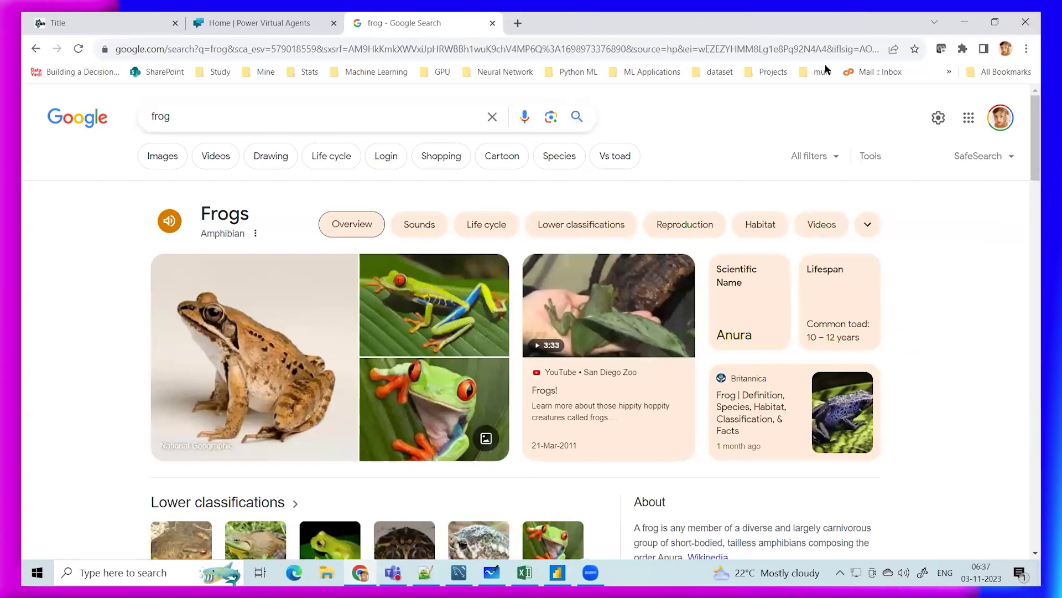
# Switch to Power BI Desktop and delete the existing visual from Page 1
pyautogui.click(326, 23)
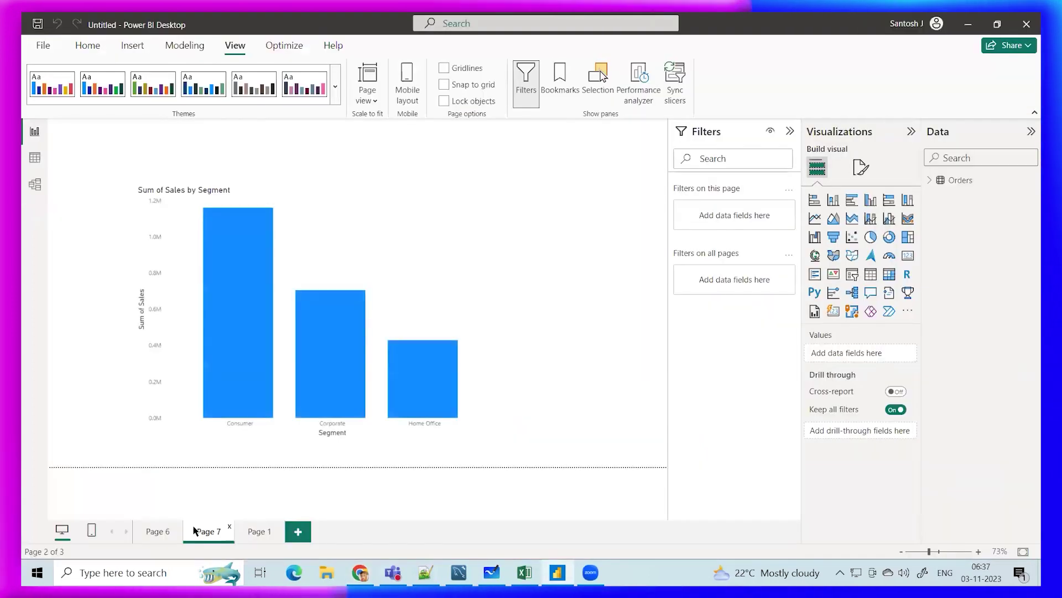
pyautogui.click(157, 531)
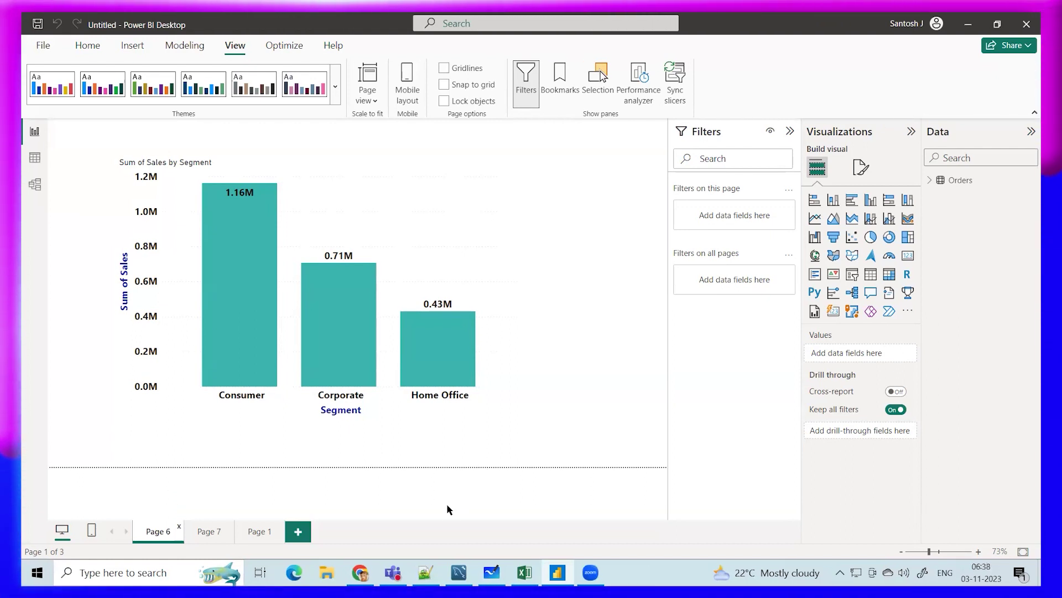
pyautogui.click(258, 531)
pyautogui.click(429, 313)
pyautogui.press('Delete')
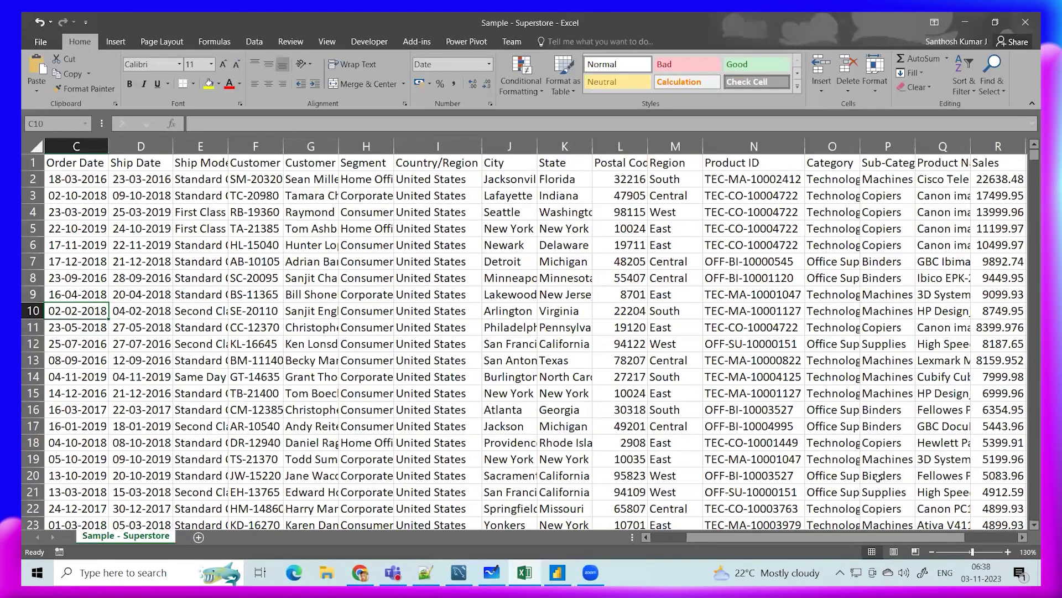
# In the Superstore workbook in Excel, widen the Category and Sub-Category columns to fit their contents
pyautogui.hscroll(3, 735, 146)
pyautogui.doubleClick(732, 147)
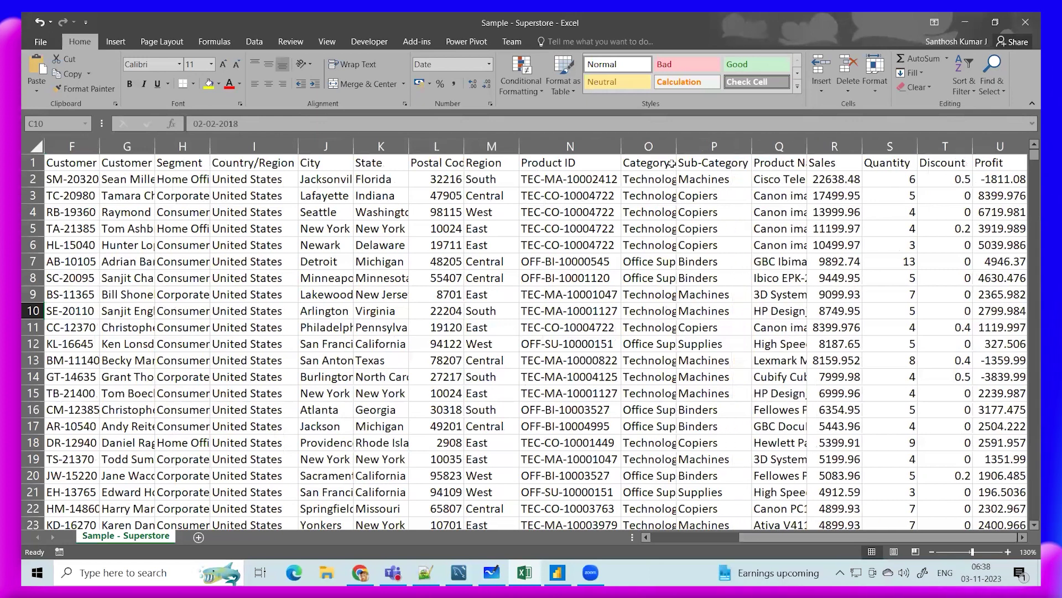
pyautogui.doubleClick(677, 147)
pyautogui.click(724, 174)
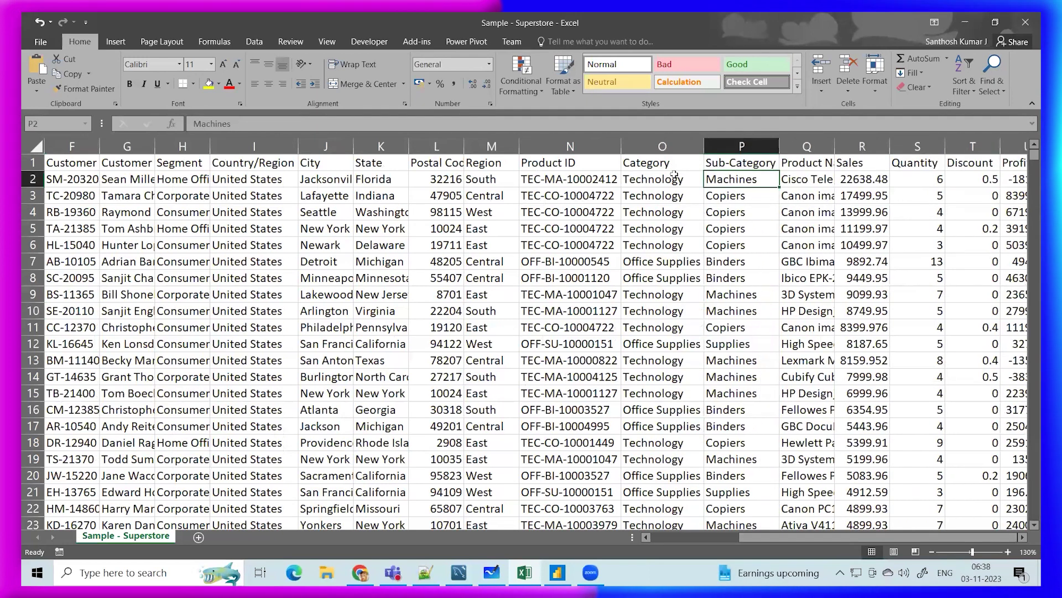
pyautogui.click(675, 177)
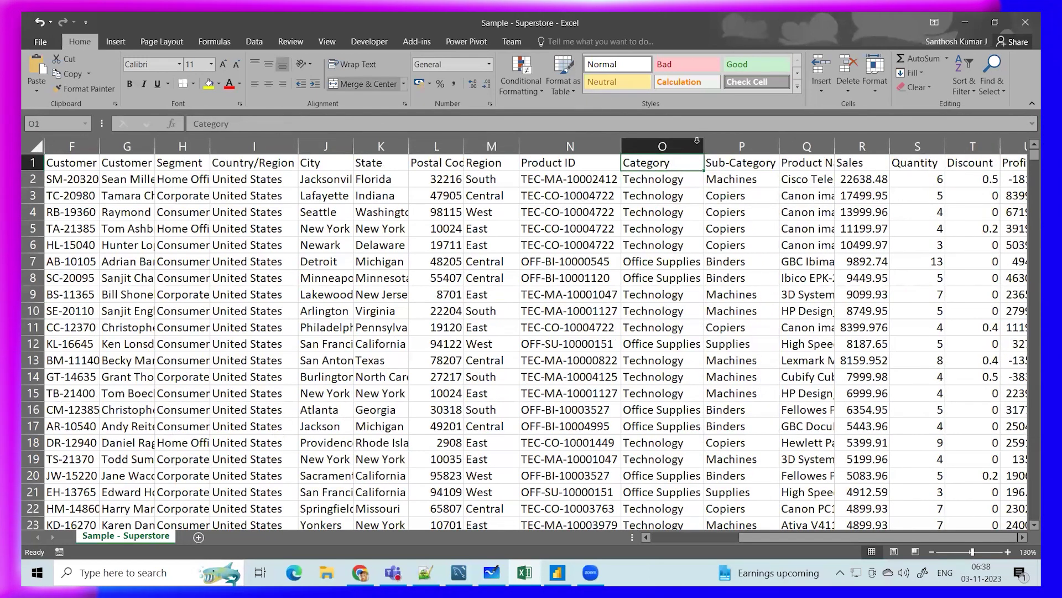
# Add a filter to the Category column alone and show only Technology rows
pyautogui.click(663, 147)
pyautogui.click(698, 165)
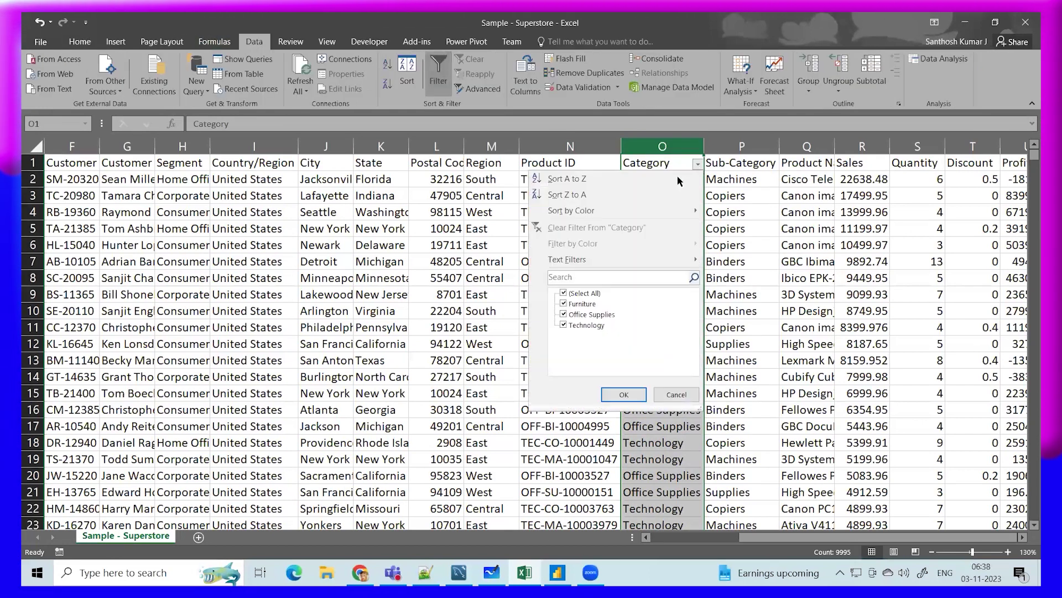
pyautogui.click(563, 324)
pyautogui.click(624, 393)
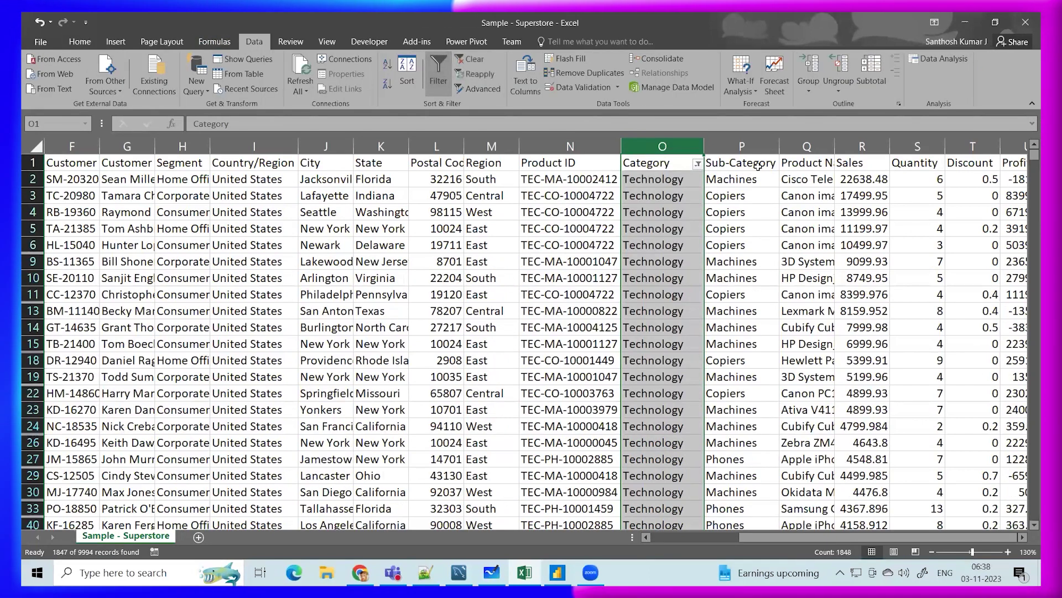
# Apply filters across the whole header row, filter Category to Technology, and review the available Sub-Category values
pyautogui.click(748, 160)
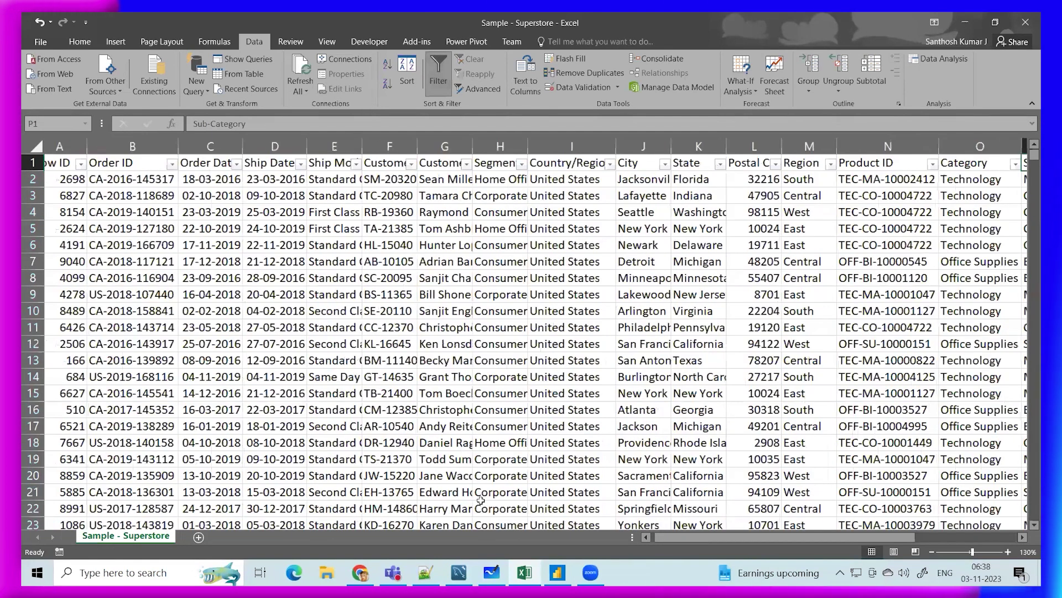
pyautogui.hscroll(-1, 477, 495)
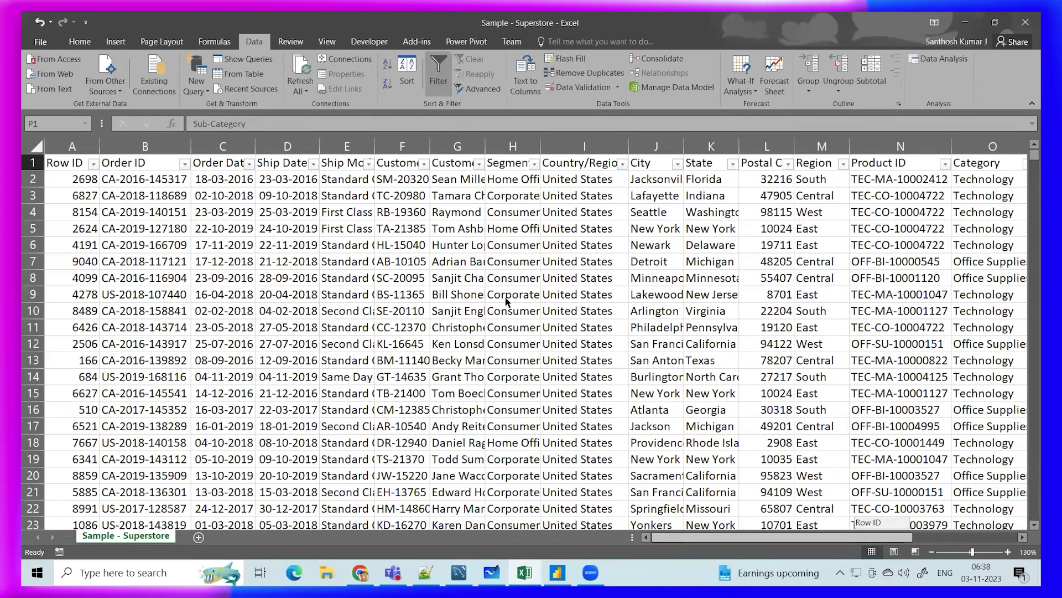
pyautogui.hscroll(3, 507, 301)
pyautogui.click(642, 163)
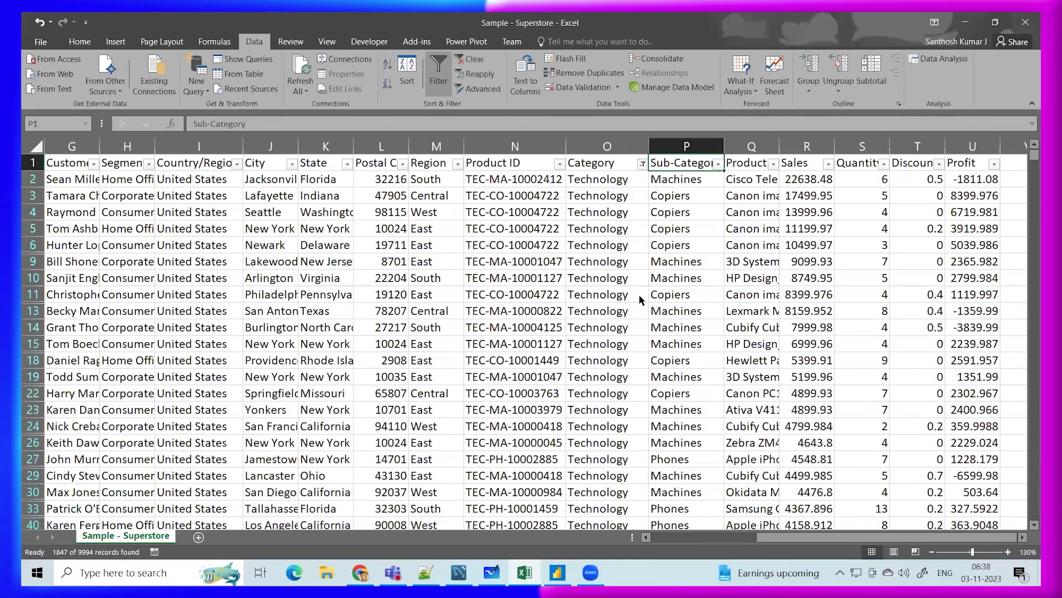
pyautogui.hotkey('alt', 'Down')
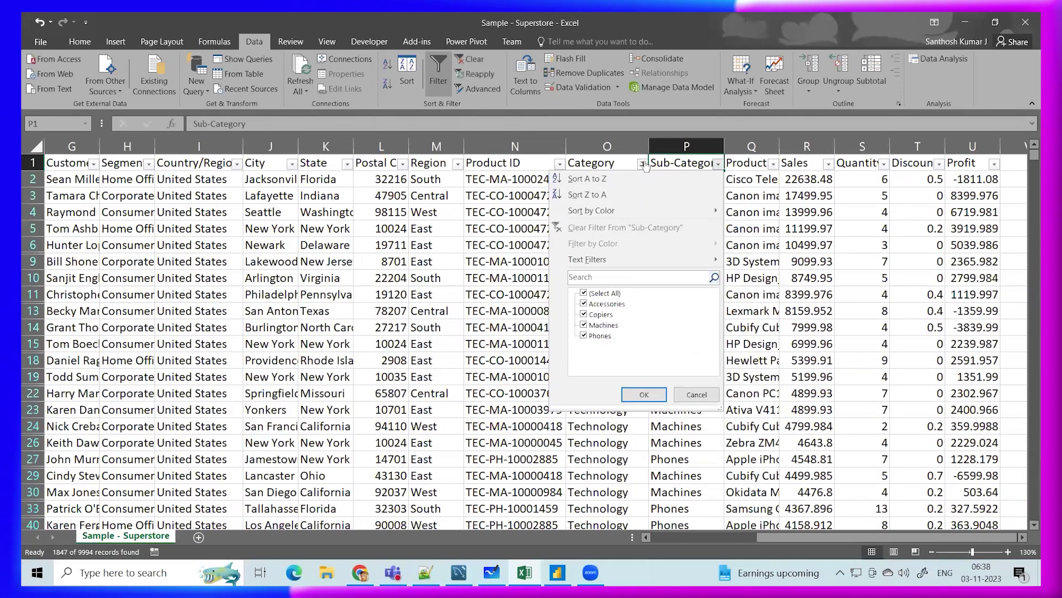
pyautogui.click(512, 322)
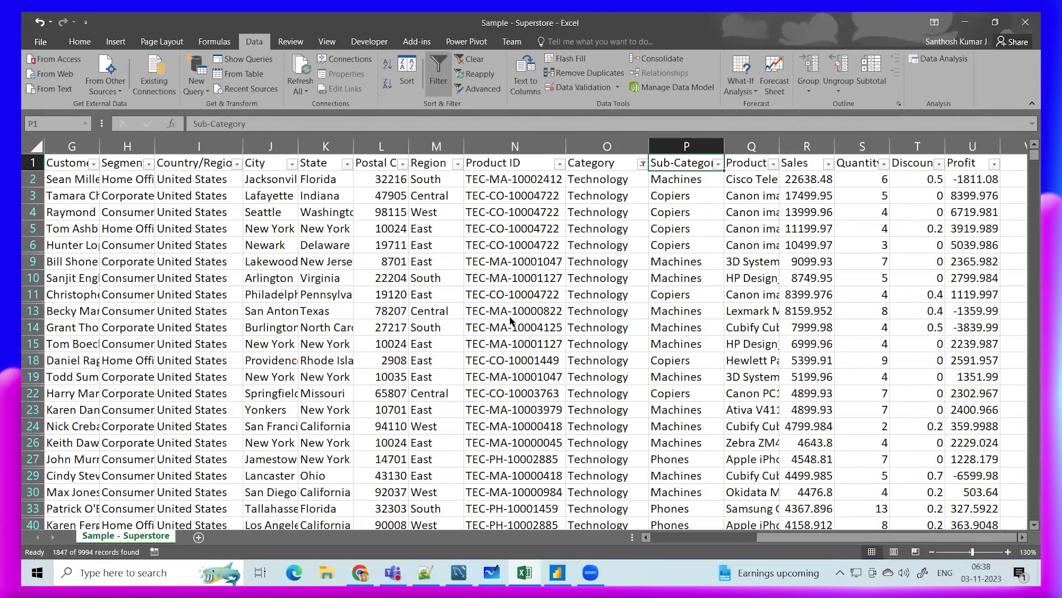
# Filter Category to Office Supplies to review its sub-categories, and reset the Category filter to all values
pyautogui.click(642, 163)
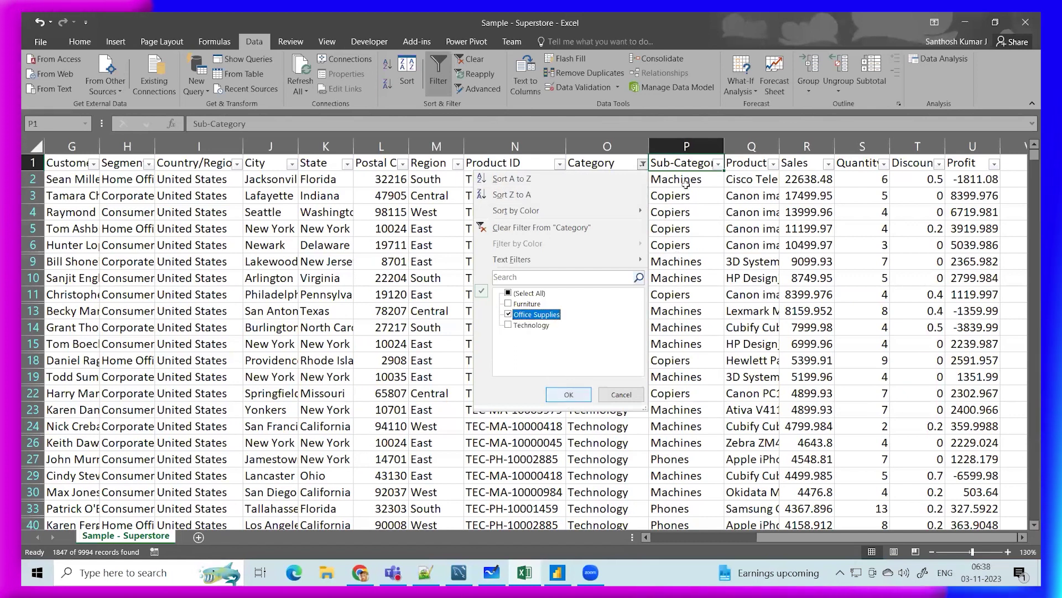
pyautogui.press('Return')
pyautogui.click(718, 164)
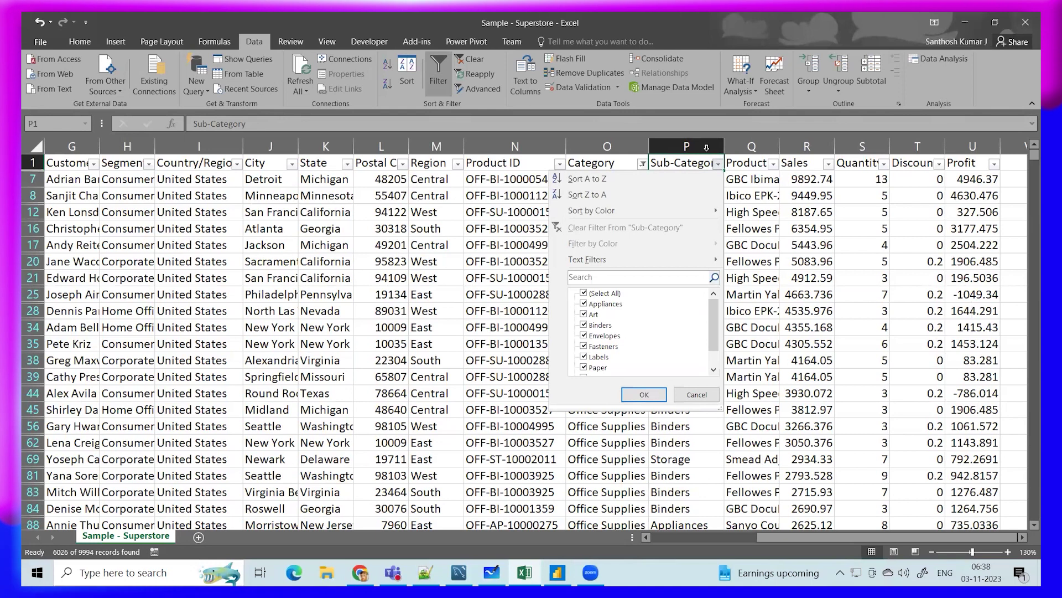
pyautogui.click(642, 163)
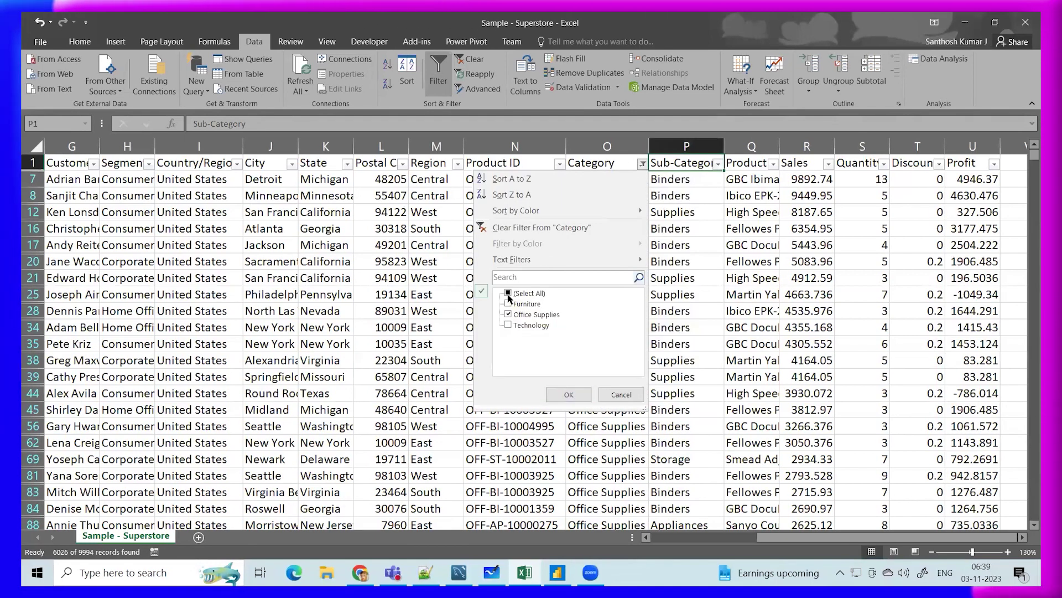
pyautogui.click(570, 395)
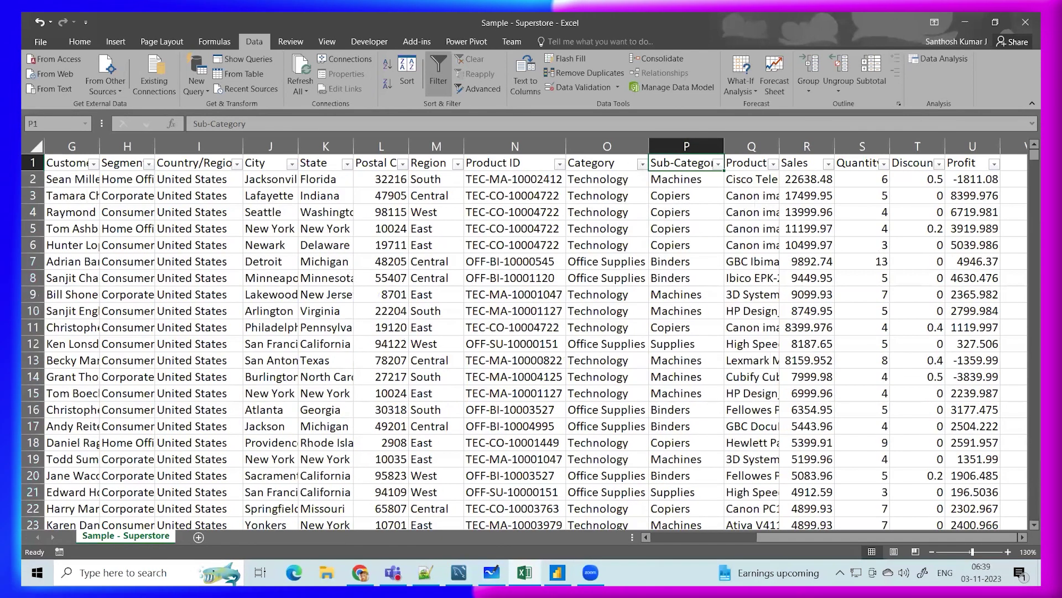
# Switch to Power BI Desktop, insert a stacked column chart on Page 1, and enlarge it to fill most of the canvas
pyautogui.hotkey('alt', 'Tab')
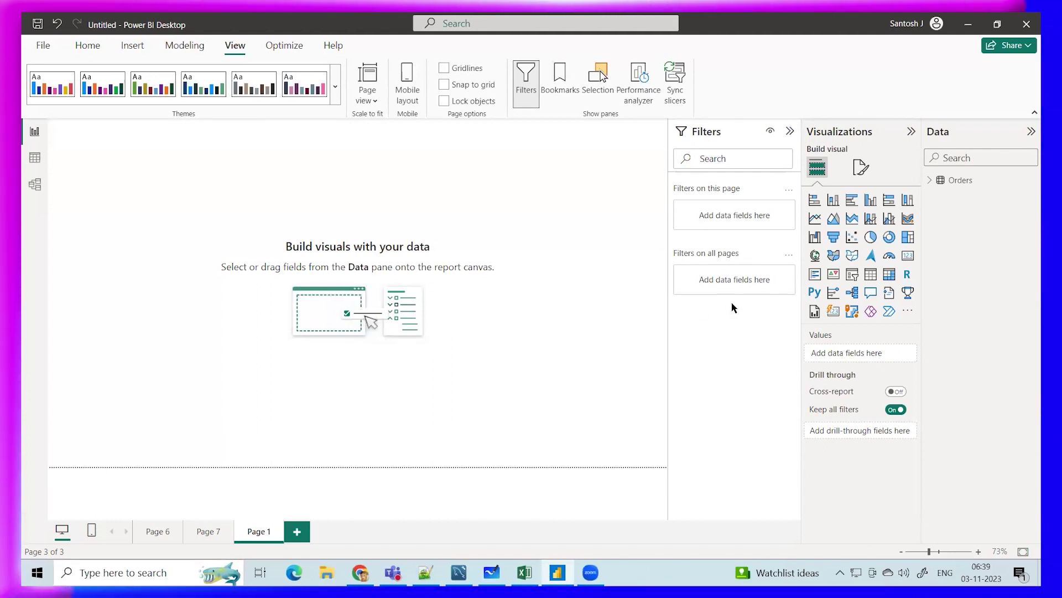
pyautogui.click(834, 201)
pyautogui.moveTo(173, 168); pyautogui.dragTo(184, 191)
pyautogui.moveTo(195, 275); pyautogui.dragTo(644, 446)
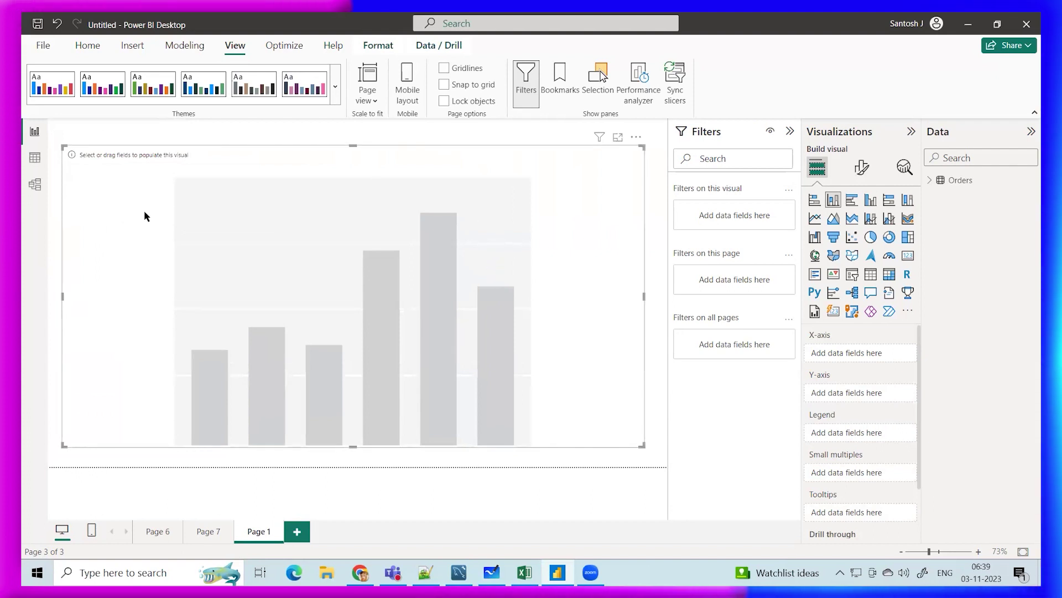
# Assign Sub-Category from the Orders table to the chart's X-axis and Sales to its Y-axis
pyautogui.click(930, 181)
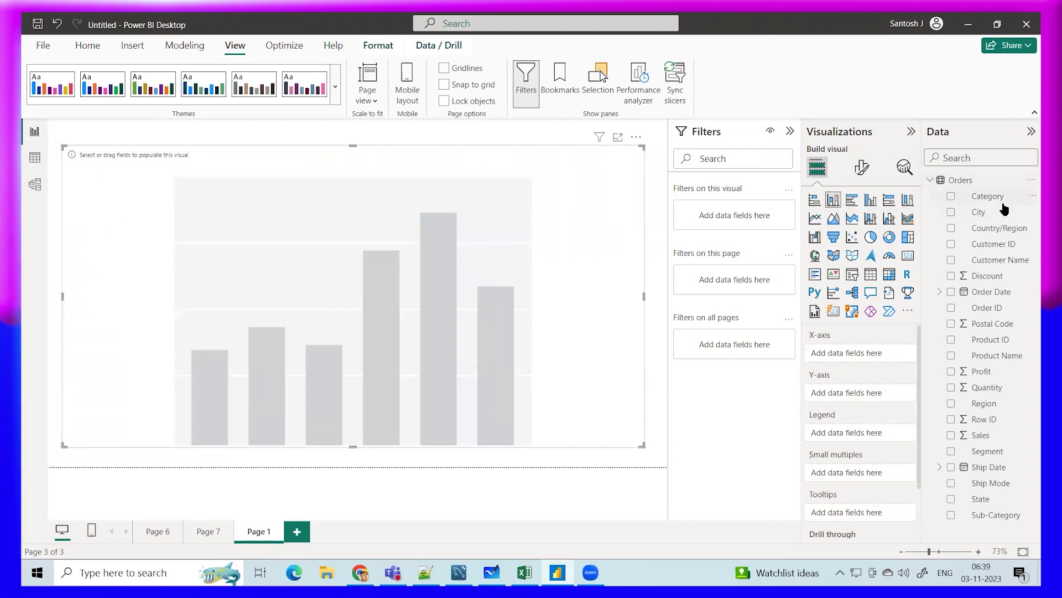
pyautogui.moveTo(988, 515); pyautogui.dragTo(866, 353)
pyautogui.moveTo(980, 434); pyautogui.dragTo(863, 402)
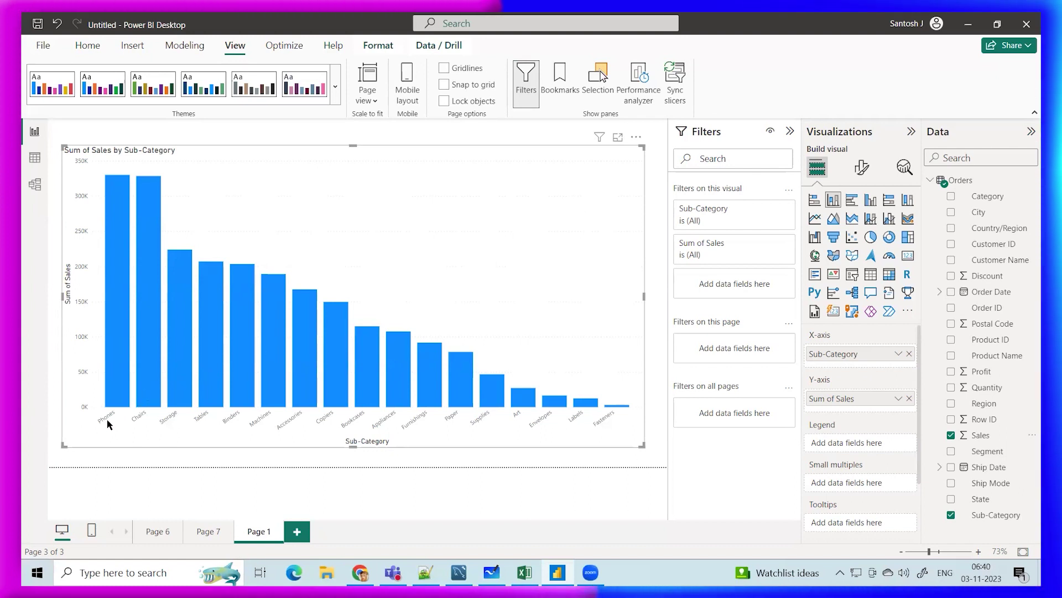
# Duplicate Page 1 and display the duplicated page
pyautogui.moveTo(123, 394)
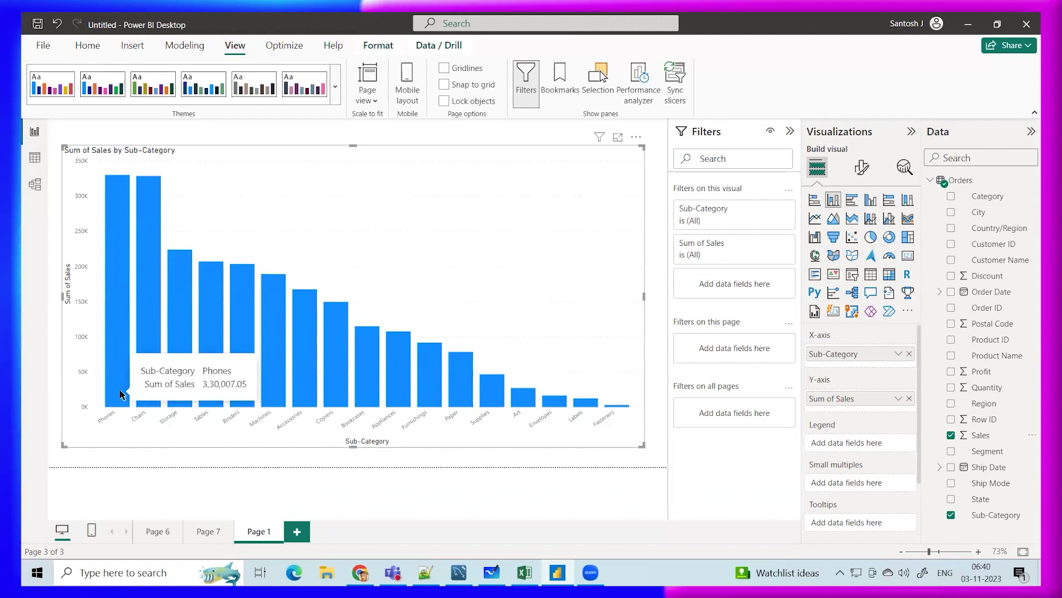
pyautogui.moveTo(141, 355)
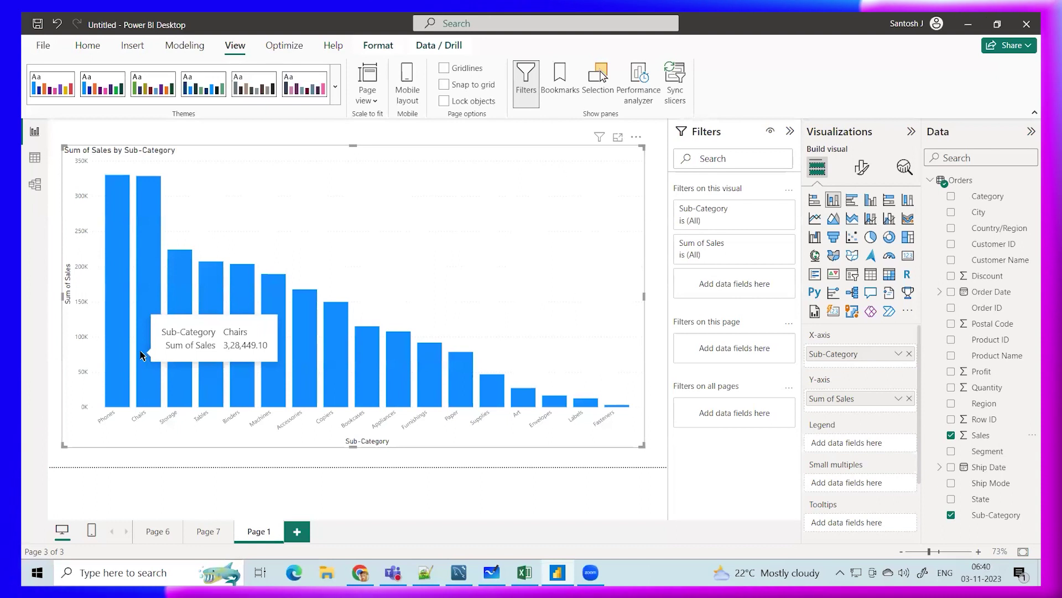
pyautogui.moveTo(208, 322)
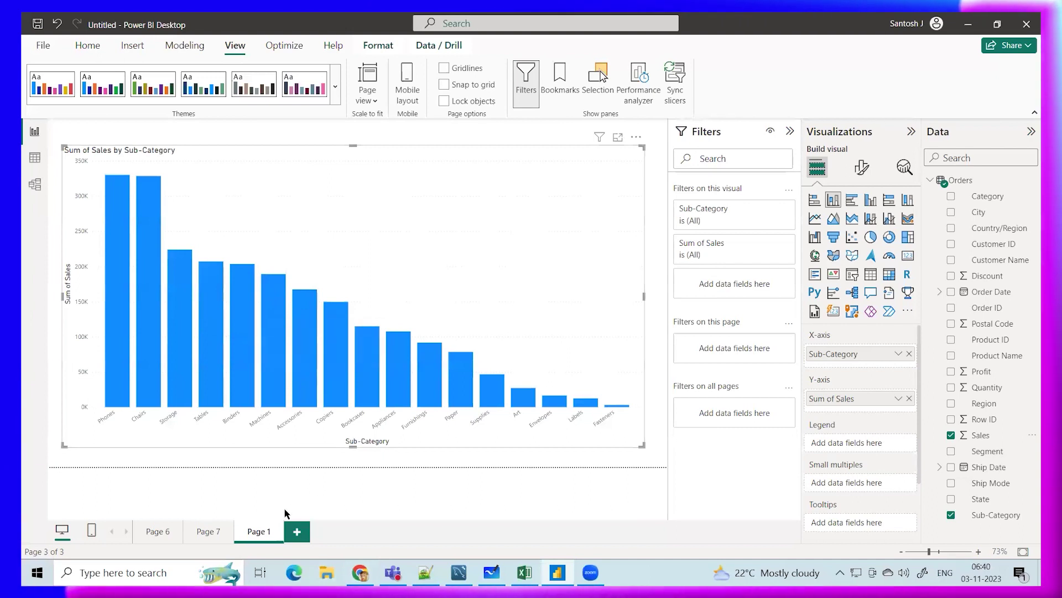
pyautogui.rightClick(259, 533)
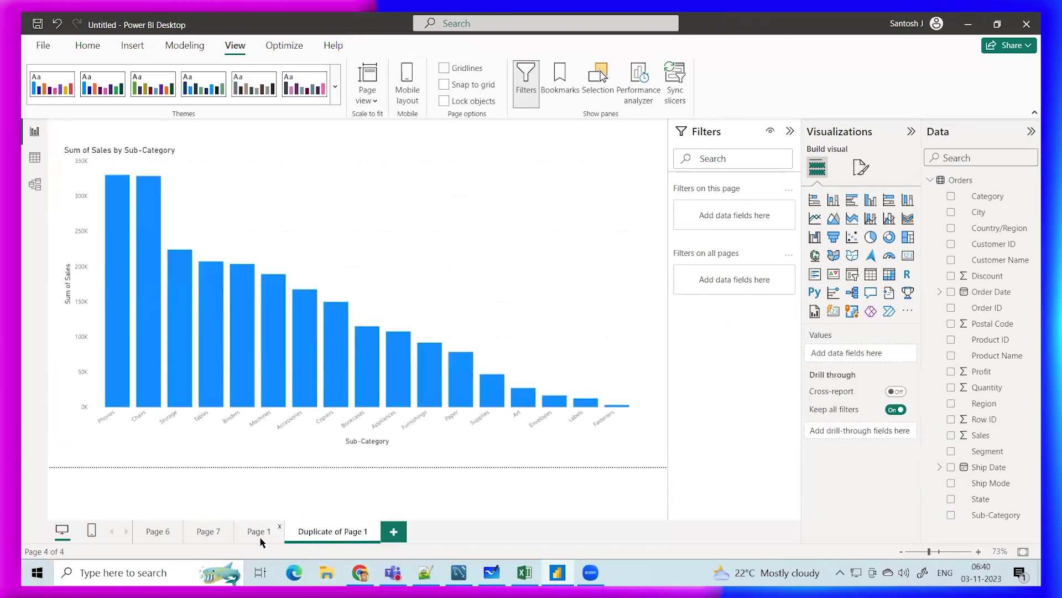
pyautogui.click(261, 536)
pyautogui.click(331, 531)
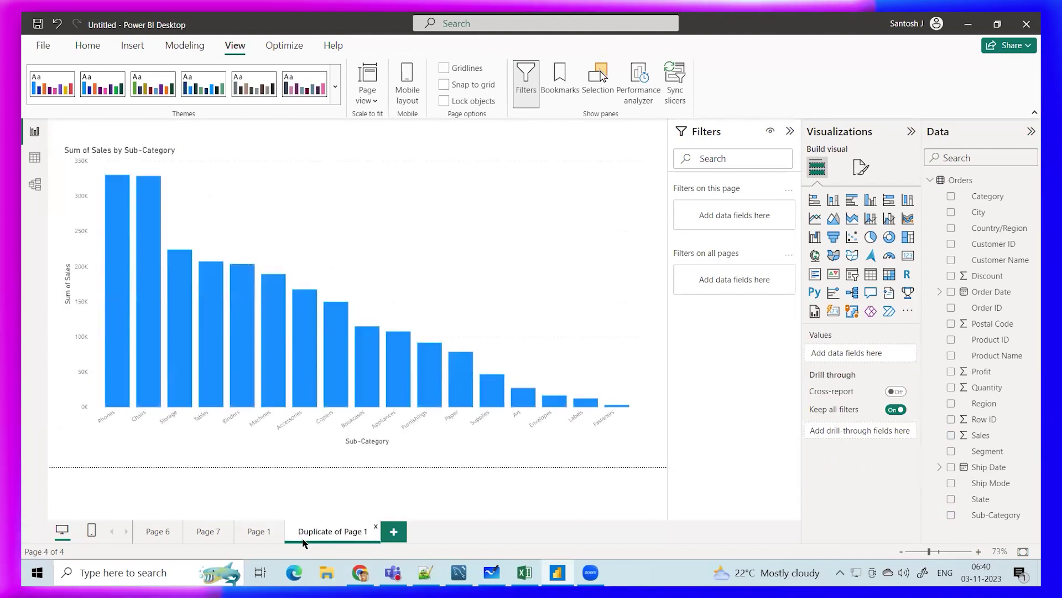
# On the duplicated page's column chart, set the X-axis values' font size to 13
pyautogui.click(492, 443)
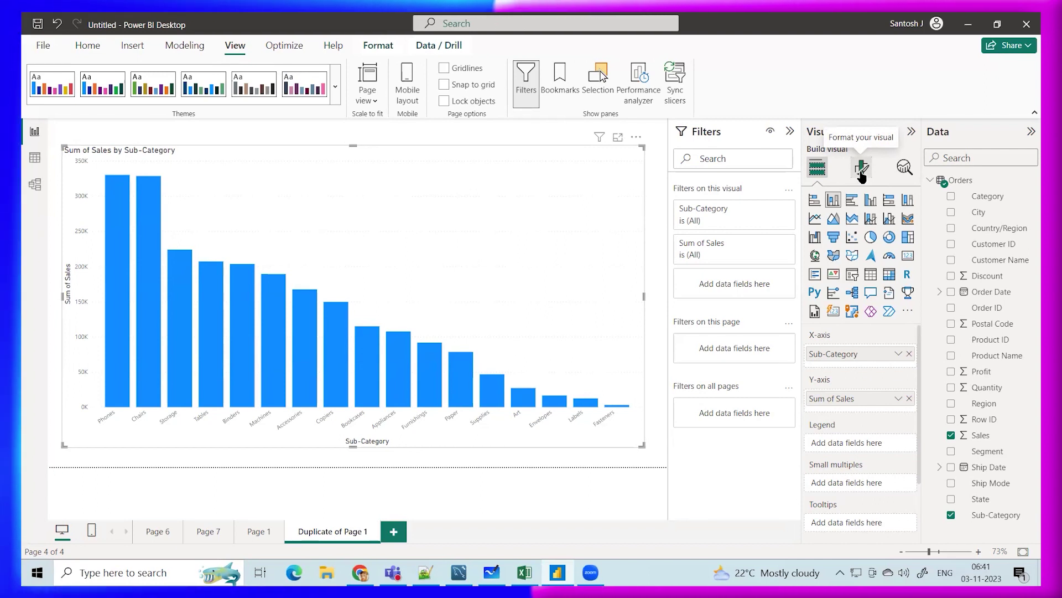
pyautogui.click(860, 173)
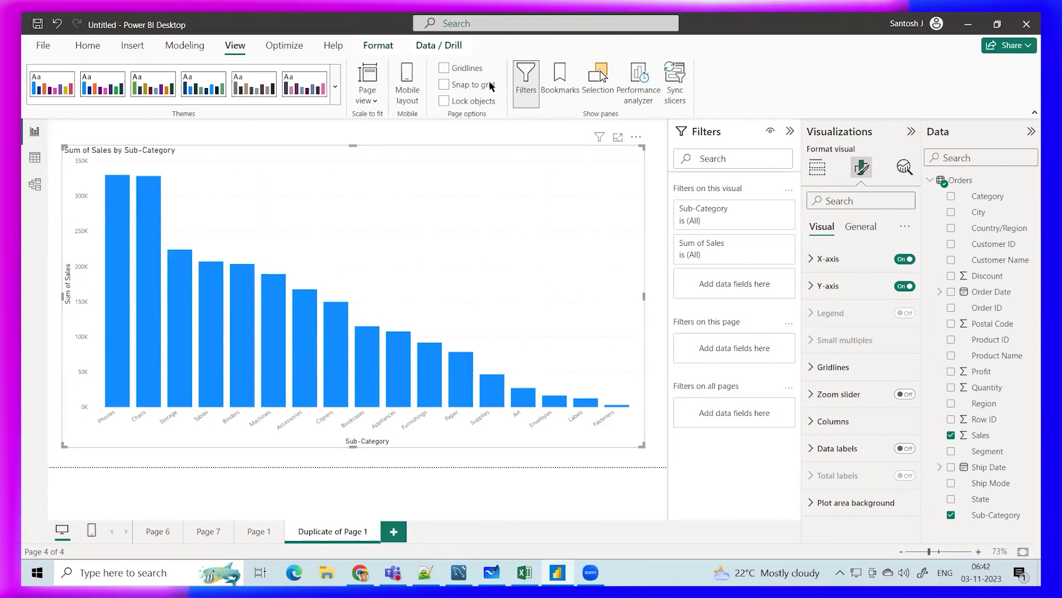
pyautogui.click(811, 260)
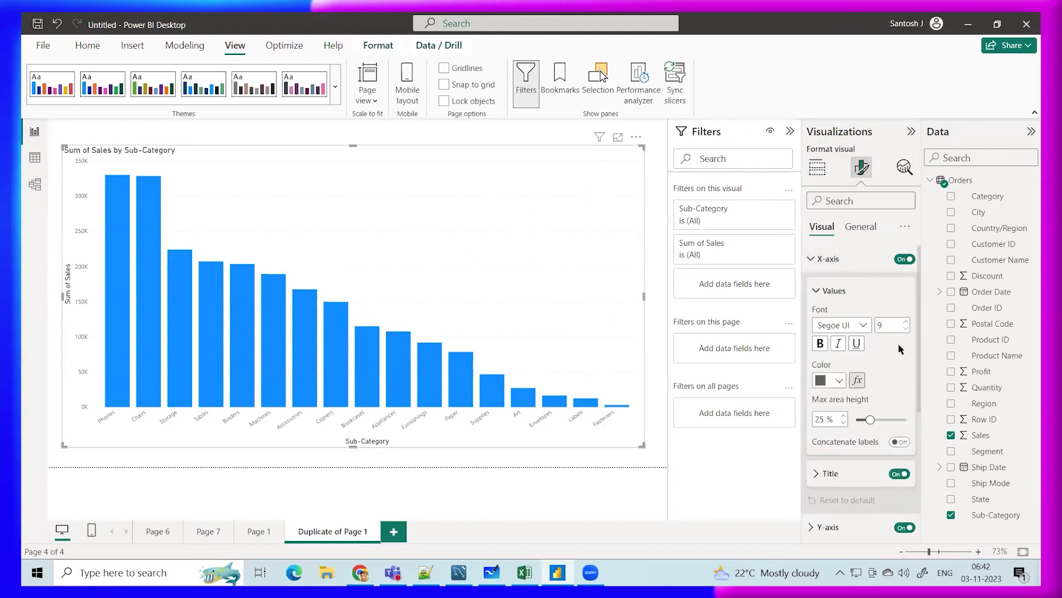
pyautogui.click(906, 322)
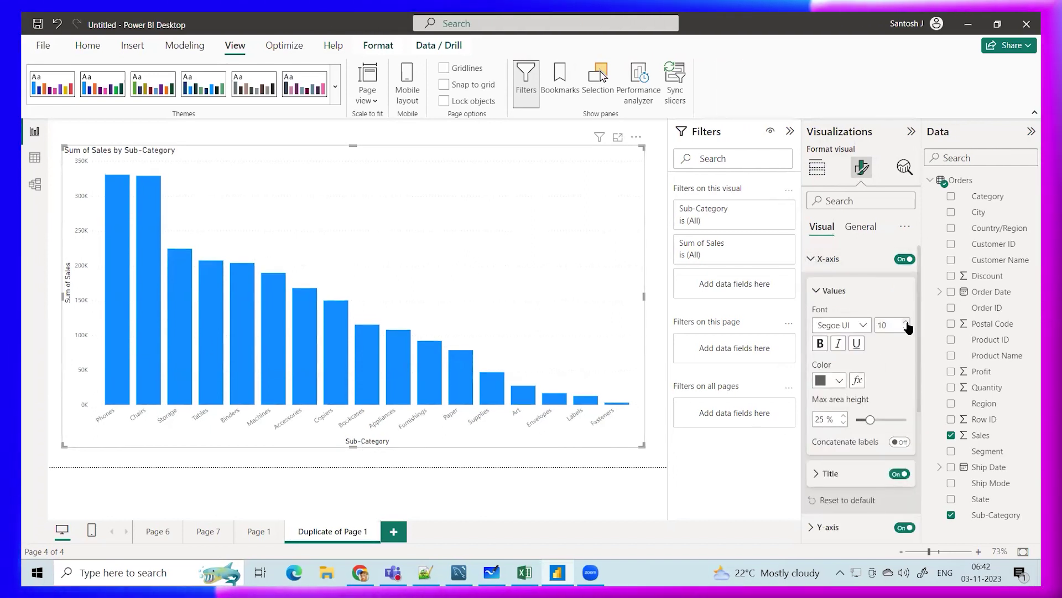
pyautogui.click(906, 323)
pyautogui.click(906, 323)
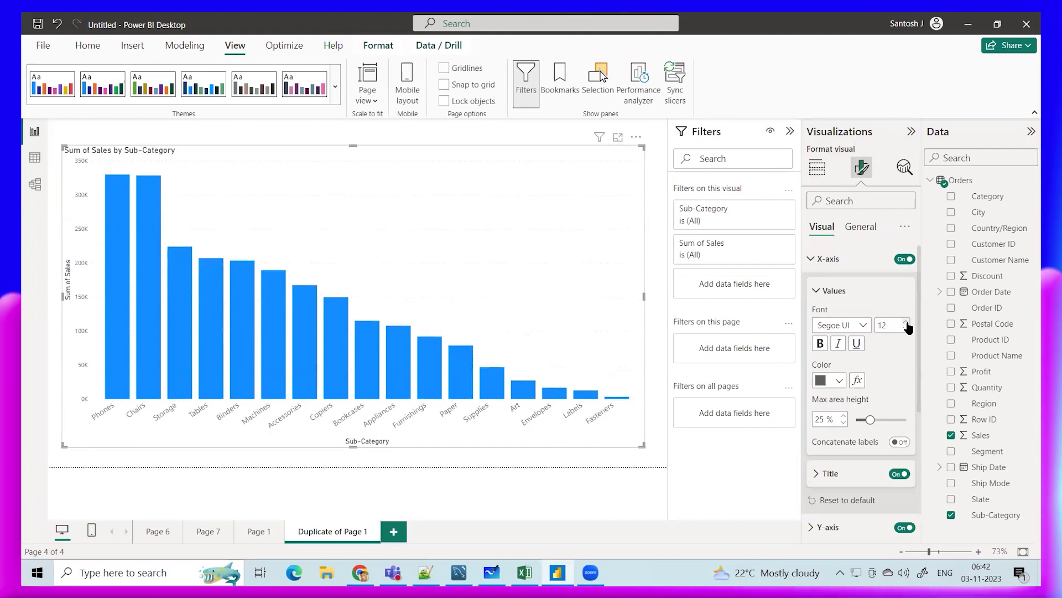
# Set the X-axis values' font to Segoe UI Bold and their color to black
pyautogui.click(864, 326)
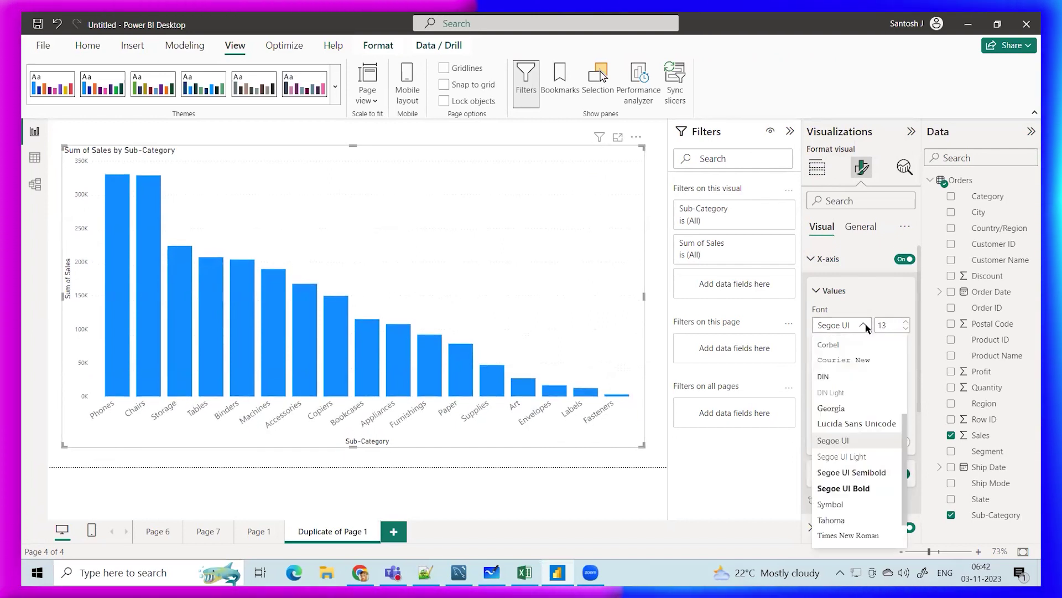
pyautogui.click(847, 490)
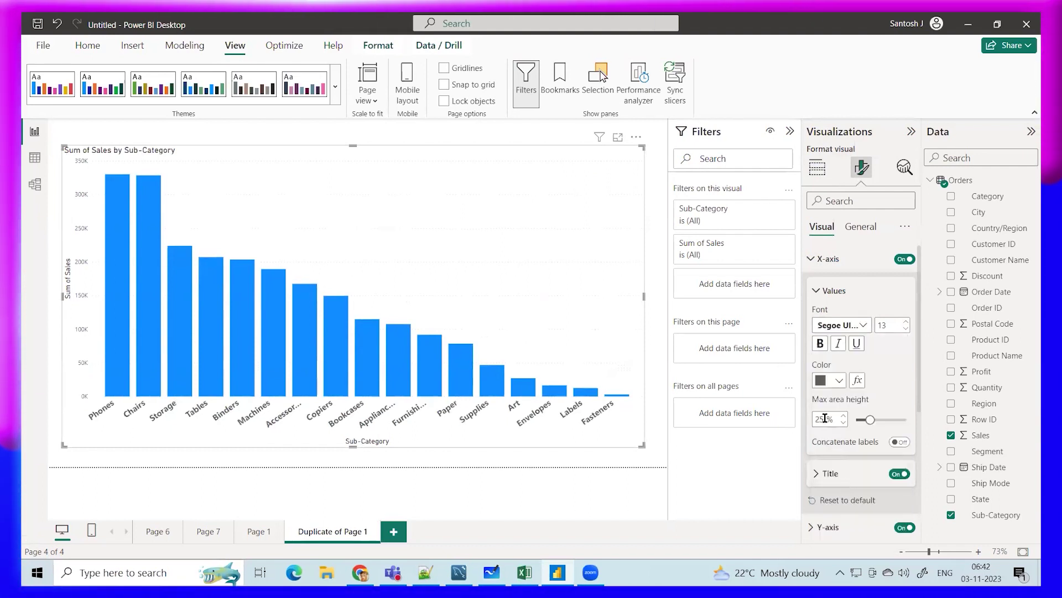
pyautogui.click(839, 381)
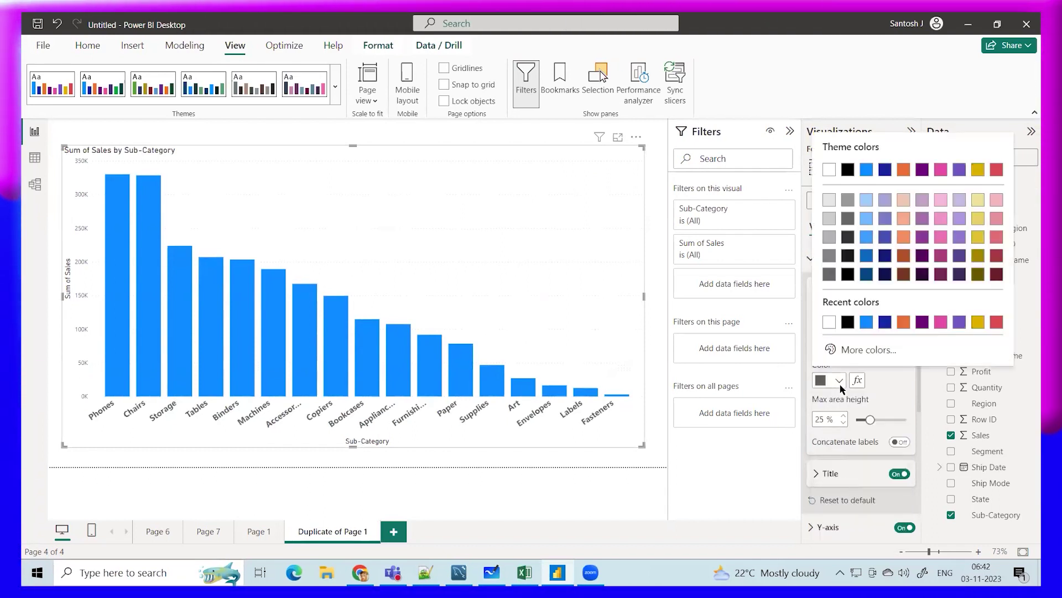
pyautogui.click(848, 323)
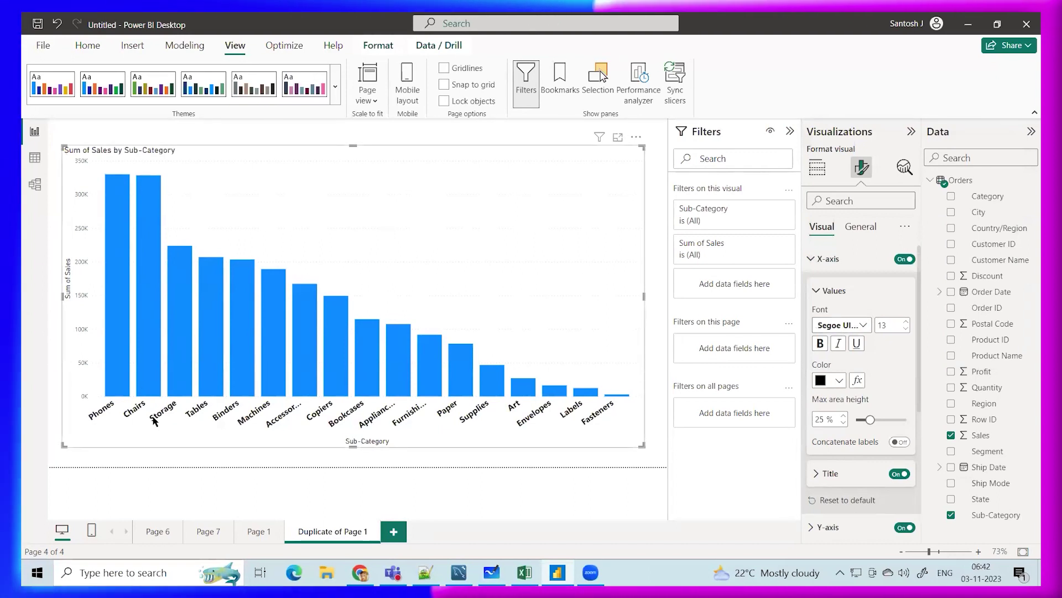
# Set the X-axis title's font to Segoe UI Bold at size 13
pyautogui.click(830, 473)
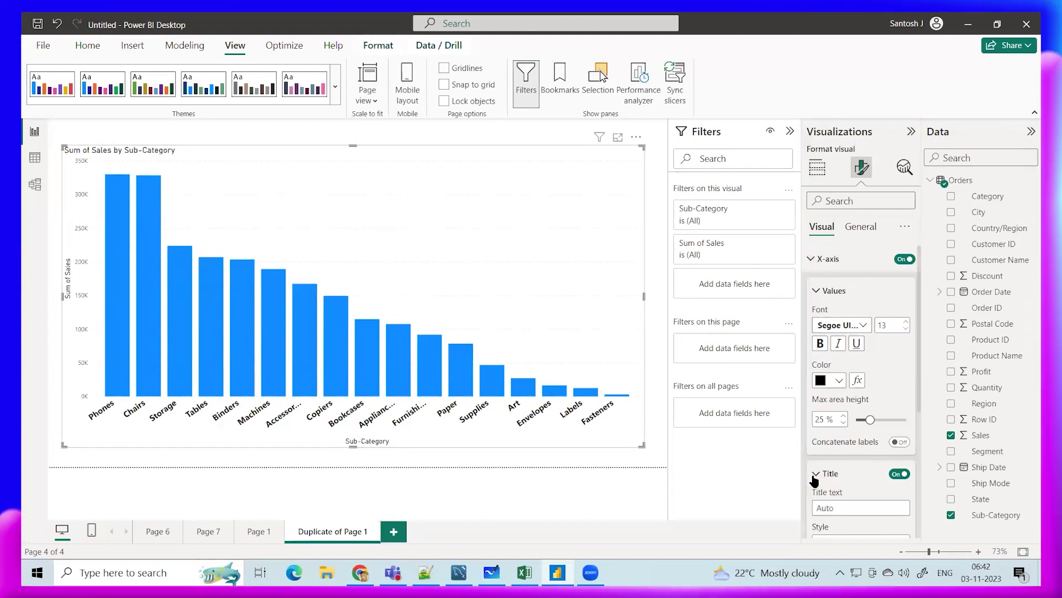
pyautogui.scroll(-2, 849, 413)
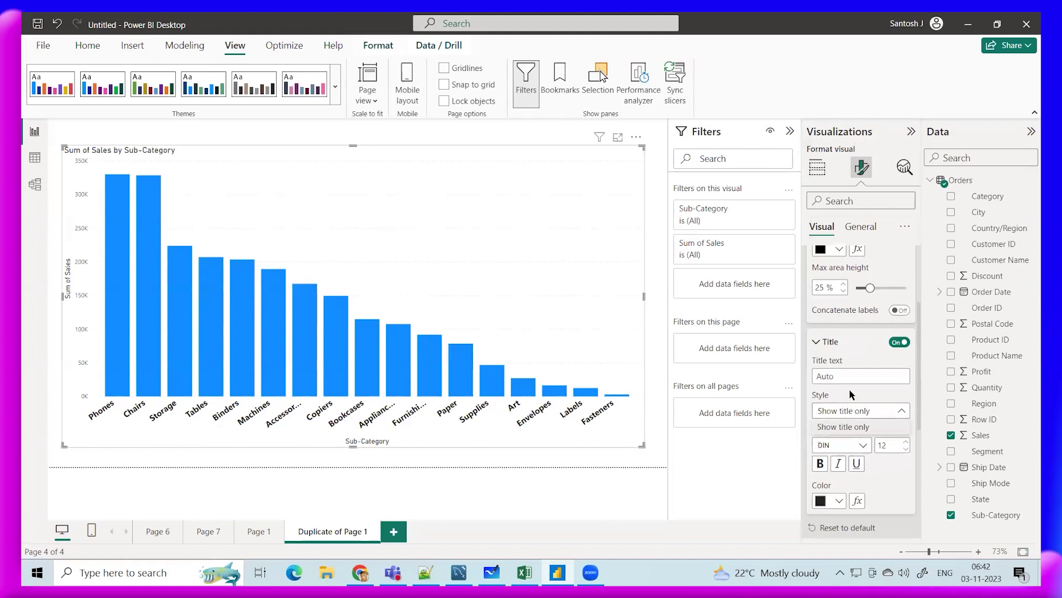
pyautogui.click(905, 441)
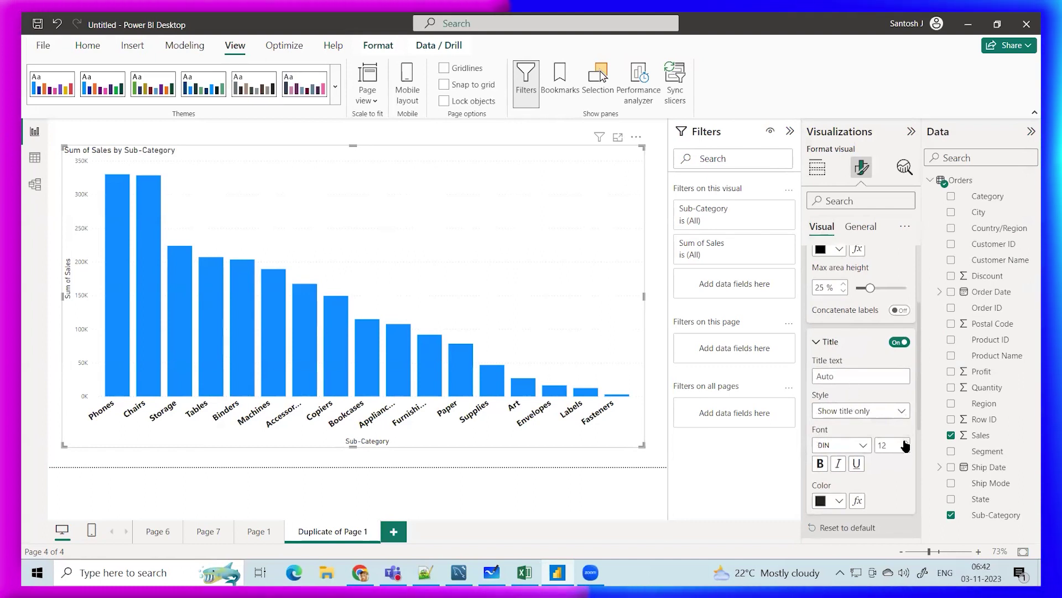
pyautogui.click(863, 446)
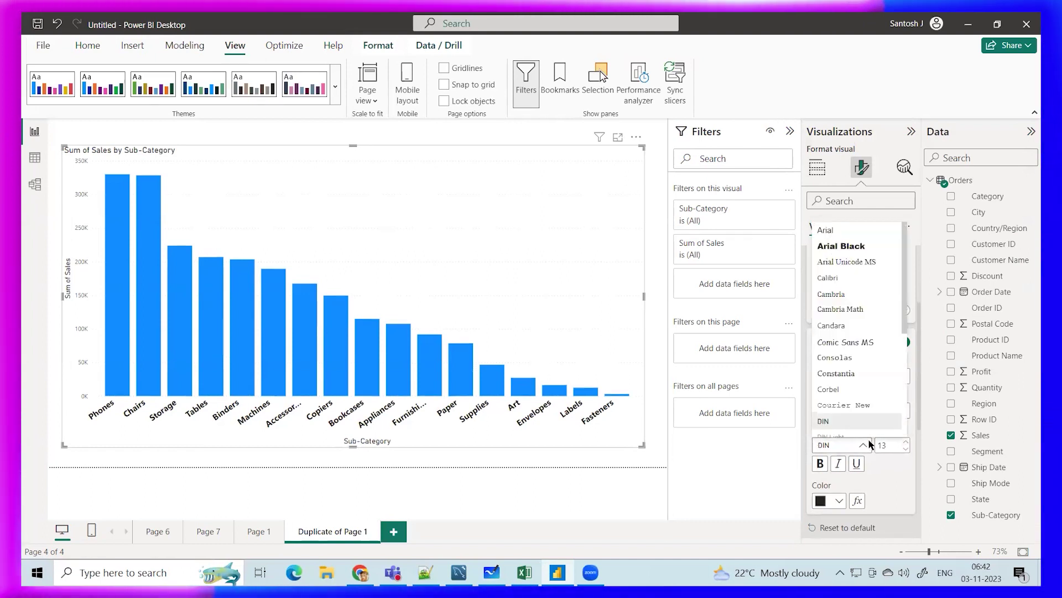
pyautogui.scroll(-5, 841, 354)
pyautogui.click(842, 342)
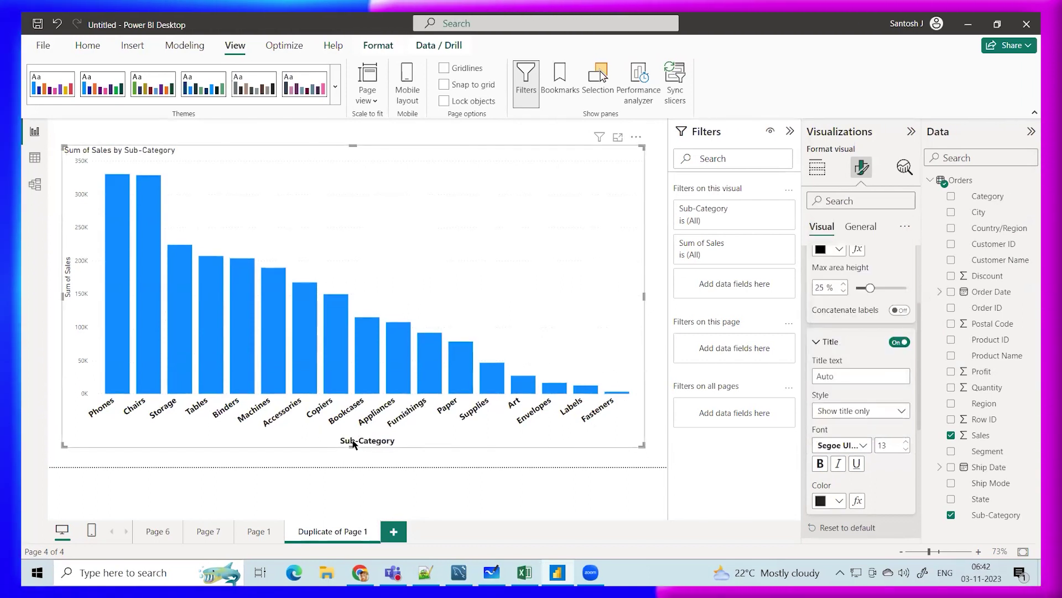
pyautogui.scroll(3, 830, 357)
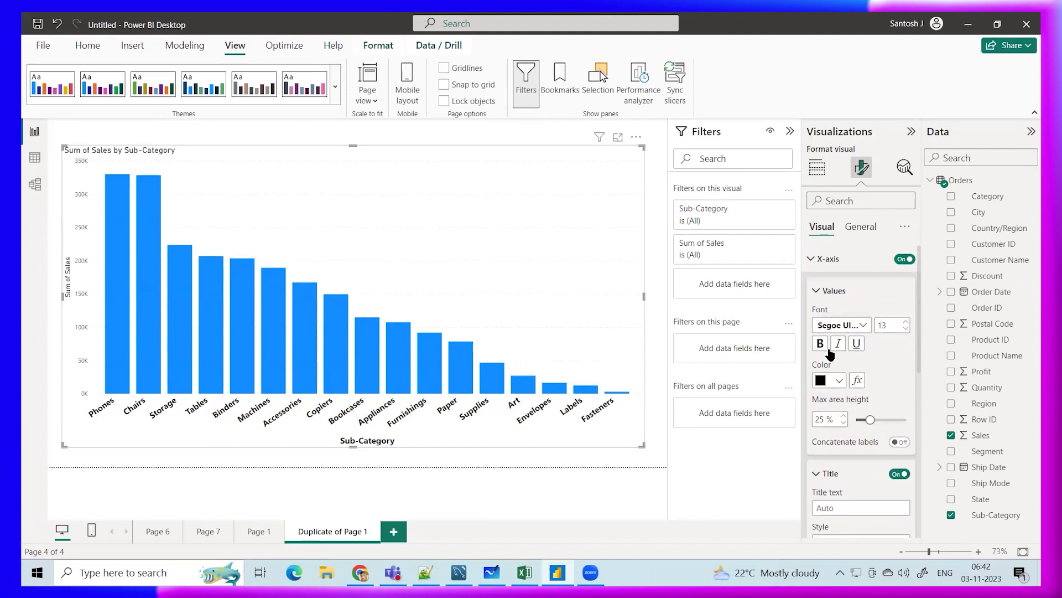
pyautogui.click(812, 258)
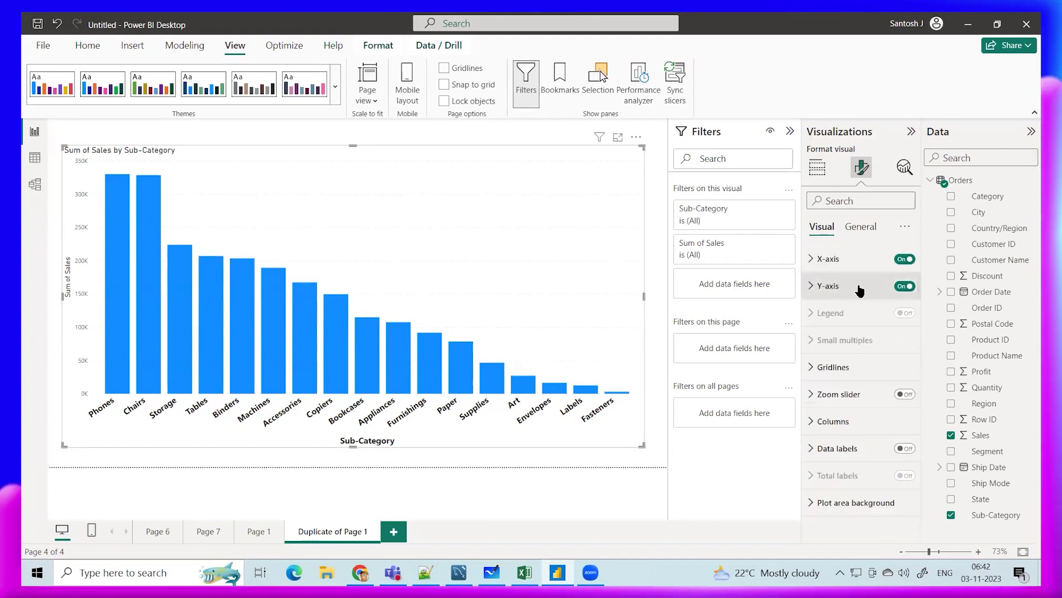
# Set the font size of the Y-axis values to 13
pyautogui.click(813, 286)
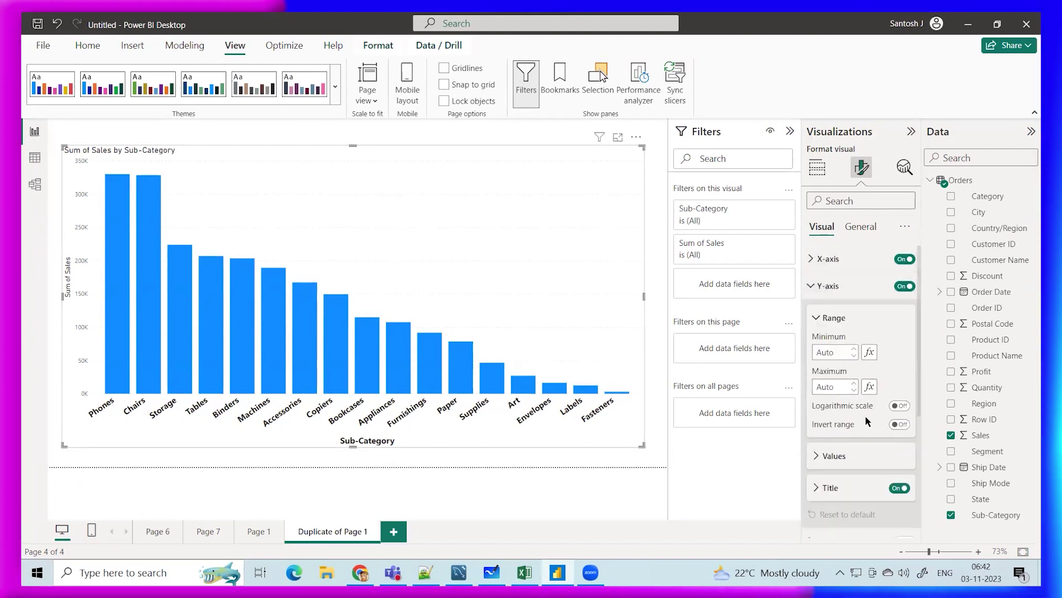
pyautogui.scroll(-3, 867, 422)
pyautogui.click(819, 324)
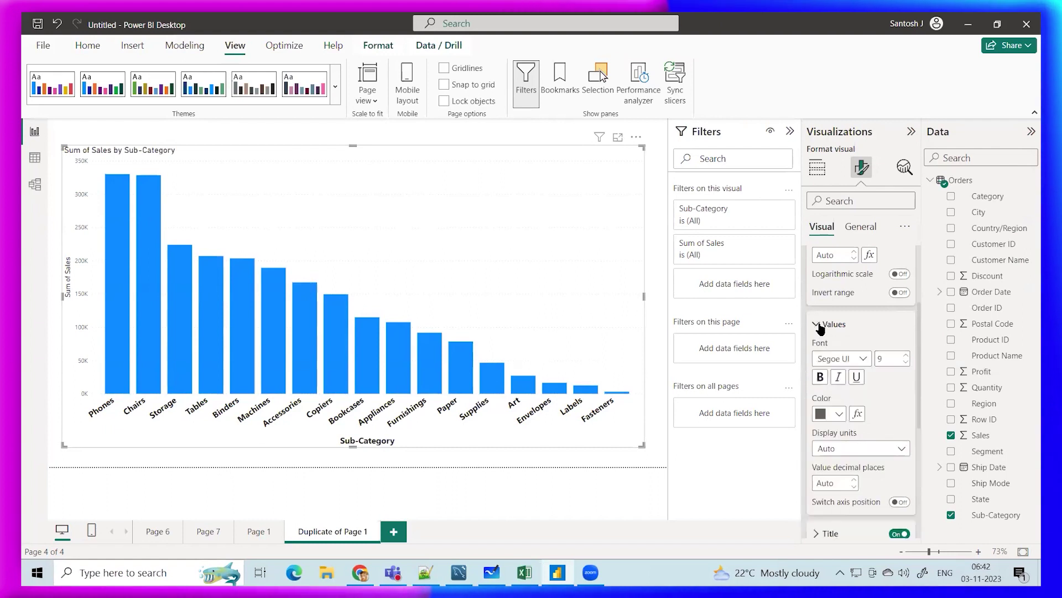
pyautogui.click(906, 356)
pyautogui.click(906, 356)
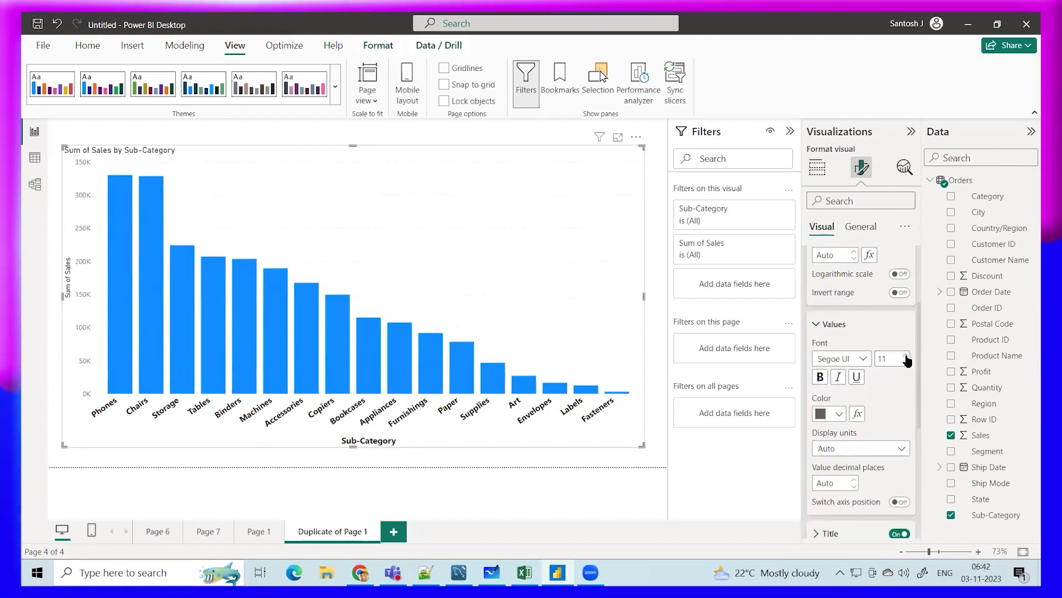
pyautogui.click(907, 356)
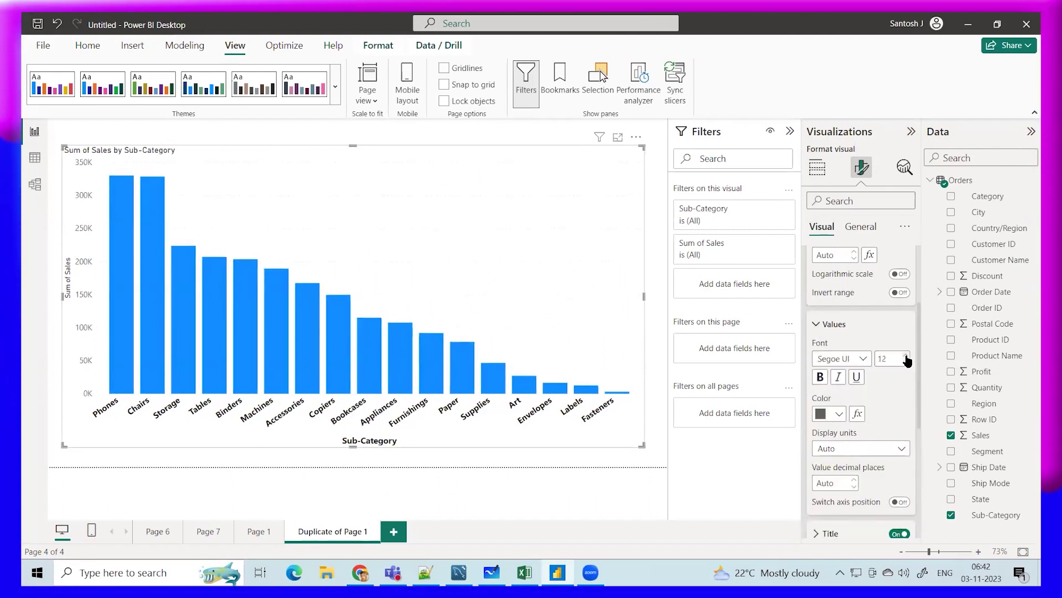
# Set the Y-axis values' font to Segoe UI Bold and their color to black
pyautogui.click(863, 360)
pyautogui.click(841, 273)
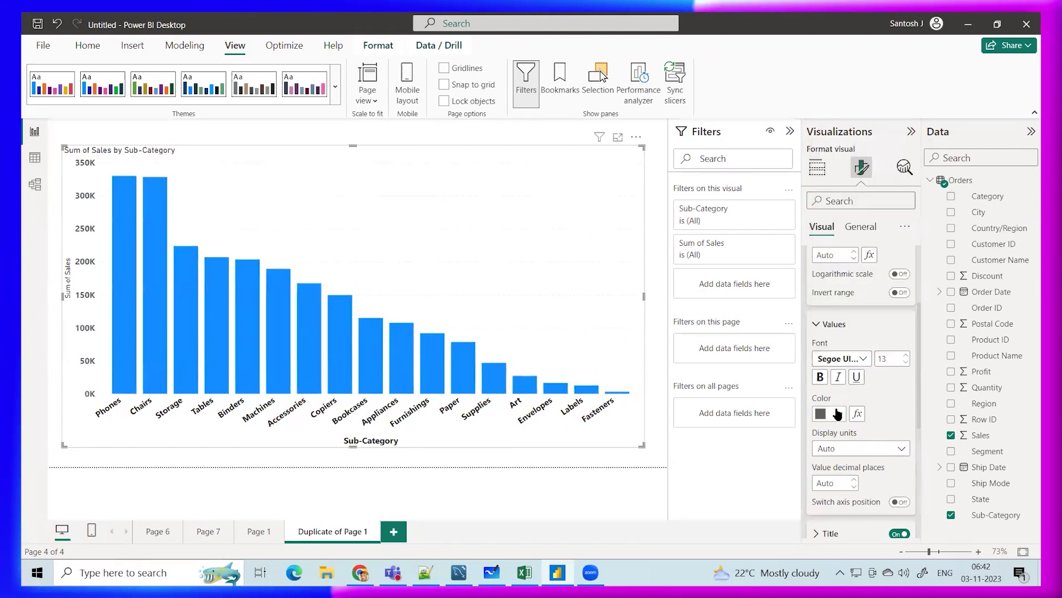
pyautogui.click(839, 414)
pyautogui.click(832, 353)
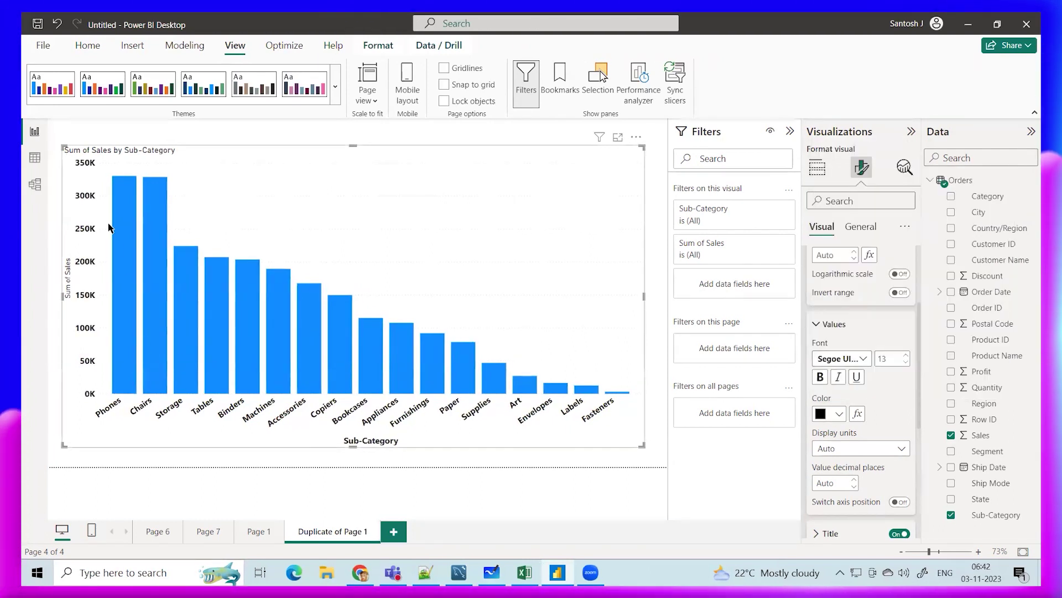
pyautogui.click(818, 326)
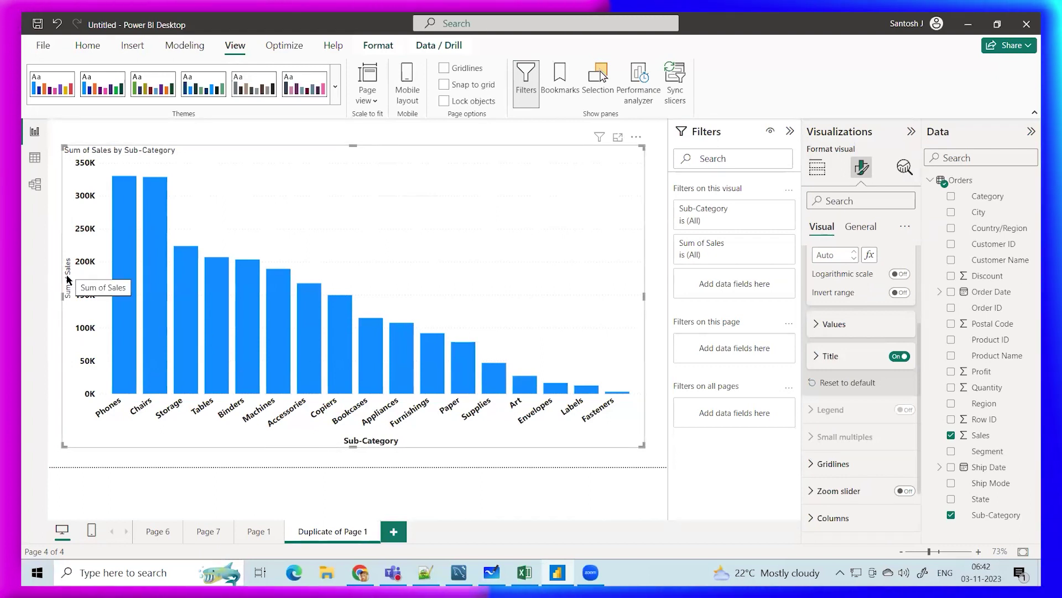
# Set the Y-axis title's font to Segoe UI Bold and increase its font size by one
pyautogui.click(818, 357)
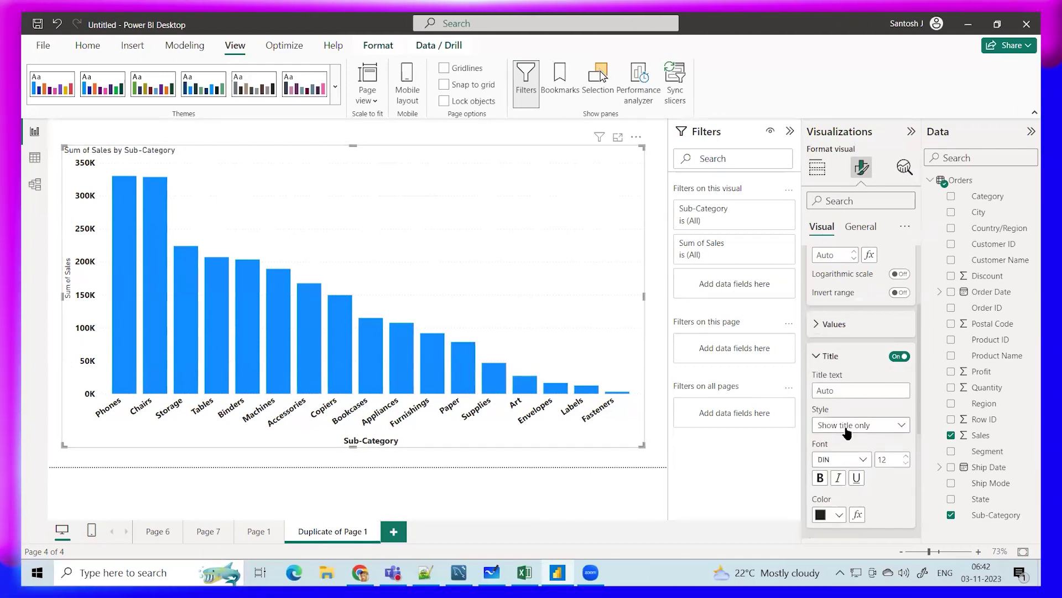
pyautogui.click(866, 465)
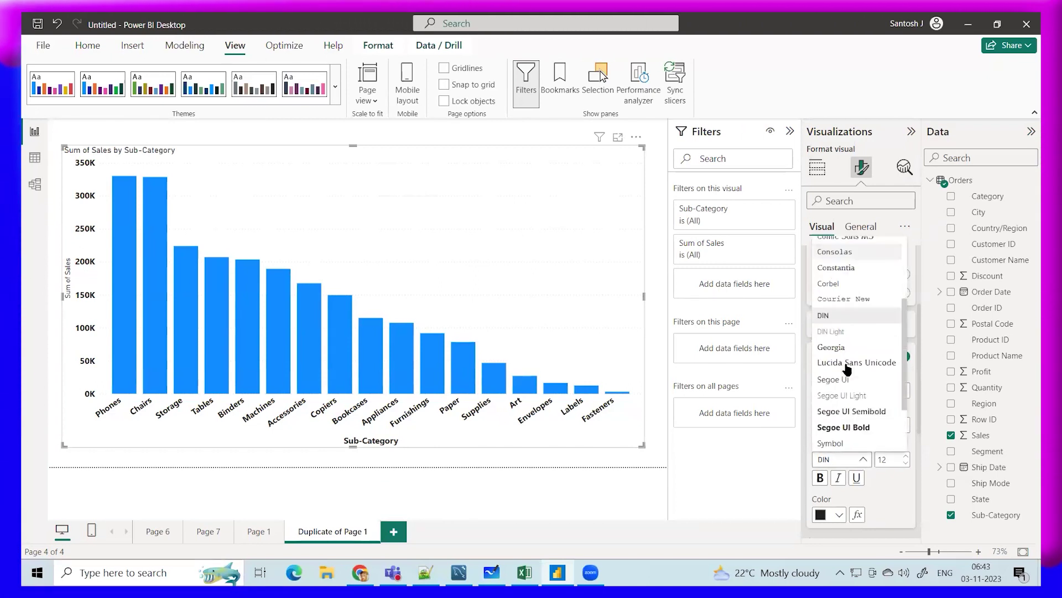
pyautogui.click(849, 347)
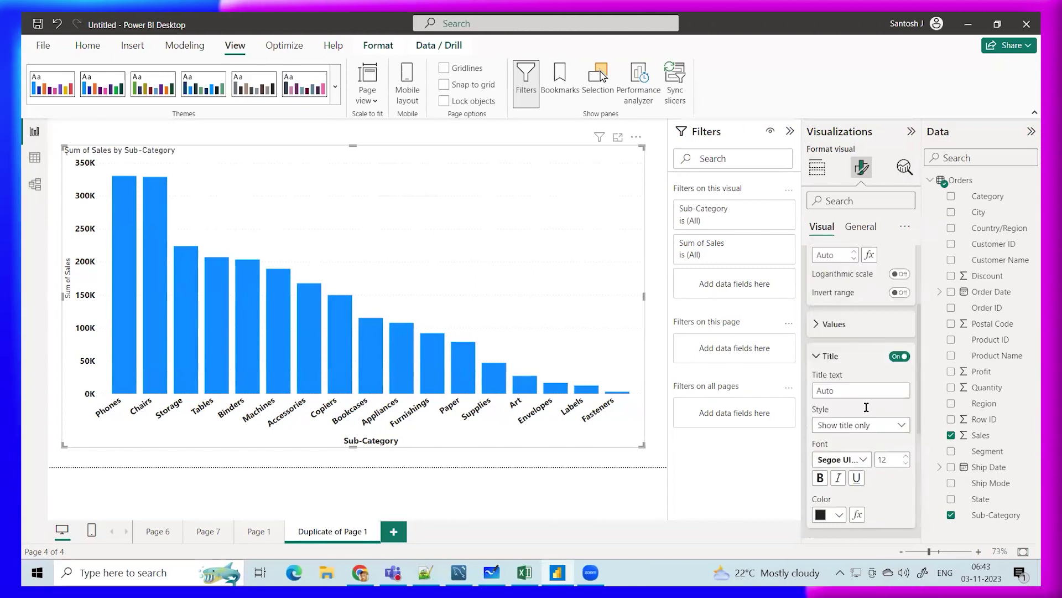
pyautogui.click(906, 457)
pyautogui.scroll(-4, 857, 470)
pyautogui.scroll(6, 808, 343)
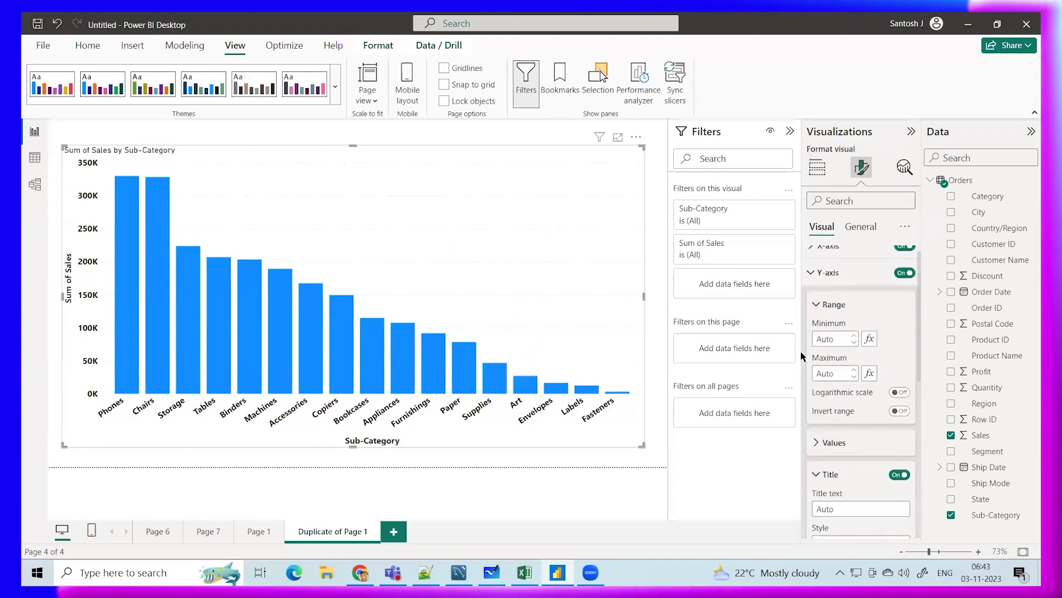
pyautogui.click(811, 287)
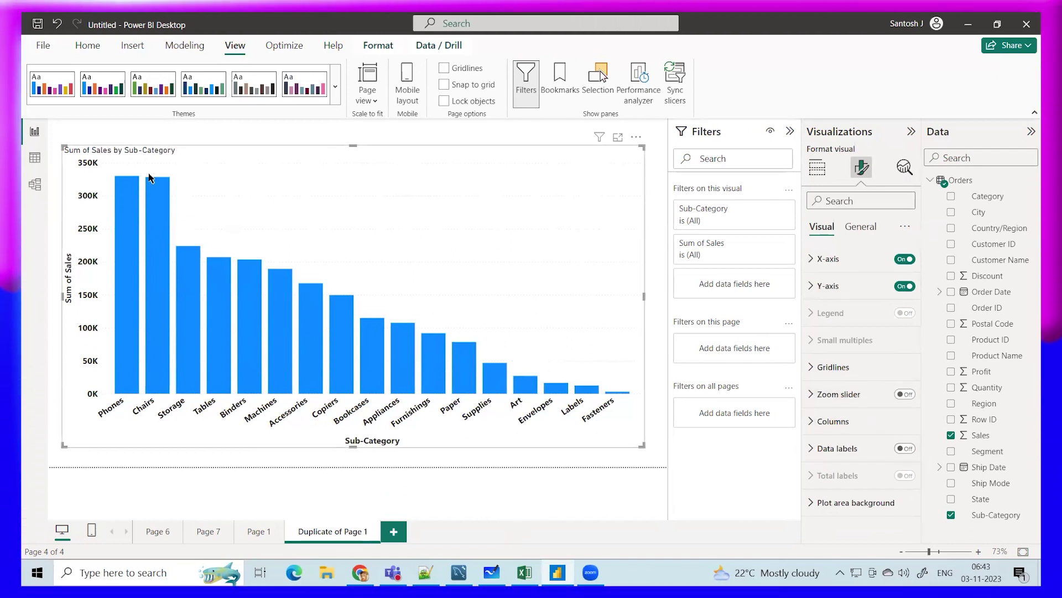
# Turn on data labels for the columns of the sales chart
pyautogui.click(908, 449)
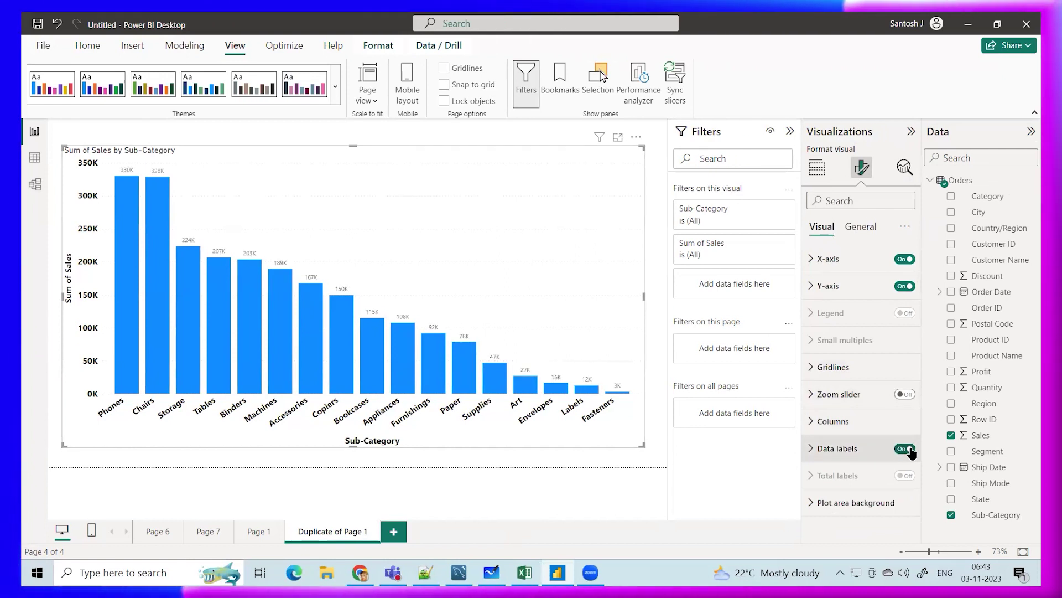
pyautogui.click(817, 167)
pyautogui.click(862, 168)
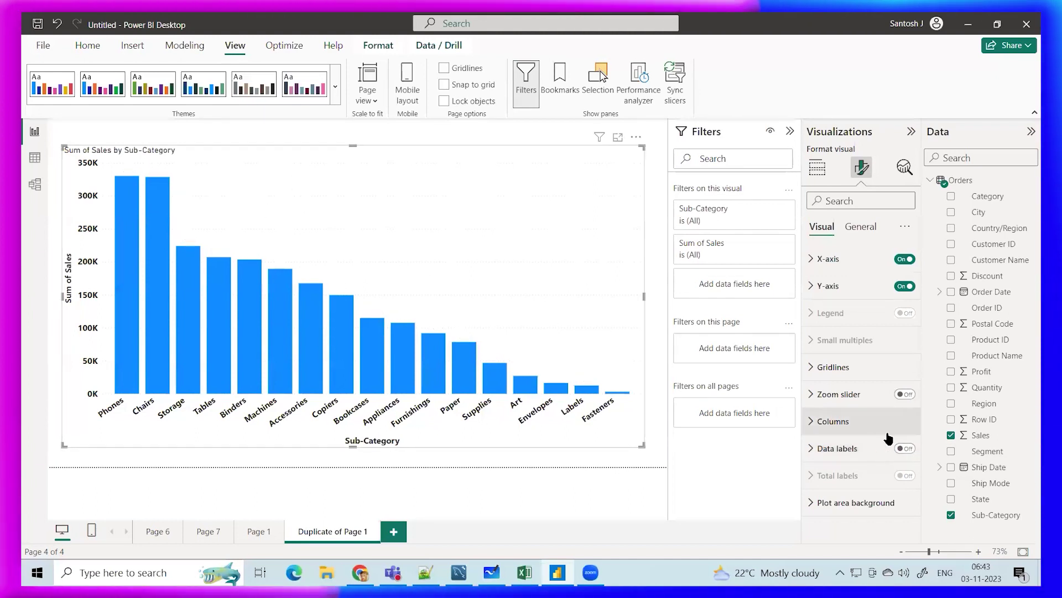
pyautogui.click(908, 448)
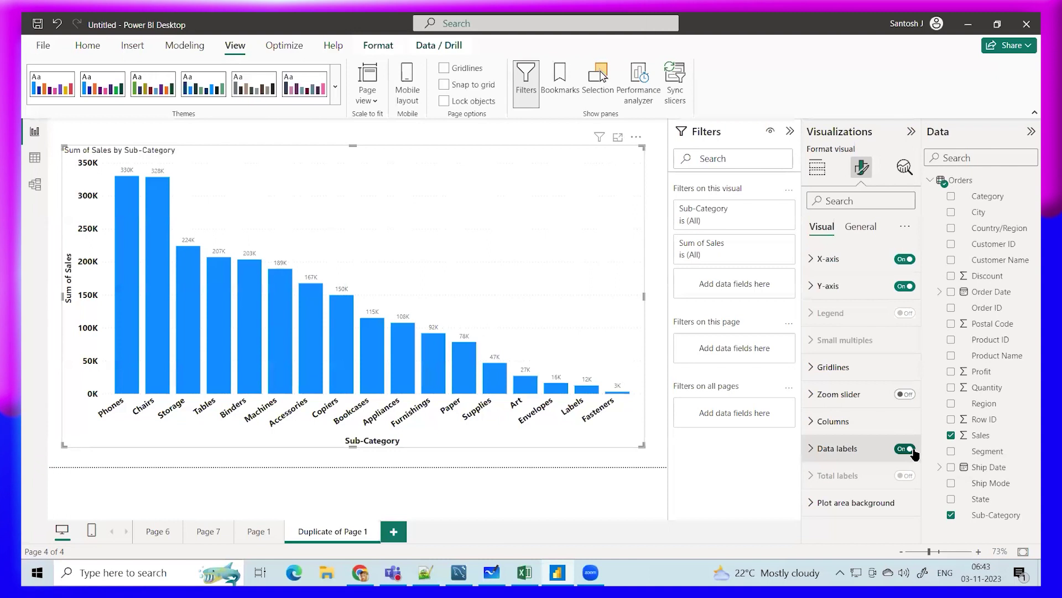
# Set the font size of the data label values to 13
pyautogui.scroll(-5, 811, 449)
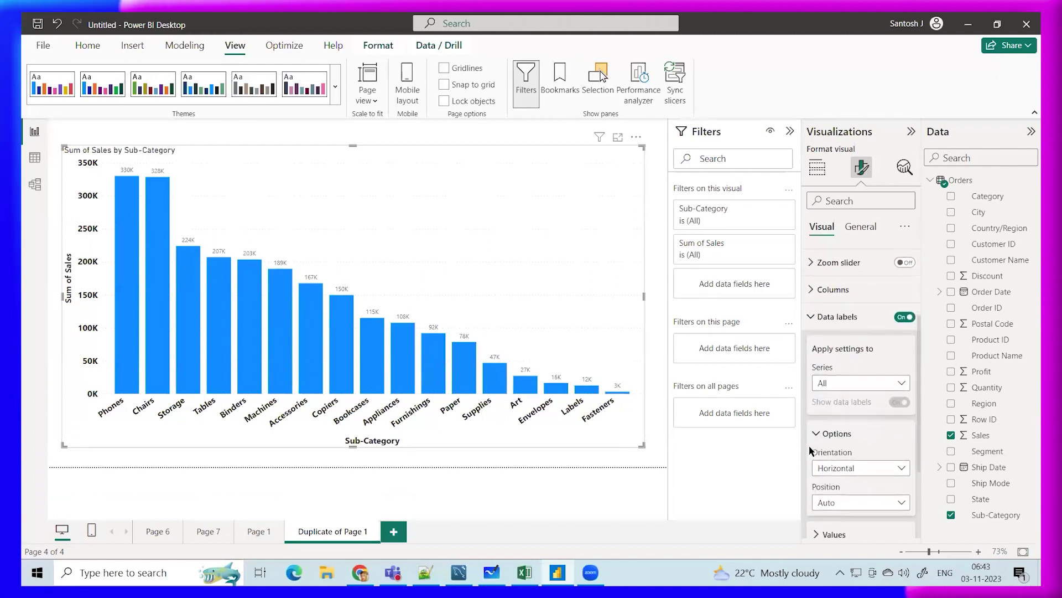
pyautogui.click(819, 415)
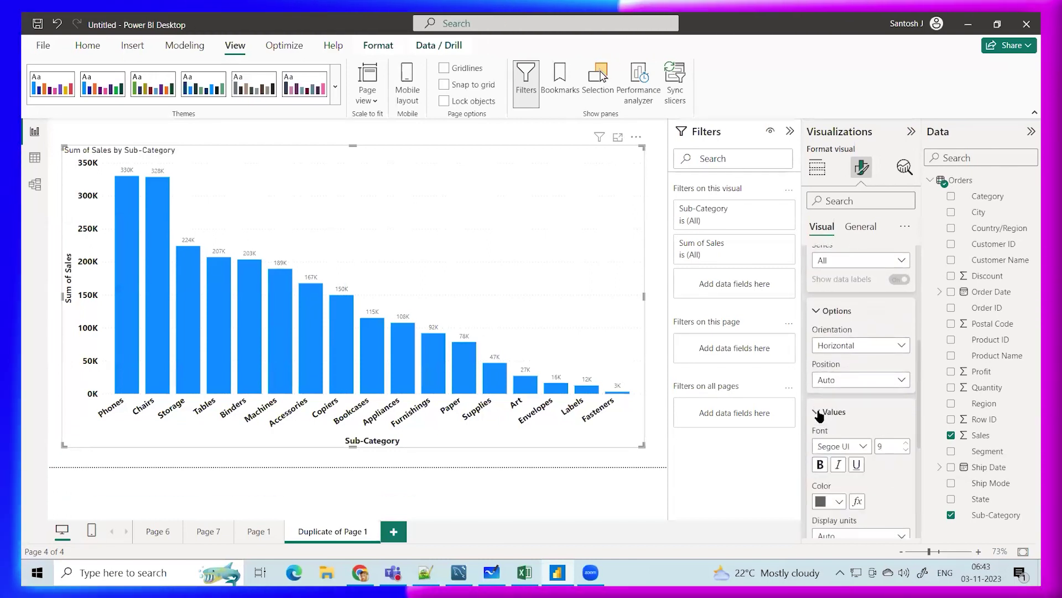
pyautogui.scroll(-4, 871, 354)
pyautogui.scroll(2, 872, 347)
pyautogui.click(905, 335)
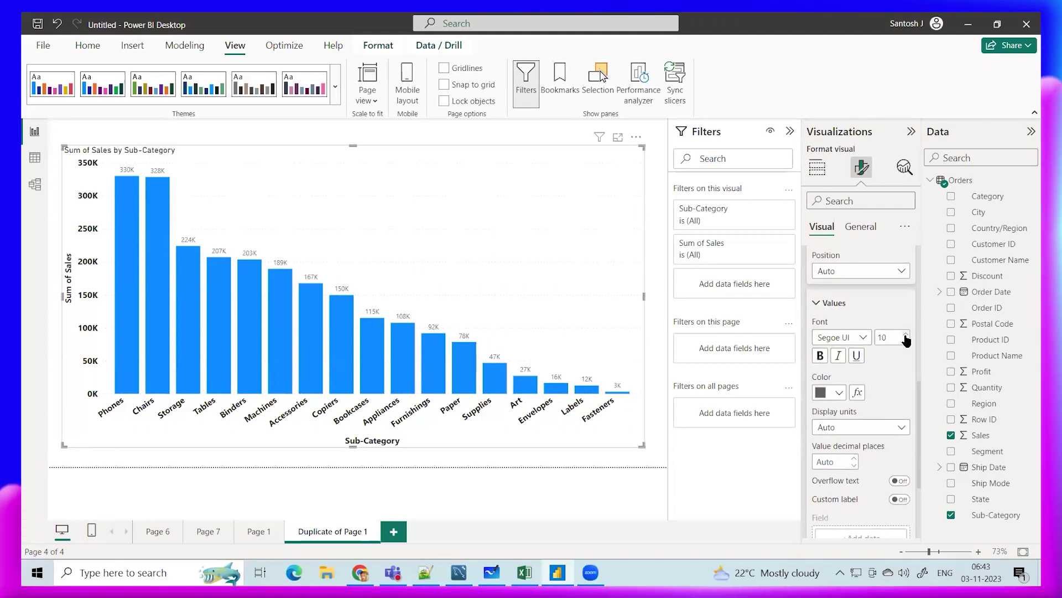
pyautogui.click(906, 335)
pyautogui.click(906, 335)
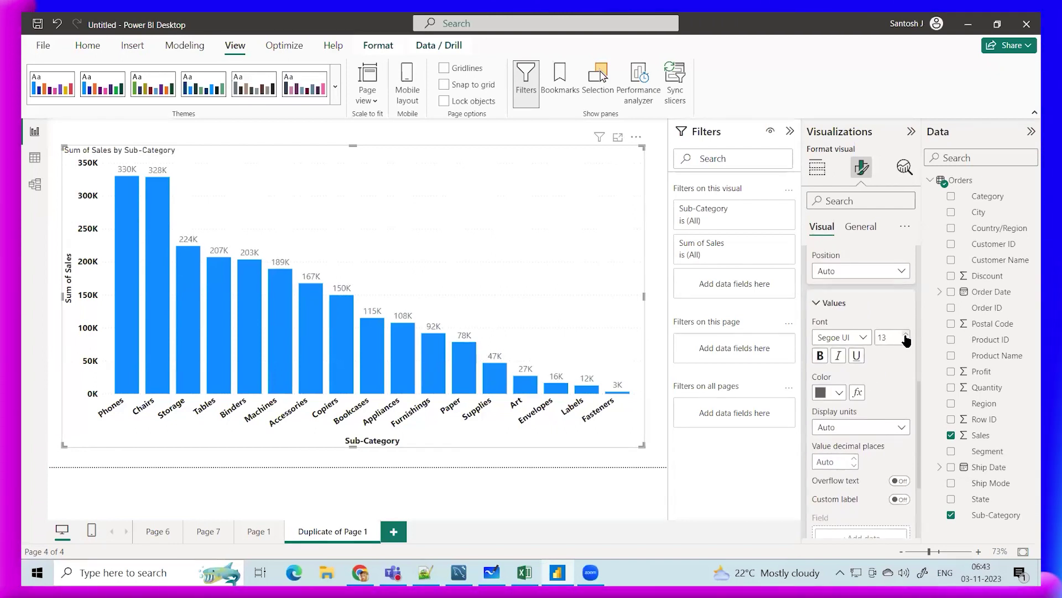
# Set the data label values' font to Segoe UI Bold and their color to black
pyautogui.click(862, 339)
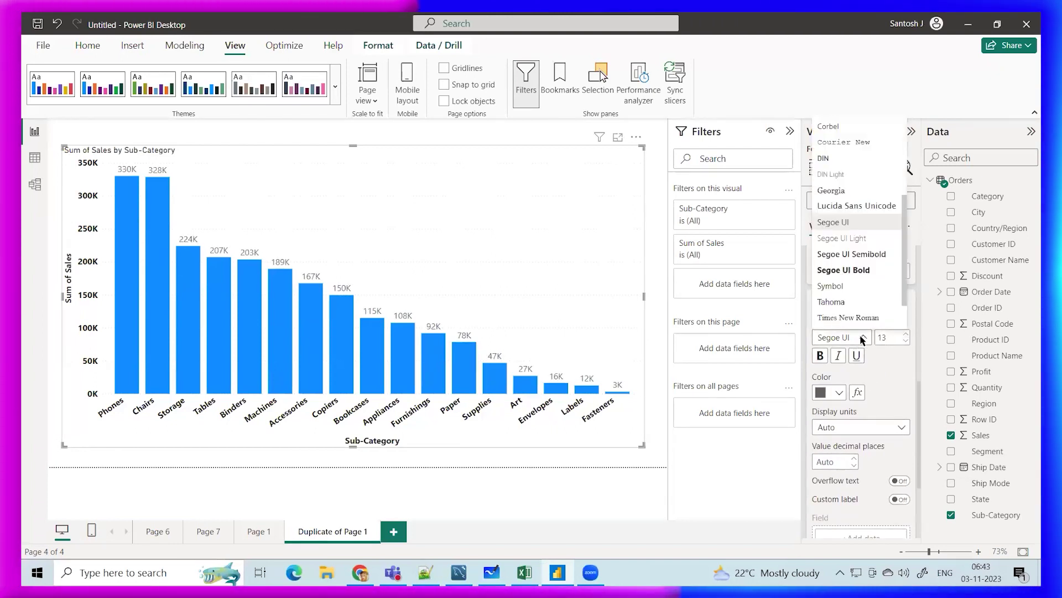
pyautogui.click(844, 268)
pyautogui.click(840, 392)
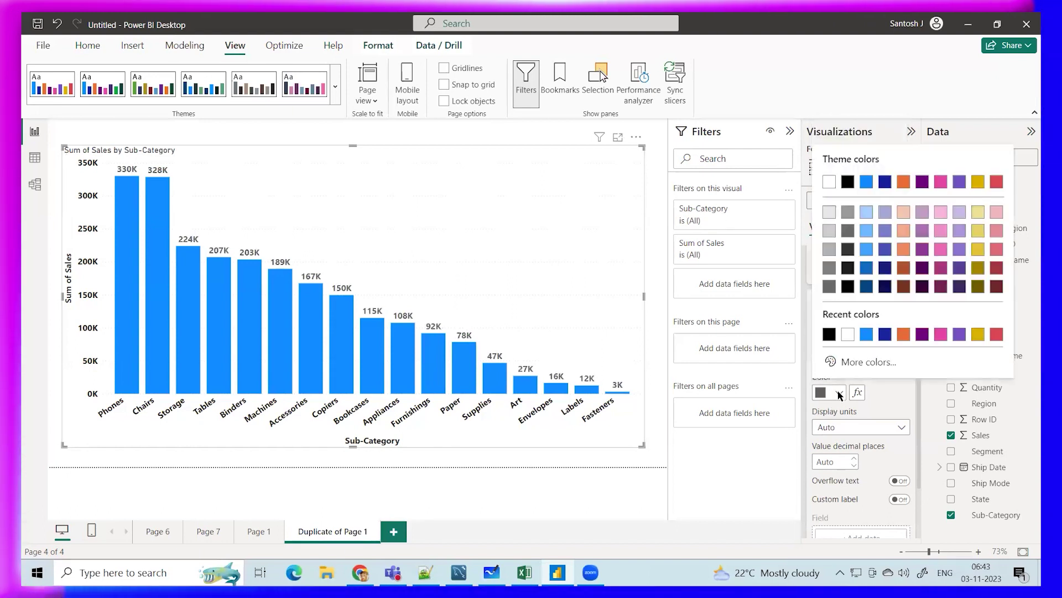
pyautogui.click(842, 182)
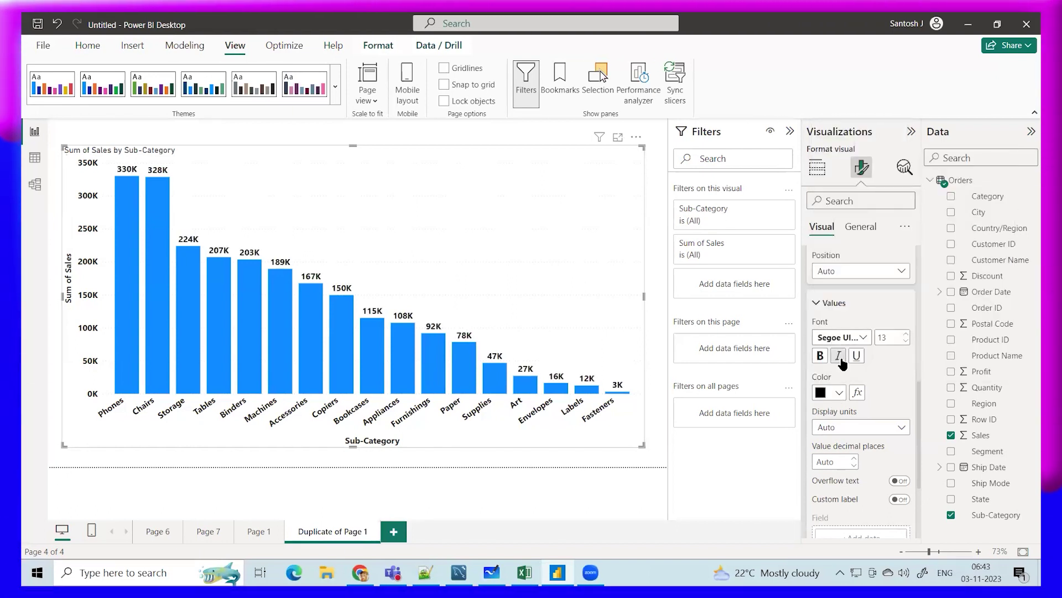
# Turn on the data labels' background and set its color to dark purple
pyautogui.scroll(-2, 852, 388)
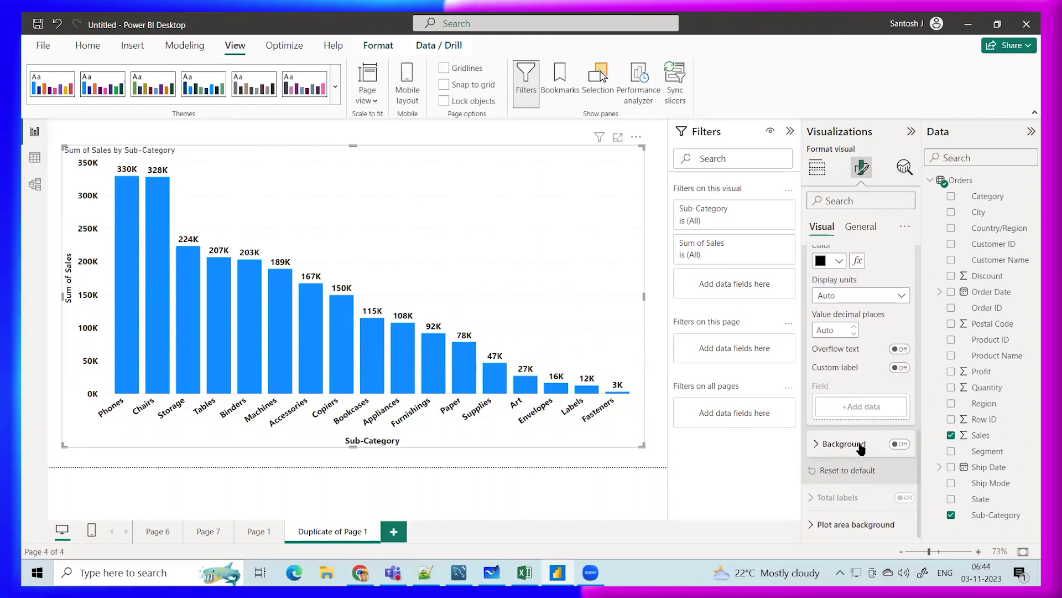
pyautogui.click(899, 444)
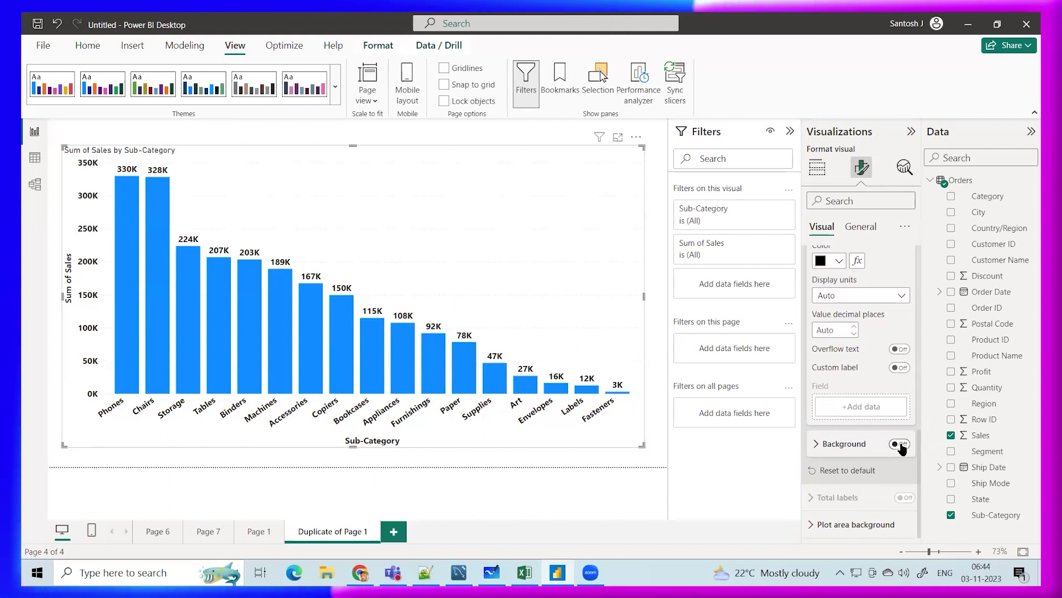
pyautogui.click(818, 443)
pyautogui.click(830, 477)
pyautogui.click(867, 297)
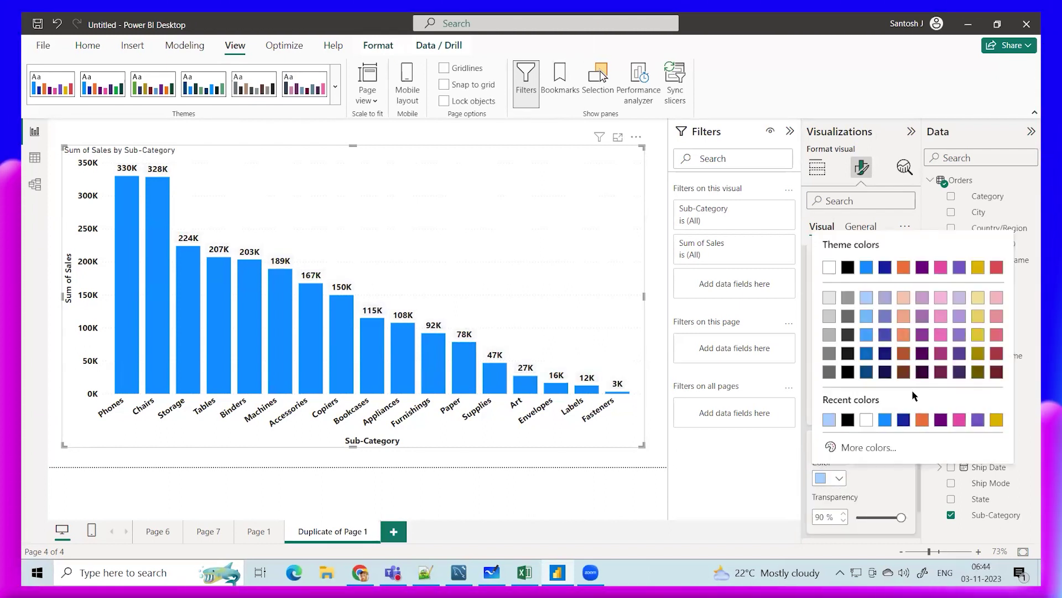
pyautogui.click(904, 372)
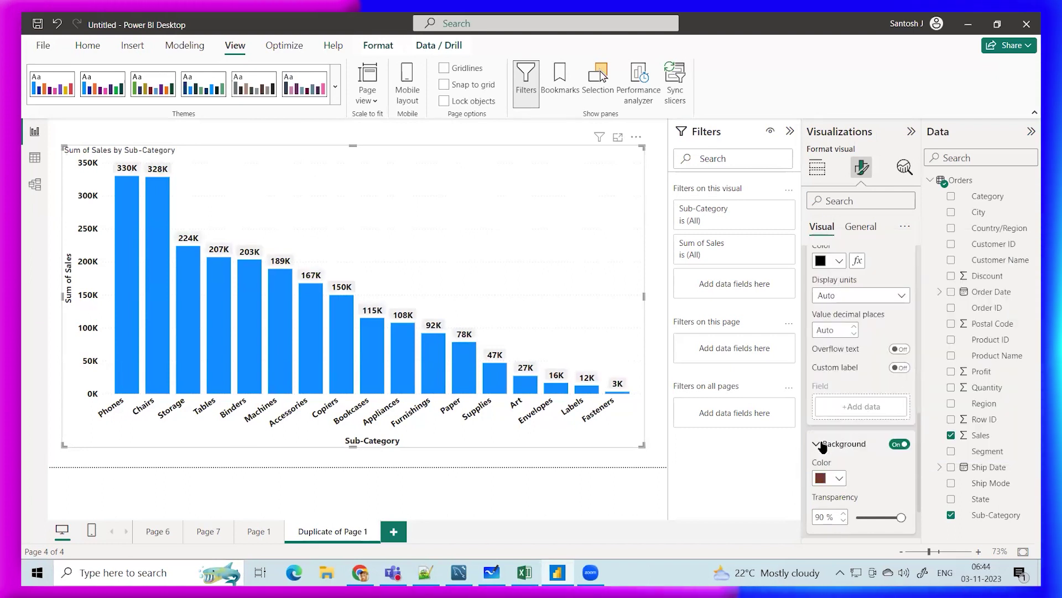
pyautogui.click(830, 477)
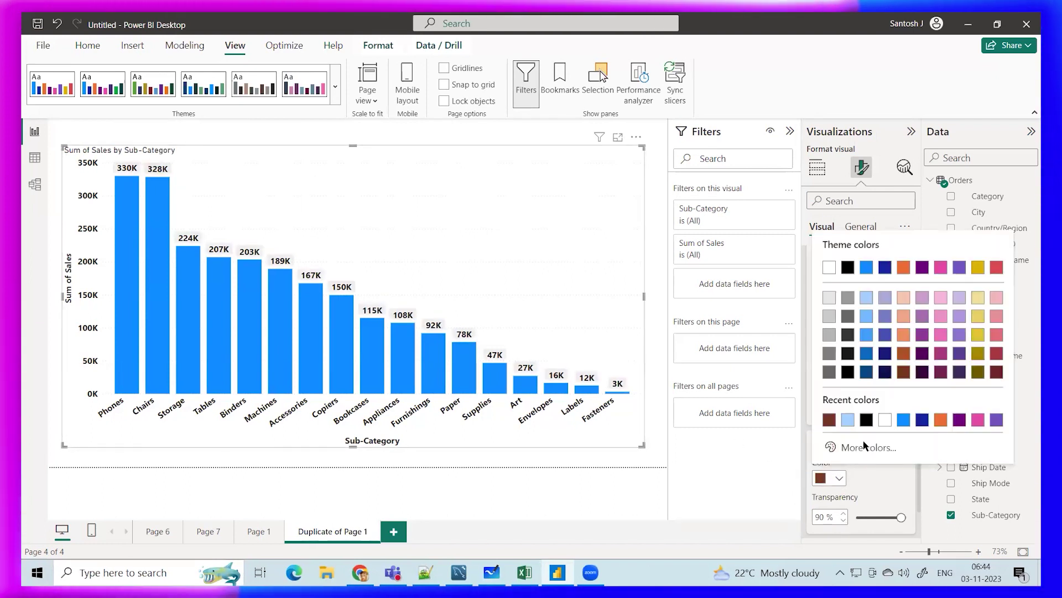
pyautogui.click(959, 419)
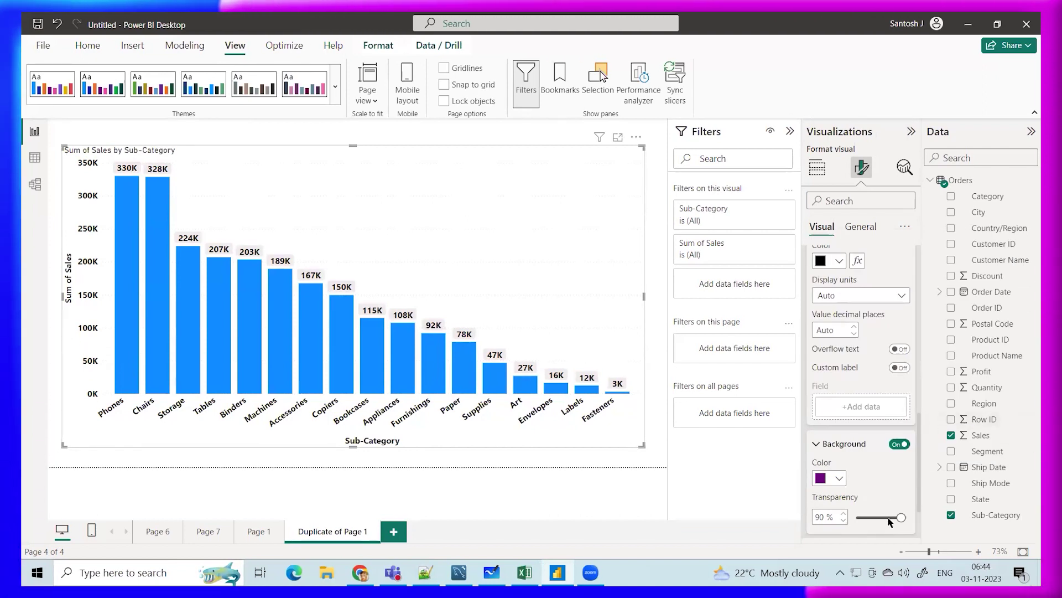
# Change the data labels' background to a custom green and set its transparency to 82 %
pyautogui.moveTo(889, 520)
pyautogui.mouseDown()
pyautogui.moveTo(863, 520)
pyautogui.moveTo(882, 518)
pyautogui.mouseUp()
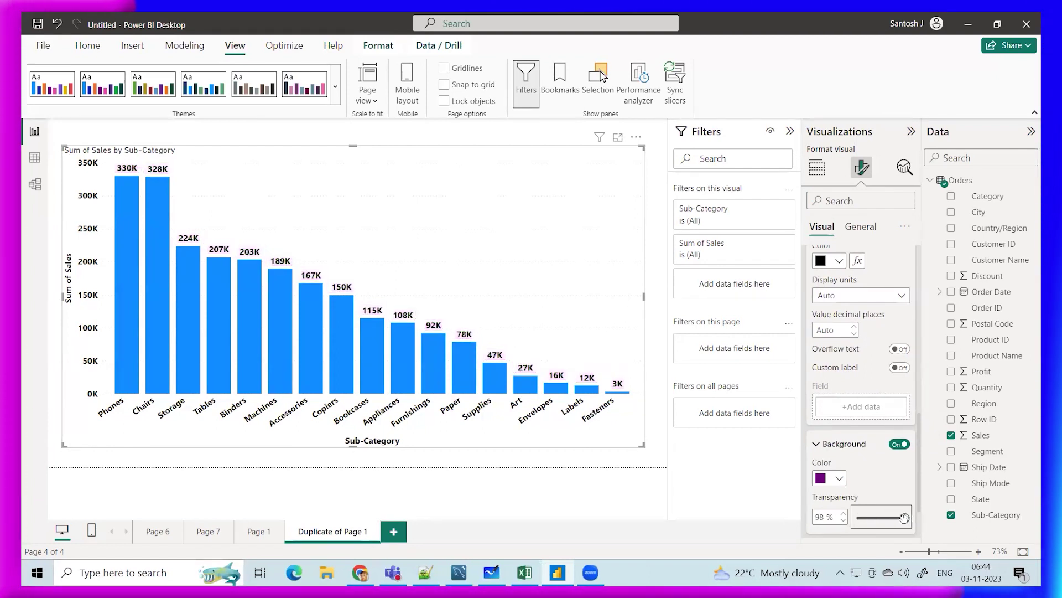
pyautogui.moveTo(903, 518)
pyautogui.mouseDown()
pyautogui.moveTo(890, 519)
pyautogui.moveTo(900, 516)
pyautogui.mouseUp()
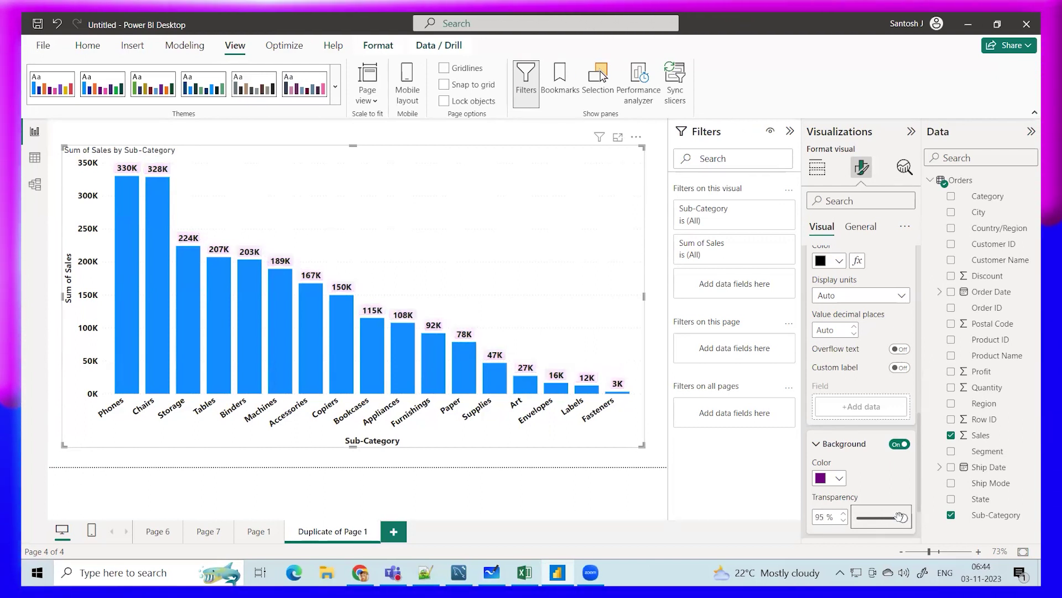
pyautogui.click(840, 479)
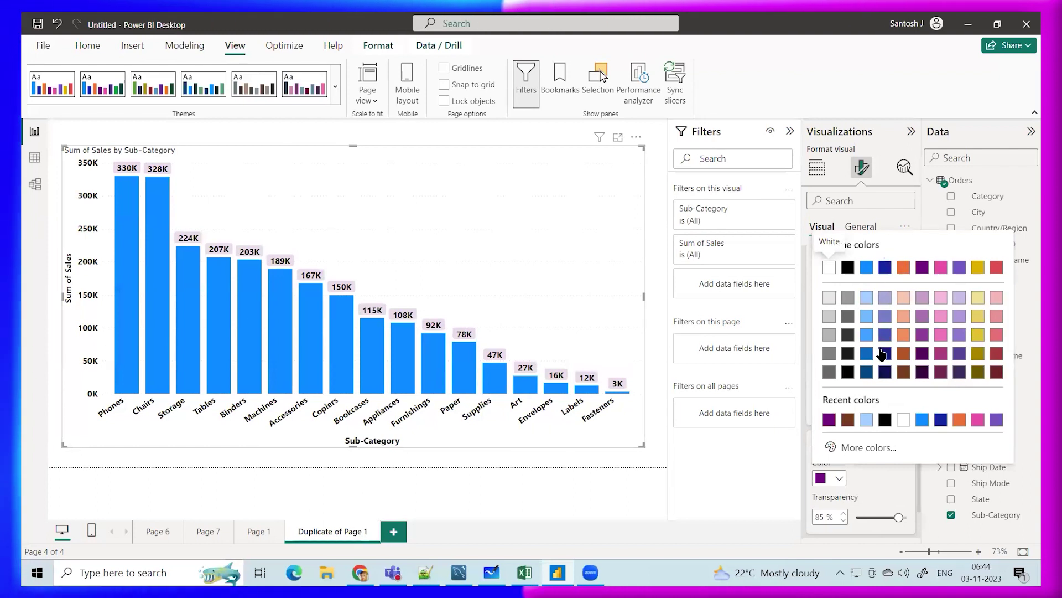
pyautogui.click(866, 449)
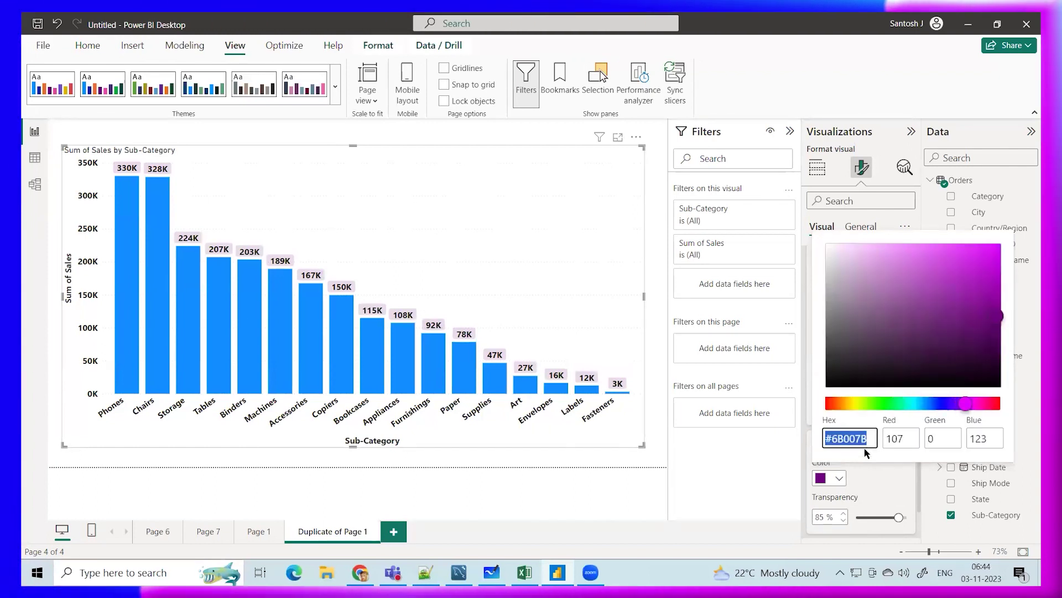
pyautogui.click(902, 403)
pyautogui.click(891, 520)
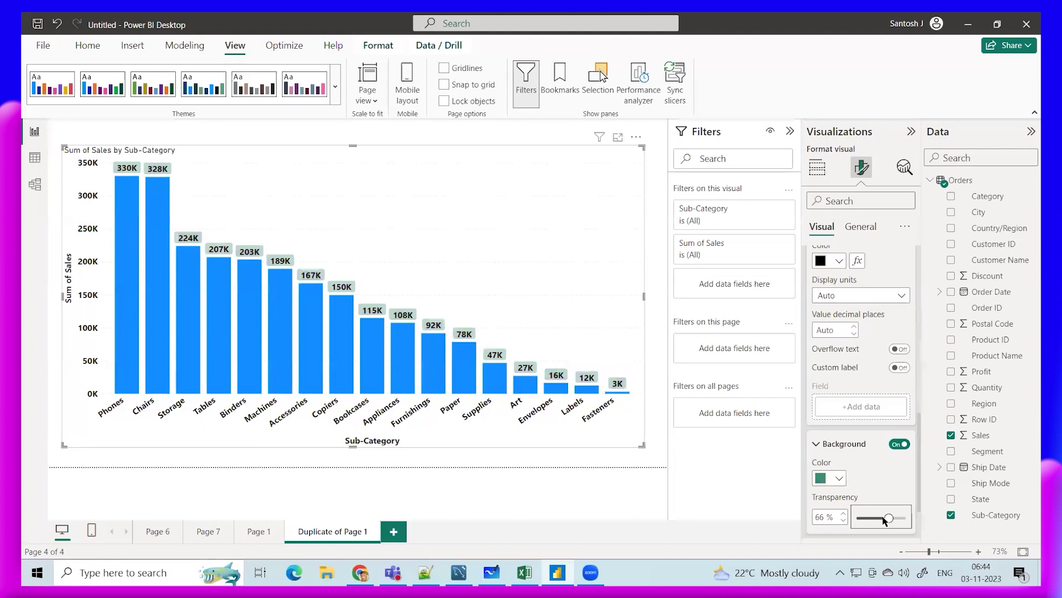
pyautogui.moveTo(892, 518); pyautogui.dragTo(897, 517)
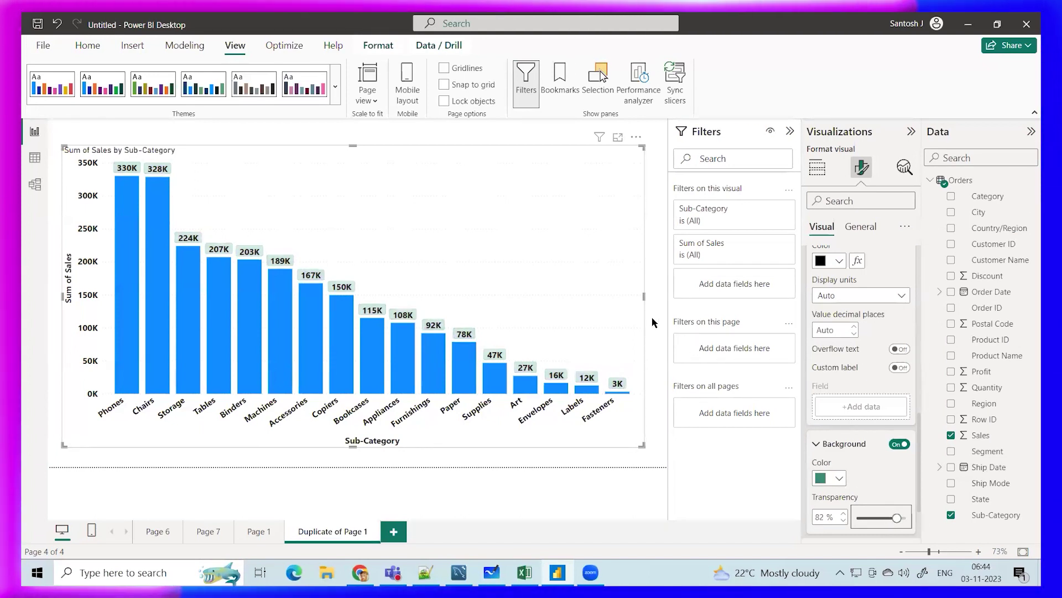
pyautogui.click(817, 167)
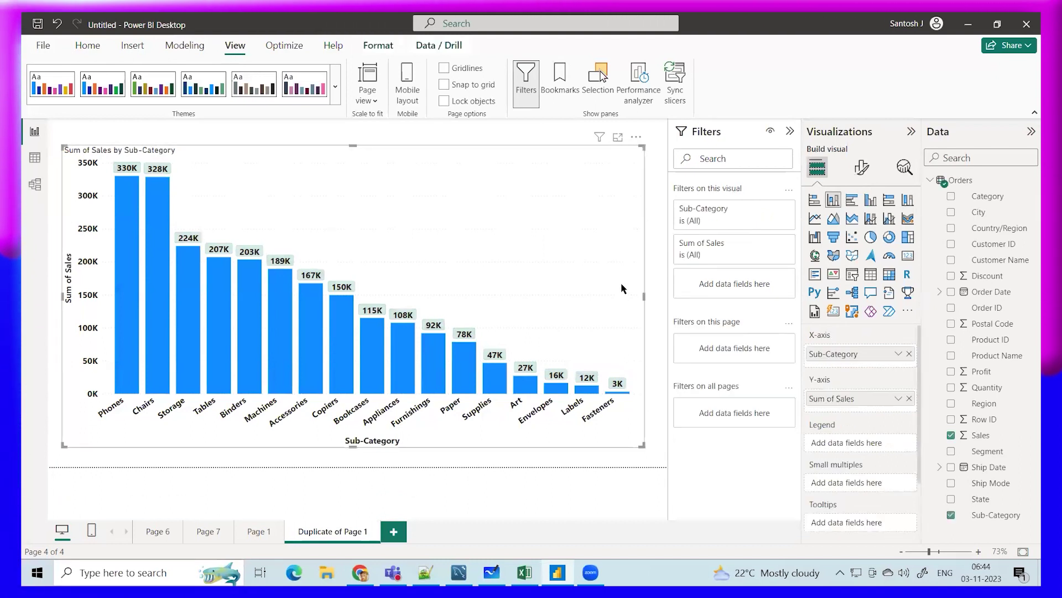
pyautogui.click(859, 169)
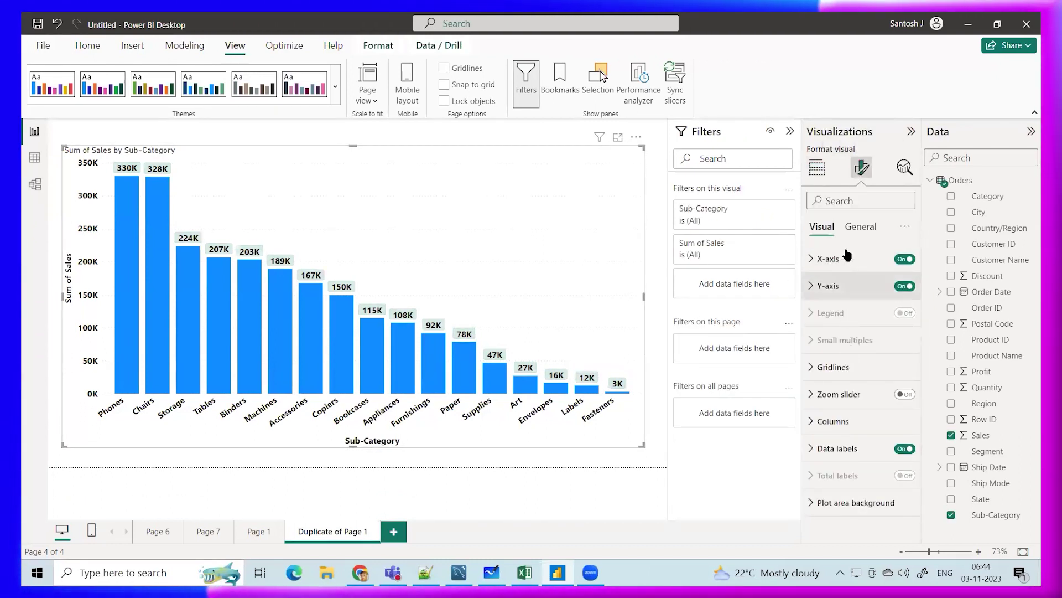
pyautogui.click(855, 229)
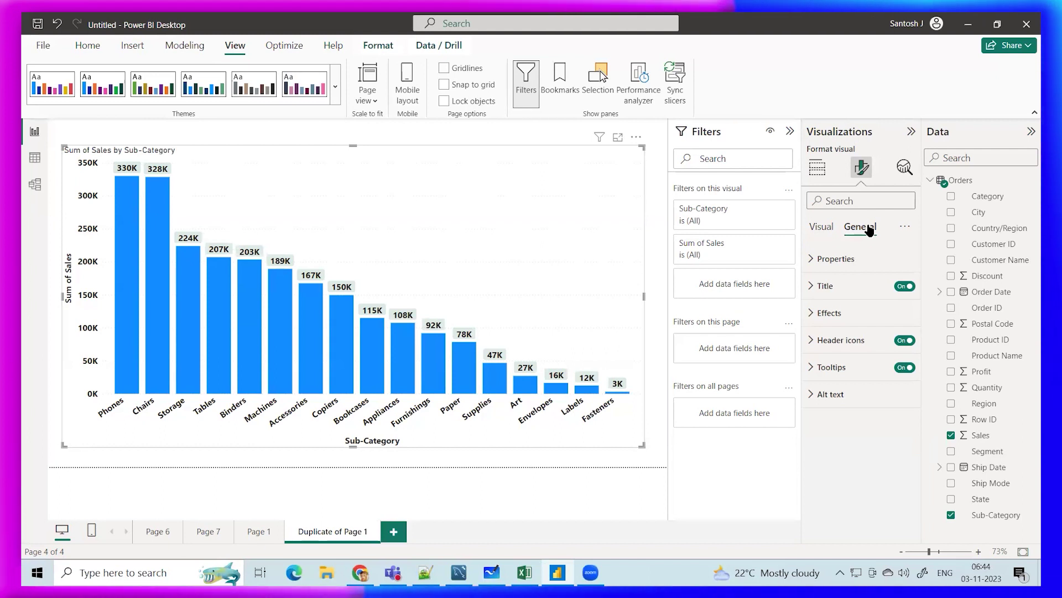
# Set the default color of the chart's columns to the recently used green
pyautogui.click(821, 228)
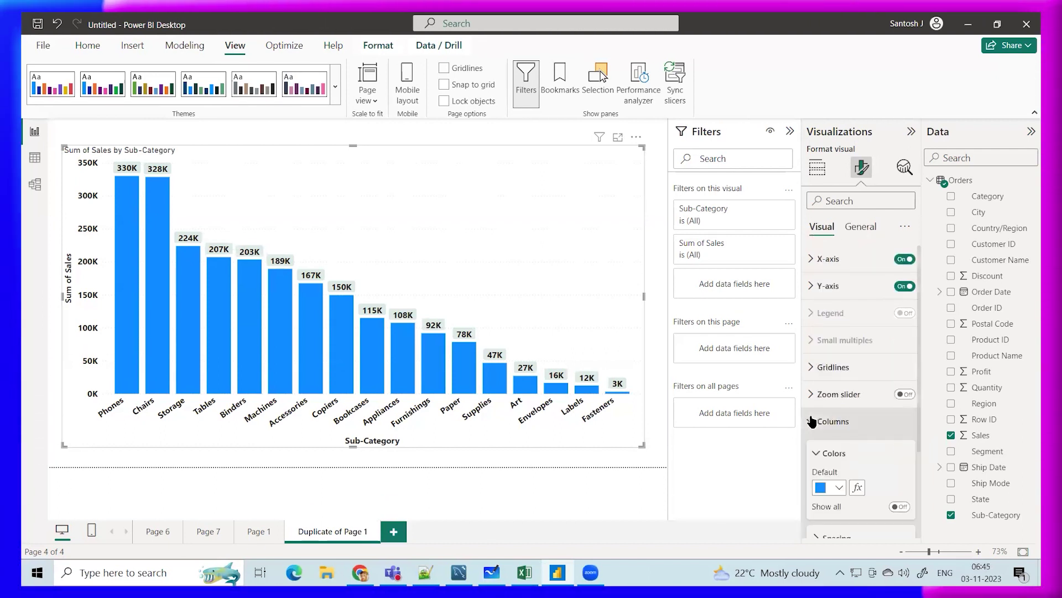
pyautogui.scroll(-2, 811, 422)
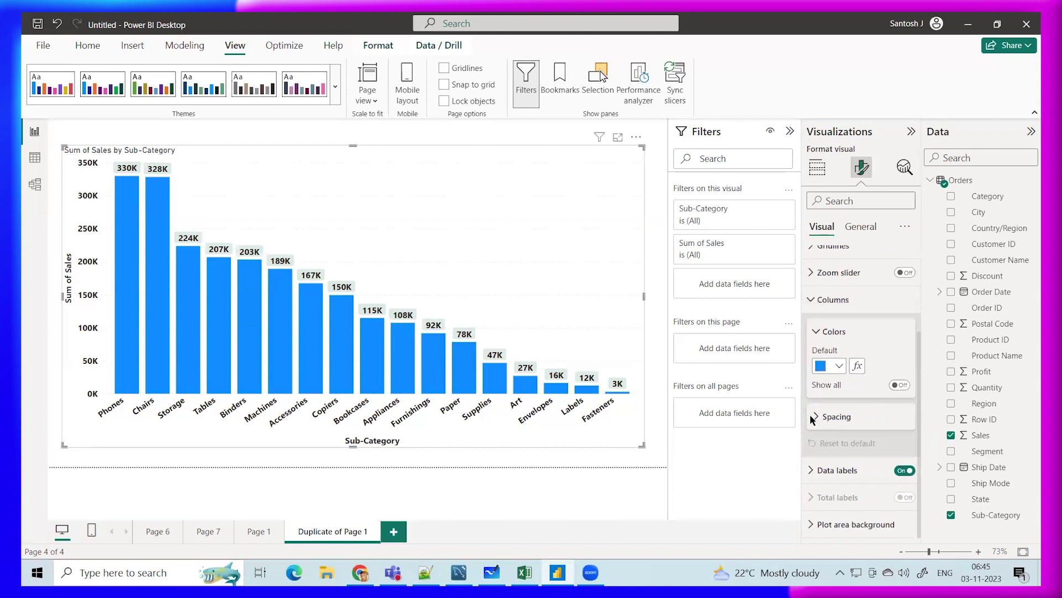
pyautogui.click(839, 367)
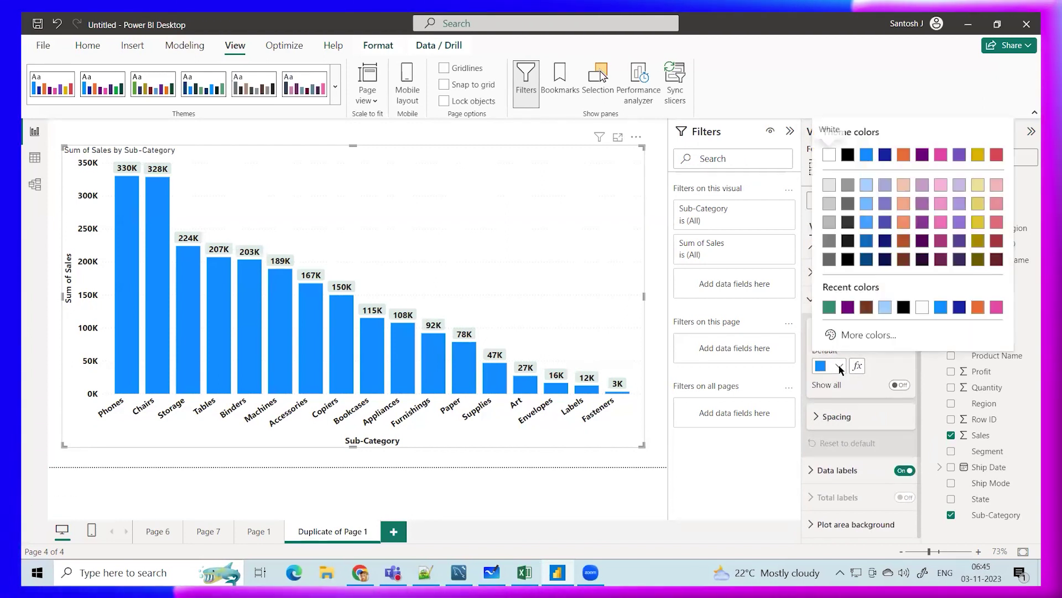
pyautogui.click(828, 307)
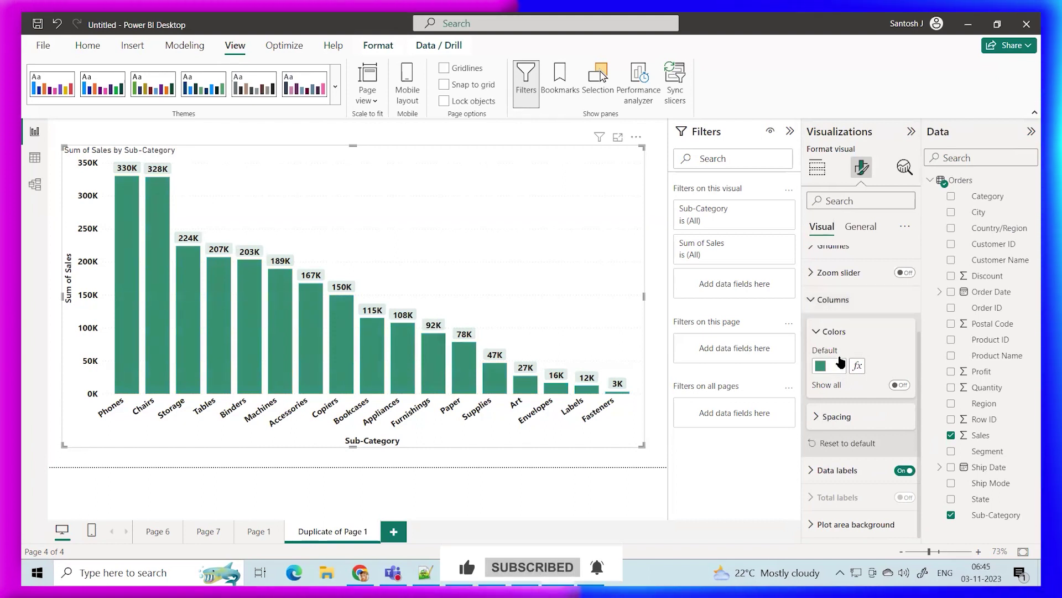
pyautogui.click(839, 366)
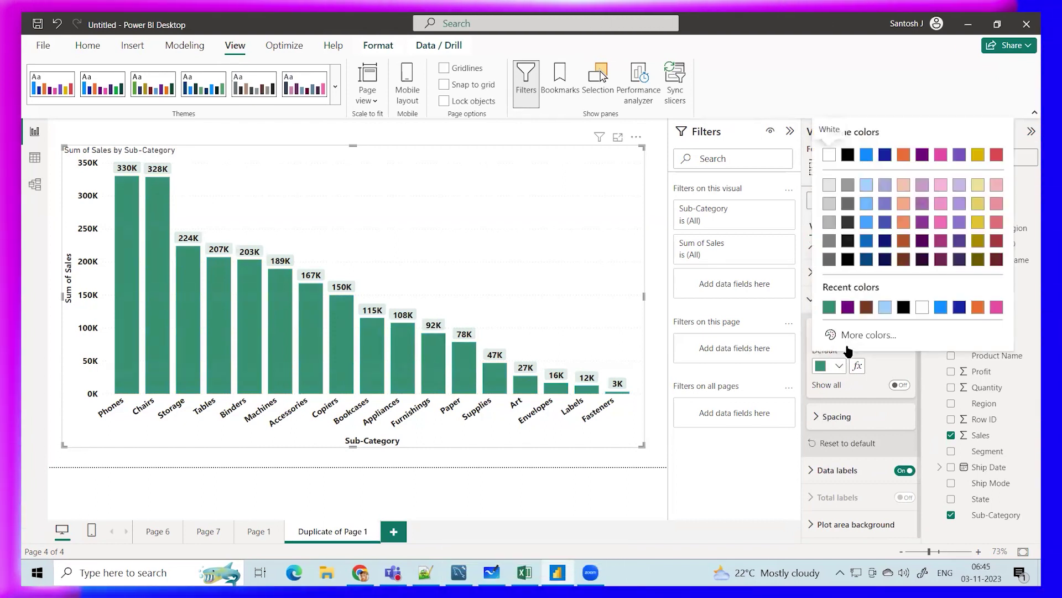
pyautogui.click(887, 367)
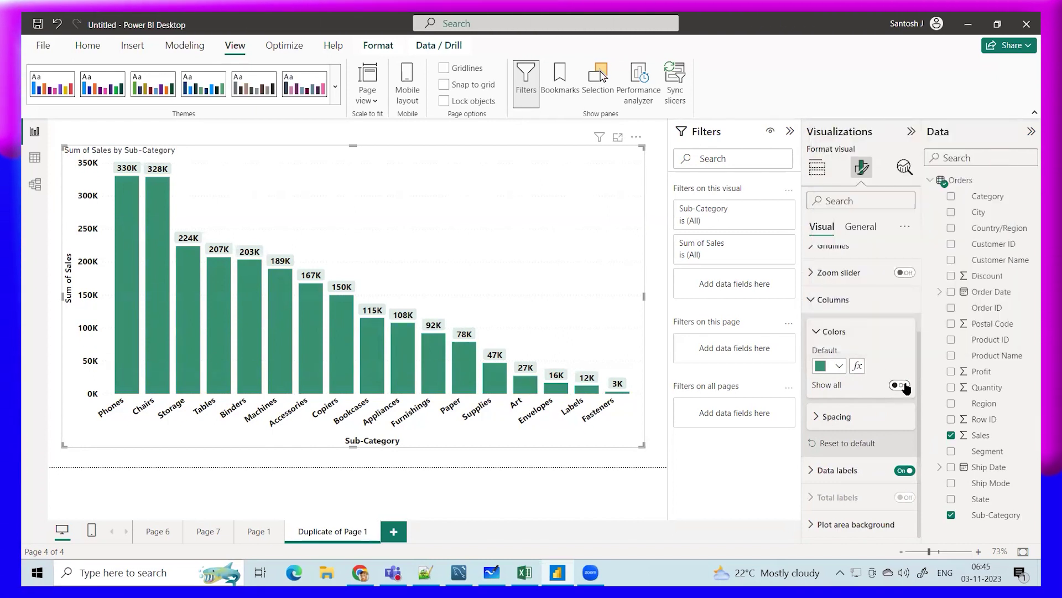
# Show the color settings for all individual columns, and color the Phones column dark blue and the Storage column black
pyautogui.click(900, 385)
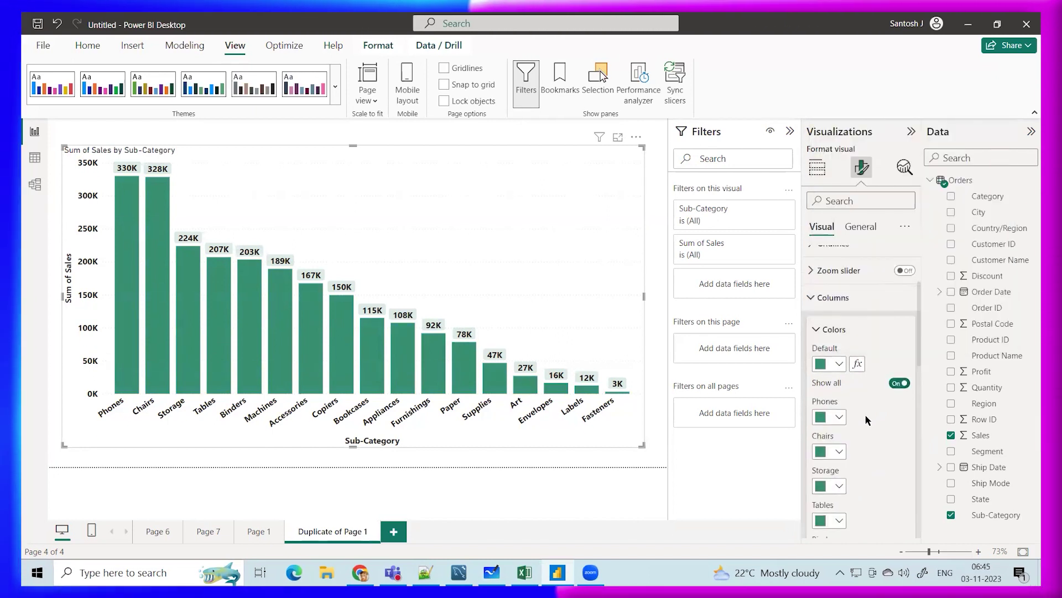
pyautogui.scroll(-2, 852, 355)
pyautogui.click(839, 288)
pyautogui.click(885, 334)
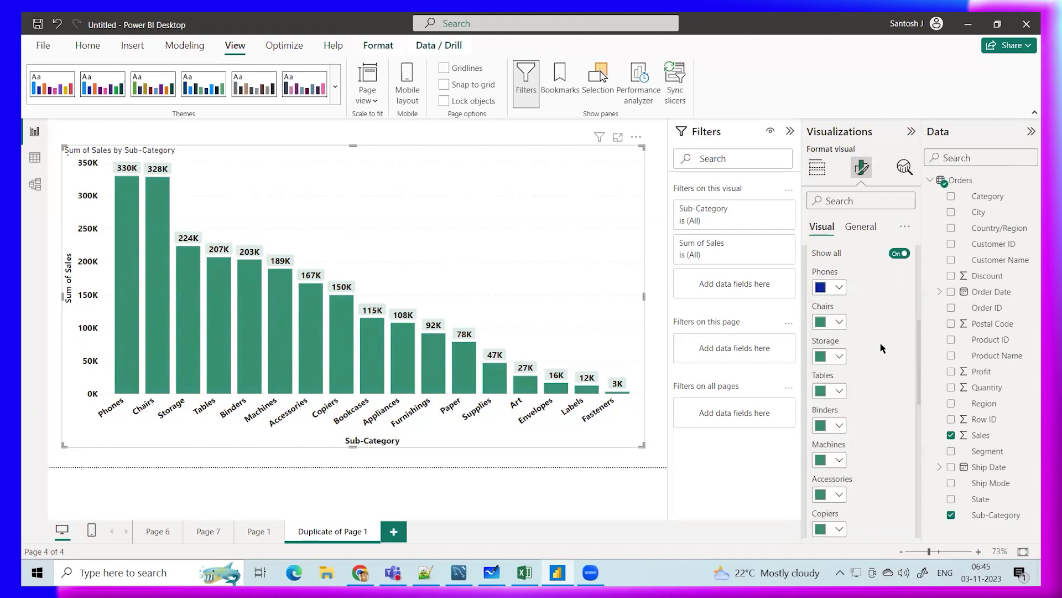
pyautogui.click(841, 356)
pyautogui.click(922, 298)
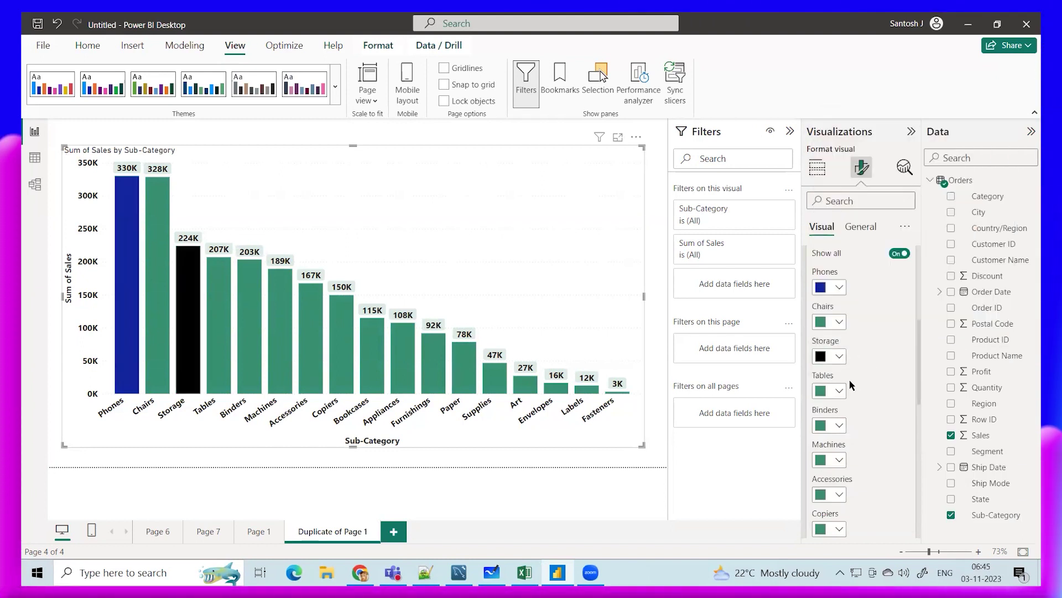
# Color the Tables column dark plum, the Binders column dark red and the Machines column pink
pyautogui.click(839, 390)
pyautogui.click(941, 250)
pyautogui.click(838, 460)
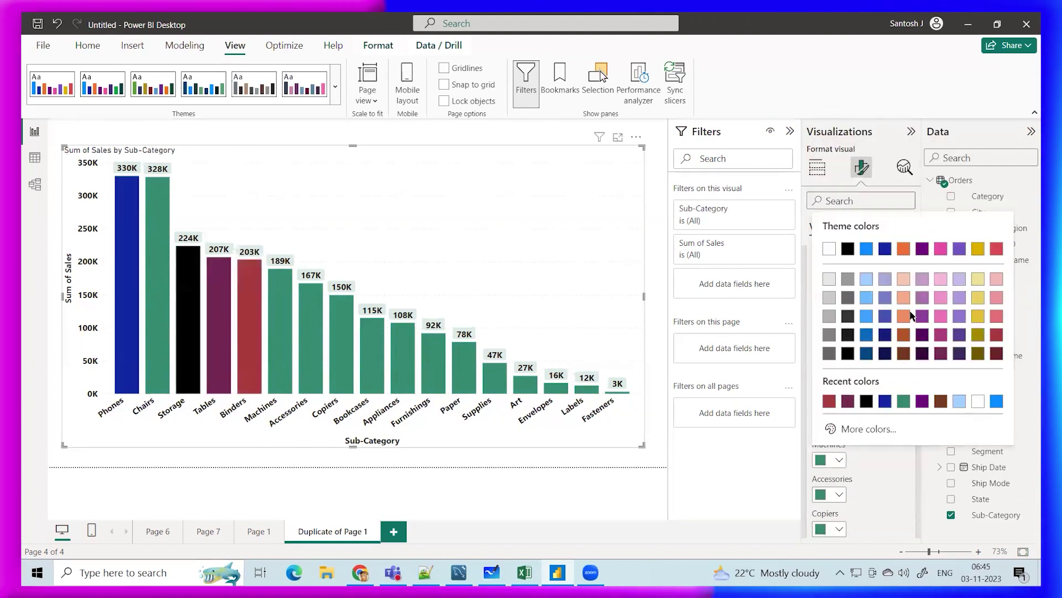
pyautogui.click(937, 248)
# Color the Accessories column light orange, Copiers pale yellow, Bookcases lavender and Appliances light pink
pyautogui.scroll(-3, 868, 414)
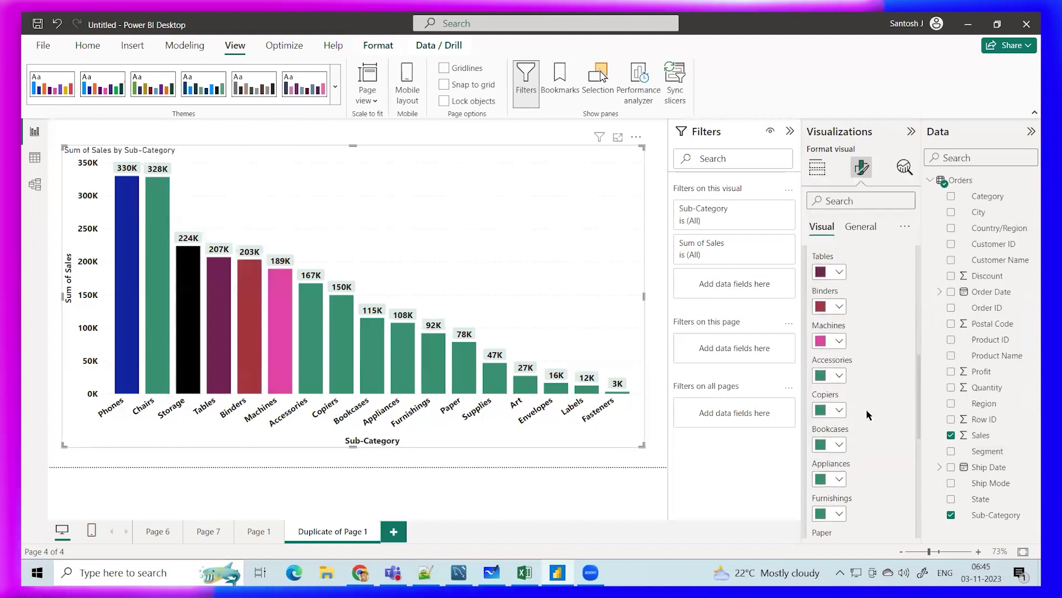
pyautogui.click(836, 363)
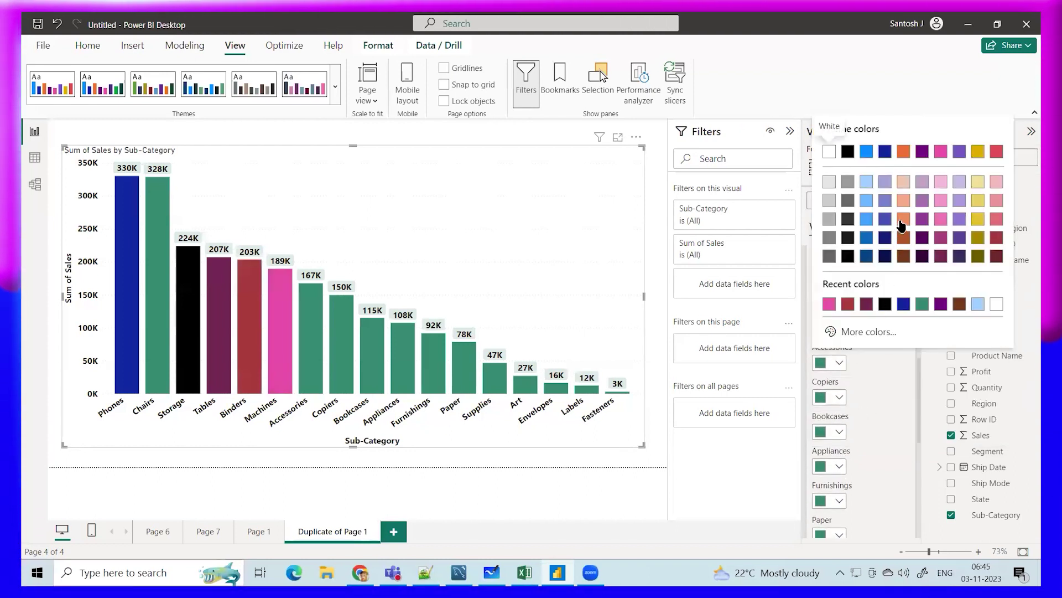
pyautogui.click(902, 221)
pyautogui.click(838, 398)
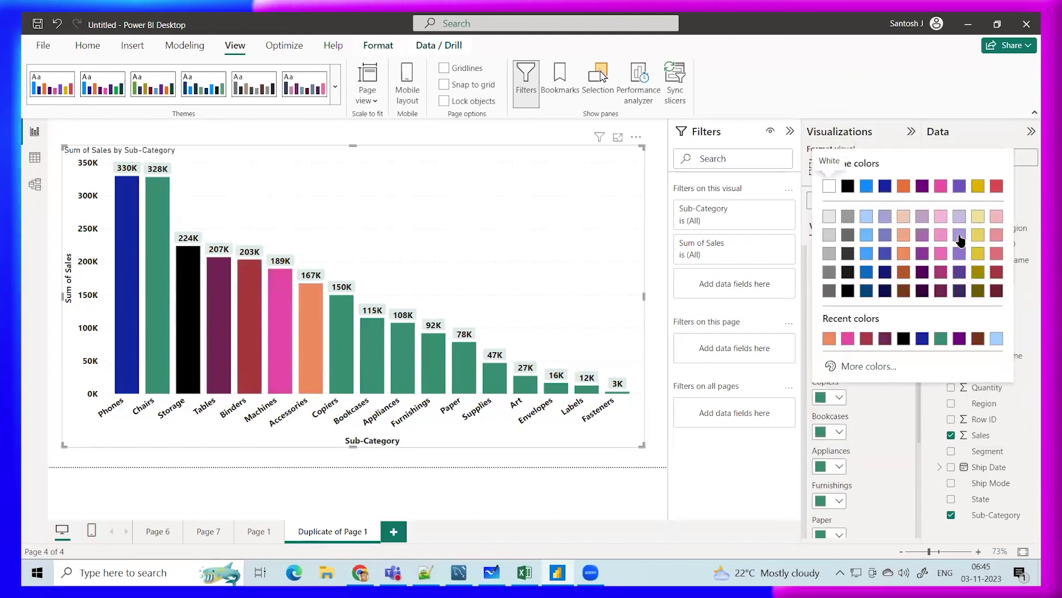
pyautogui.click(977, 216)
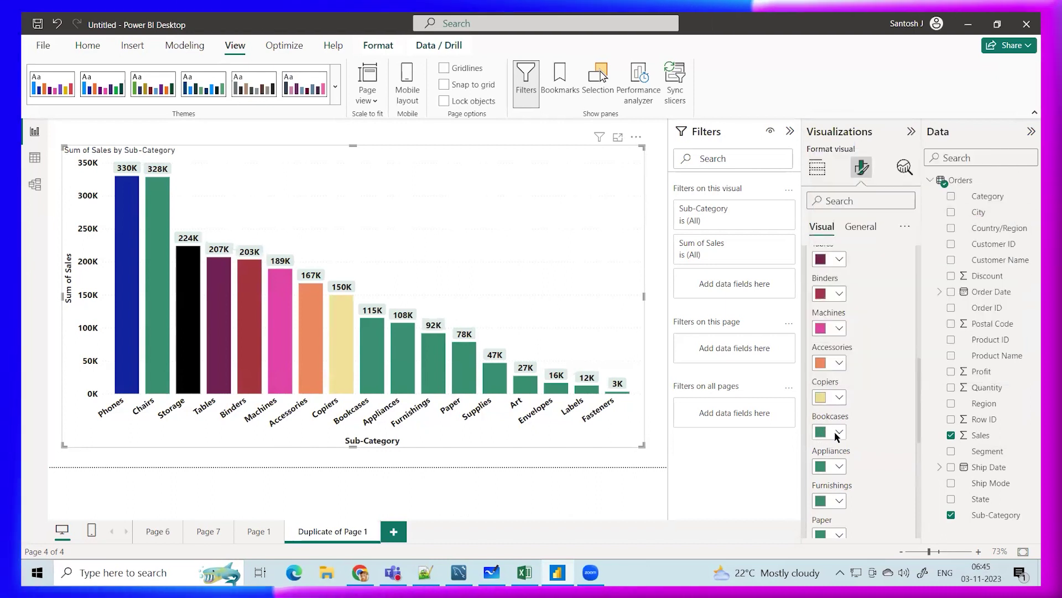
pyautogui.click(837, 432)
pyautogui.click(882, 254)
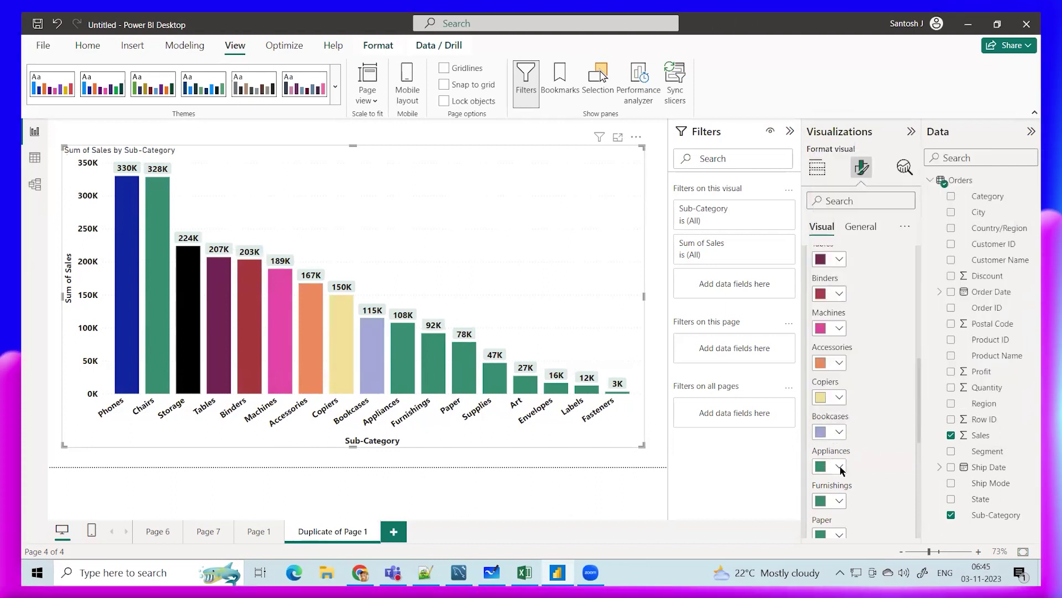
pyautogui.click(840, 467)
pyautogui.click(944, 308)
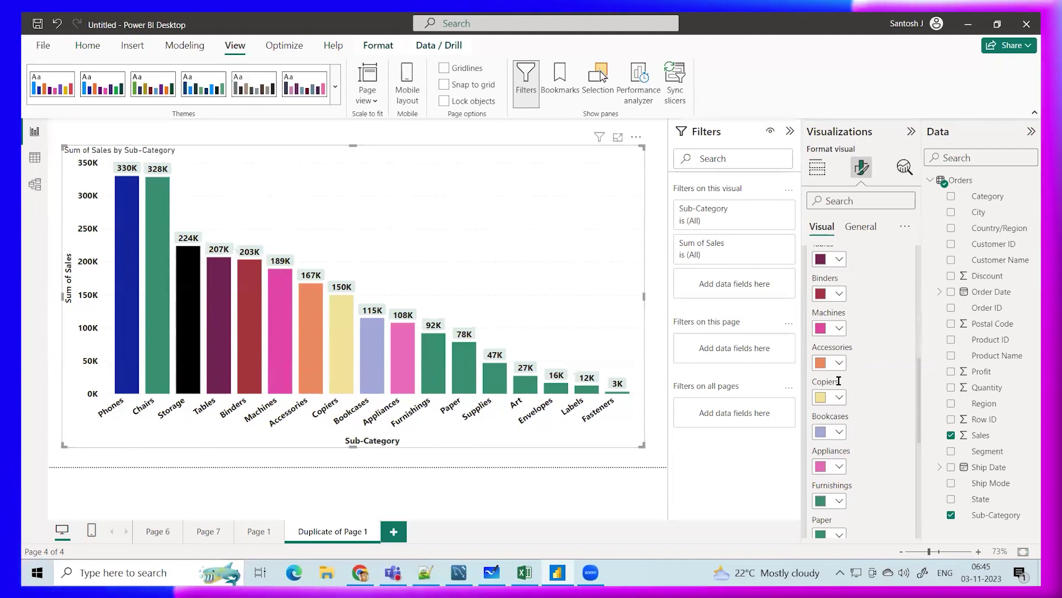
# Turn off the individual column color list and set the default column color to light orange
pyautogui.scroll(5, 839, 381)
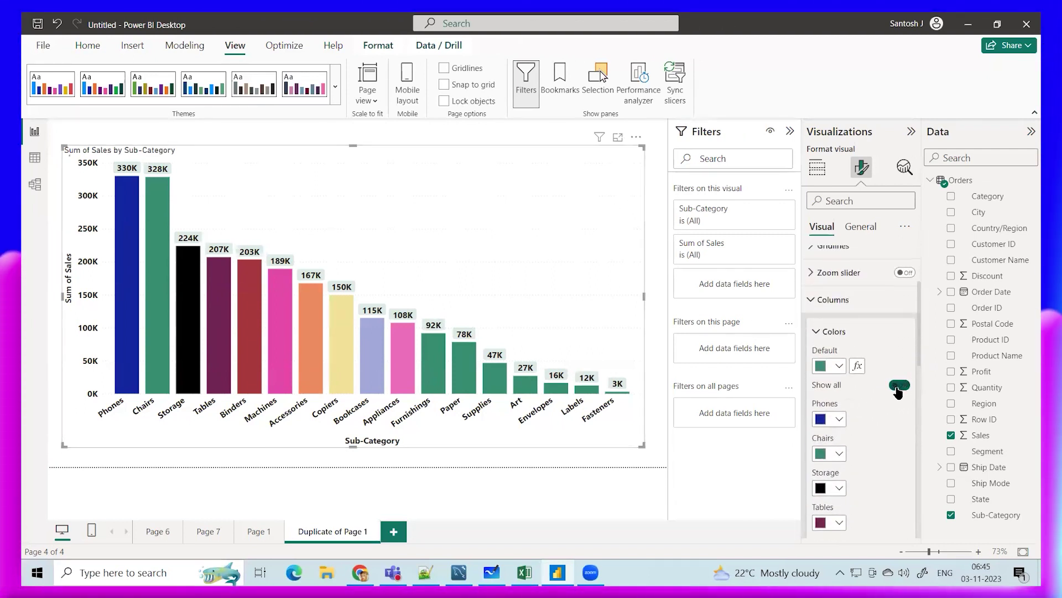
pyautogui.click(898, 385)
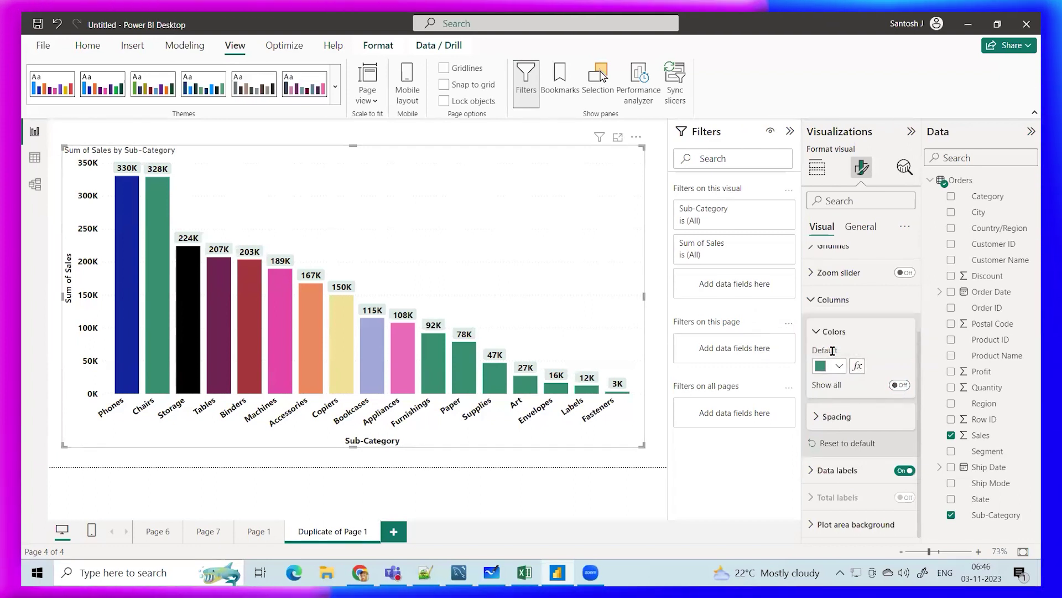
pyautogui.click(838, 367)
pyautogui.click(885, 308)
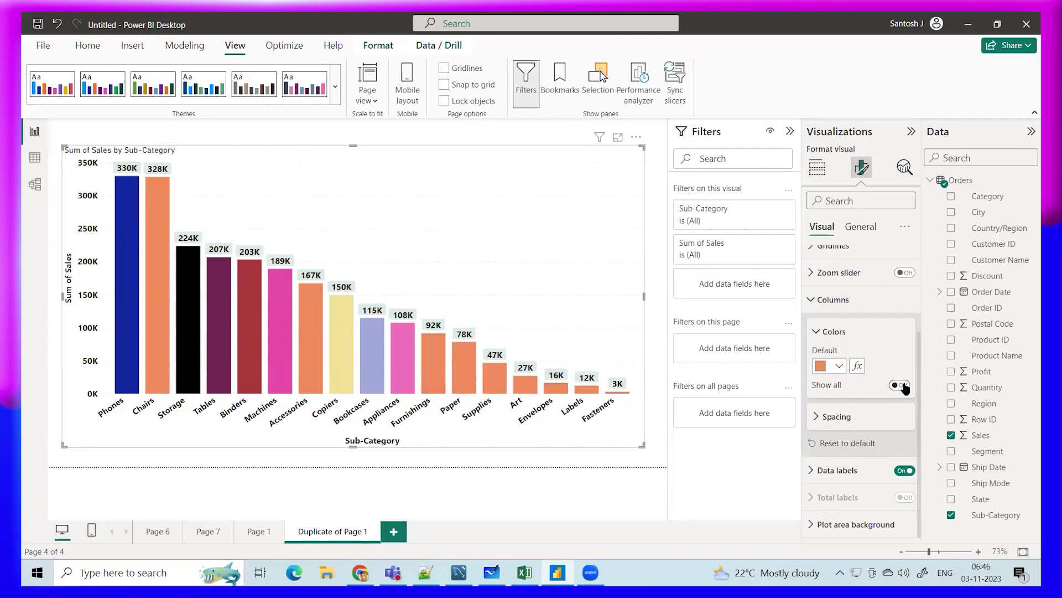
# Reset the column formatting to default and set the default column color to the recently used green
pyautogui.click(845, 444)
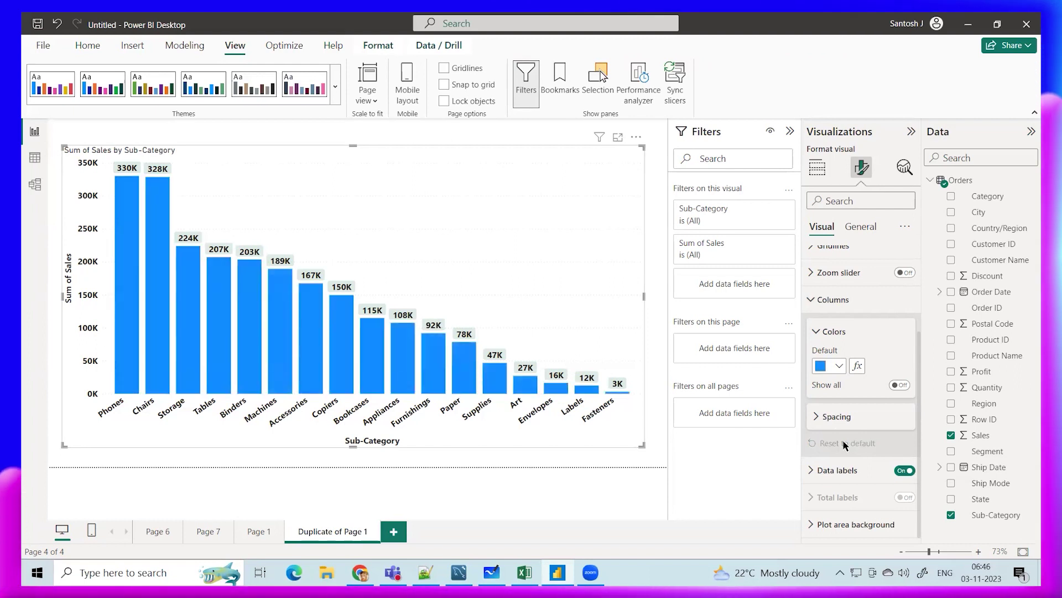
pyautogui.click(836, 367)
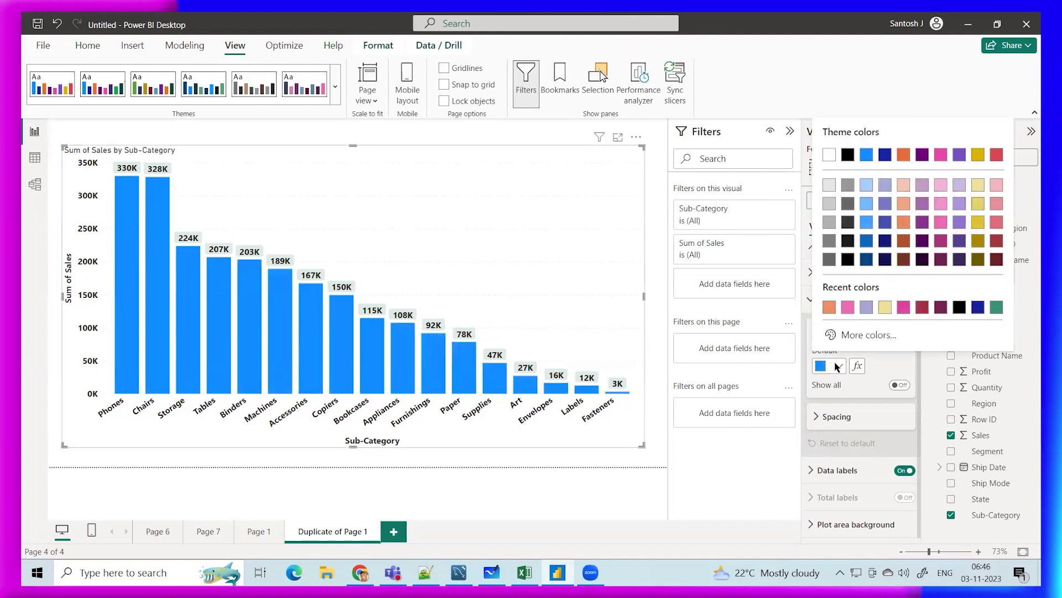
pyautogui.click(997, 307)
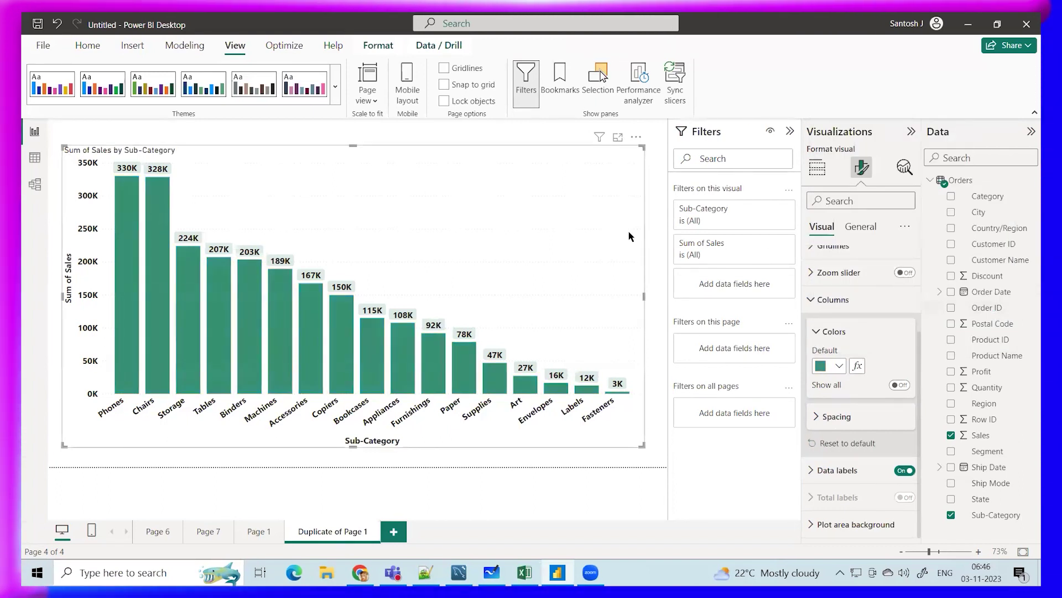
pyautogui.scroll(3, 822, 355)
pyautogui.click(814, 422)
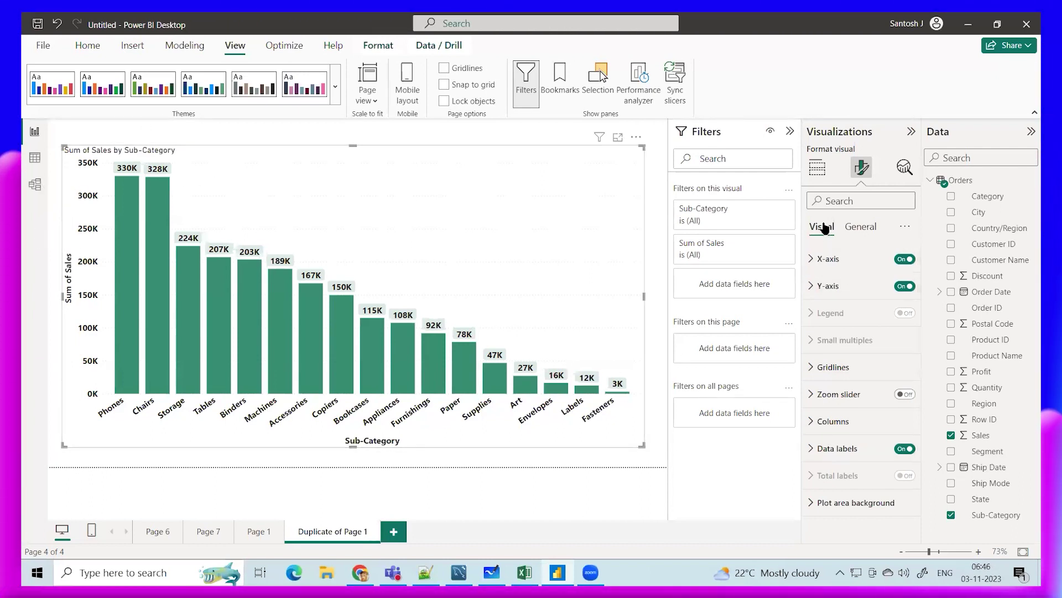
# Set the chart title's font to Segoe UI Bold and center the title horizontally
pyautogui.click(866, 231)
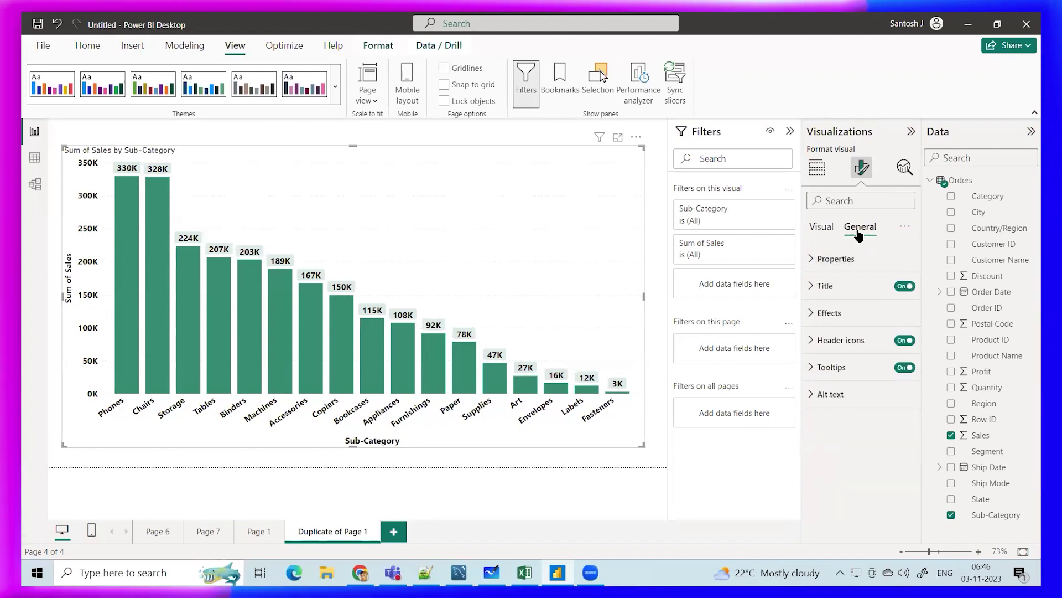
pyautogui.click(811, 287)
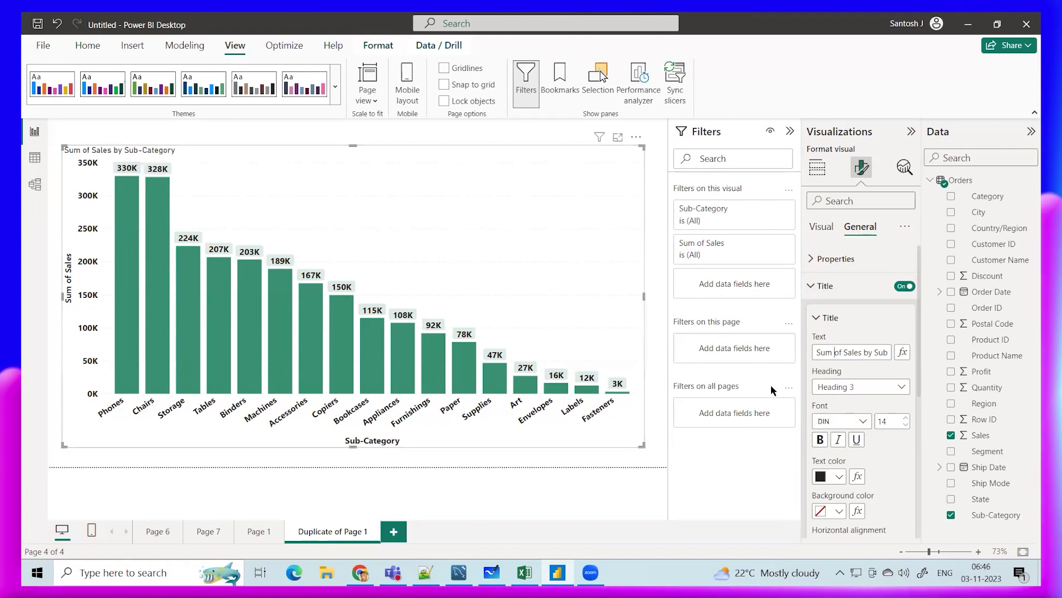
pyautogui.click(865, 422)
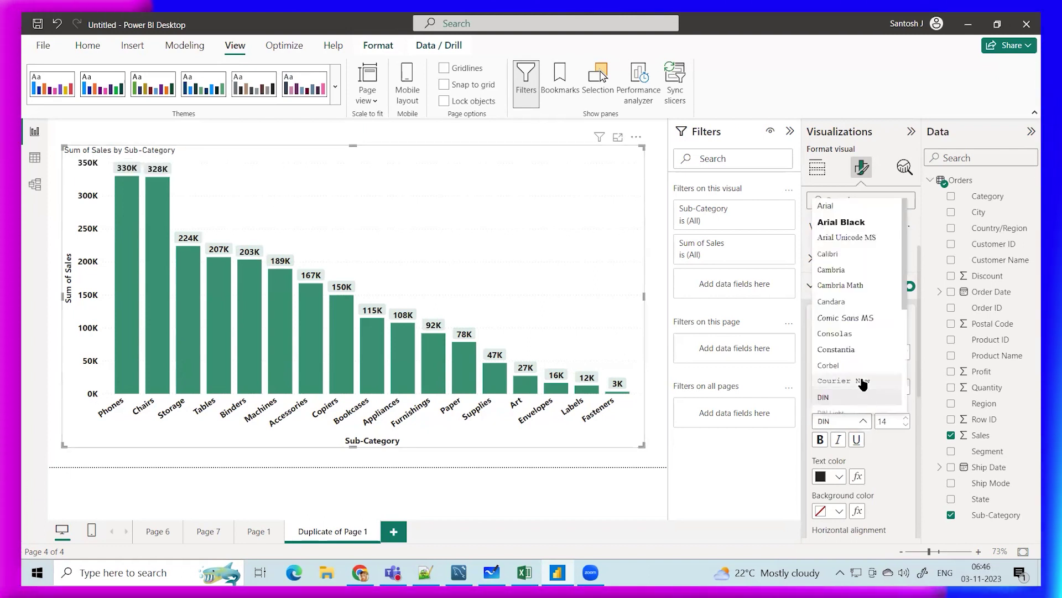
pyautogui.scroll(-5, 863, 332)
pyautogui.click(858, 316)
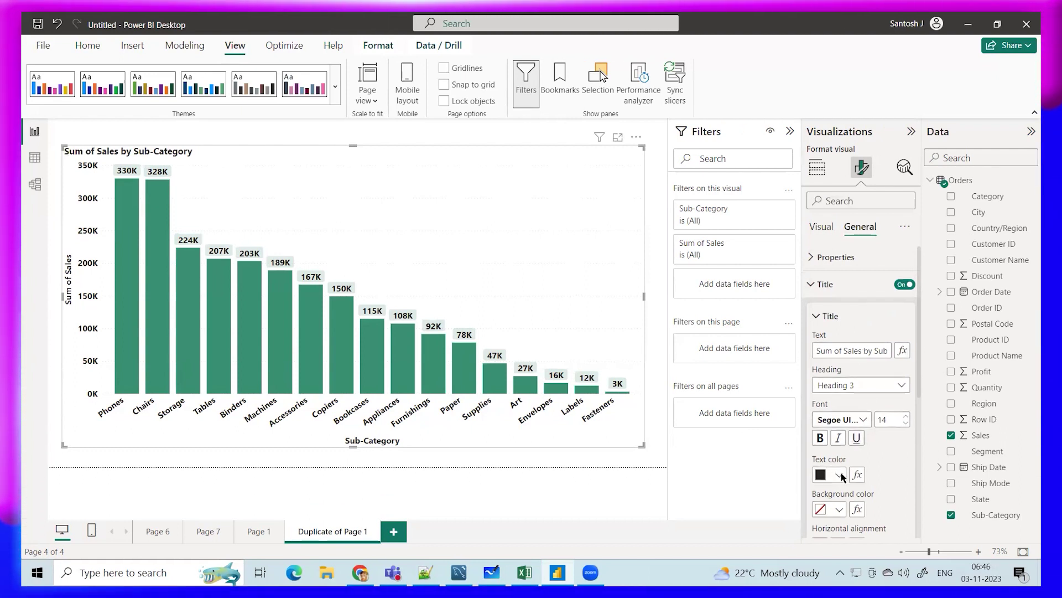
pyautogui.scroll(-3, 845, 445)
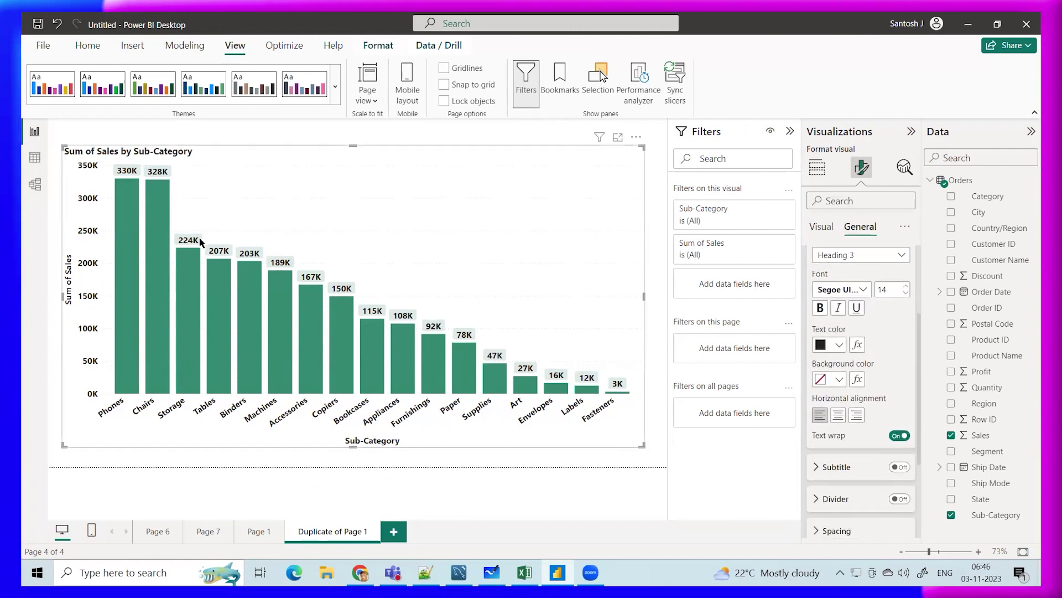
pyautogui.click(839, 415)
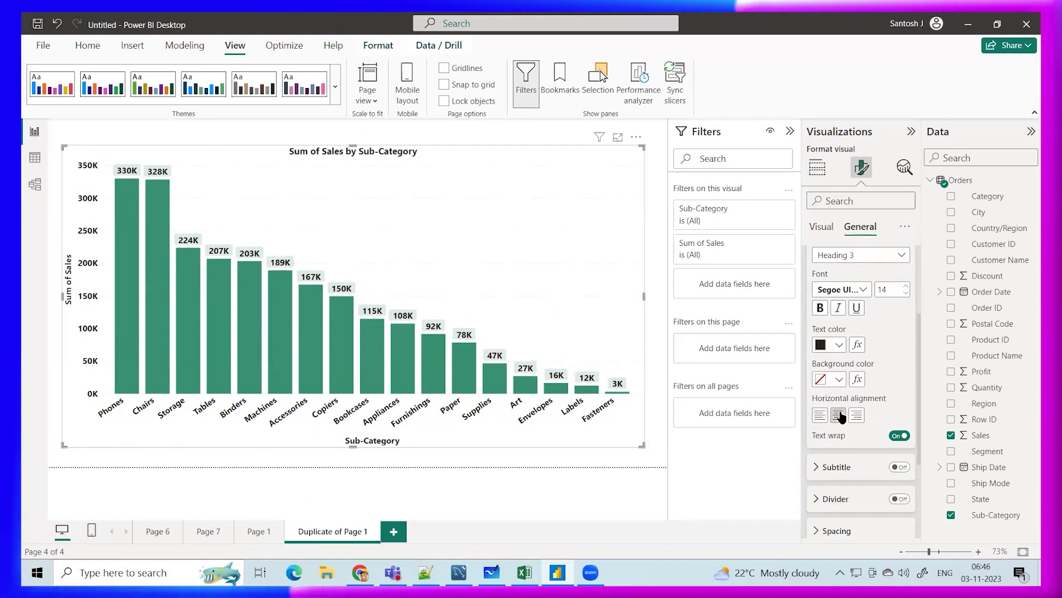
# Give the chart title a black background and white text
pyautogui.click(840, 379)
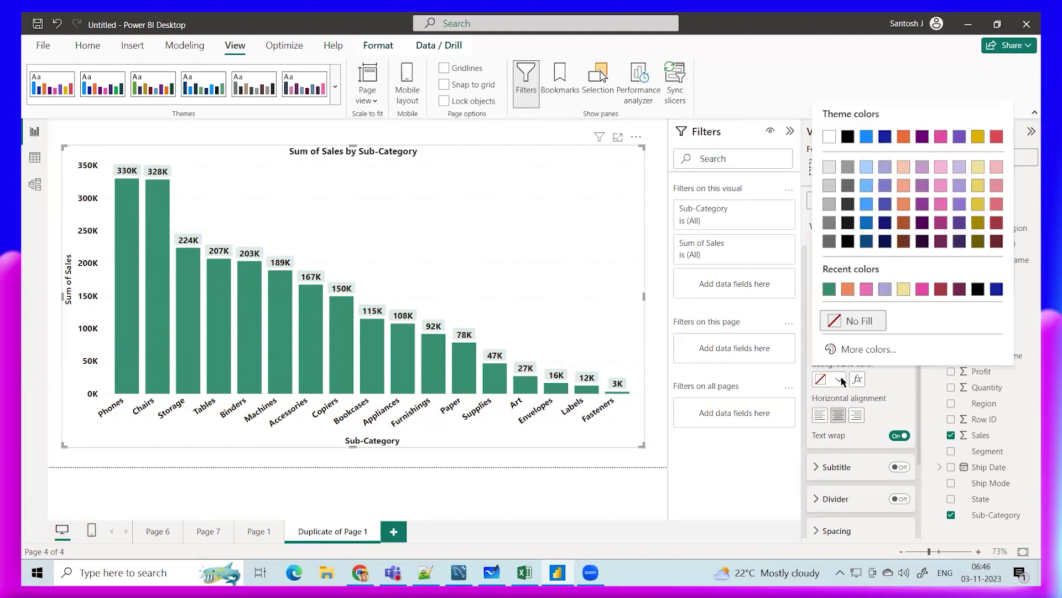
pyautogui.click(848, 137)
pyautogui.click(839, 344)
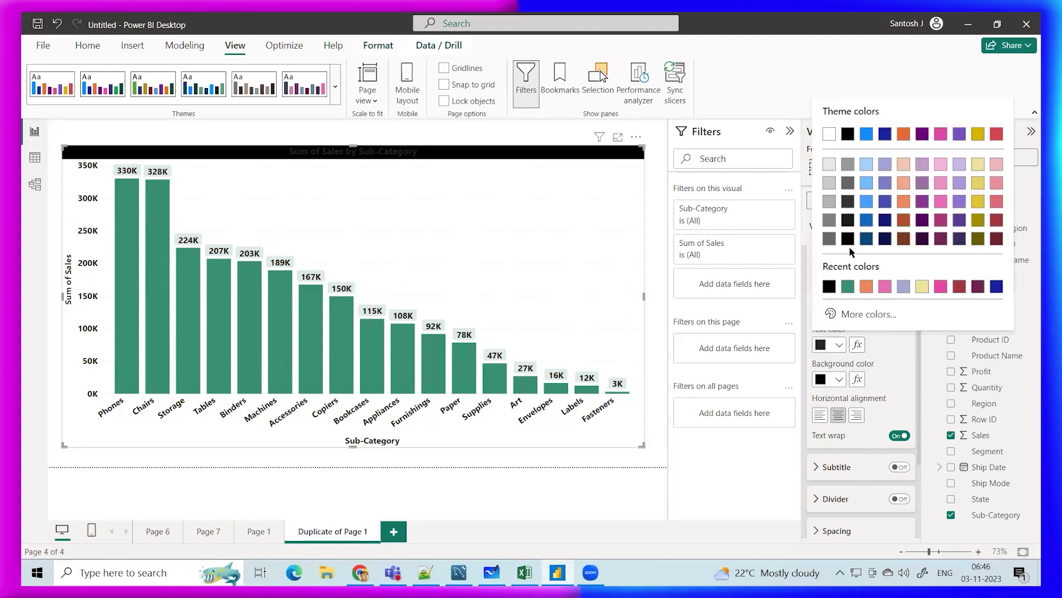
pyautogui.click(826, 139)
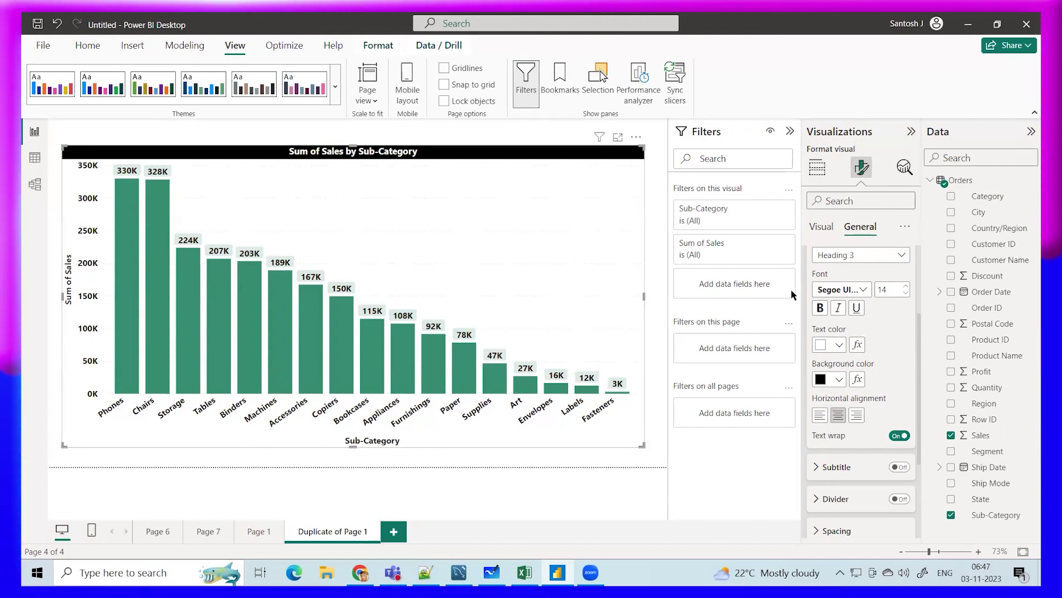
pyautogui.click(650, 234)
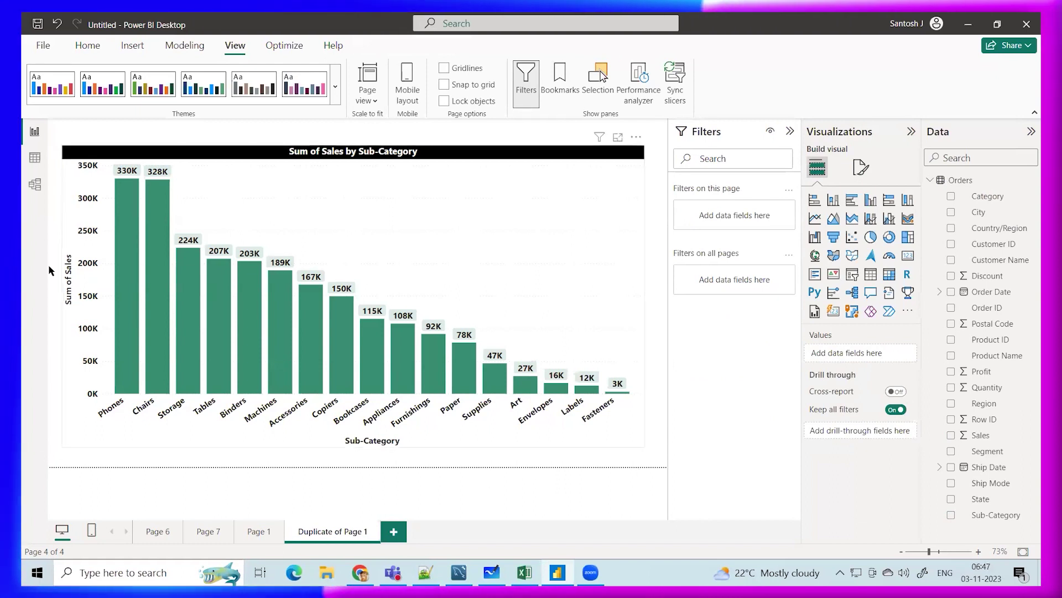
# Turn on the visual border for the sales by sub-category chart
pyautogui.click(521, 287)
pyautogui.click(861, 167)
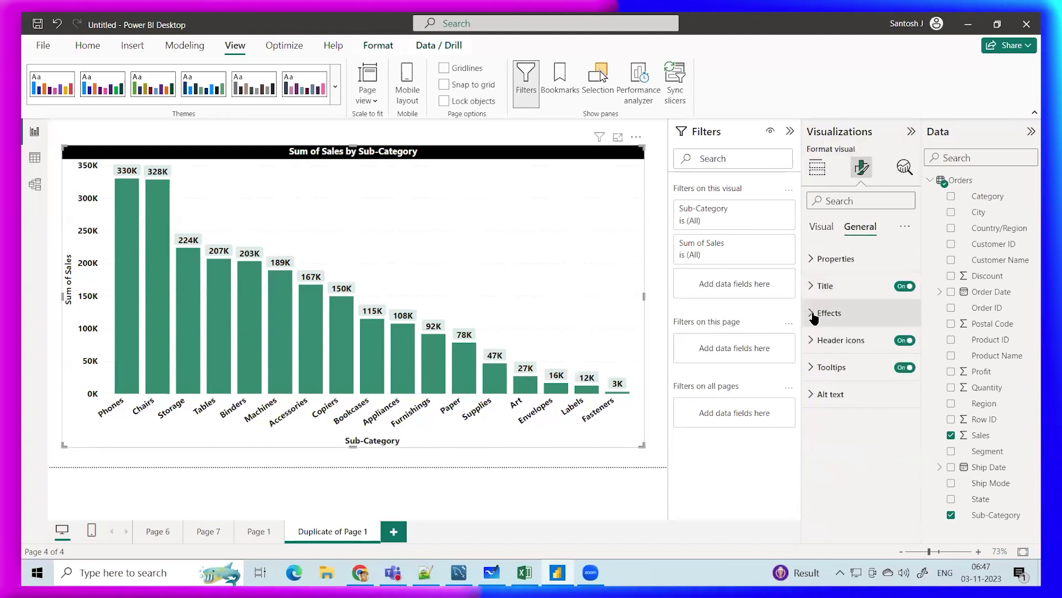
pyautogui.click(813, 314)
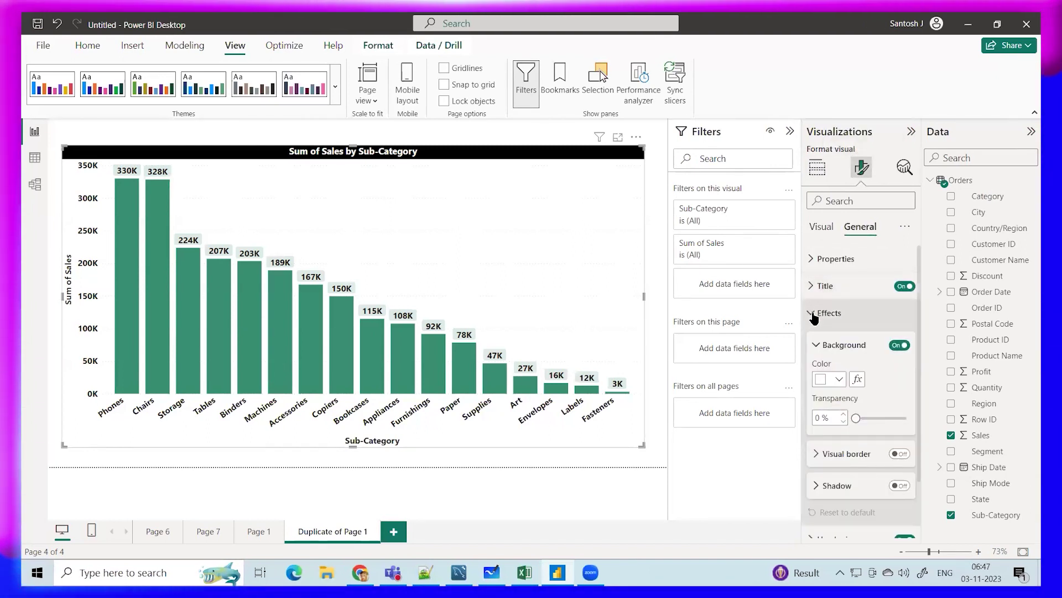
pyautogui.scroll(-1, 882, 372)
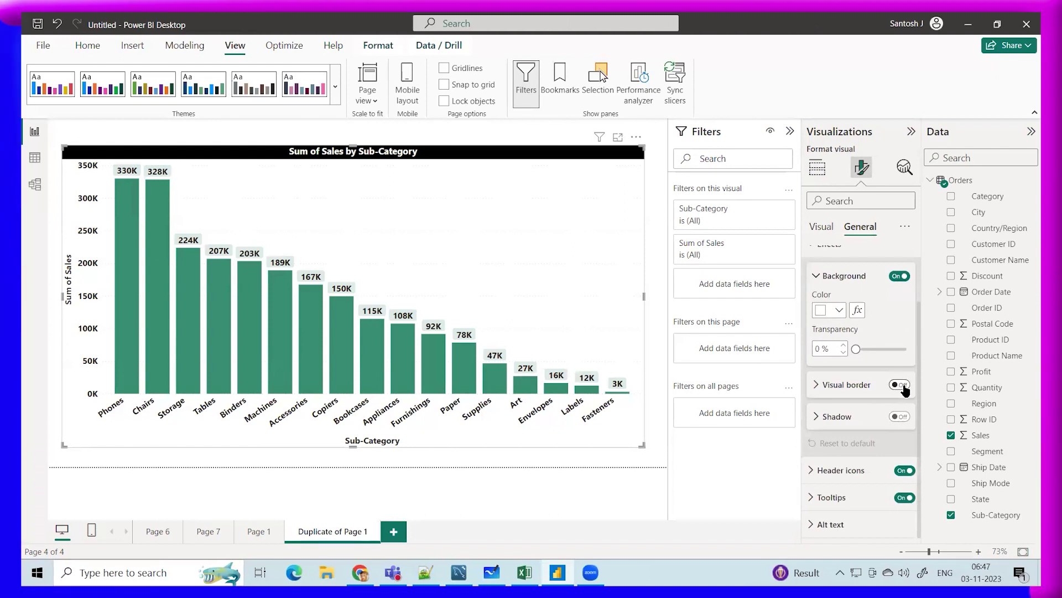
pyautogui.click(901, 386)
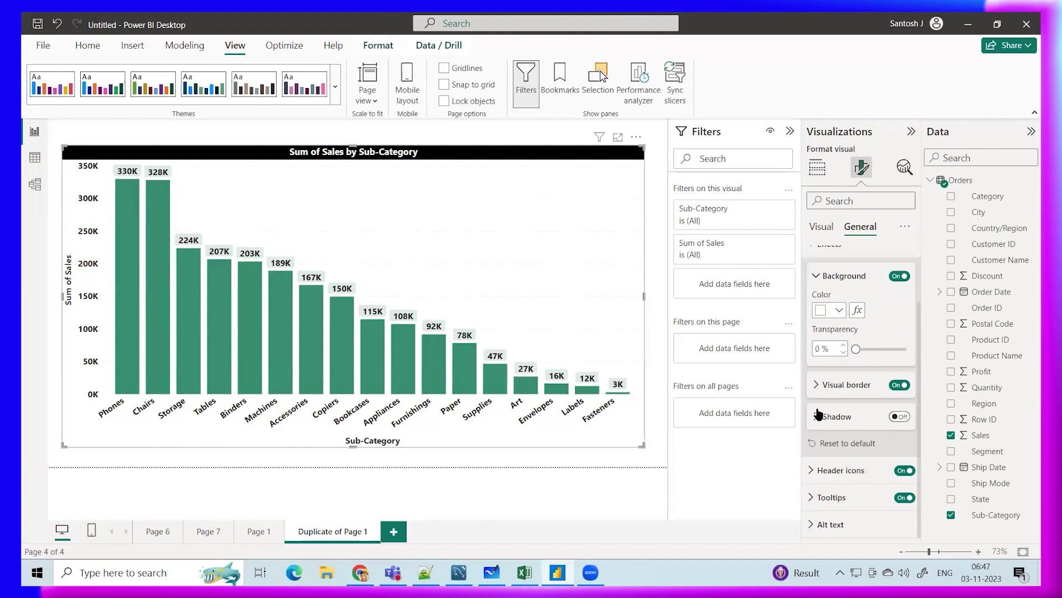
pyautogui.click(662, 373)
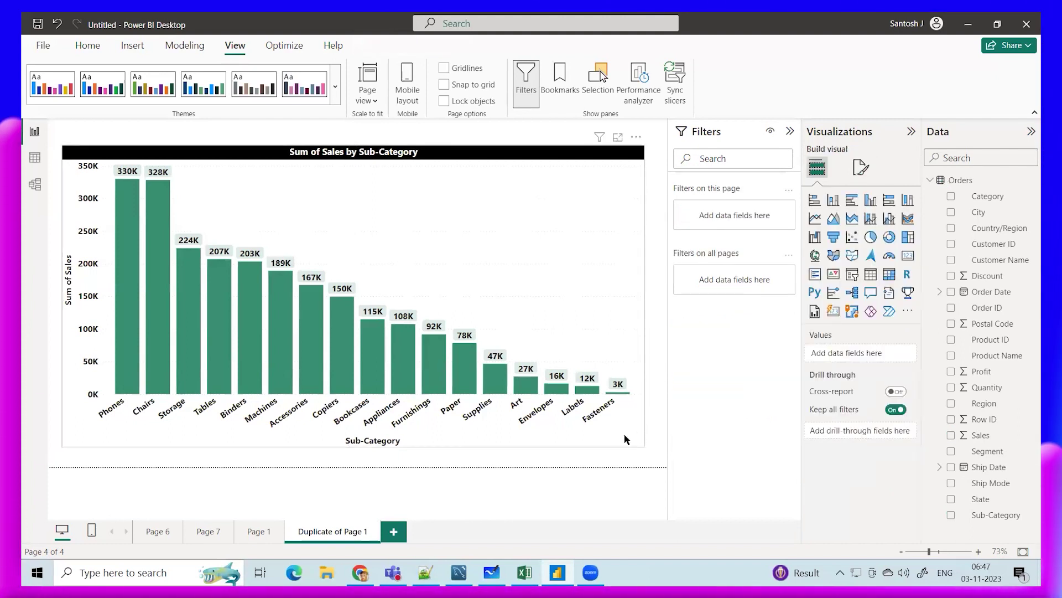
# Turn on the shadow effect for the sales by sub-category chart
pyautogui.click(555, 201)
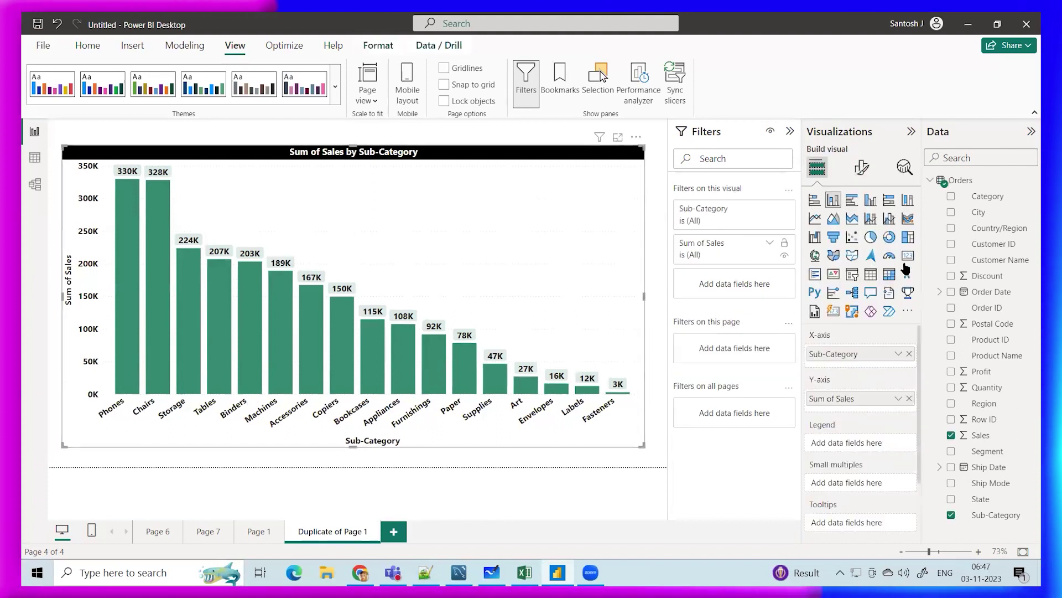
pyautogui.click(860, 167)
pyautogui.click(861, 226)
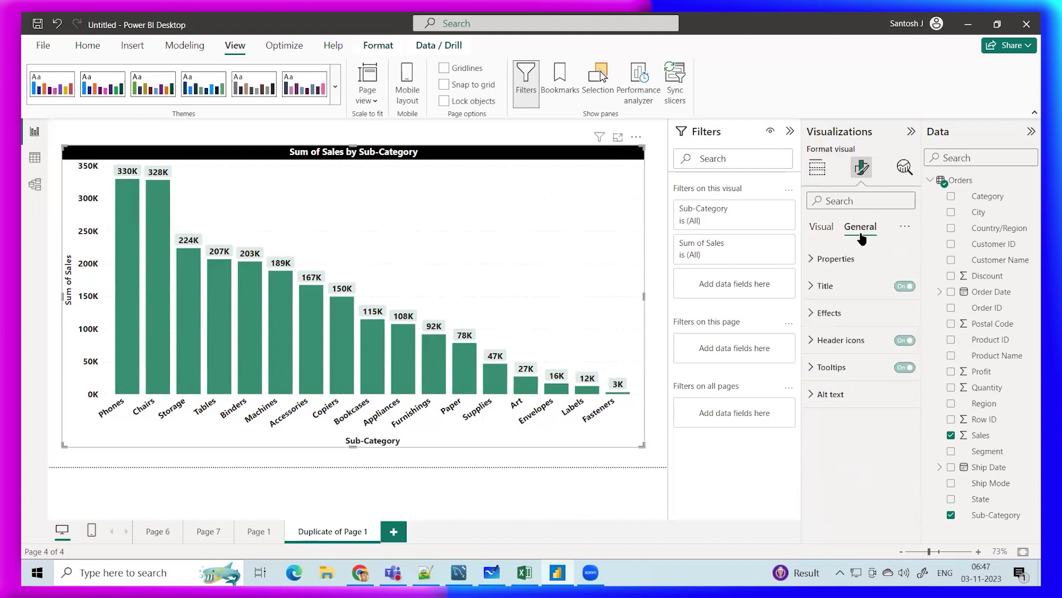
pyautogui.click(824, 313)
pyautogui.scroll(-1, 849, 442)
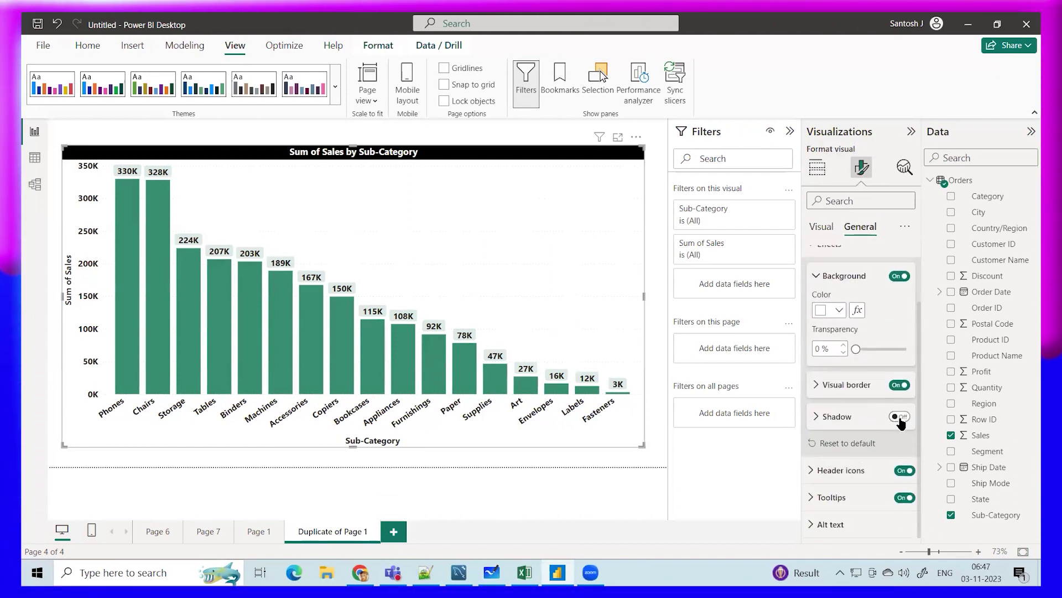
pyautogui.click(899, 416)
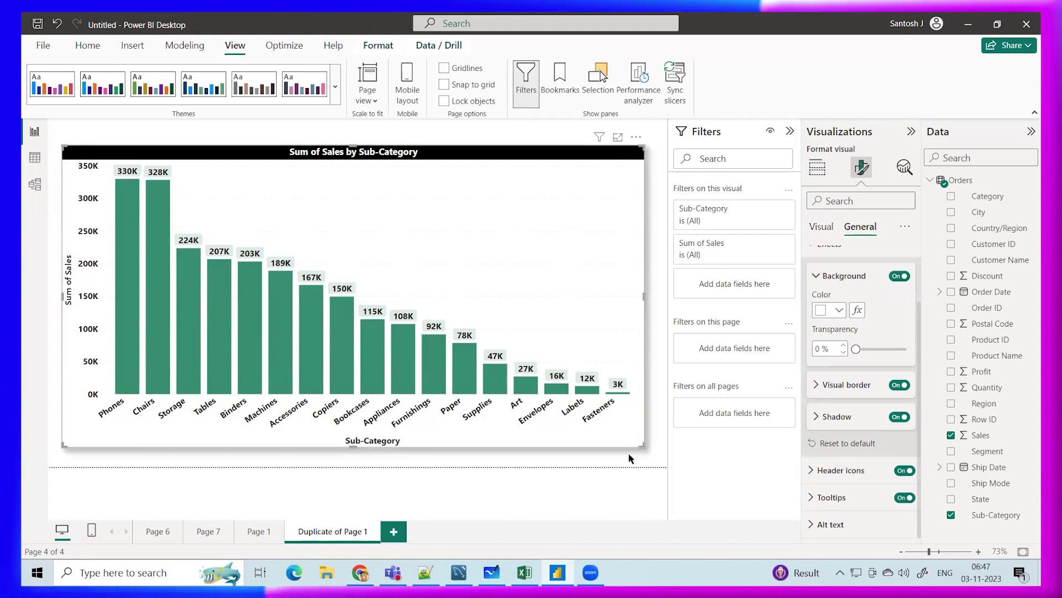
# Try pink and pale yellow for the chart's shadow and settle on light peach as its color
pyautogui.click(816, 416)
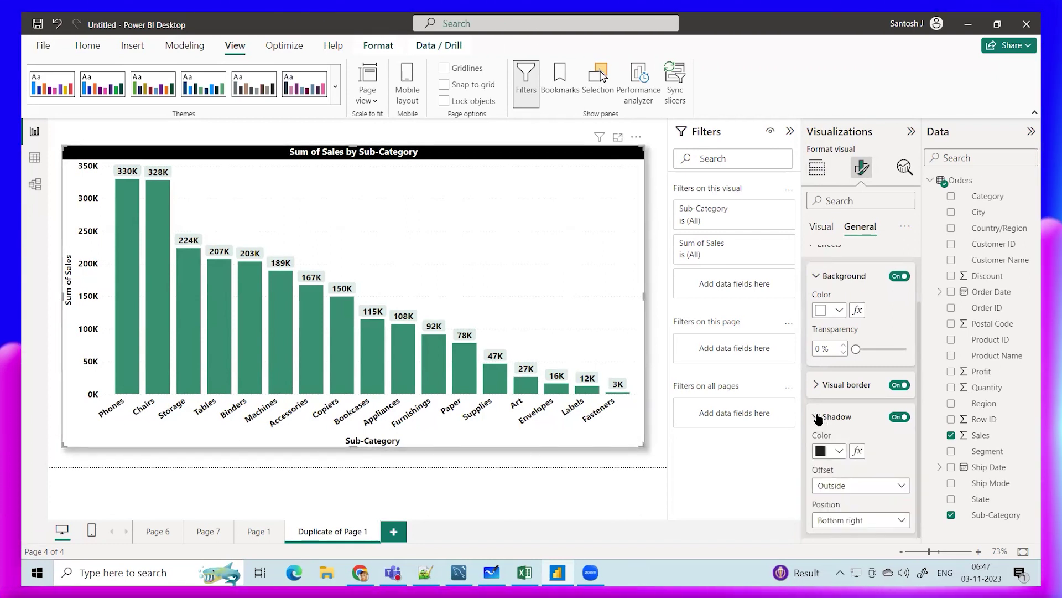
pyautogui.scroll(-2, 821, 404)
pyautogui.click(840, 347)
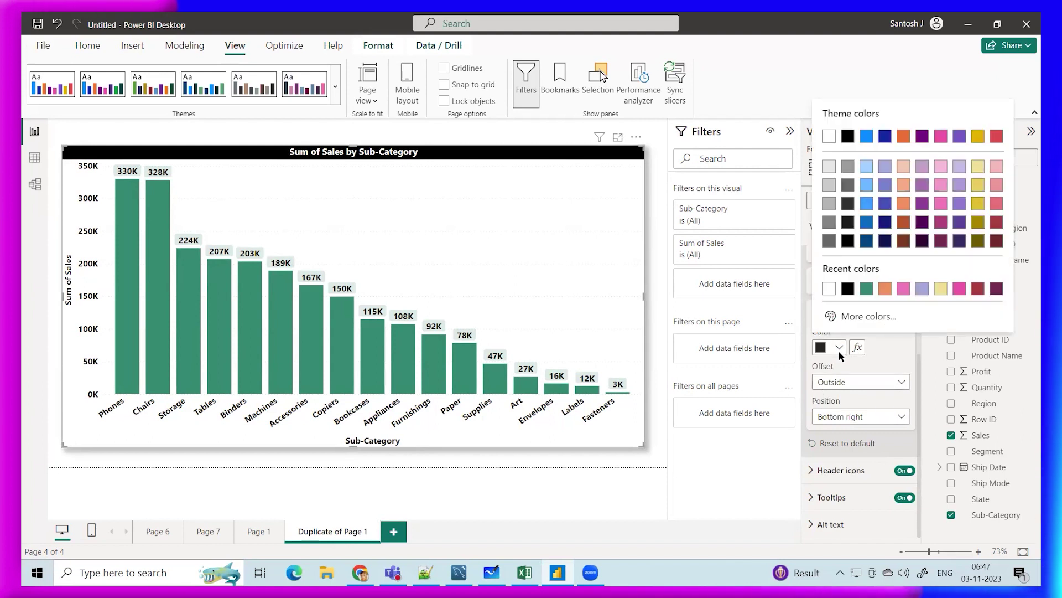
pyautogui.click(903, 288)
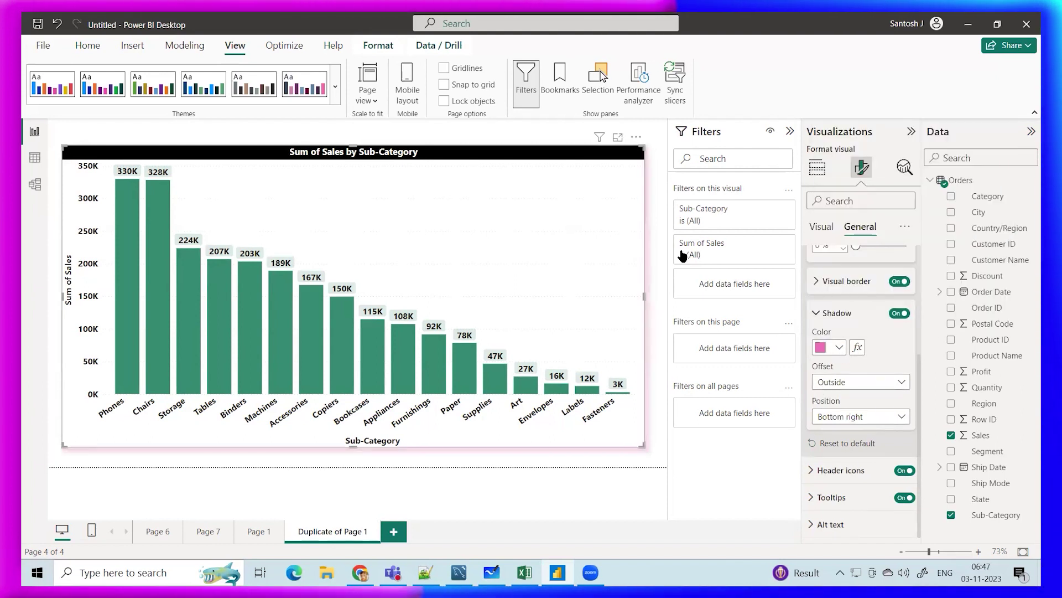
pyautogui.click(828, 347)
pyautogui.click(994, 161)
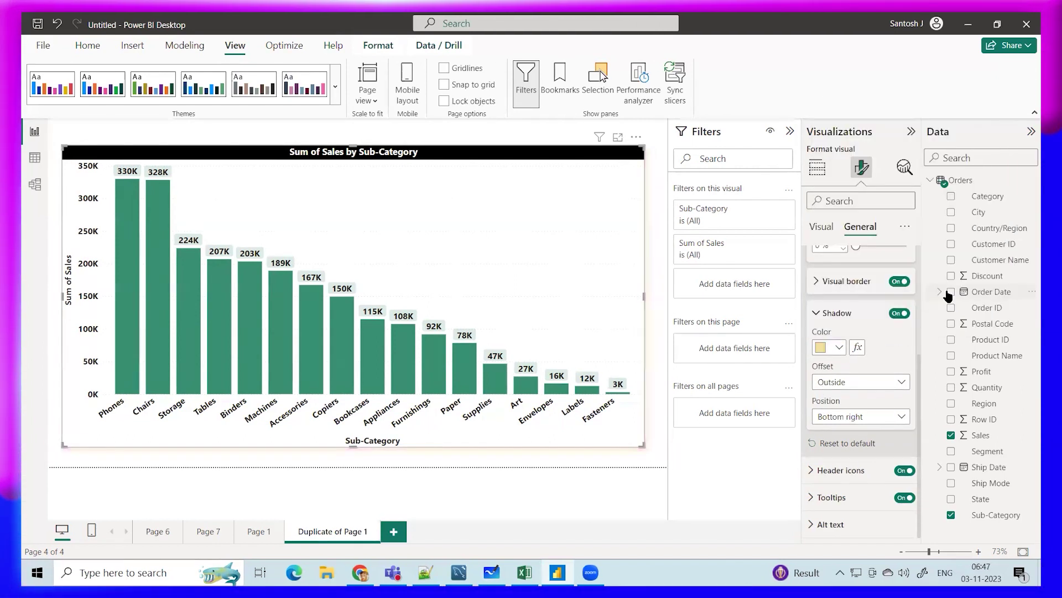
pyautogui.click(840, 348)
pyautogui.click(998, 243)
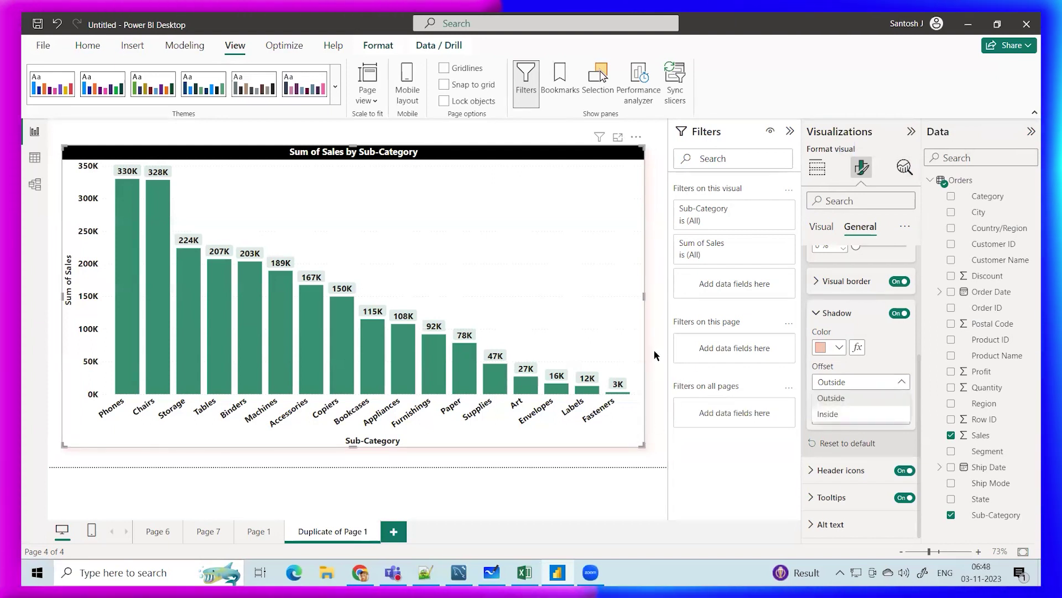
# Try the chart shadow in the Left position and in the Right position
pyautogui.click(836, 415)
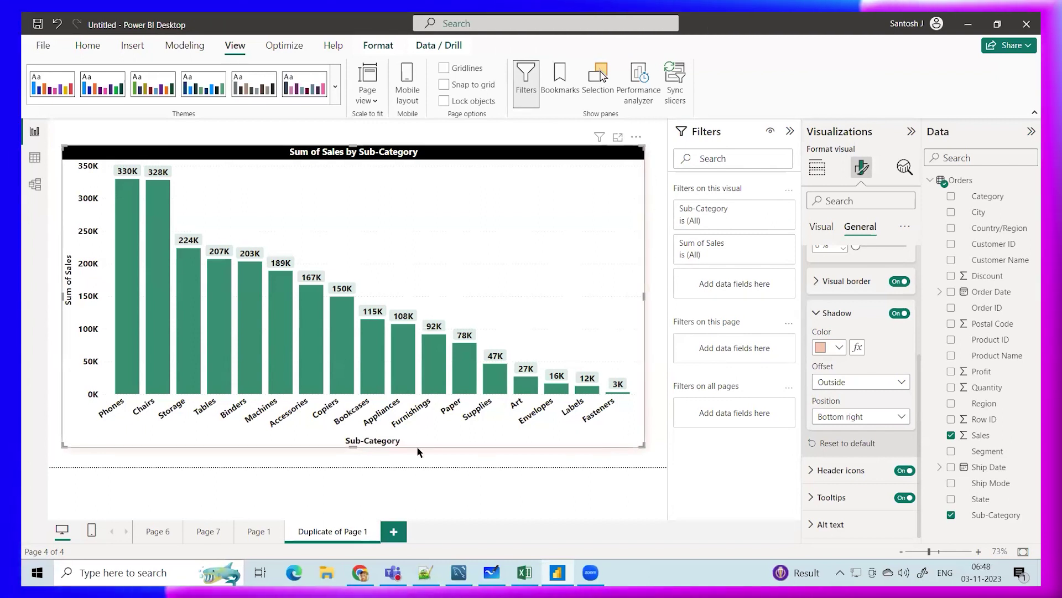
pyautogui.click(885, 419)
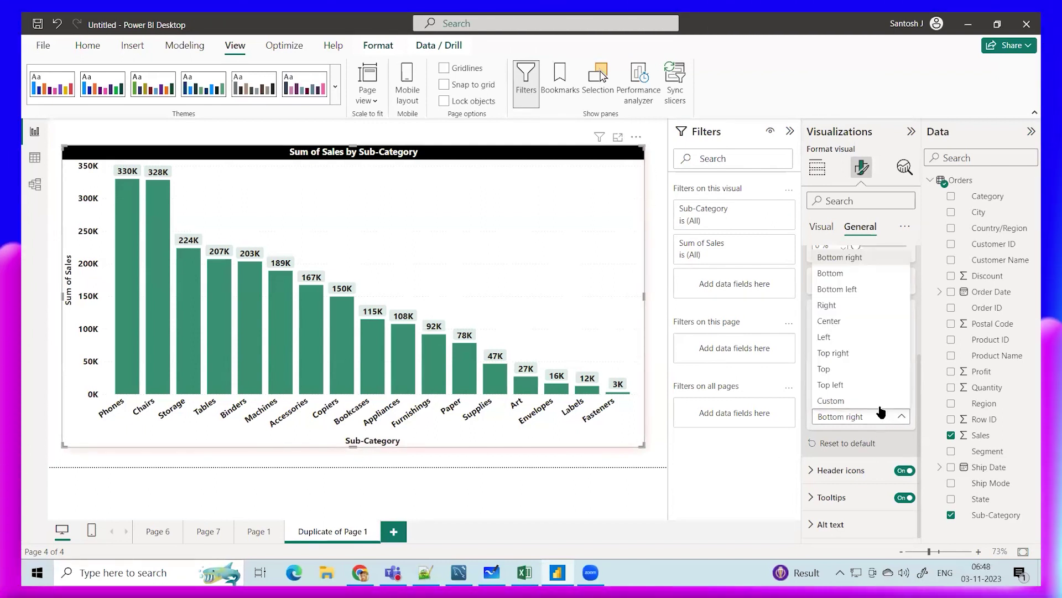
pyautogui.click(830, 338)
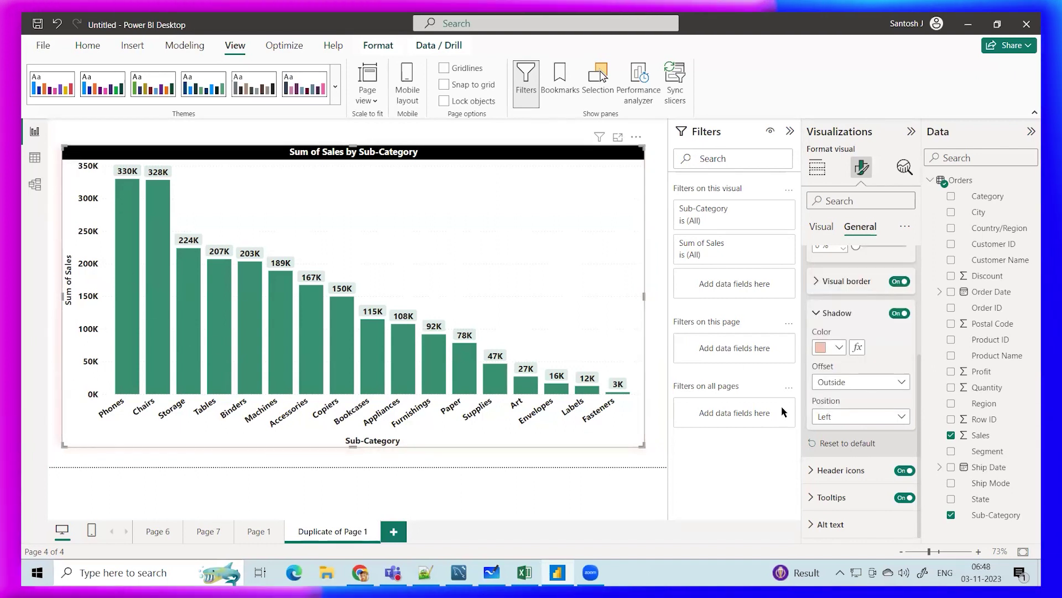
pyautogui.click(860, 416)
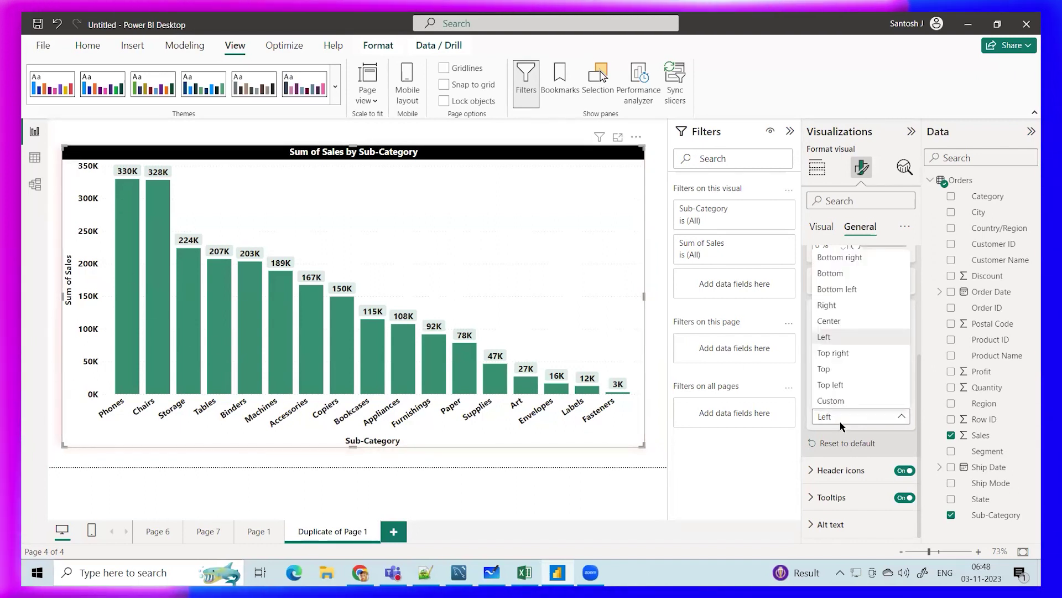
pyautogui.click(827, 305)
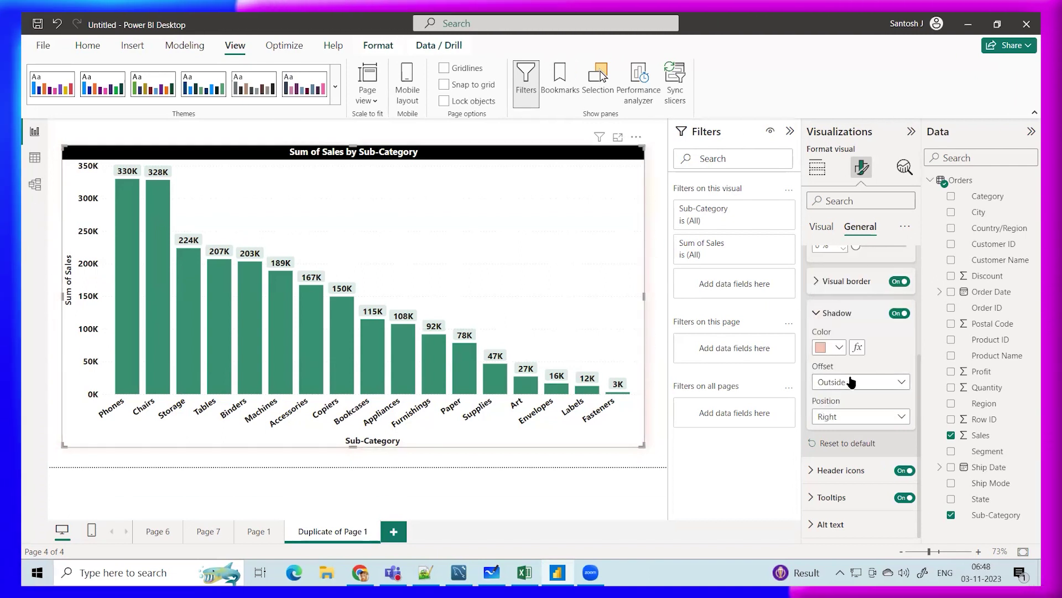
# Try the shadow's Inside offset, return it to Outside and try the Top left position
pyautogui.click(851, 382)
pyautogui.click(839, 397)
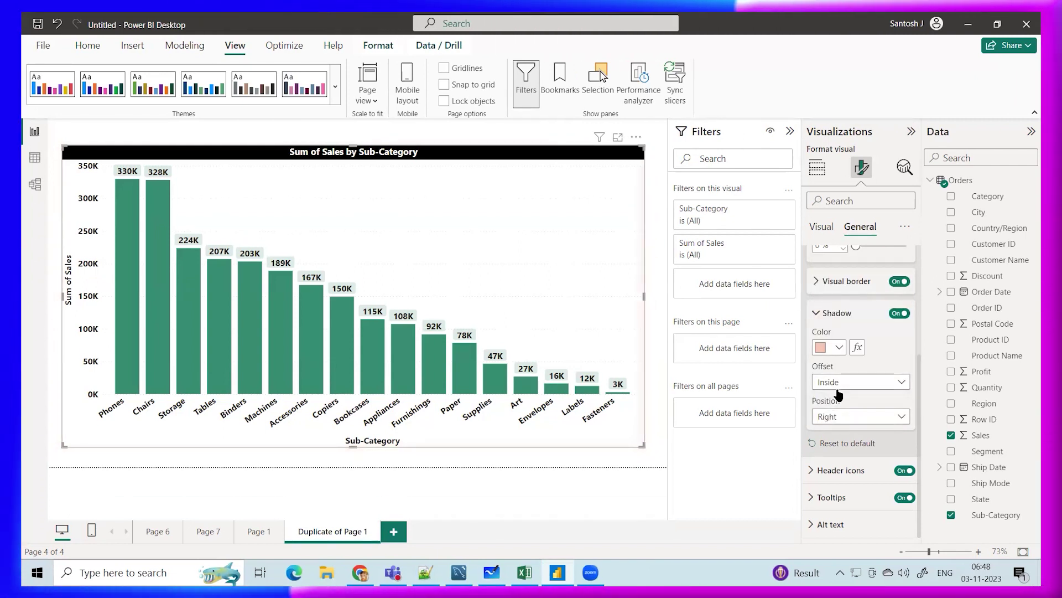
pyautogui.click(838, 387)
pyautogui.click(838, 398)
pyautogui.click(844, 416)
pyautogui.click(843, 384)
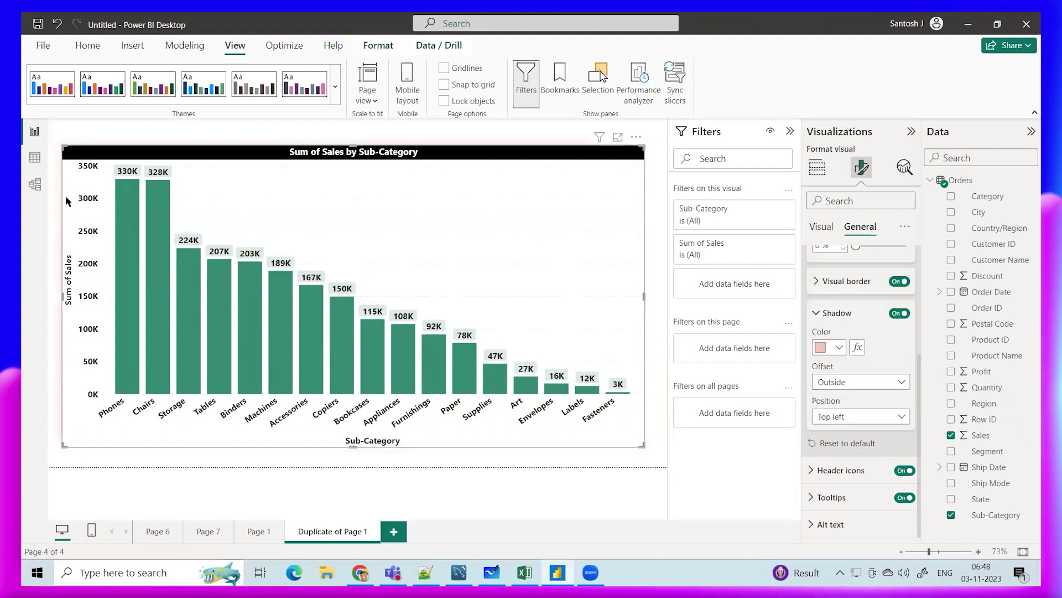
# Try the Top right shadow position and return the shadow to Bottom right
pyautogui.click(826, 418)
pyautogui.click(821, 352)
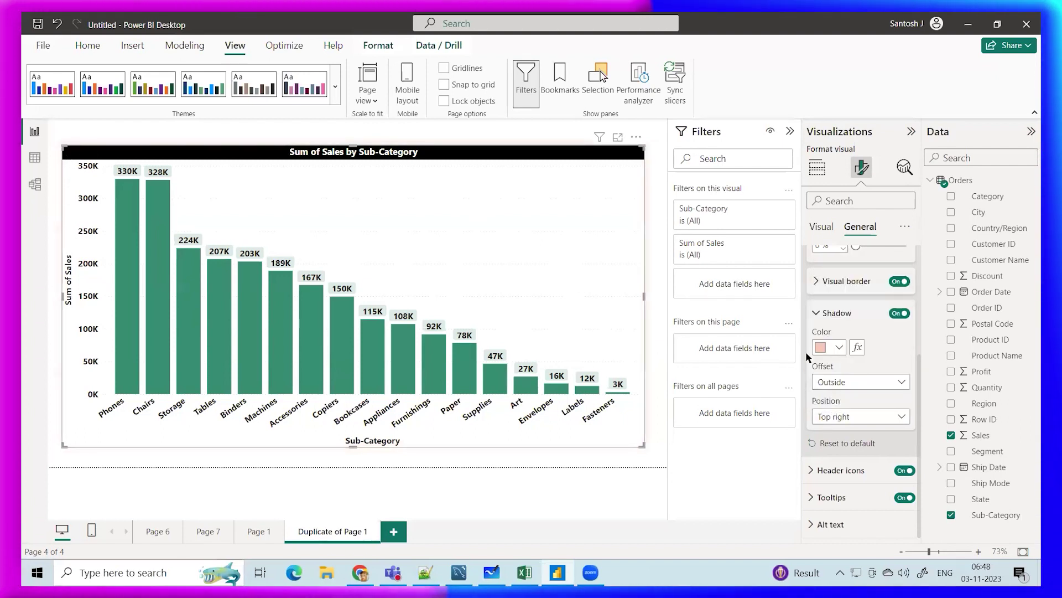
pyautogui.click(896, 381)
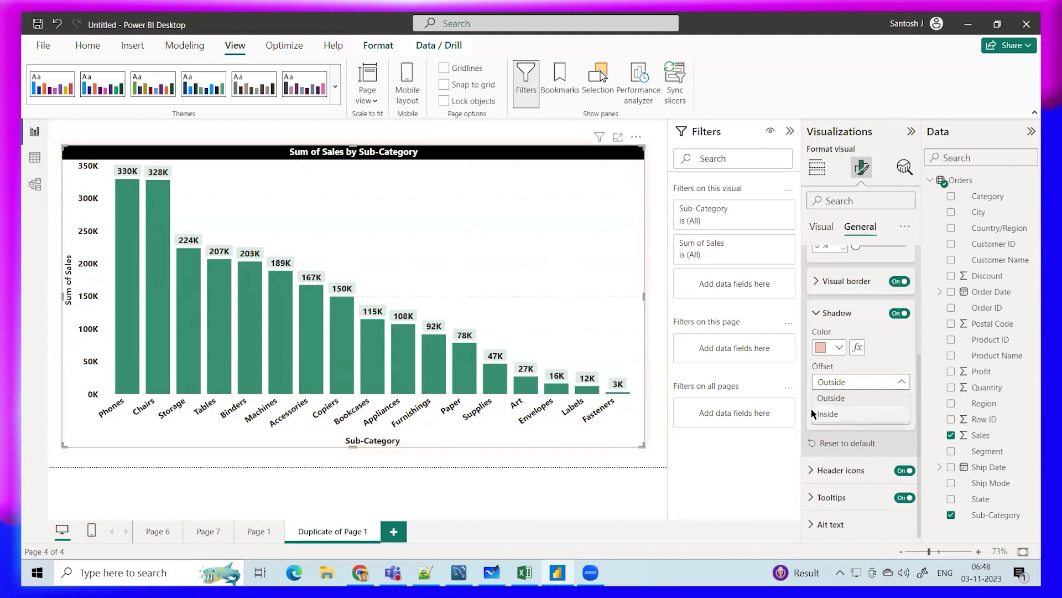
pyautogui.click(833, 417)
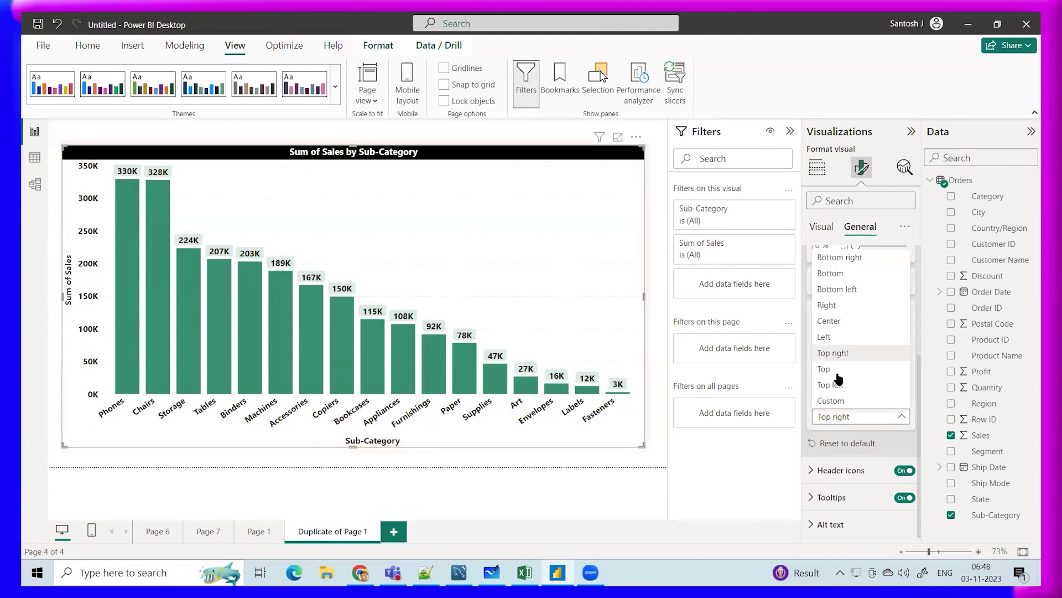
pyautogui.click(848, 264)
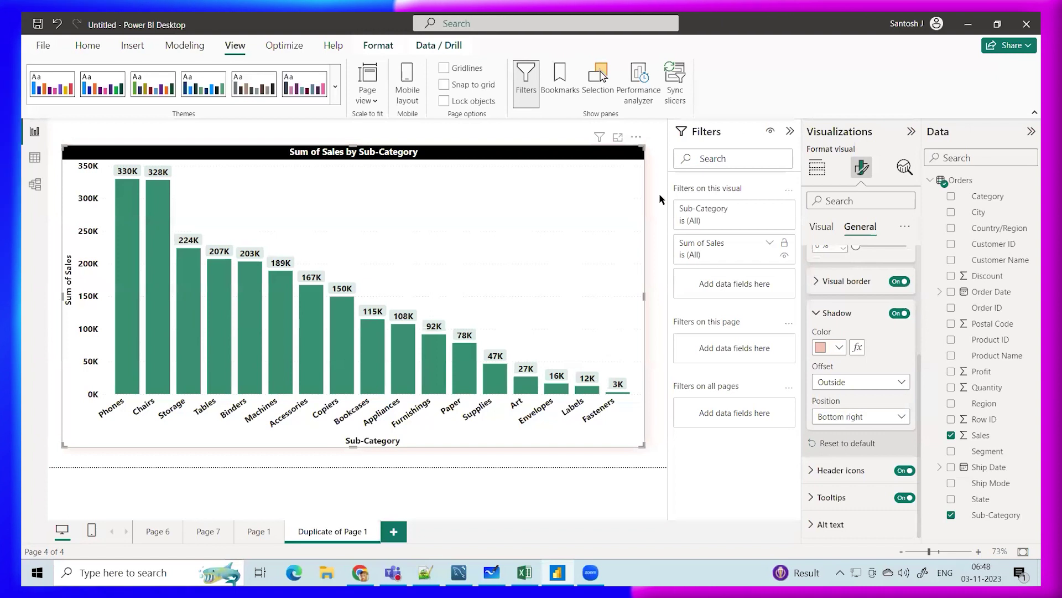
# Deselect the chart and compare the original Page 1 with its duplicate page
pyautogui.click(657, 466)
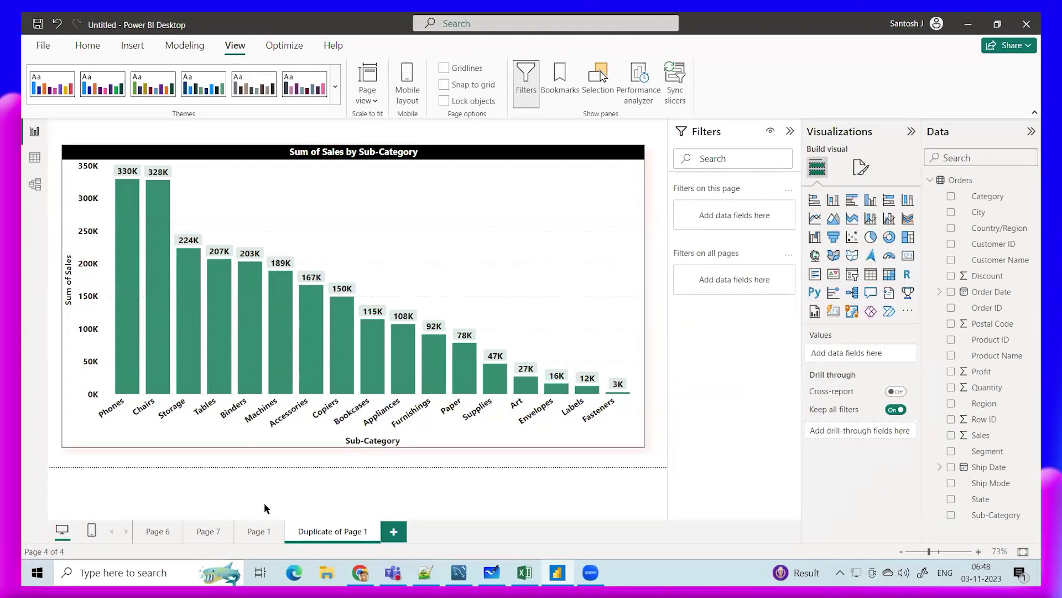
pyautogui.click(260, 530)
pyautogui.click(292, 526)
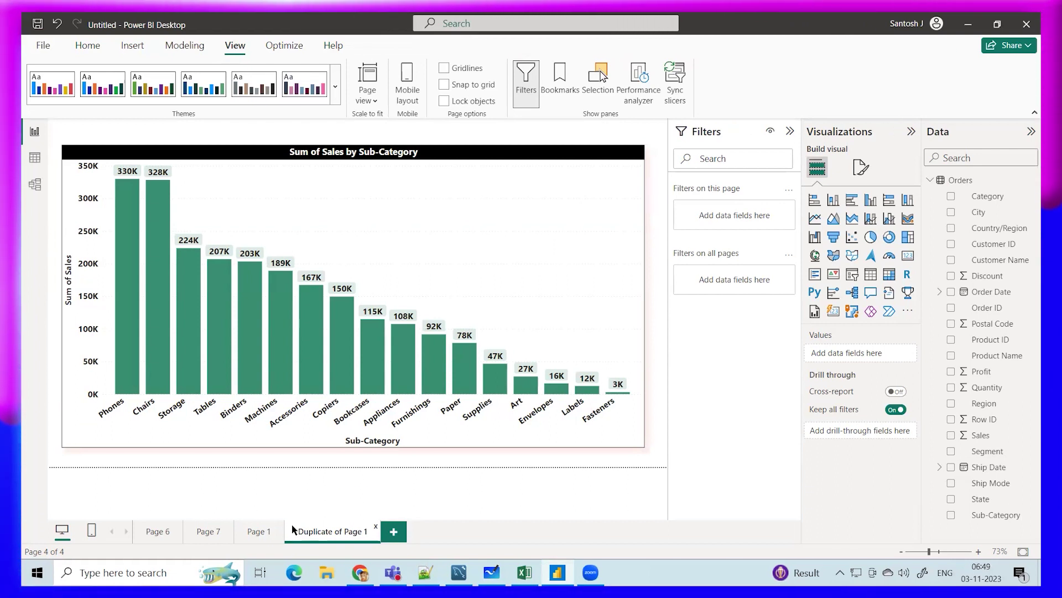
pyautogui.click(268, 532)
pyautogui.click(312, 536)
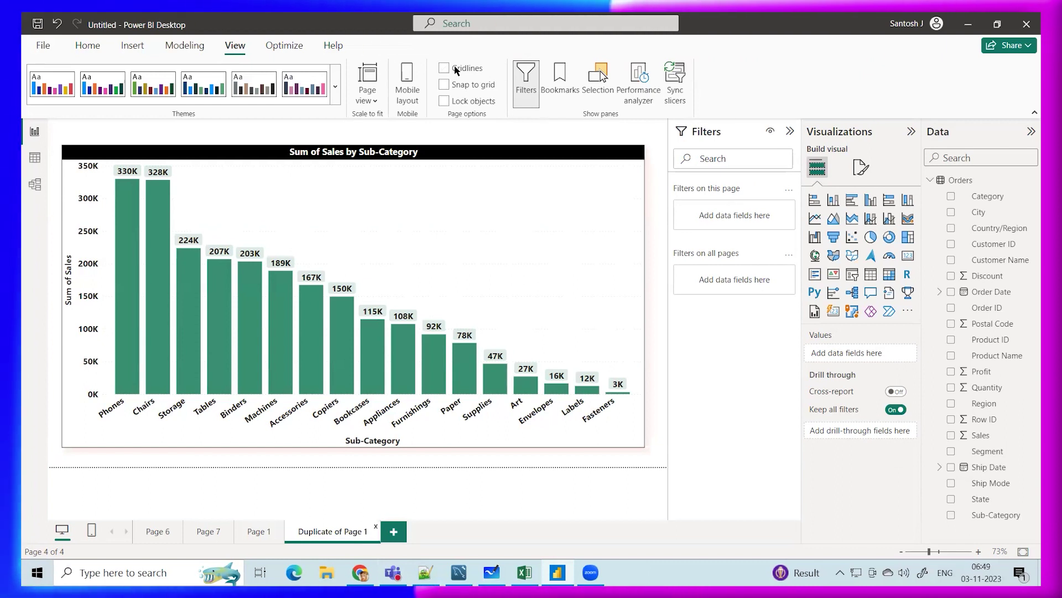
# Switch to Chrome and search Google Images for "amazon ceo" in a new tab
pyautogui.hotkey('alt', 'Tab')
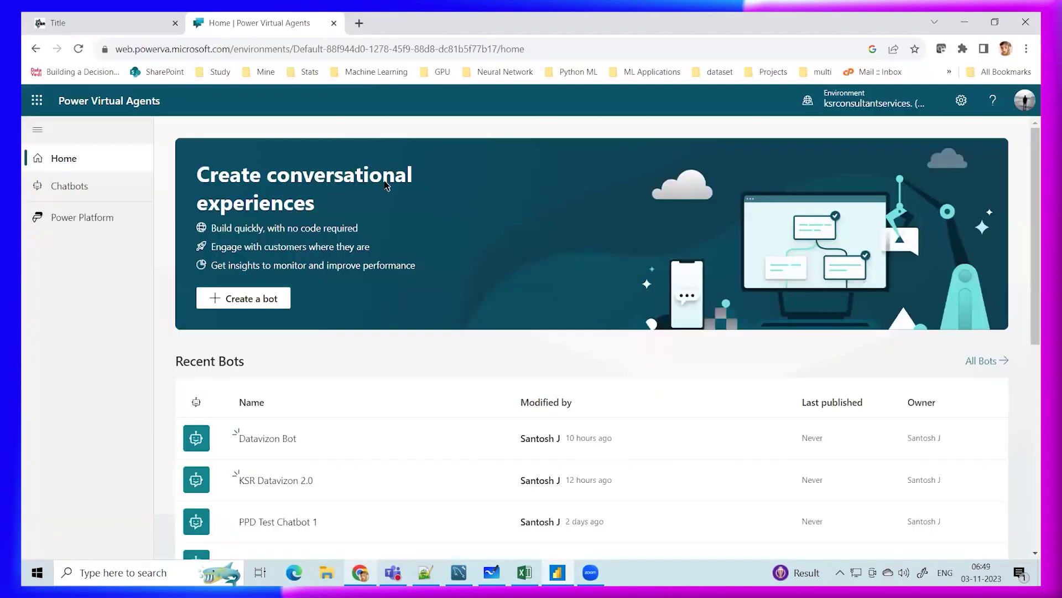
pyautogui.click(359, 23)
pyautogui.click(601, 351)
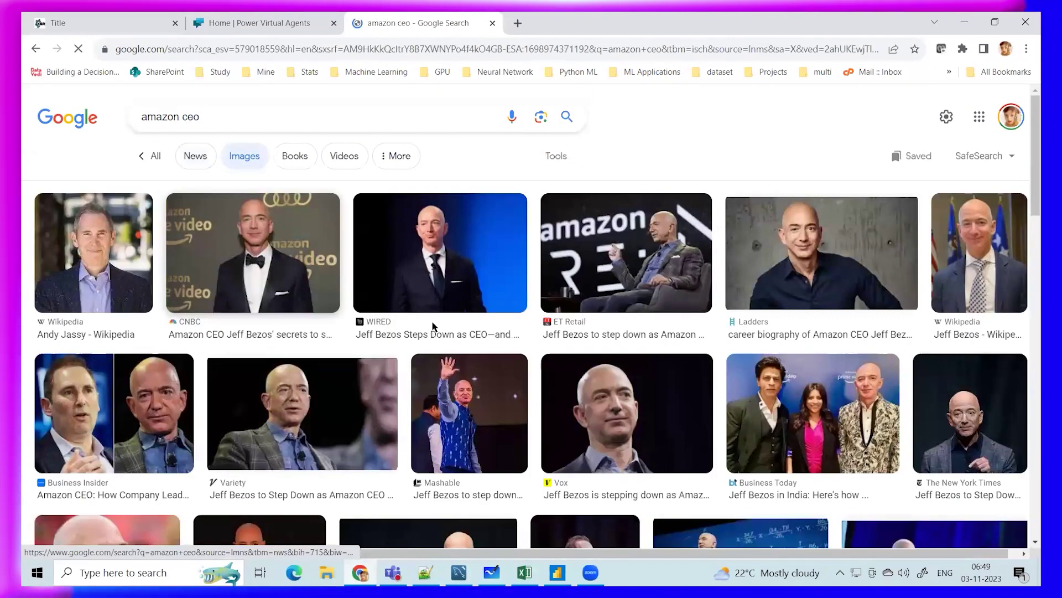
# Browse the image results and open the preview of the Hindustan Times thumbs-up picture
pyautogui.scroll(-7, 434, 327)
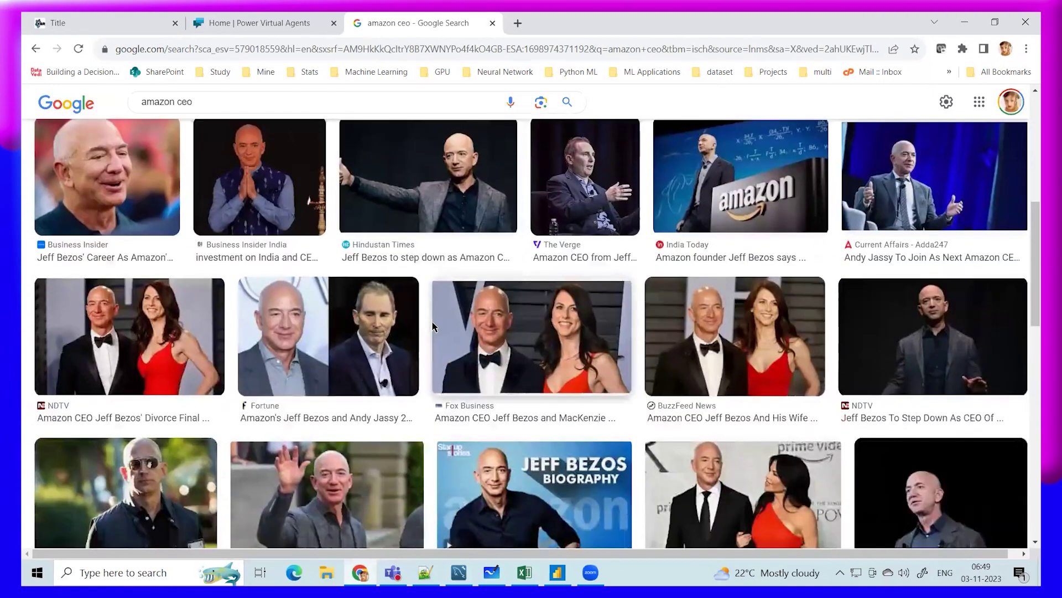
pyautogui.scroll(-7, 434, 327)
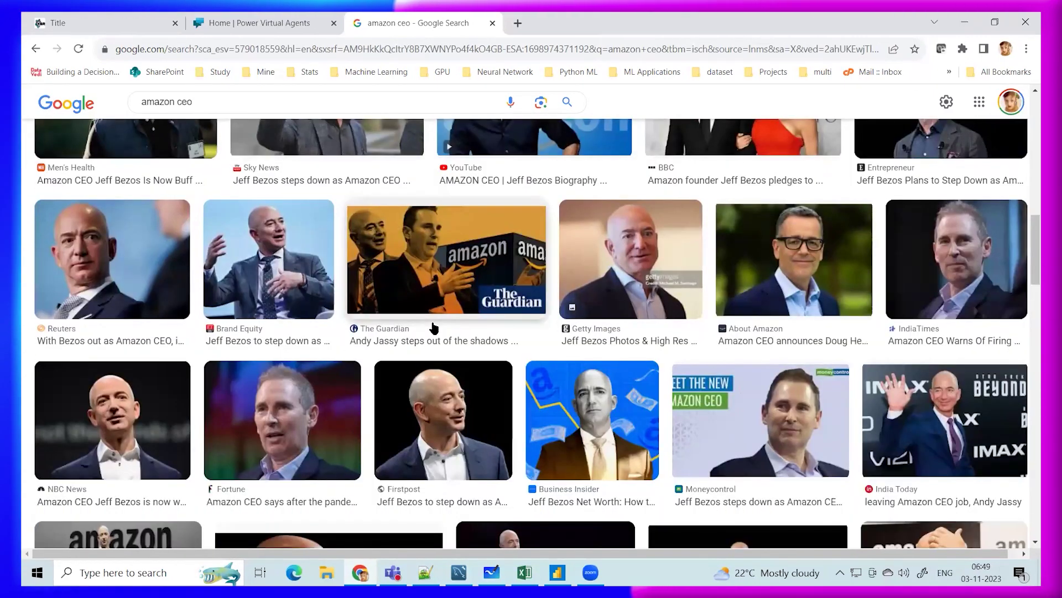
pyautogui.scroll(-12, 434, 328)
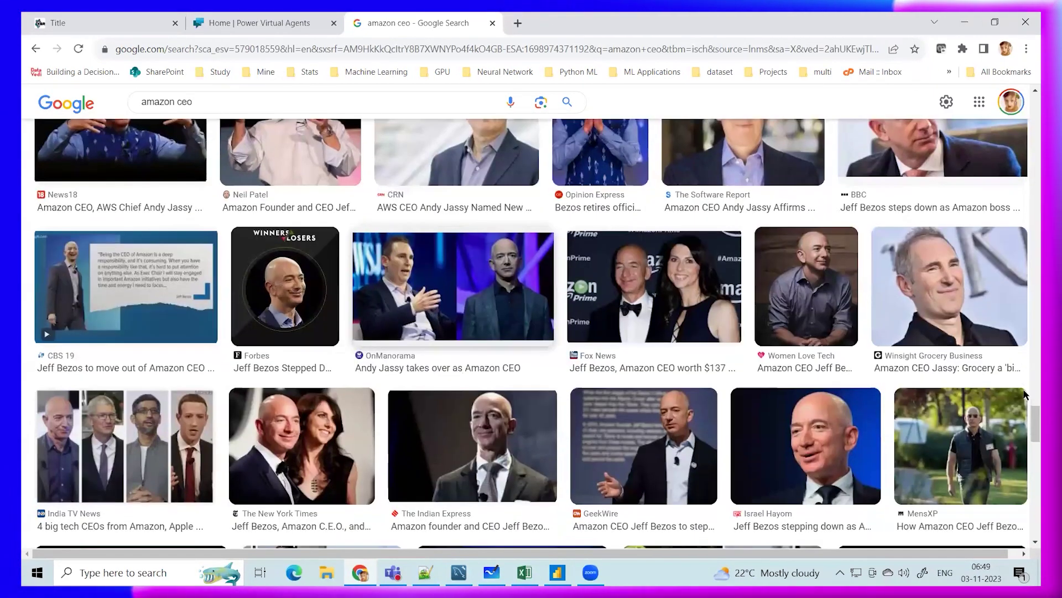
pyautogui.scroll(-4, 1025, 286)
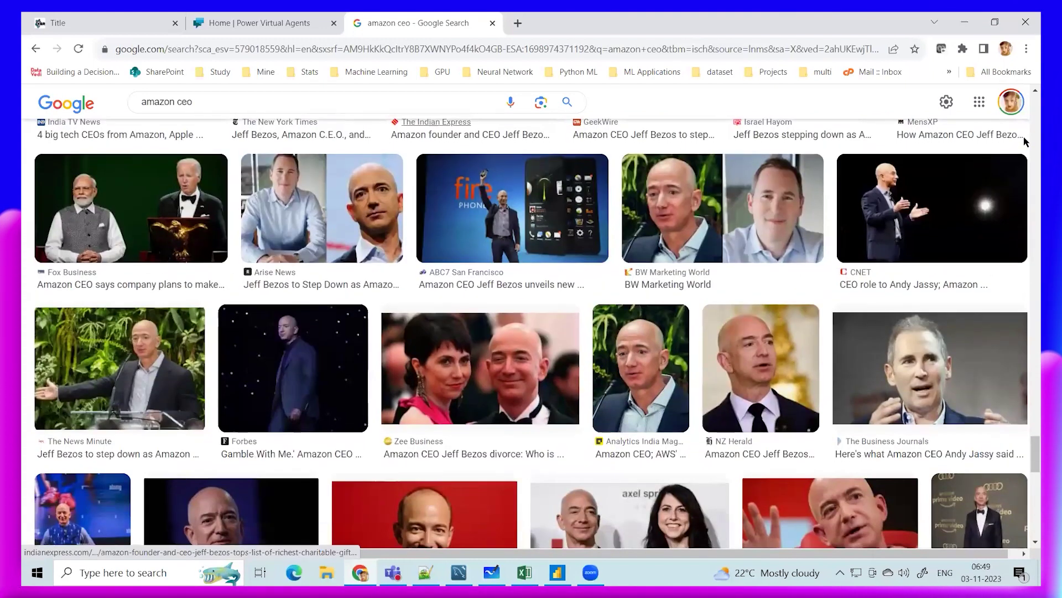
pyautogui.scroll(-7, 445, 199)
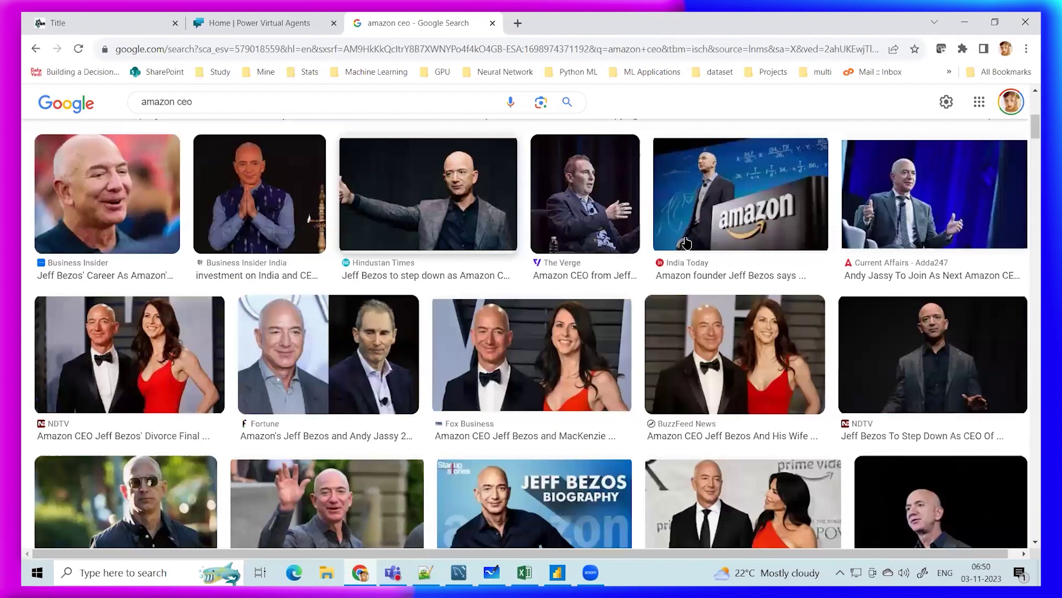
pyautogui.click(432, 183)
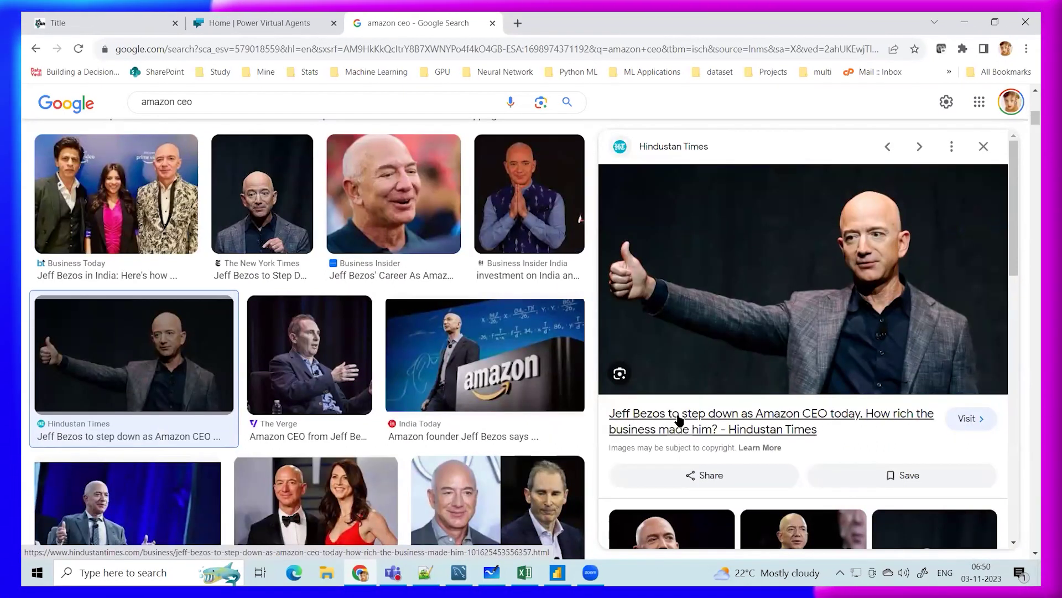
pyautogui.rightClick(764, 247)
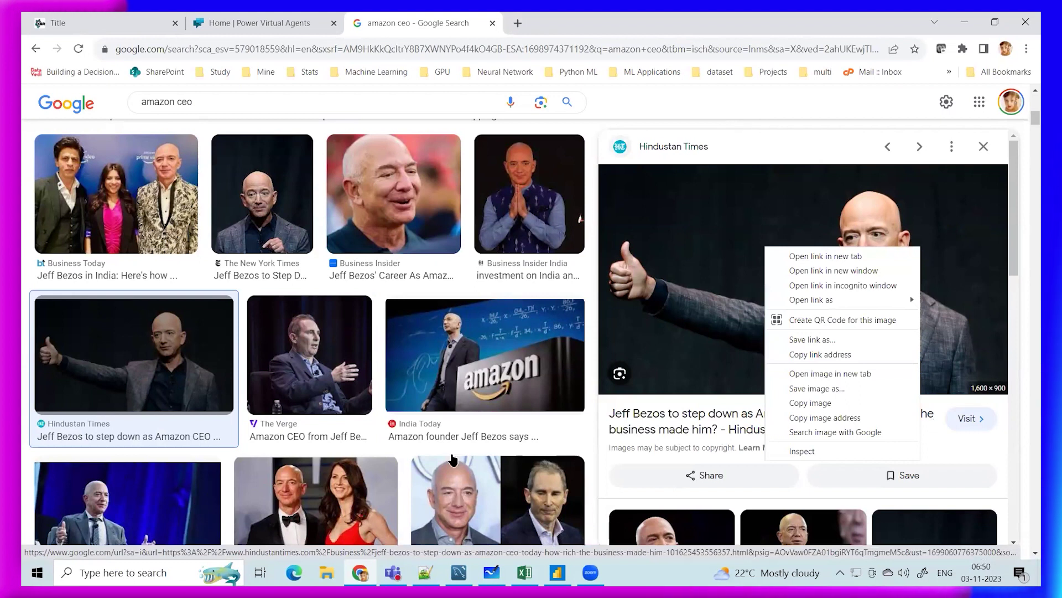
pyautogui.click(128, 413)
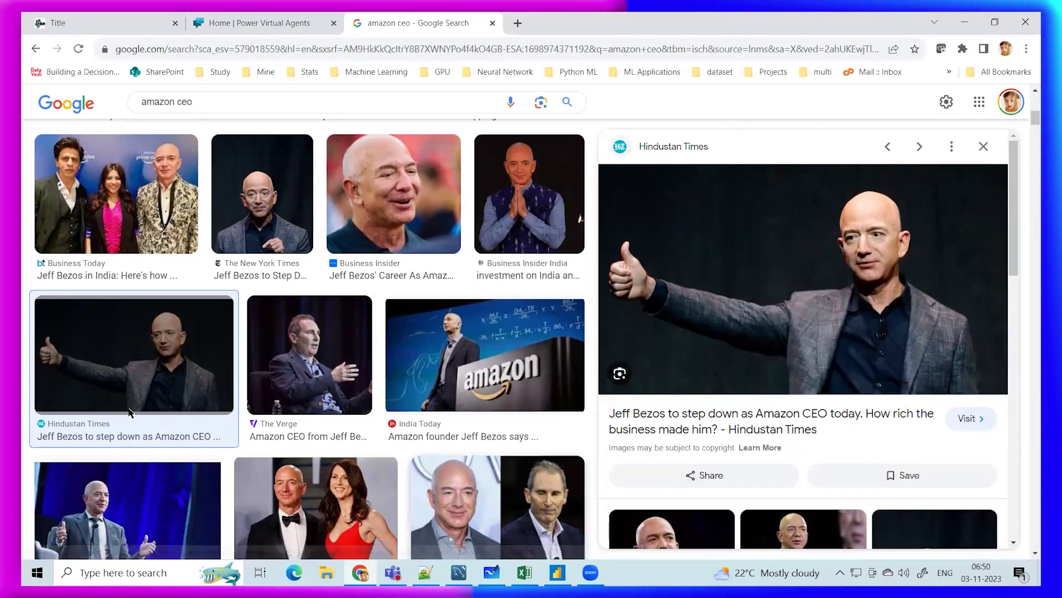
pyautogui.hotkey('alt', 'Tab')
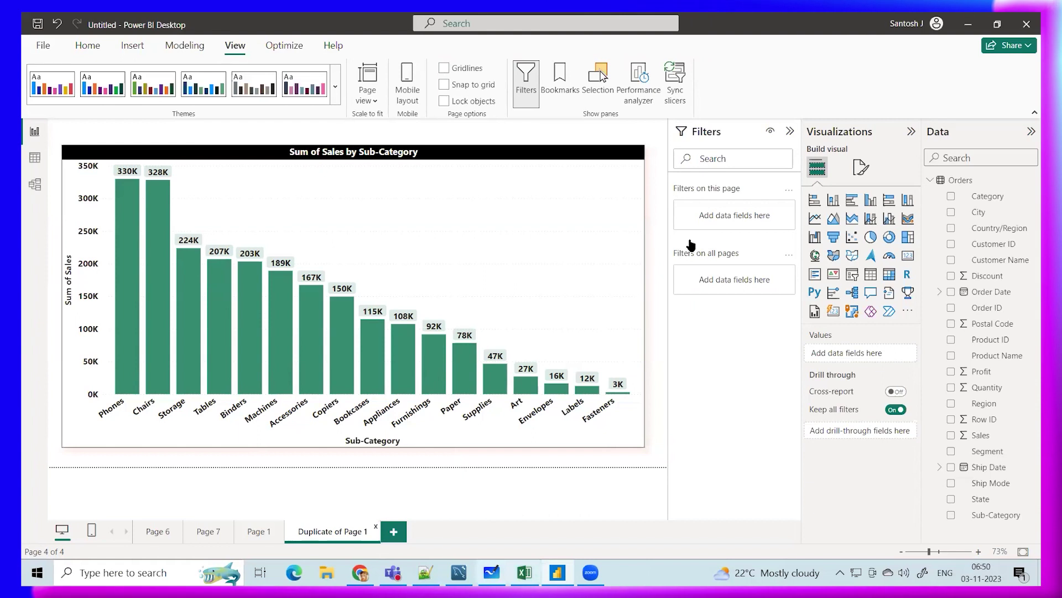
pyautogui.hotkey('alt', 'Tab')
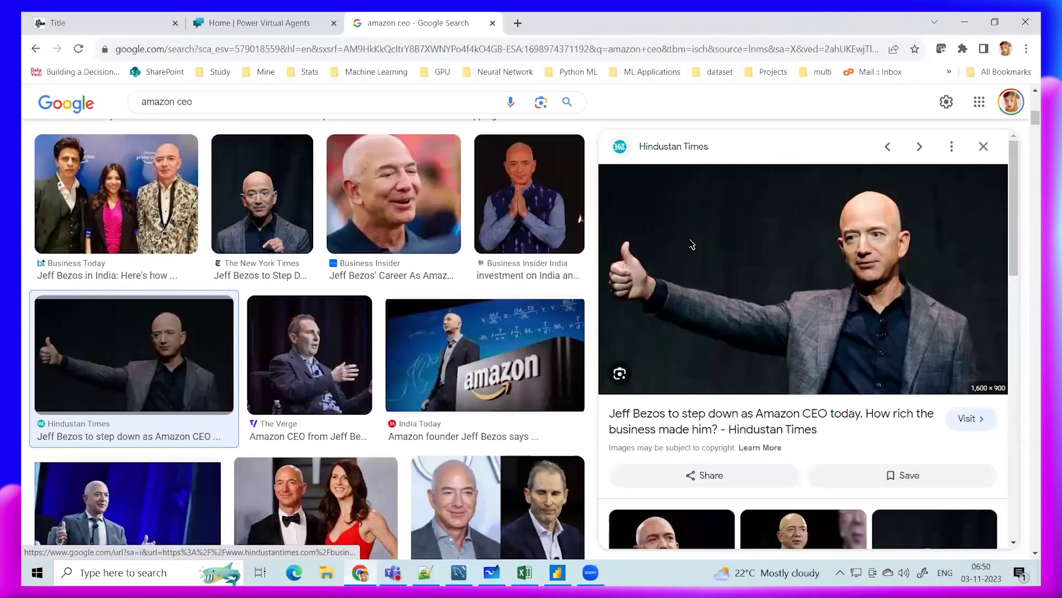
# Save the previewed picture to the Desktop as a JPEG named amazon_ceo
pyautogui.rightClick(727, 384)
pyautogui.click(725, 381)
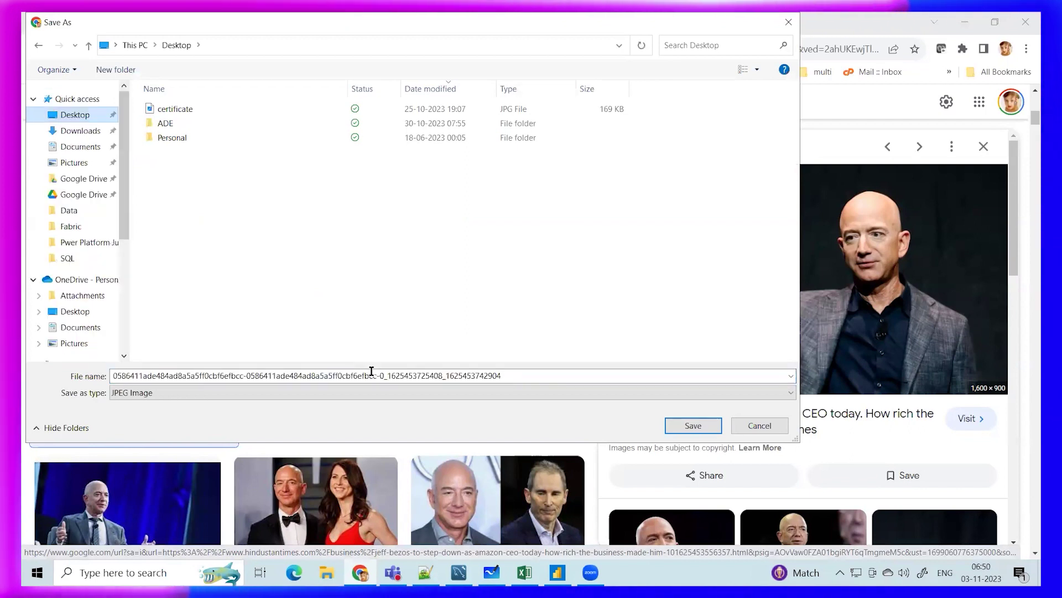
pyautogui.hotkey('ctrl', 'a')
pyautogui.write('amazo')
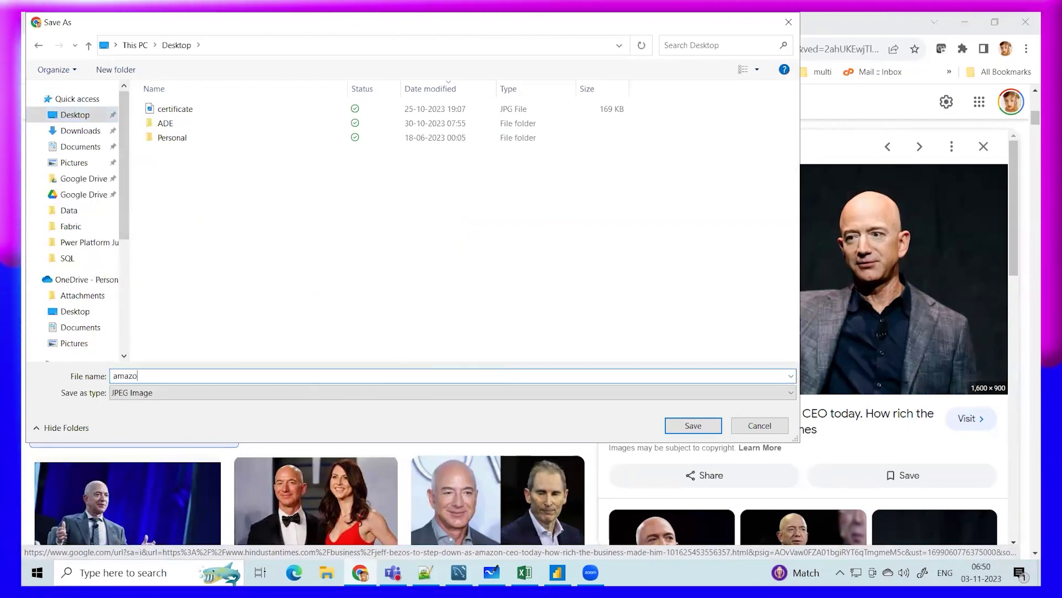
pyautogui.write('n_ce')
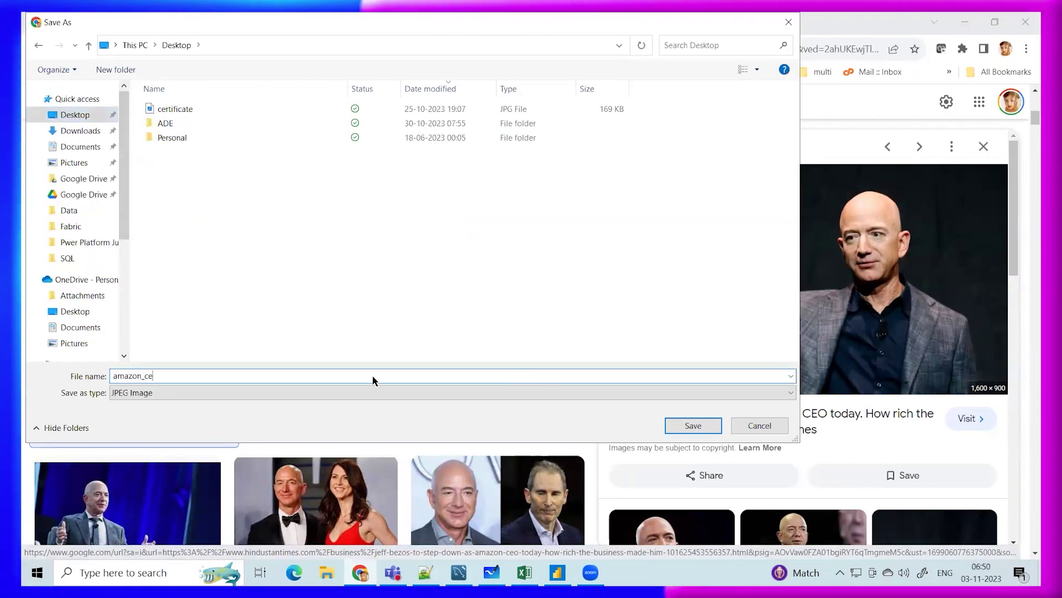
pyautogui.write('o')
pyautogui.press('Return')
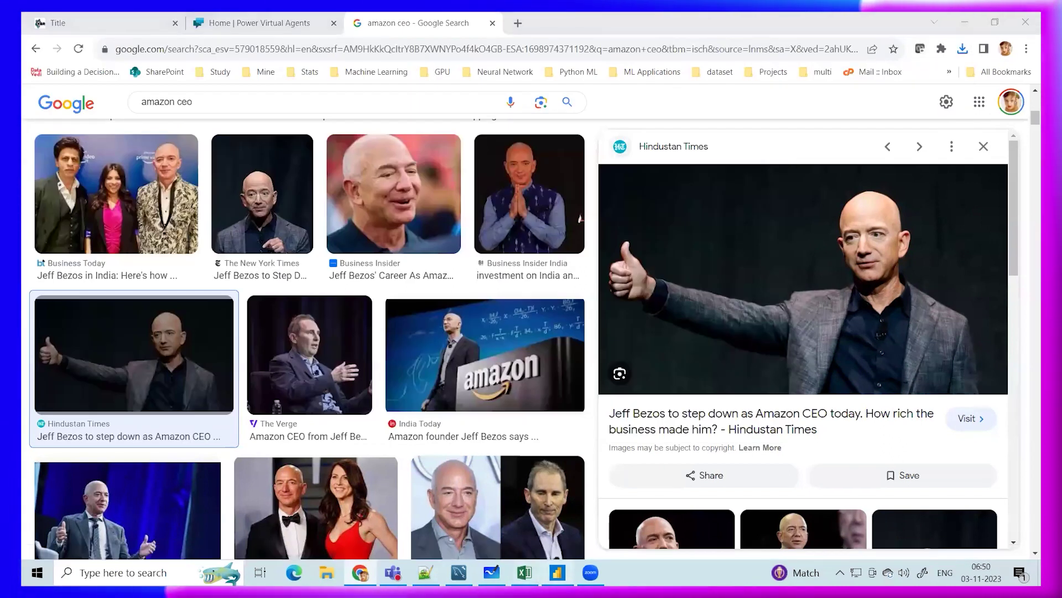
# Switch to Power BI and set the chart's plot area background to the amazon_ceo image from the Desktop
pyautogui.hotkey('alt', 'Tab')
pyautogui.click(395, 197)
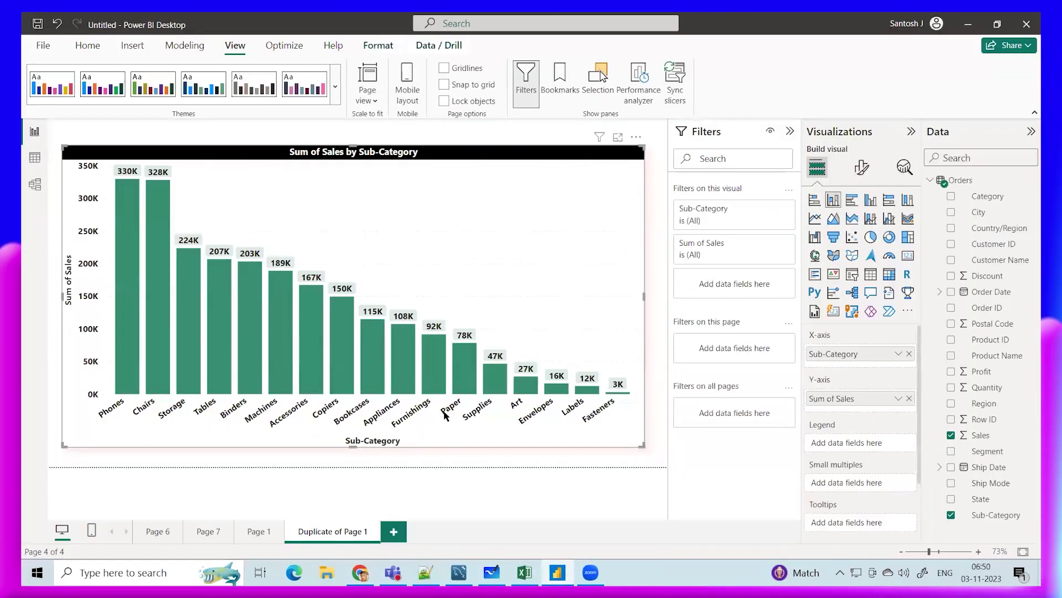
pyautogui.click(859, 169)
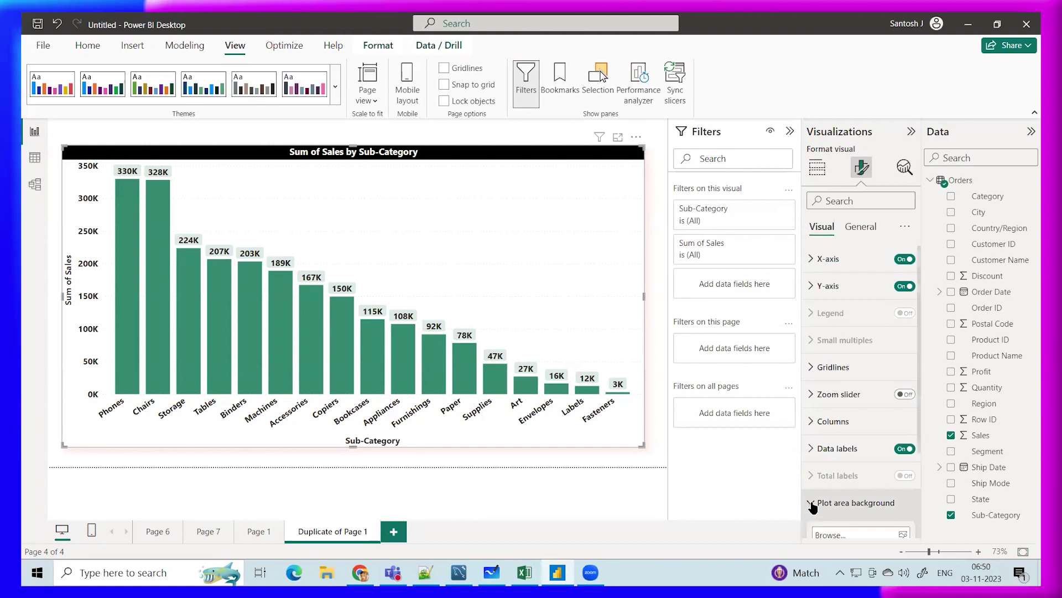
pyautogui.scroll(-2, 812, 506)
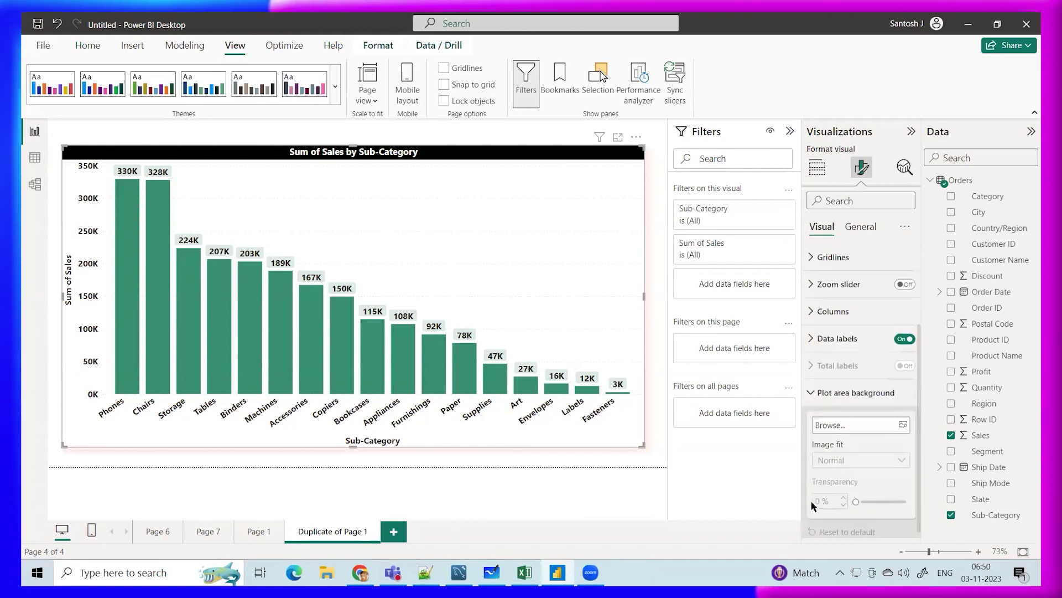
pyautogui.click(903, 418)
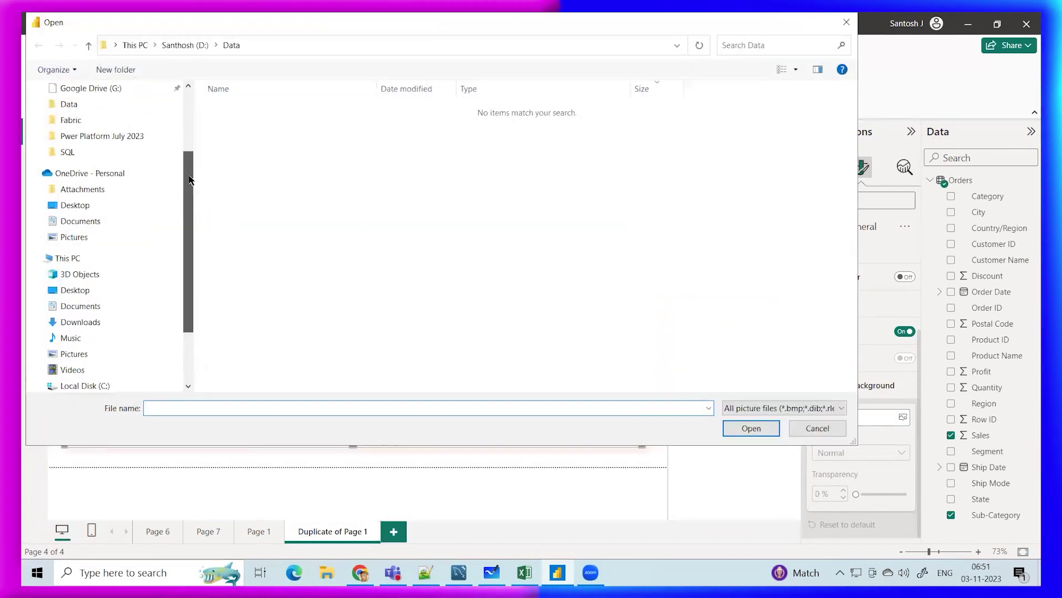
pyautogui.click(68, 116)
pyautogui.click(232, 109)
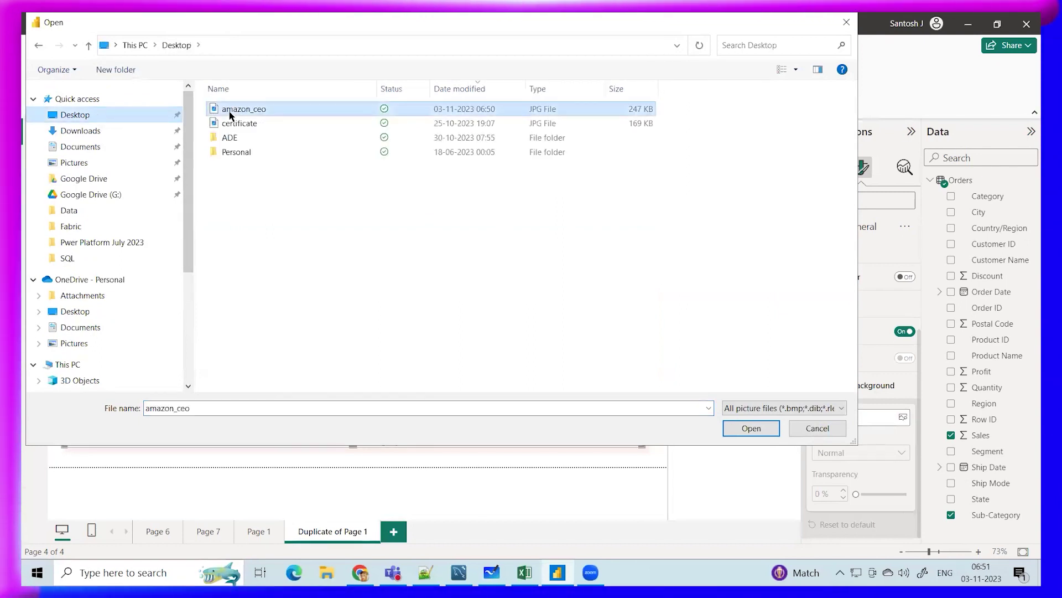
pyautogui.click(751, 428)
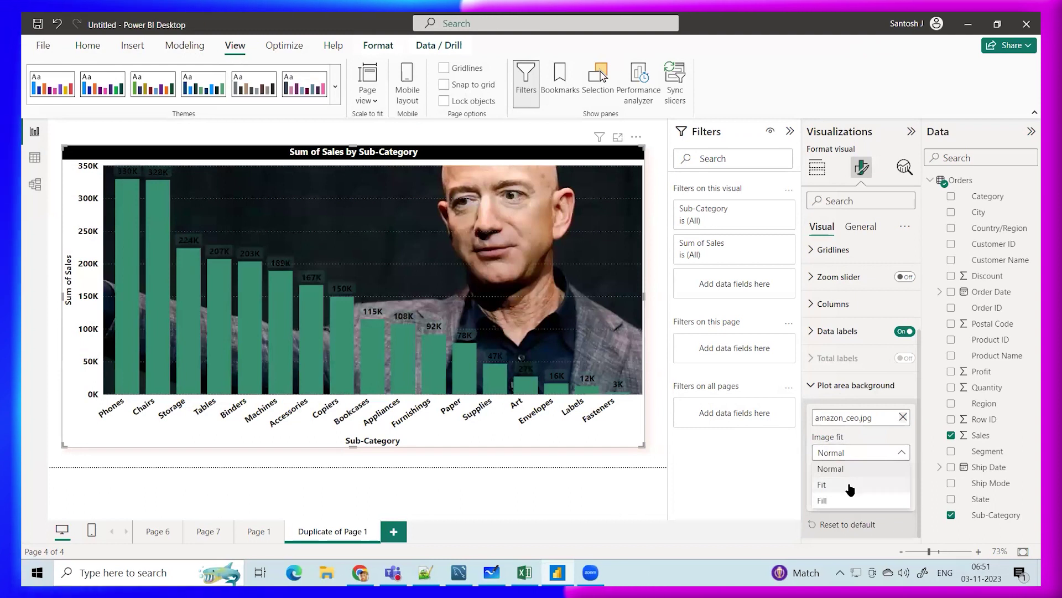
# Try the Fit option for the plot area background image and settle on Fill
pyautogui.click(849, 483)
pyautogui.click(861, 452)
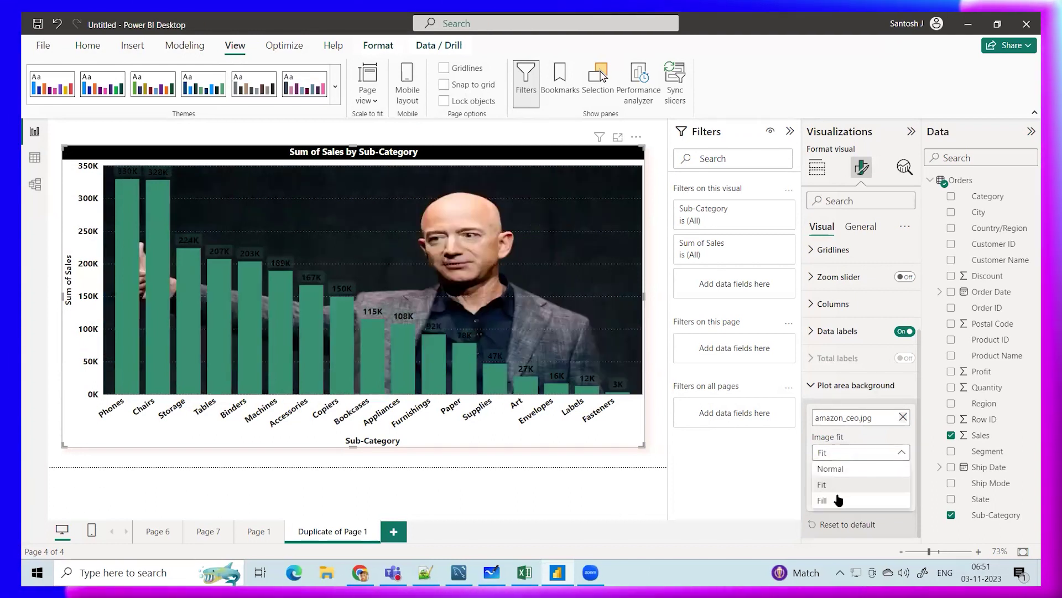
pyautogui.click(830, 498)
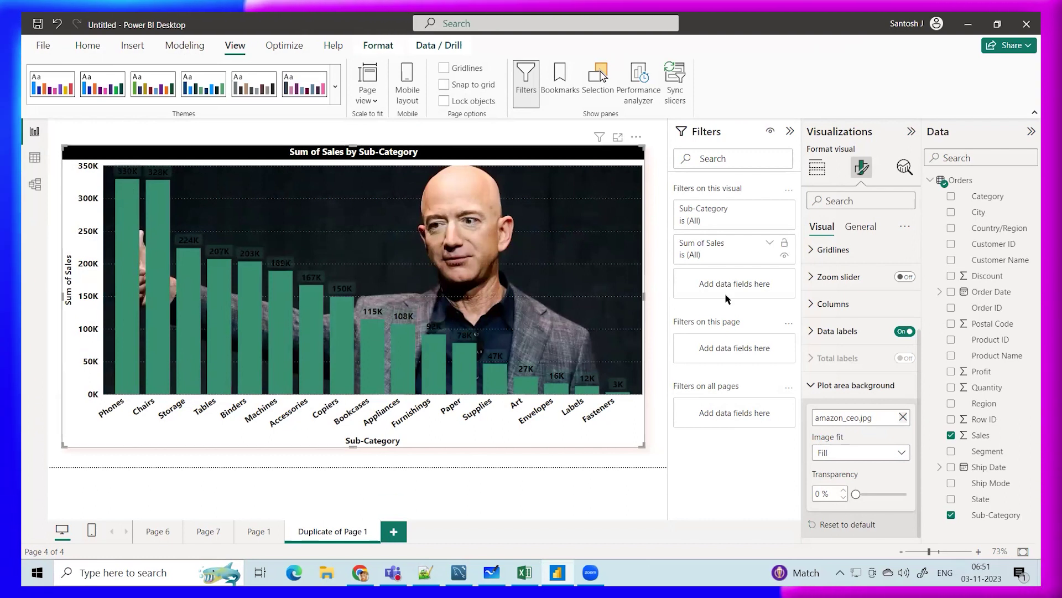
# Set the transparency of the data labels' background to 56%
pyautogui.click(855, 385)
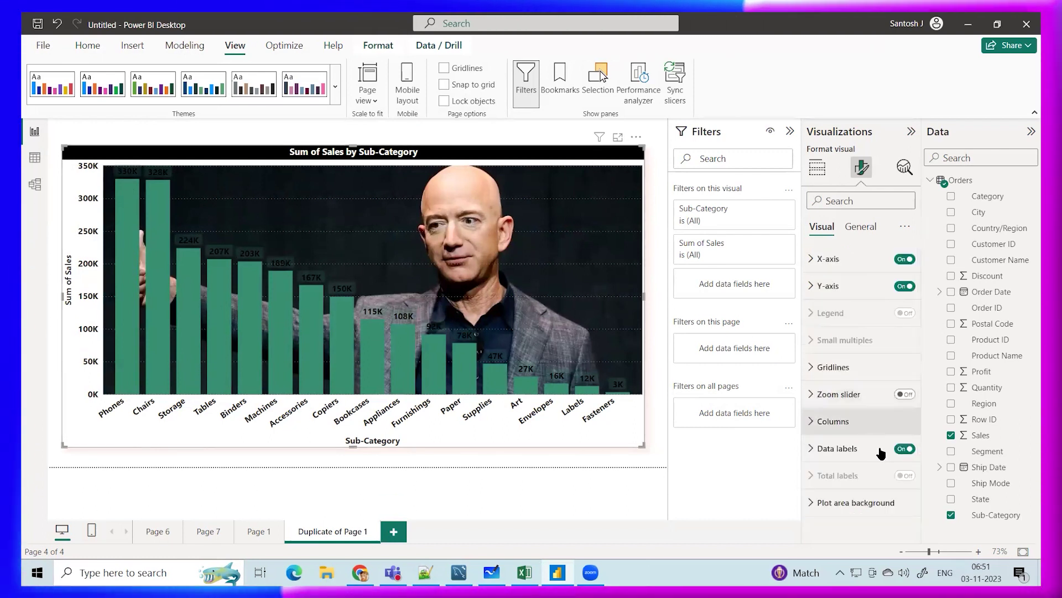
pyautogui.click(814, 449)
pyautogui.scroll(-5, 815, 451)
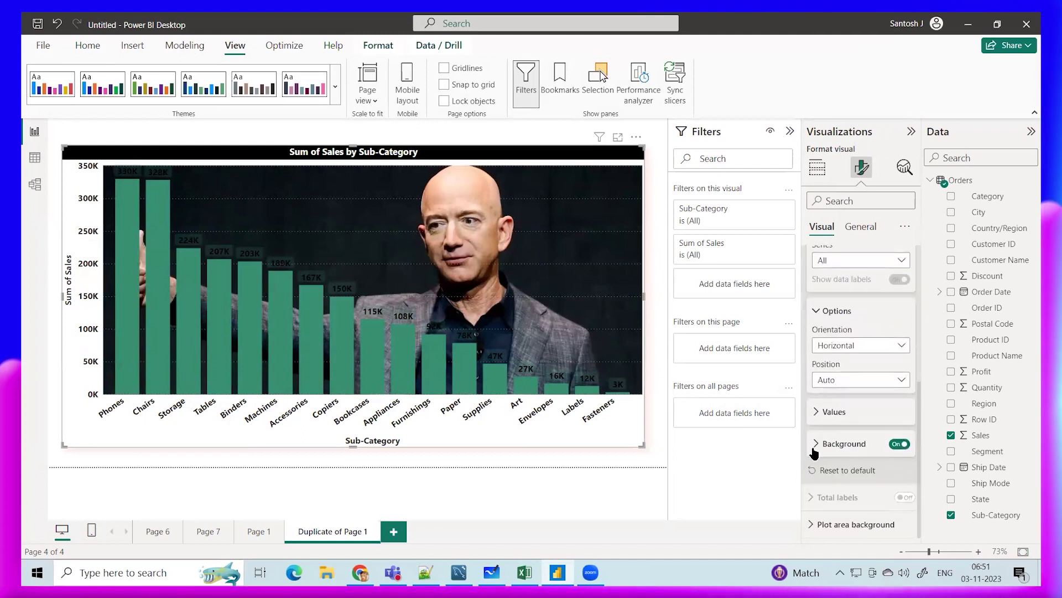
pyautogui.click(819, 443)
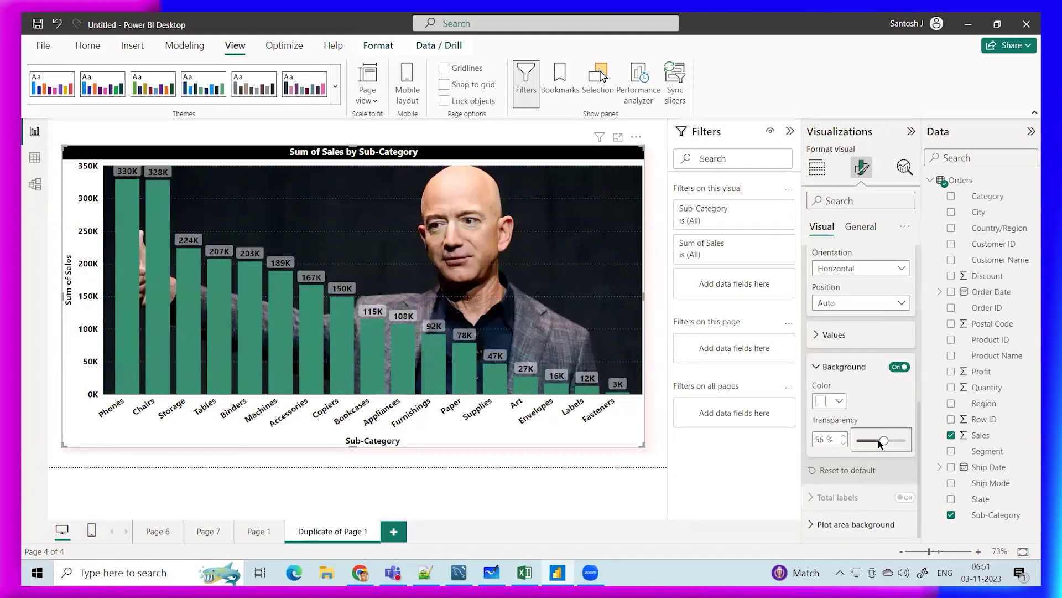
pyautogui.click(816, 366)
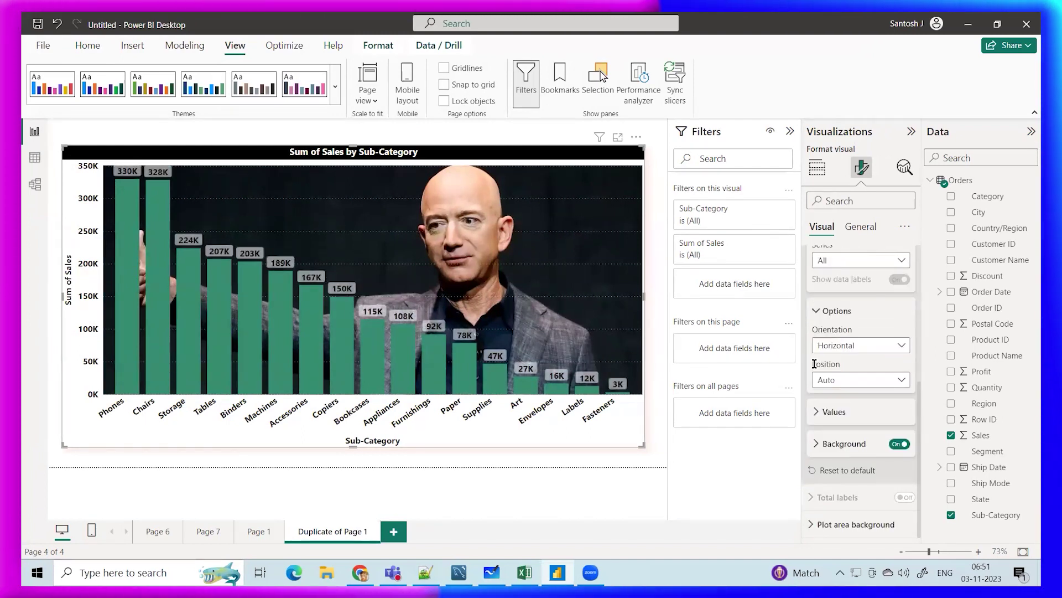
# Try dark blue #0e1a77 for the chart's columns, settle on a lighter shade of that blue, and deselect the chart
pyautogui.scroll(5, 814, 364)
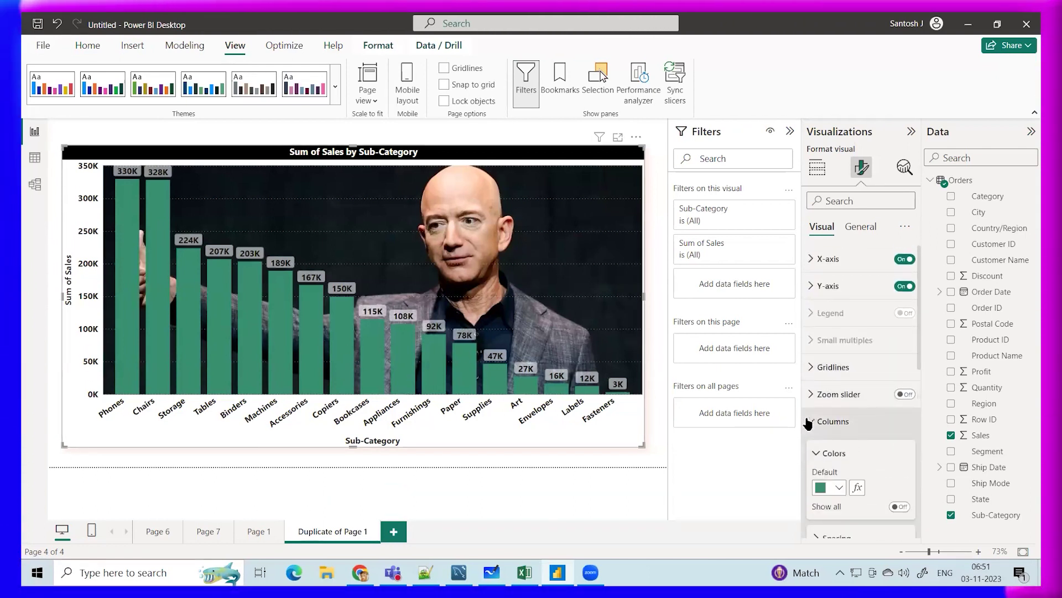
pyautogui.scroll(-3, 809, 423)
pyautogui.click(837, 356)
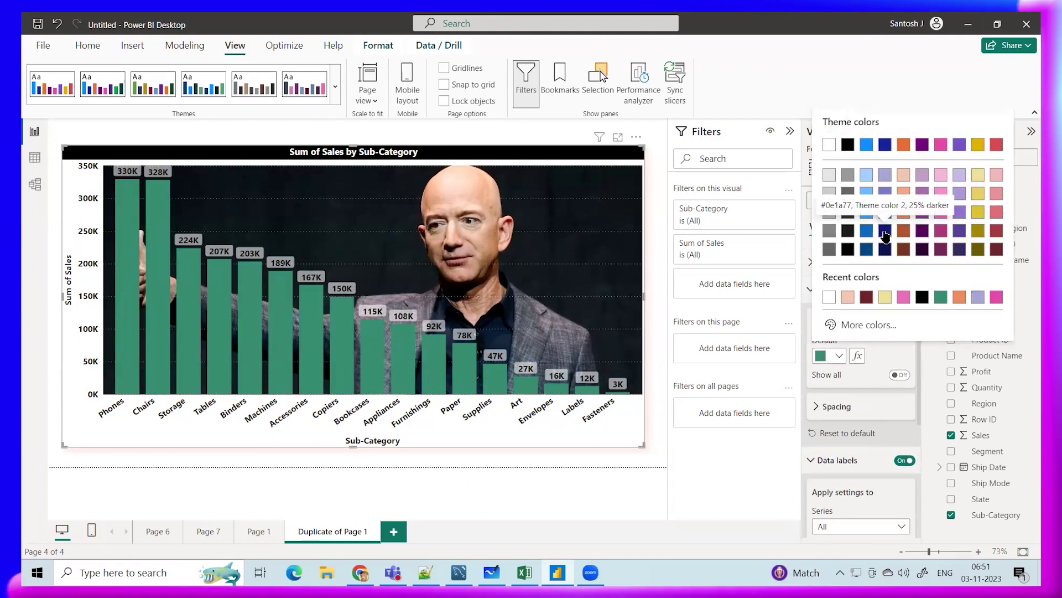
pyautogui.click(886, 235)
pyautogui.click(837, 355)
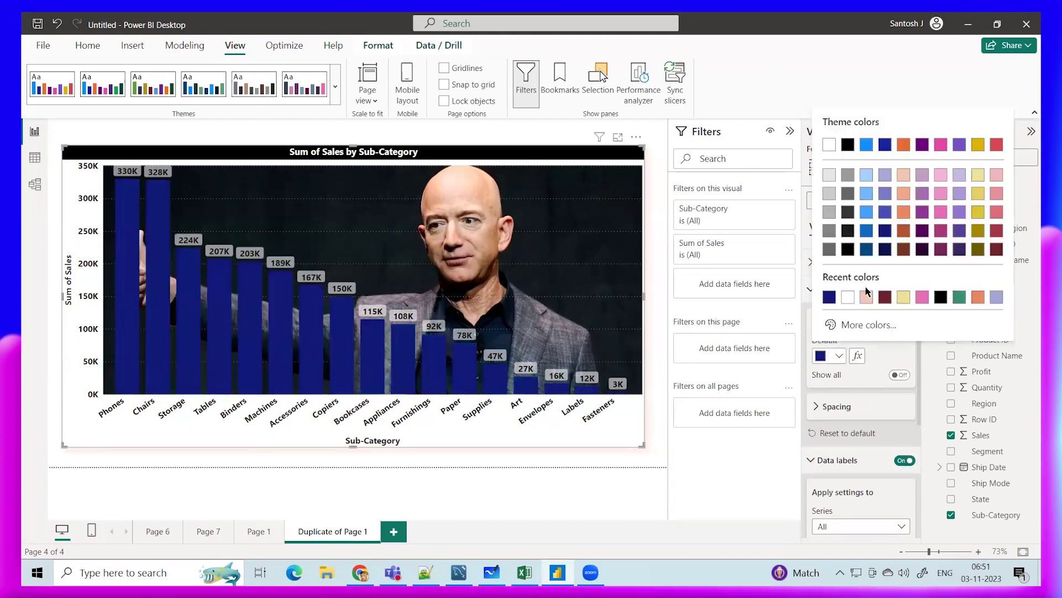
pyautogui.click(886, 212)
pyautogui.click(657, 283)
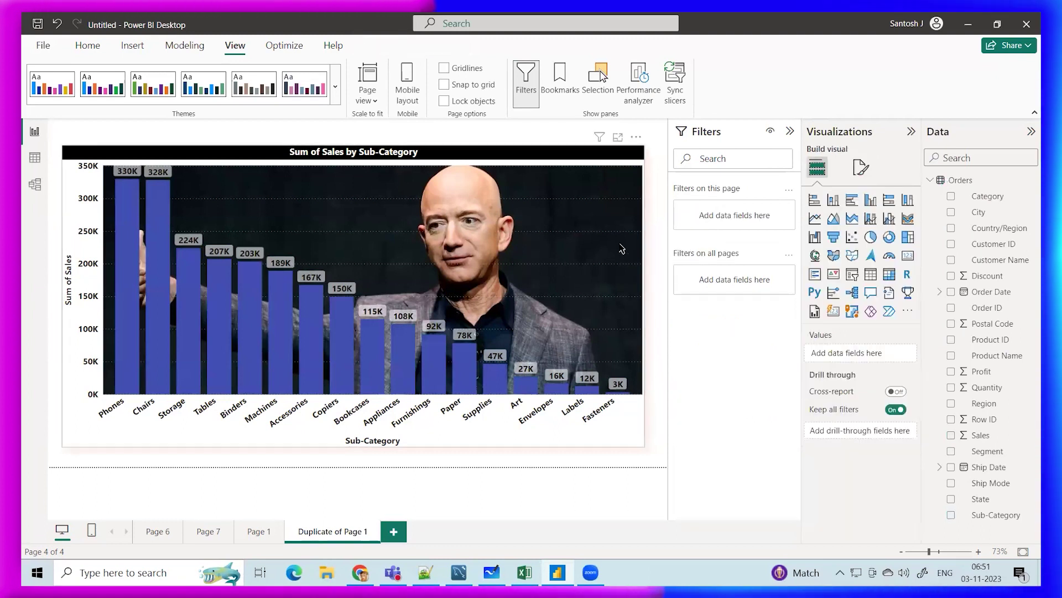
# Set the transparency of the chart's plot area background image to 34% and deselect the chart
pyautogui.click(642, 282)
pyautogui.click(861, 167)
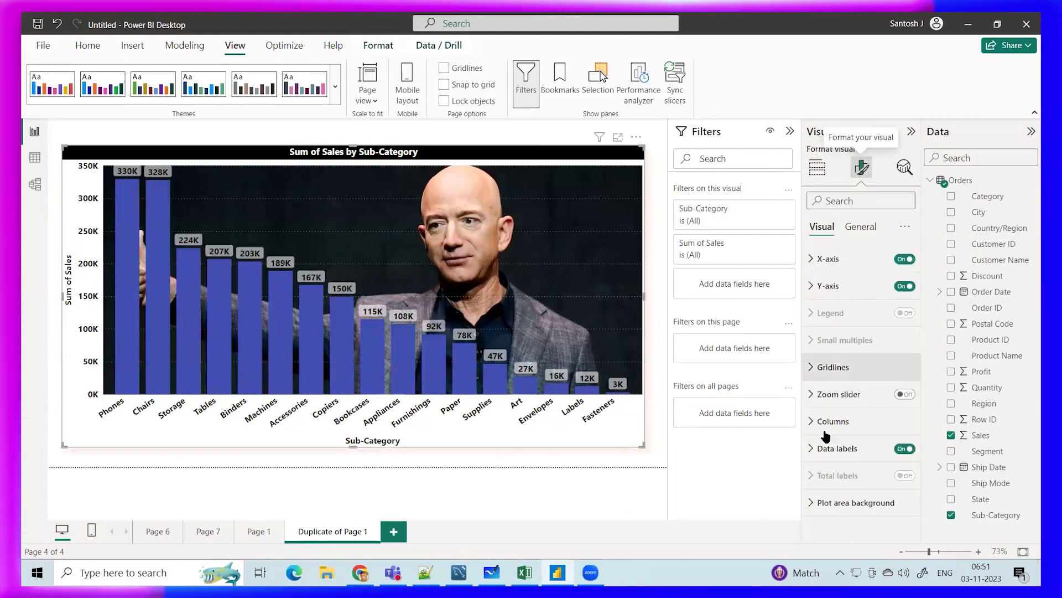
pyautogui.click(812, 503)
pyautogui.scroll(-3, 818, 473)
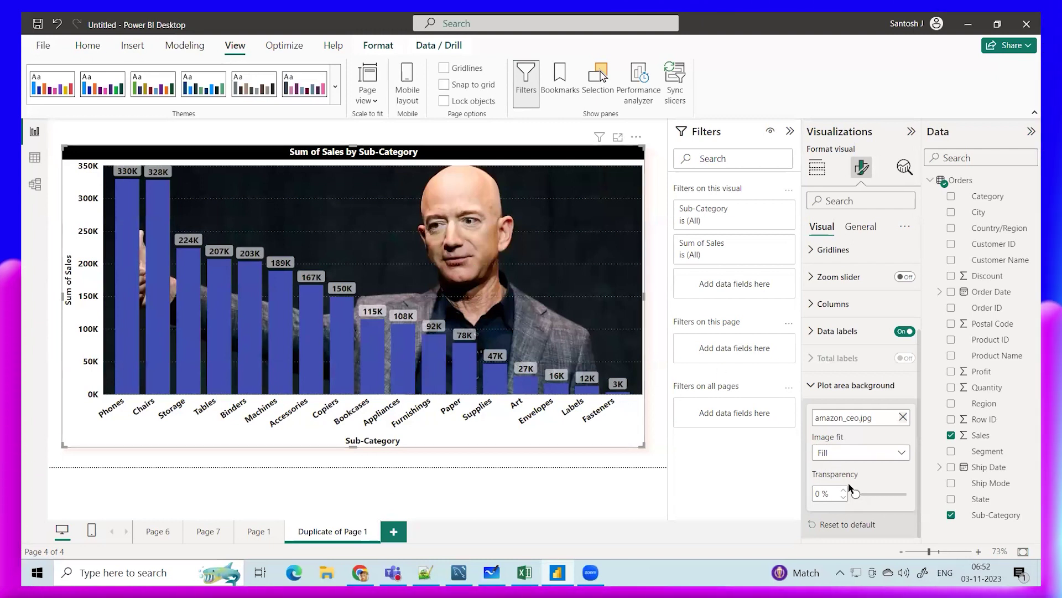
pyautogui.moveTo(861, 494)
pyautogui.mouseDown()
pyautogui.moveTo(899, 494)
pyautogui.moveTo(873, 495)
pyautogui.mouseUp()
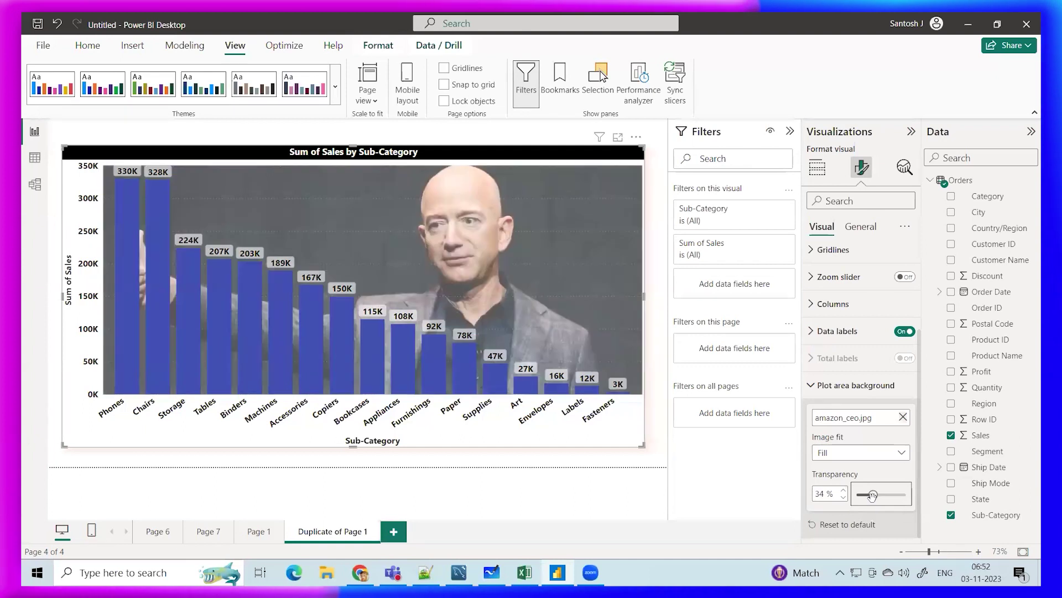
pyautogui.click(665, 350)
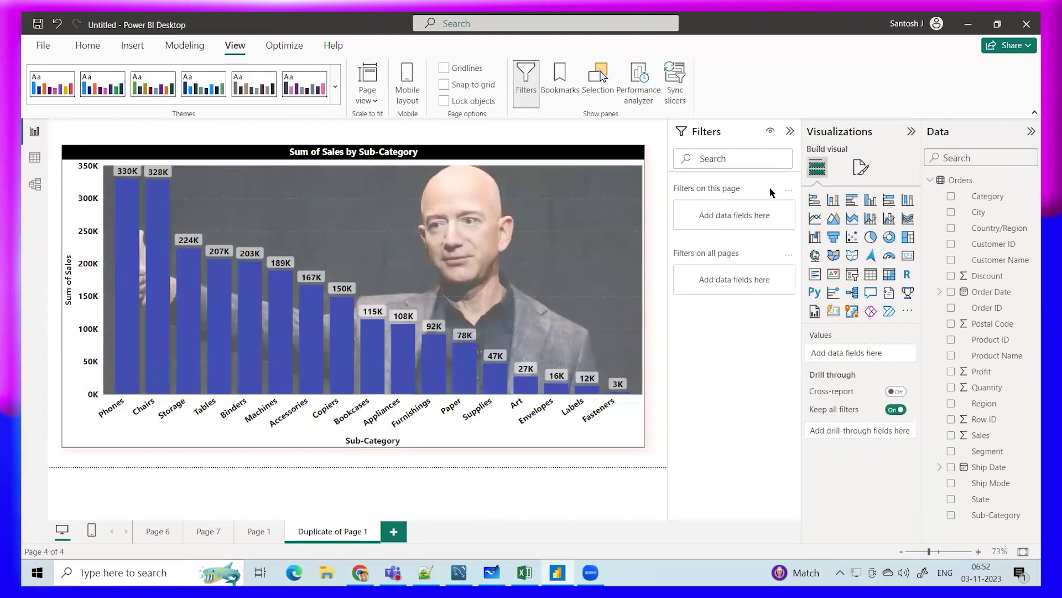
# Compare the unformatted sub-category chart on Page 1 with the formatted version on Duplicate of Page 1
pyautogui.click(257, 531)
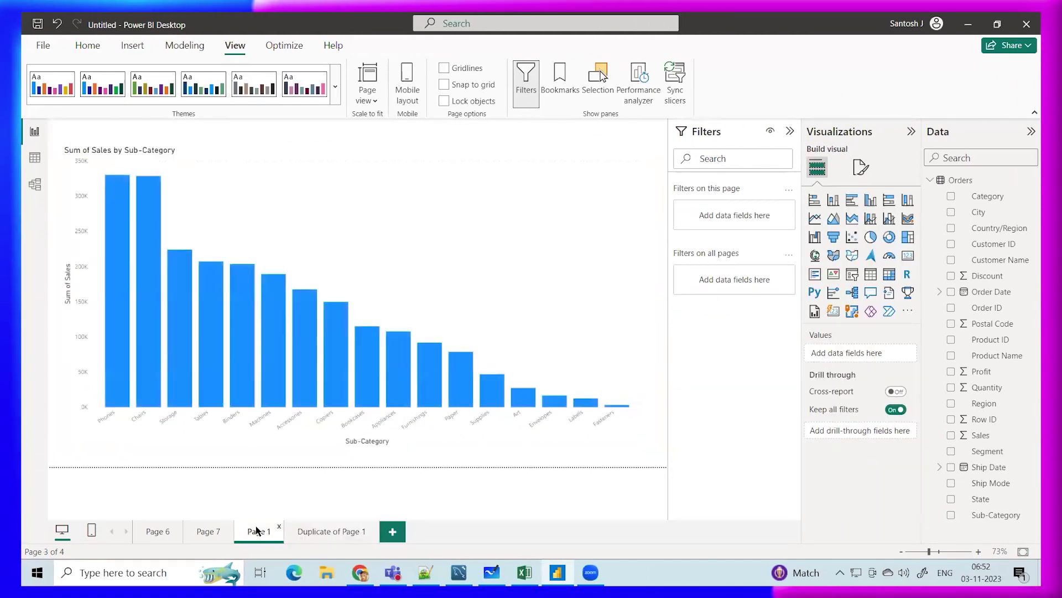
pyautogui.click(318, 531)
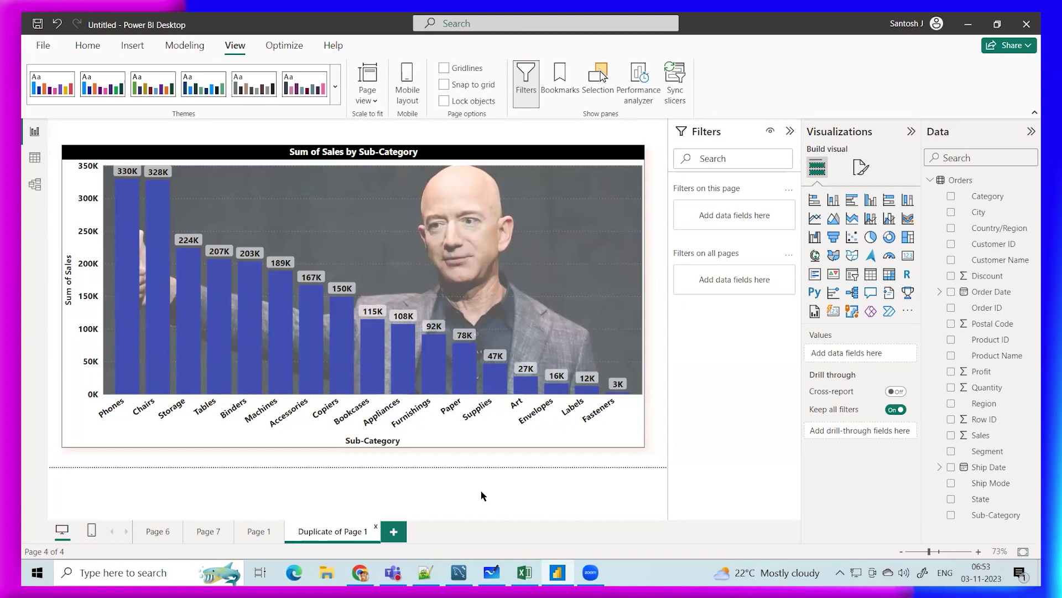
pyautogui.click(257, 530)
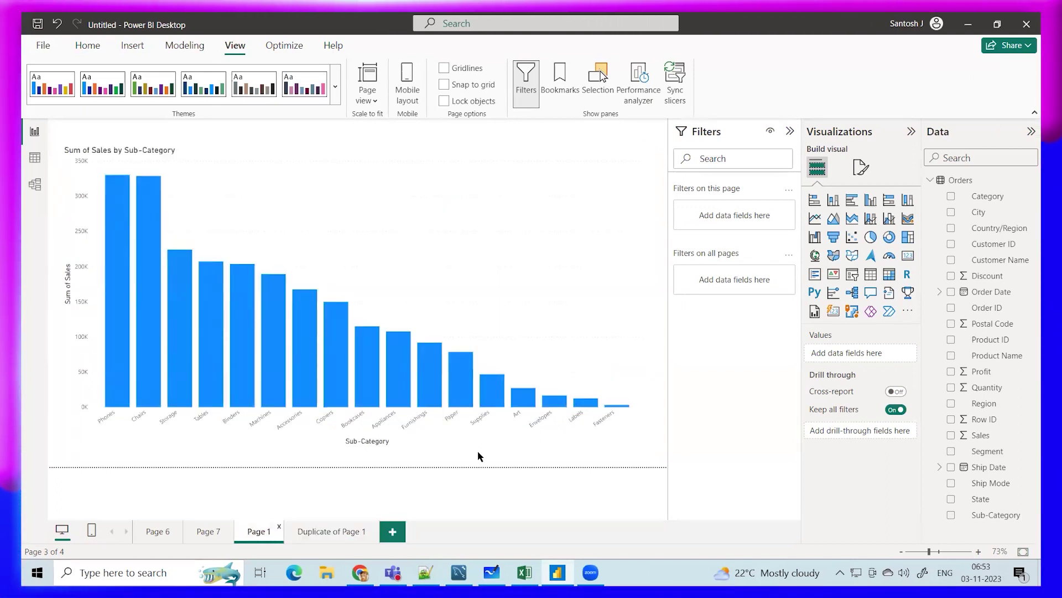
pyautogui.click(318, 530)
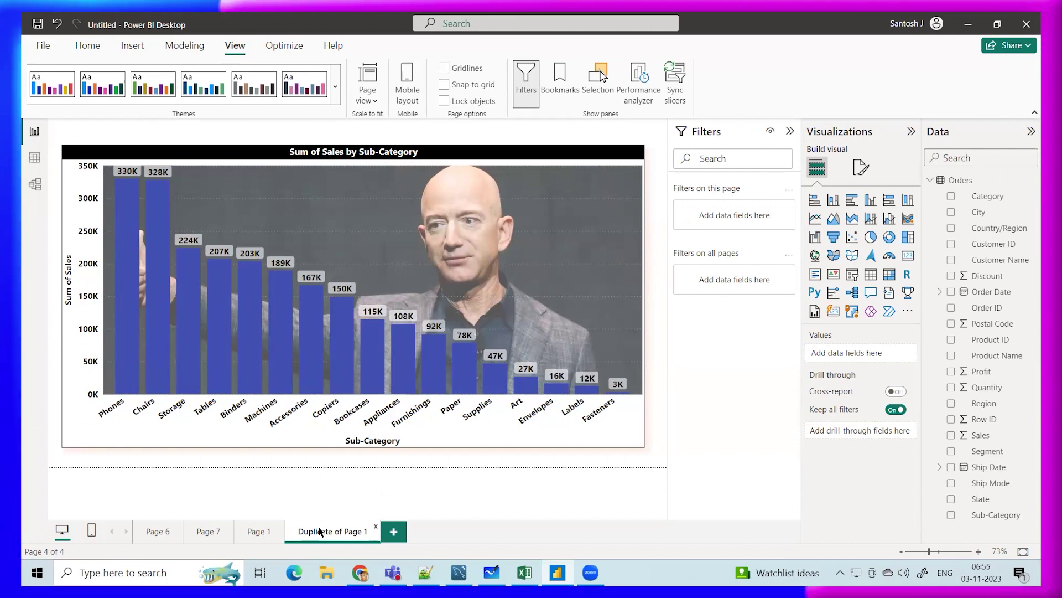
# Look through the charts on Page 1, Page 7, Page 6 and Duplicate of Page 1
pyautogui.click(252, 530)
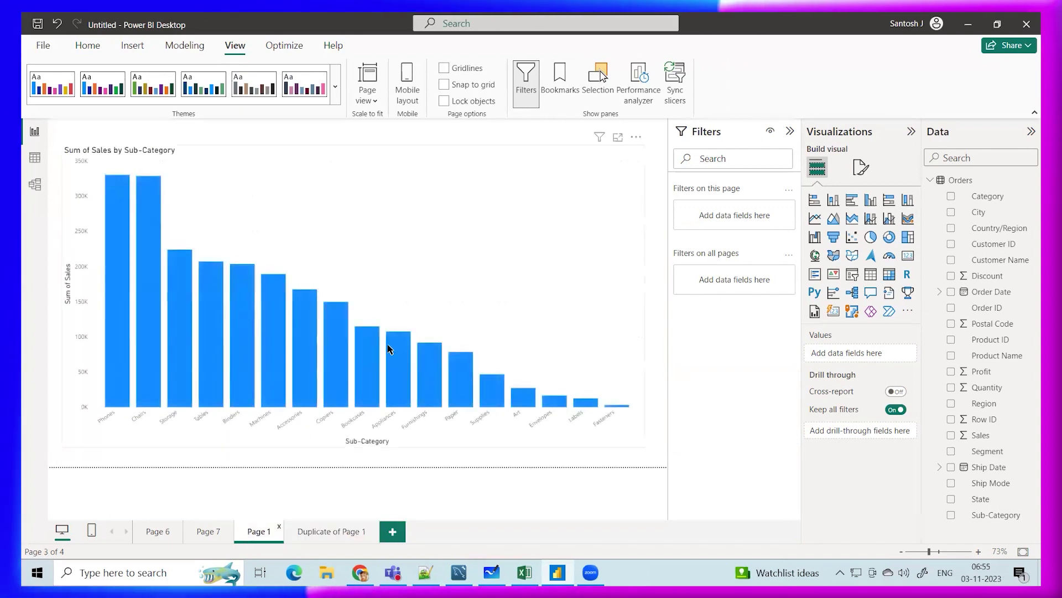
pyautogui.click(205, 531)
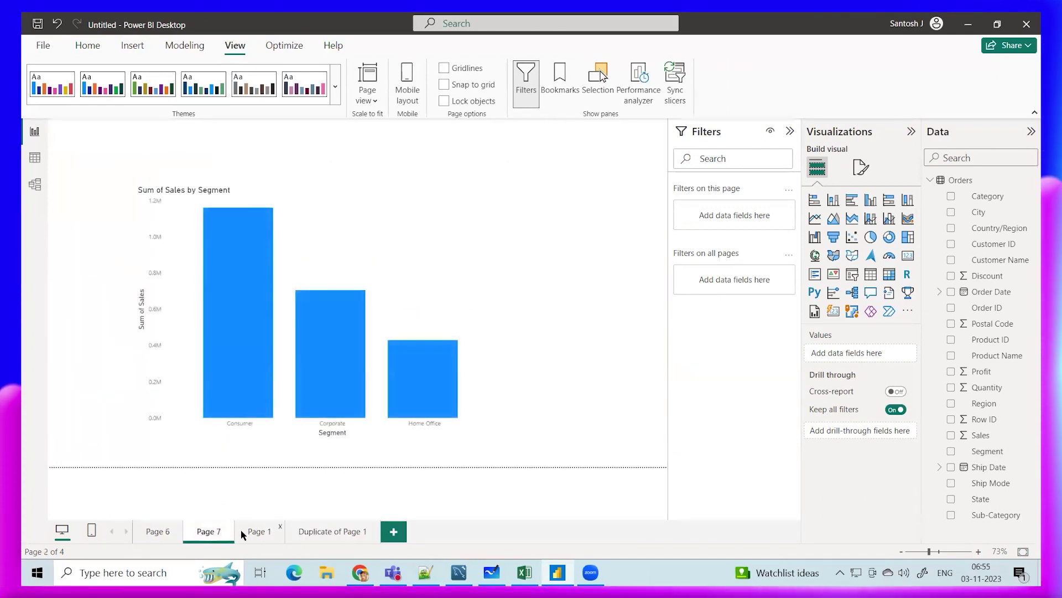
pyautogui.click(300, 531)
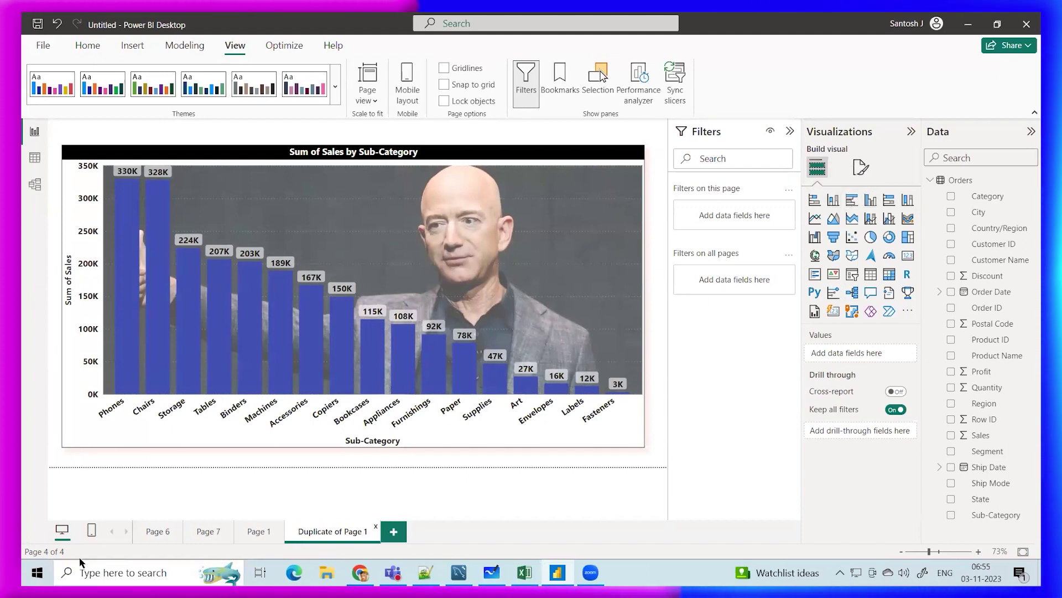
pyautogui.click(156, 532)
pyautogui.click(210, 530)
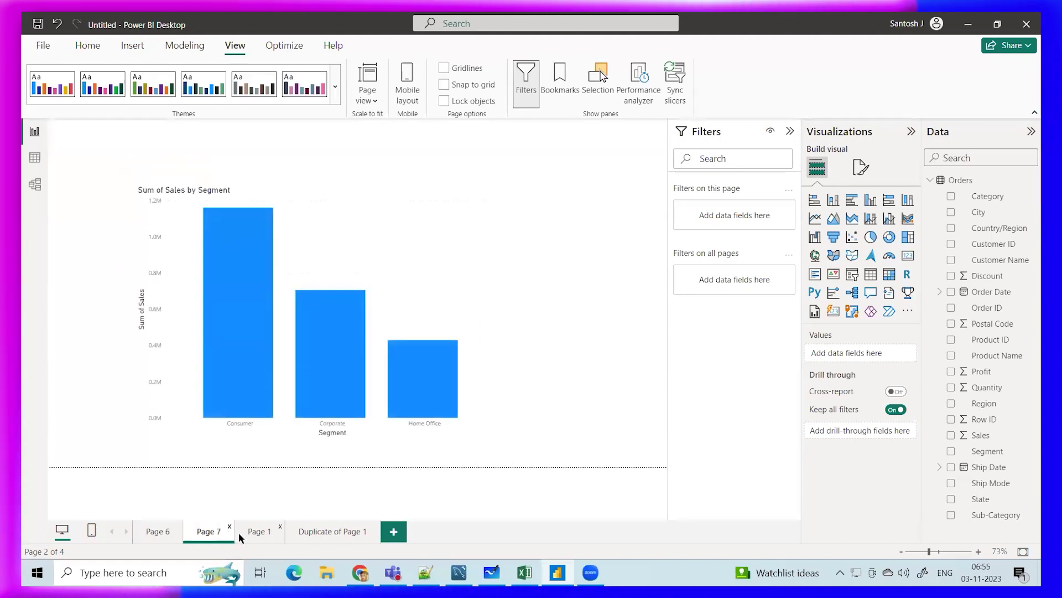
pyautogui.click(258, 533)
pyautogui.click(332, 532)
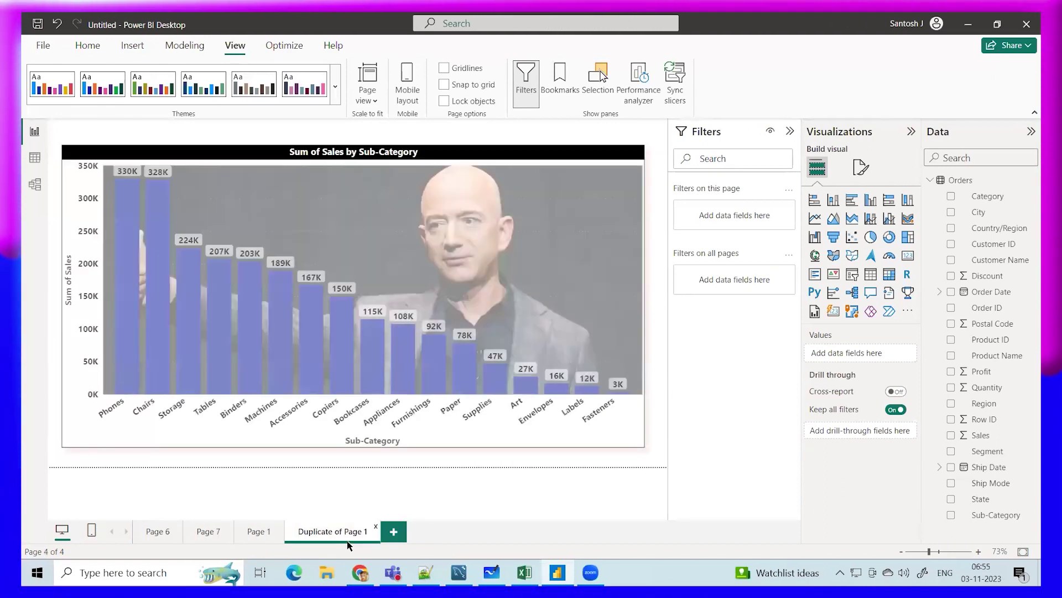
# On Page 6, try the sales by segment chart as bar, line, pie, donut and treemap visuals, and return it to a stacked column chart
pyautogui.click(157, 532)
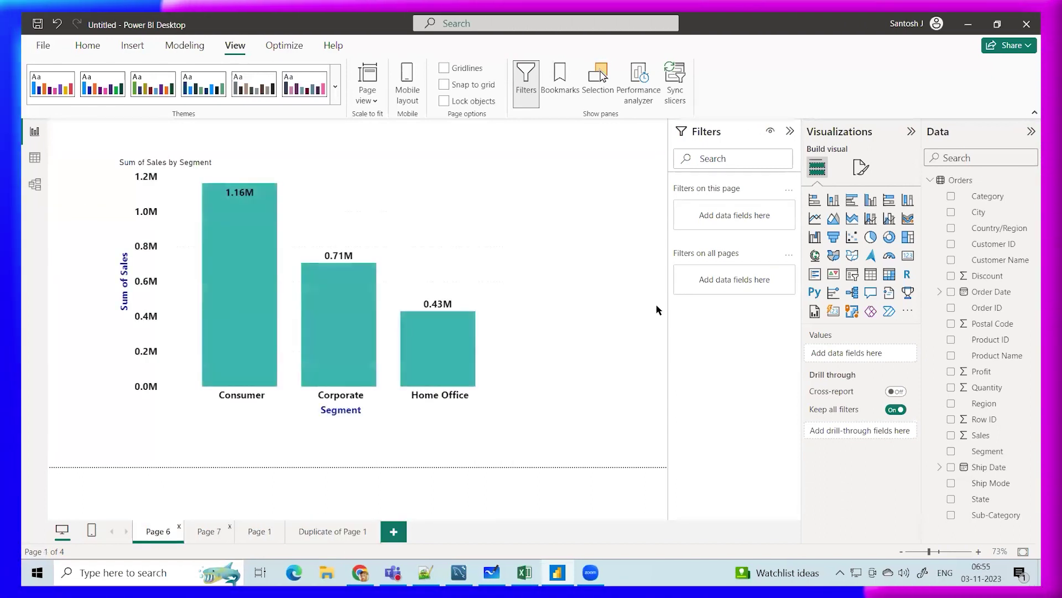
pyautogui.click(815, 201)
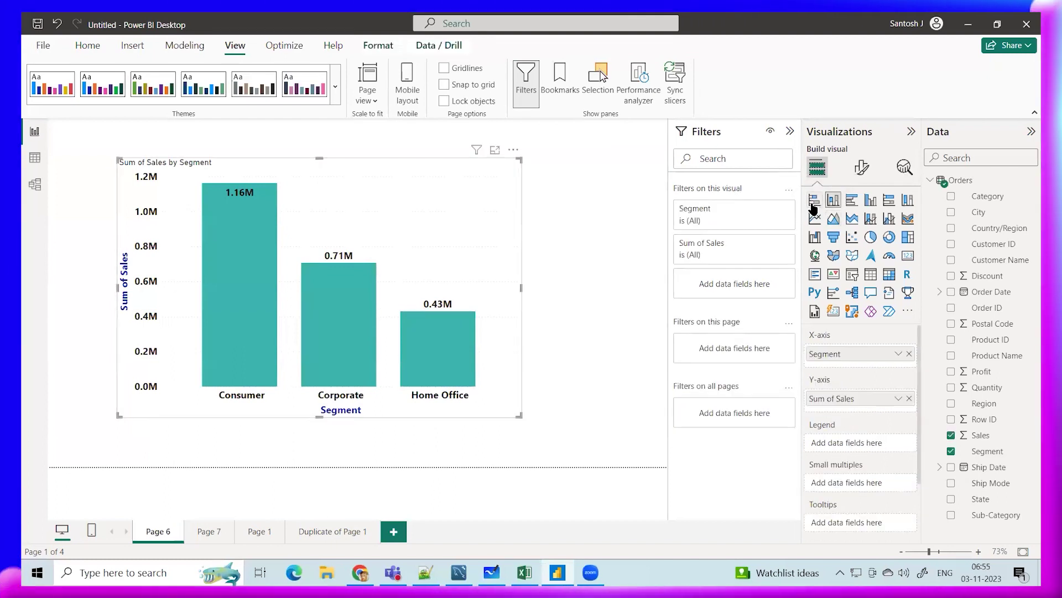
pyautogui.click(815, 202)
pyautogui.click(852, 202)
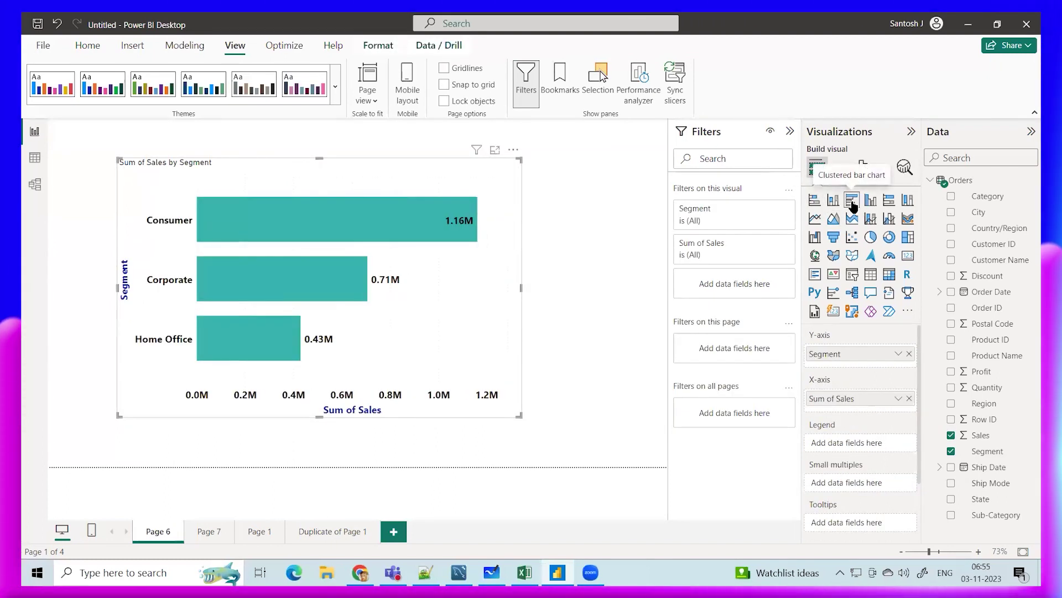
pyautogui.click(853, 219)
pyautogui.click(815, 220)
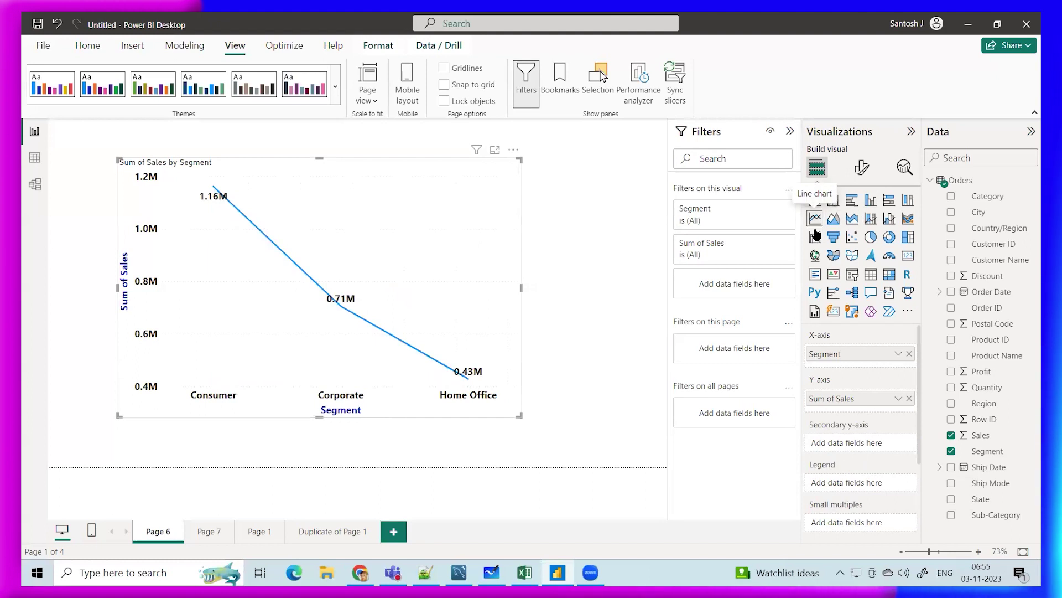
pyautogui.click(870, 237)
pyautogui.click(889, 237)
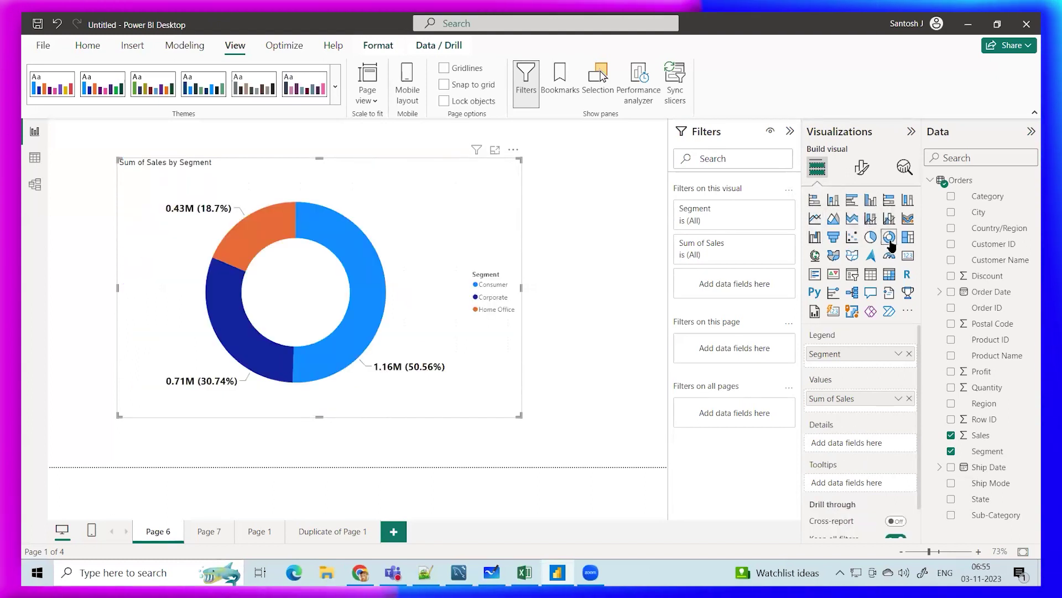
pyautogui.click(907, 237)
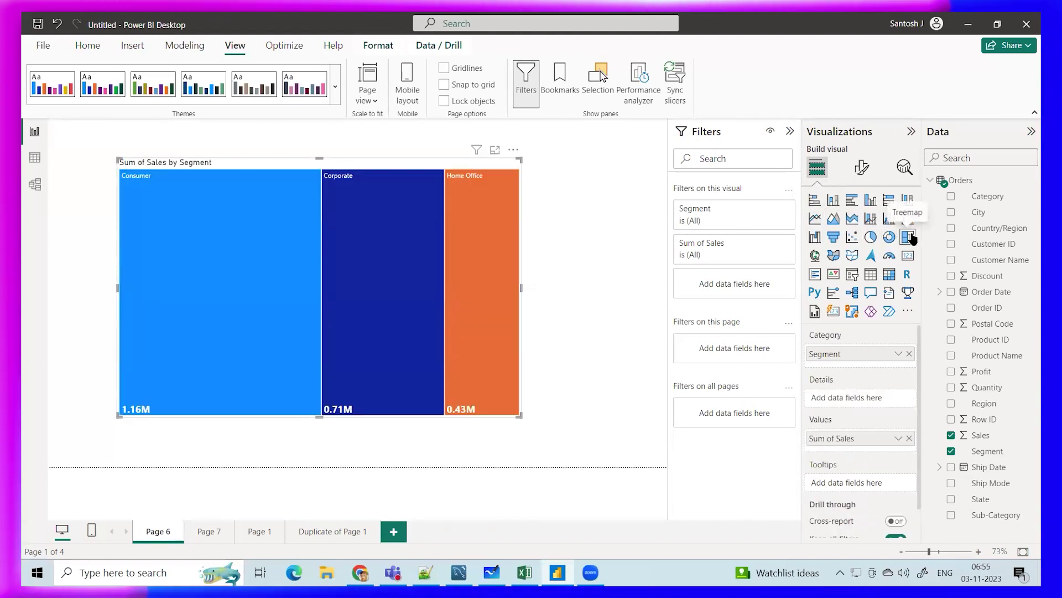
pyautogui.click(833, 203)
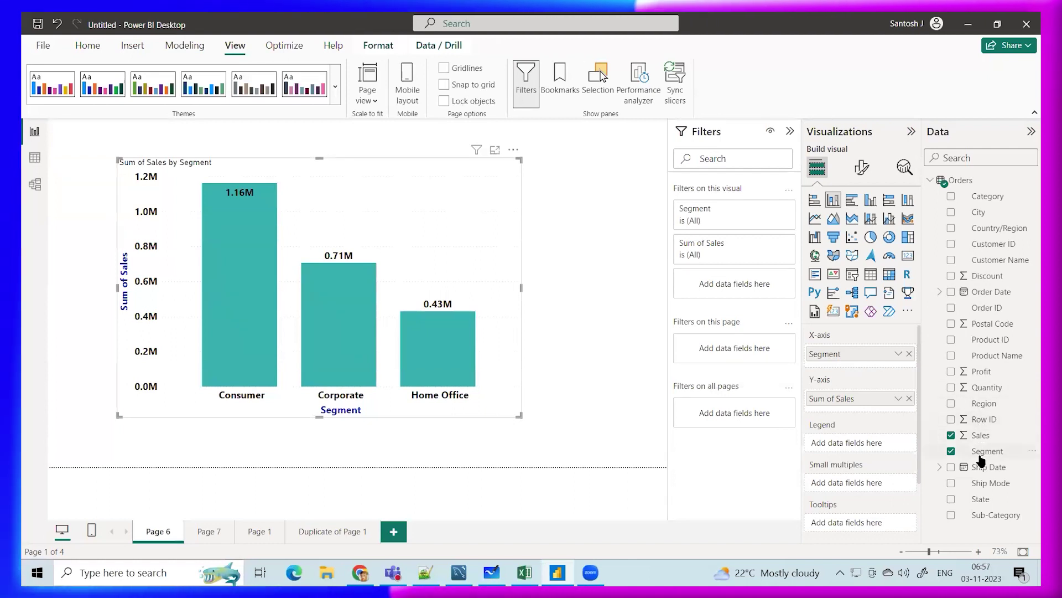
# Open the Orders table in the data view and examine its columns from Row ID through Profit and back
pyautogui.click(34, 159)
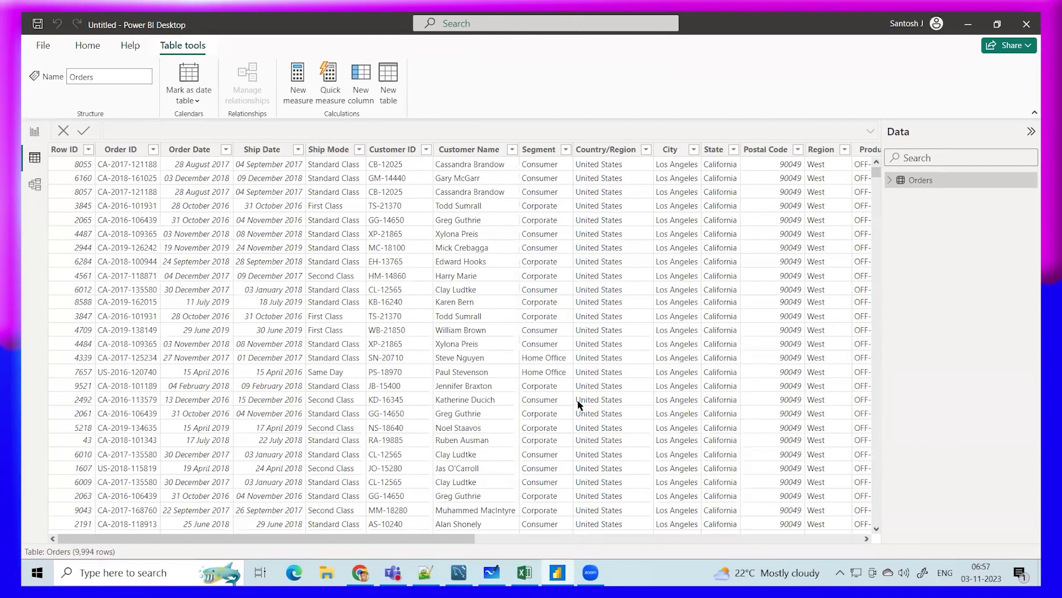
pyautogui.hscroll(1, 545, 535)
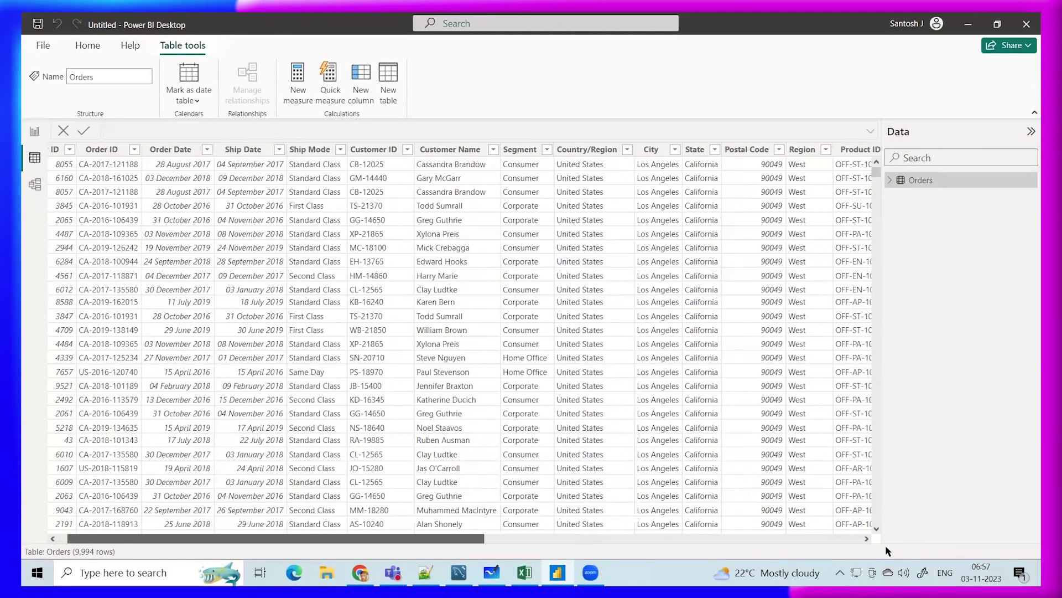
pyautogui.hscroll(5, 886, 551)
pyautogui.hscroll(15, 827, 147)
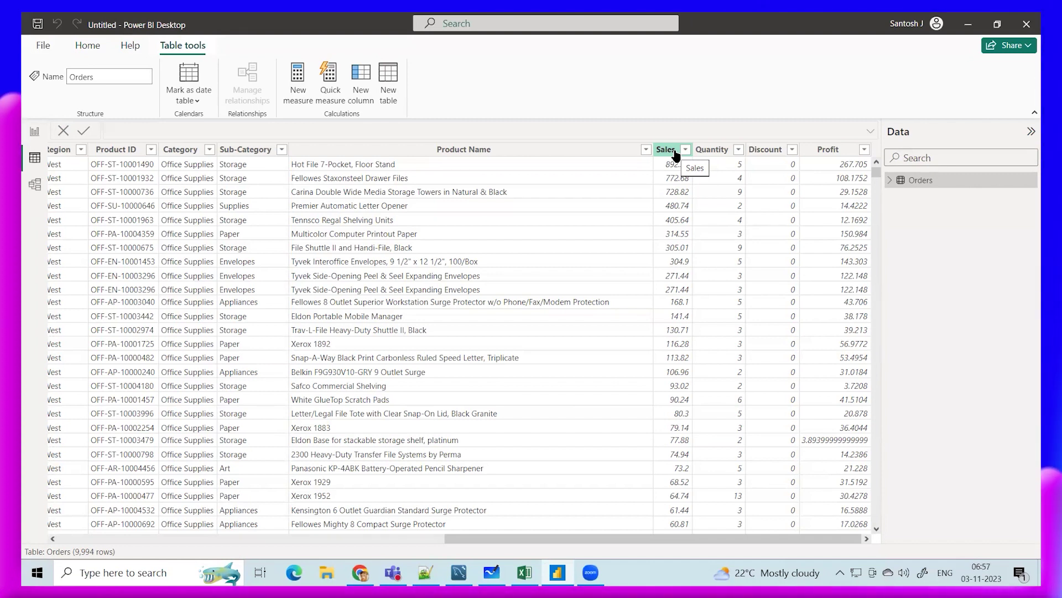
pyautogui.moveTo(636, 537); pyautogui.dragTo(534, 540)
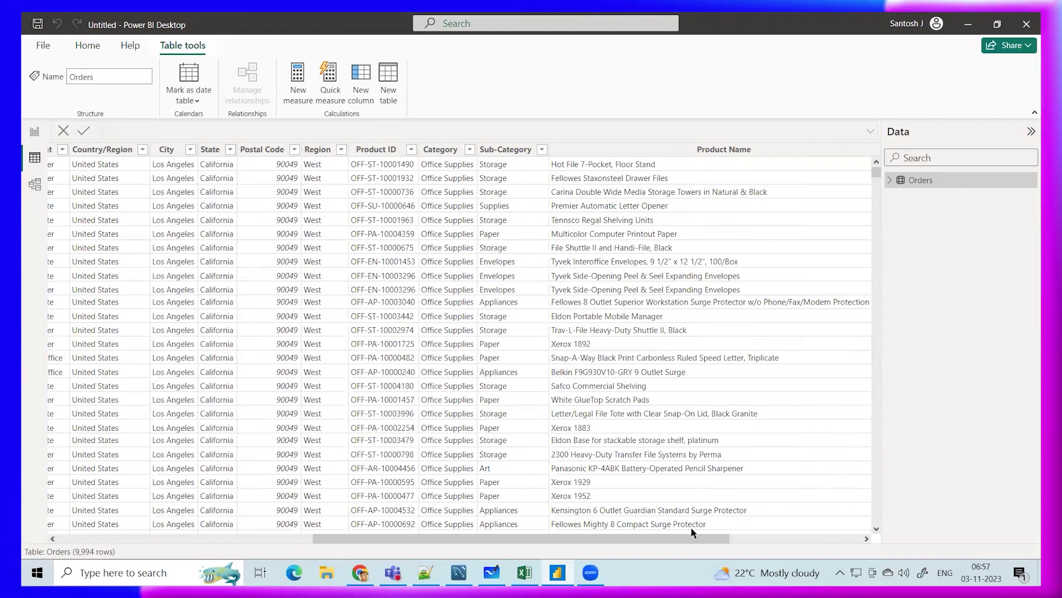
pyautogui.hscroll(-5, 437, 321)
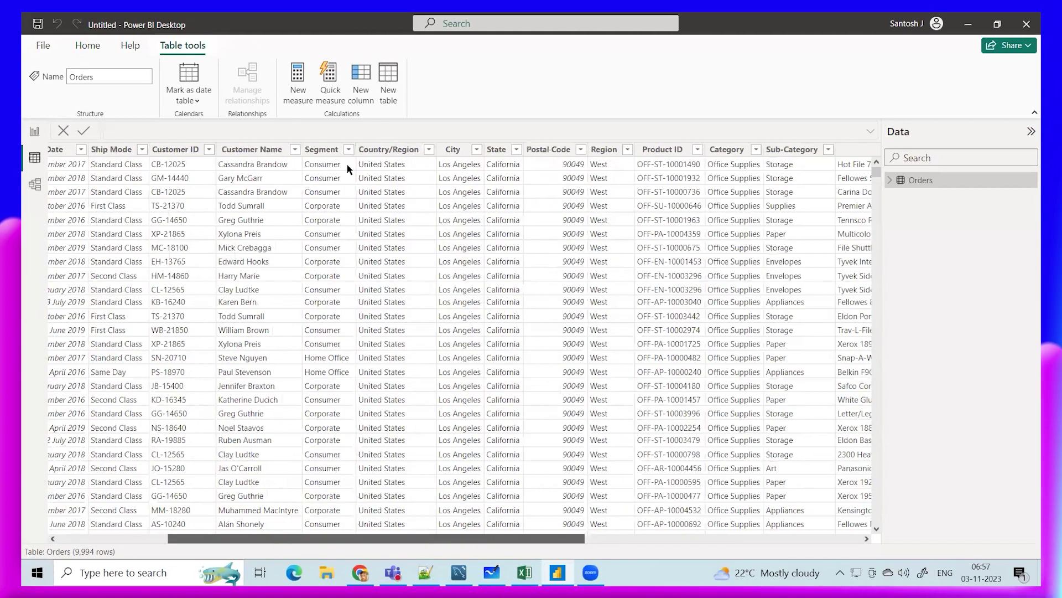
pyautogui.hscroll(-3, 379, 203)
pyautogui.hscroll(-2, 380, 203)
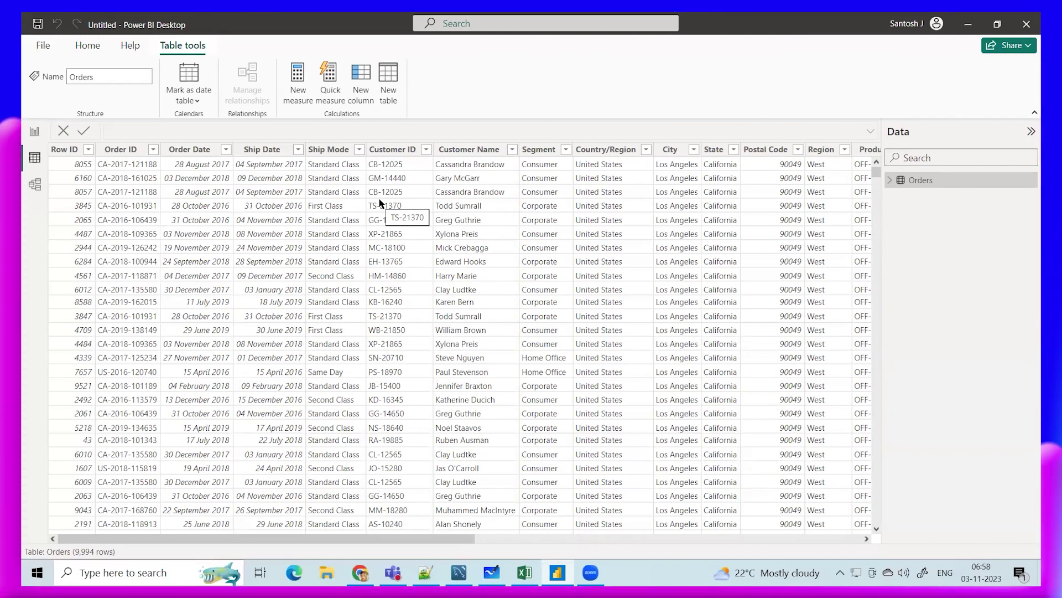
# Examine the Orders columns from Row ID to Postal Code one by one, including their data types
pyautogui.click(203, 153)
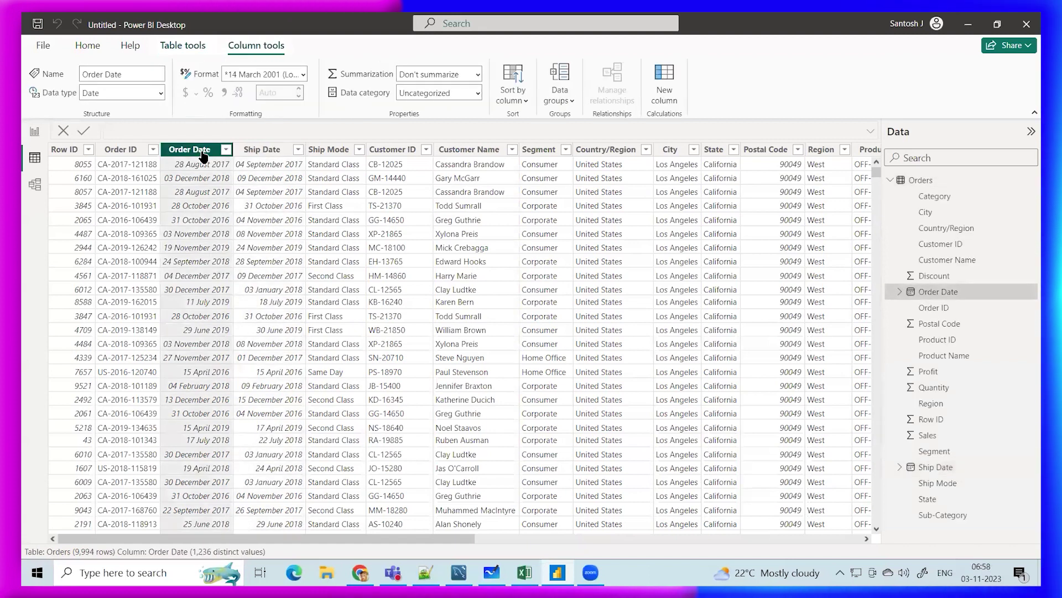
pyautogui.click(59, 152)
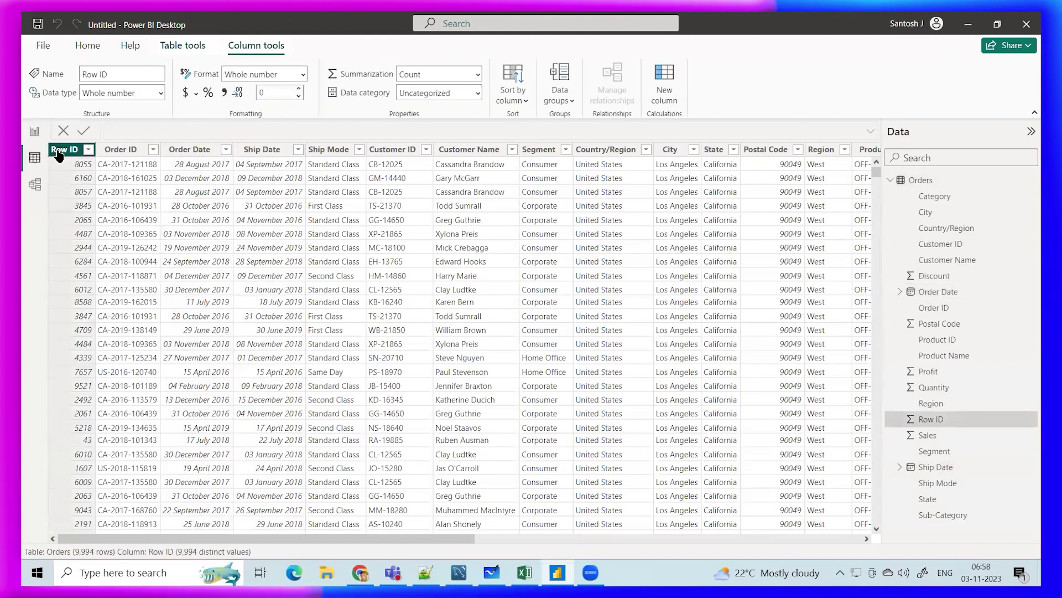
pyautogui.click(111, 151)
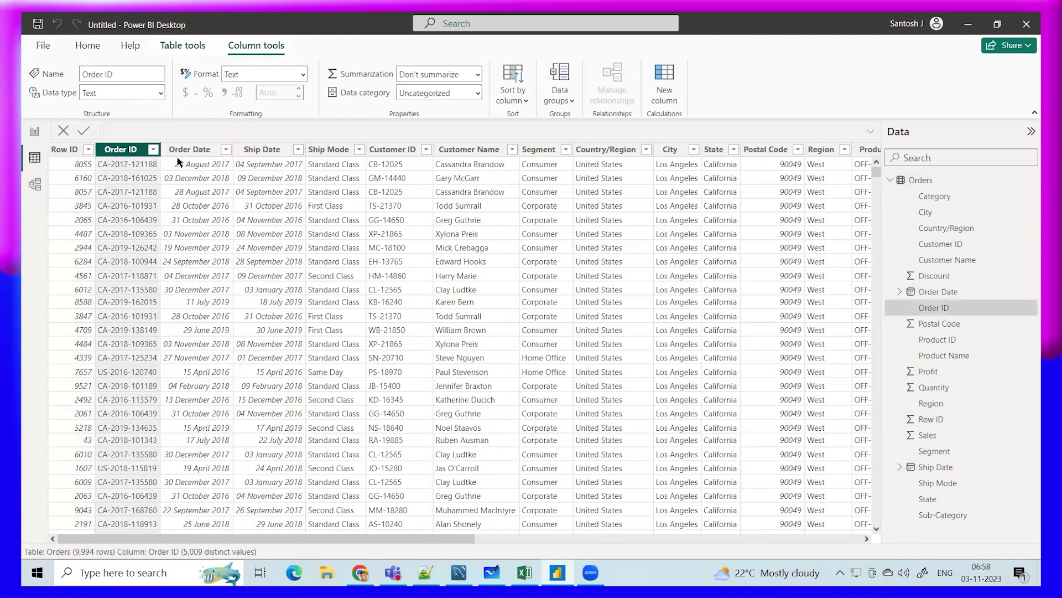
pyautogui.click(252, 153)
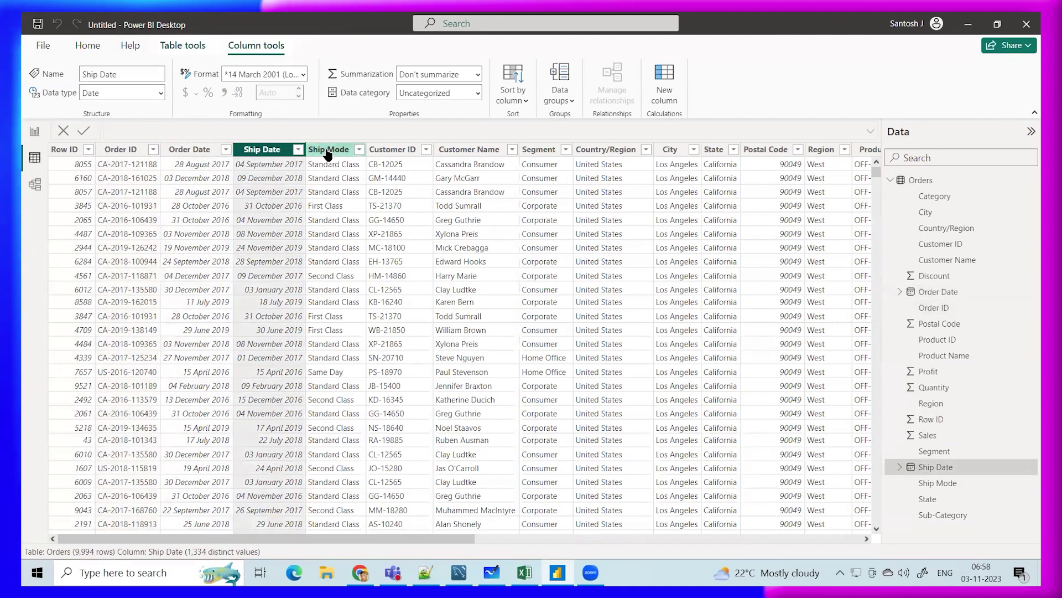
pyautogui.click(328, 153)
pyautogui.click(398, 153)
pyautogui.click(487, 152)
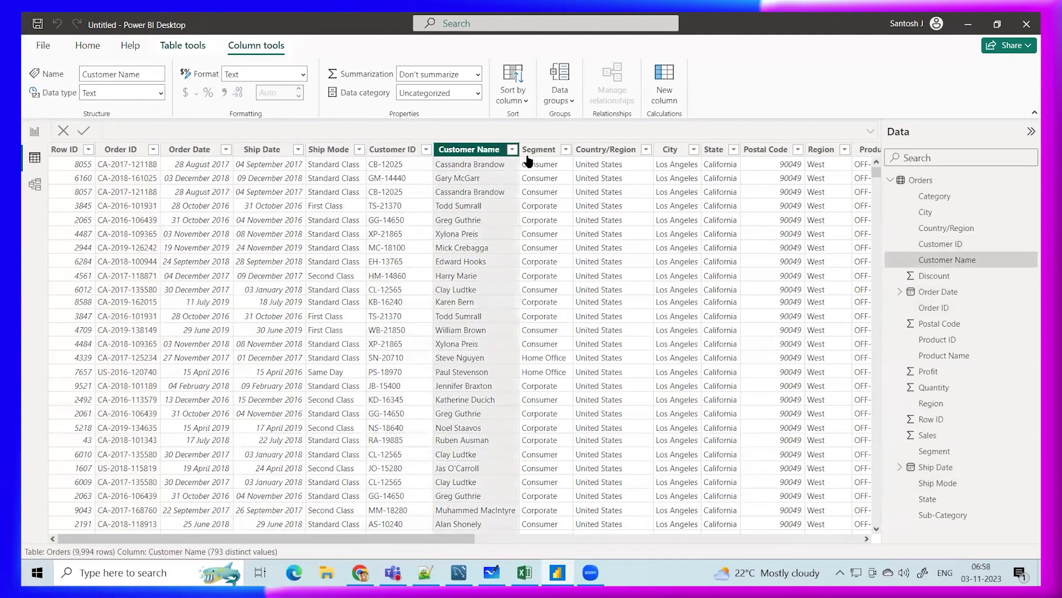
pyautogui.click(527, 161)
pyautogui.click(611, 162)
pyautogui.click(683, 163)
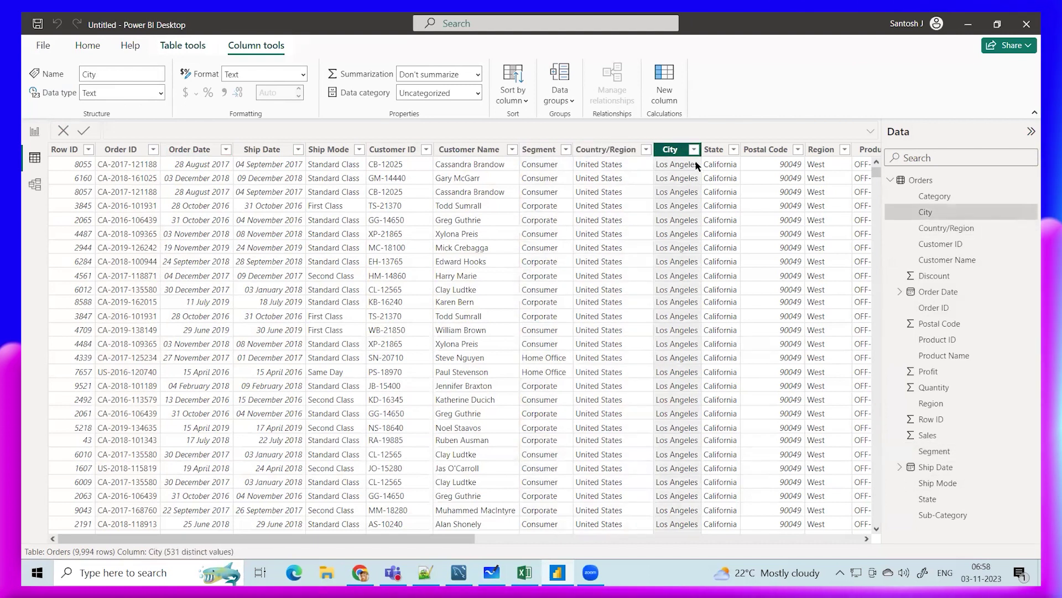
pyautogui.click(758, 149)
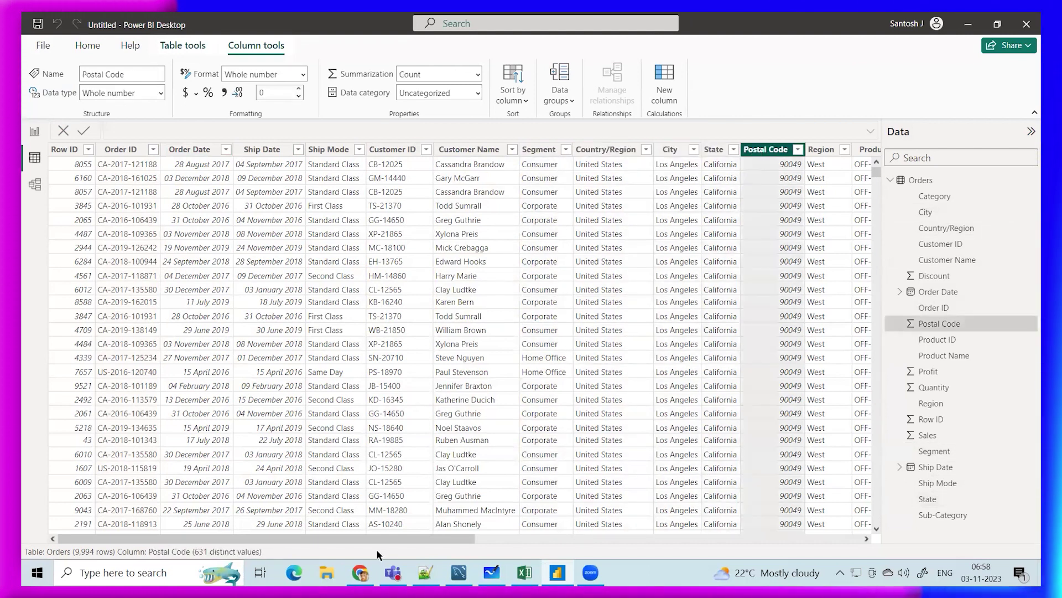
# Examine the remaining Orders columns from Region through Profit, select the Order ID column, and return to the report view
pyautogui.hscroll(3, 407, 540)
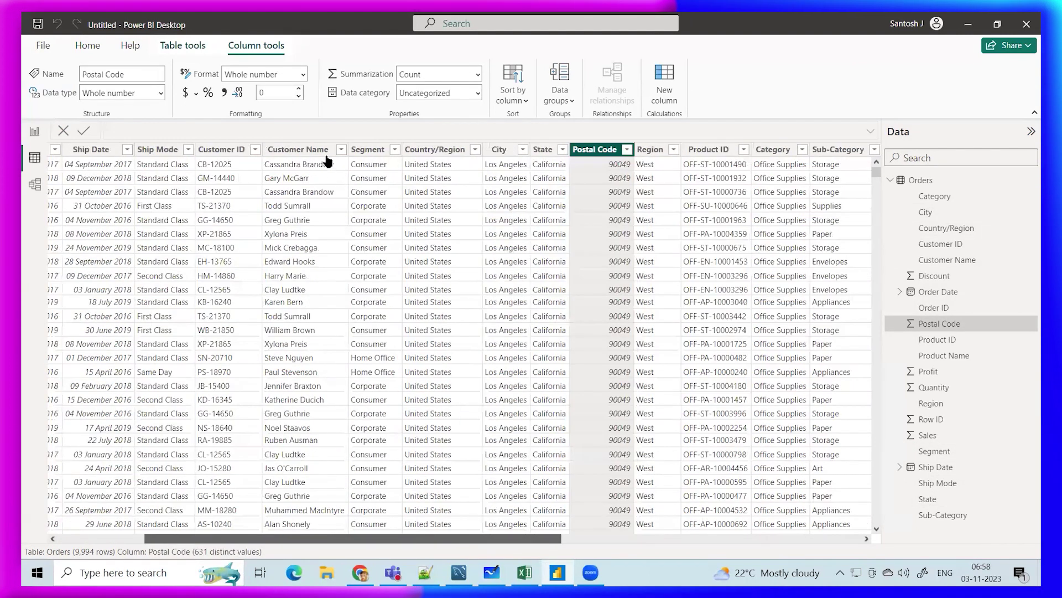
pyautogui.hscroll(3, 376, 177)
pyautogui.click(498, 150)
pyautogui.hscroll(3, 486, 182)
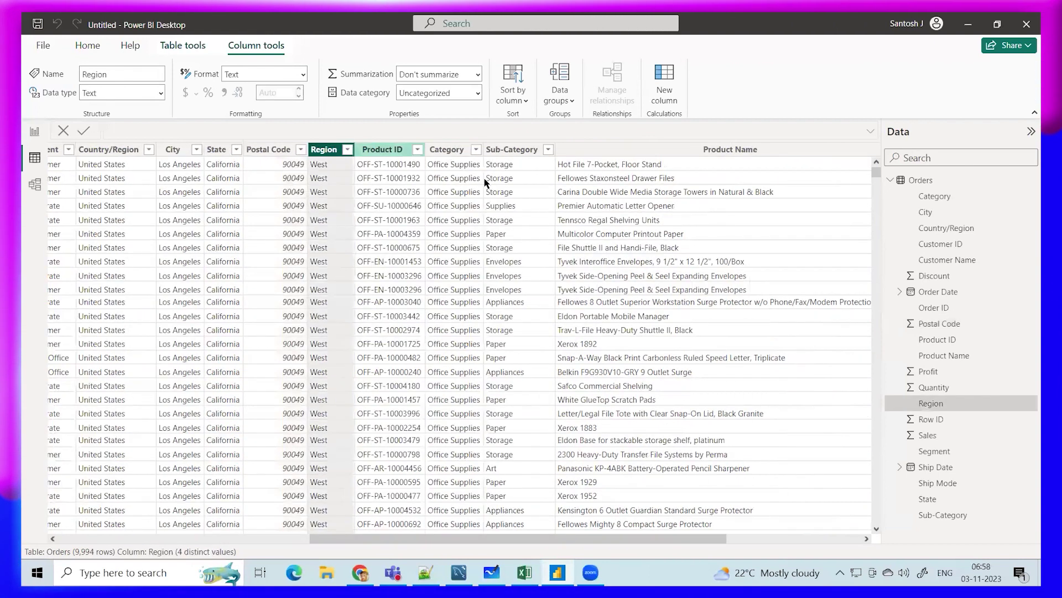
pyautogui.click(446, 149)
pyautogui.click(510, 150)
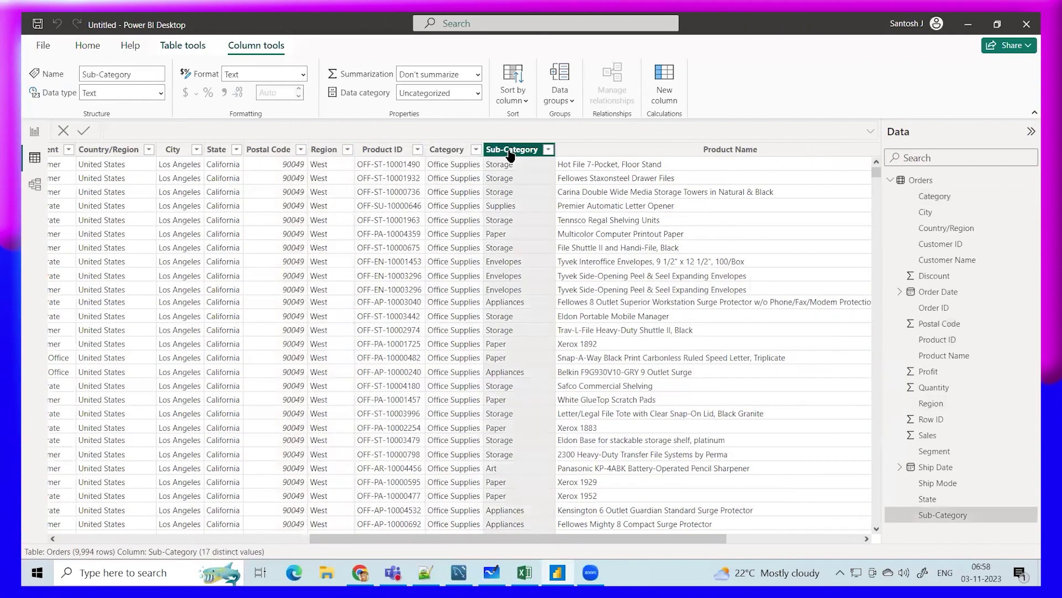
pyautogui.click(611, 149)
pyautogui.hscroll(3, 731, 493)
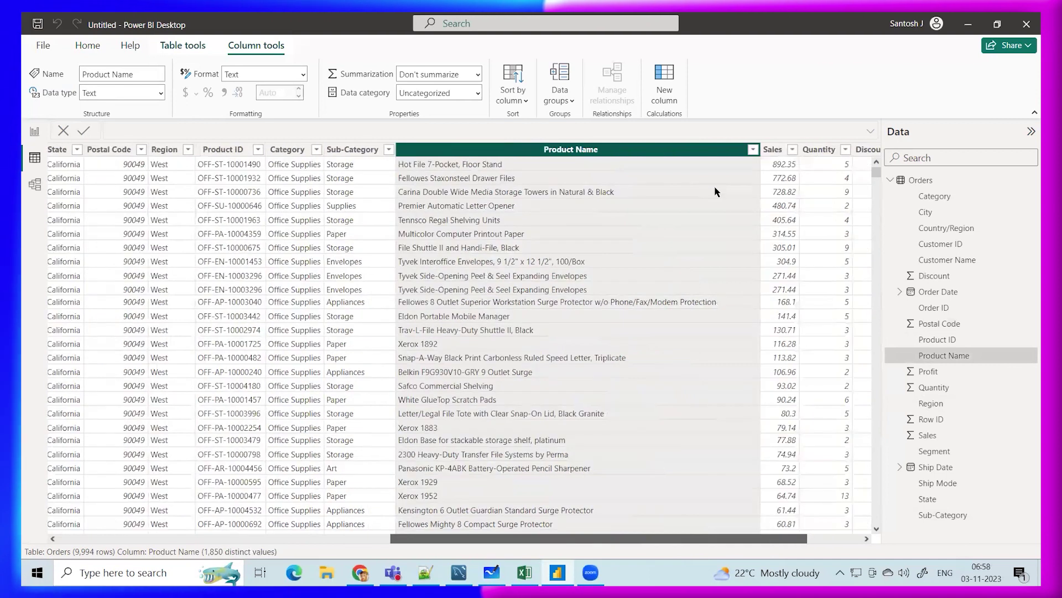
pyautogui.hscroll(3, 664, 354)
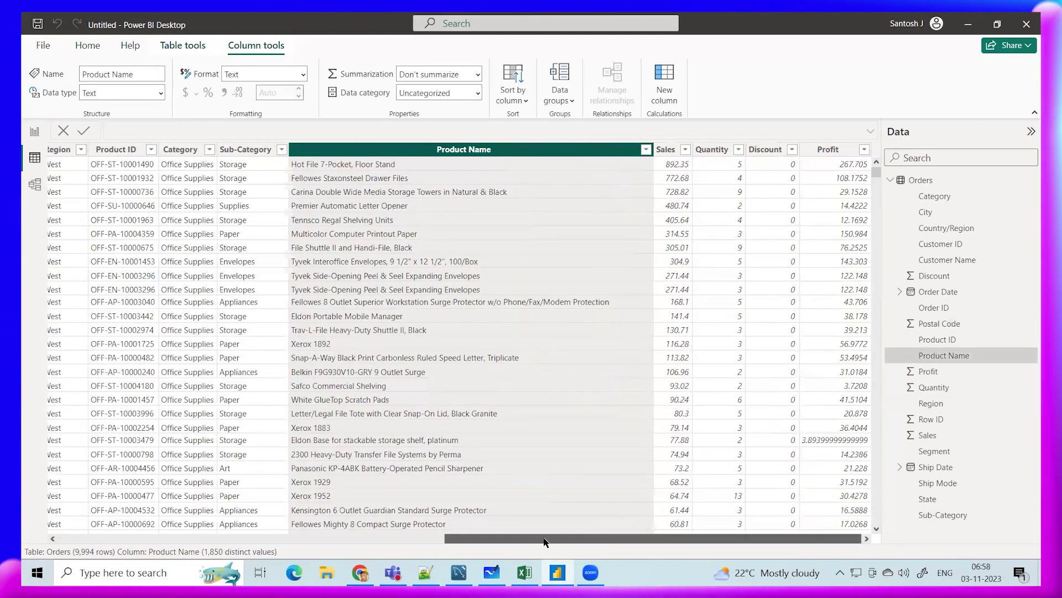
pyautogui.moveTo(545, 541); pyautogui.dragTo(158, 541)
pyautogui.click(120, 149)
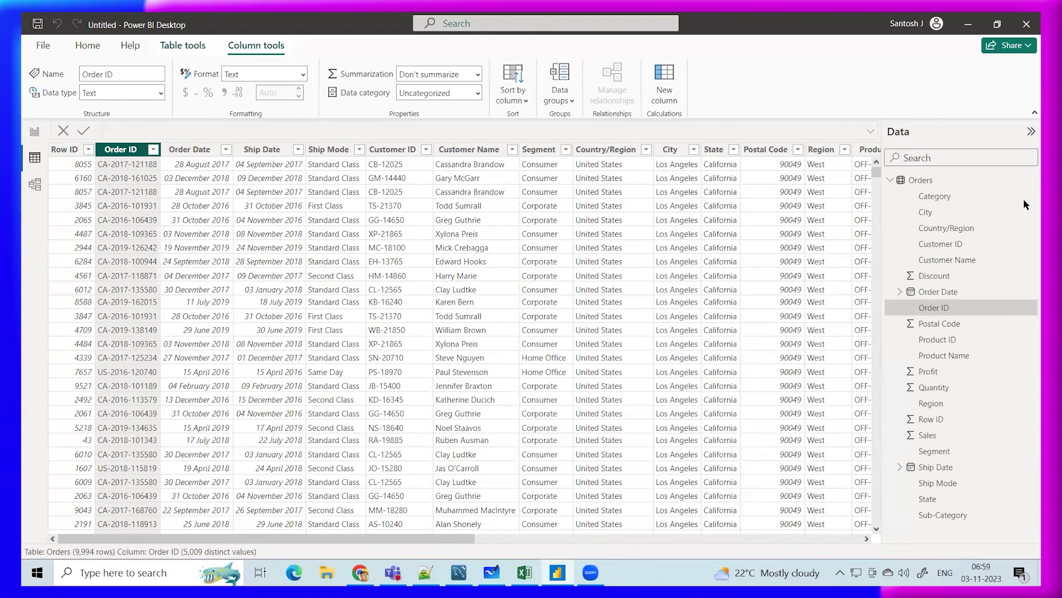
pyautogui.click(35, 134)
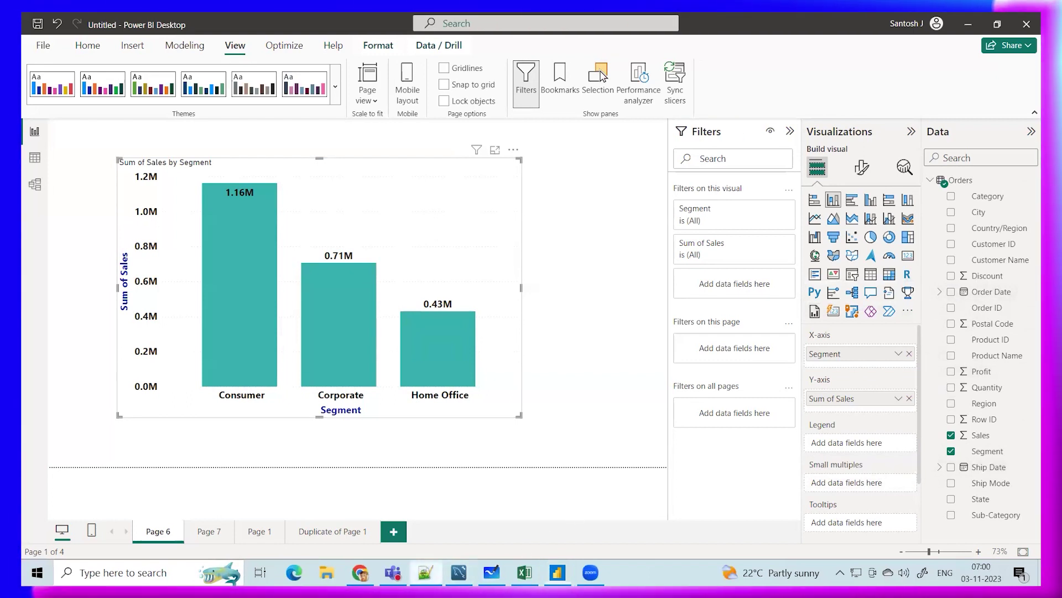
# Switch to Notepad++ and start a new note listing C, N and D on separate lines
pyautogui.hotkey('alt', 'Tab')
pyautogui.click(30, 49)
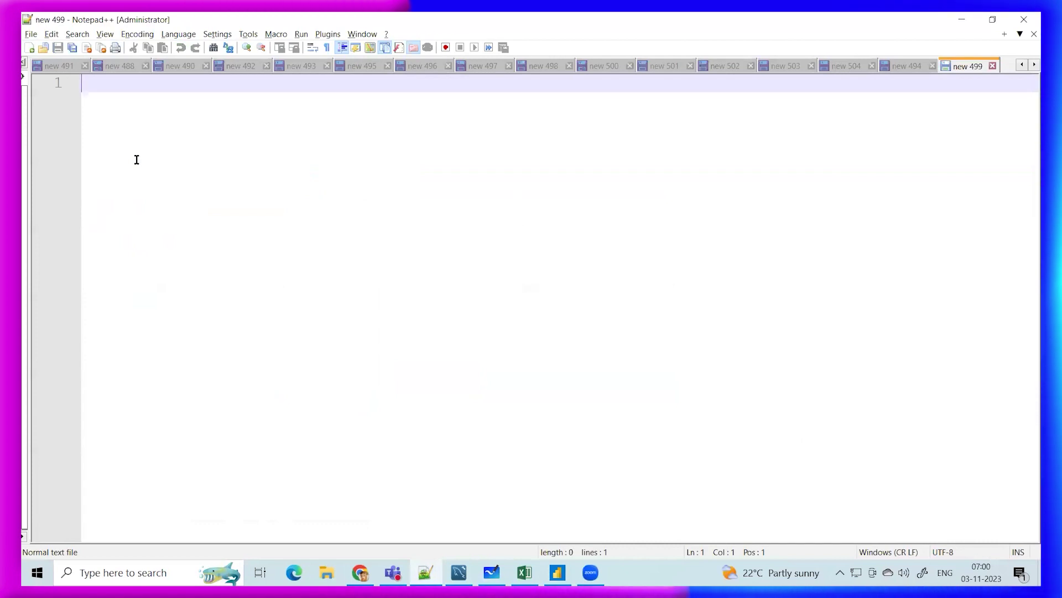
pyautogui.write('C')
pyautogui.press('Return')
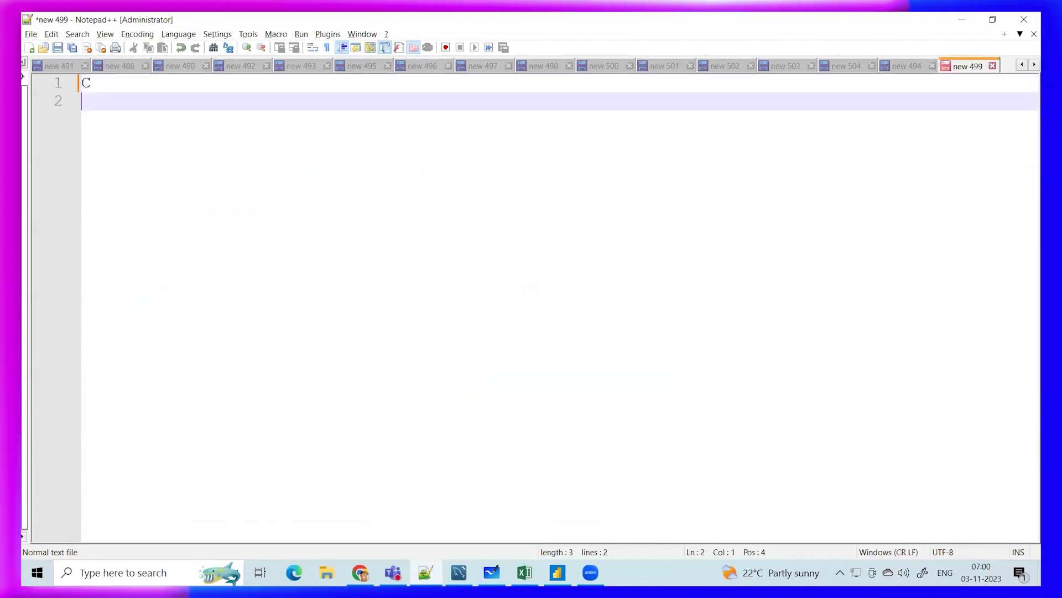
pyautogui.write('N')
pyautogui.press('Return')
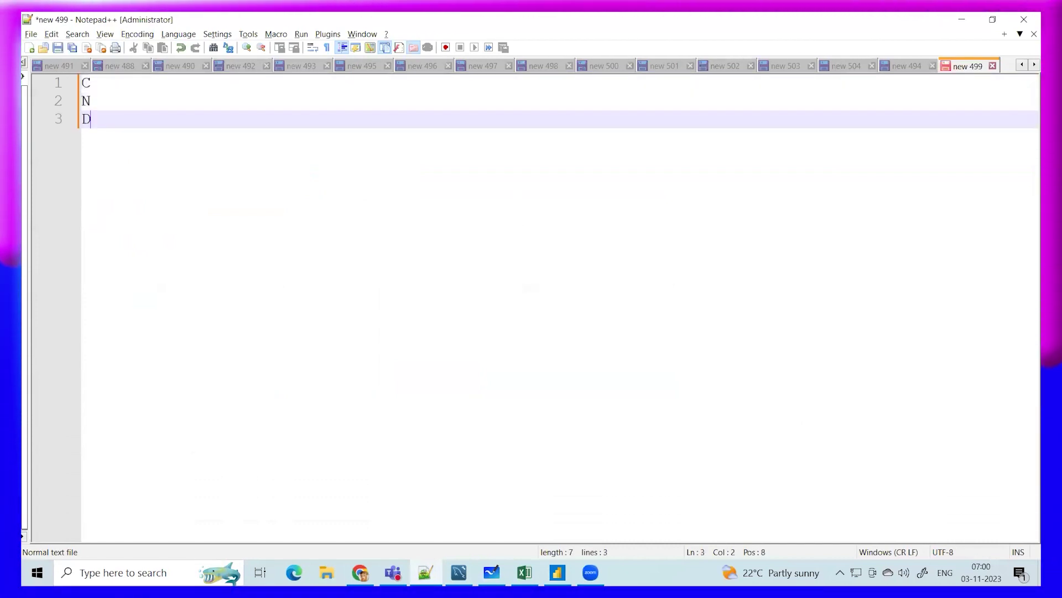
pyautogui.write('D')
pyautogui.press('Return')
pyautogui.press('Return')
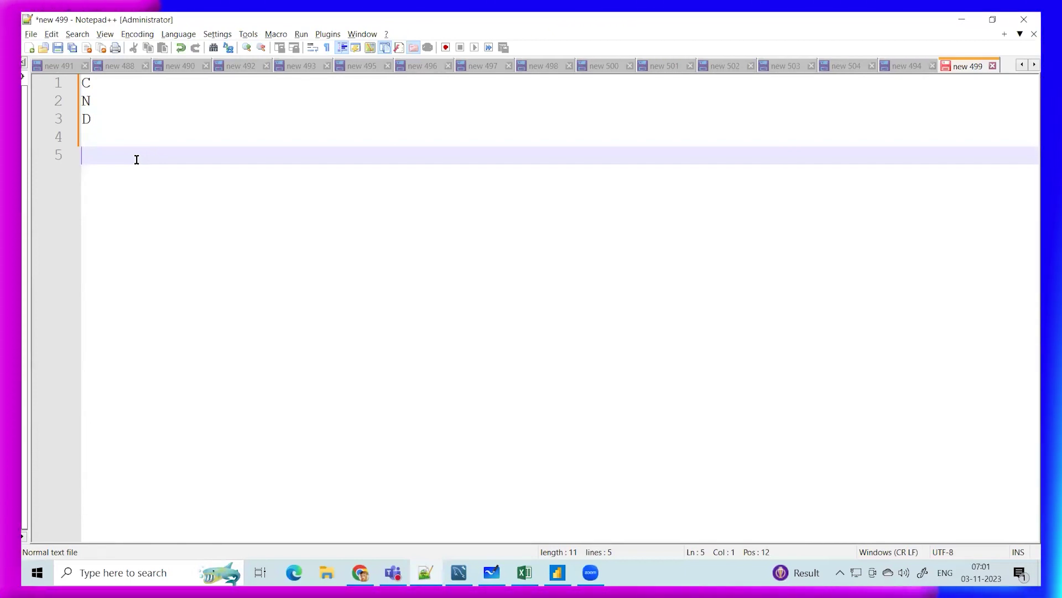
# Add a "formulas:" heading below the C, N, D list and start its first item with "1. COLUMN CHART -->"
pyautogui.write('formulas:')
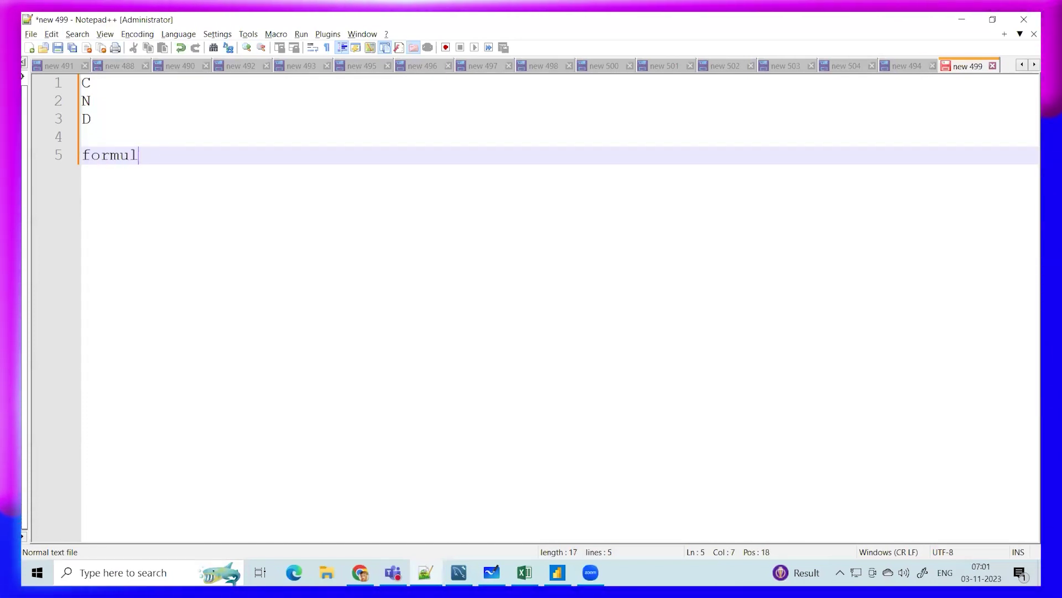
pyautogui.press('Return')
pyautogui.press('Return')
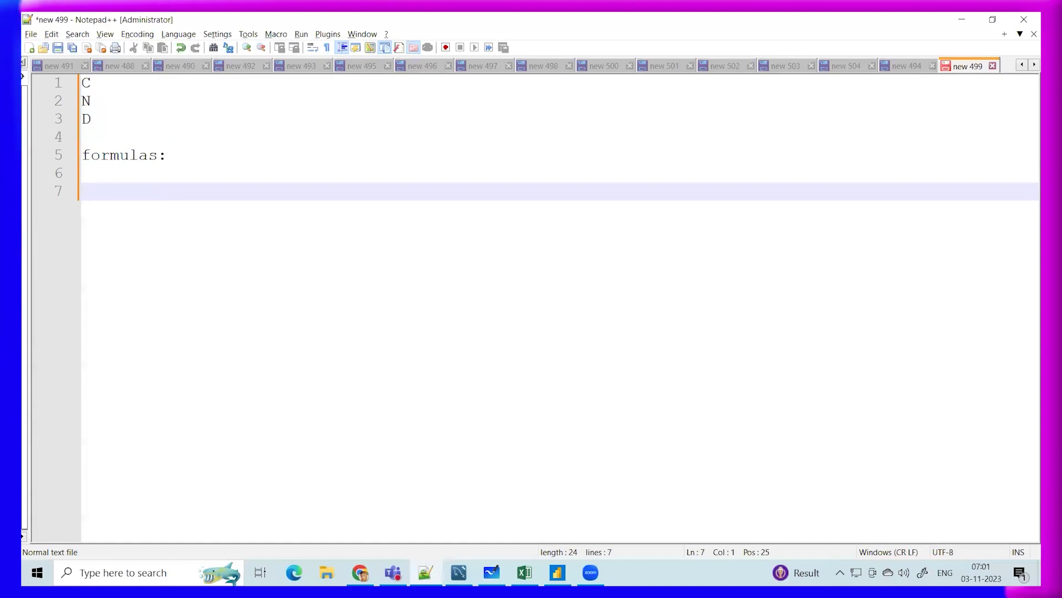
pyautogui.write('1. C')
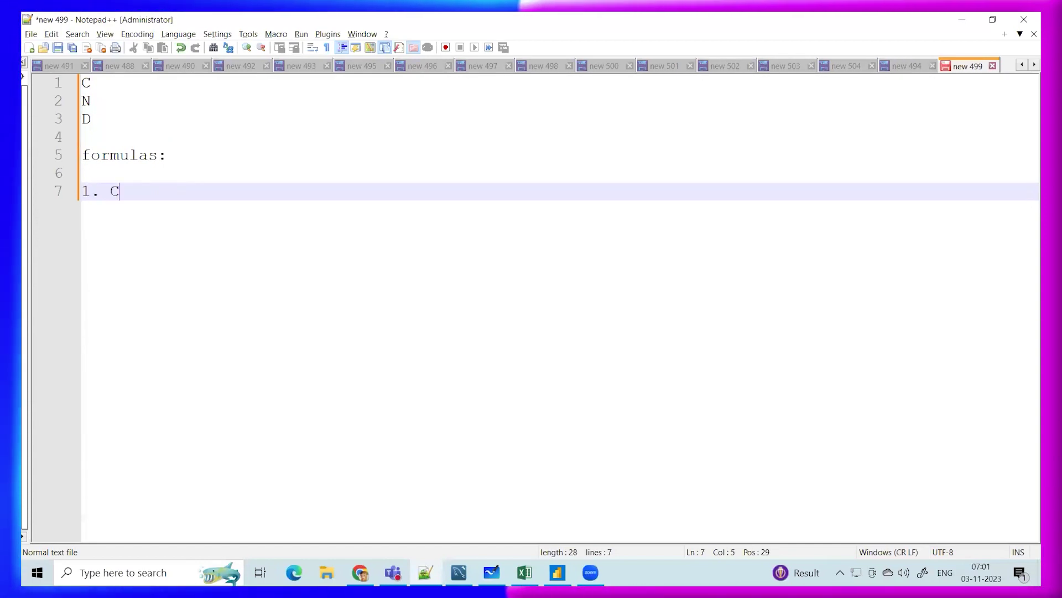
pyautogui.write('OLUMN CHART -->')
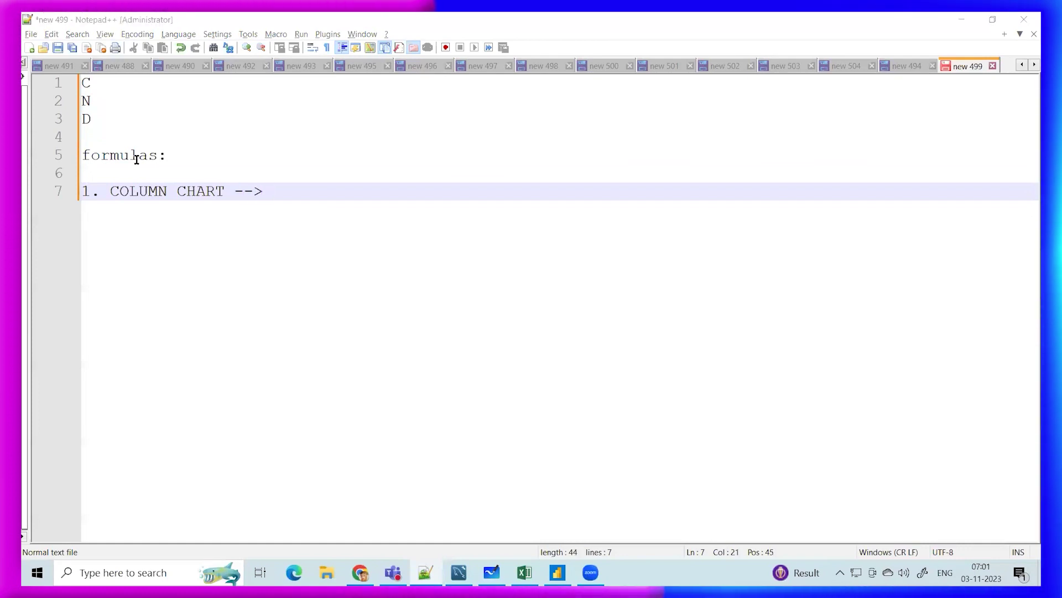
# Switch to Power BI, replace Segment with Profit on the Page 6 column chart's X-axis, and enlarge the chart down to the page edge
pyautogui.hotkey('alt', 'Tab')
pyautogui.click(265, 231)
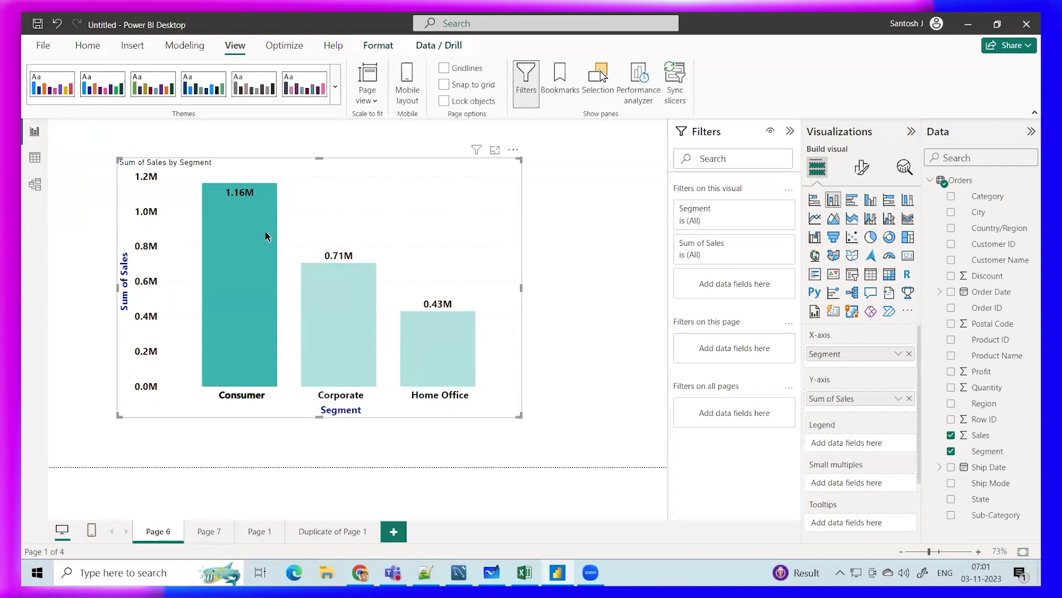
pyautogui.click(316, 275)
pyautogui.click(302, 268)
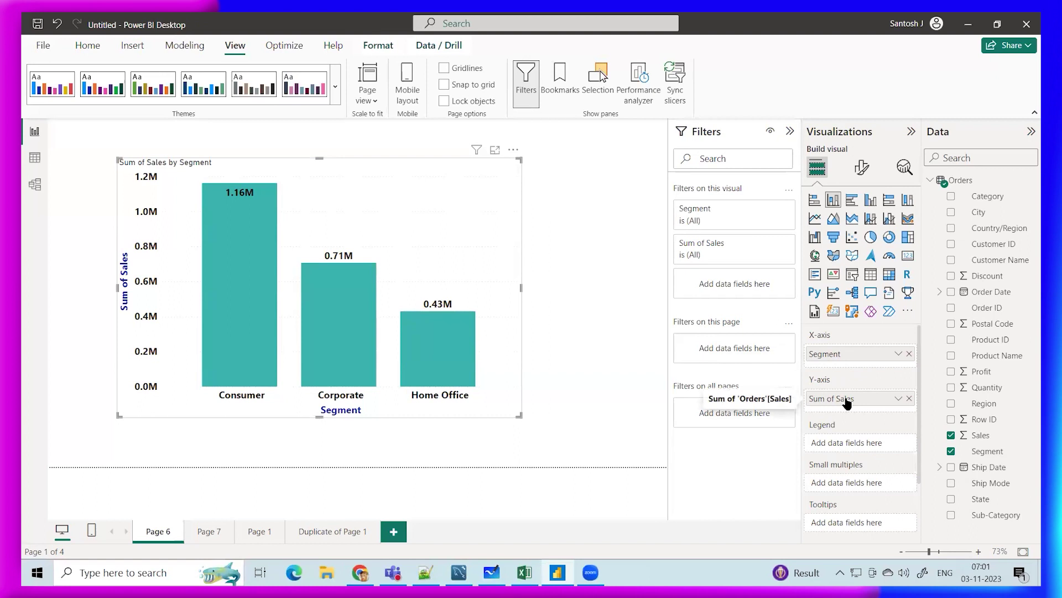
pyautogui.click(910, 355)
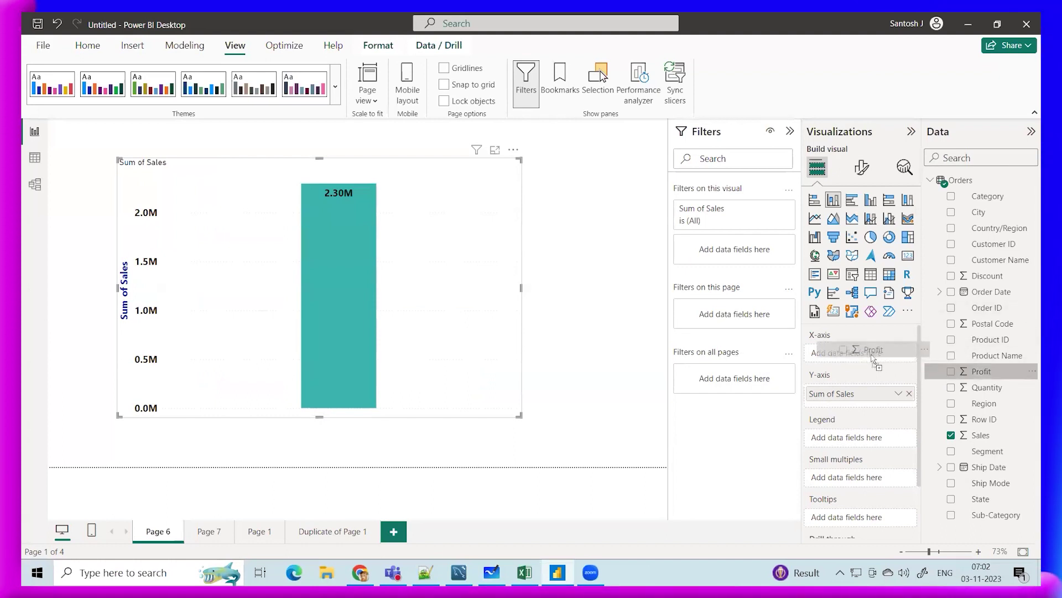
pyautogui.moveTo(870, 361); pyautogui.dragTo(870, 359)
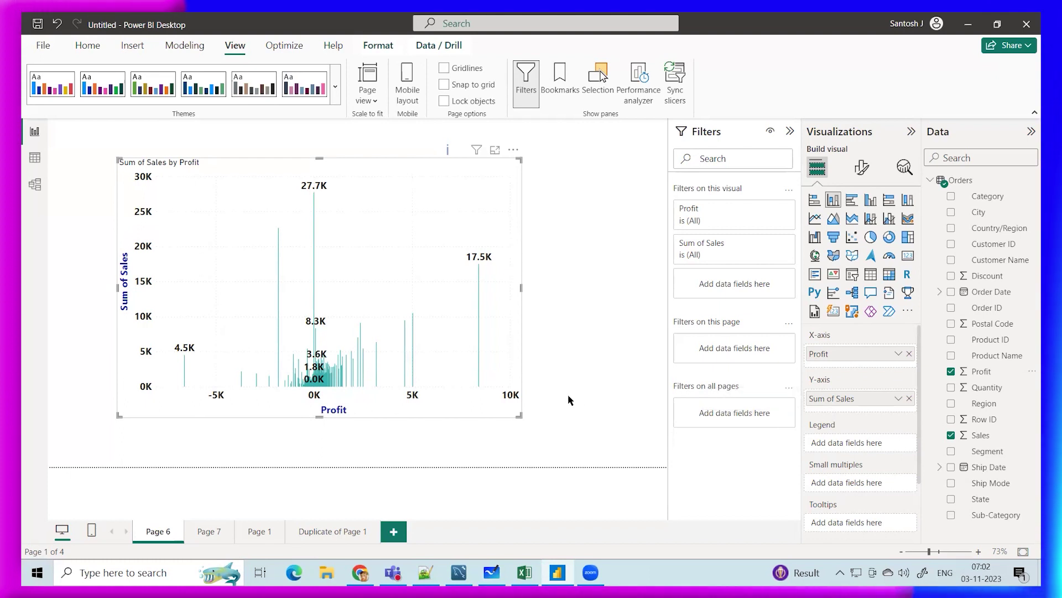
pyautogui.moveTo(521, 410); pyautogui.dragTo(617, 466)
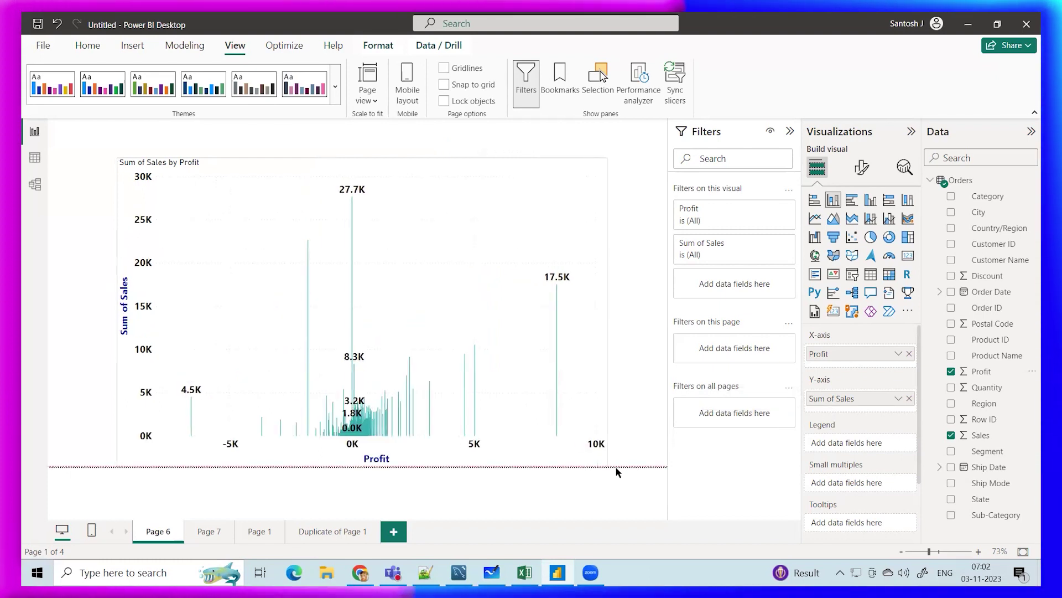
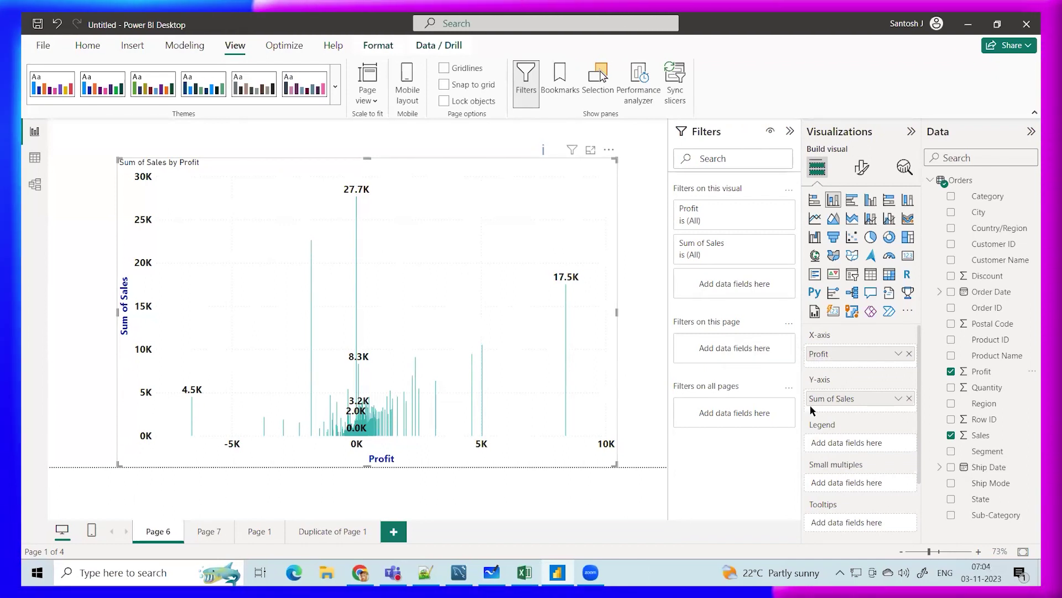
# Switch to Notepad++ and append "UNFIT (1N + 1N)" to the COLUMN CHART line
pyautogui.hotkey('alt', 'Tab')
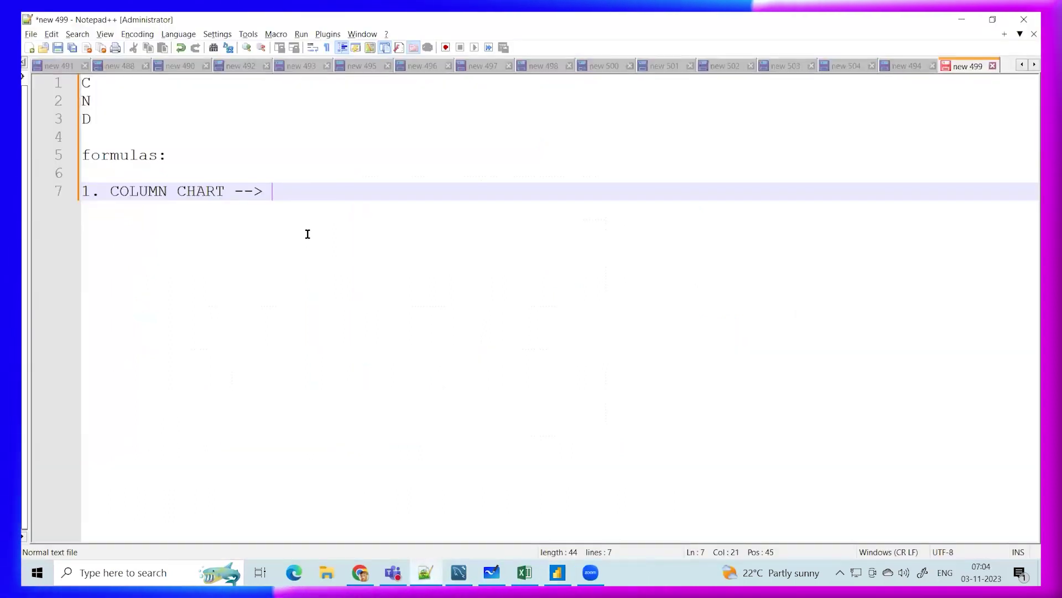
pyautogui.write('U')
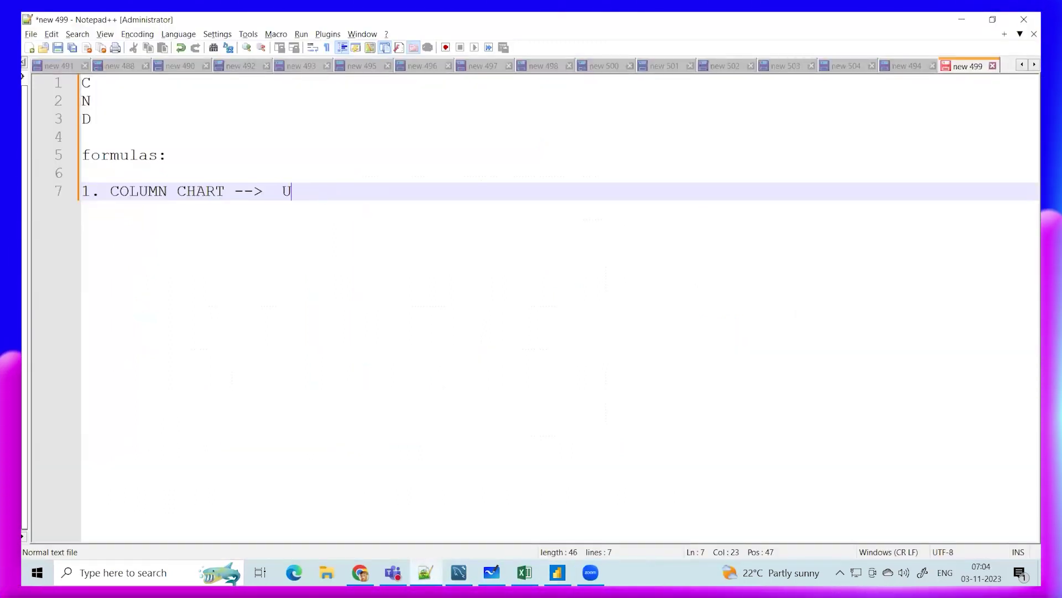
pyautogui.write('NI')
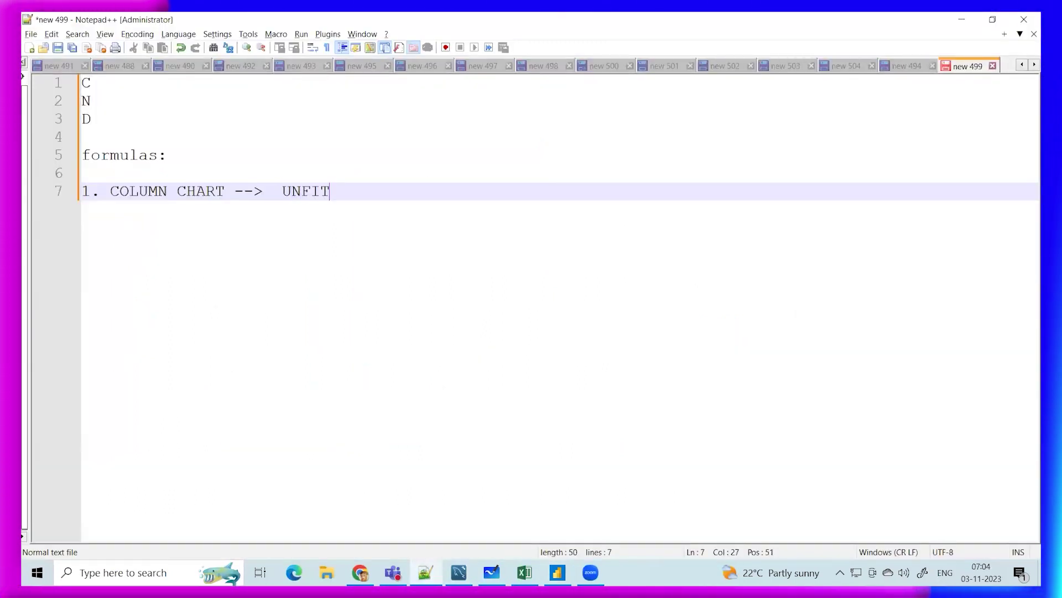
pyautogui.write('IT (1')
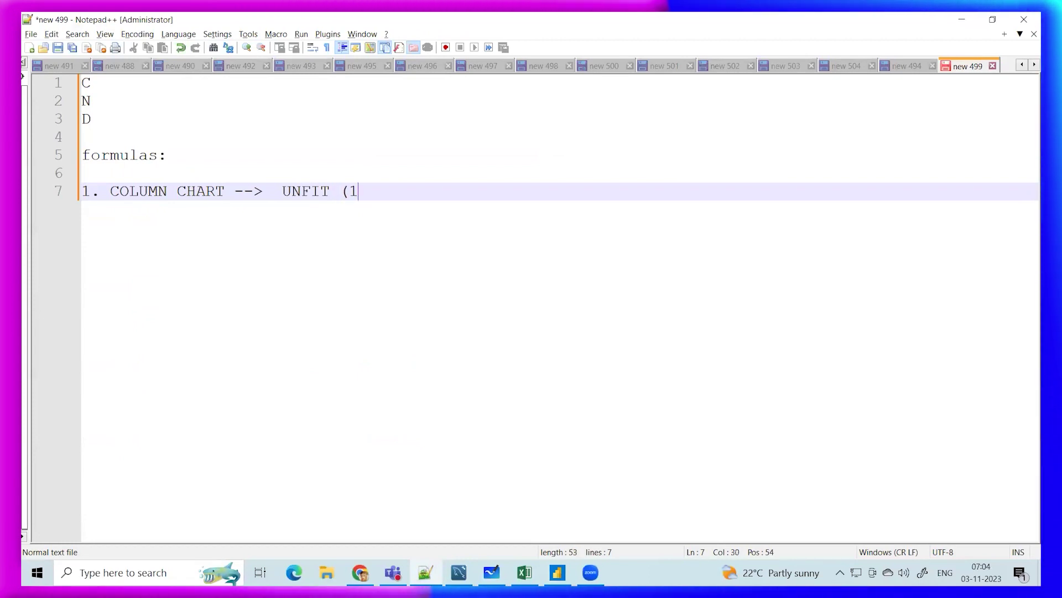
pyautogui.write('N + 1N')
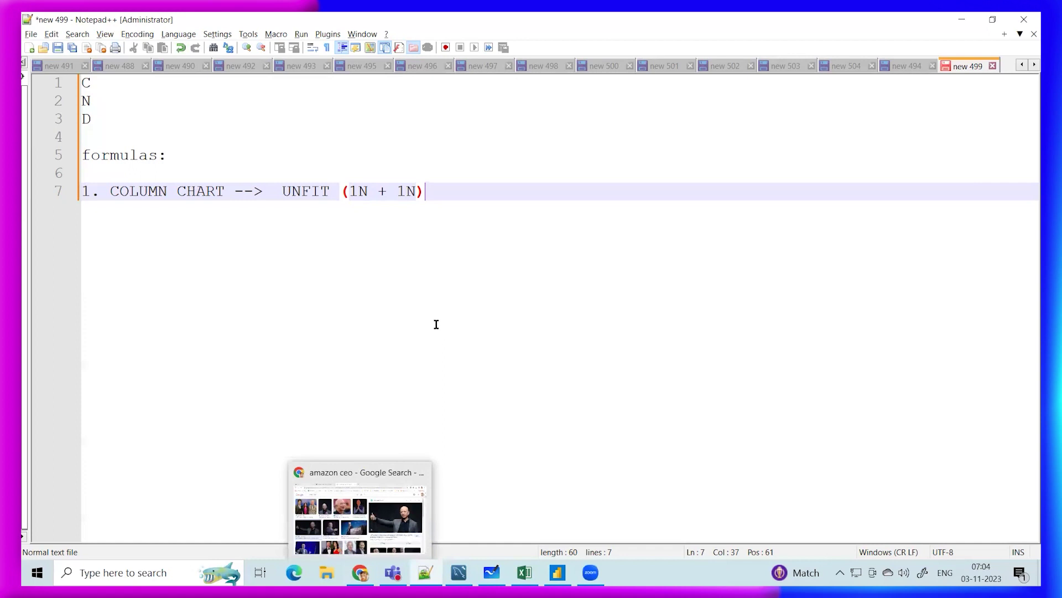
# Switch to Power BI and replace Profit with Category on the sales column chart's X-axis
pyautogui.hotkey('alt', 'Tab')
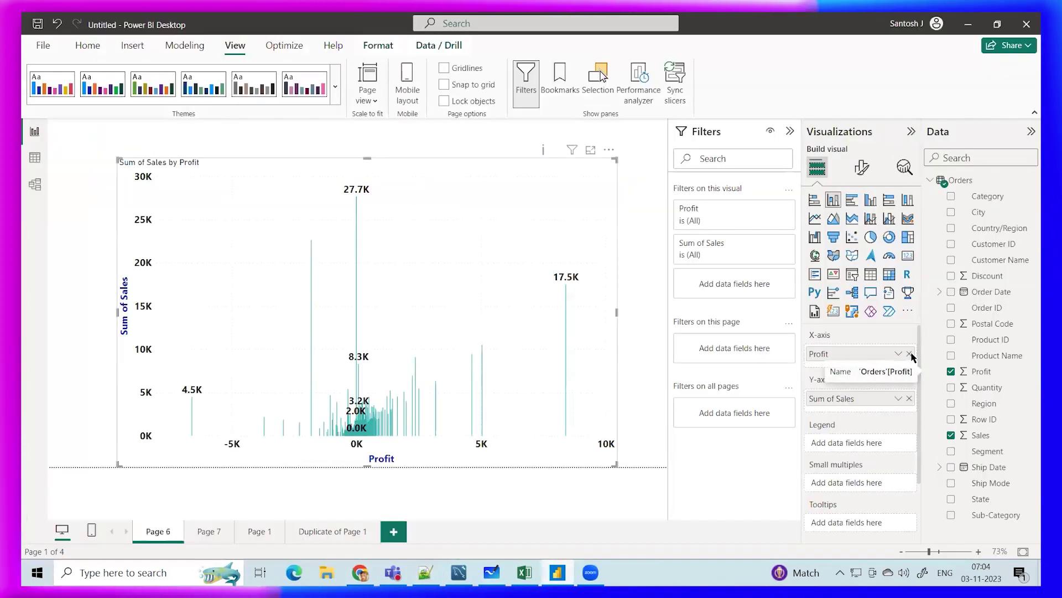
pyautogui.click(909, 353)
pyautogui.moveTo(988, 197); pyautogui.dragTo(867, 361)
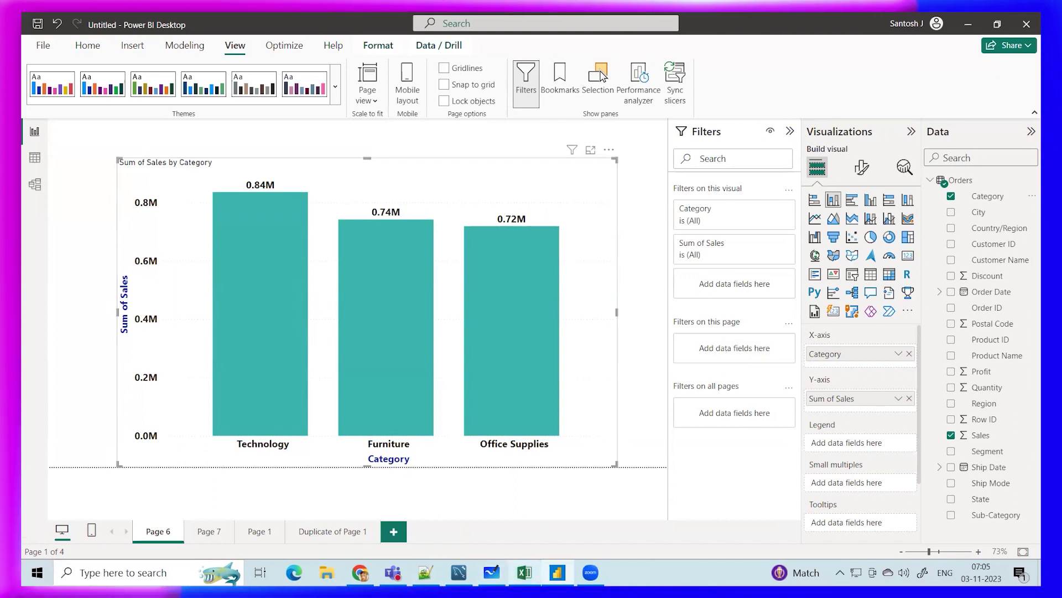
# Switch to Notepad++ and insert "FIT (1C + 1N)" before UNFIT on the COLUMN CHART line, with wide spacing between them
pyautogui.click(426, 573)
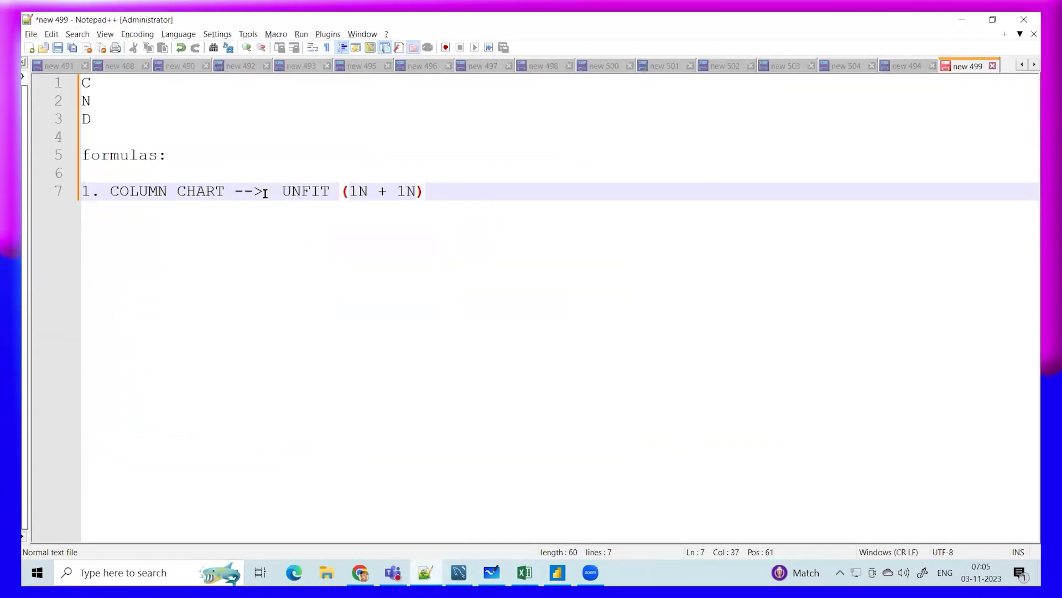
pyautogui.write('IT ')
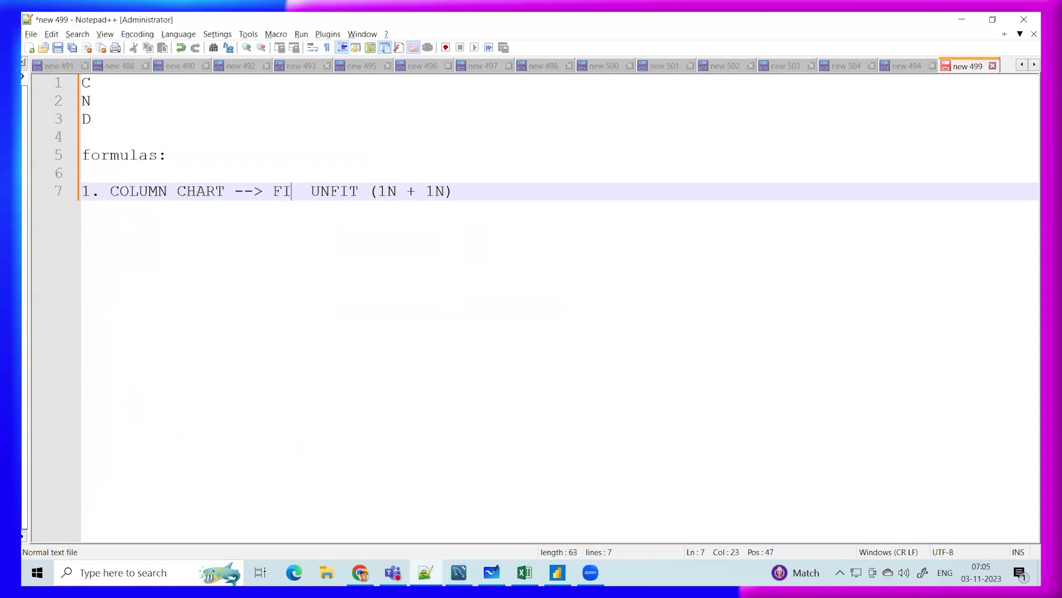
pyautogui.write('(1C +')
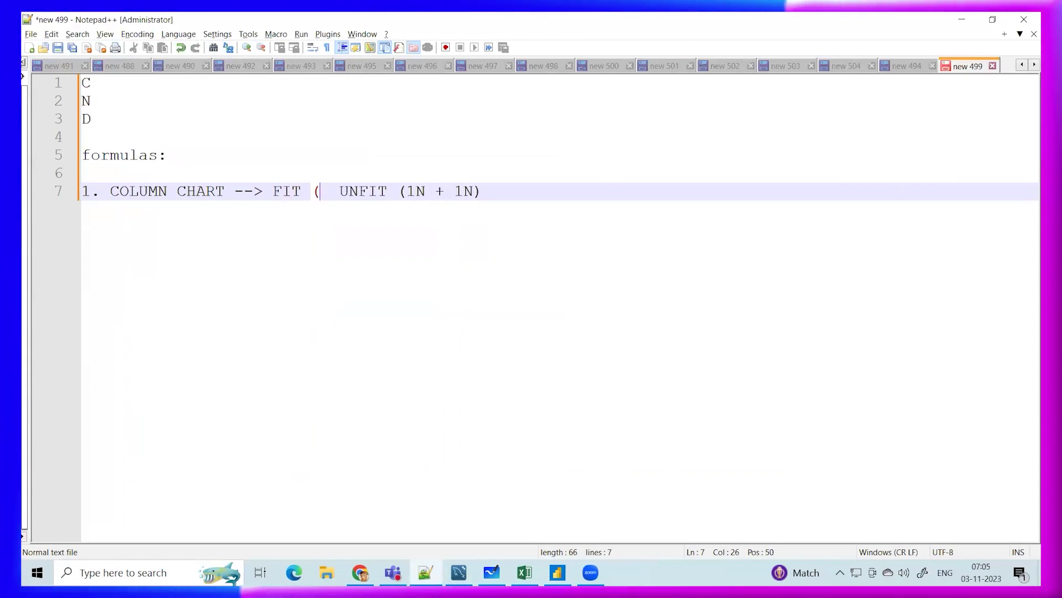
pyautogui.write(' 1N)')
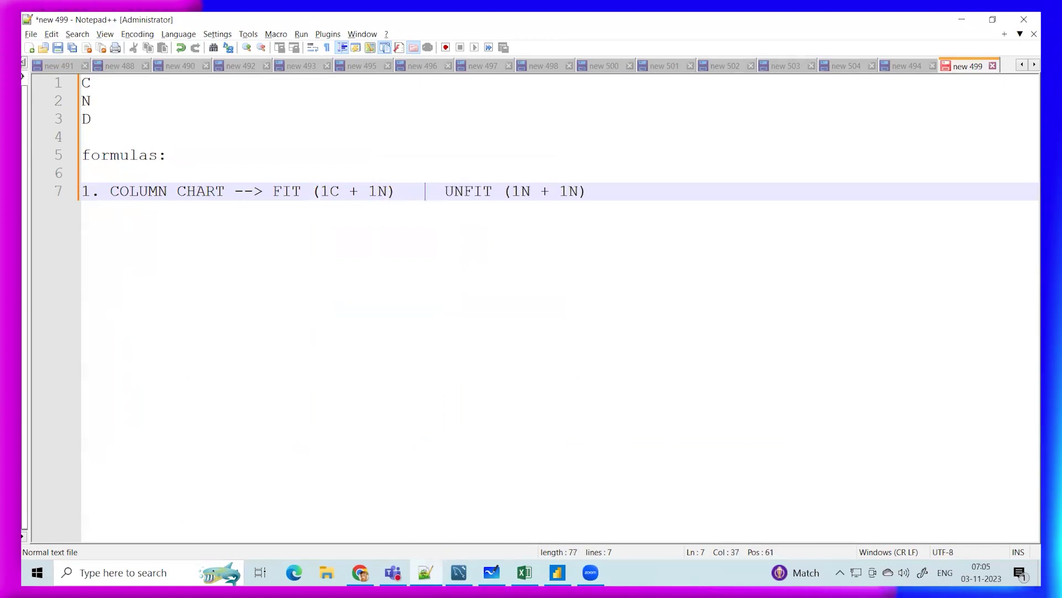
pyautogui.click(395, 191)
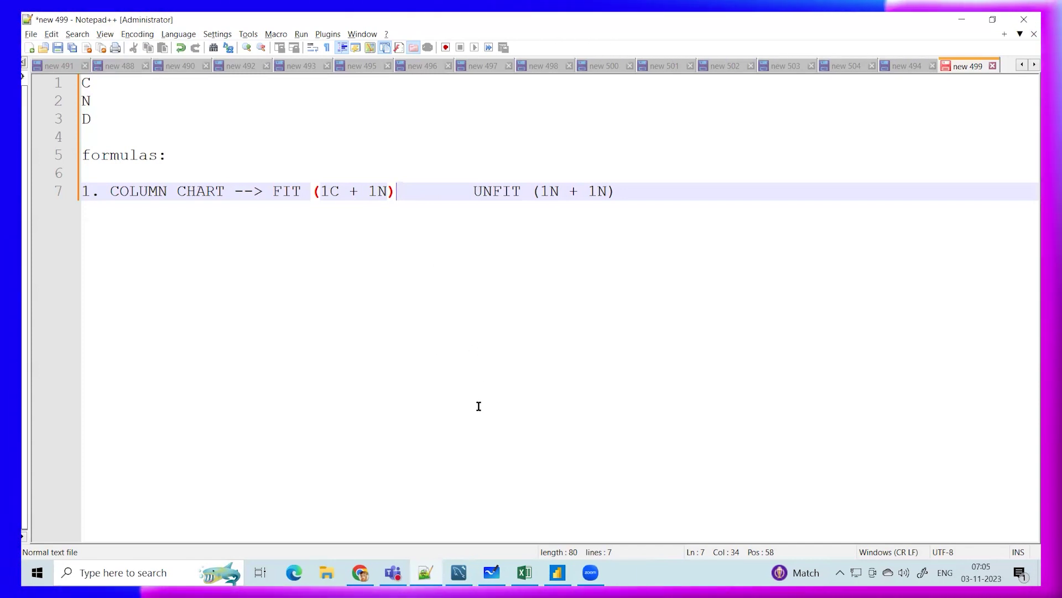
# Switch to Power BI and replace Category with Region on the sales column chart's X-axis
pyautogui.click(557, 573)
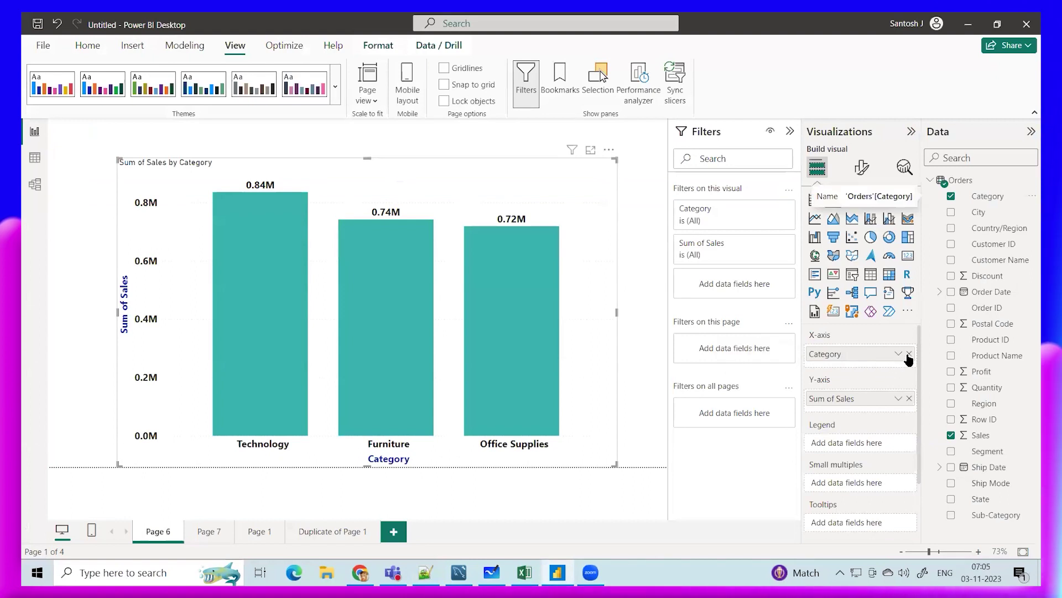
pyautogui.click(908, 355)
pyautogui.moveTo(984, 403); pyautogui.dragTo(829, 354)
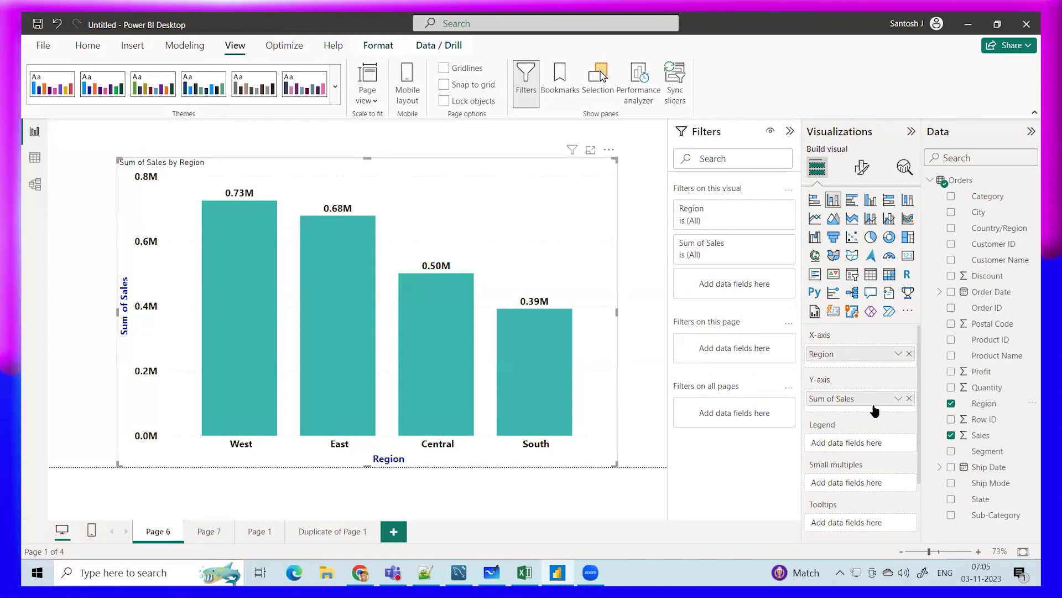
# Try Segment and Ship Mode in turn on the sales column chart's X-axis in place of Region
pyautogui.click(910, 355)
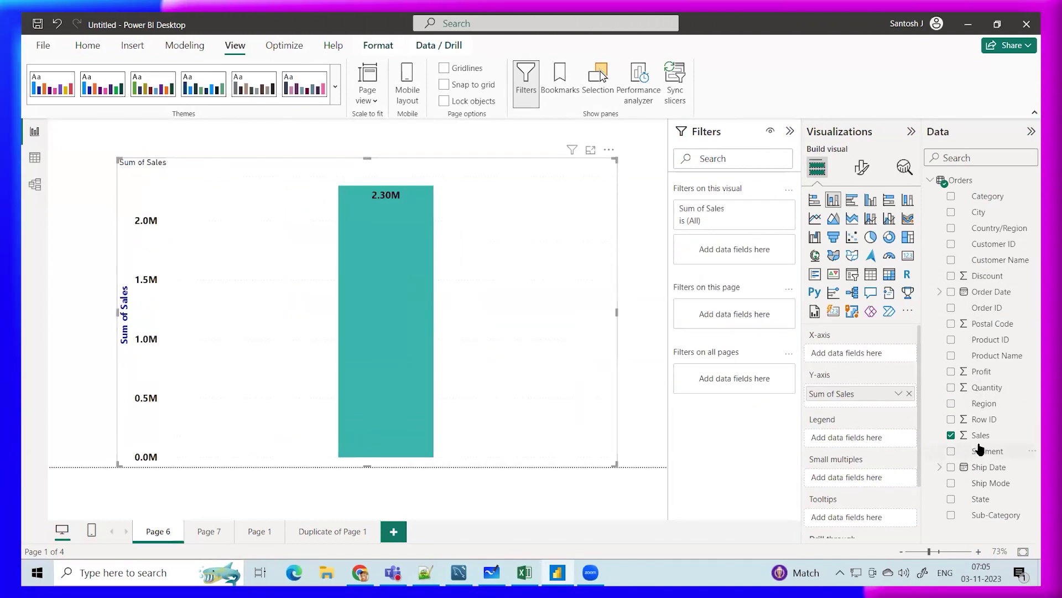
pyautogui.moveTo(984, 455); pyautogui.dragTo(862, 357)
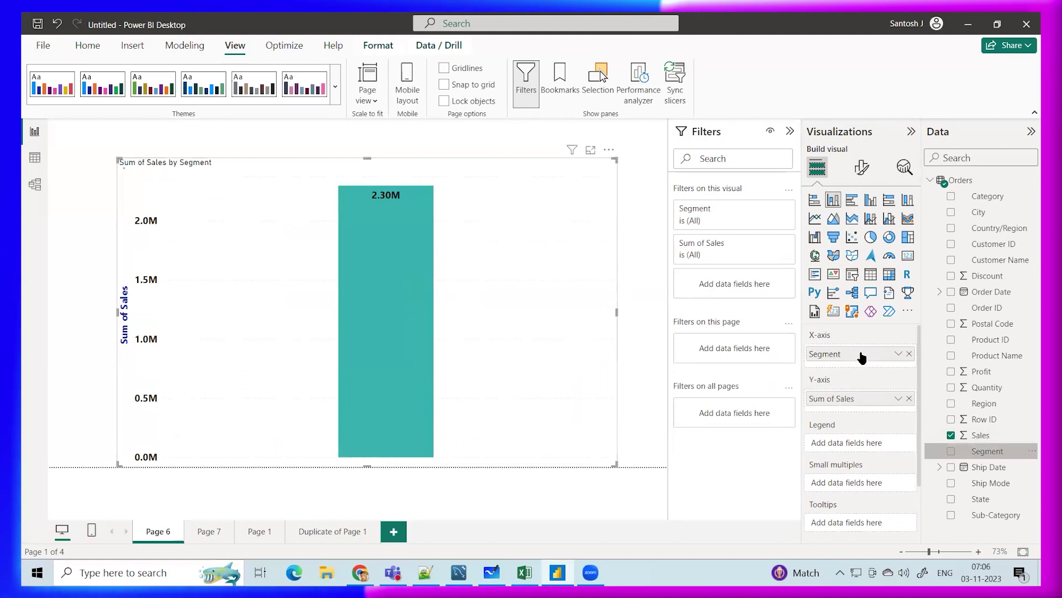
pyautogui.click(909, 355)
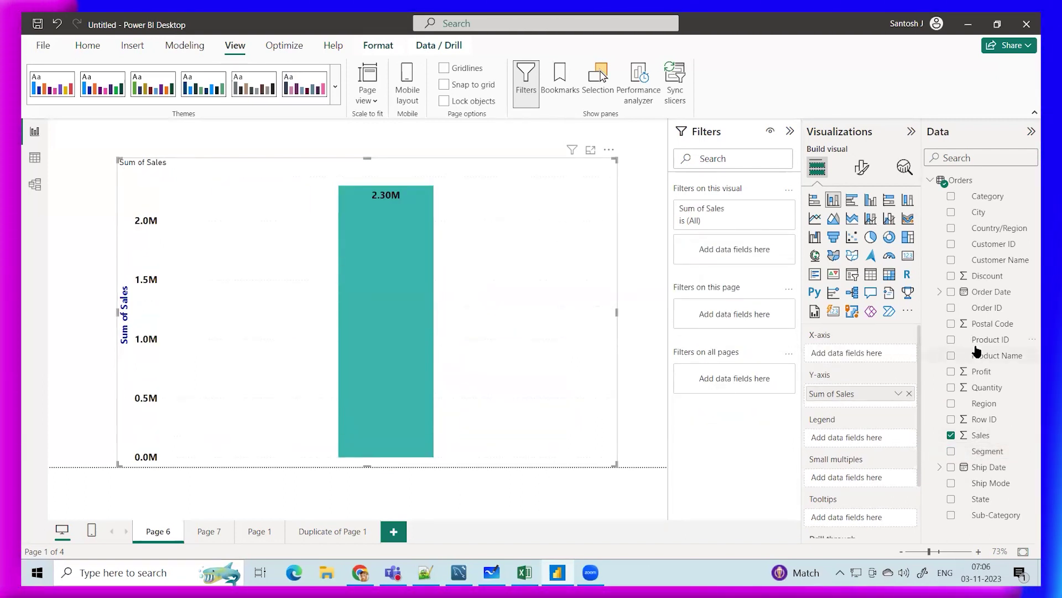
pyautogui.moveTo(983, 487); pyautogui.dragTo(861, 354)
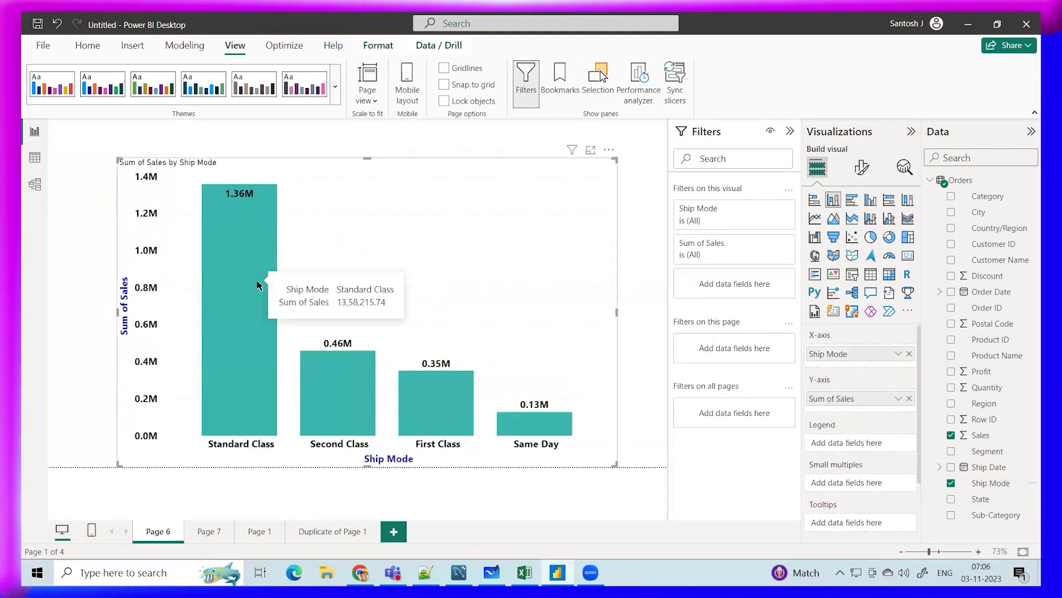
# Put Category on the column chart's X-axis and replace Sales on the Y-axis with Profit, ending with Quantity
pyautogui.click(909, 354)
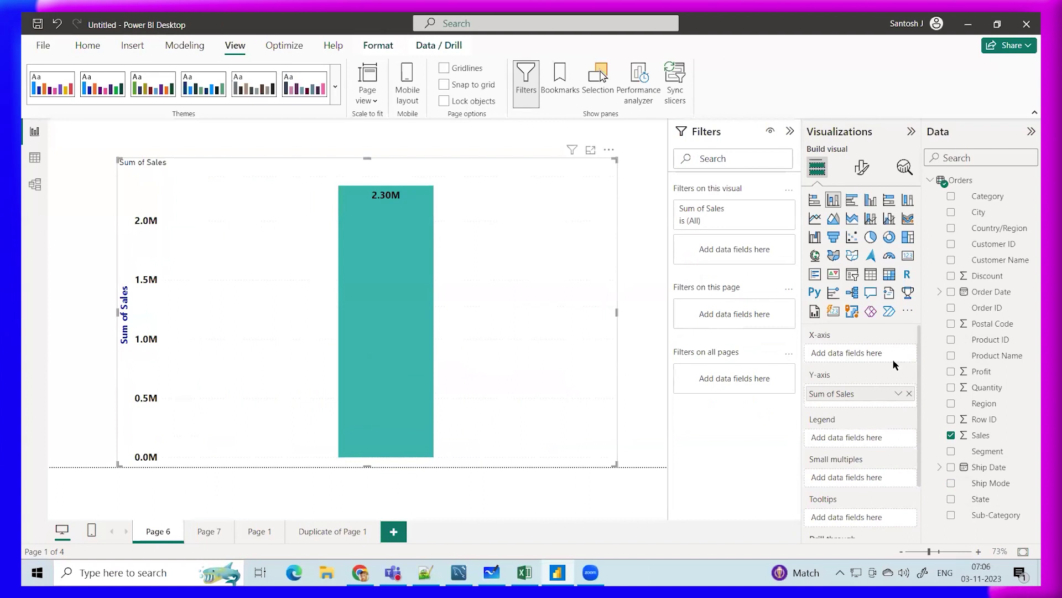
pyautogui.moveTo(906, 292); pyautogui.dragTo(852, 354)
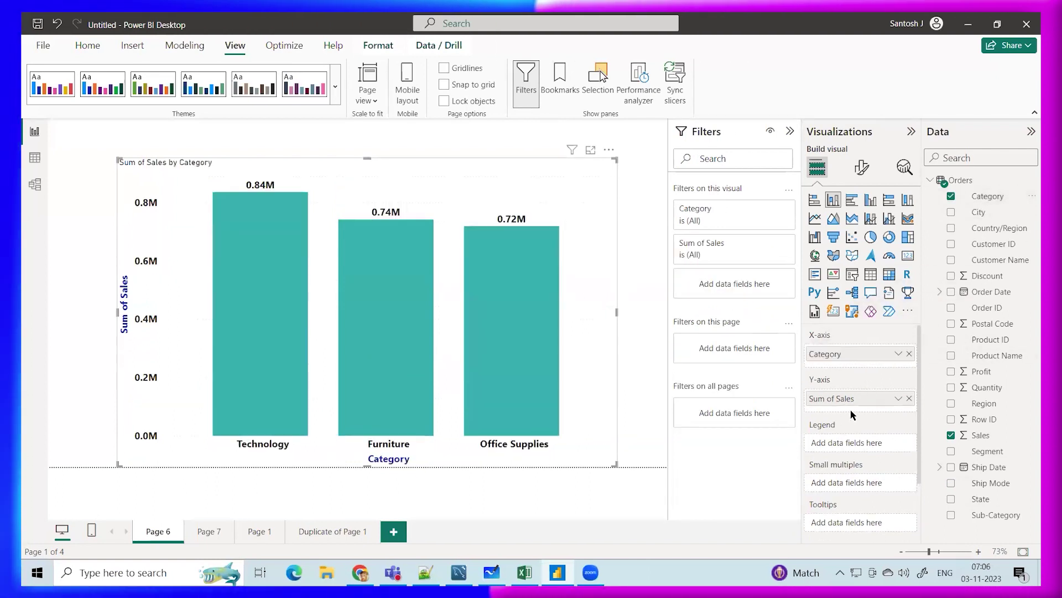
pyautogui.click(910, 398)
pyautogui.moveTo(981, 372); pyautogui.dragTo(863, 405)
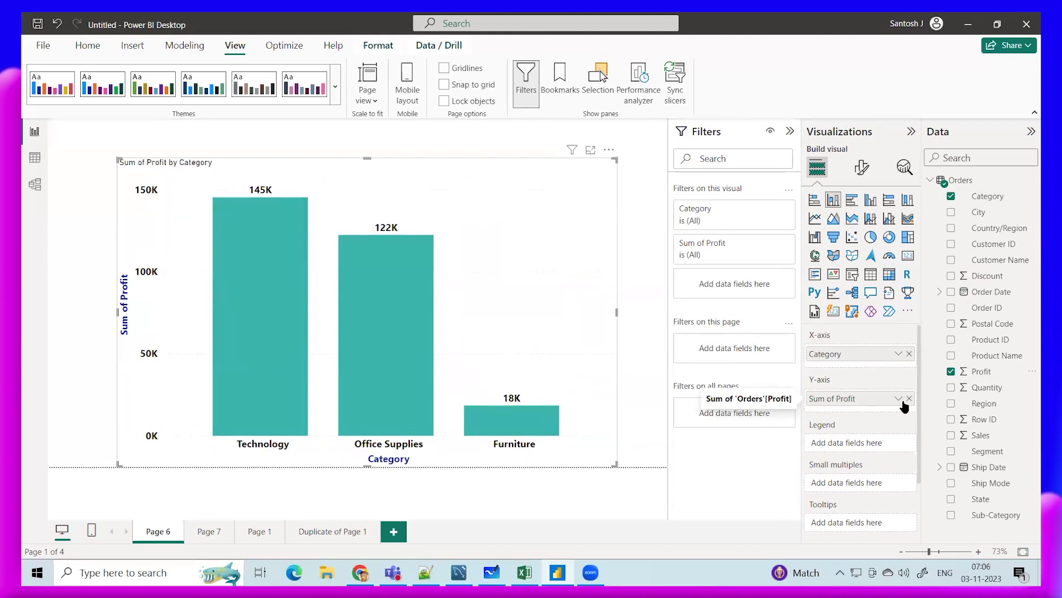
pyautogui.click(952, 371)
pyautogui.moveTo(987, 387); pyautogui.dragTo(852, 398)
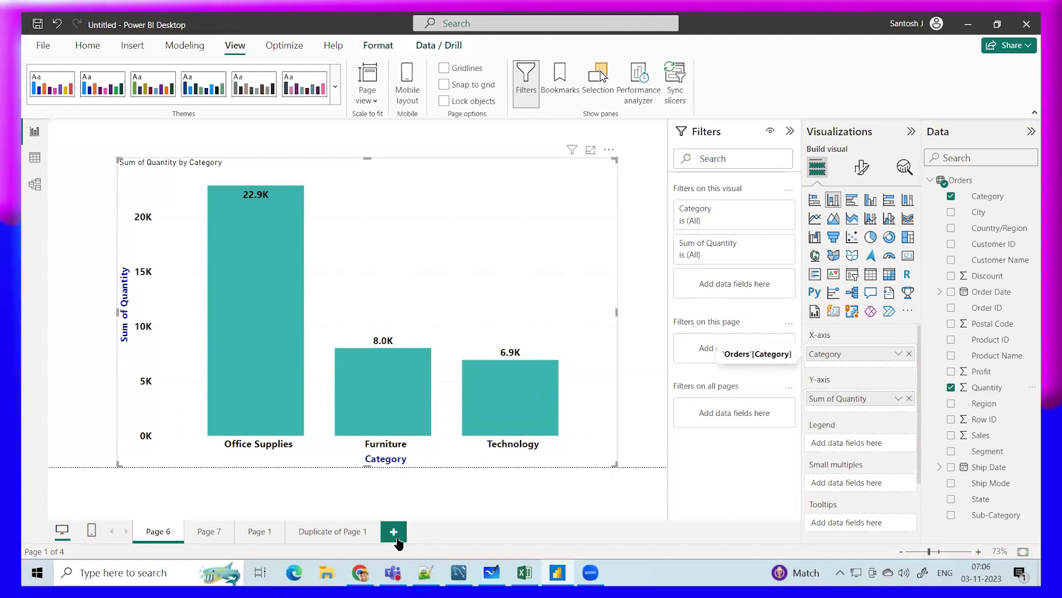
# Switch to Notepad++ and examine the terms in the FIT and UNFIT formulas on the COLUMN CHART line
pyautogui.hotkey('alt', 'Tab')
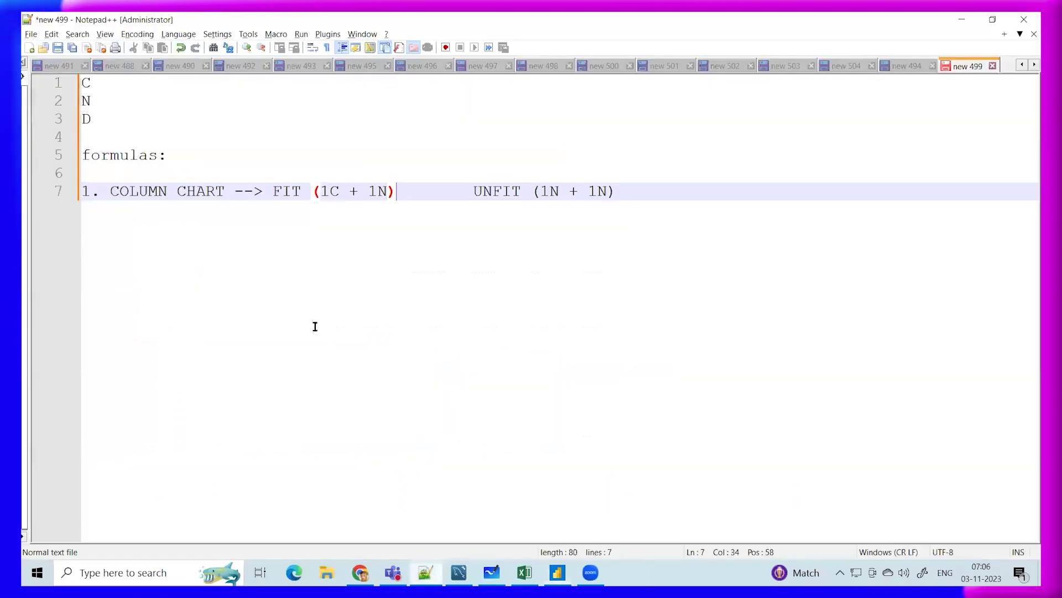
pyautogui.doubleClick(336, 192)
pyautogui.doubleClick(370, 191)
pyautogui.click(375, 220)
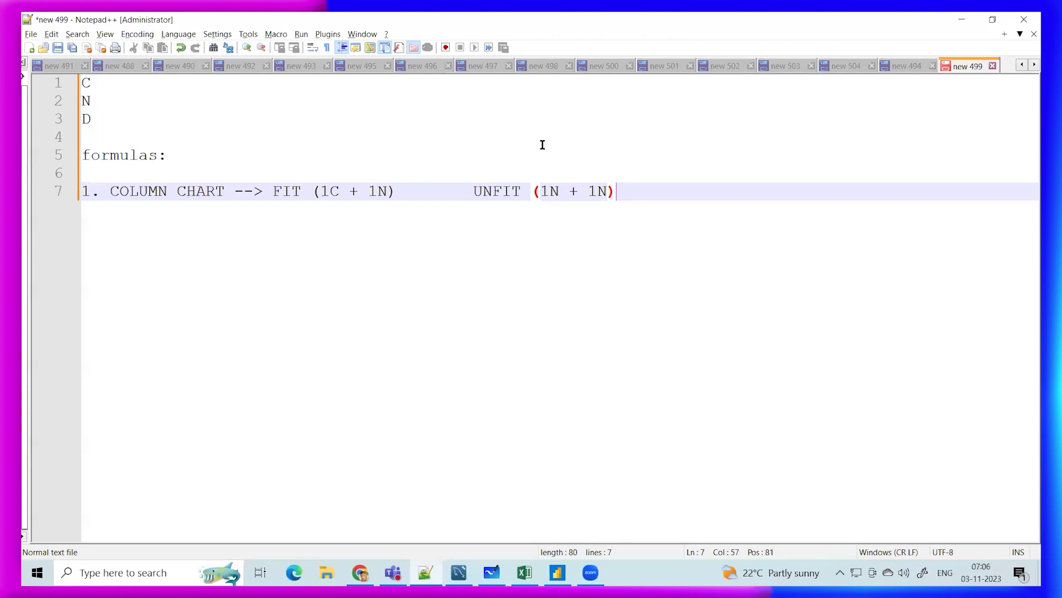
pyautogui.doubleClick(549, 192)
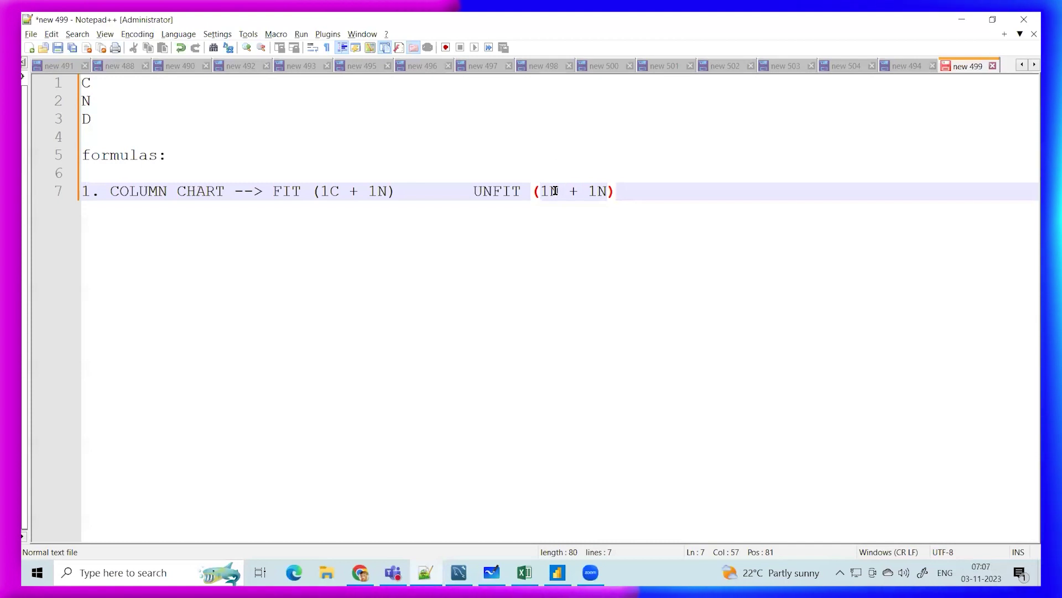
pyautogui.doubleClick(330, 192)
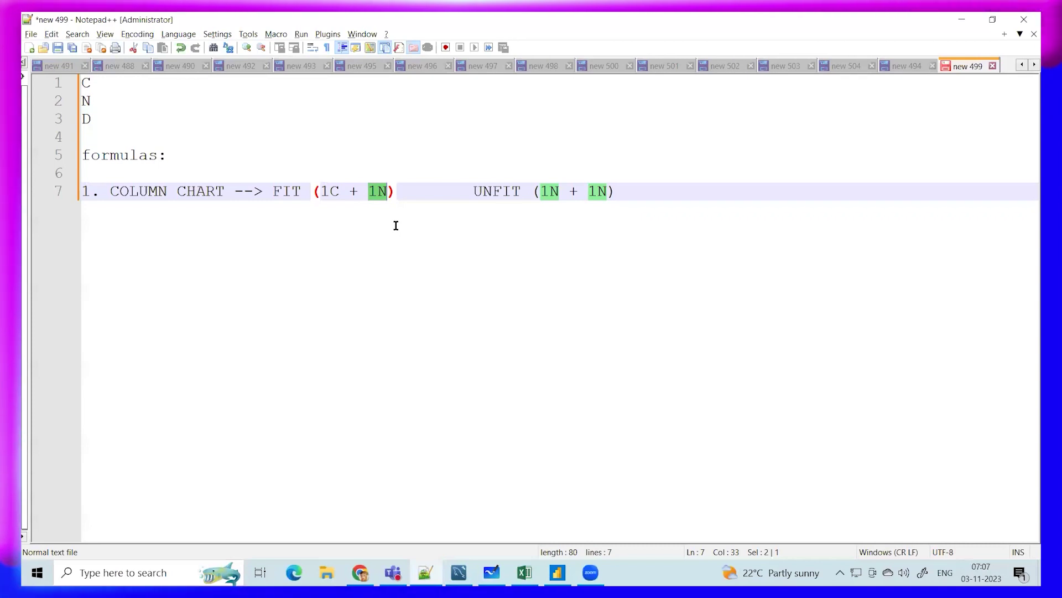
# Below the COLUMN CHART line, leave two blank lines and add the lines "1C + 1N", "1C + 1N" and "1N + 1N"
pyautogui.press('End')
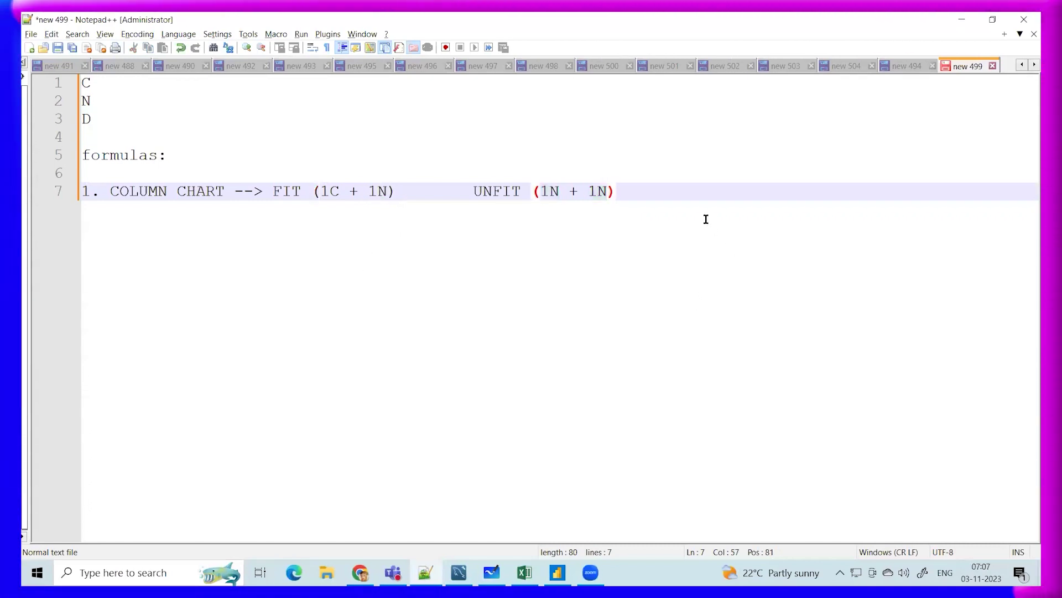
pyautogui.press('Return')
pyautogui.press('Return')
pyautogui.press('Return')
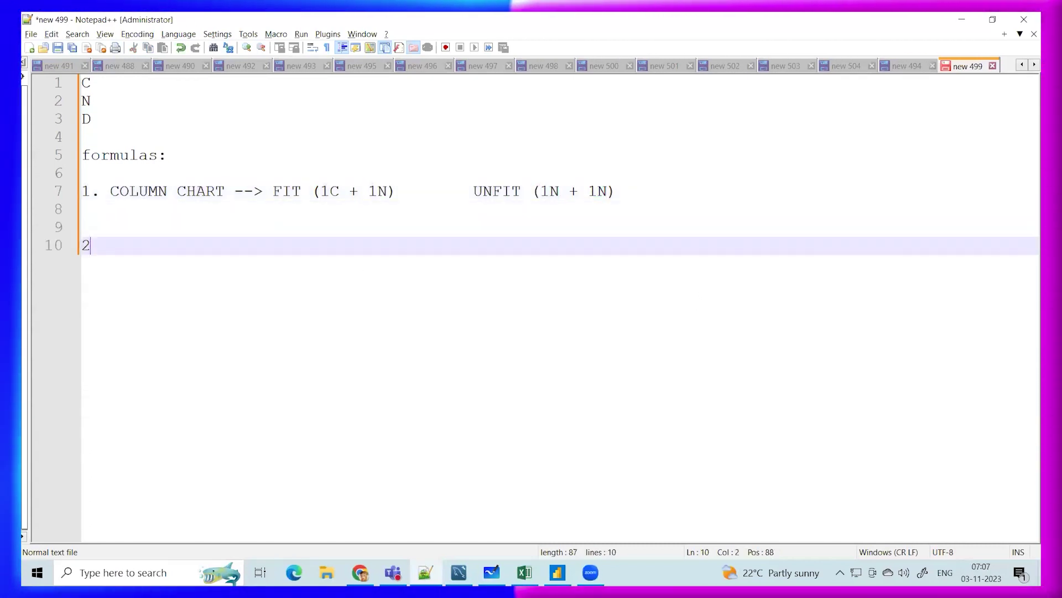
pyautogui.write('1C ')
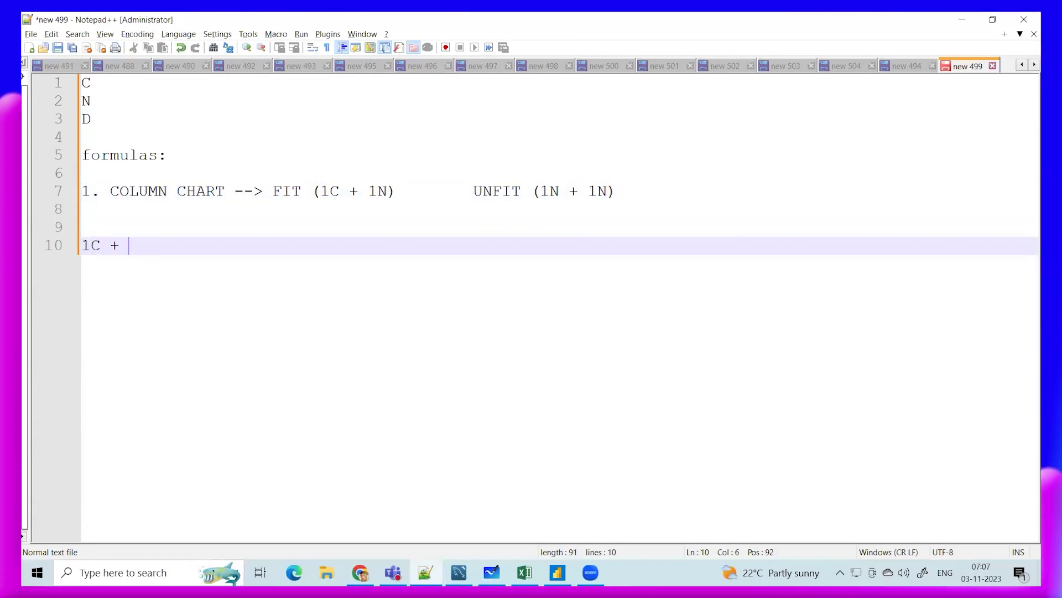
pyautogui.write('+ 1N')
pyautogui.press('Return')
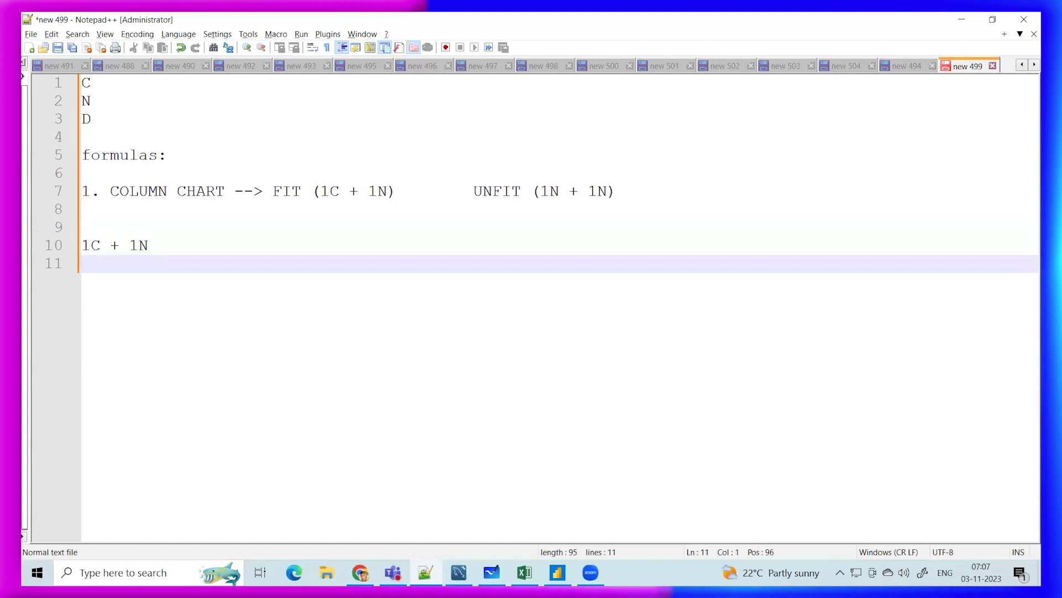
pyautogui.write('1')
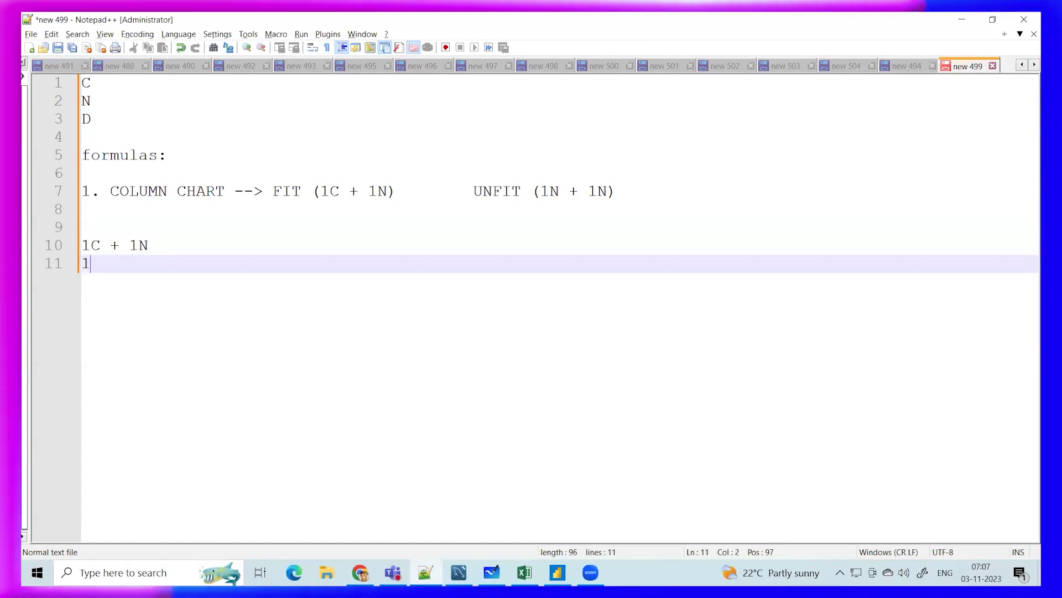
pyautogui.write('C + 1N')
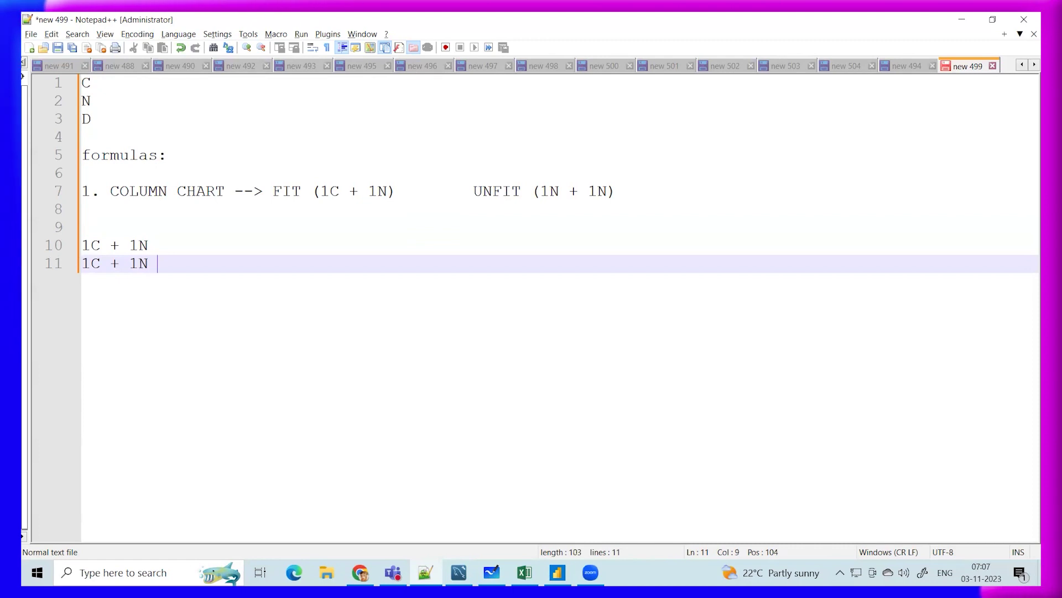
pyautogui.press('Return')
pyautogui.write('1')
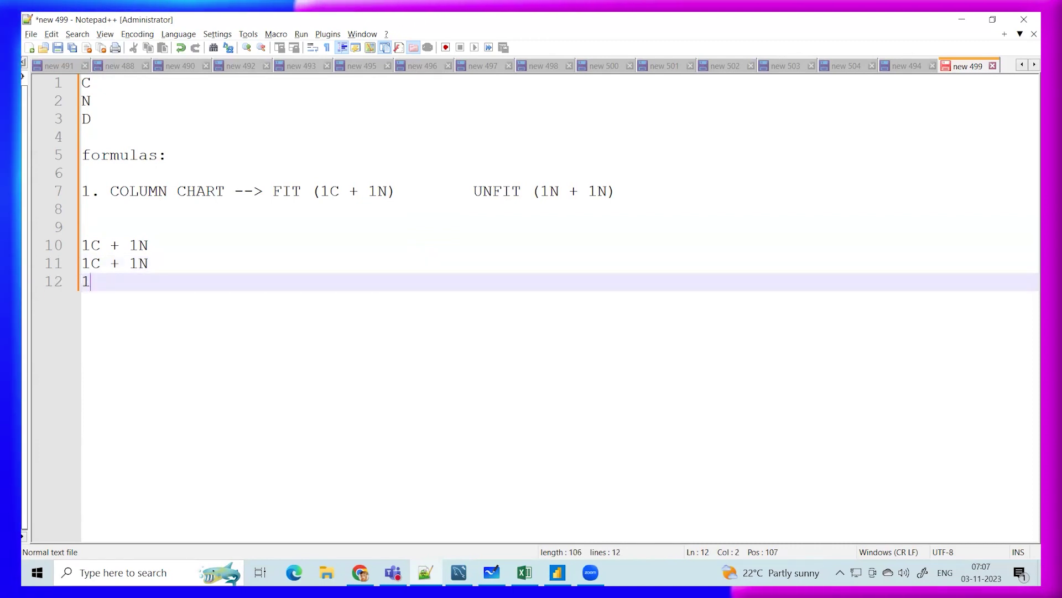
pyautogui.write('N + ')
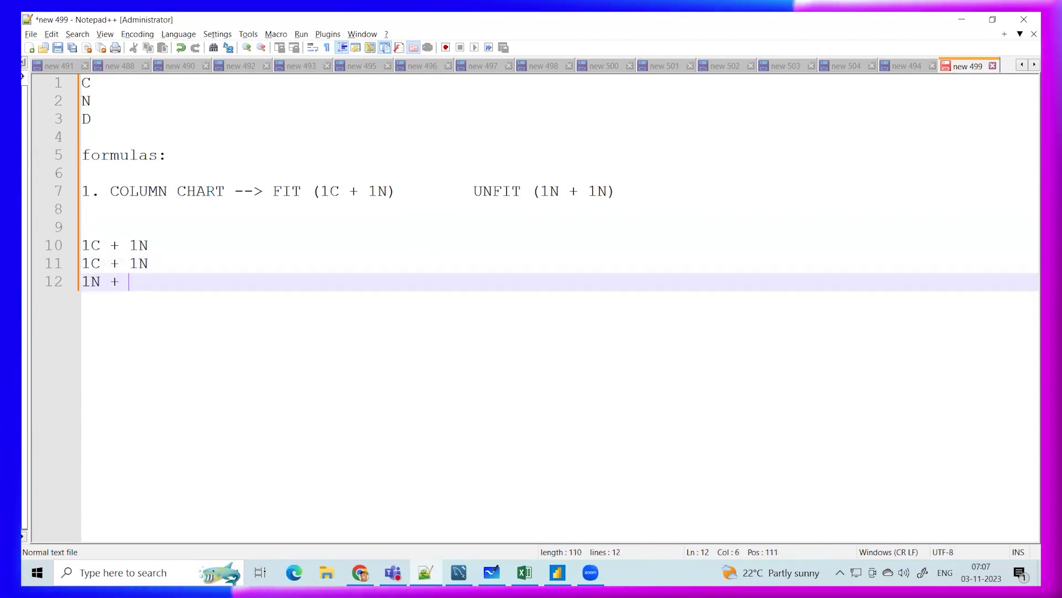
pyautogui.write('1N')
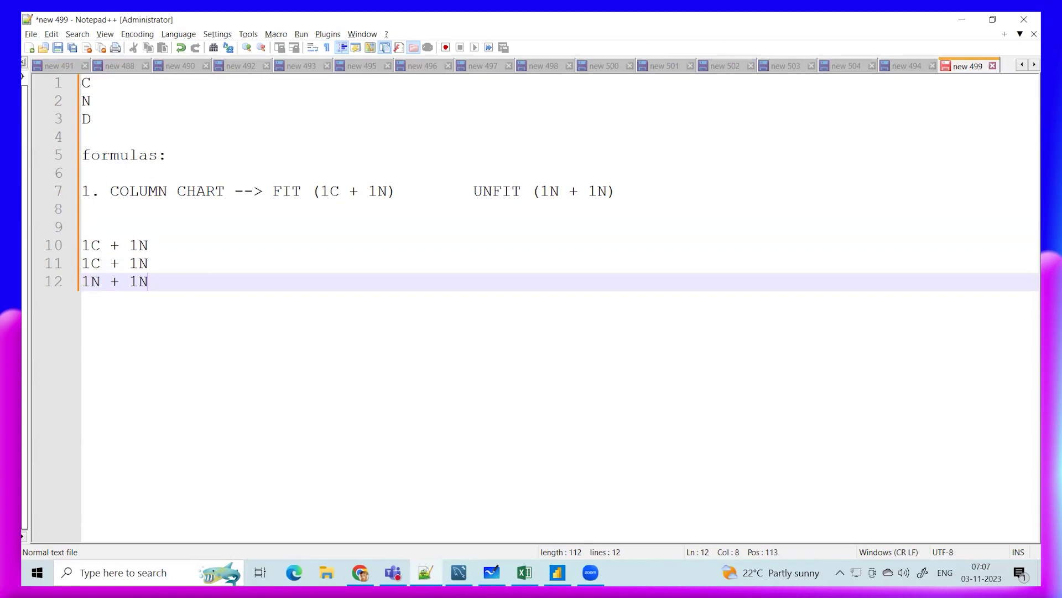
# Insert the heading "C AND N" above the three combination lines, separated from them by a blank line
pyautogui.moveTo(148, 282); pyautogui.dragTo(79, 241)
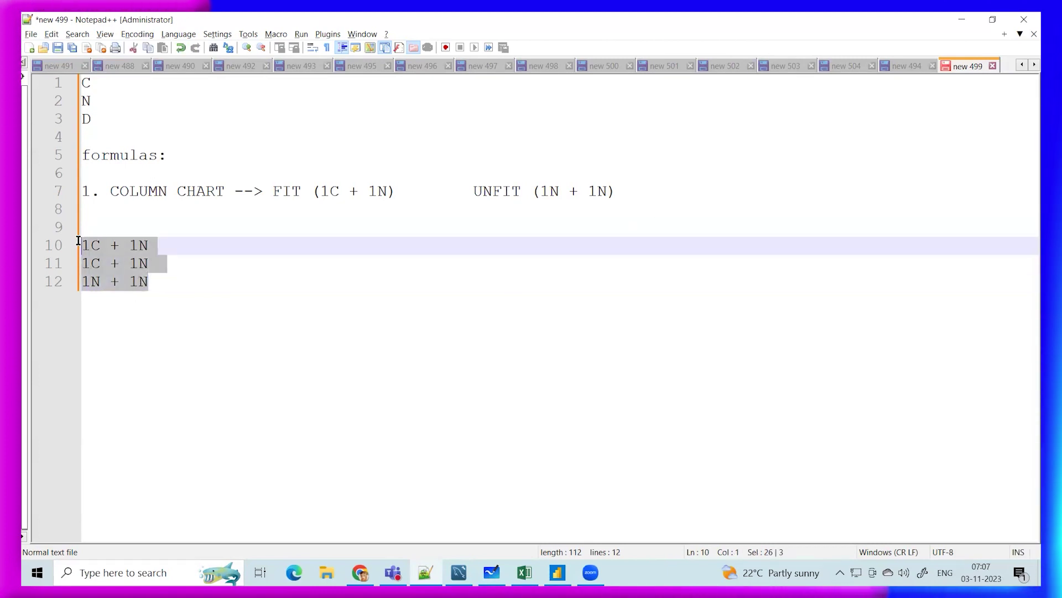
pyautogui.doubleClick(320, 191)
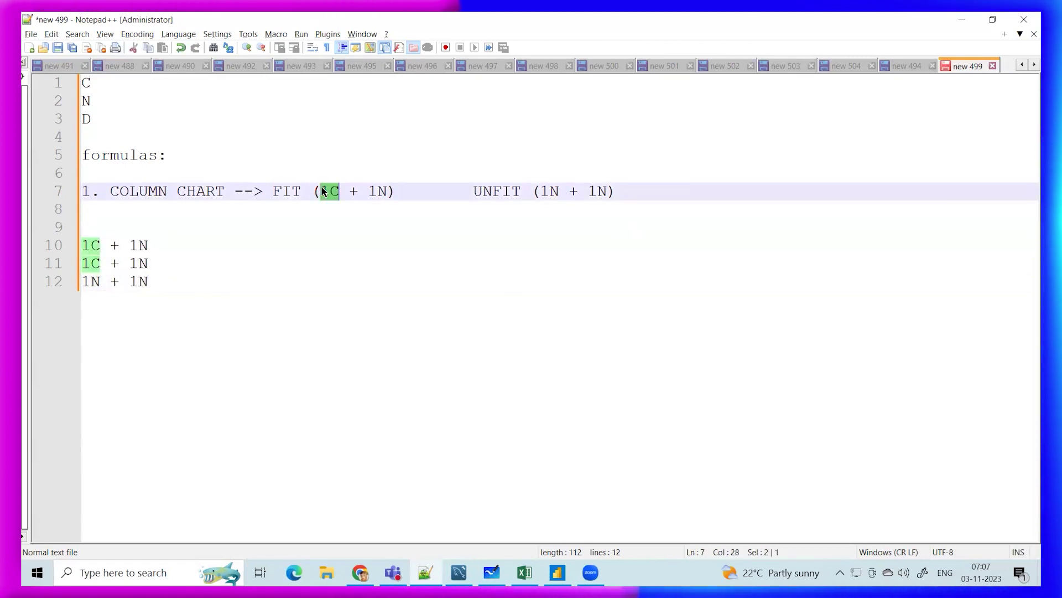
pyautogui.click(100, 211)
pyautogui.press('Return')
pyautogui.press('Return')
pyautogui.write('C AND')
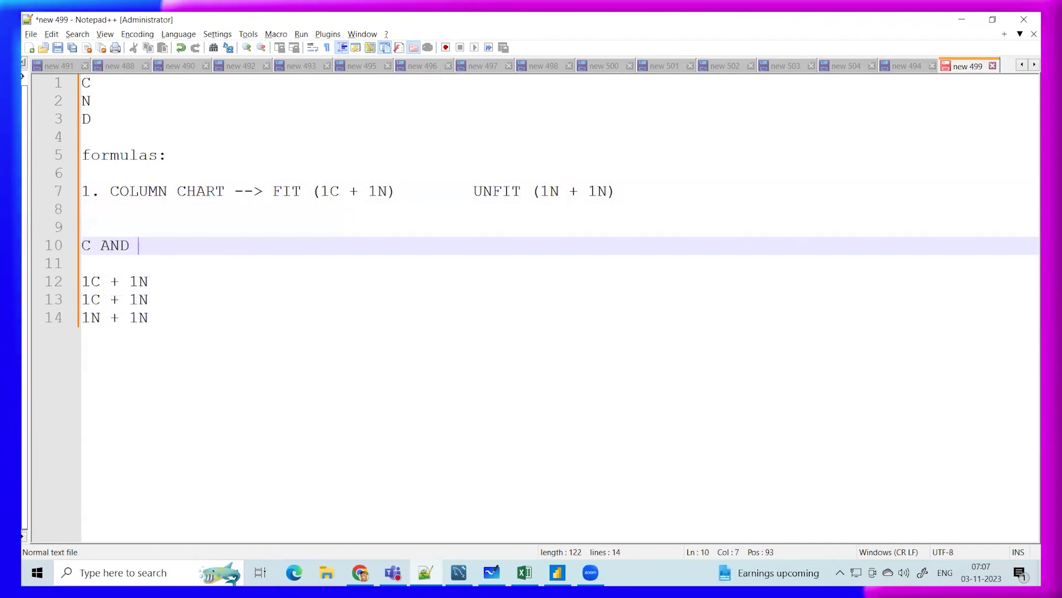
pyautogui.write(' N')
# Change the second combination line under C AND N to "1C + 1C"
pyautogui.doubleClick(91, 281)
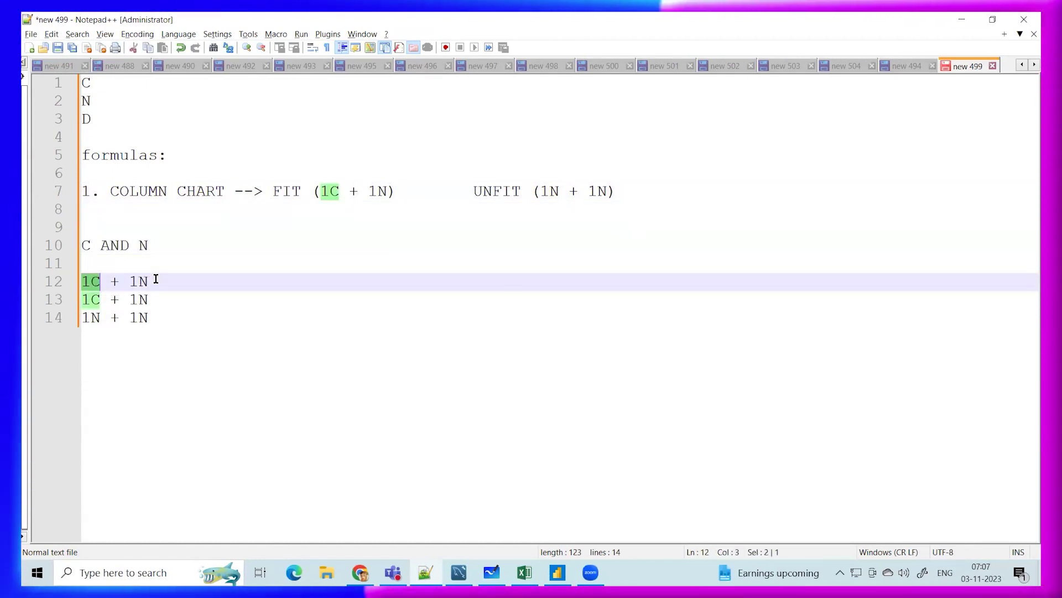
pyautogui.doubleClick(141, 282)
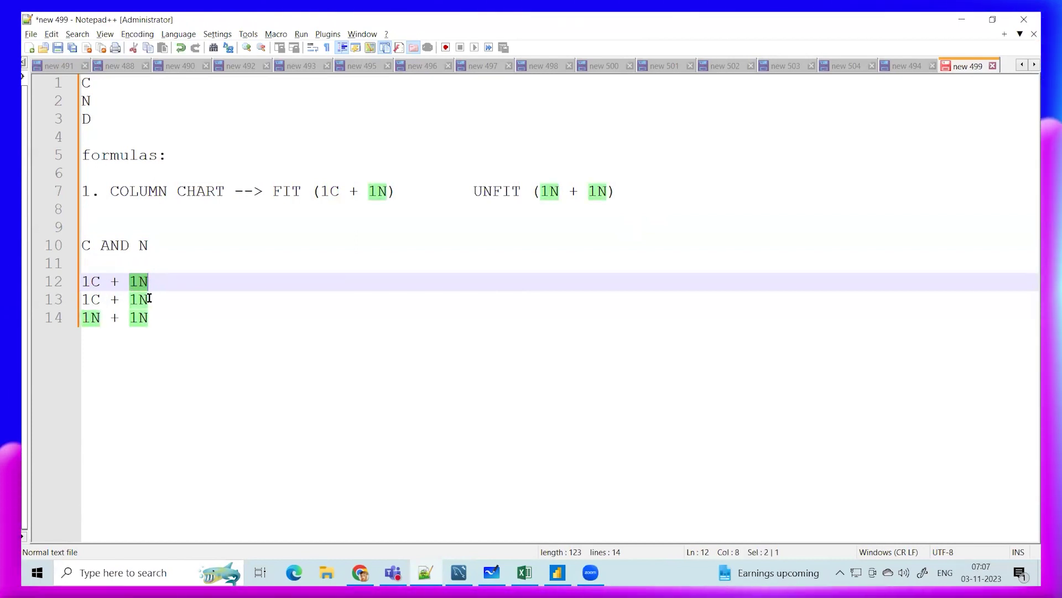
pyautogui.click(165, 303)
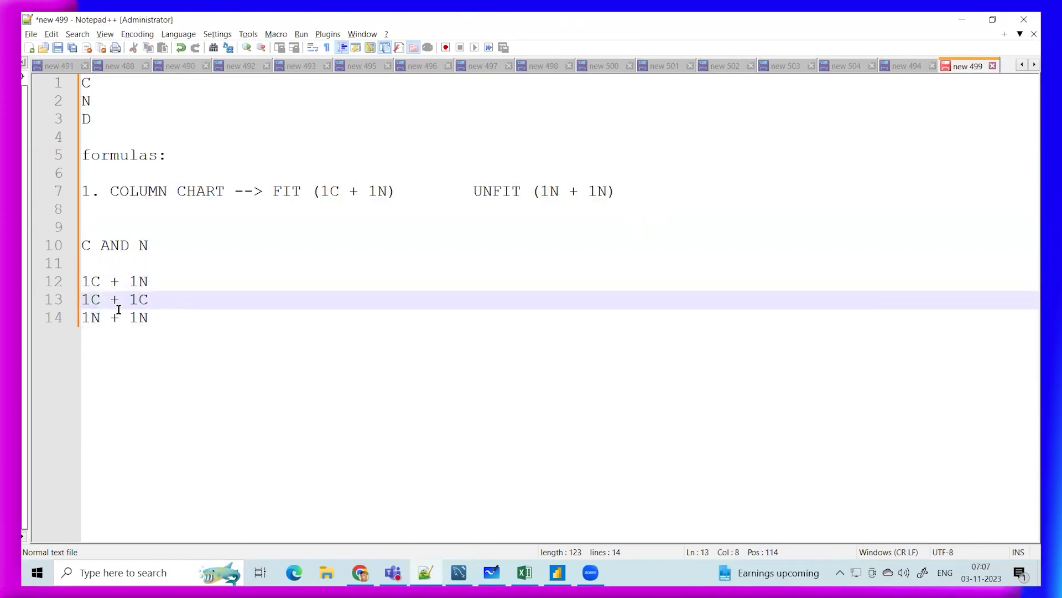
# Compare the terms of the three combinations under C AND N with the column chart's FIT and UNFIT formulas
pyautogui.doubleClick(137, 299)
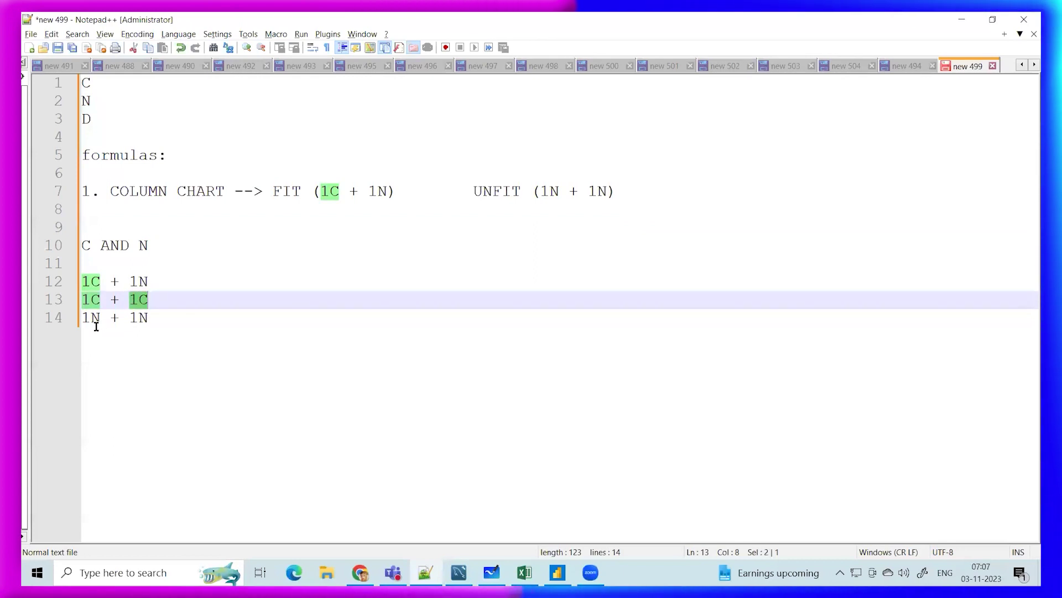
pyautogui.doubleClick(91, 318)
pyautogui.click(141, 318)
pyautogui.doubleClick(141, 319)
pyautogui.click(88, 281)
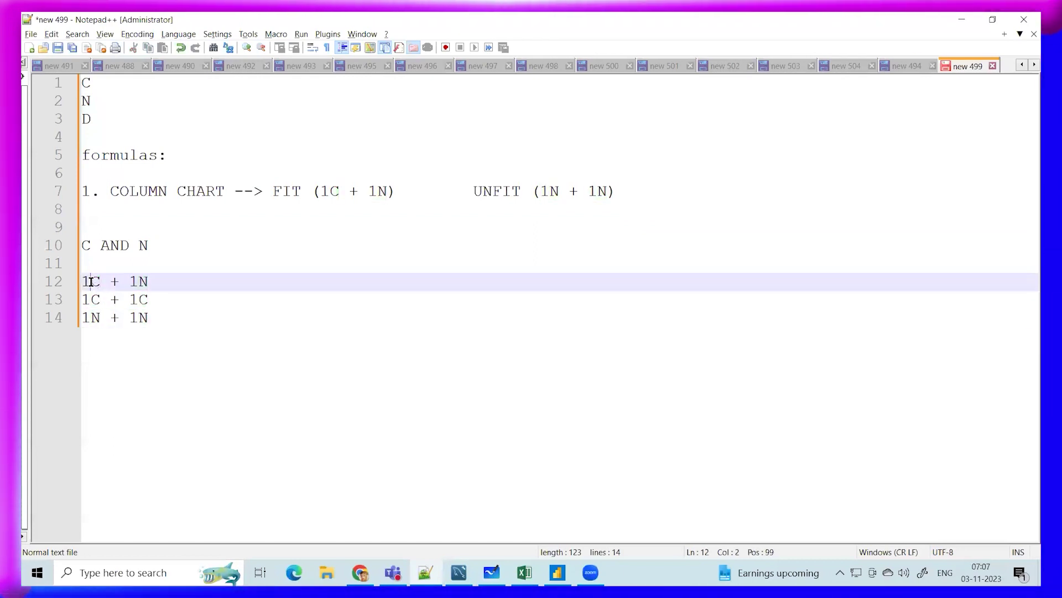
pyautogui.doubleClick(89, 281)
pyautogui.click(141, 282)
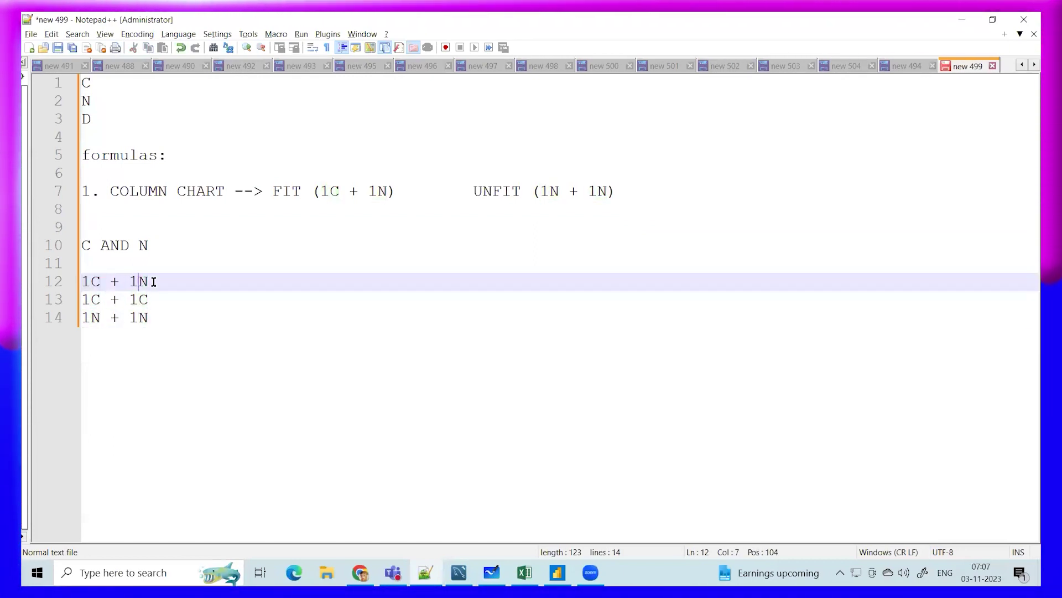
pyautogui.doubleClick(93, 319)
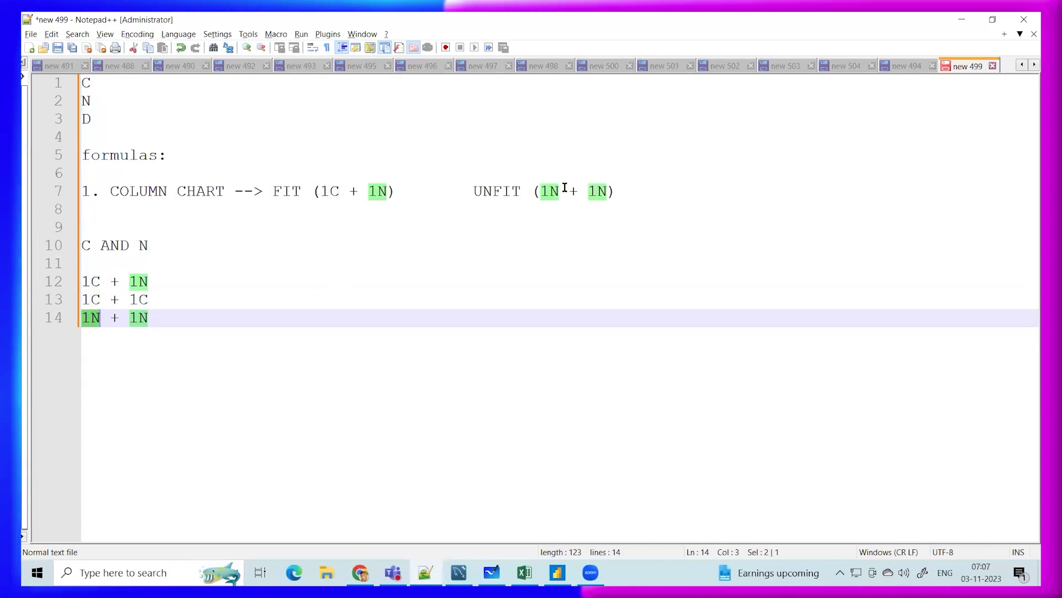
pyautogui.doubleClick(91, 282)
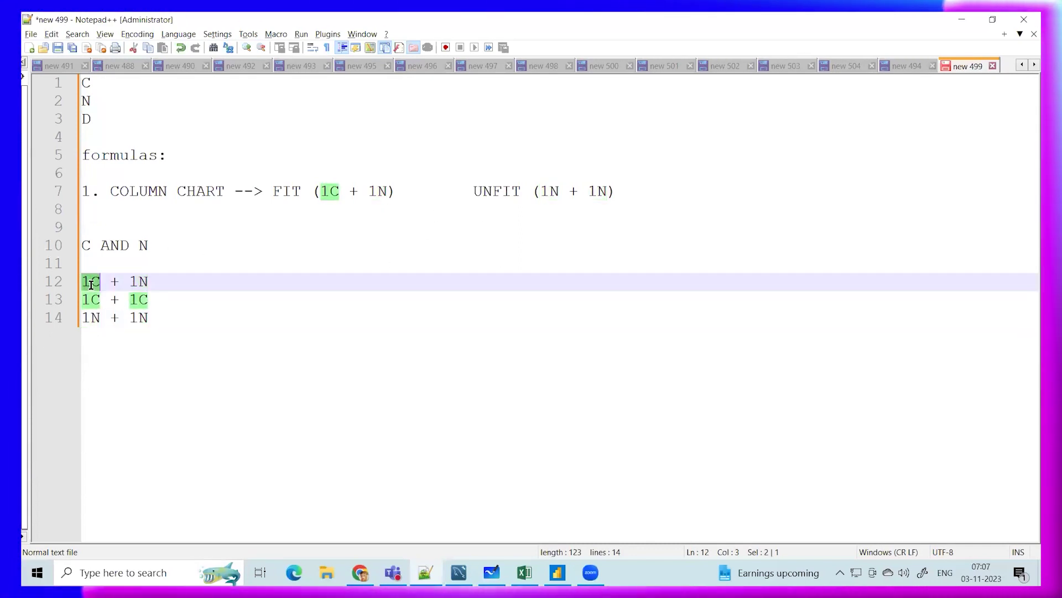
pyautogui.click(139, 282)
pyautogui.doubleClick(139, 282)
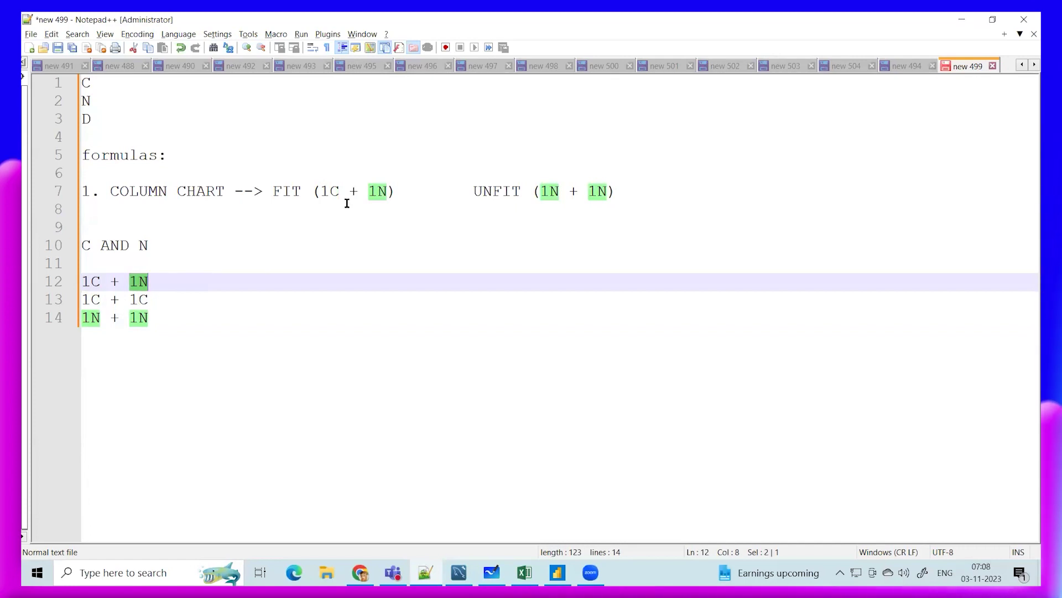
pyautogui.click(170, 304)
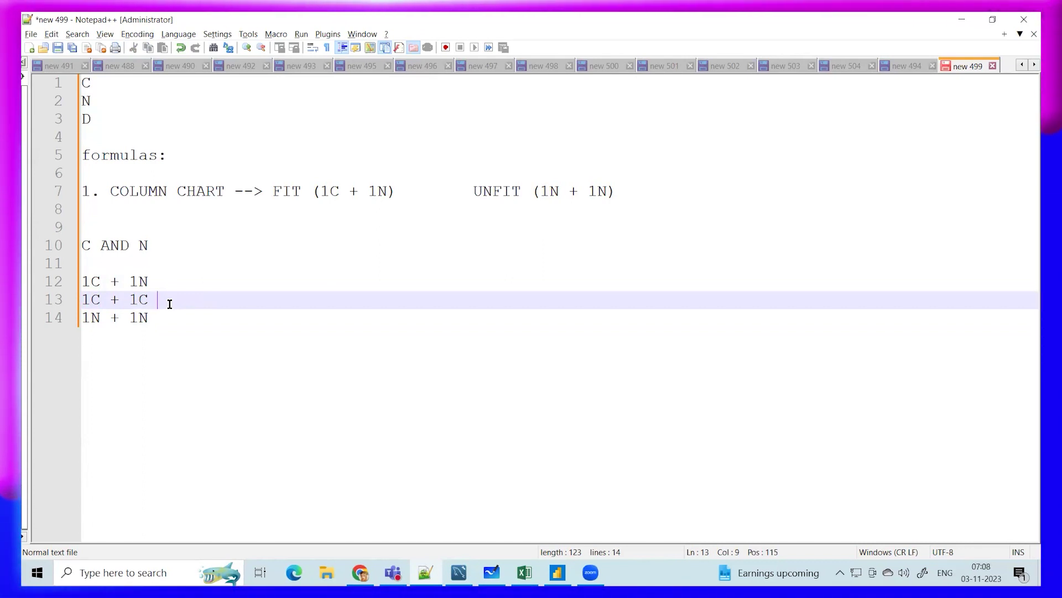
pyautogui.moveTo(181, 297); pyautogui.dragTo(56, 312)
pyautogui.click(90, 303)
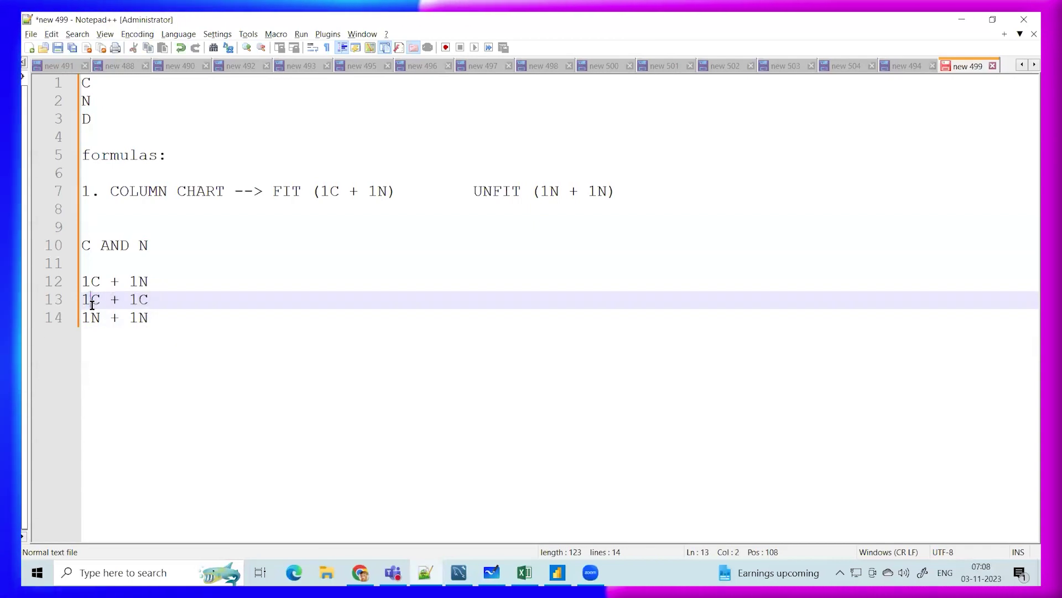
# Switch to Power BI and replace Quantity with Sales on the Y-axis of the Category column chart
pyautogui.doubleClick(154, 302)
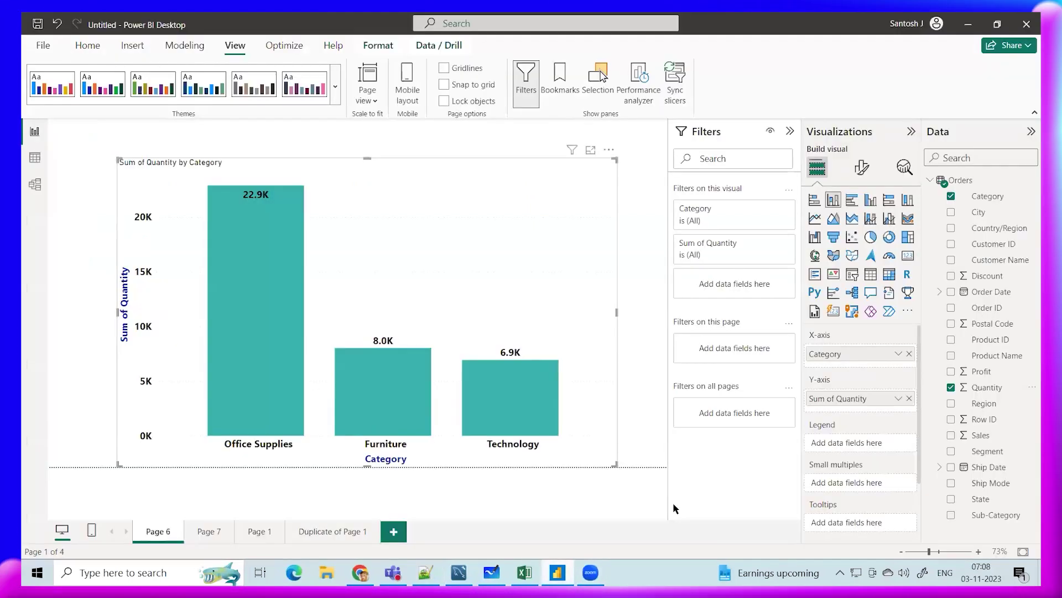
pyautogui.hotkey('alt', 'Tab')
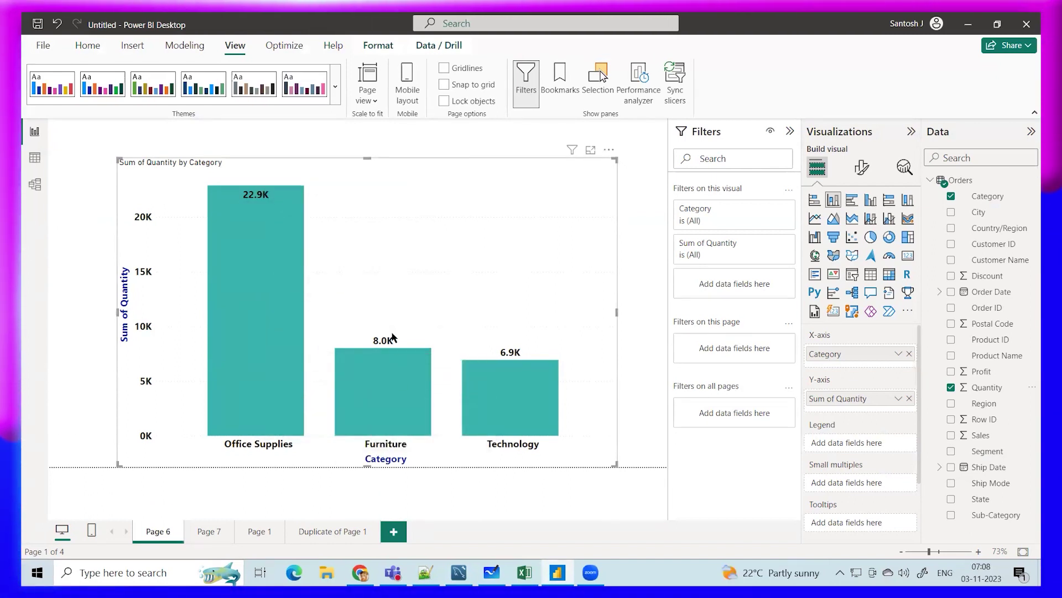
pyautogui.click(909, 399)
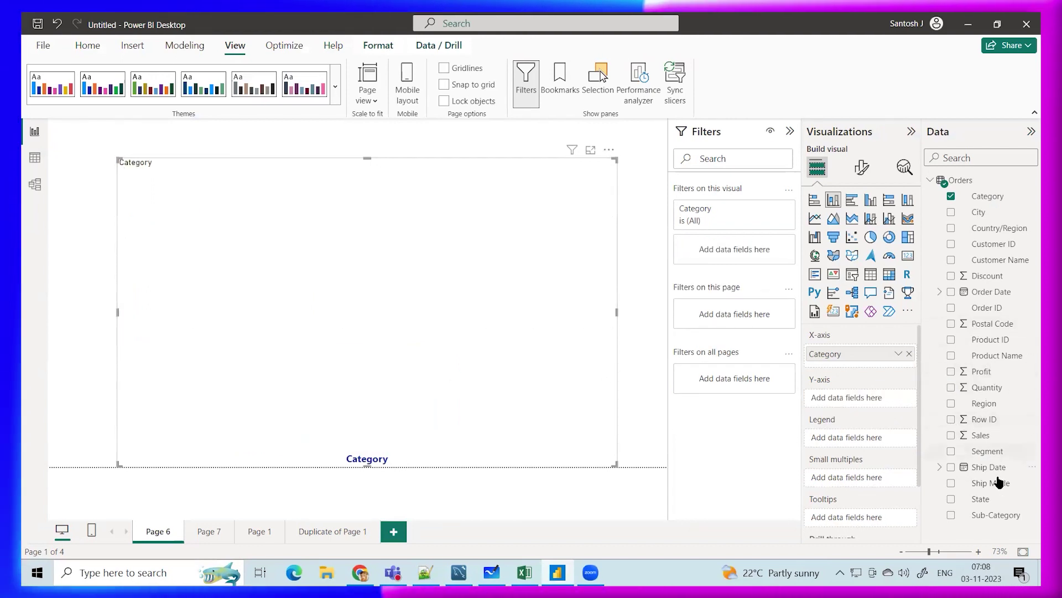
pyautogui.moveTo(981, 434); pyautogui.dragTo(853, 406)
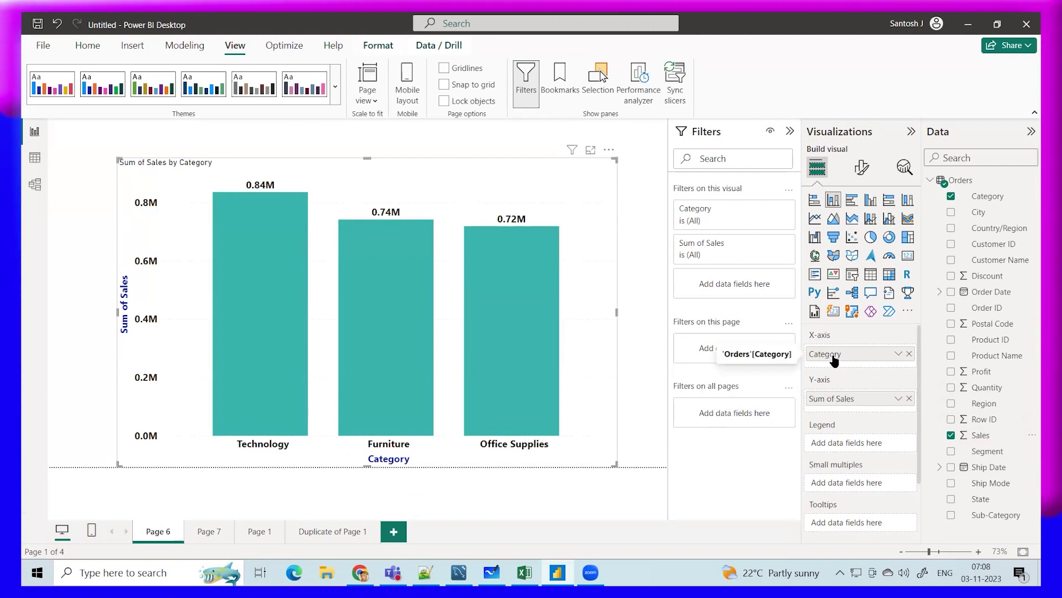
# Switch to Notepad++ and add "| (1C + 1C)" after "FIT (1C + 1N)" on the COLUMN CHART line
pyautogui.hotkey('alt', 'Tab')
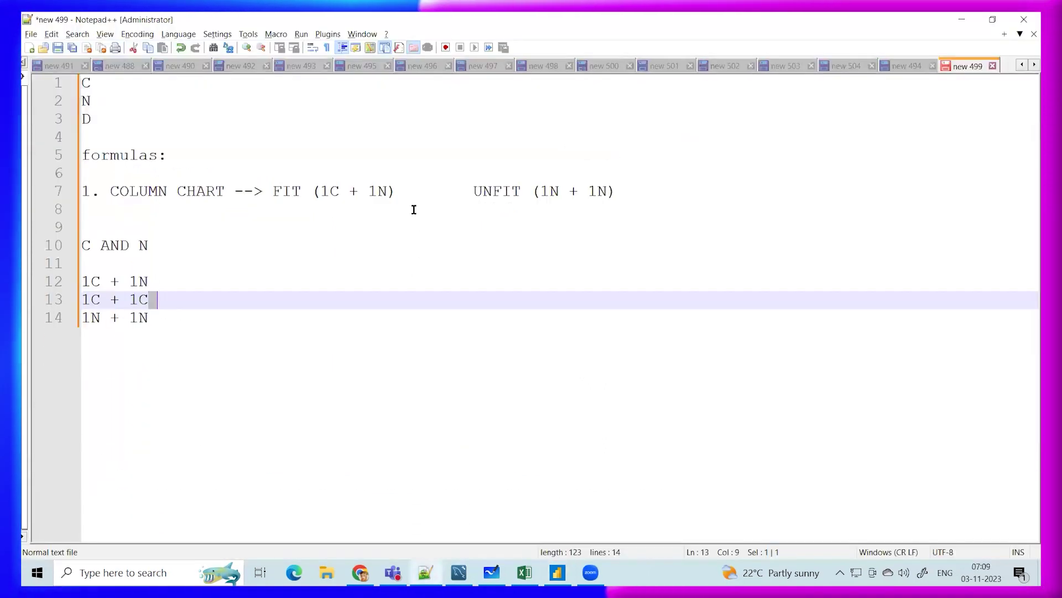
pyautogui.click(406, 192)
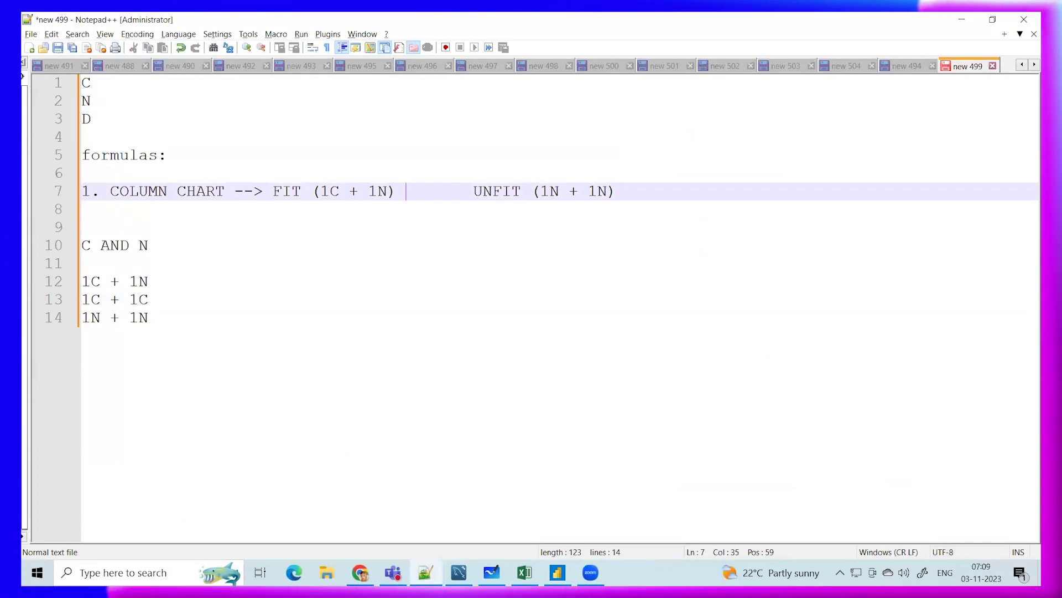
pyautogui.write('| ')
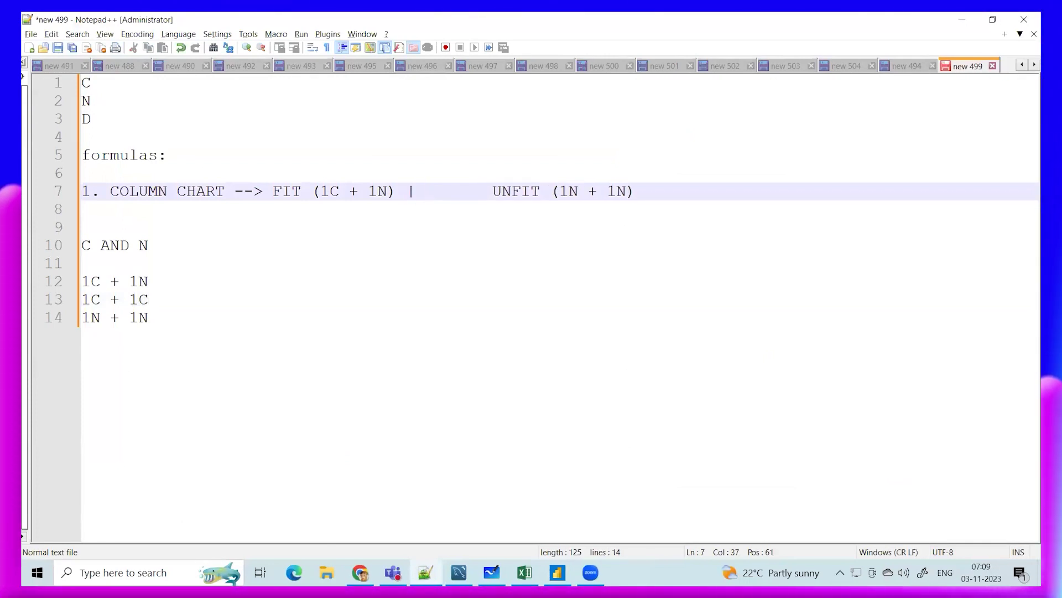
pyautogui.write('(1C + 1C')
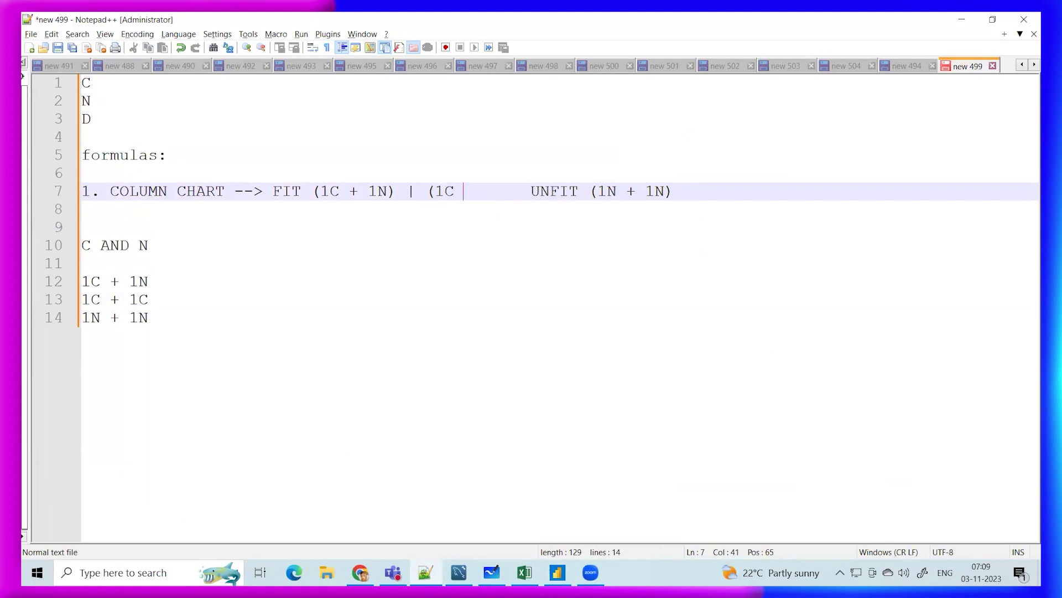
pyautogui.write(')')
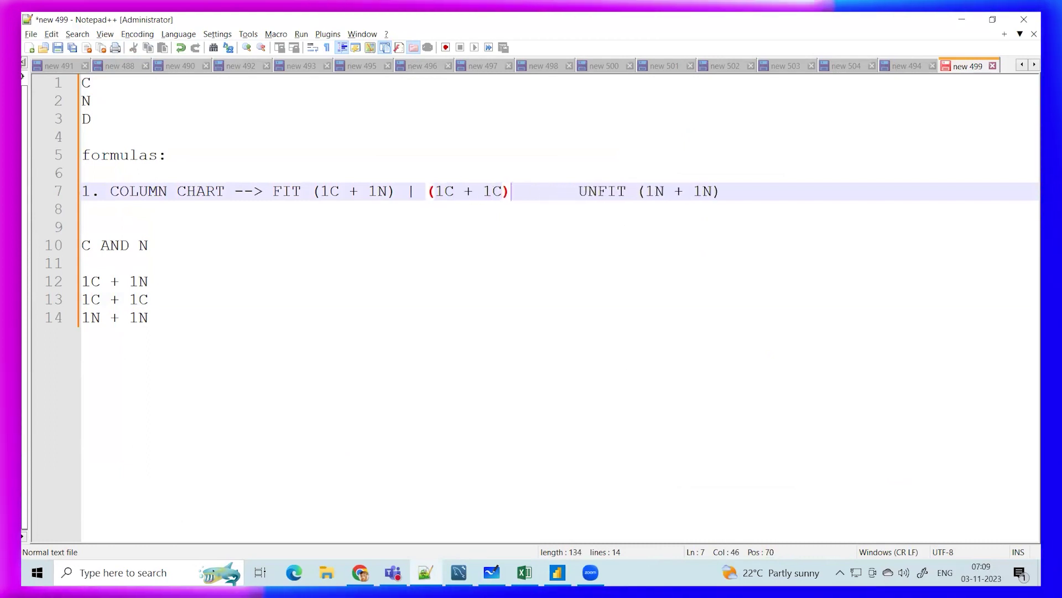
pyautogui.click(149, 194)
pyautogui.doubleClick(149, 193)
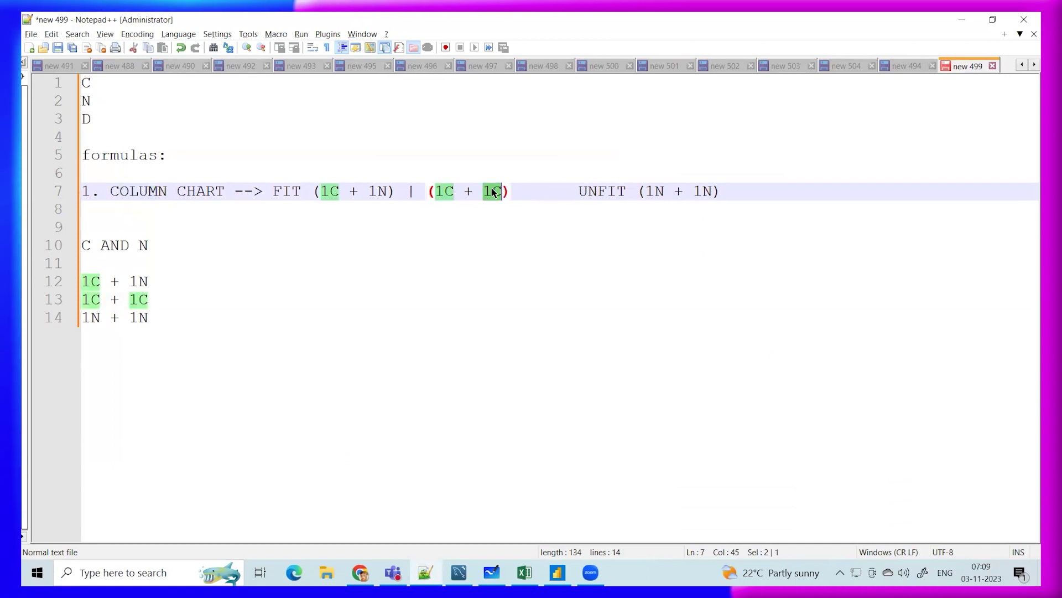
# Try "1N + 1C" as a fourth combination line under C AND N and compare it with "1C + 1N"
pyautogui.click(100, 337)
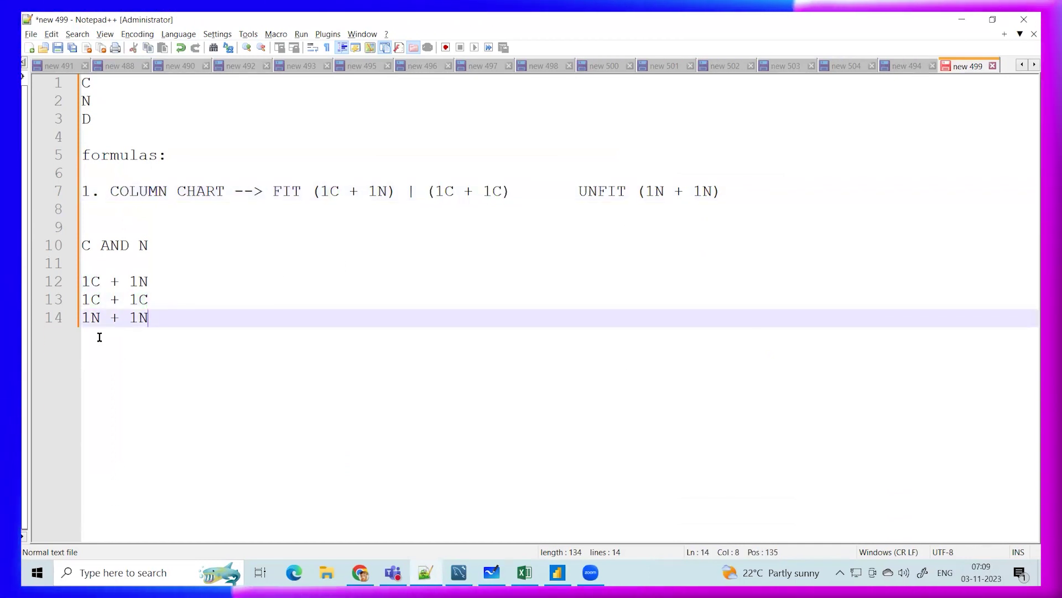
pyautogui.press('Return')
pyautogui.write('1N + 1C')
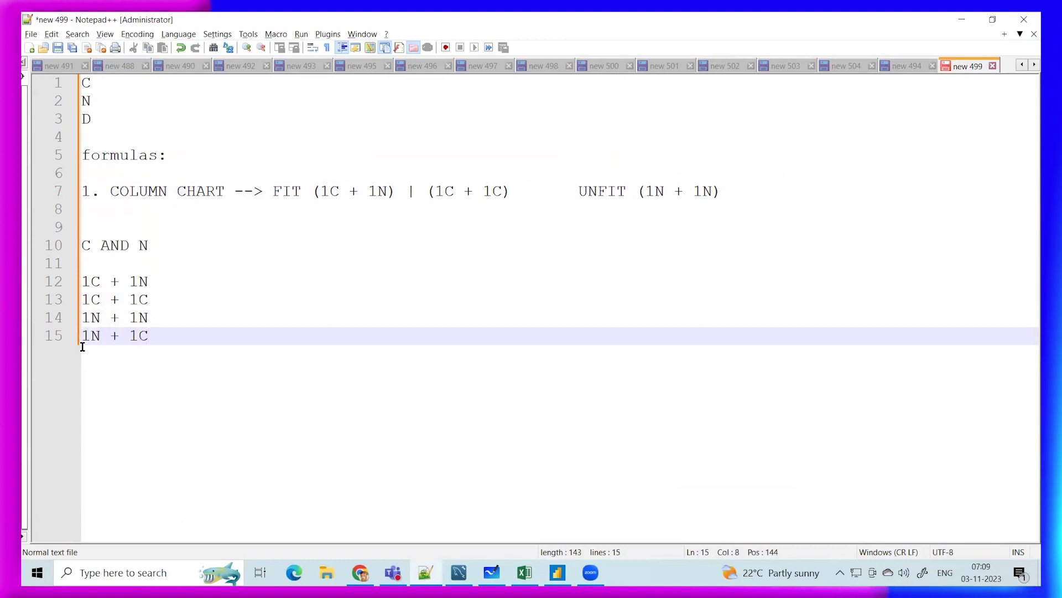
pyautogui.doubleClick(85, 282)
pyautogui.click(98, 355)
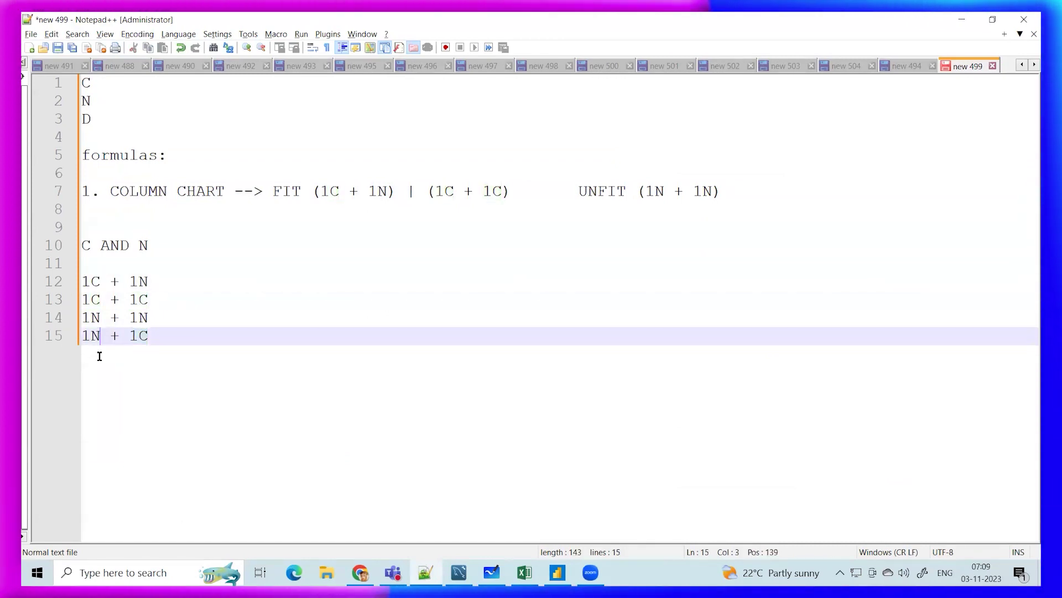
pyautogui.moveTo(148, 281); pyautogui.dragTo(83, 282)
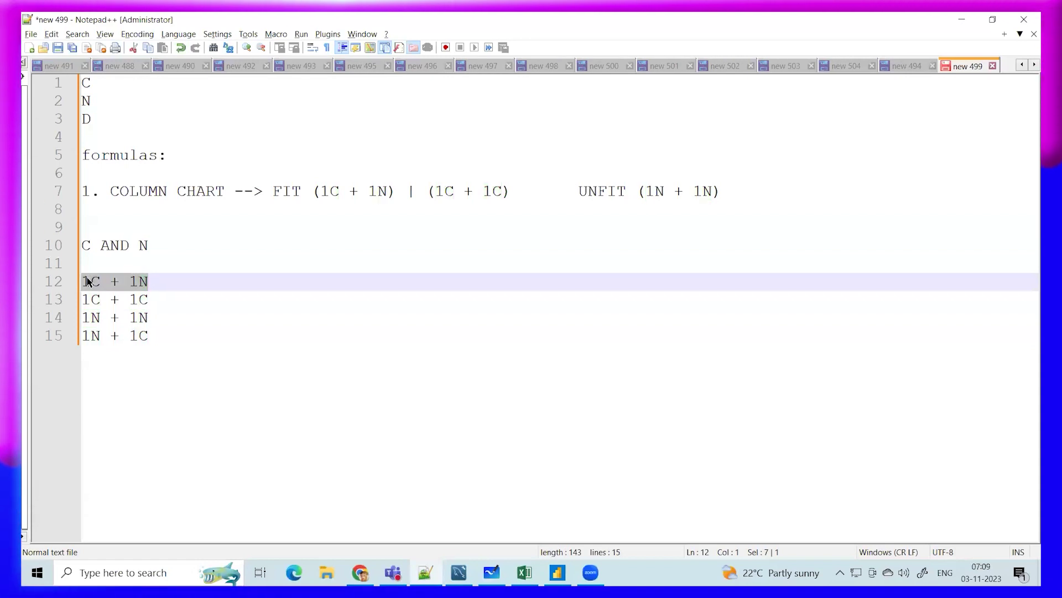
pyautogui.moveTo(153, 339); pyautogui.dragTo(87, 338)
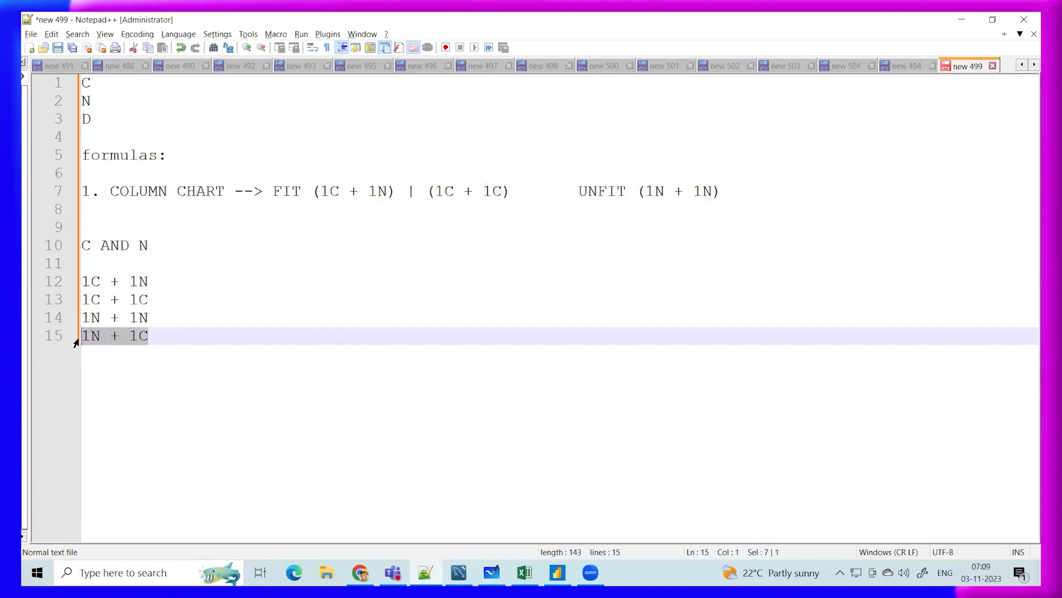
# Review the C AND N heading and compare its 1C and 1N terms with the column chart's FIT formula
pyautogui.doubleClick(85, 281)
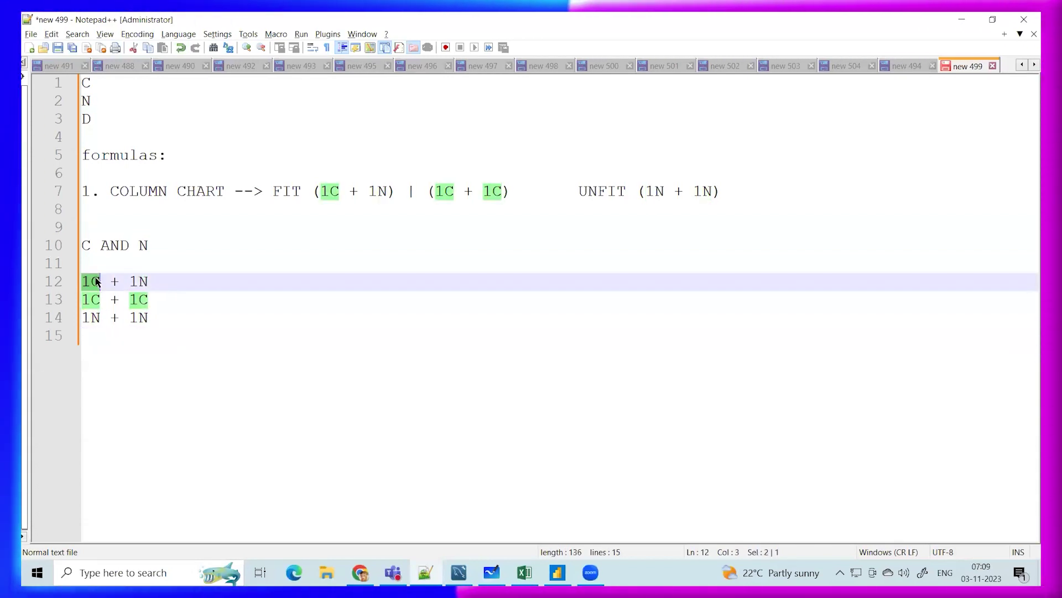
pyautogui.click(118, 346)
pyautogui.moveTo(83, 245); pyautogui.dragTo(151, 246)
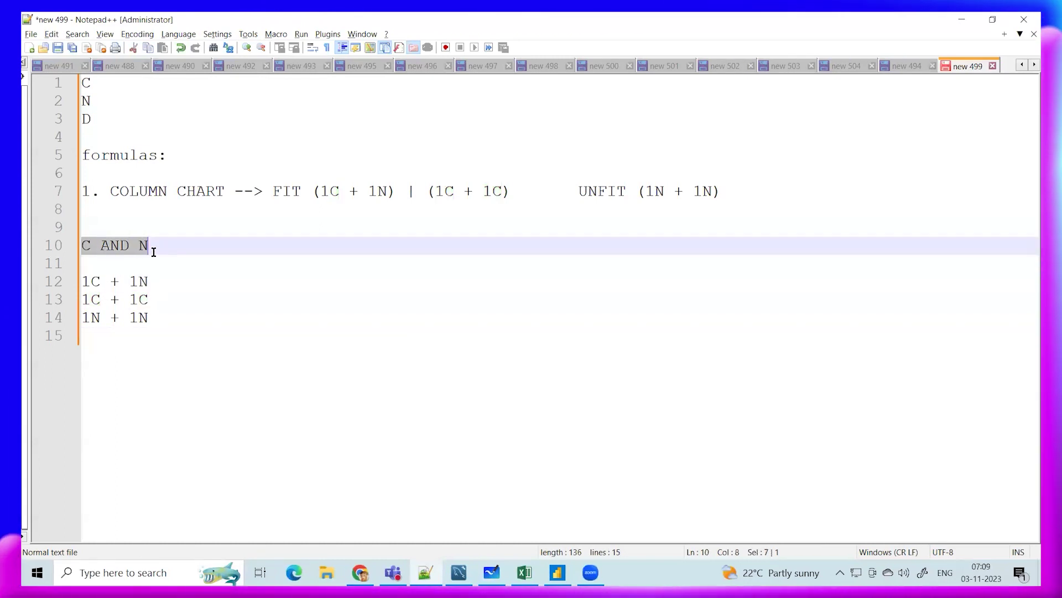
pyautogui.click(103, 319)
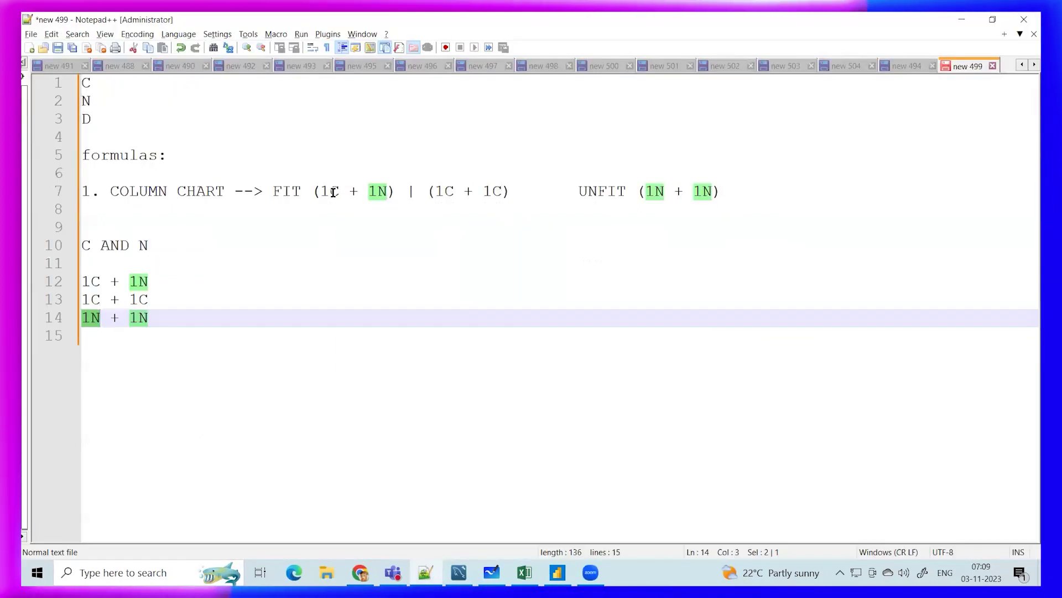
pyautogui.doubleClick(330, 191)
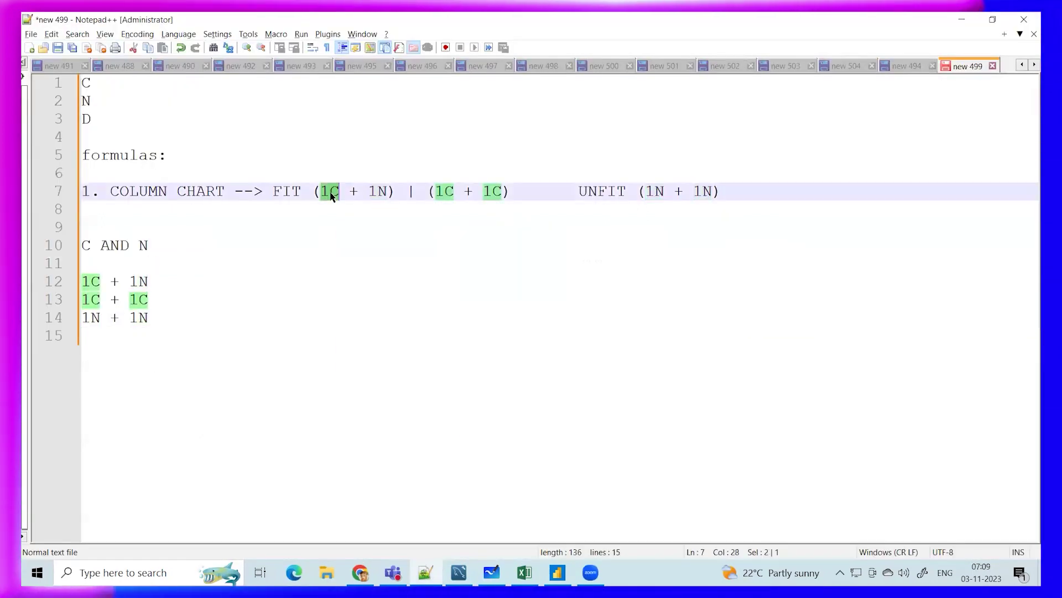
pyautogui.doubleClick(377, 191)
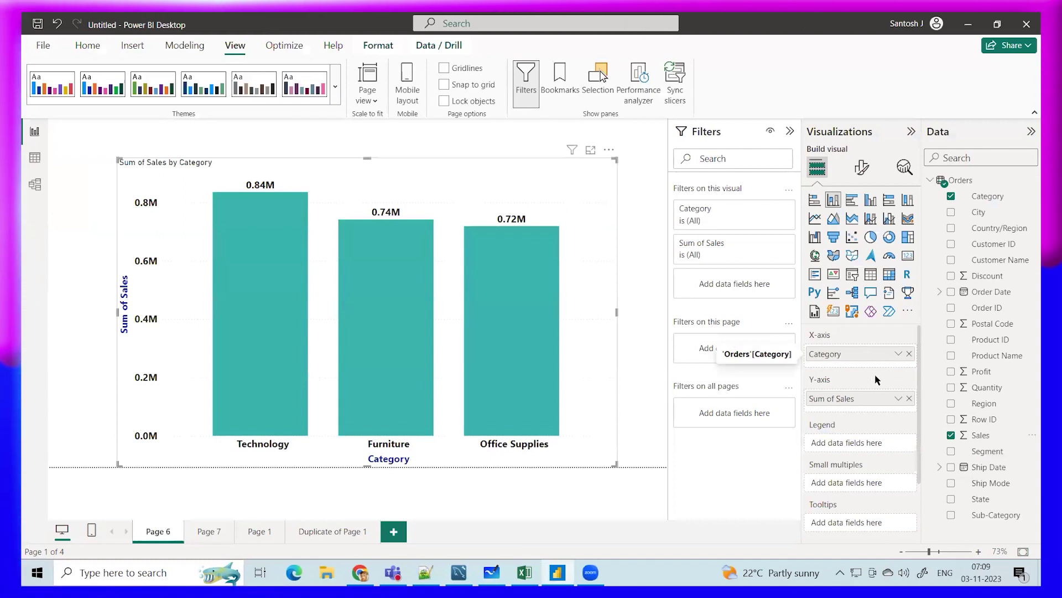
# Switch to Power BI, look over the Orders table data, and replace Sales with Customer Name on the column chart's Y-axis
pyautogui.click(910, 399)
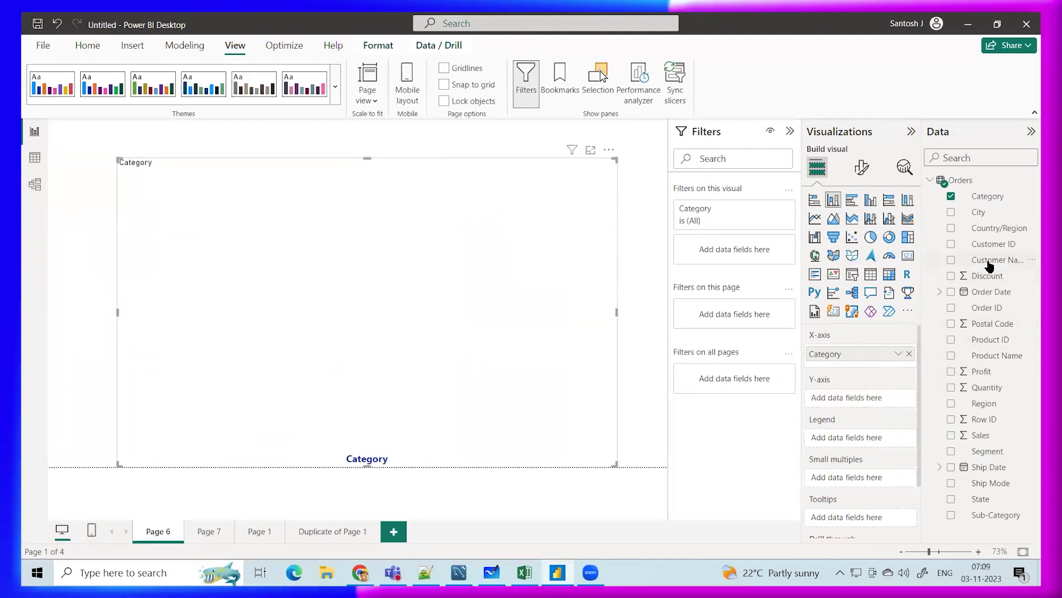
pyautogui.click(34, 159)
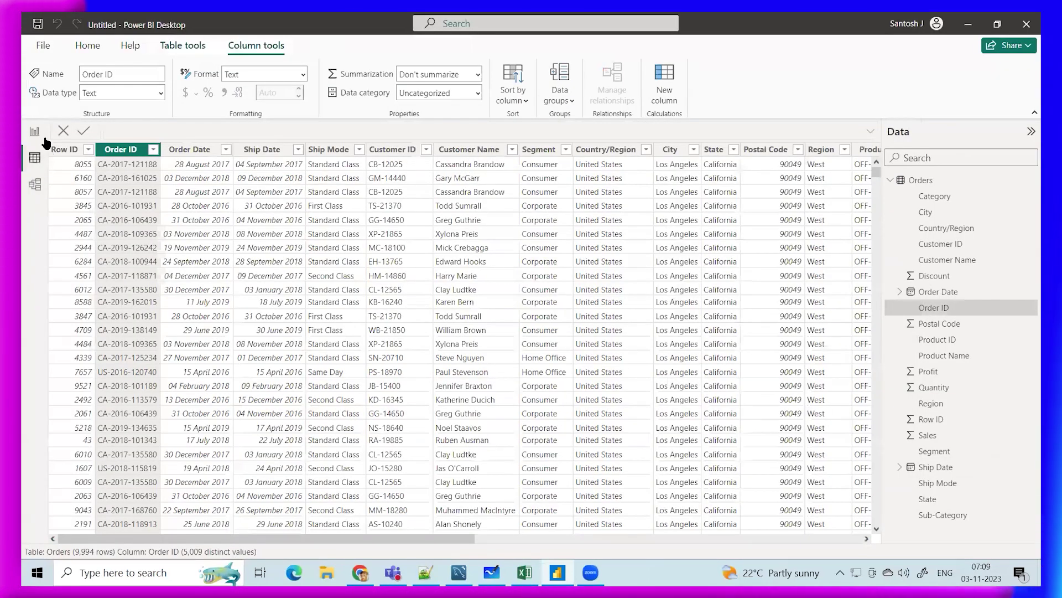
pyautogui.click(35, 132)
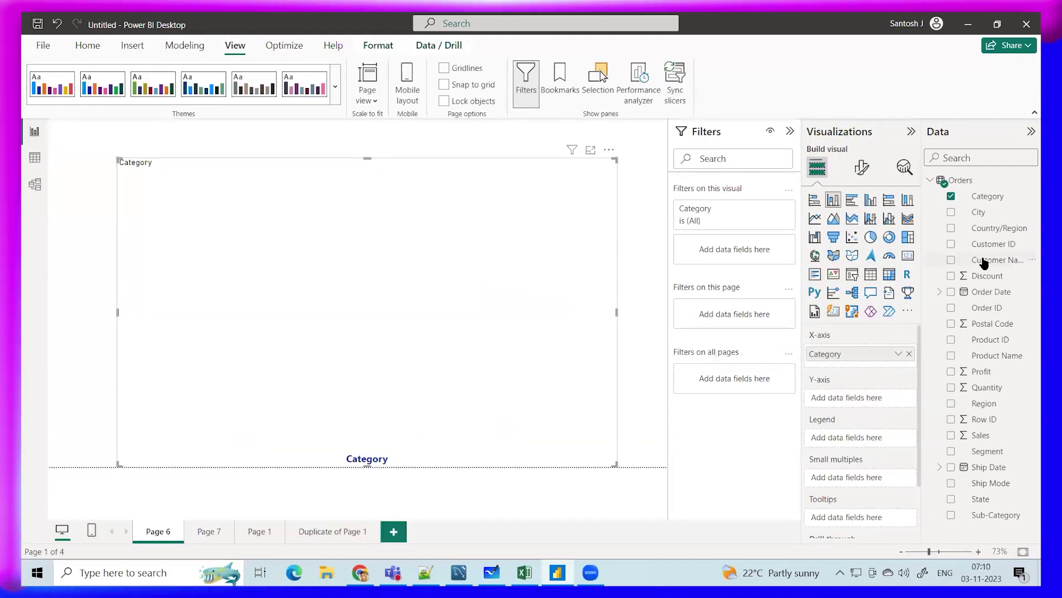
pyautogui.moveTo(984, 263); pyautogui.dragTo(862, 400)
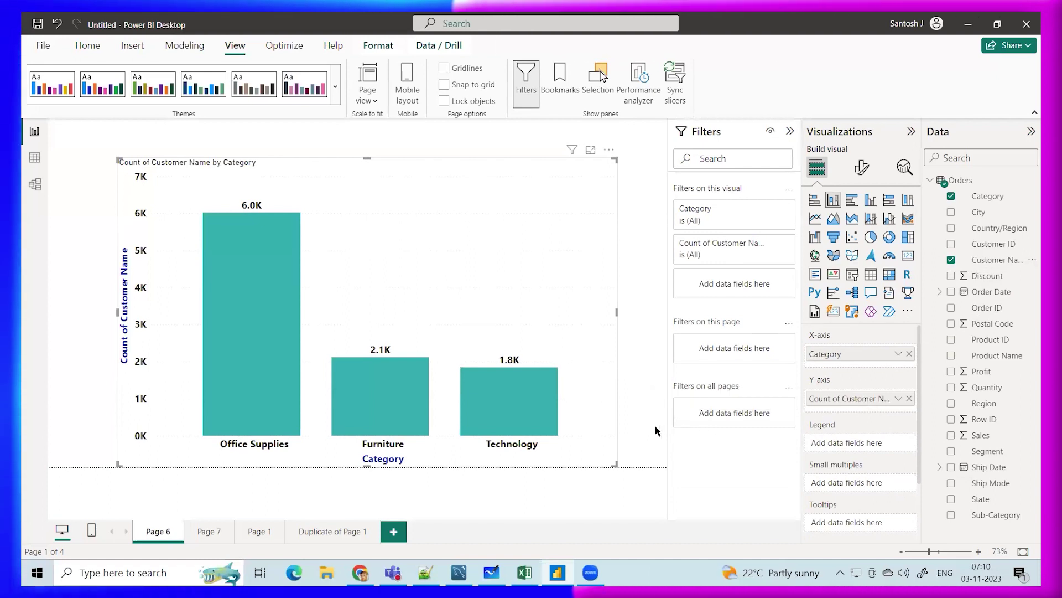
pyautogui.click(645, 437)
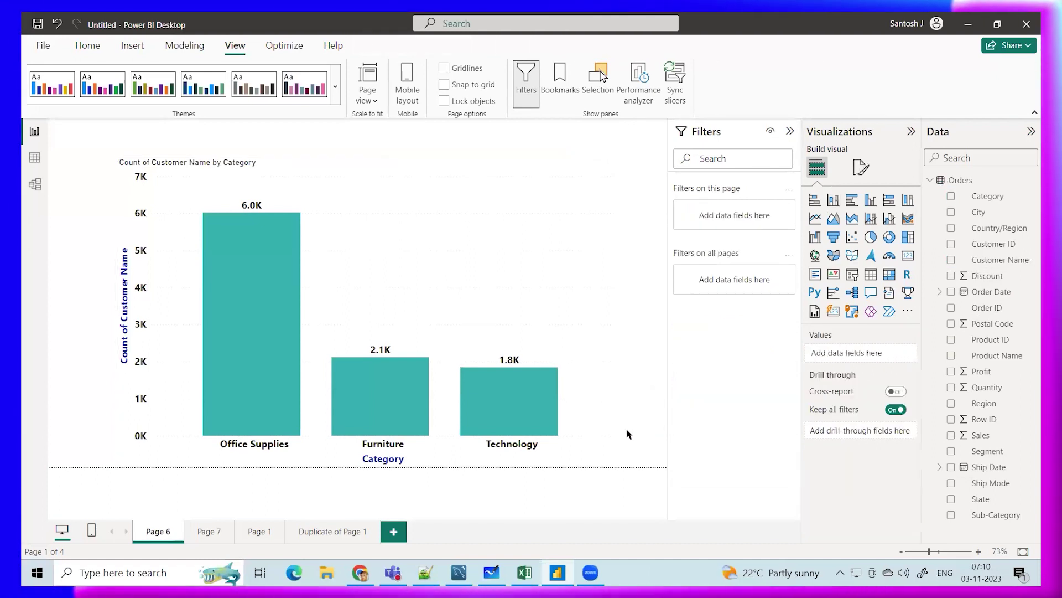
# Launch Excel and create a blank workbook
pyautogui.click(570, 372)
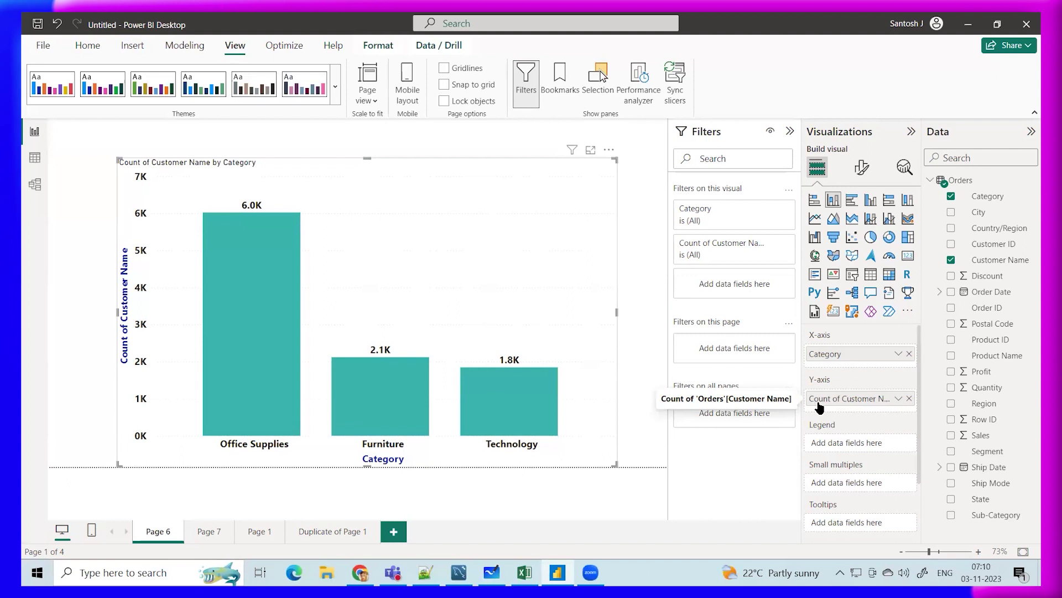
pyautogui.click(133, 571)
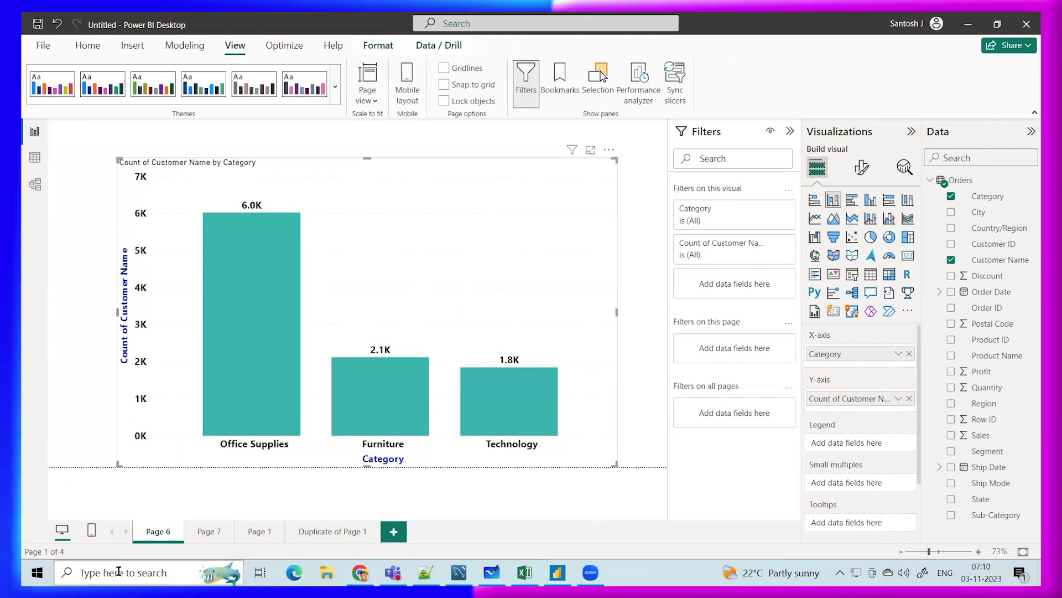
pyautogui.write('EX')
pyautogui.click(148, 217)
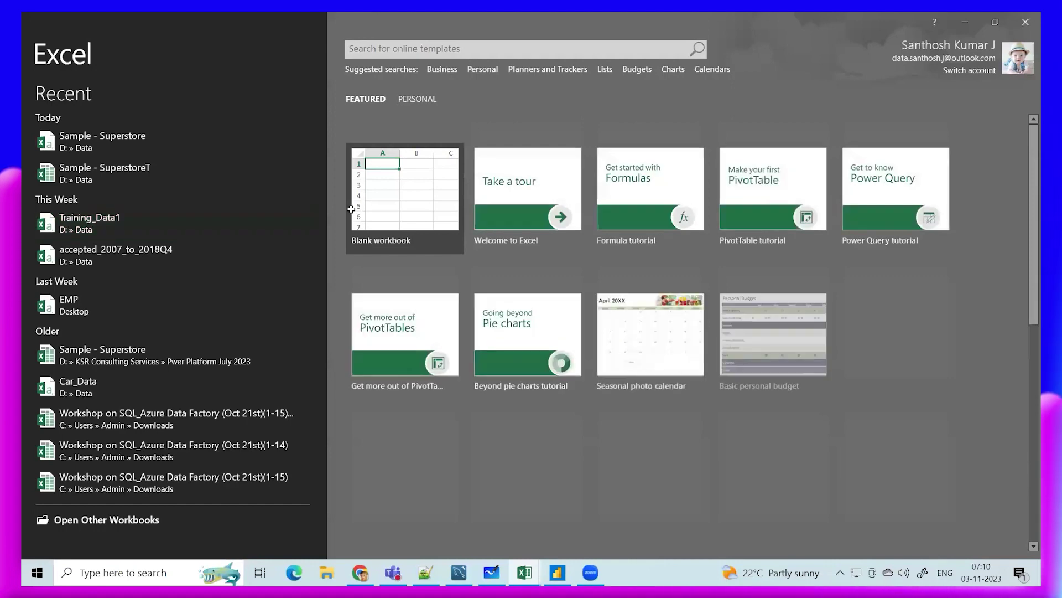
pyautogui.click(351, 209)
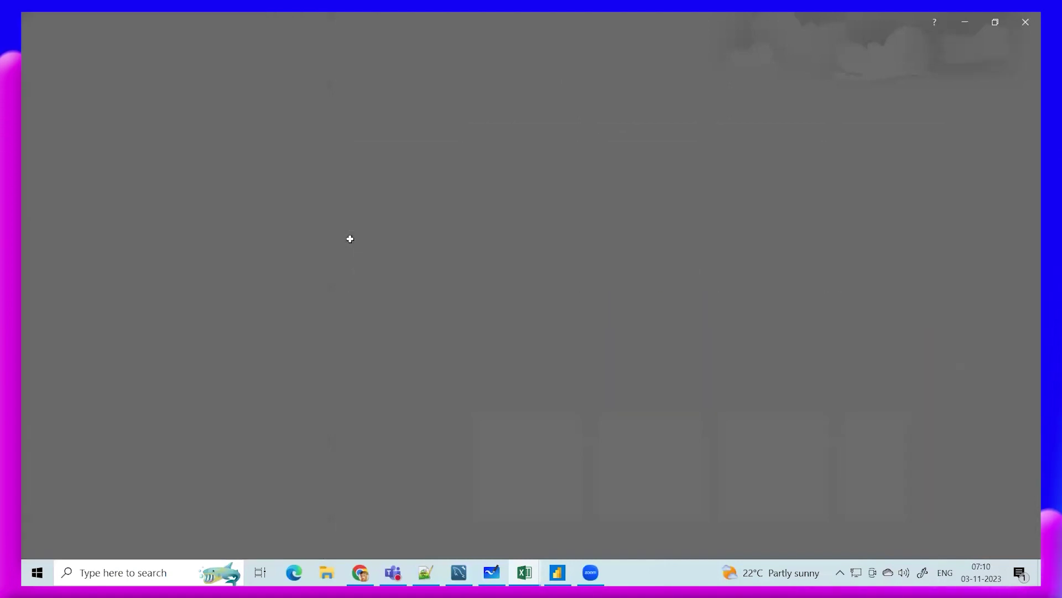
pyautogui.click(350, 233)
# Enter the heading STUDENTS in cell H7
pyautogui.click(1011, 554)
pyautogui.click(1011, 554)
pyautogui.click(1011, 553)
pyautogui.click(1010, 554)
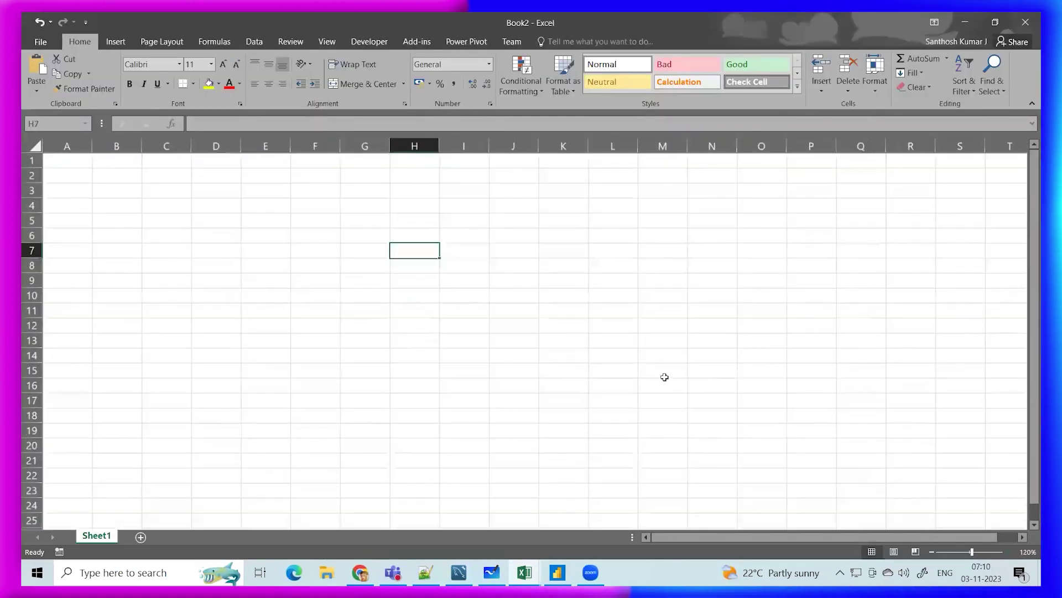
pyautogui.write('TUDENTS')
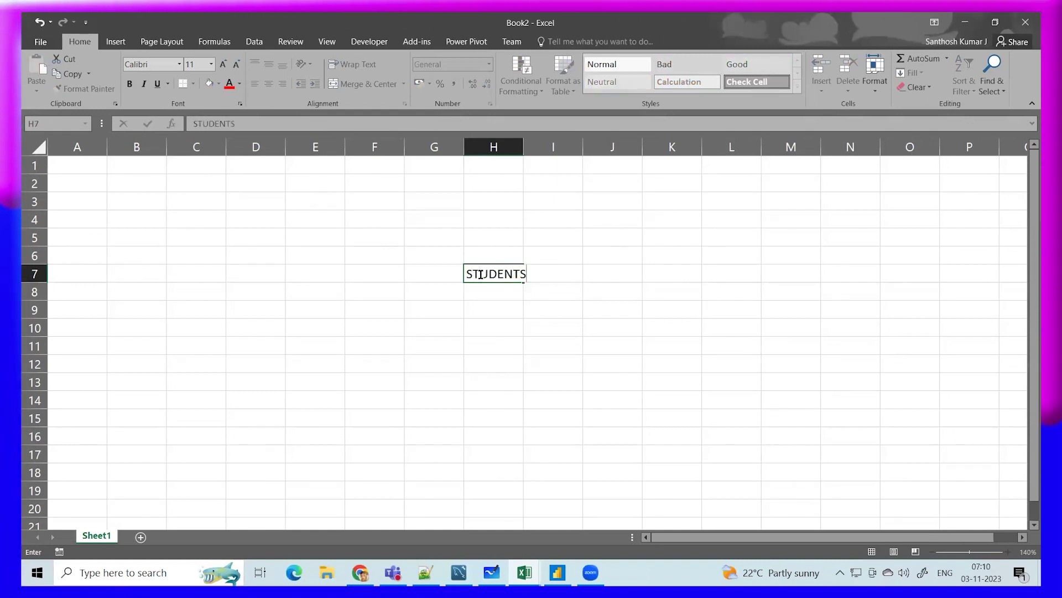
# List five student first names under the heading, one per cell in H8:H12
pyautogui.write('AM')
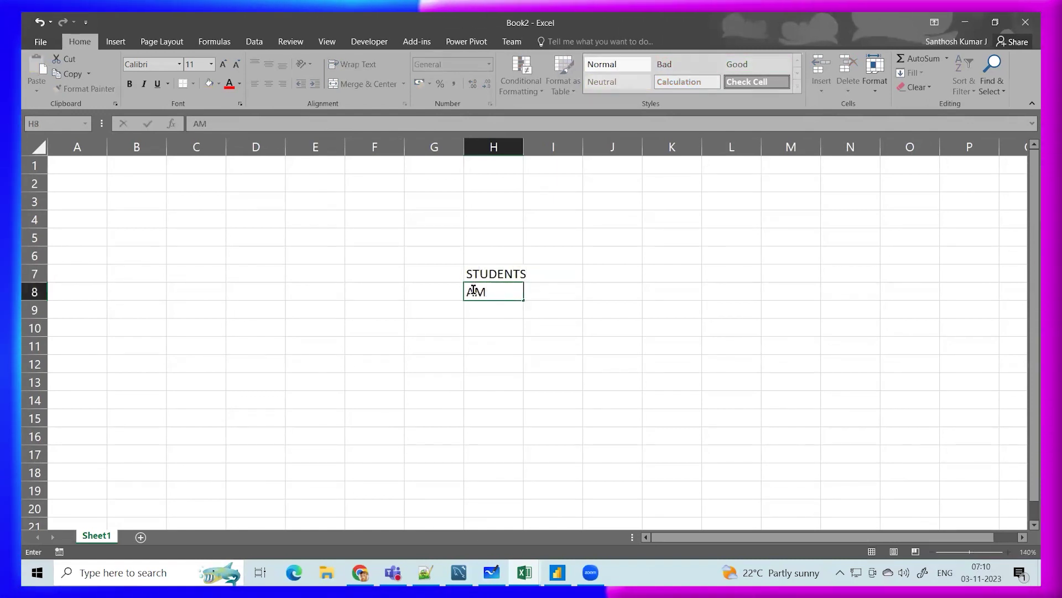
pyautogui.write('AND')
pyautogui.press('Return')
pyautogui.write('KIRAN')
pyautogui.press('Return')
pyautogui.write('SURYA')
pyautogui.press('Return')
pyautogui.write('S')
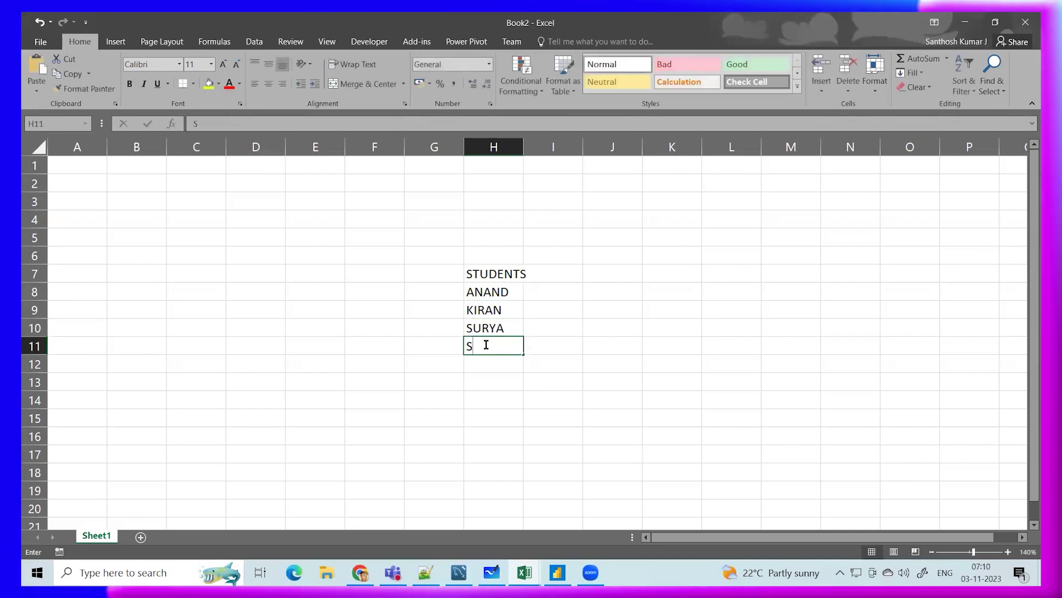
pyautogui.write('ACHIN')
pyautogui.press('Return')
pyautogui.write('VIJAY')
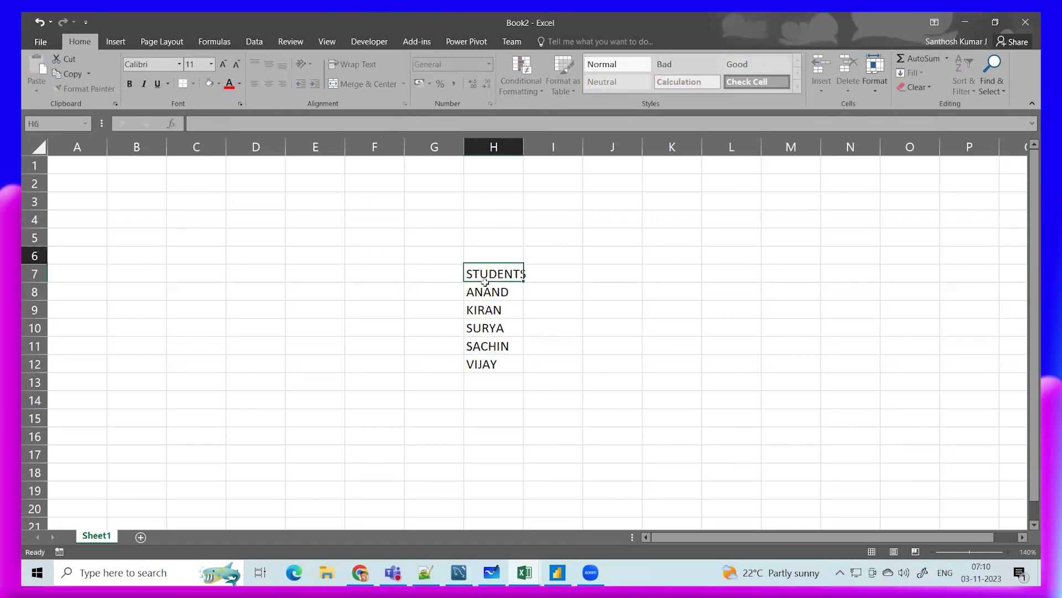
# Add borders to the student list in H7:H12
pyautogui.moveTo(485, 282); pyautogui.dragTo(486, 275)
pyautogui.moveTo(494, 363); pyautogui.dragTo(486, 274)
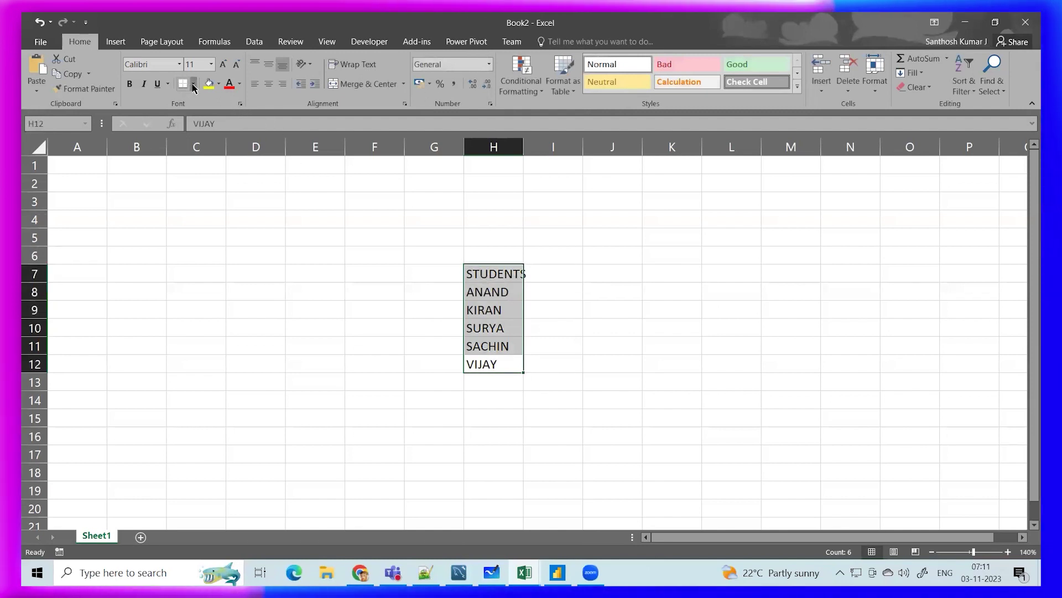
pyautogui.click(193, 84)
pyautogui.click(222, 196)
# Fill the STUDENTS heading cell with yellow and autofit the width of column H
pyautogui.click(478, 273)
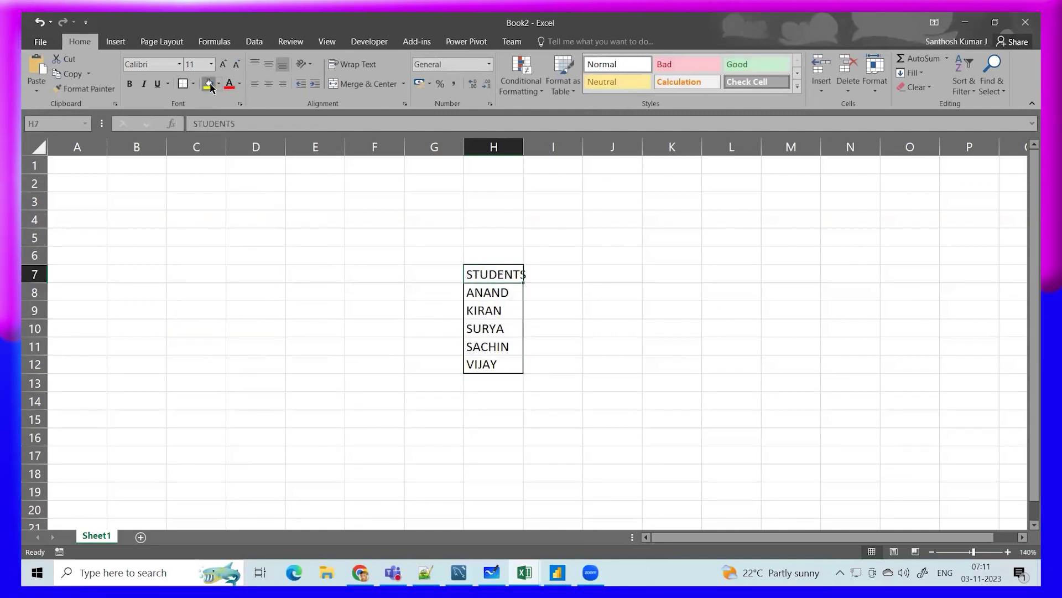
pyautogui.doubleClick(525, 150)
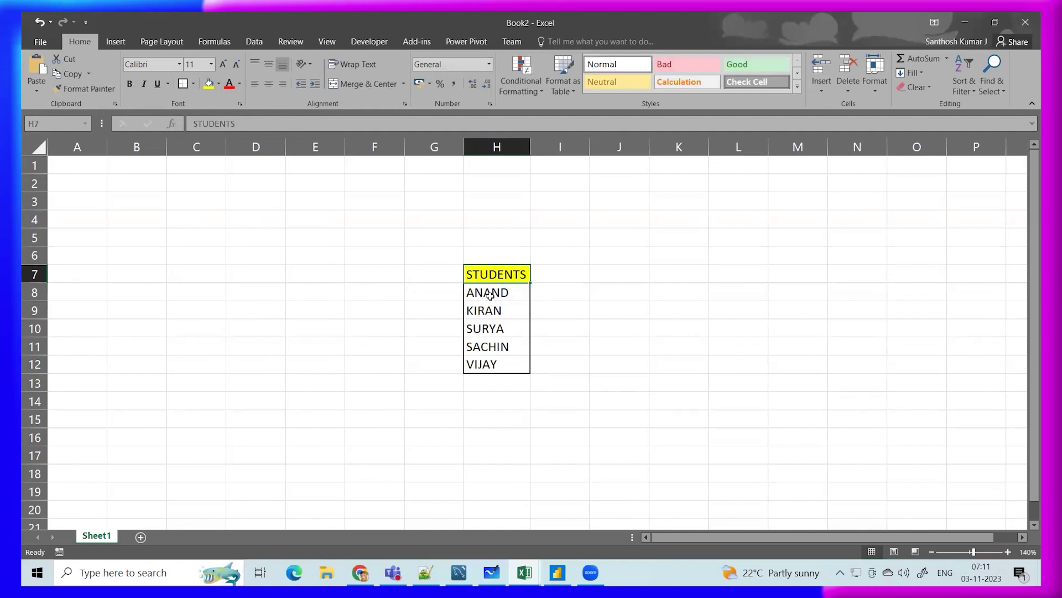
pyautogui.click(487, 293)
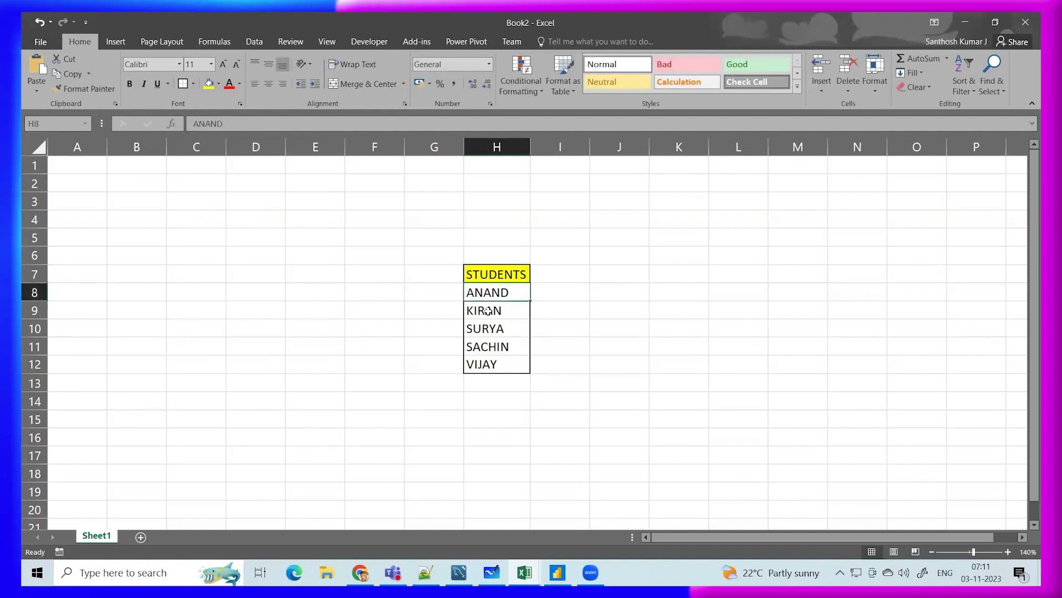
pyautogui.click(488, 271)
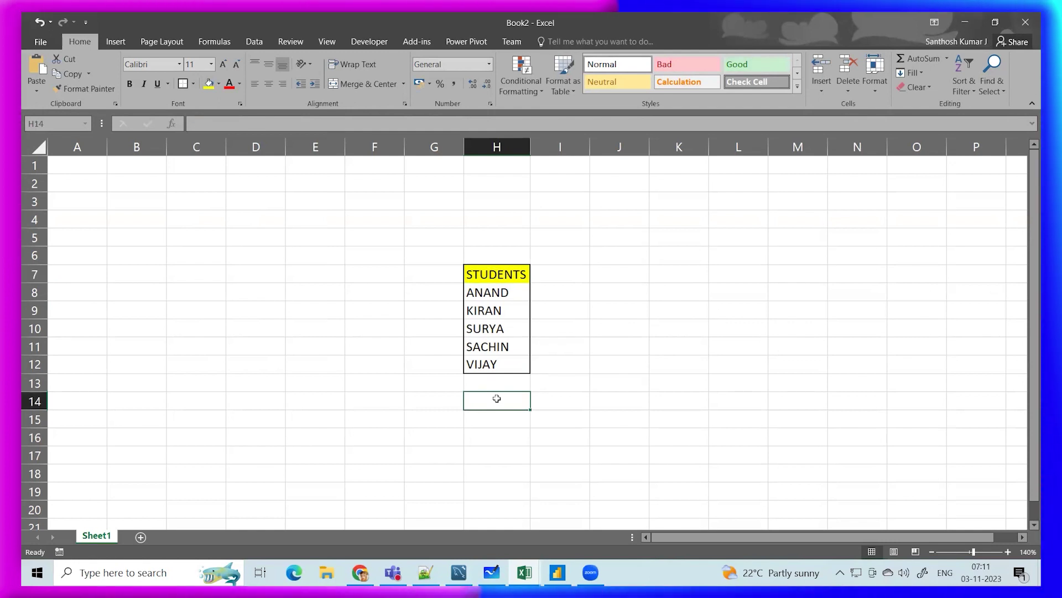
# Count the student names in cell H14 with the formula =COUNTA(H8:H12)
pyautogui.write('=COUNT')
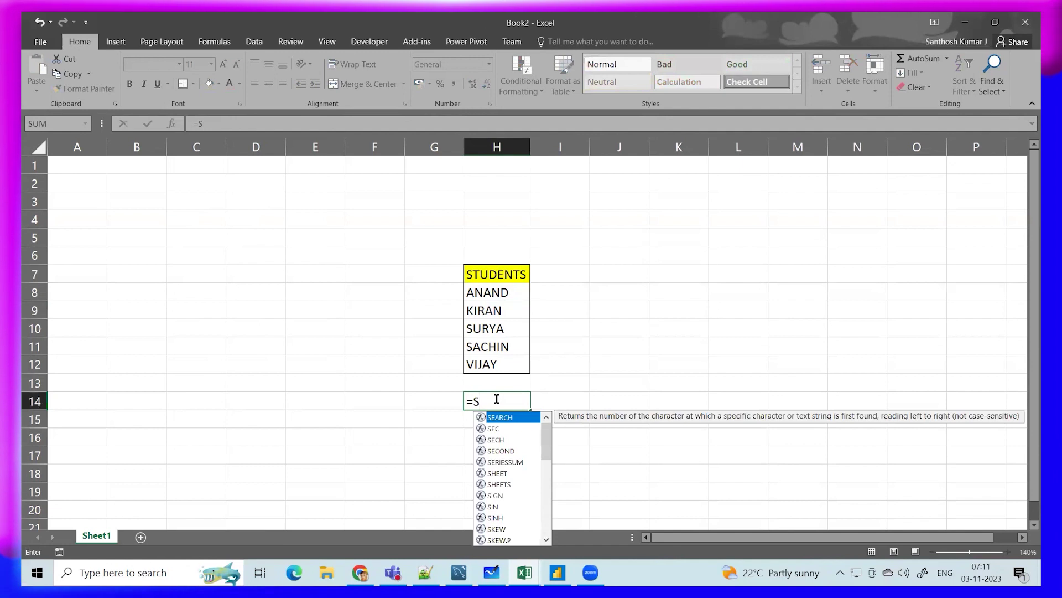
pyautogui.write('(')
pyautogui.moveTo(487, 292); pyautogui.dragTo(483, 363)
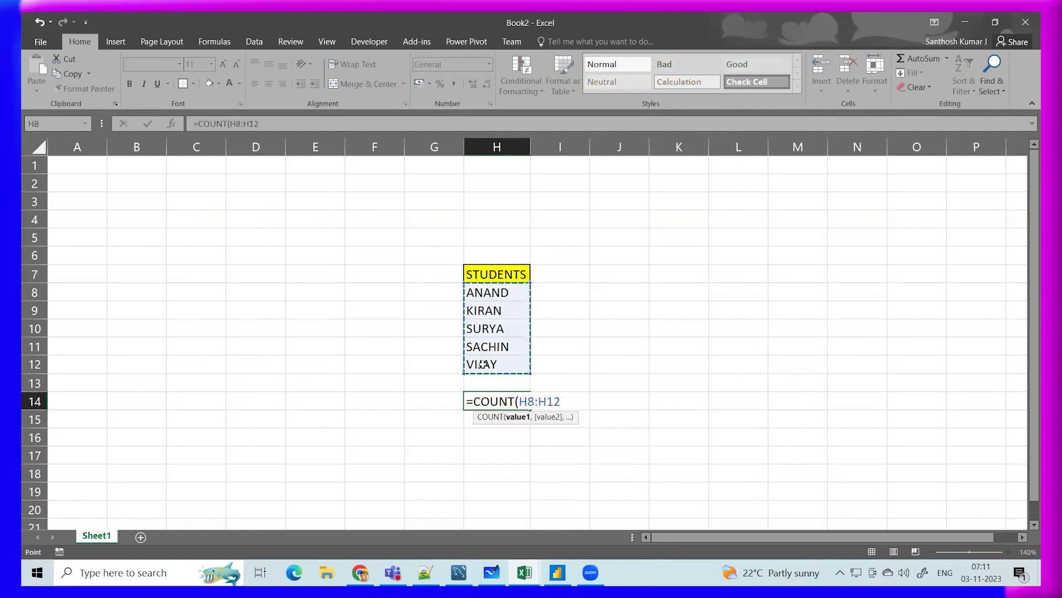
pyautogui.press('BackSpace')
pyautogui.press('BackSpace')
pyautogui.press('BackSpace')
pyautogui.press('BackSpace')
pyautogui.press('BackSpace')
pyautogui.press('BackSpace')
pyautogui.press('BackSpace')
pyautogui.press('BackSpace')
pyautogui.press('BackSpace')
pyautogui.press('BackSpace')
pyautogui.press('BackSpace')
pyautogui.write('UNT')
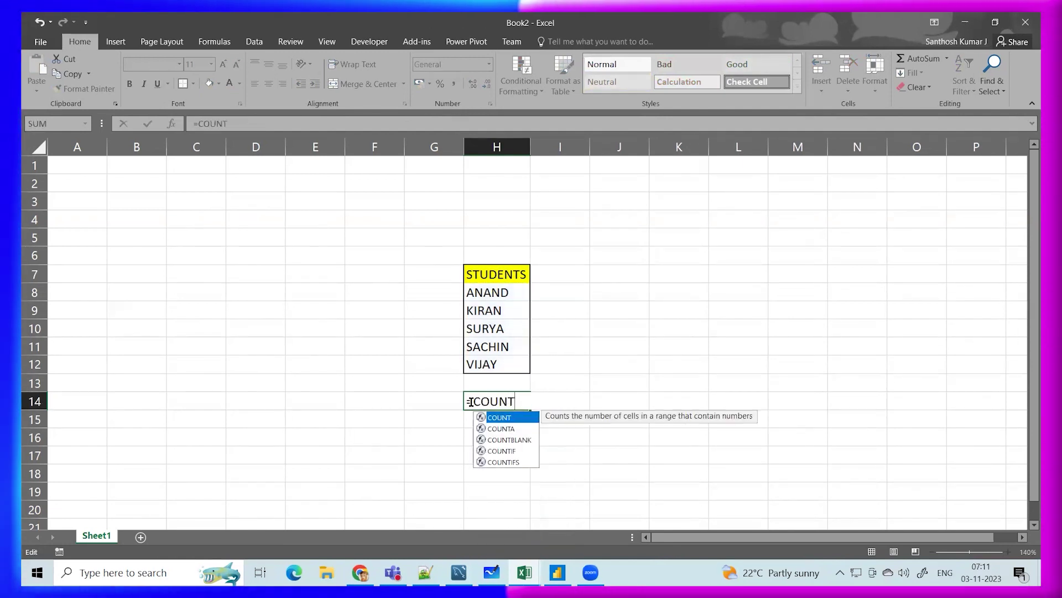
pyautogui.write('A(')
pyautogui.moveTo(487, 292); pyautogui.dragTo(498, 361)
pyautogui.press('Return')
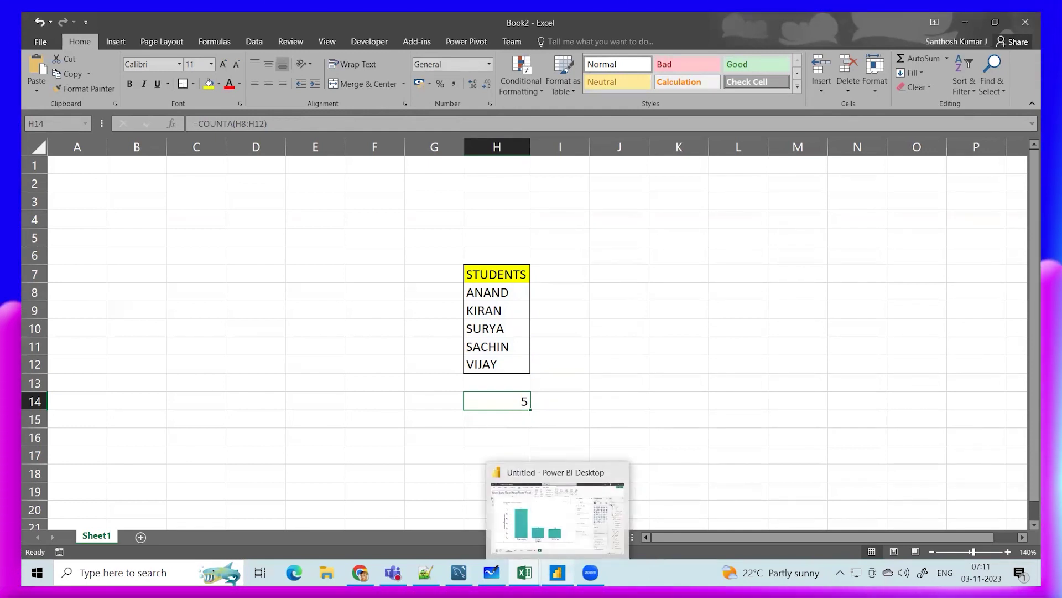
# Switch to Notepad++ and change the second FIT combination of the column chart formula to (1C + 1C(n))
pyautogui.click(557, 573)
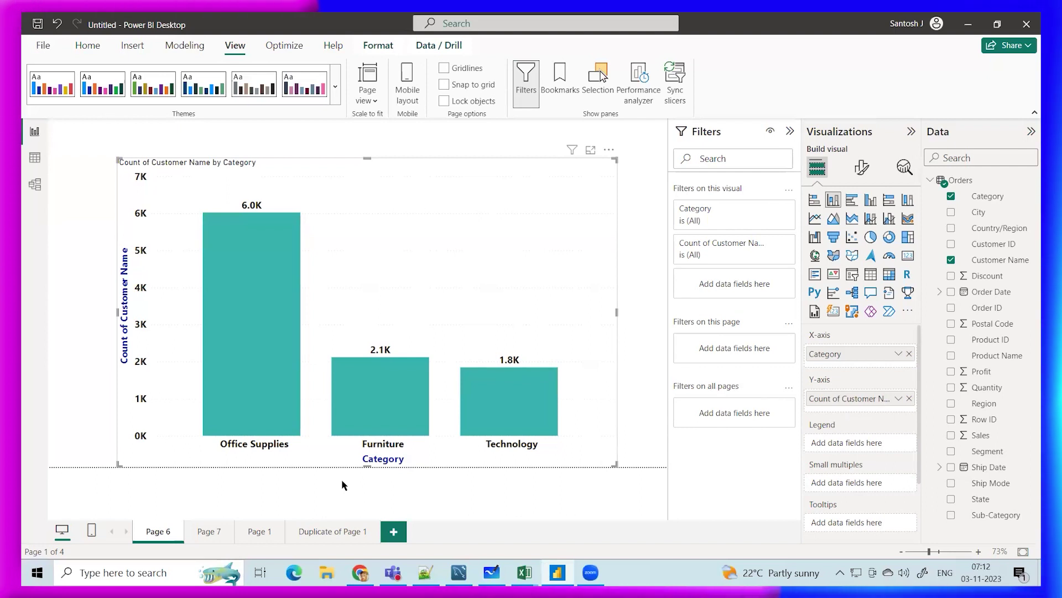
pyautogui.hotkey('alt', 'Tab')
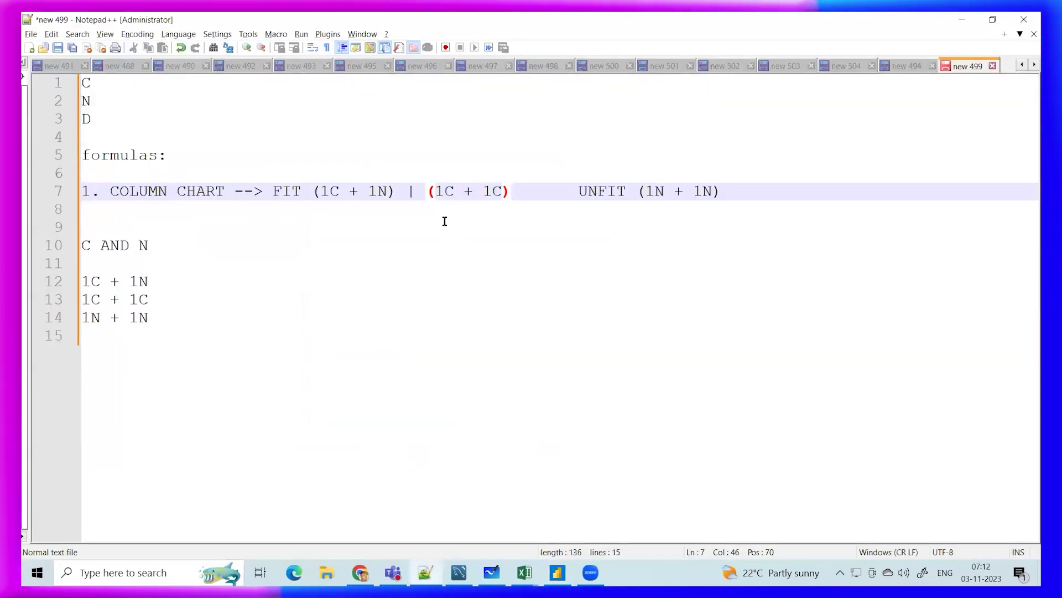
pyautogui.doubleClick(444, 192)
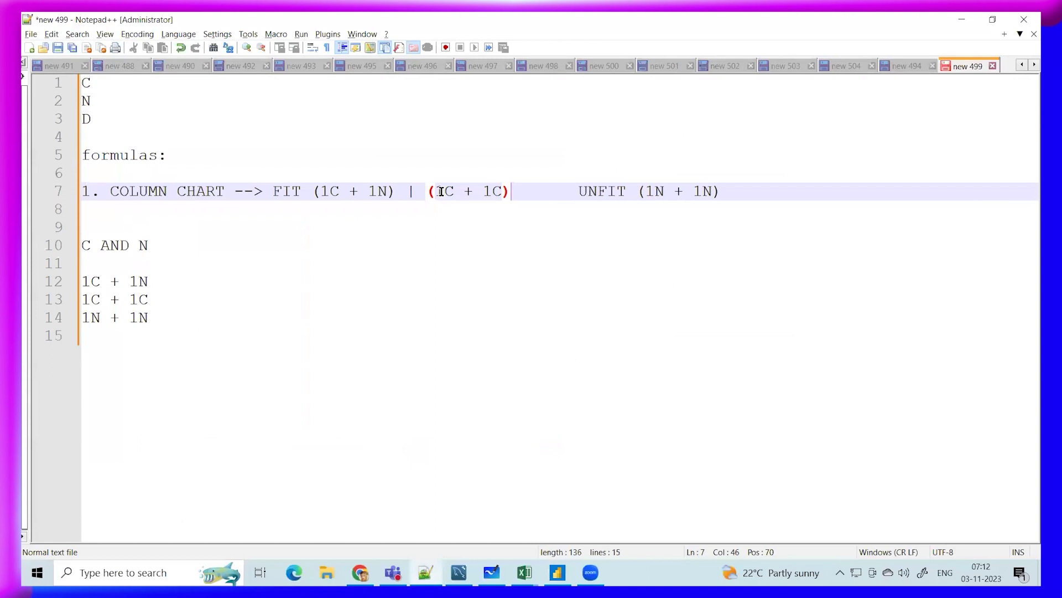
pyautogui.doubleClick(490, 194)
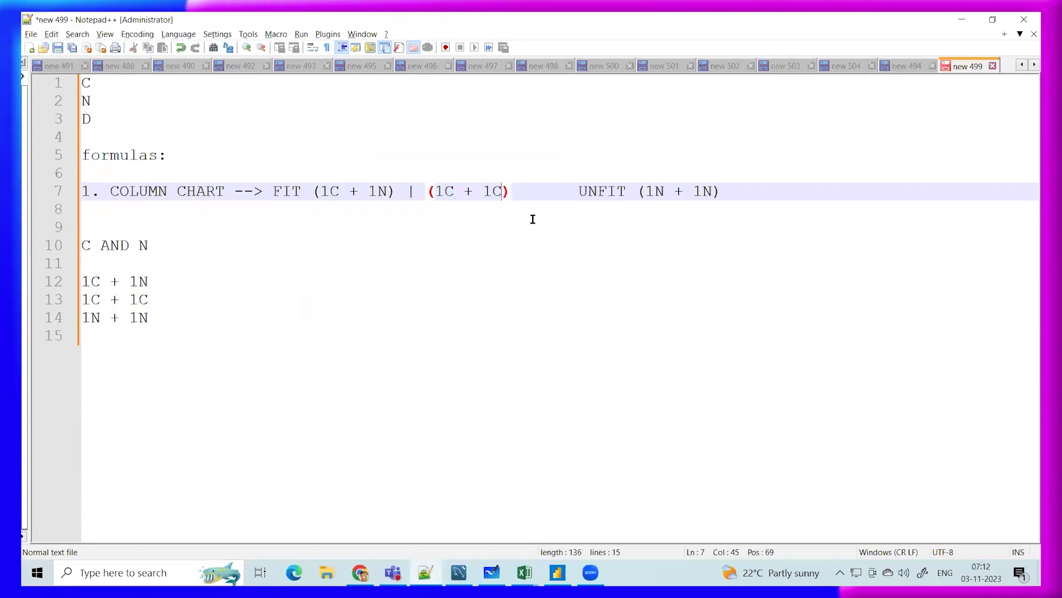
pyautogui.write('9')
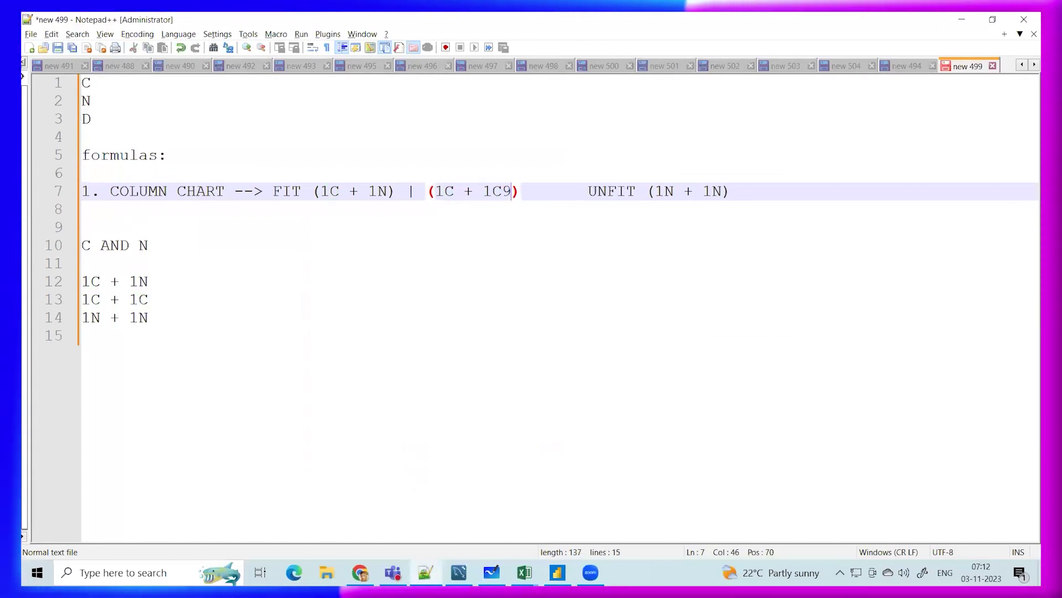
pyautogui.write('%')
pyautogui.press('BackSpace')
pyautogui.press('BackSpace')
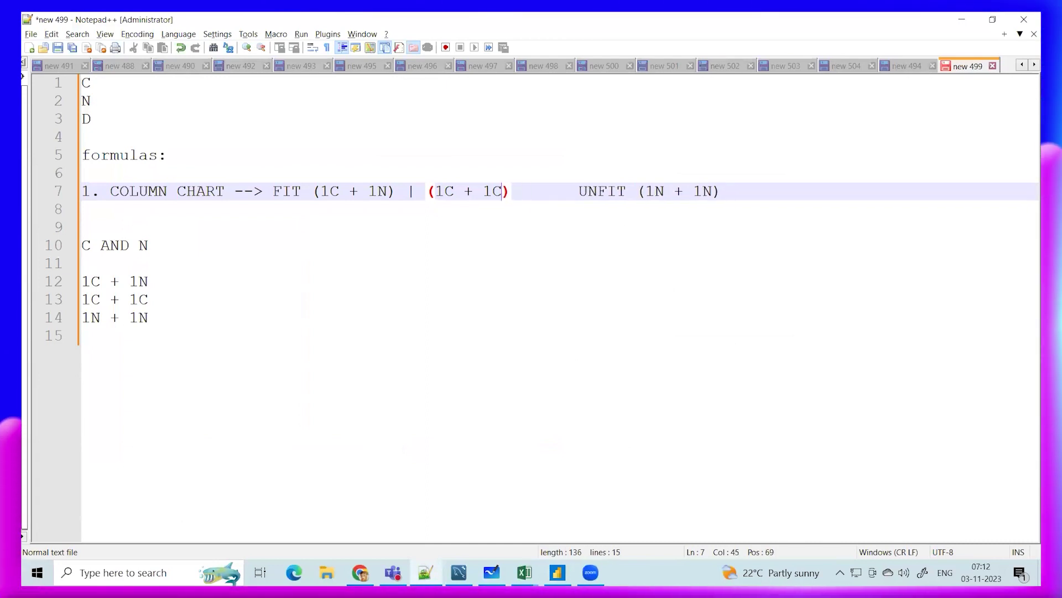
pyautogui.write('(')
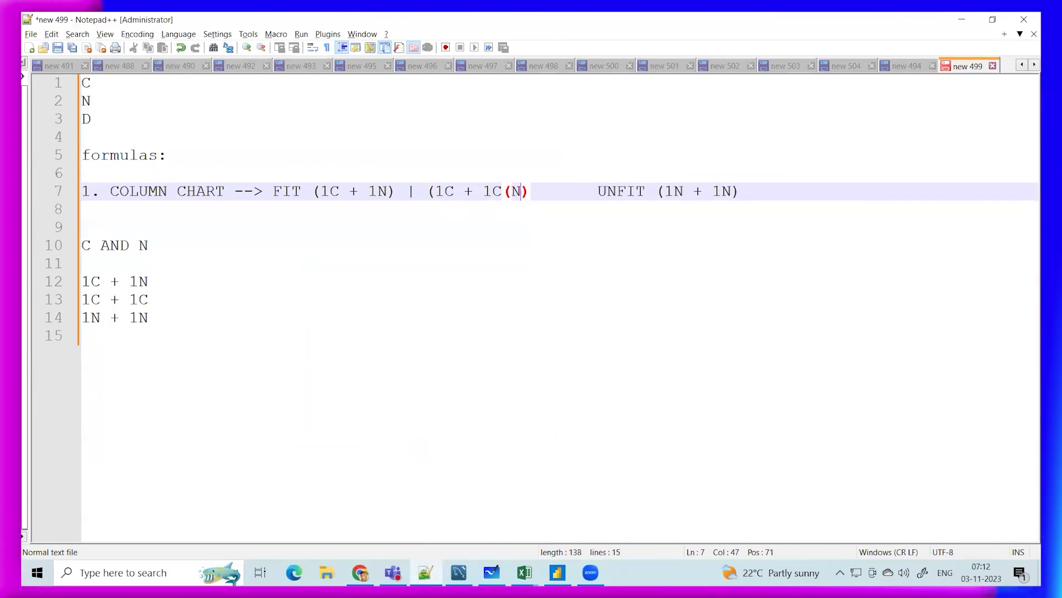
pyautogui.write('n)')
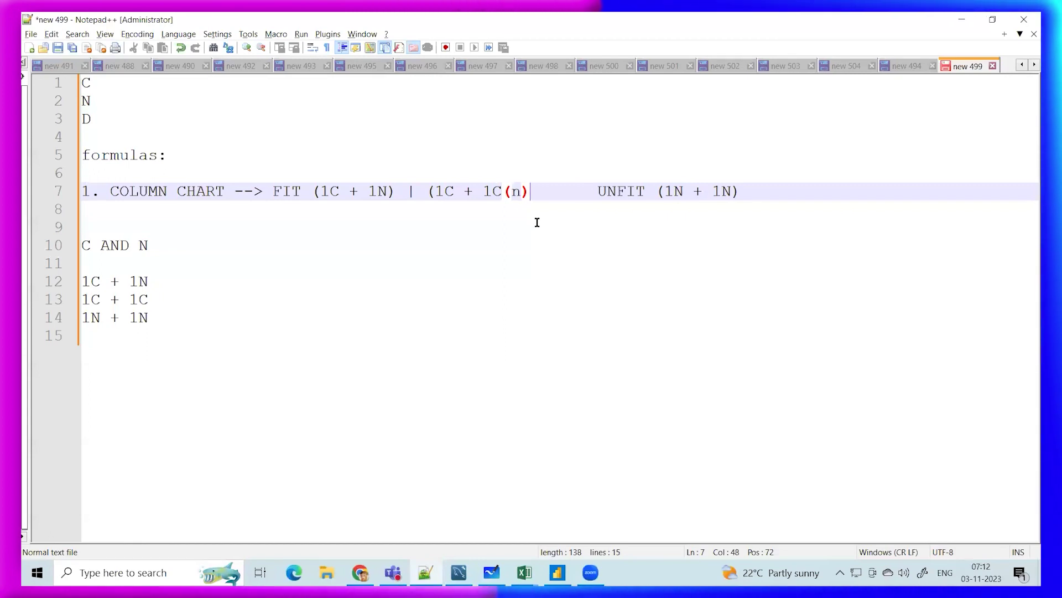
pyautogui.write(')')
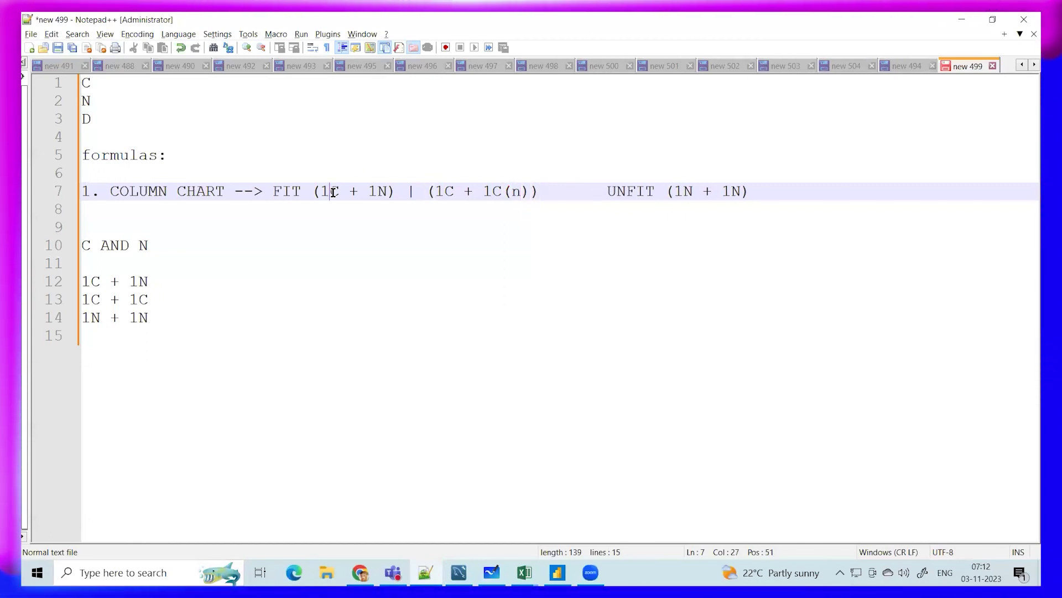
# Switch to Power BI and replace Customer Name with Sales on the column chart's Y-axis
pyautogui.click(378, 192)
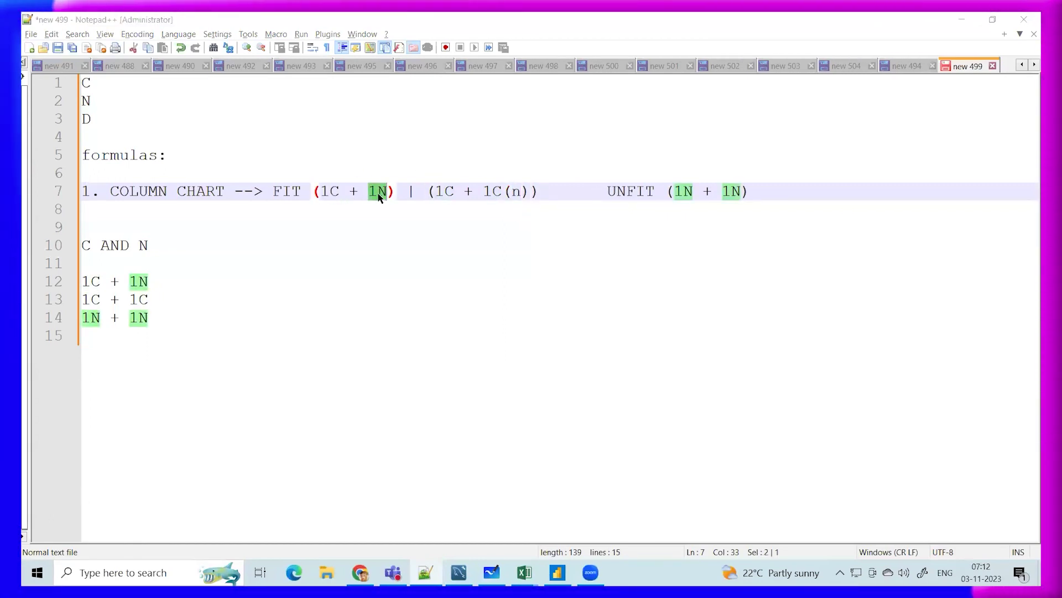
pyautogui.hotkey('alt', 'Tab')
pyautogui.click(909, 397)
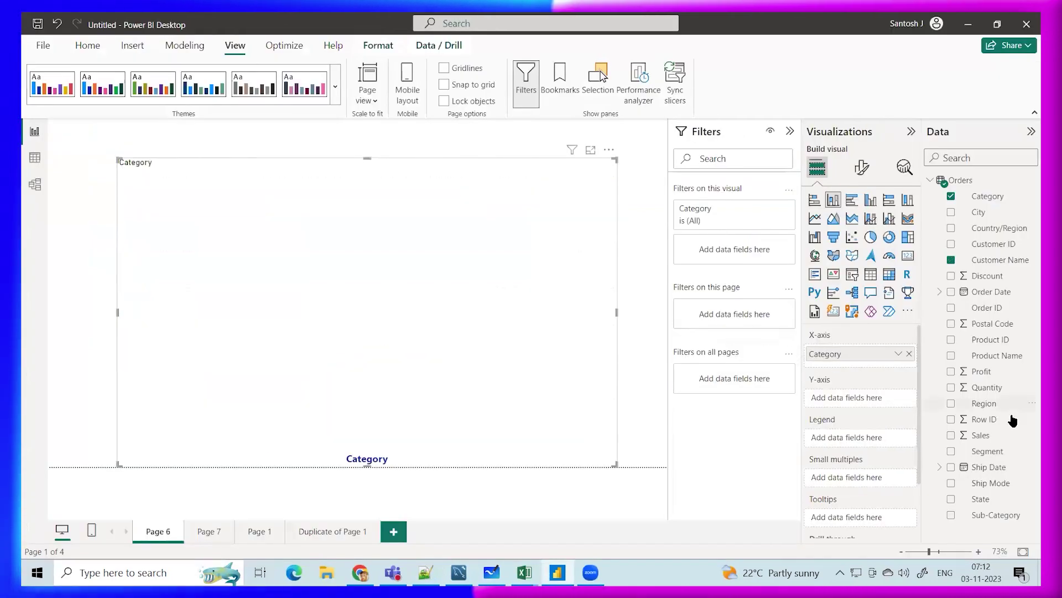
pyautogui.moveTo(980, 435); pyautogui.dragTo(875, 405)
pyautogui.moveTo(869, 401); pyautogui.dragTo(870, 401)
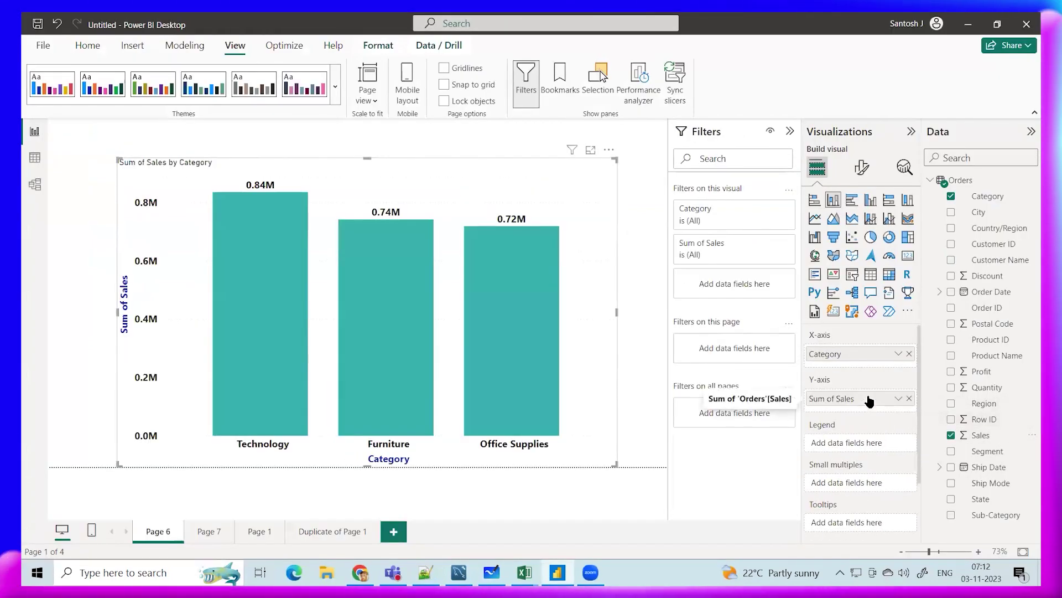
# Replace Sales with Customer Name on the chart's Y-axis and review the (1C + 1C(n)) formula in Notepad++
pyautogui.click(909, 398)
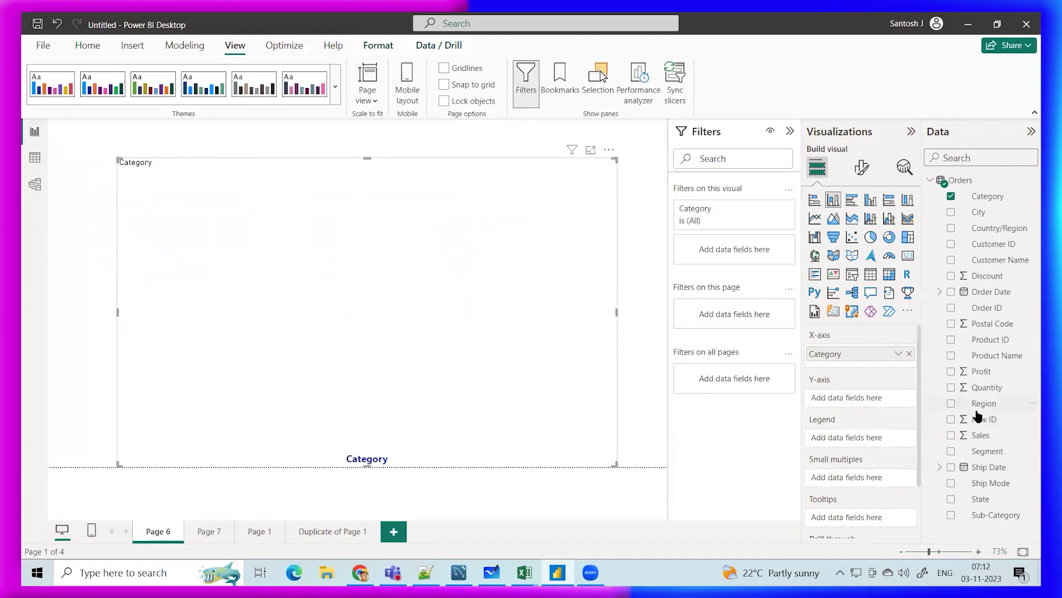
pyautogui.moveTo(996, 260); pyautogui.dragTo(872, 403)
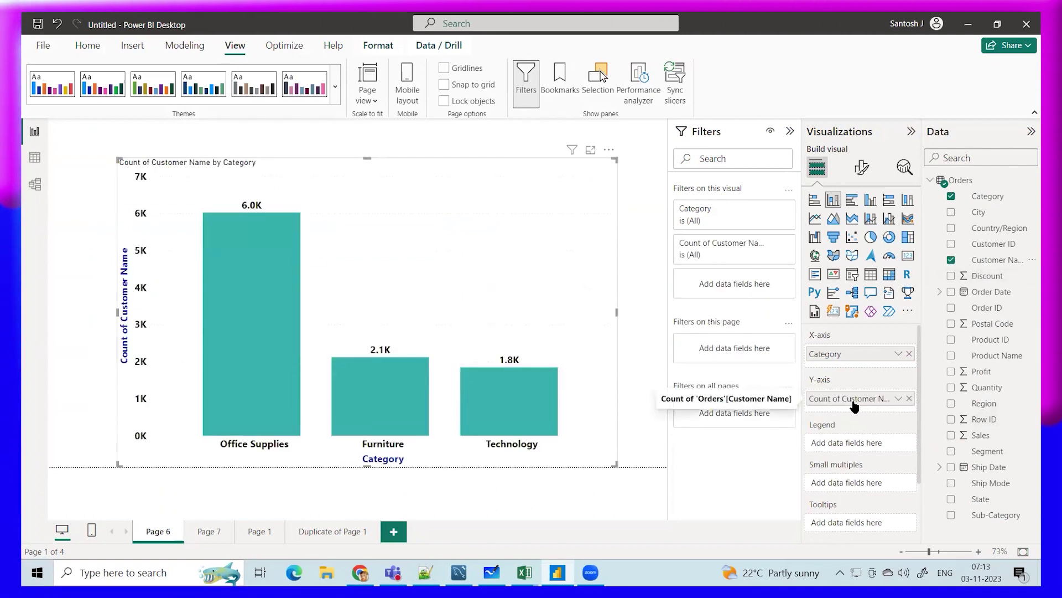
pyautogui.hotkey('alt', 'Tab')
pyautogui.doubleClick(492, 191)
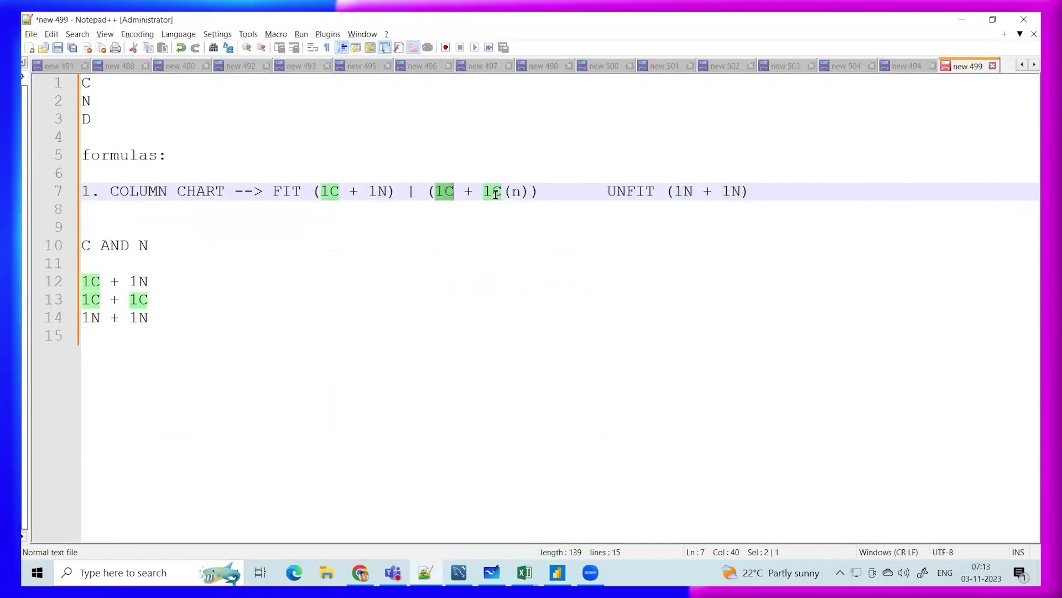
pyautogui.hotkey('alt', 'Tab')
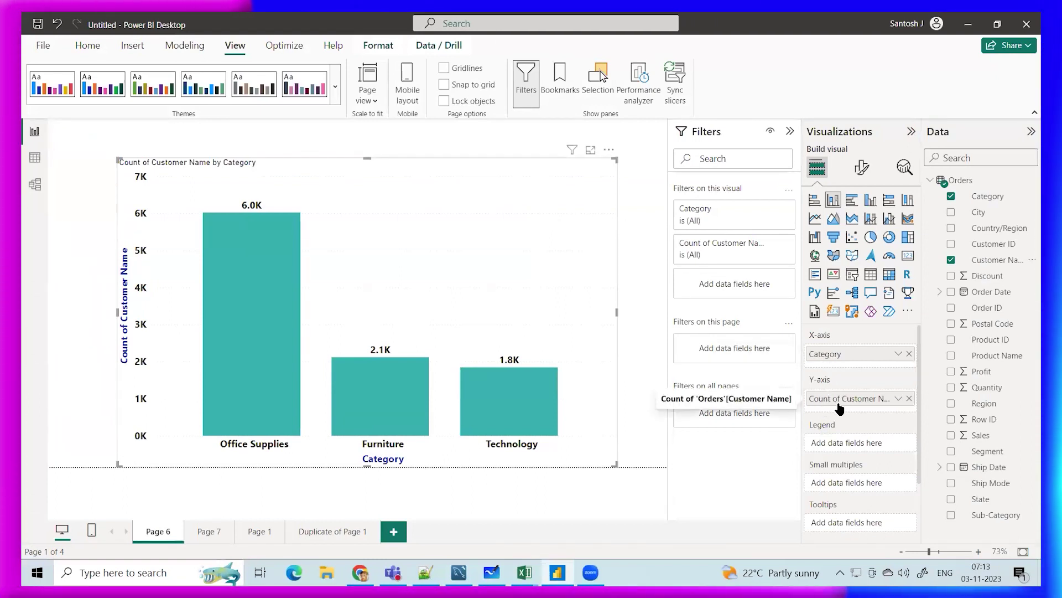
pyautogui.hotkey('alt', 'Tab')
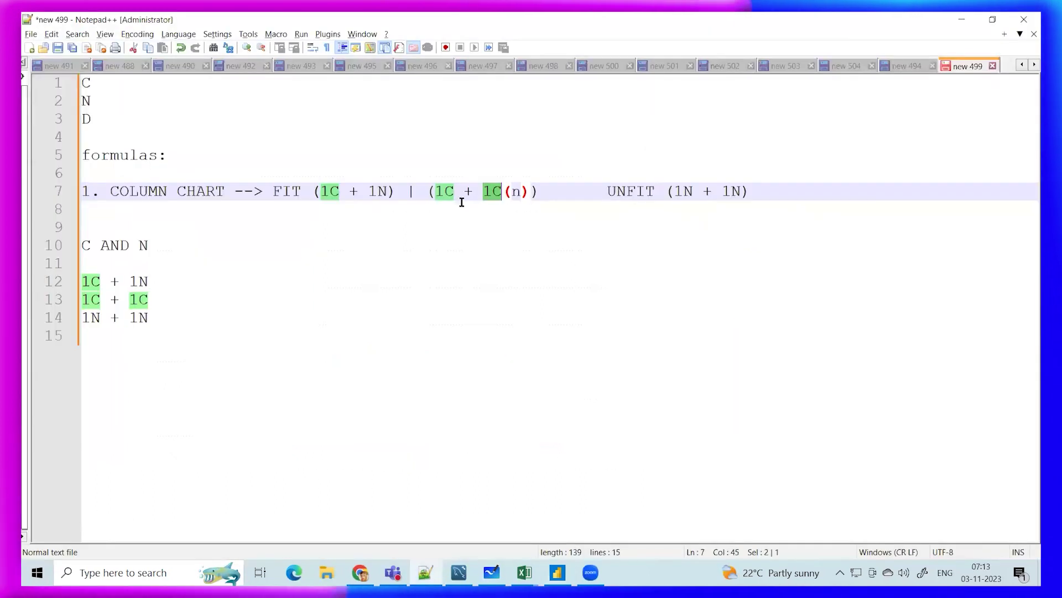
# Switch to Power BI and rebuild the column chart with Sales on the X-axis and Profit on the Y-axis
pyautogui.hotkey('alt', 'Tab')
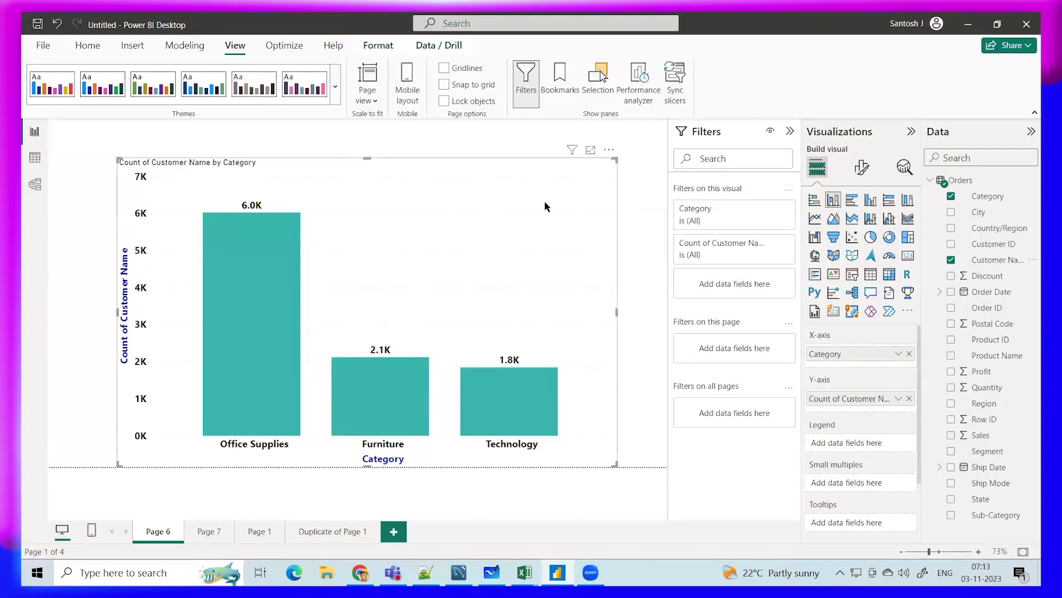
pyautogui.click(908, 354)
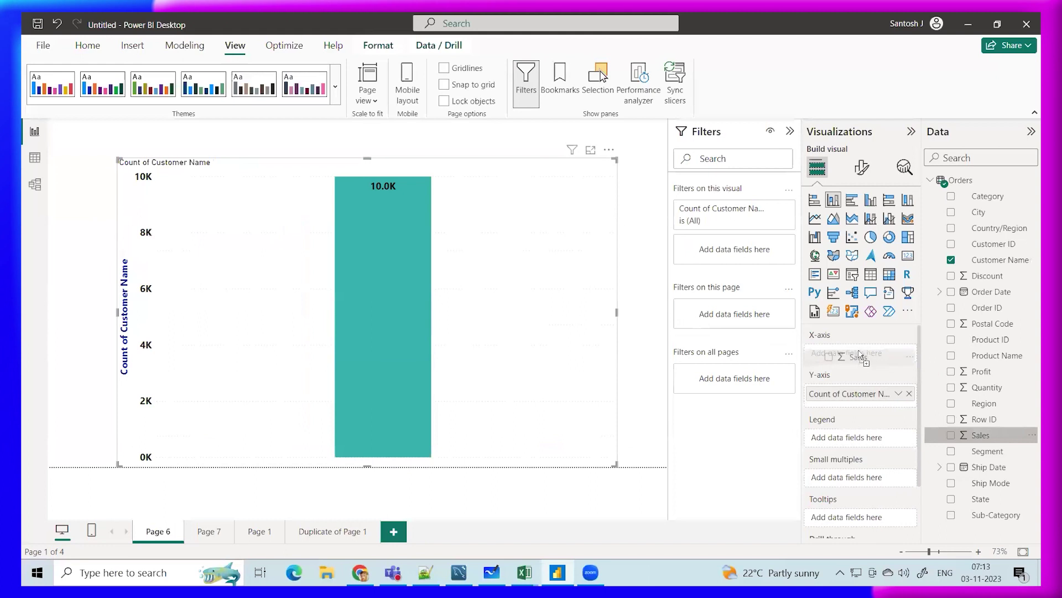
pyautogui.moveTo(859, 356); pyautogui.dragTo(856, 354)
pyautogui.click(909, 393)
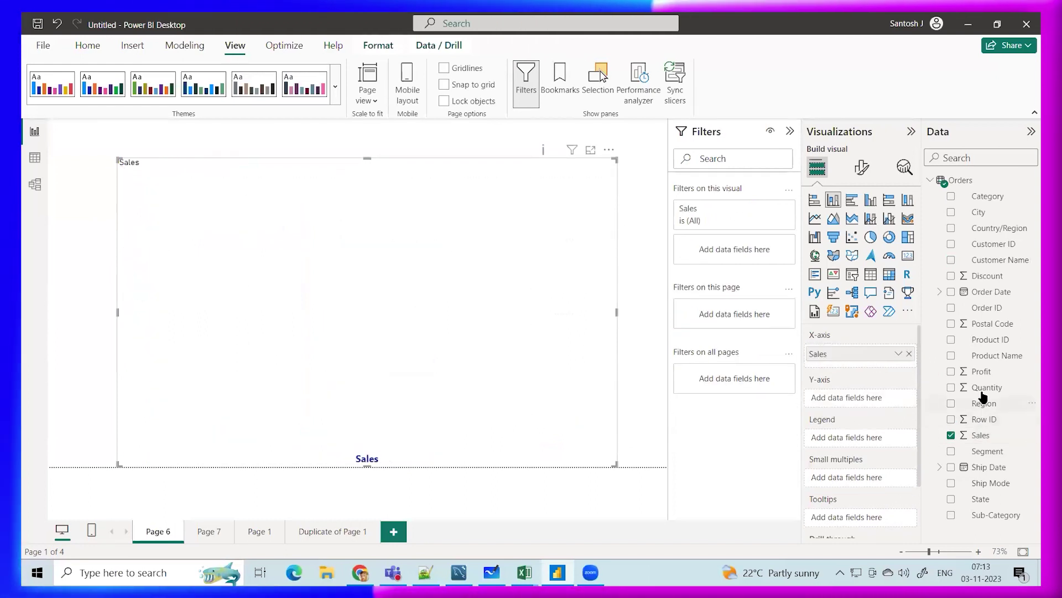
pyautogui.moveTo(981, 372); pyautogui.dragTo(864, 398)
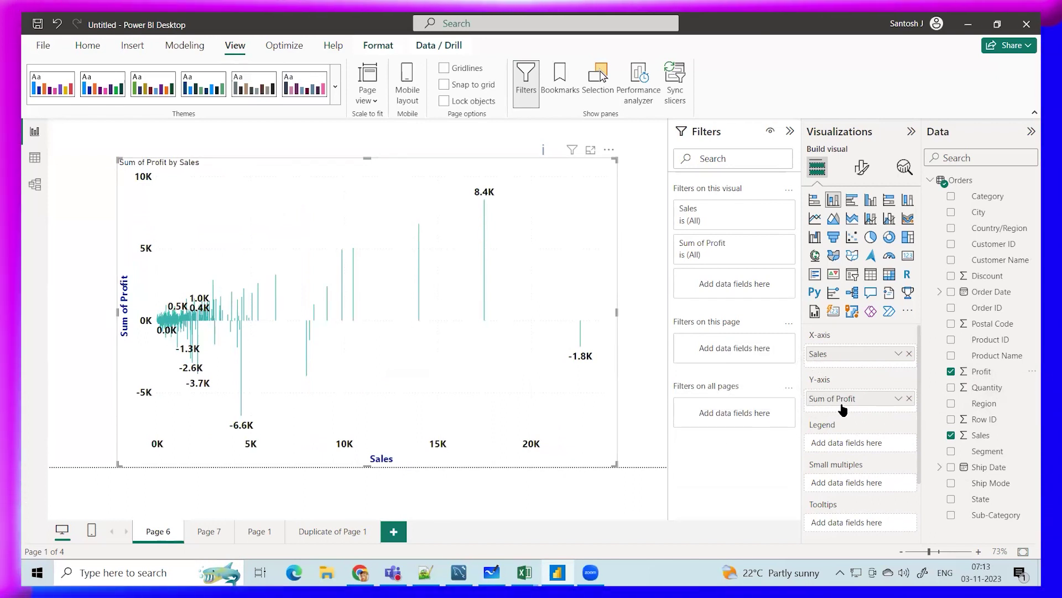
# Switch to Notepad++ and replace the | between the two FIT combinations of the column chart formula with OR
pyautogui.hotkey('alt', 'Tab')
pyautogui.moveTo(616, 197); pyautogui.dragTo(738, 208)
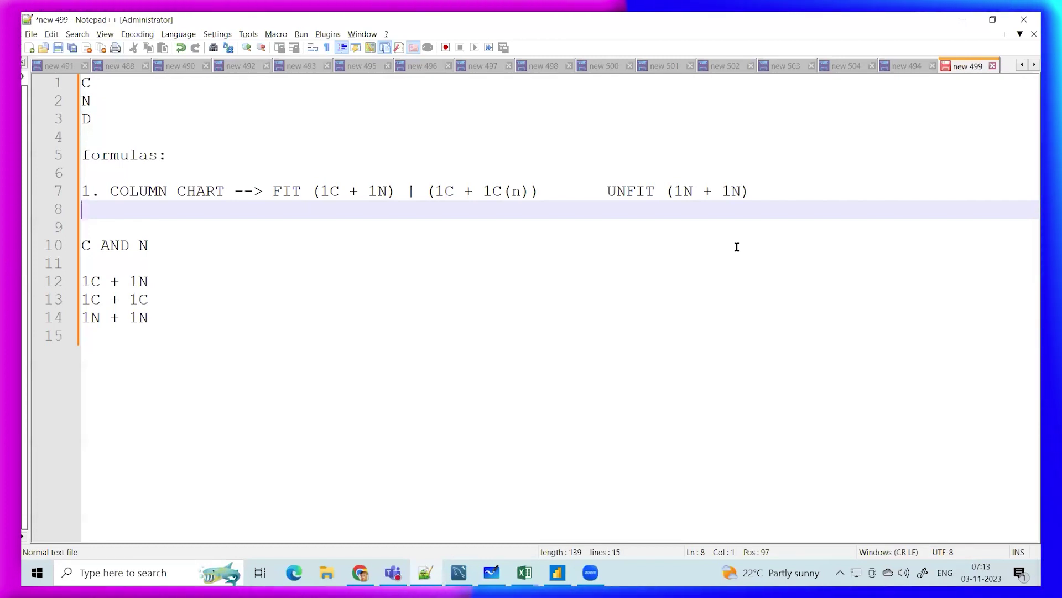
pyautogui.doubleClick(332, 191)
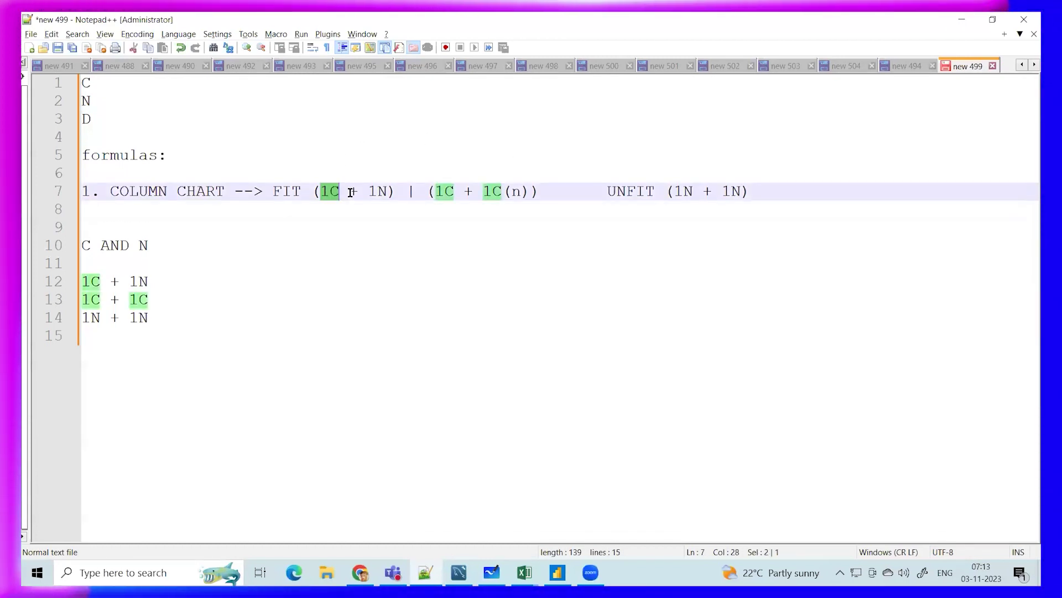
pyautogui.doubleClick(378, 192)
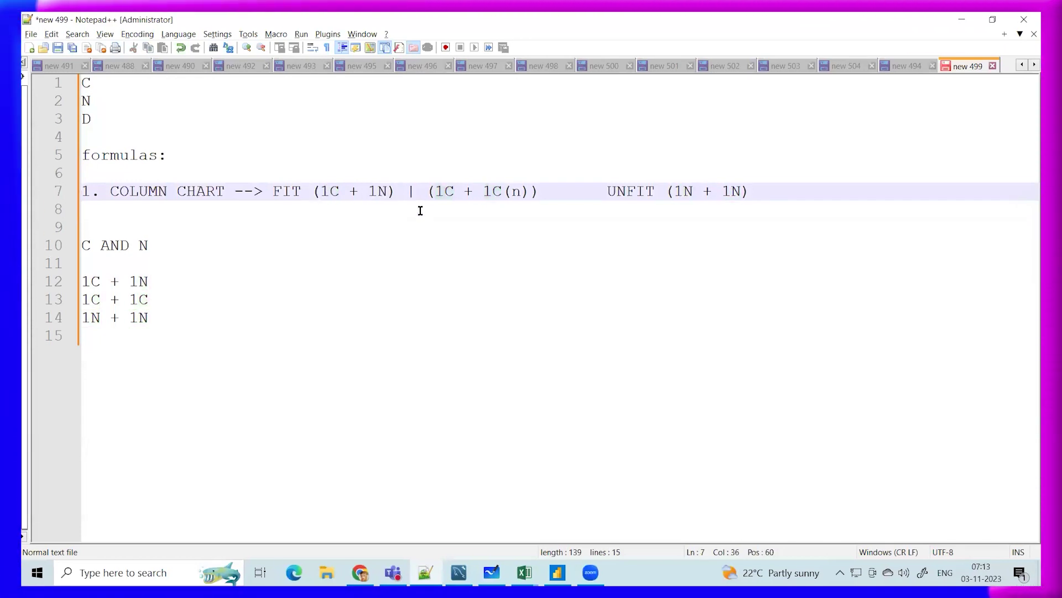
pyautogui.moveTo(415, 192); pyautogui.dragTo(408, 194)
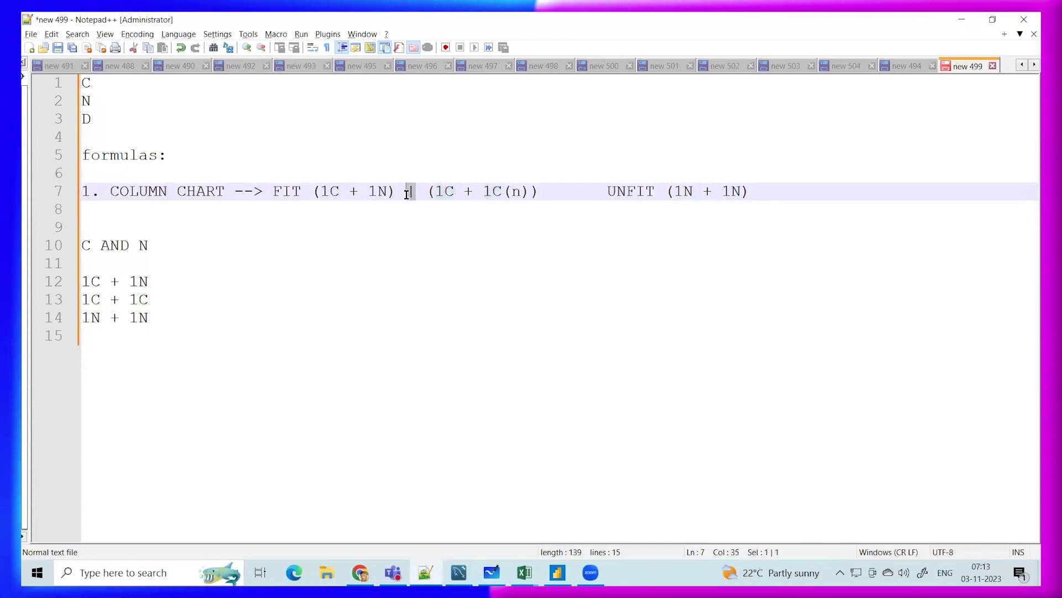
pyautogui.write('OI')
pyautogui.press('BackSpace')
pyautogui.write('R')
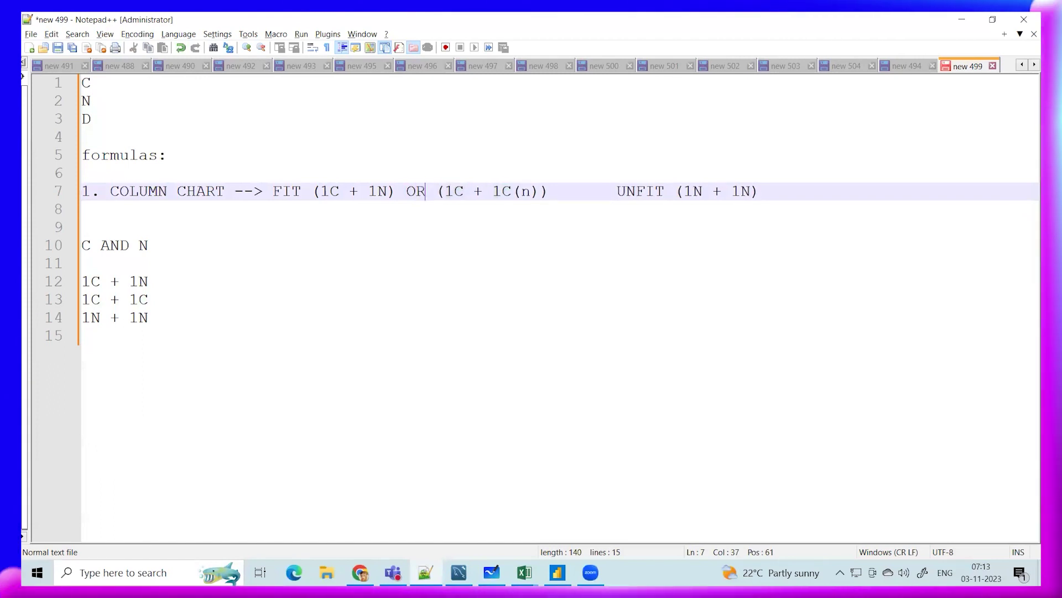
pyautogui.click(454, 191)
pyautogui.doubleClick(454, 191)
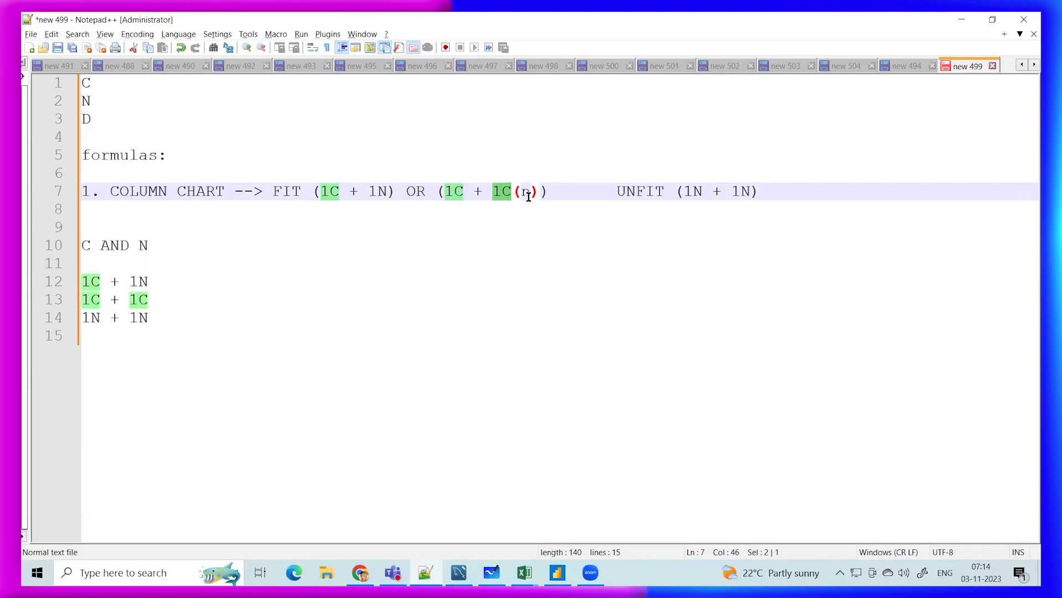
pyautogui.doubleClick(526, 192)
pyautogui.click(542, 194)
pyautogui.click(550, 192)
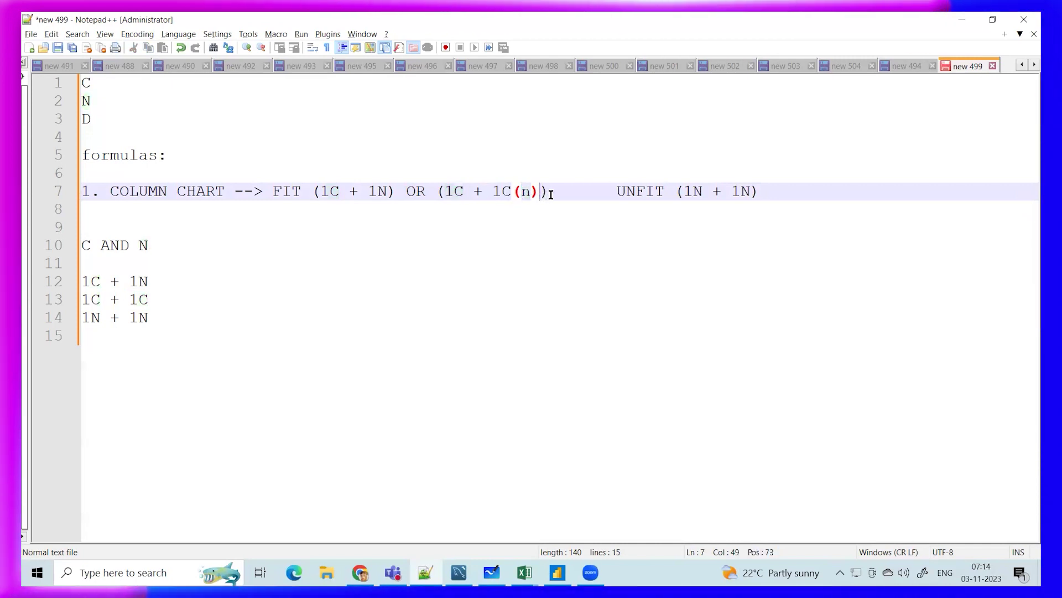
# Delete the C AND N heading and the three combination lines below the column chart formula
pyautogui.moveTo(149, 318); pyautogui.dragTo(94, 212)
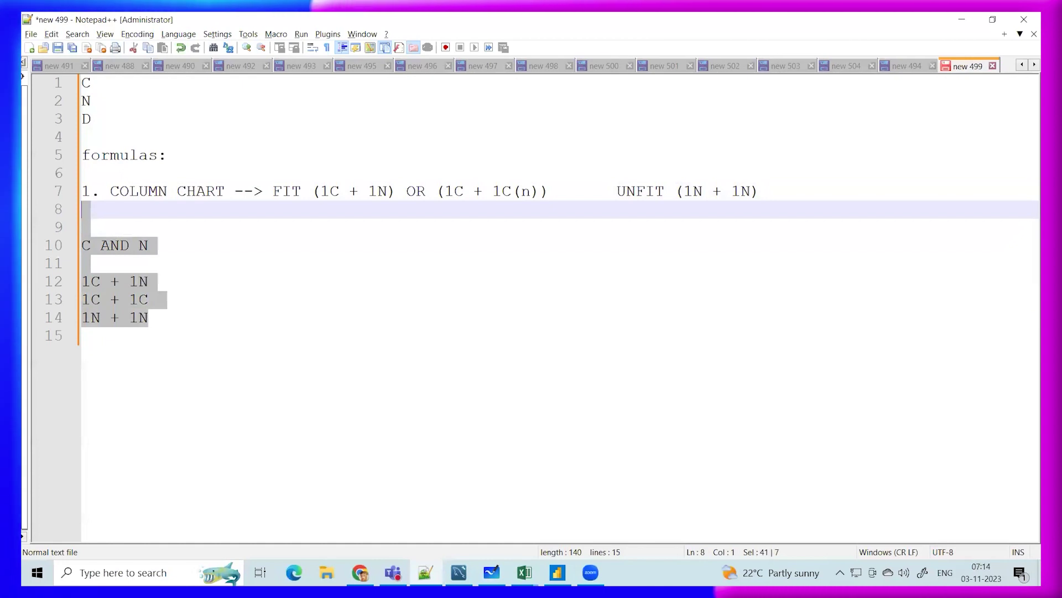
pyautogui.press('Delete')
pyautogui.click(282, 192)
pyautogui.click(294, 258)
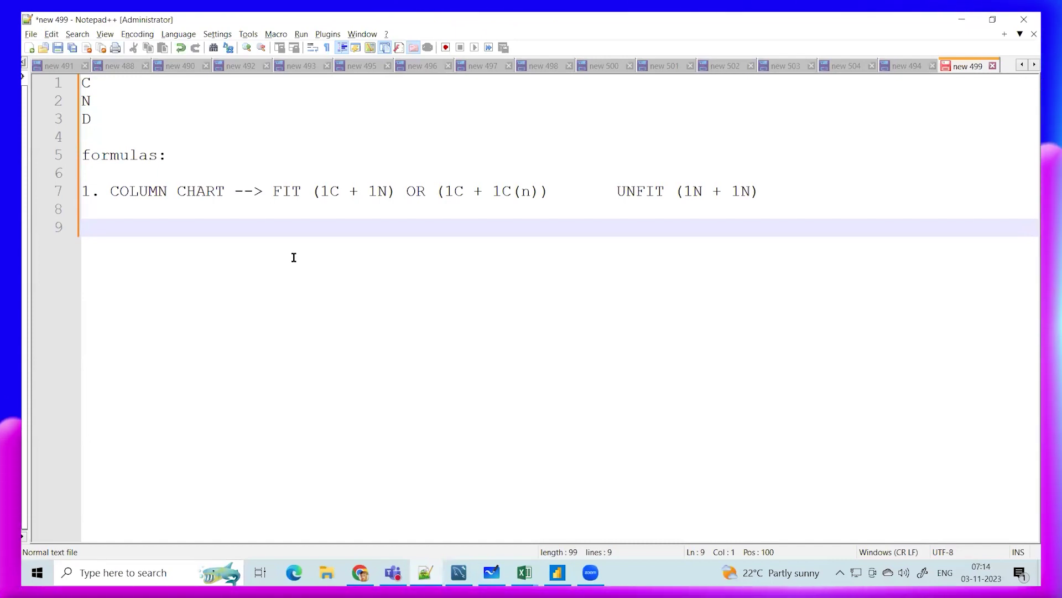
# Switch to the Book2 workbook in Excel and replace Sheet1 with a new blank sheet, deleting Sheet1 permanently
pyautogui.moveTo(526, 571)
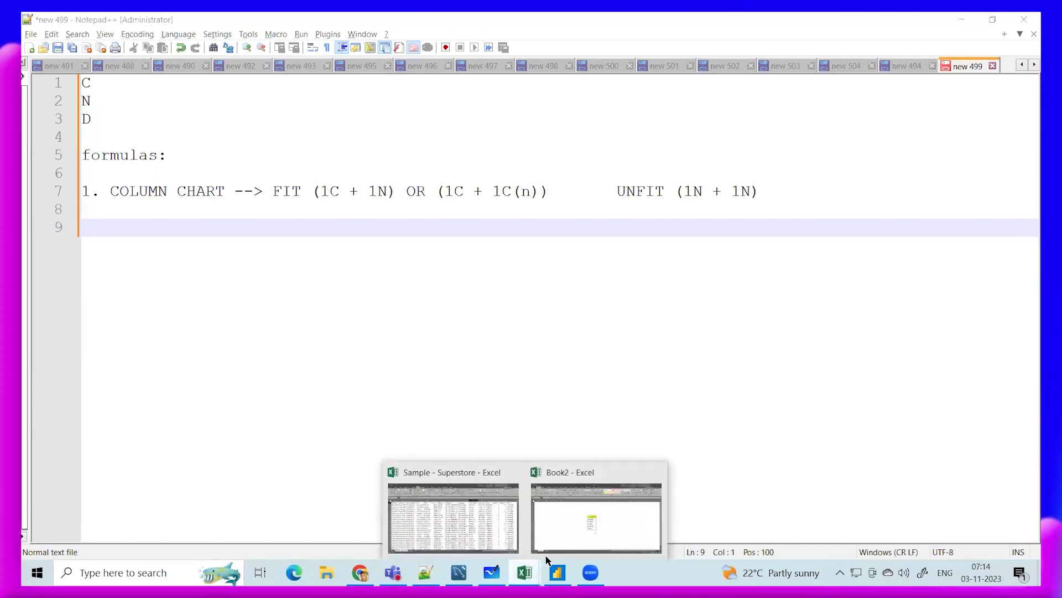
pyautogui.click(537, 506)
pyautogui.rightClick(96, 535)
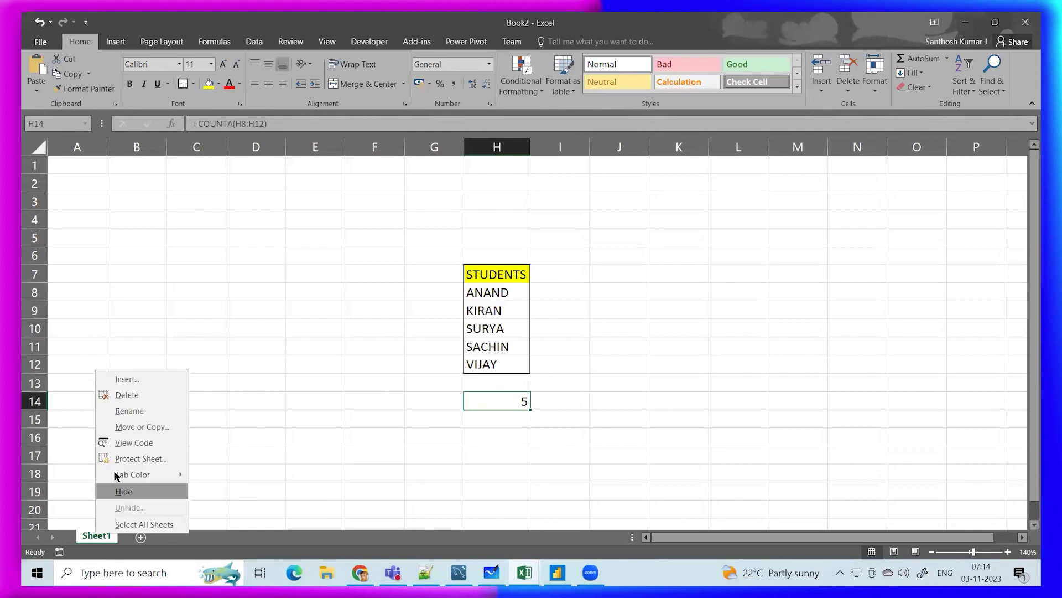
pyautogui.click(128, 395)
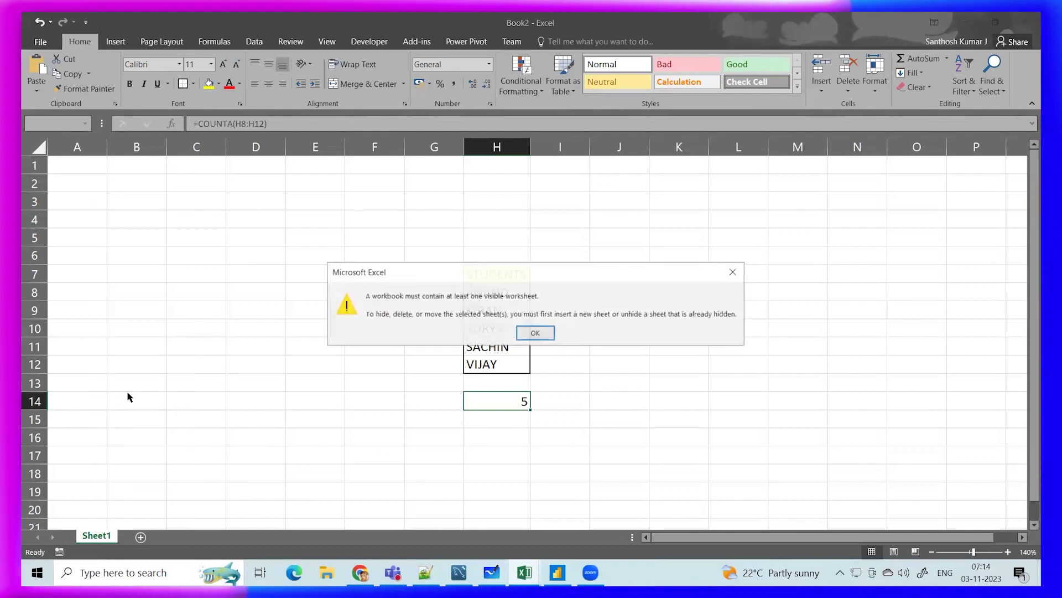
pyautogui.click(532, 334)
pyautogui.click(159, 537)
pyautogui.rightClick(107, 537)
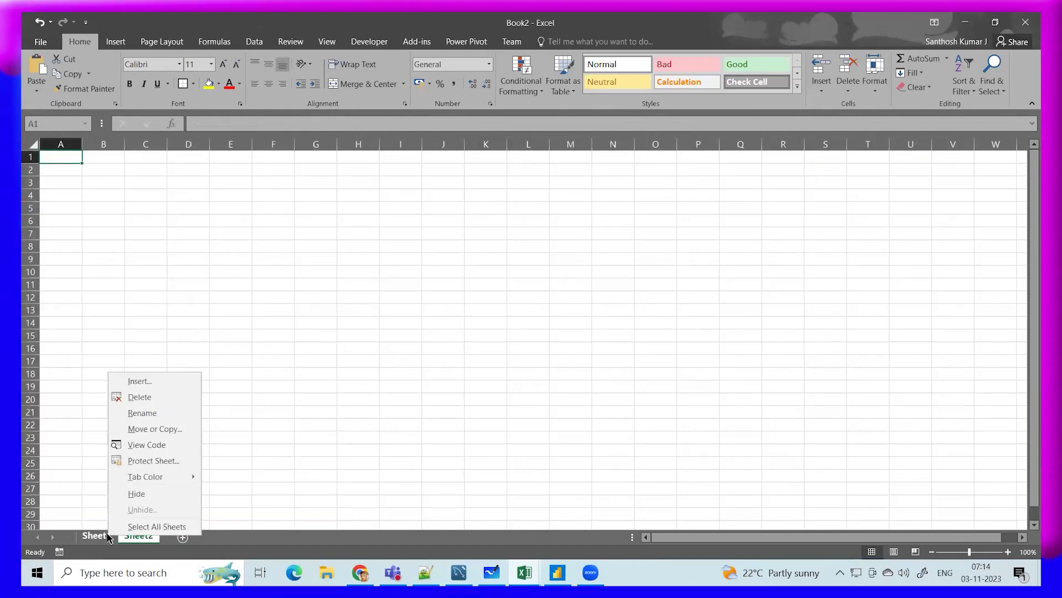
pyautogui.click(146, 403)
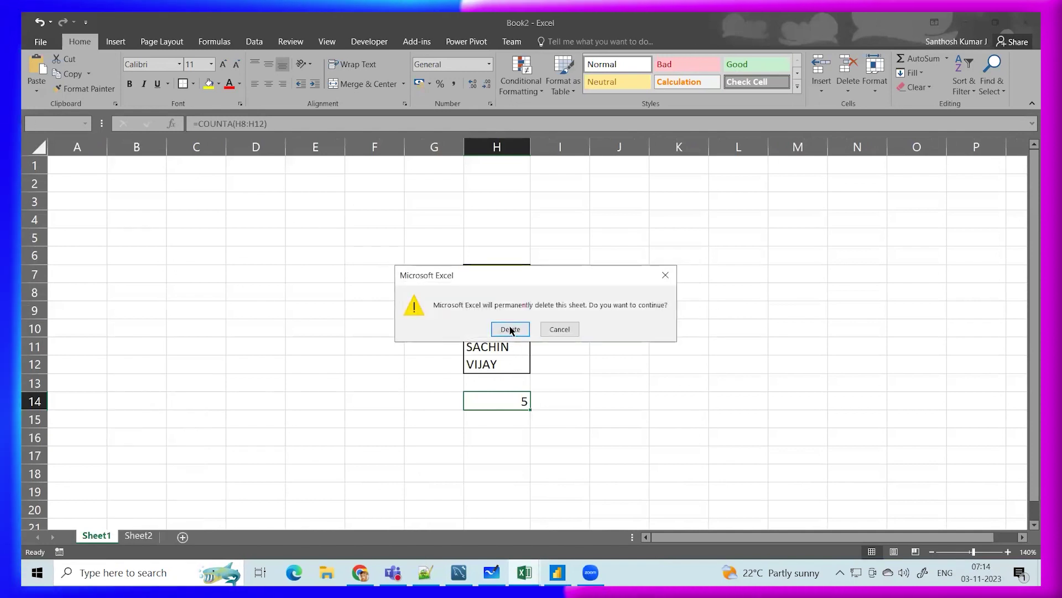
pyautogui.click(510, 330)
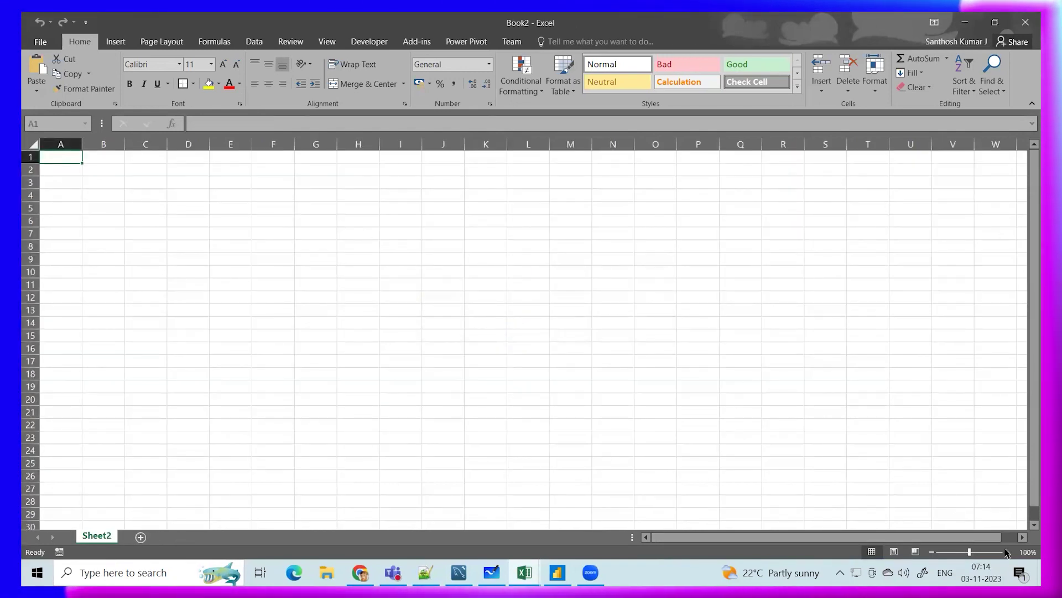
# Enter the headers CHARTS, FIT, ACCEPTABLE and UNFIT in cells A1 to D1
pyautogui.scroll(5, 882, 512)
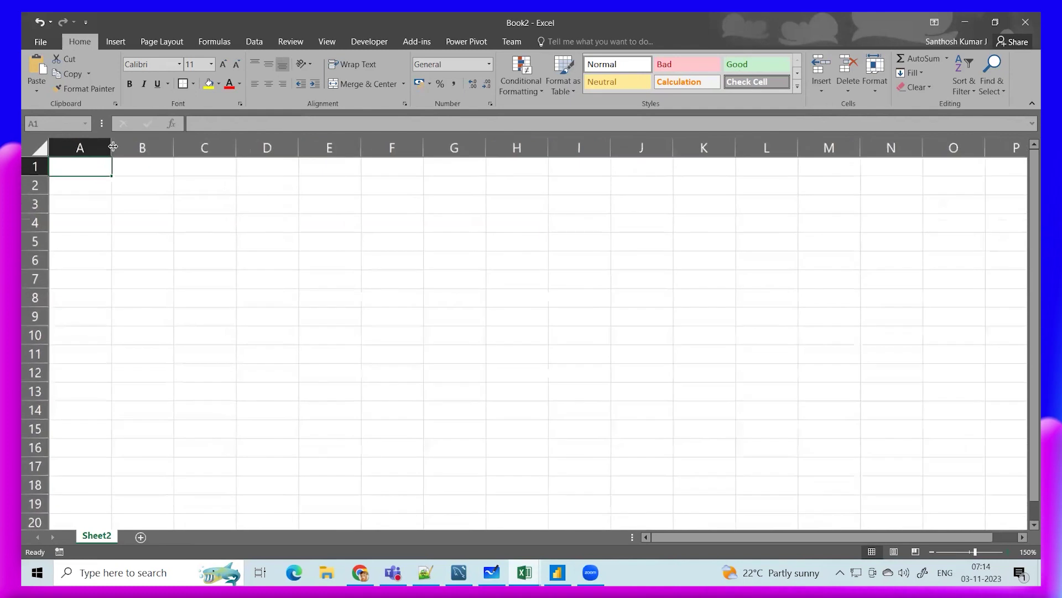
pyautogui.write('CHARTS')
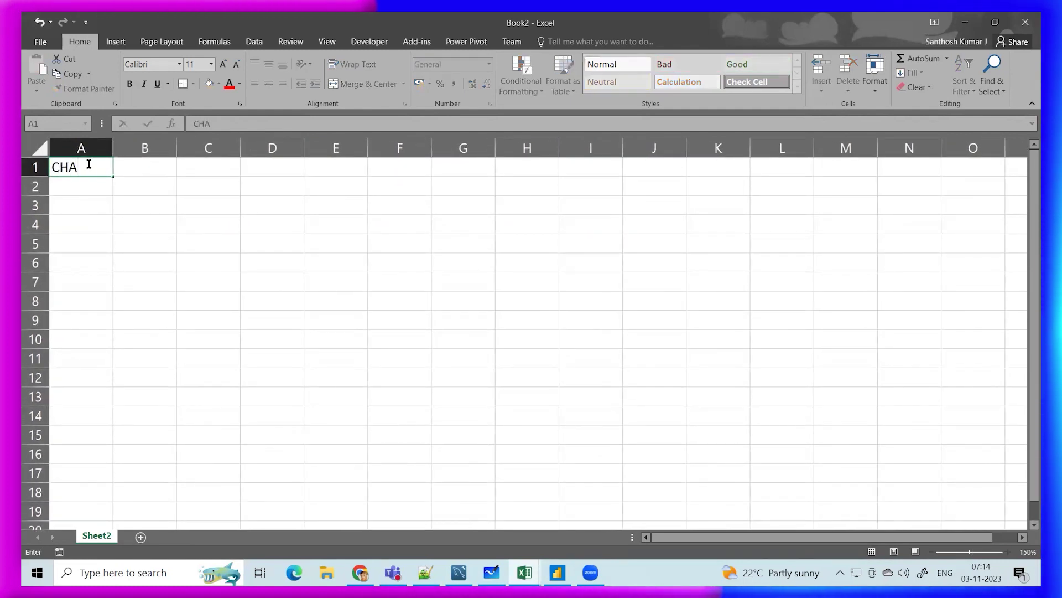
pyautogui.click(143, 175)
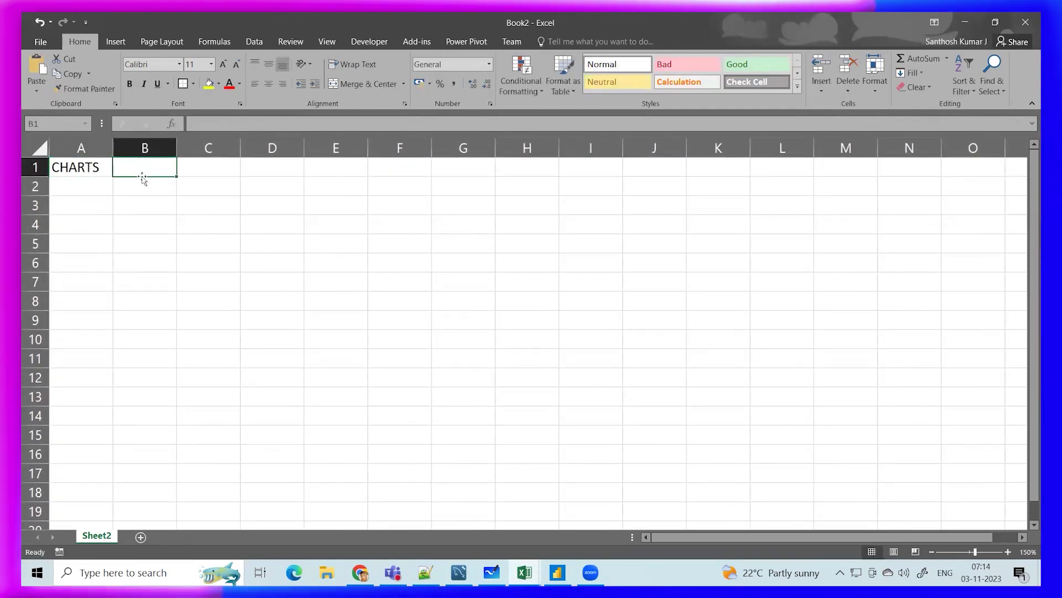
pyautogui.write('FIT')
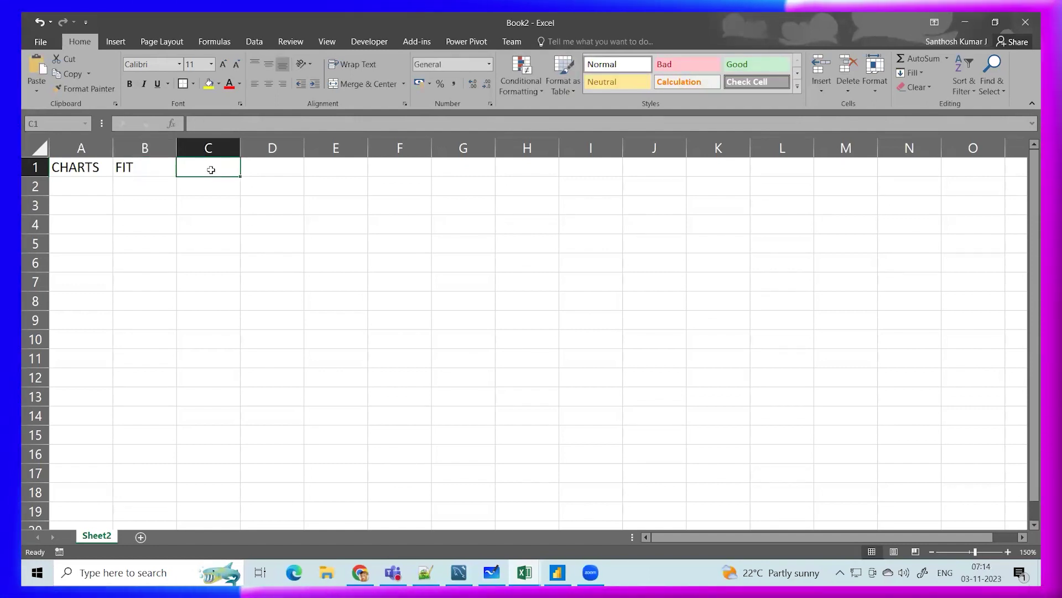
pyautogui.click(254, 169)
pyautogui.write('UNFIT')
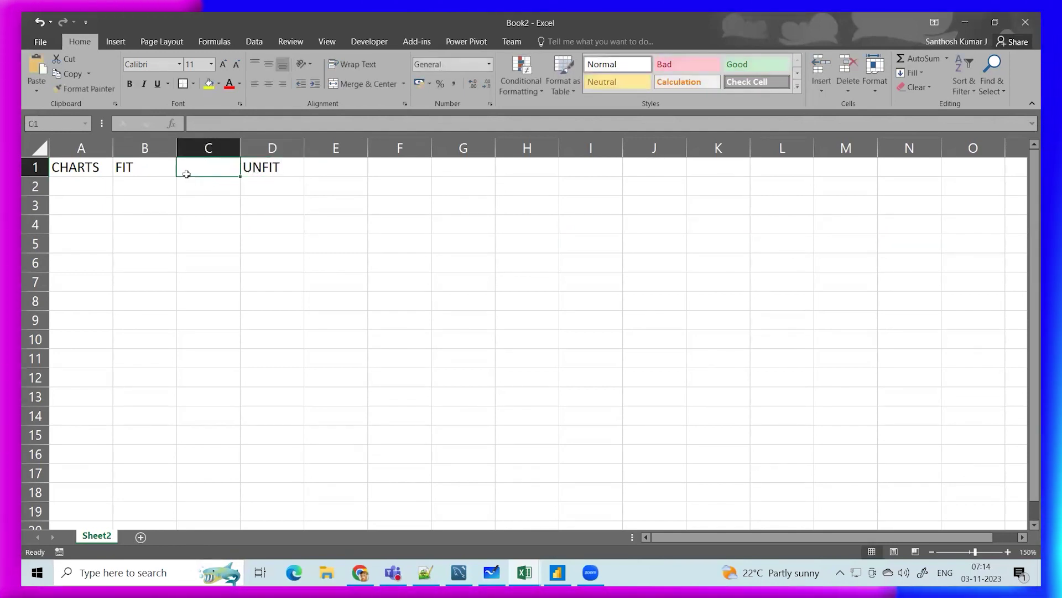
pyautogui.write('ACCE')
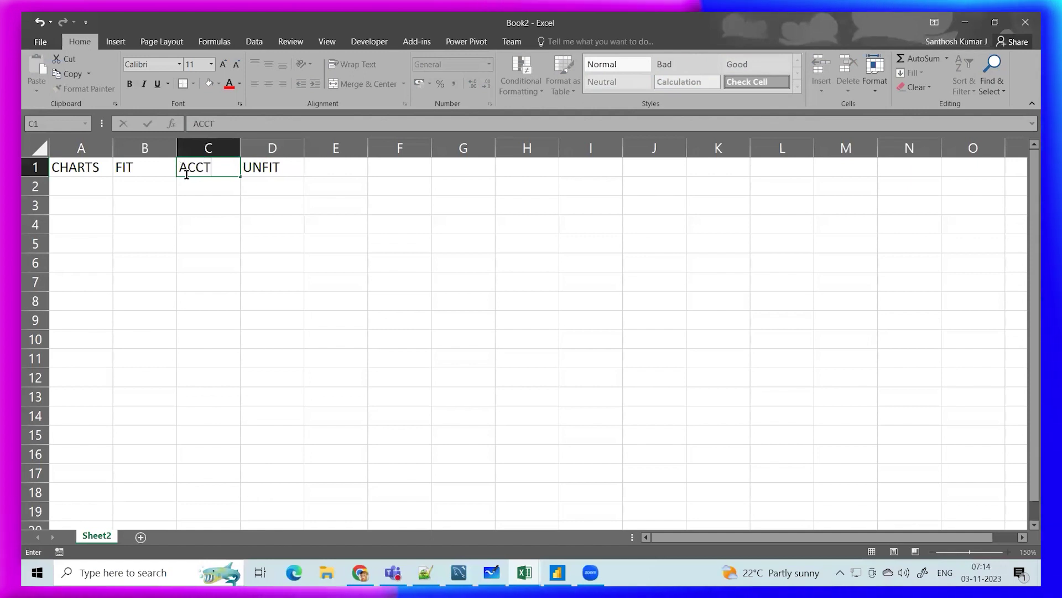
pyautogui.write('PTABE')
pyautogui.press('BackSpace')
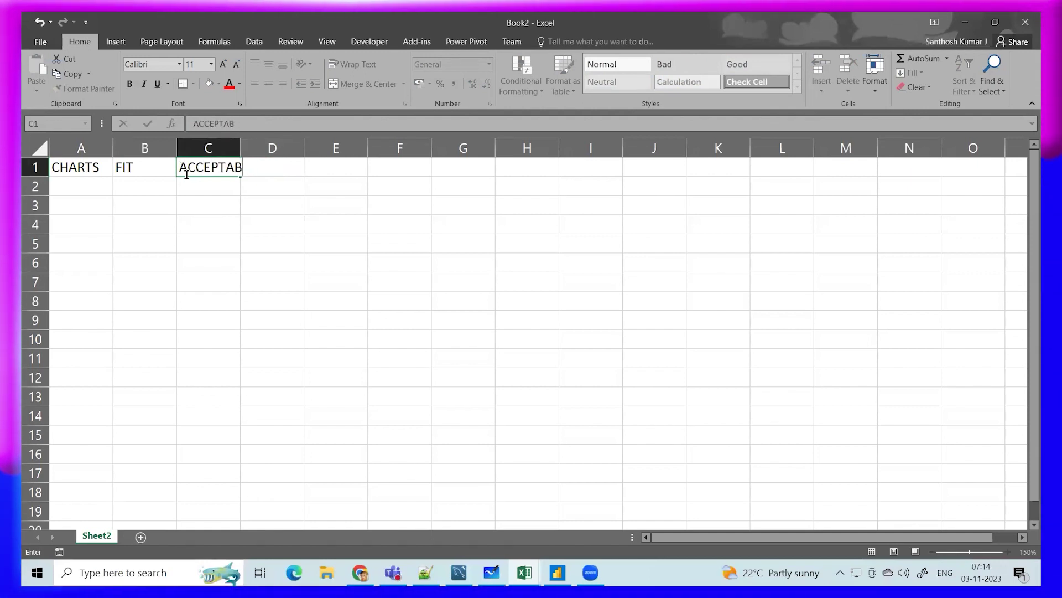
pyautogui.write('LE')
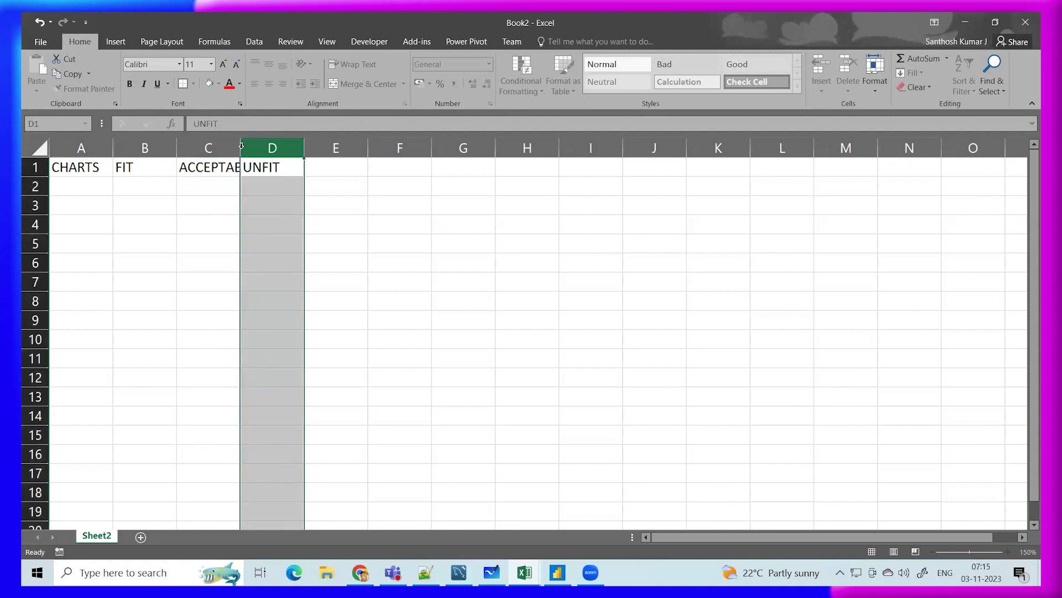
# Widen columns A to D and centre the contents of the range A1:D12
pyautogui.doubleClick(240, 148)
pyautogui.moveTo(117, 149); pyautogui.dragTo(293, 149)
pyautogui.moveTo(376, 149); pyautogui.dragTo(423, 149)
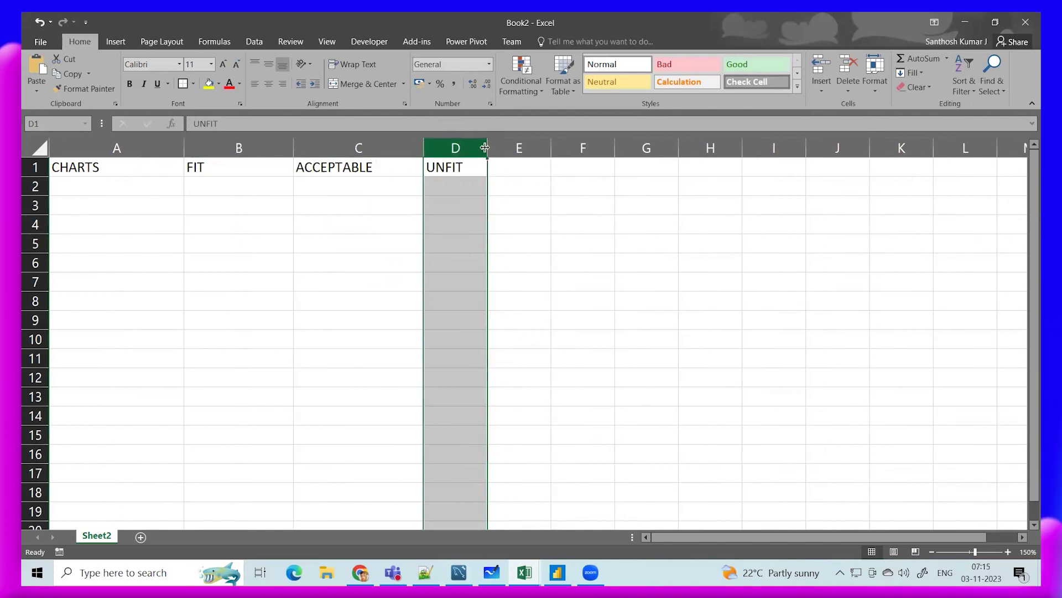
pyautogui.moveTo(567, 155); pyautogui.dragTo(567, 155)
pyautogui.click(679, 308)
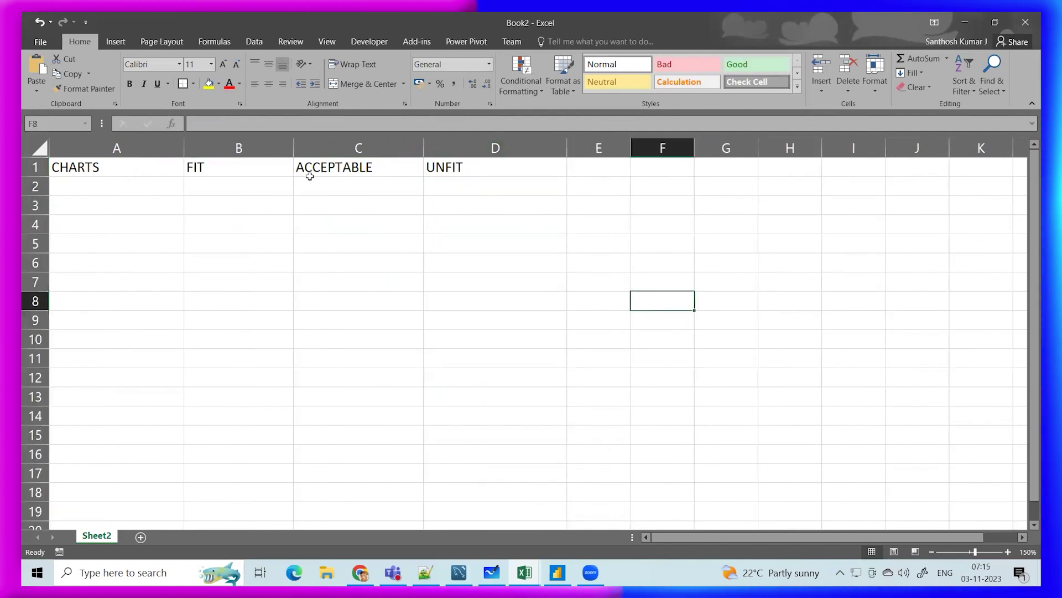
pyautogui.moveTo(78, 167); pyautogui.dragTo(470, 381)
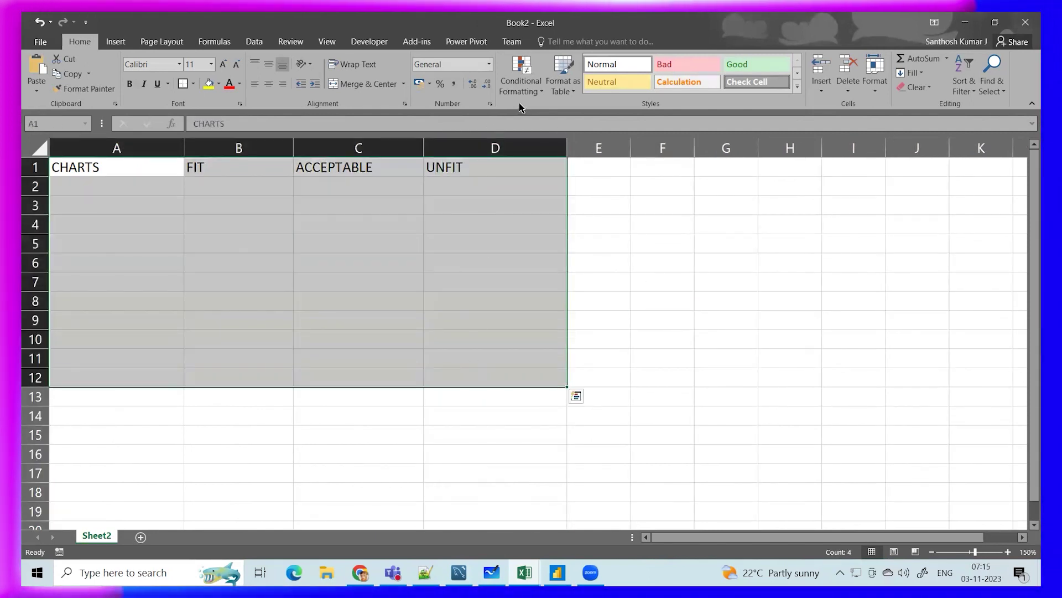
pyautogui.click(384, 305)
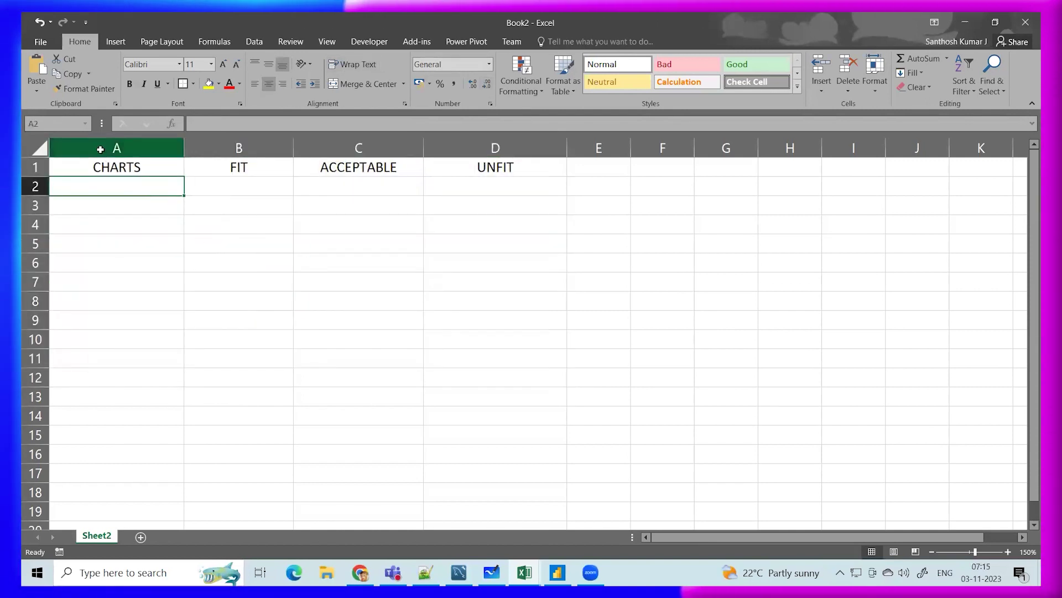
# Insert a column before CHARTS, head it SNO and enter 1 as its first serial number
pyautogui.rightClick(100, 149)
pyautogui.click(126, 239)
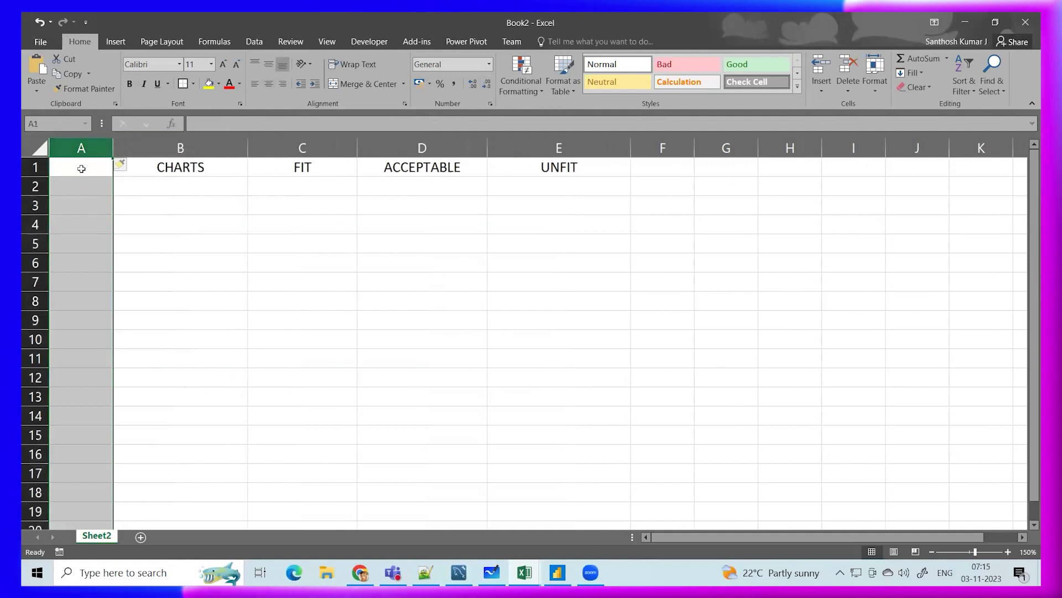
pyautogui.click(81, 168)
pyautogui.write('SNO')
pyautogui.press('Return')
pyautogui.write('1')
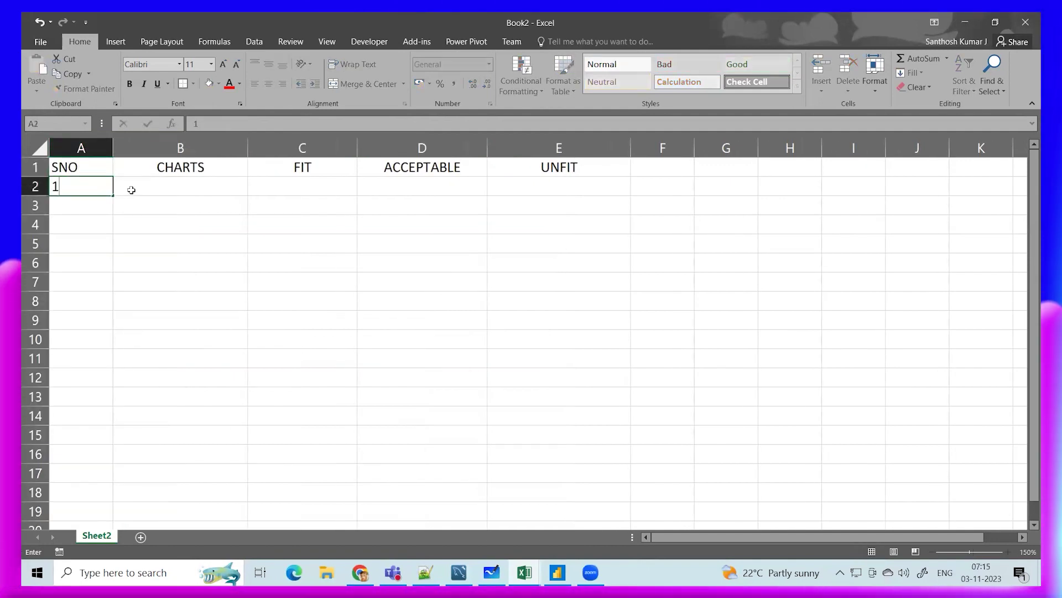
# Copy the COLUMN CHART name from the formula note in Notepad++ into cell B2 of the Excel sheet
pyautogui.click(131, 190)
pyautogui.hotkey('alt', 'Tab')
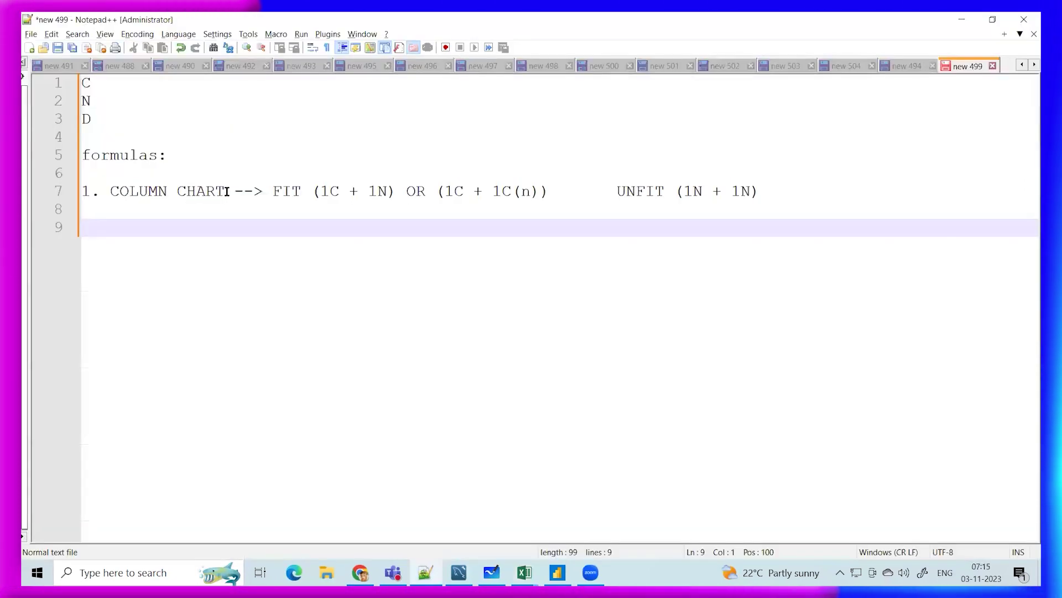
pyautogui.moveTo(225, 190); pyautogui.dragTo(110, 191)
pyautogui.hotkey('alt', 'Tab')
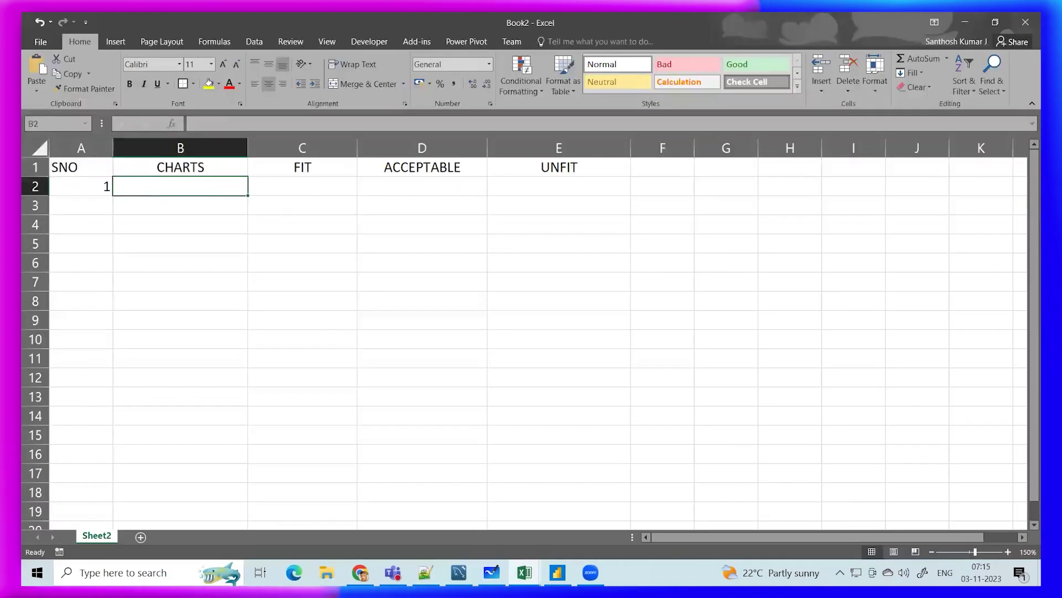
pyautogui.click(278, 185)
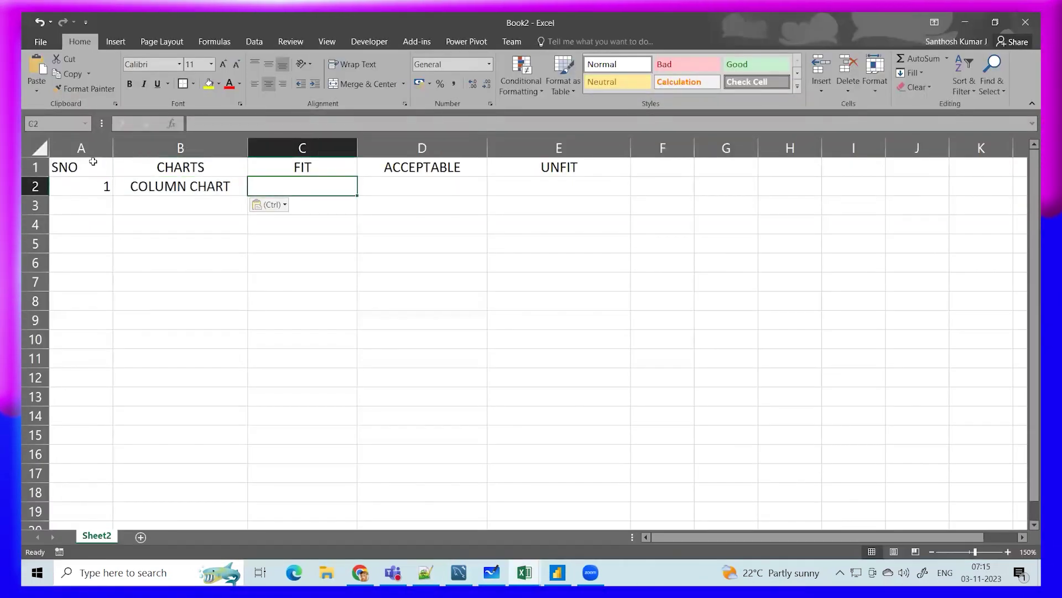
# Make the header row A1:E1 bold with a green fill and copy 1C + 1N from the notes into the FIT cell C2
pyautogui.moveTo(94, 166); pyautogui.dragTo(535, 154)
pyautogui.click(216, 83)
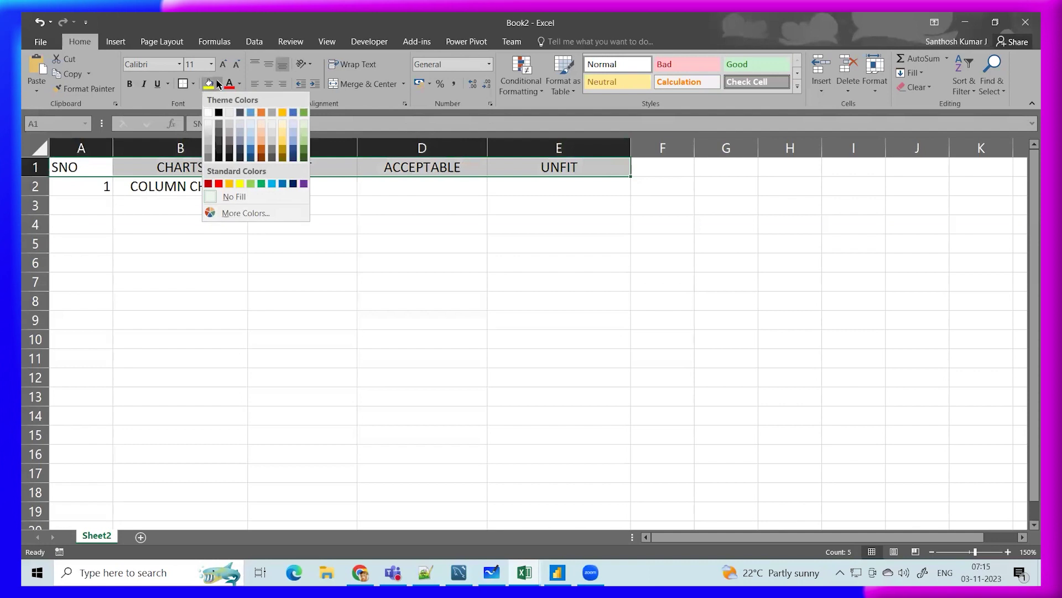
pyautogui.hotkey('alt', 'Tab')
pyautogui.moveTo(320, 191); pyautogui.dragTo(388, 191)
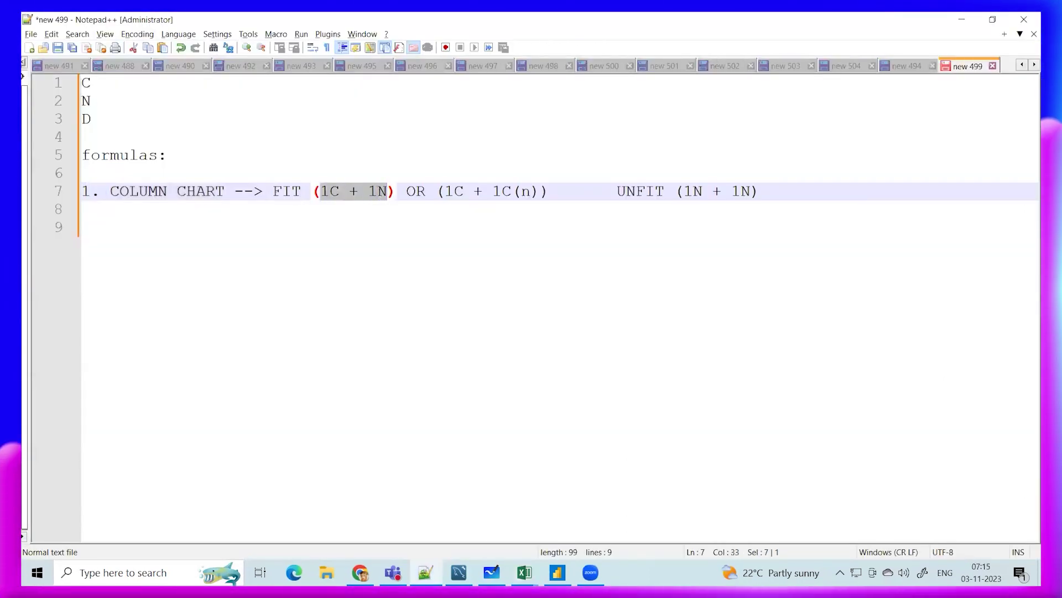
pyautogui.hotkey('alt', 'Tab')
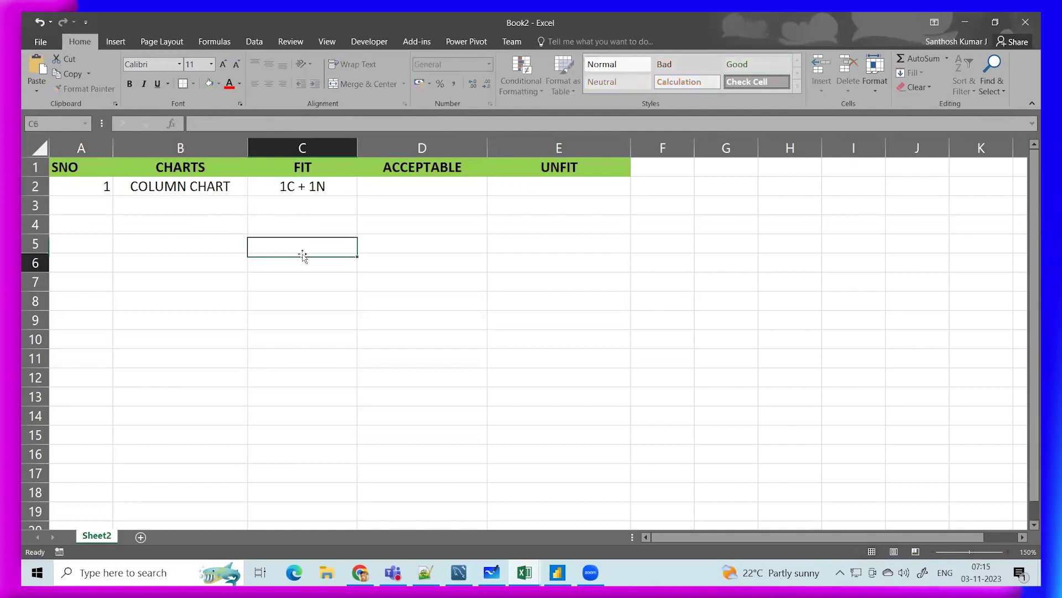
# Copy 1C + 1C(n) from the notes and rebuild the Power BI Page 6 chart with Category on the X-axis and count of Customer Name on the Y-axis
pyautogui.hotkey('alt', 'Tab')
pyautogui.moveTo(446, 191); pyautogui.dragTo(535, 191)
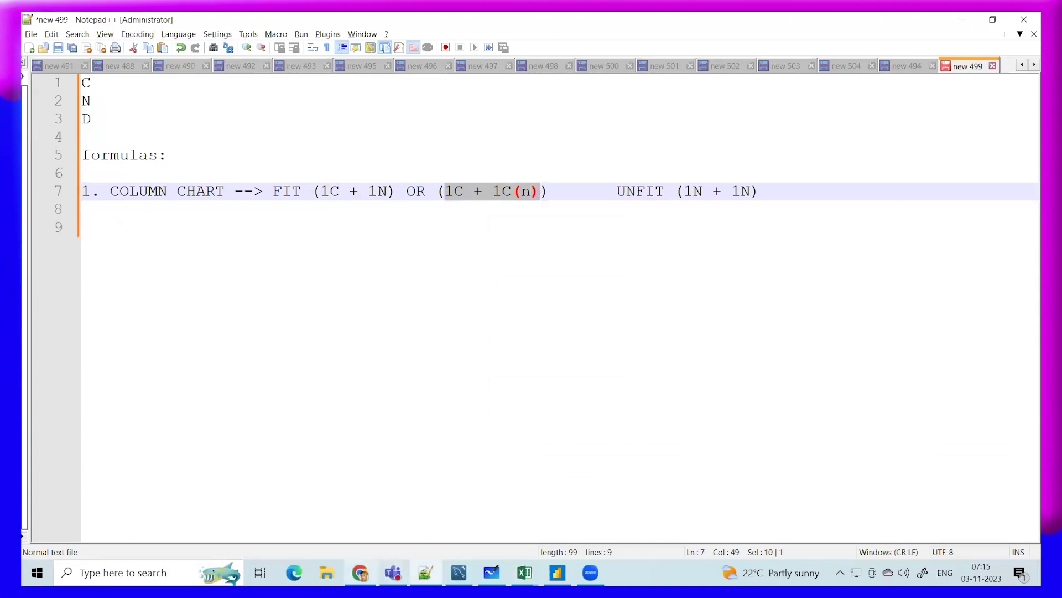
pyautogui.hotkey('alt', 'Tab')
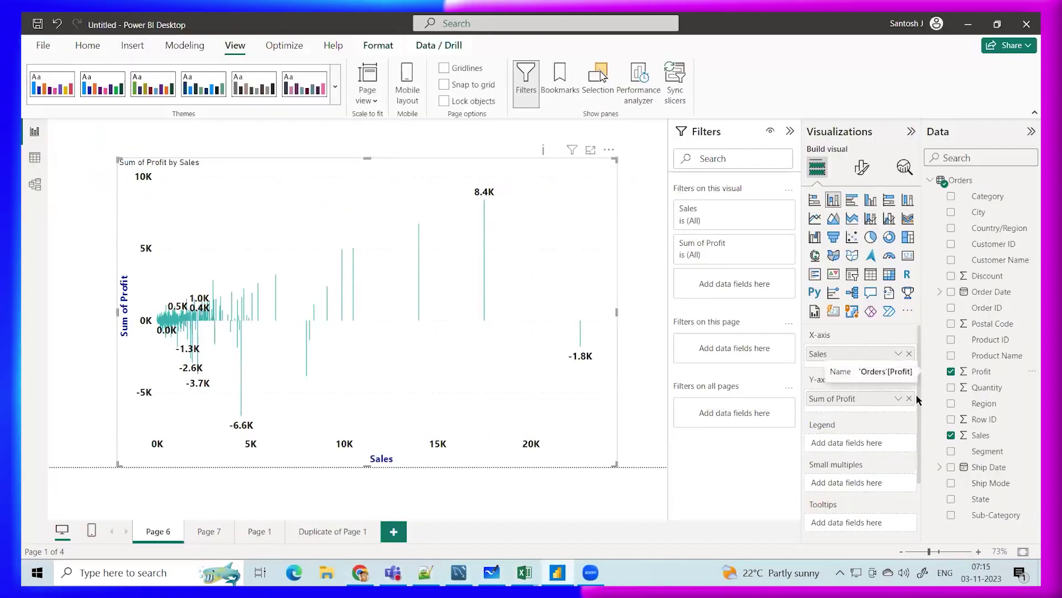
pyautogui.click(909, 353)
pyautogui.moveTo(997, 260); pyautogui.dragTo(855, 411)
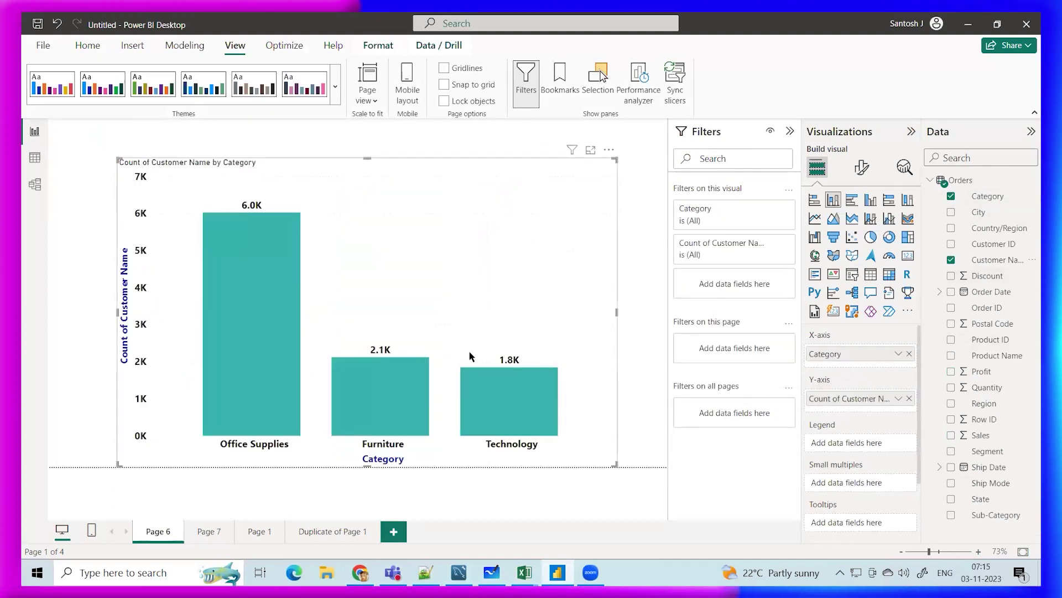
# Switch back to the Excel sheet and paste 1C + 1C(n) into the ACCEPTABLE cell D2
pyautogui.hotkey('alt', 'Tab')
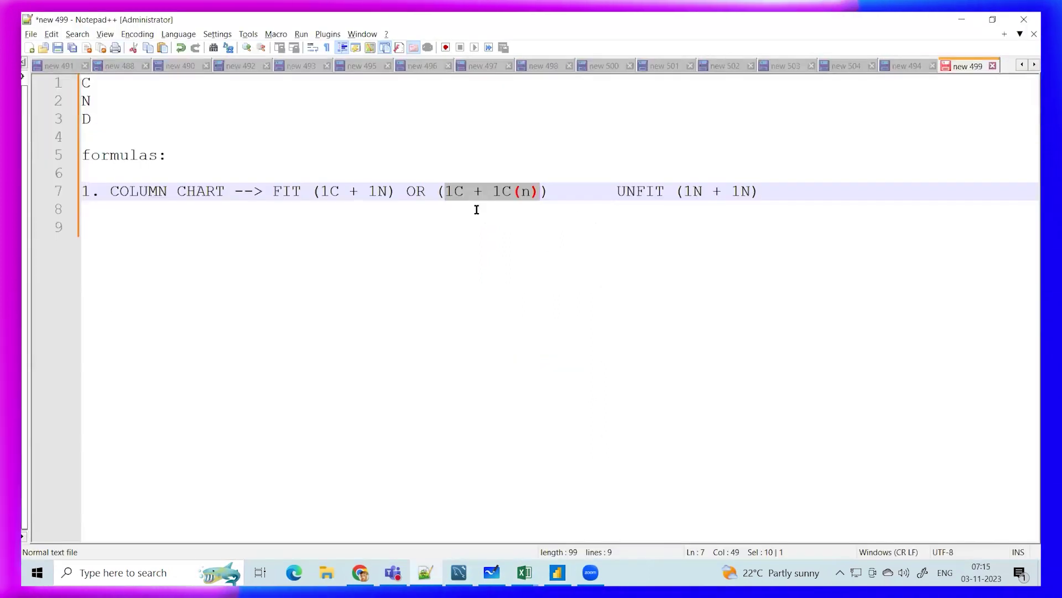
pyautogui.hotkey('alt', 'Tab')
pyautogui.click(403, 191)
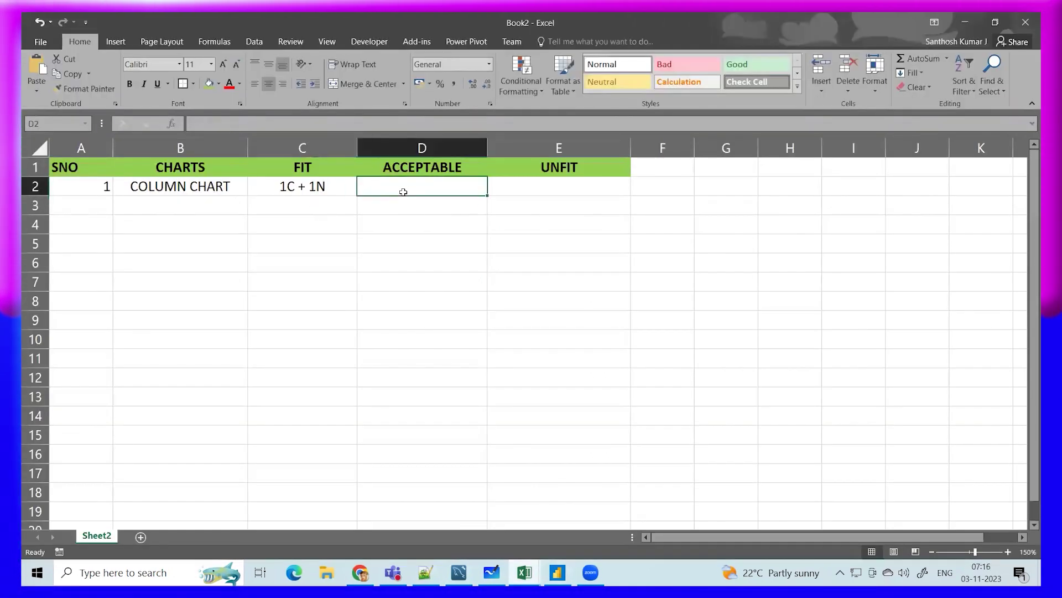
pyautogui.click(567, 185)
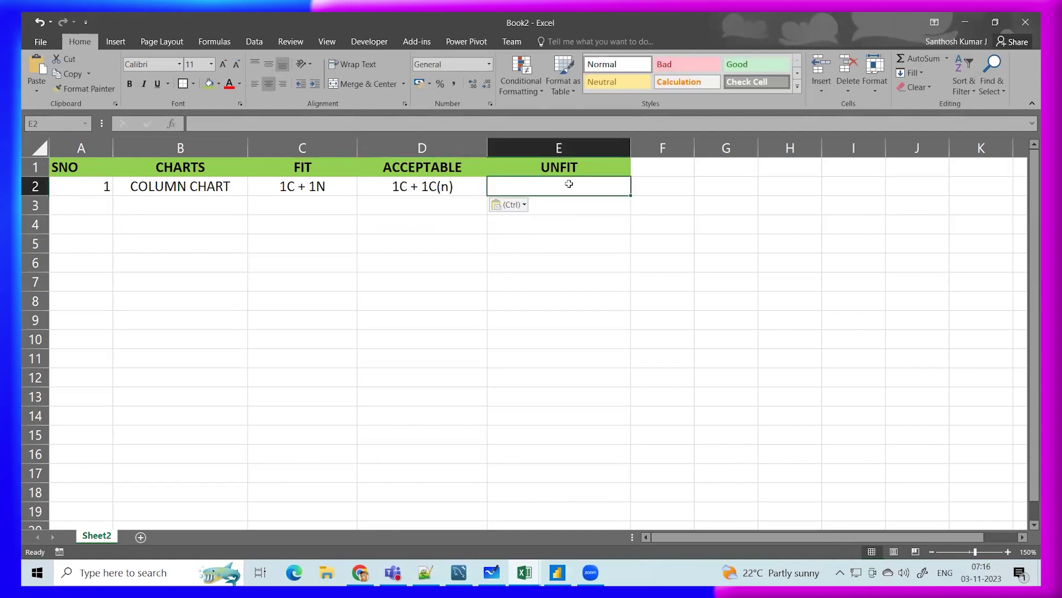
# Copy 1N + 1N from the notes into the UNFIT cell E2 and give that cell a red fill
pyautogui.hotkey('alt', 'Tab')
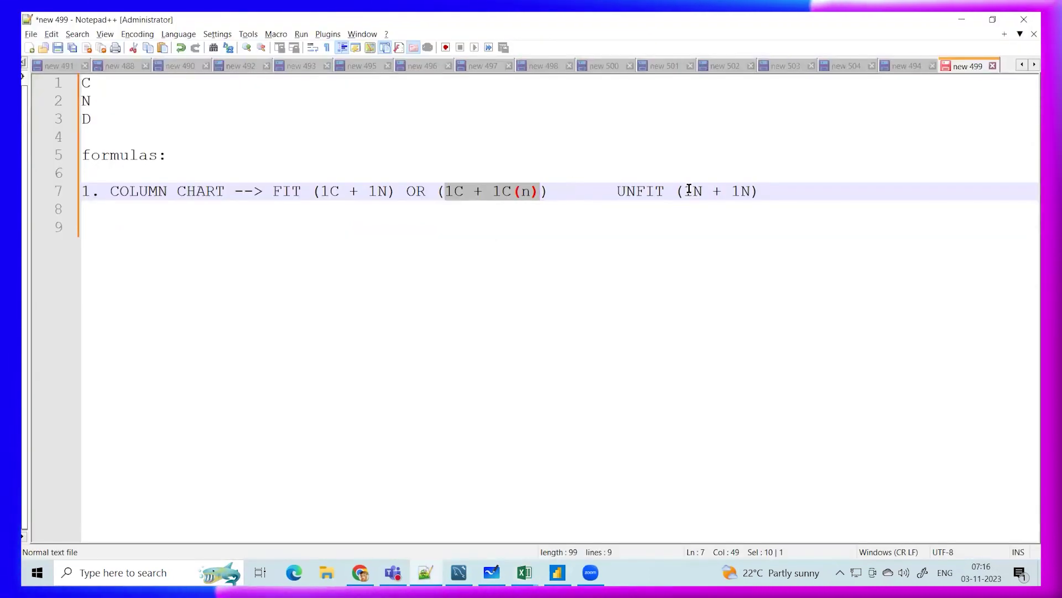
pyautogui.moveTo(685, 191); pyautogui.dragTo(751, 191)
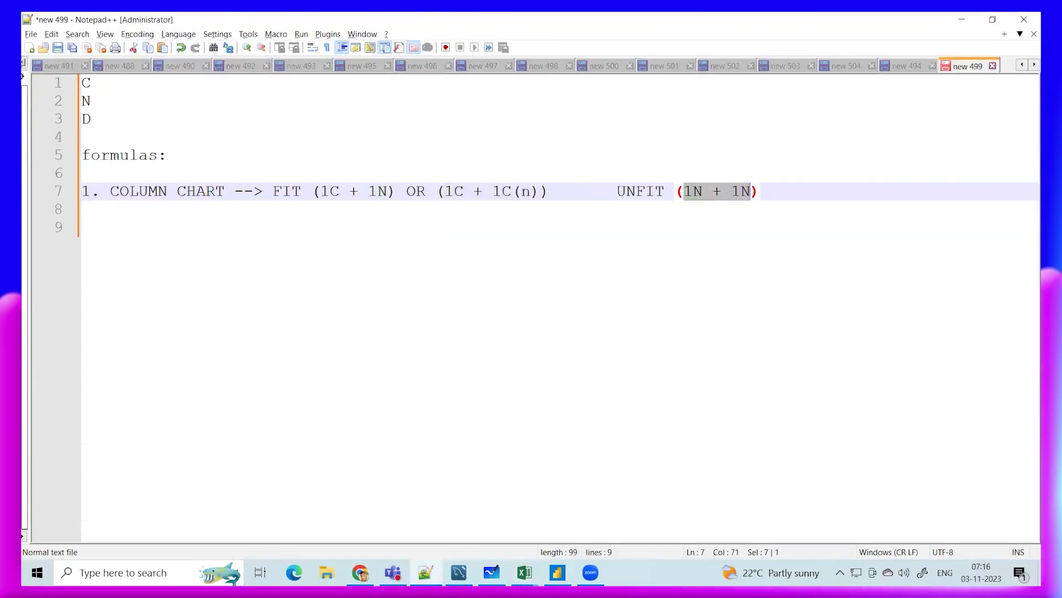
pyautogui.hotkey('alt', 'Tab')
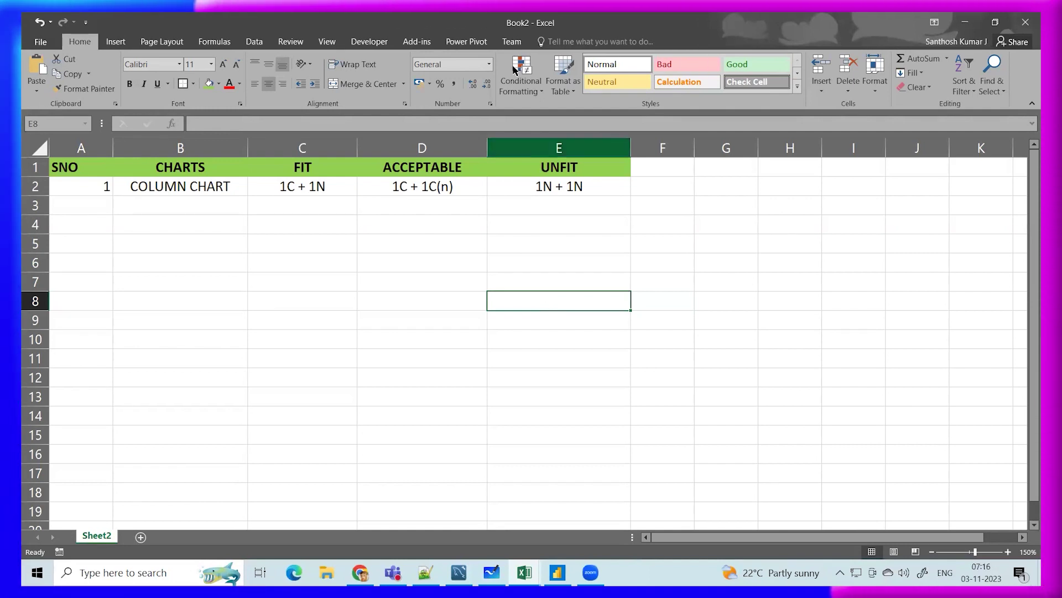
pyautogui.moveTo(302, 187); pyautogui.dragTo(422, 187)
pyautogui.click(391, 226)
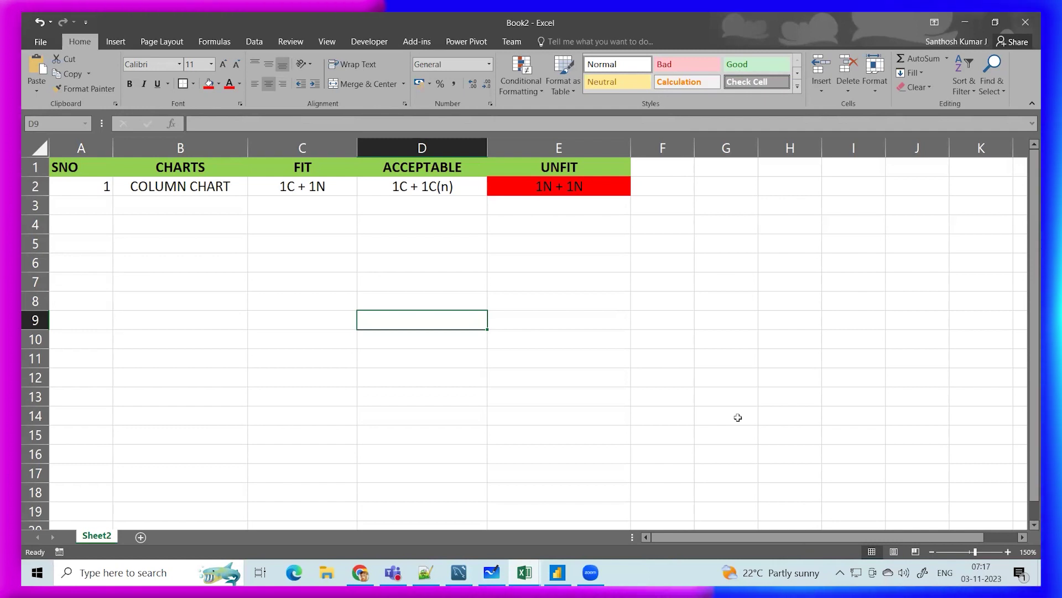
# Switch to Power BI and copy the Sum of Sales by Sub-Category column chart from Page 1 onto a new page
pyautogui.click(557, 573)
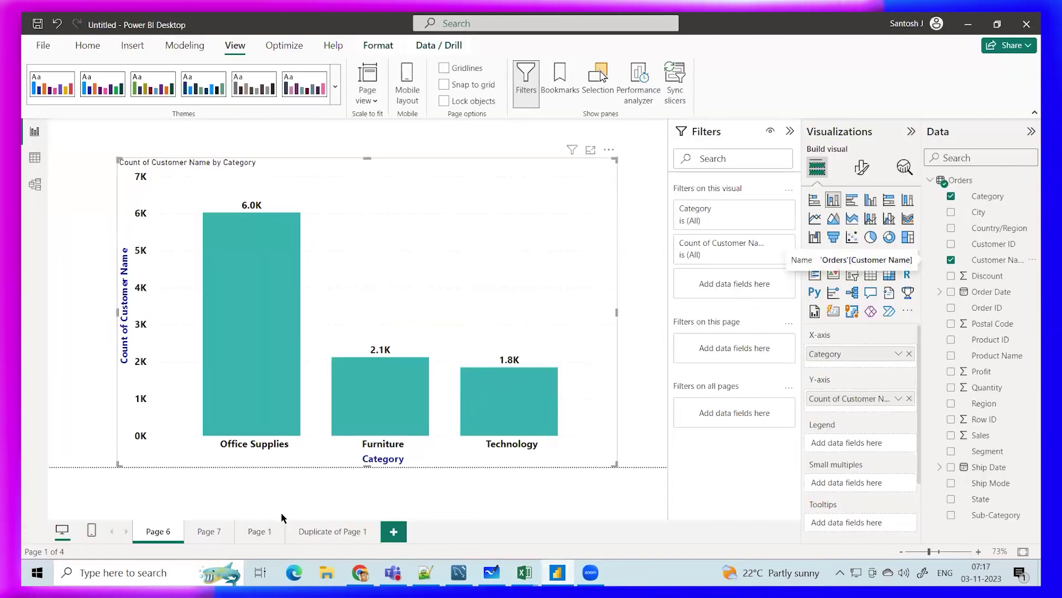
pyautogui.click(337, 538)
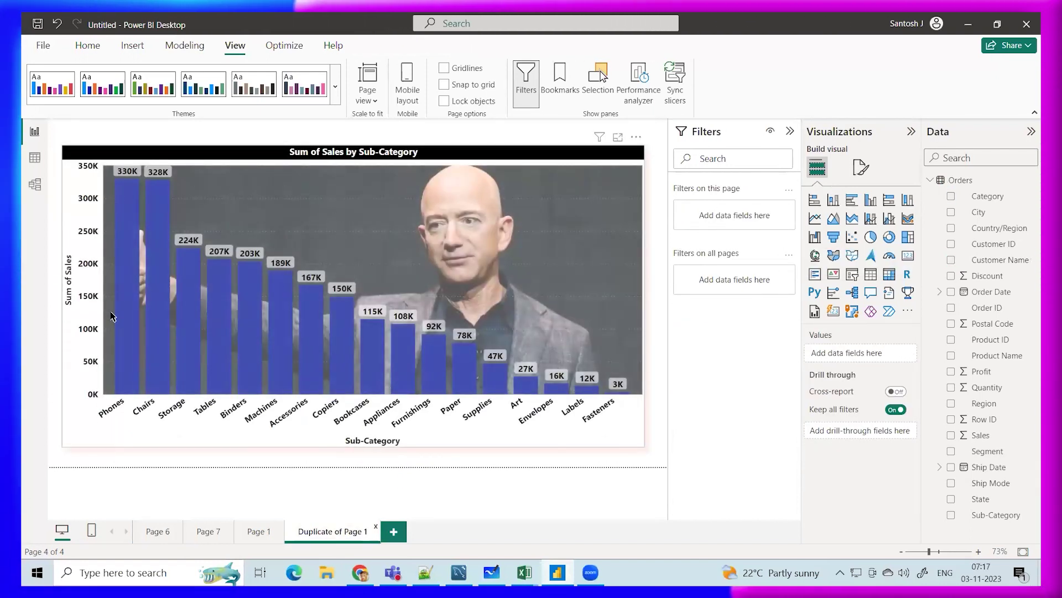
pyautogui.click(258, 531)
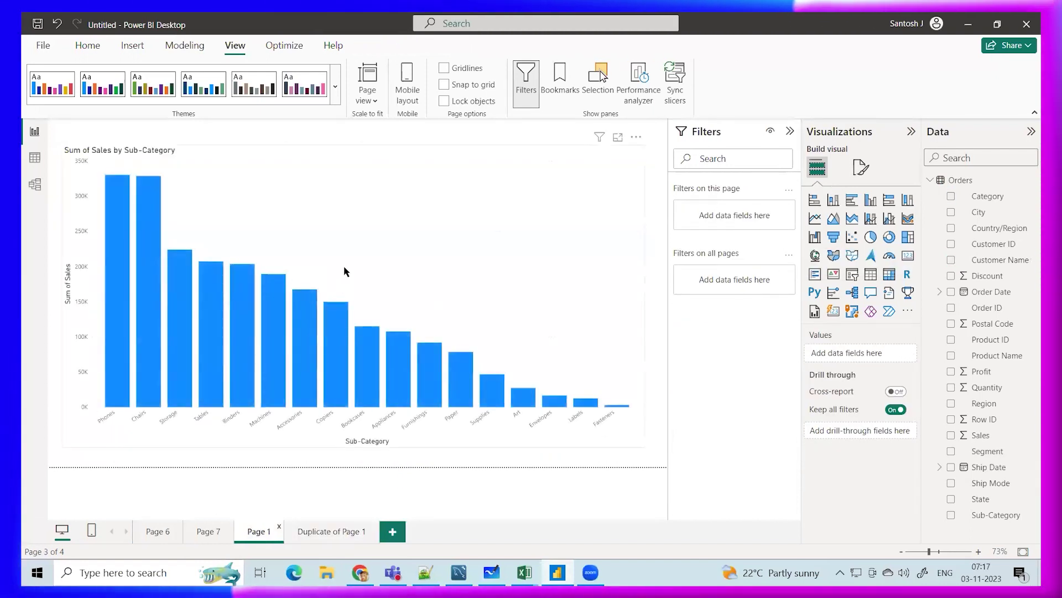
pyautogui.click(343, 267)
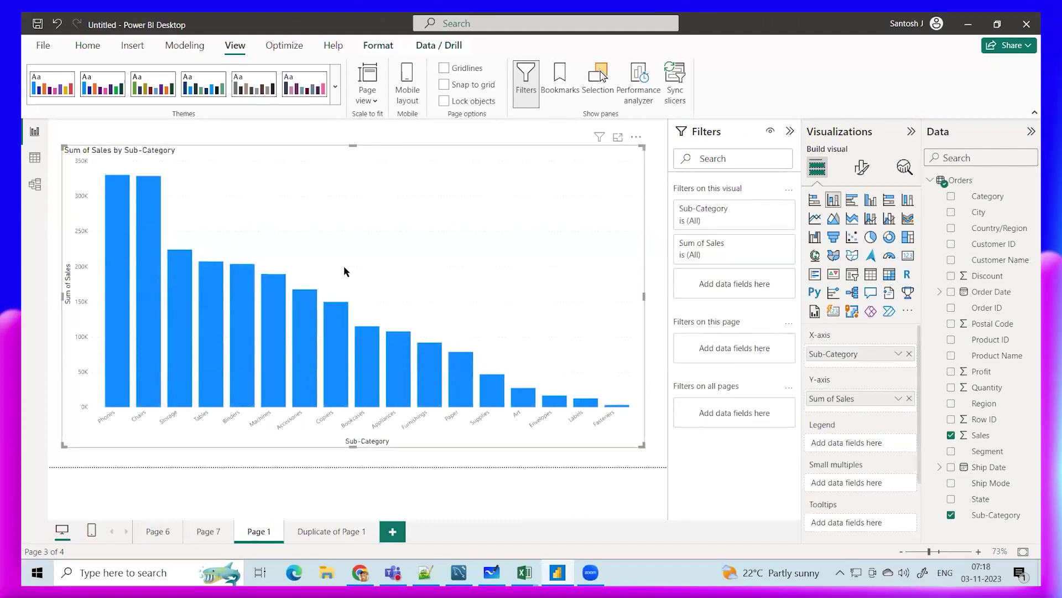
pyautogui.click(391, 533)
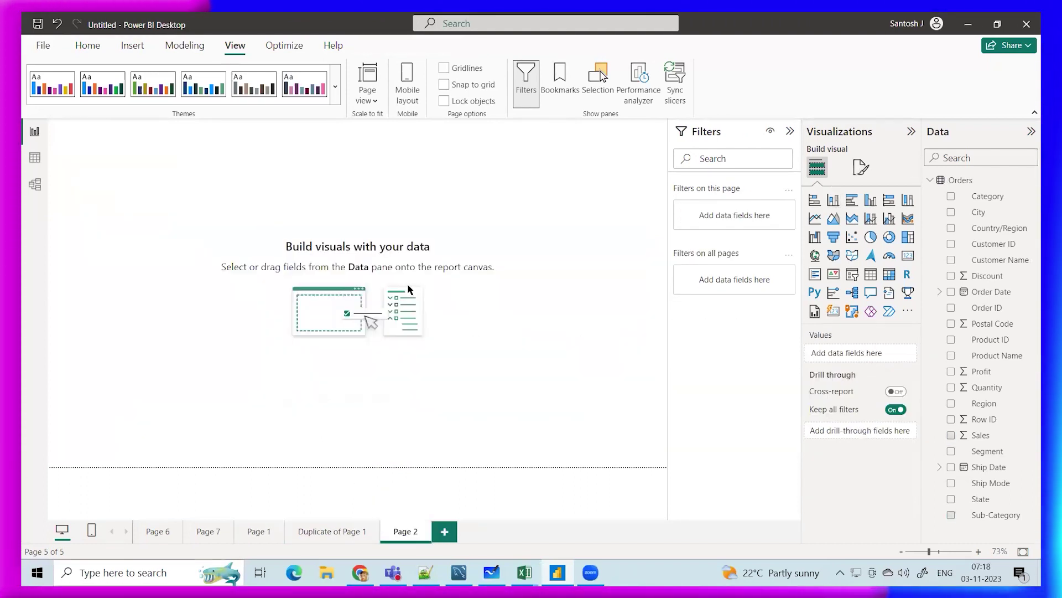
pyautogui.hotkey('ctrl', 'v')
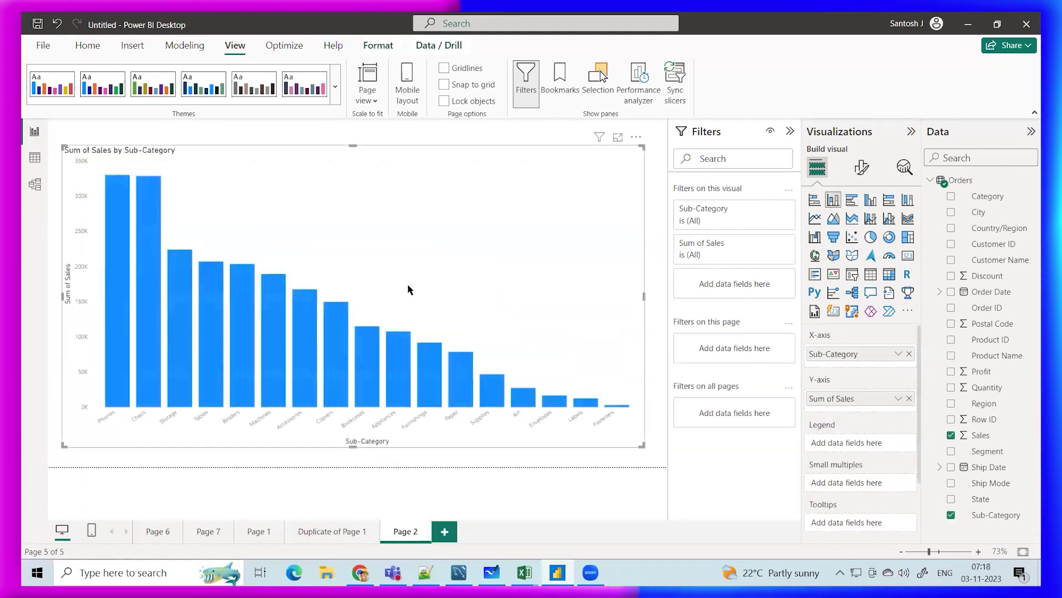
# Reduce the height of the pasted column chart slightly and move it a little up and to the left on Page 2
pyautogui.click(490, 473)
pyautogui.click(473, 182)
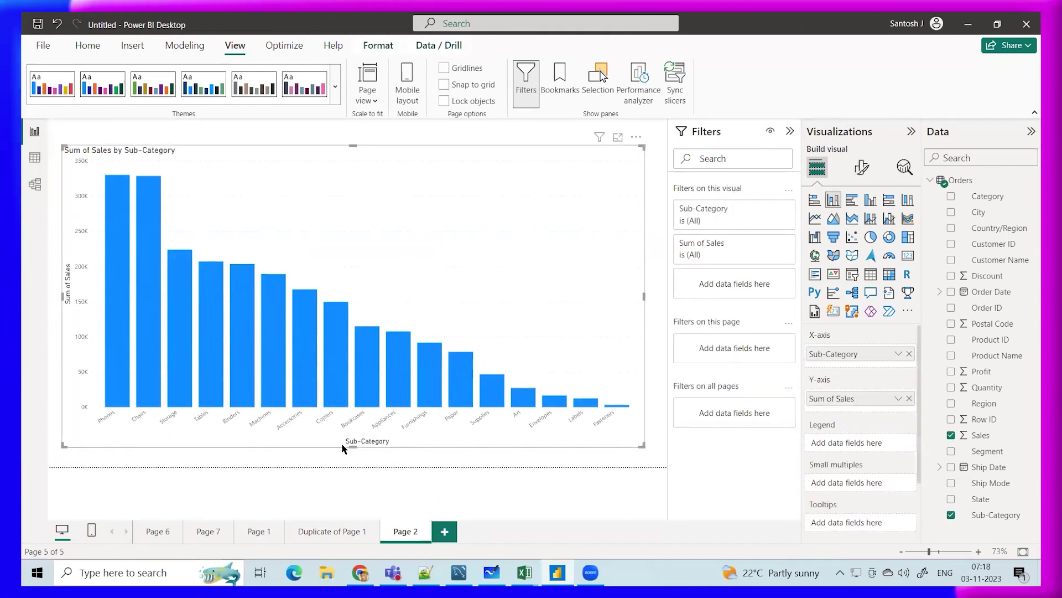
pyautogui.moveTo(353, 444); pyautogui.dragTo(353, 436)
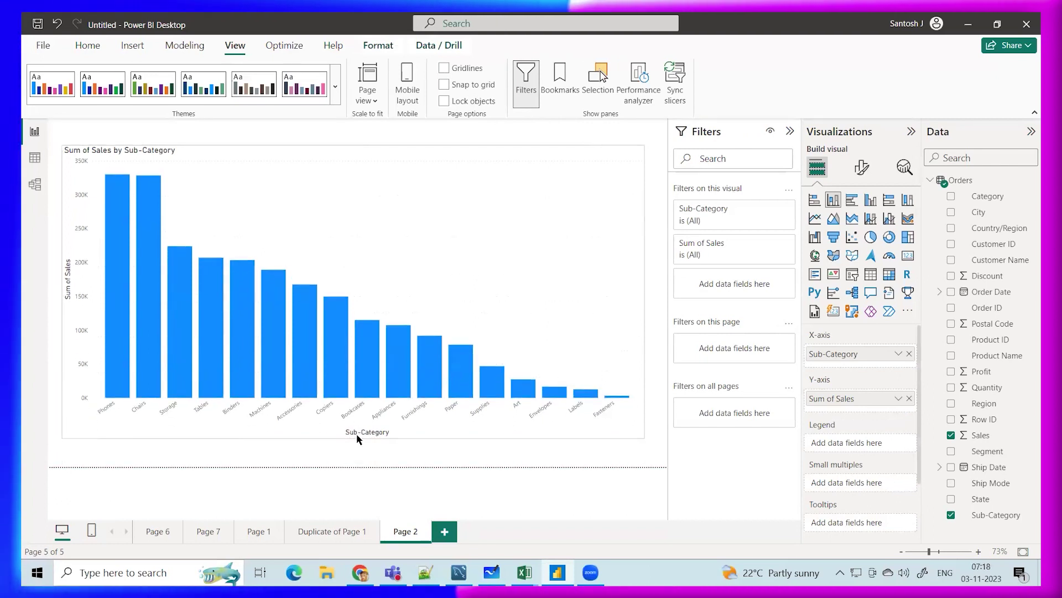
pyautogui.moveTo(349, 283)
pyautogui.mouseDown()
pyautogui.moveTo(353, 268)
pyautogui.moveTo(345, 279)
pyautogui.mouseUp()
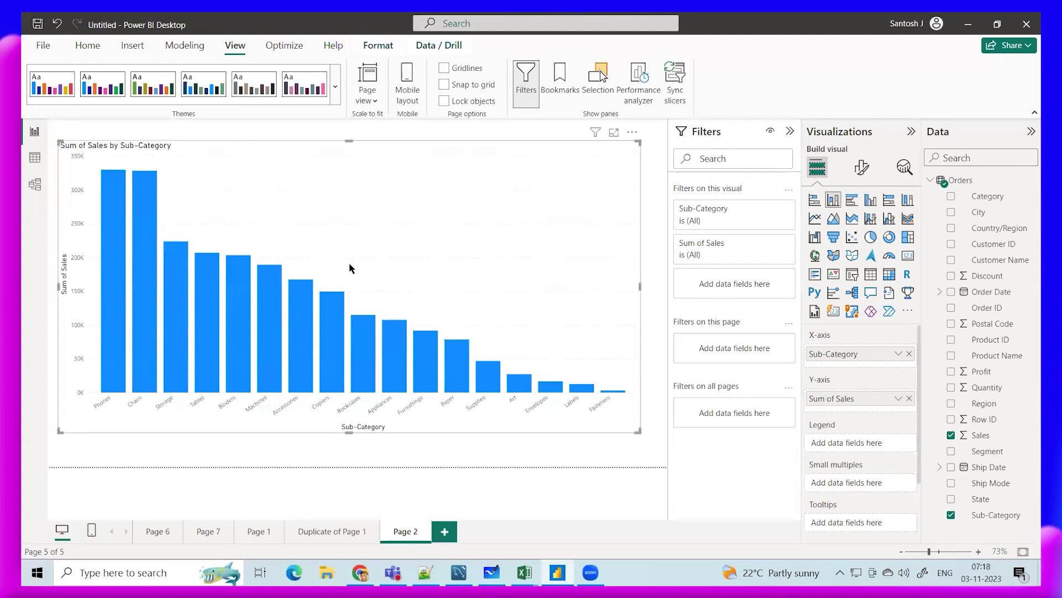
# Format the chart's X-axis values in Segoe UI Bold, size 13, with black colour
pyautogui.click(862, 167)
pyautogui.click(821, 260)
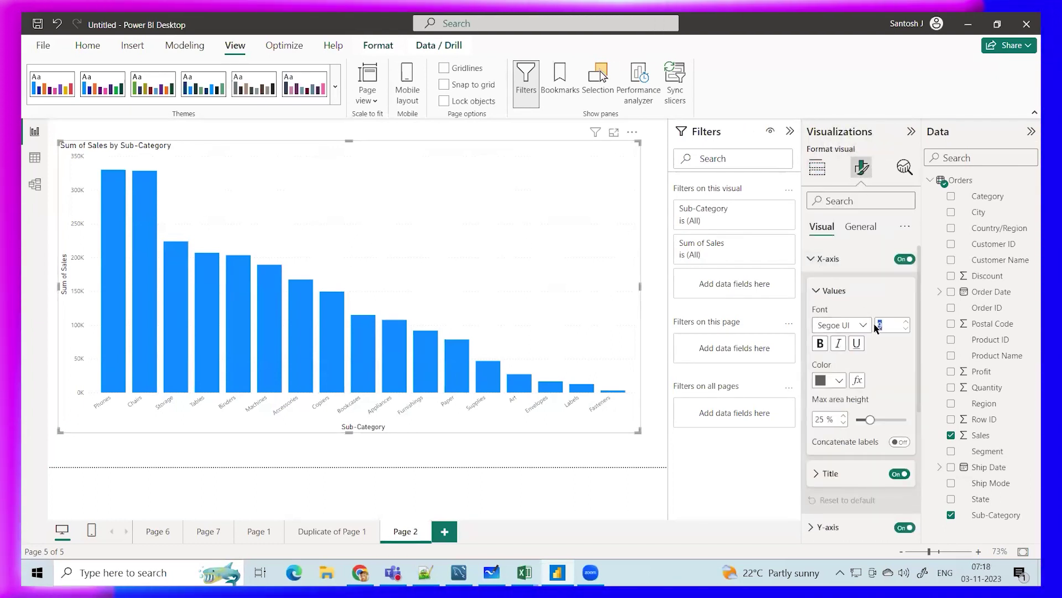
pyautogui.write('13')
pyautogui.click(861, 330)
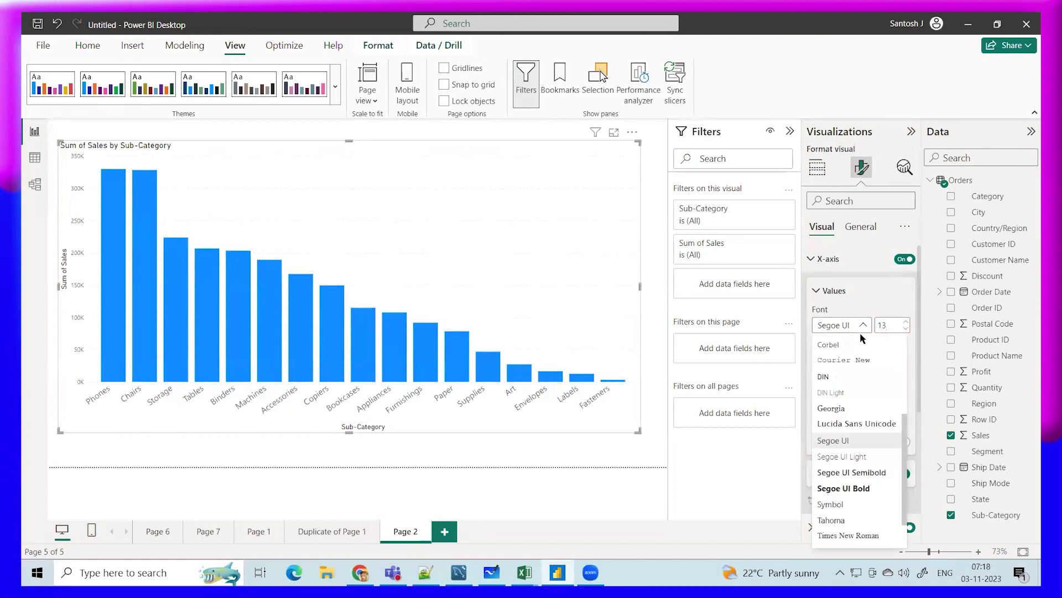
pyautogui.click(854, 488)
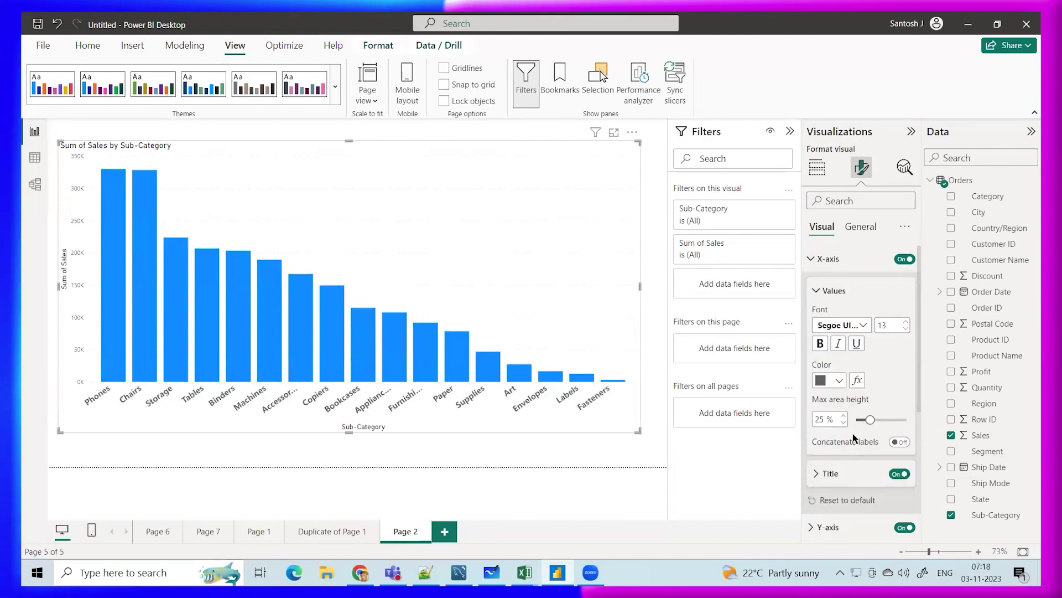
pyautogui.click(838, 380)
pyautogui.click(848, 170)
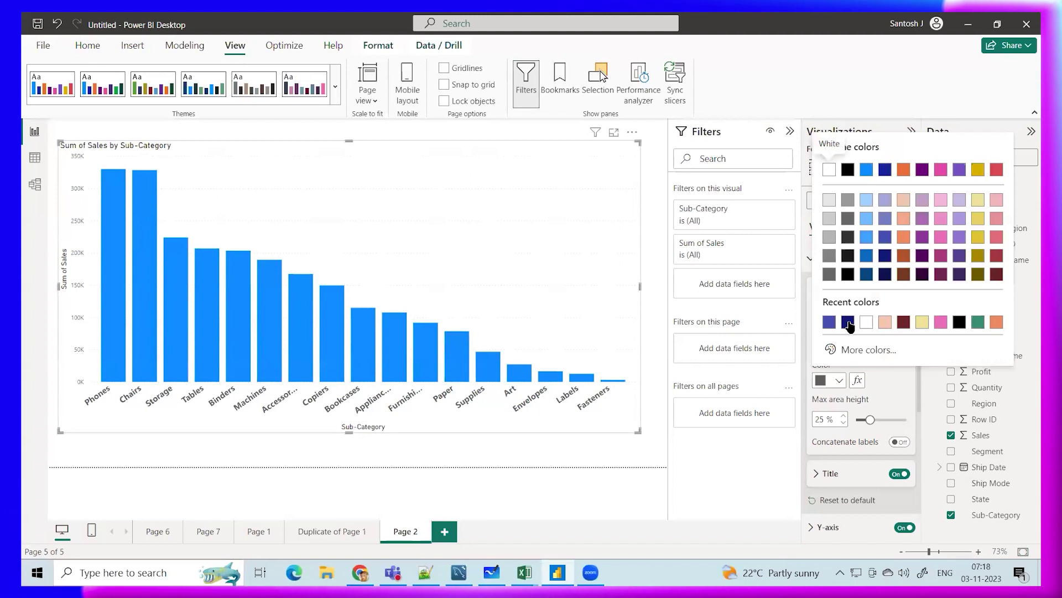
# Set the font of the chart's X-axis title to DIN Light
pyautogui.click(816, 473)
pyautogui.scroll(-3, 819, 473)
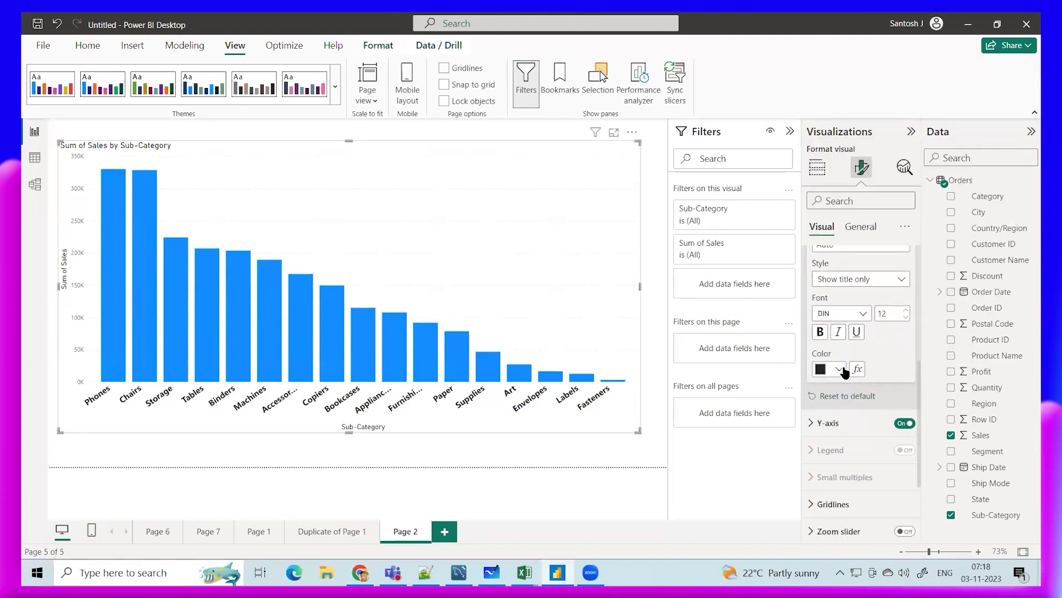
pyautogui.click(863, 313)
pyautogui.scroll(-3, 847, 443)
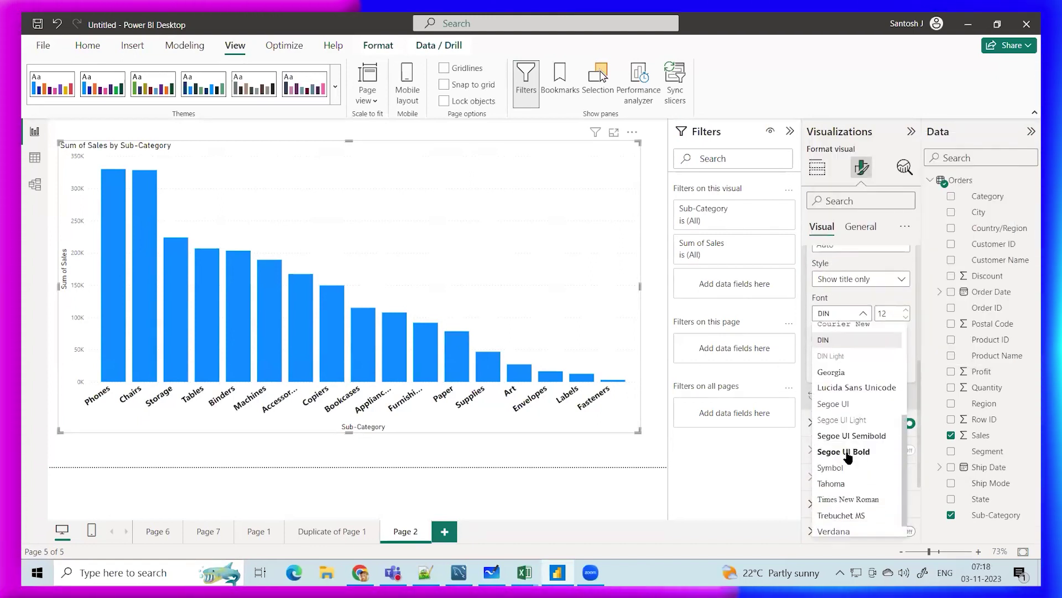
pyautogui.click(839, 332)
pyautogui.scroll(5, 880, 354)
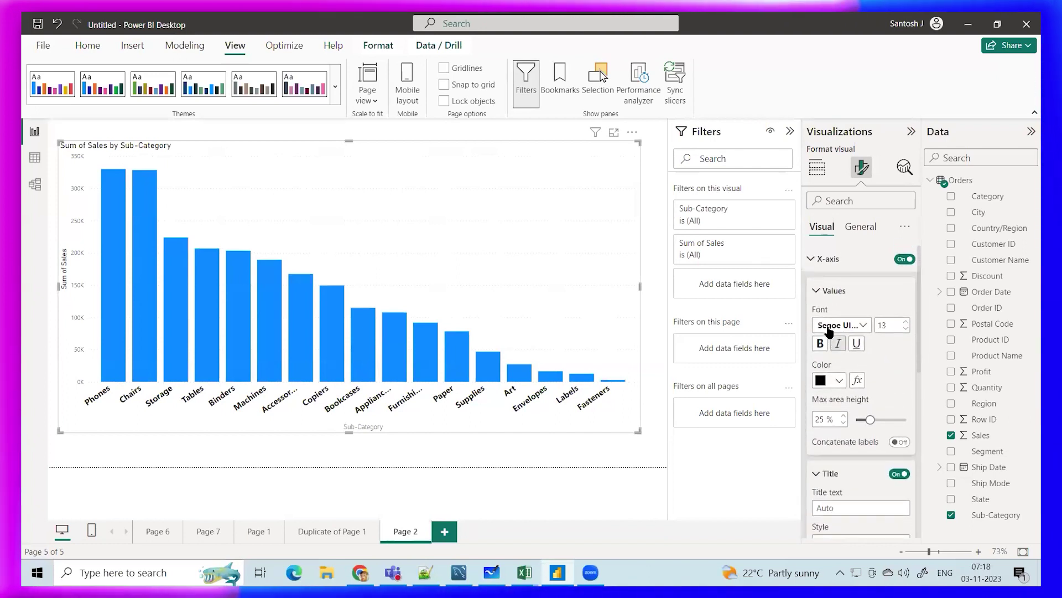
pyautogui.scroll(-3, 821, 387)
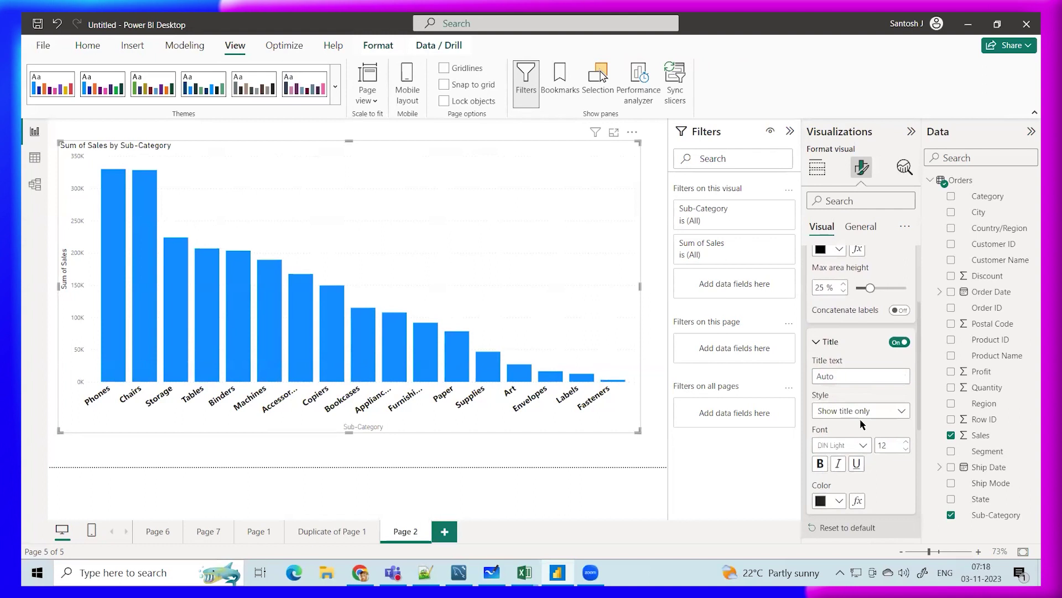
pyautogui.scroll(3, 862, 424)
pyautogui.click(819, 289)
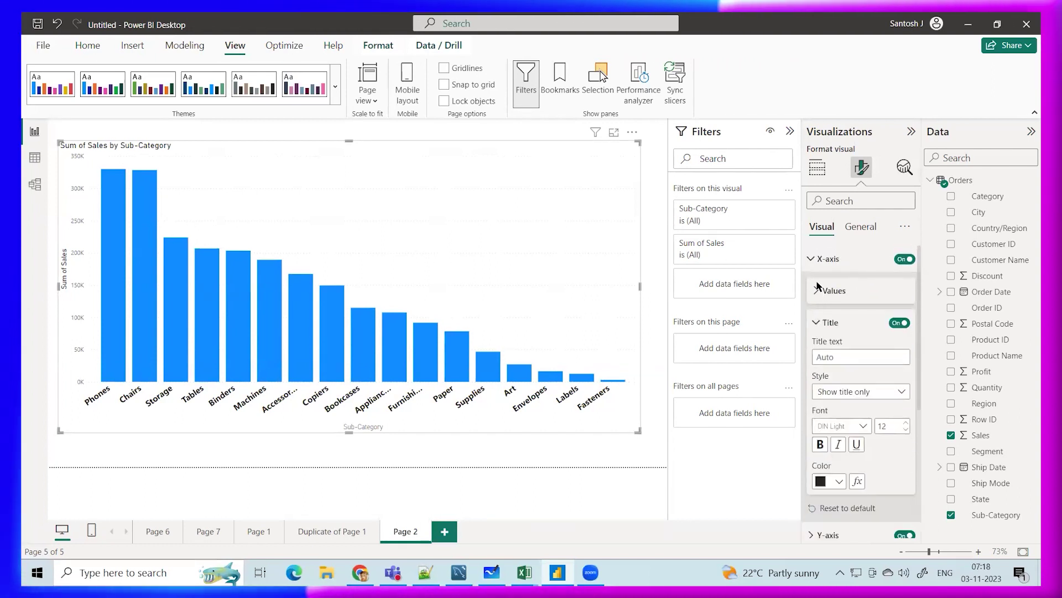
# Open the chart's Y-axis formatting settings and examine the font options of the axis title
pyautogui.click(828, 258)
pyautogui.click(828, 286)
pyautogui.scroll(-2, 825, 383)
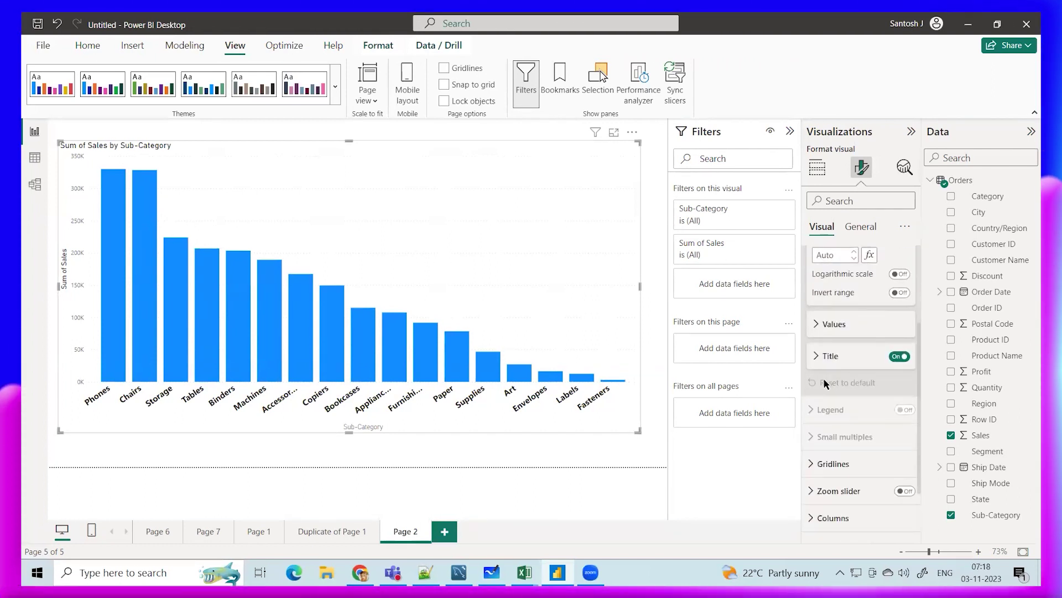
pyautogui.click(830, 355)
pyautogui.scroll(-3, 854, 346)
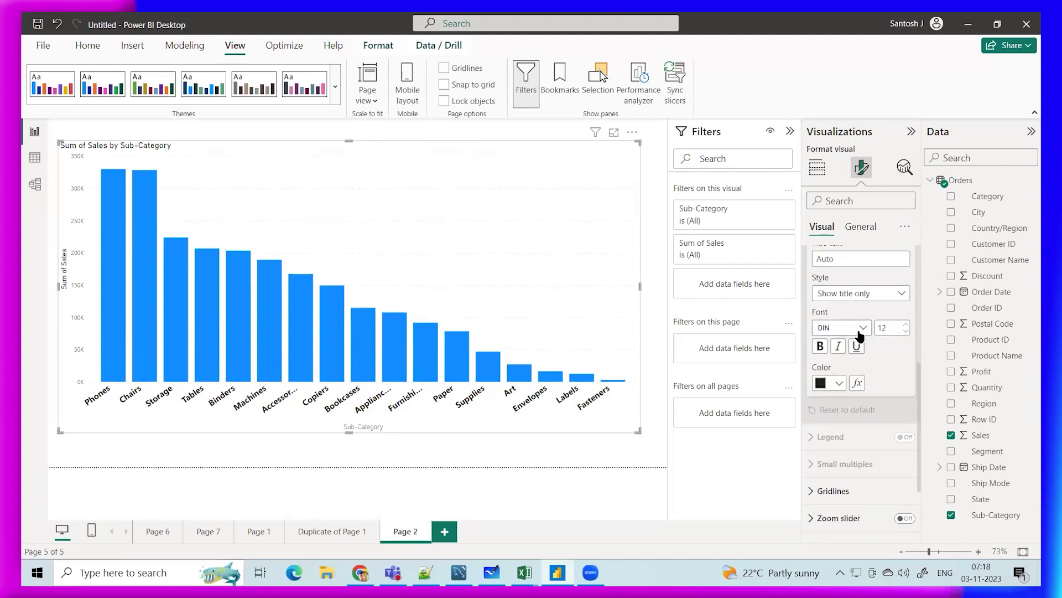
pyautogui.click(860, 336)
pyautogui.click(859, 336)
pyautogui.scroll(3, 876, 358)
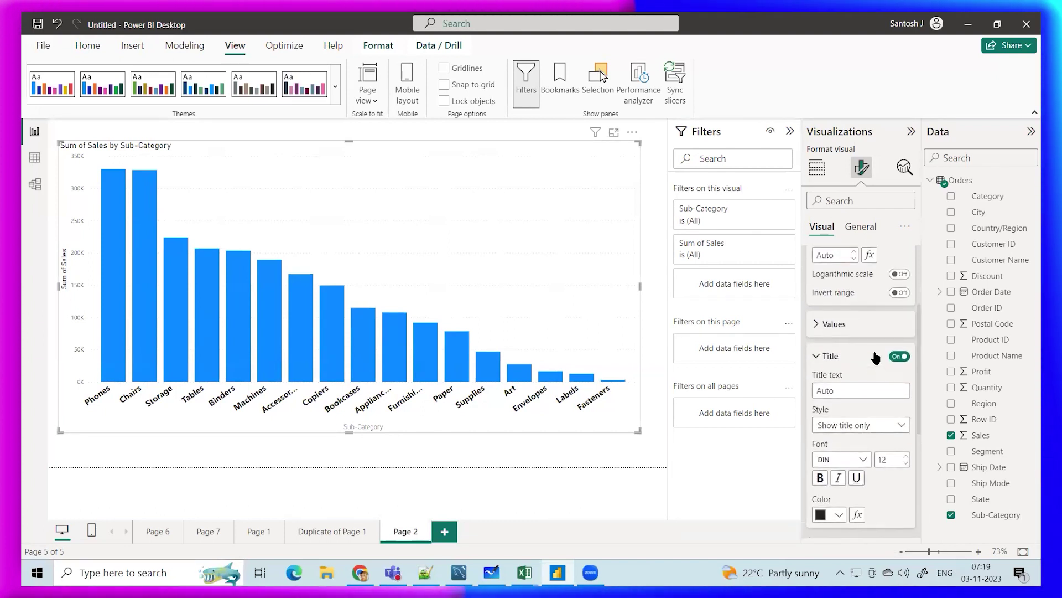
# Format the chart's Y-axis values in Segoe UI Bold at size 13
pyautogui.click(818, 324)
pyautogui.click(877, 360)
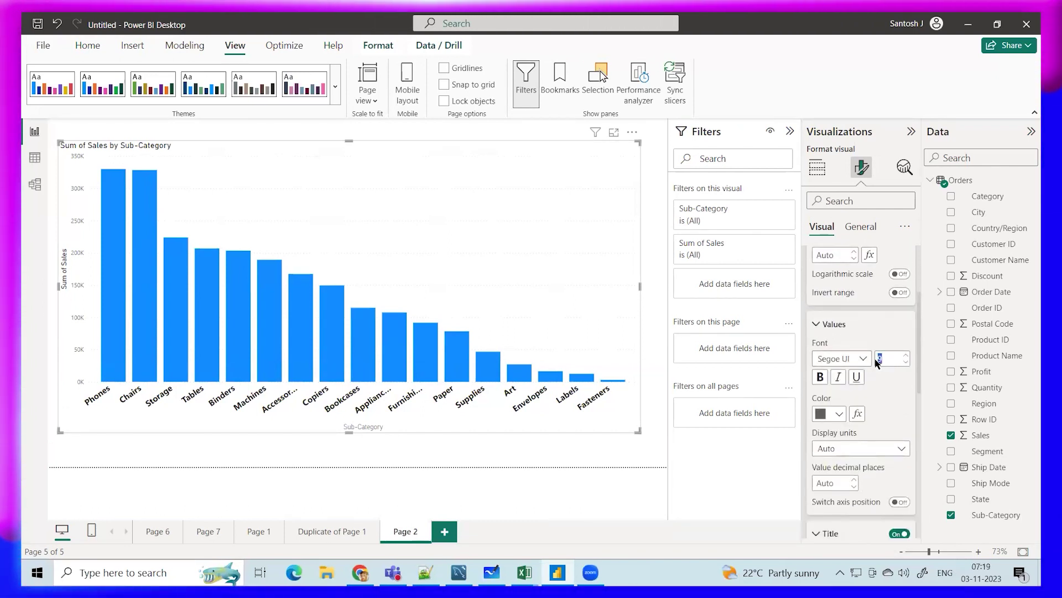
pyautogui.write('13')
pyautogui.click(867, 359)
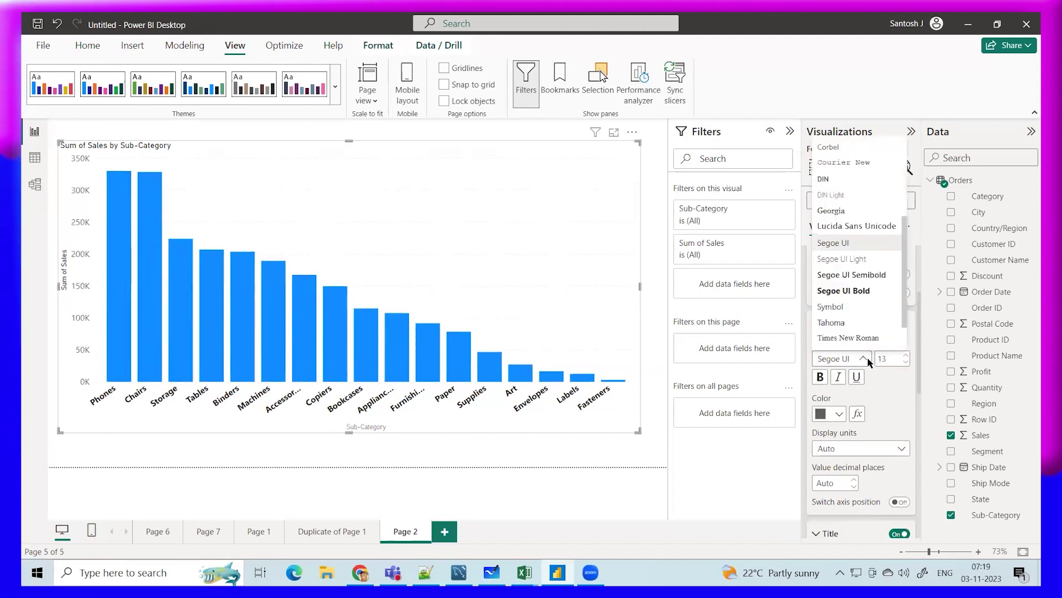
pyautogui.click(855, 296)
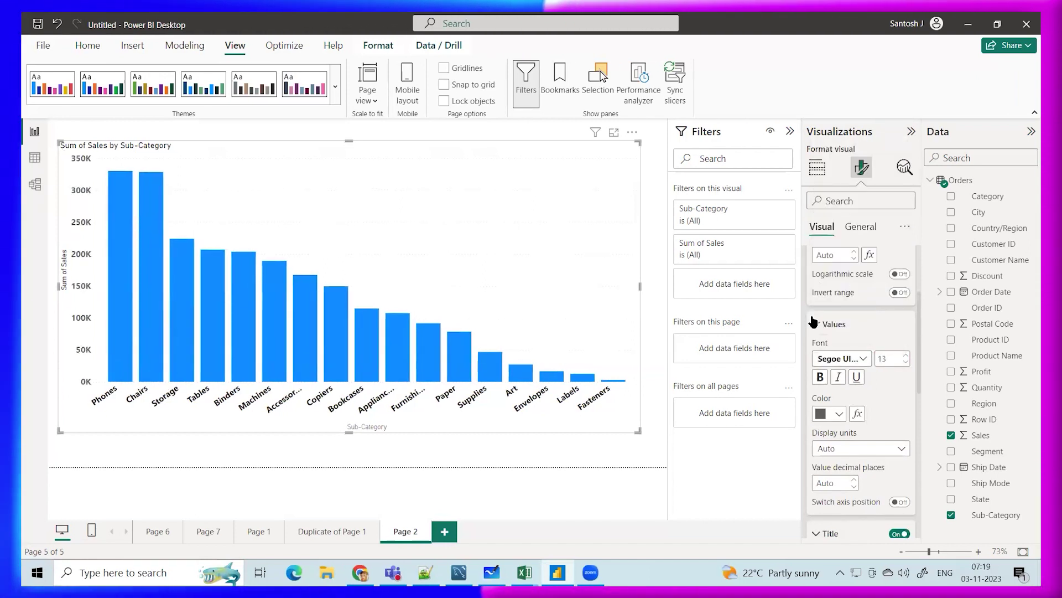
pyautogui.scroll(5, 809, 313)
pyautogui.click(813, 288)
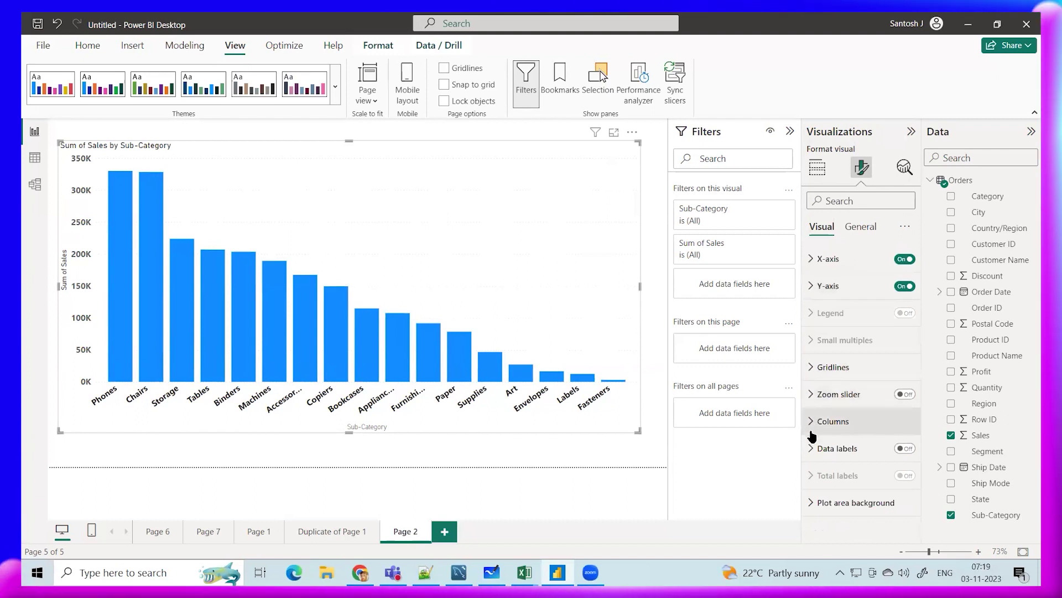
# Set the default colour of the chart's columns to dark red from the recent colours
pyautogui.click(833, 421)
pyautogui.scroll(-2, 828, 412)
pyautogui.click(838, 367)
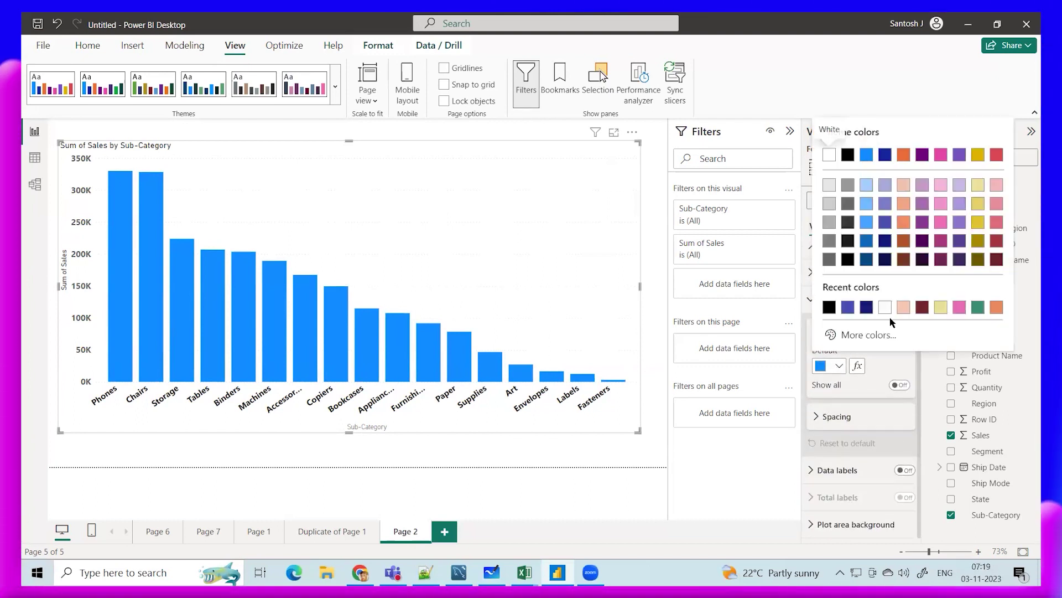
pyautogui.click(922, 307)
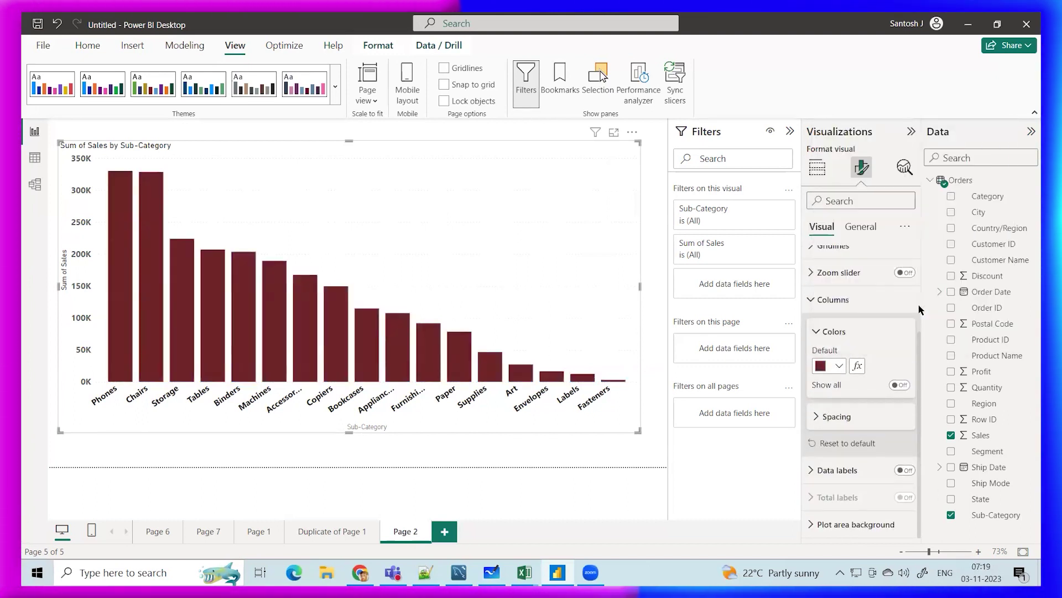
# Turn on the chart's data labels and format their values in Segoe UI Bold, size 13, with black colour
pyautogui.click(905, 470)
pyautogui.click(819, 470)
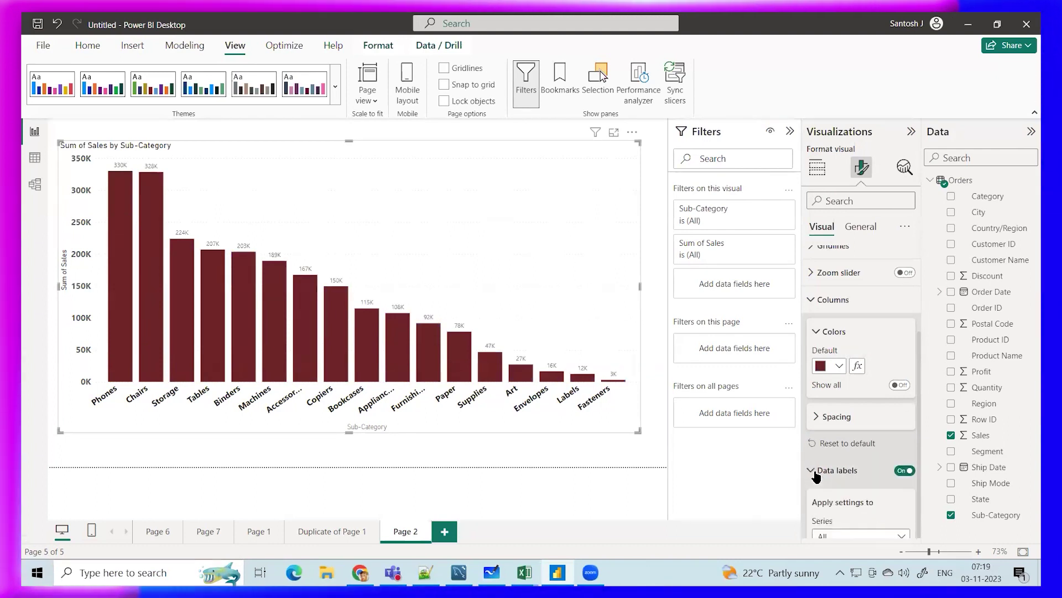
pyautogui.scroll(-2, 829, 433)
pyautogui.scroll(-3, 828, 433)
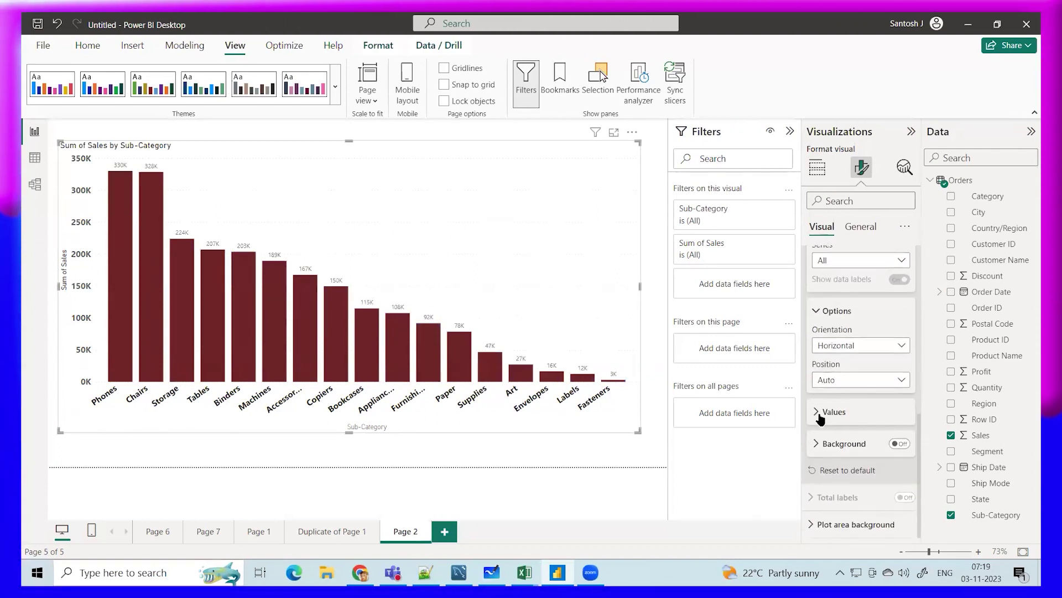
pyautogui.click(821, 414)
pyautogui.click(863, 447)
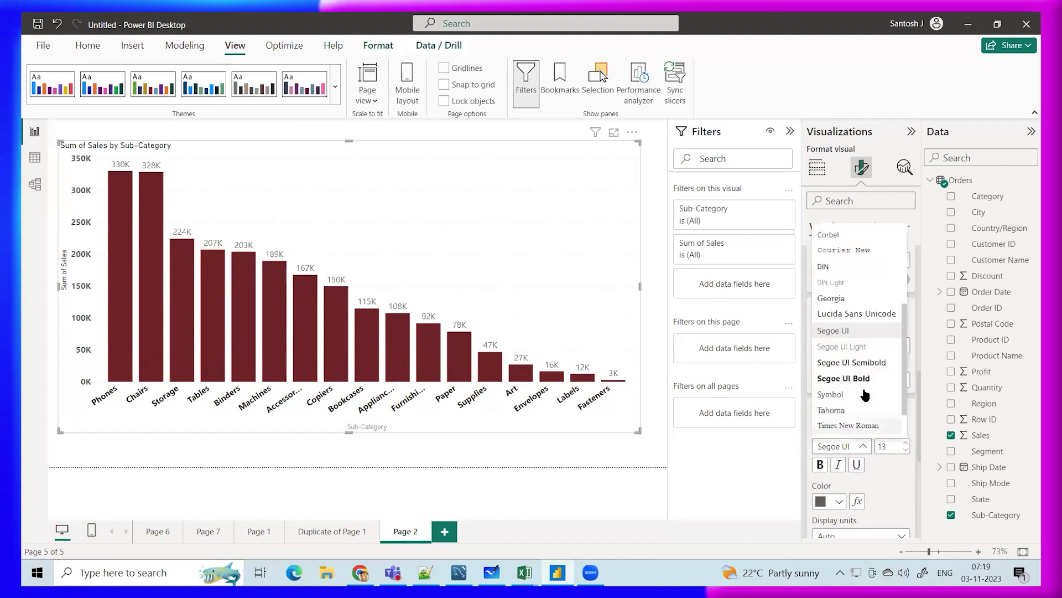
pyautogui.click(862, 382)
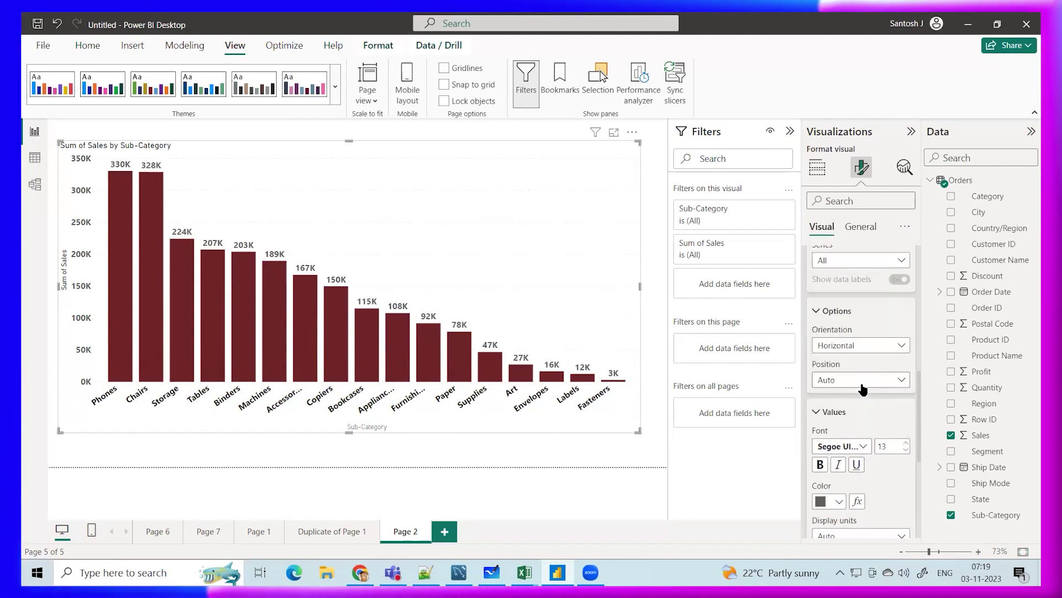
pyautogui.click(836, 502)
pyautogui.click(847, 442)
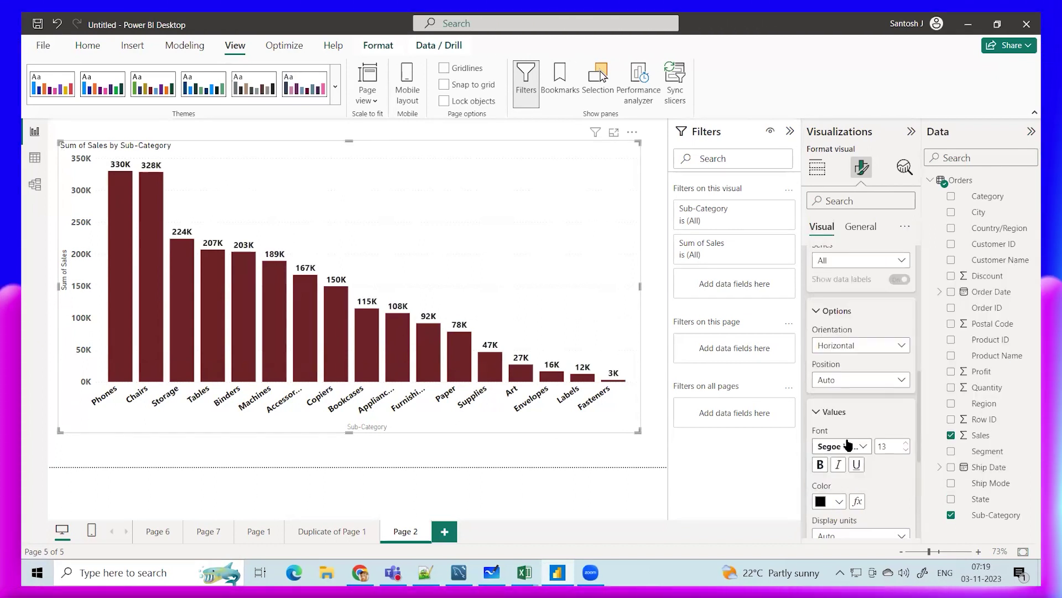
# Give the chart title a black background and white text, and align it to the centre
pyautogui.click(859, 228)
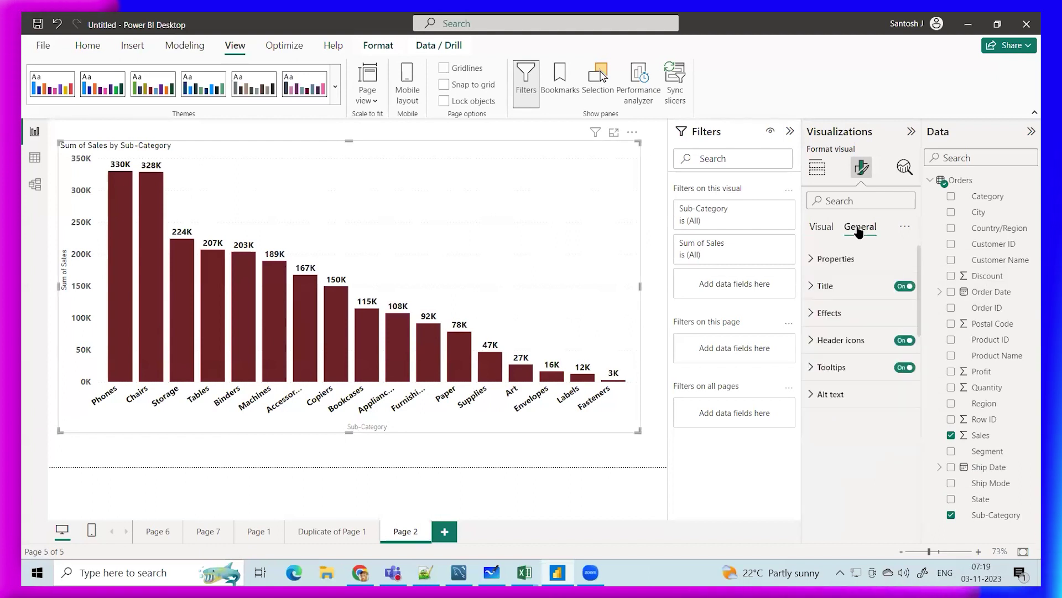
pyautogui.click(826, 313)
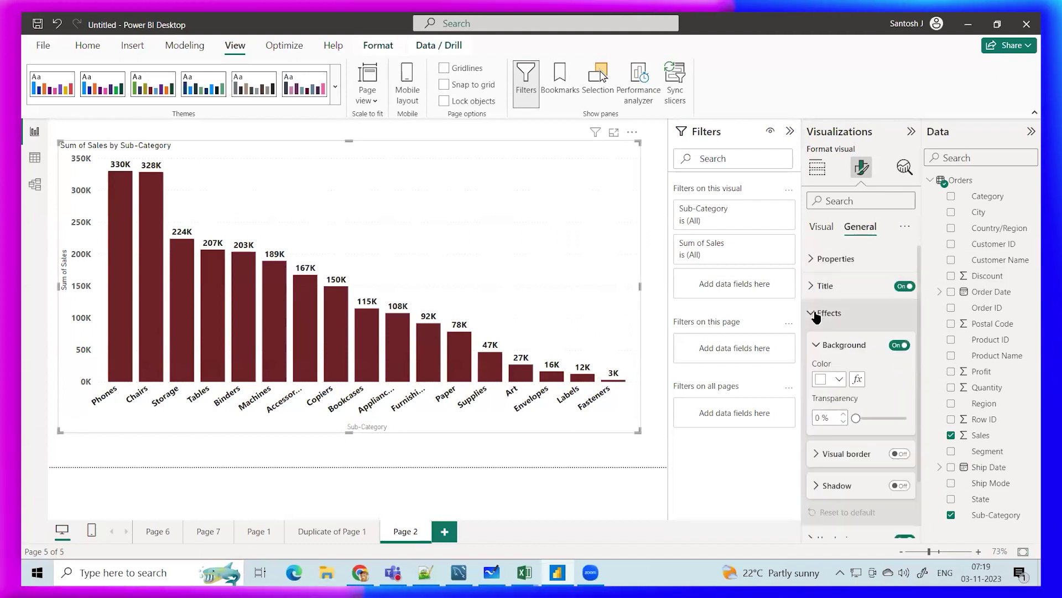
pyautogui.click(819, 283)
pyautogui.scroll(-5, 844, 417)
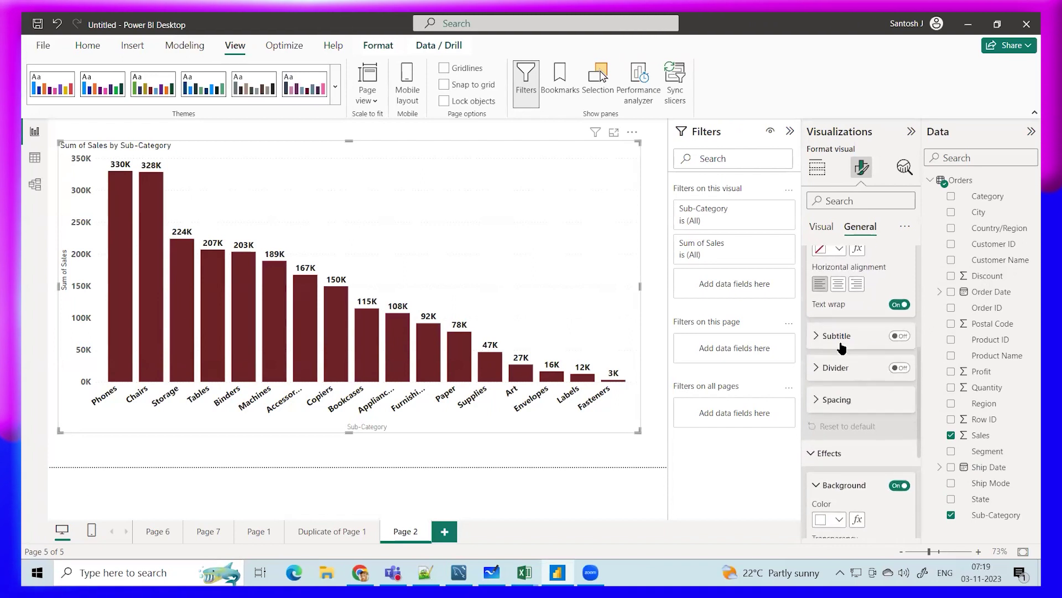
pyautogui.scroll(2, 839, 406)
pyautogui.click(839, 380)
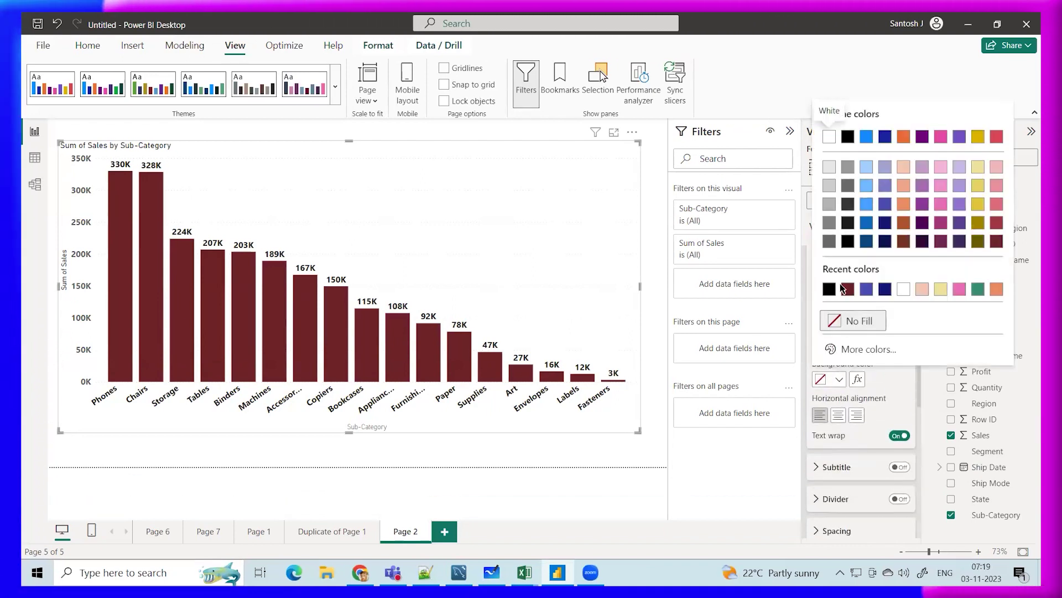
pyautogui.click(829, 287)
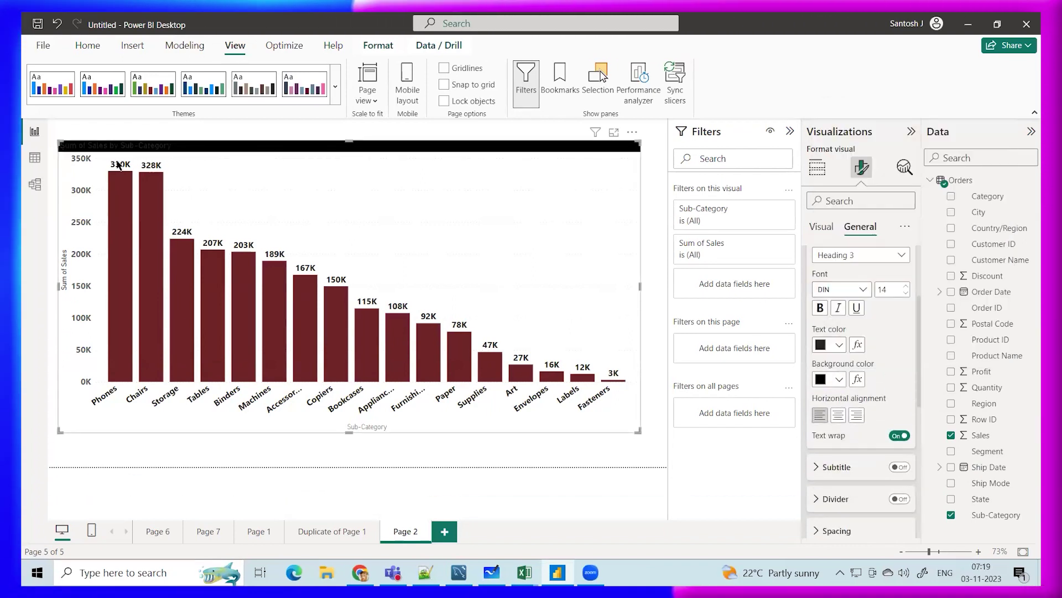
pyautogui.click(839, 344)
pyautogui.click(829, 134)
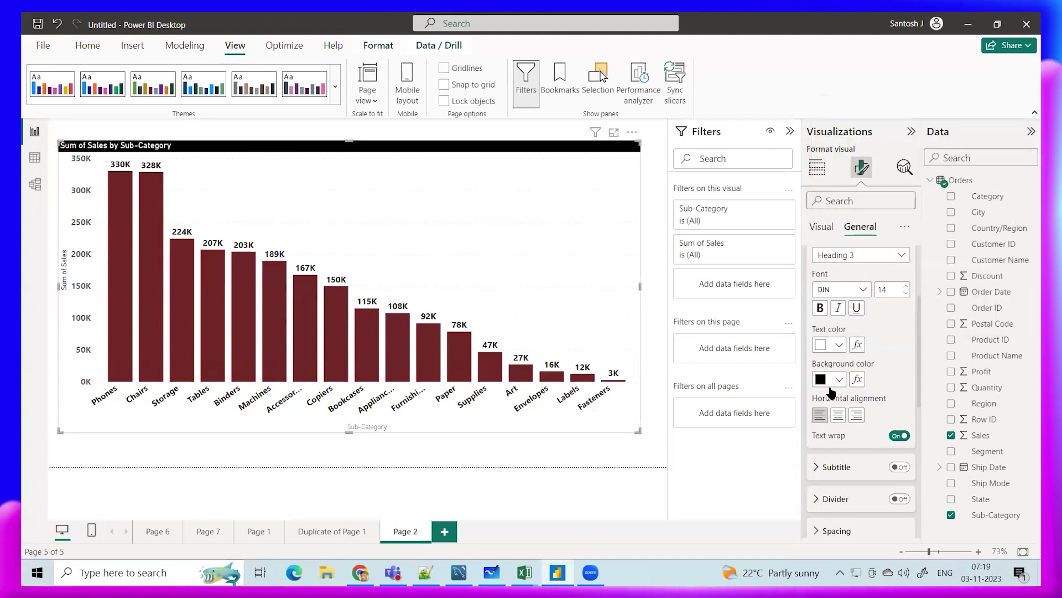
pyautogui.click(838, 415)
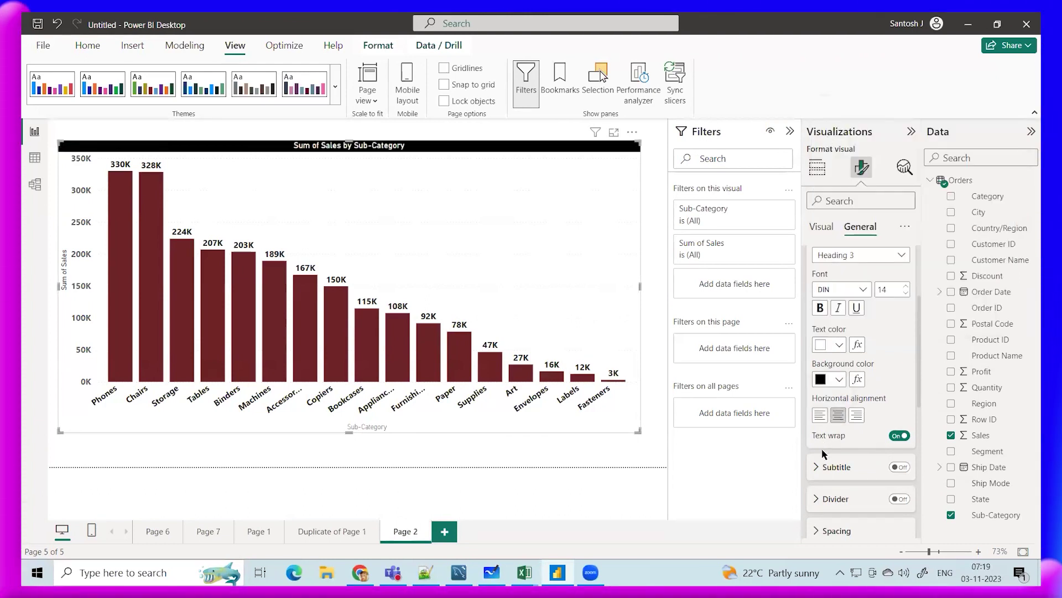
# Turn on the visual border and the shadow for the column chart
pyautogui.scroll(-5, 825, 454)
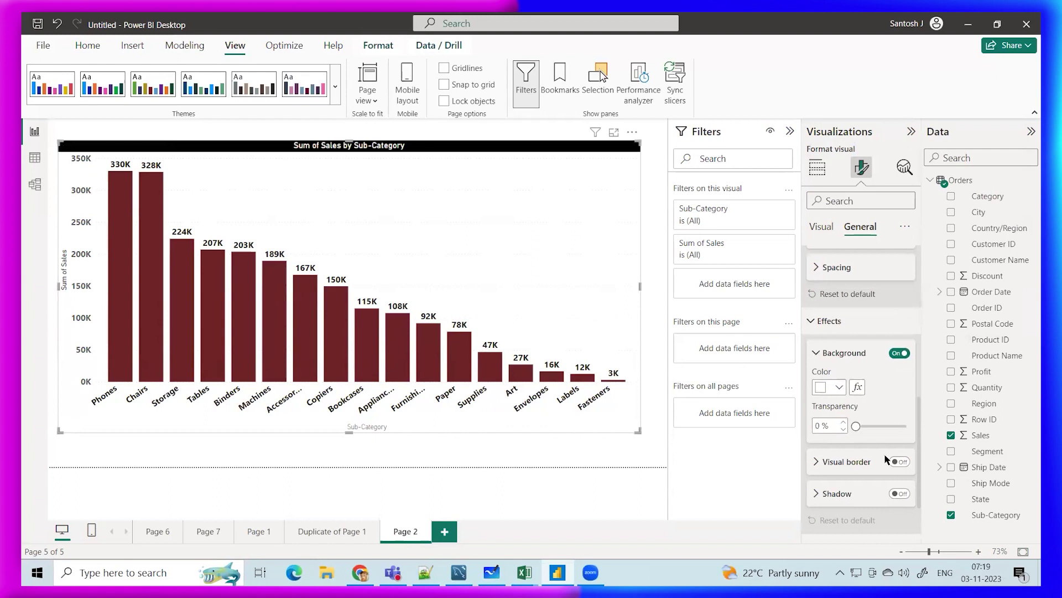
pyautogui.click(897, 461)
pyautogui.click(897, 493)
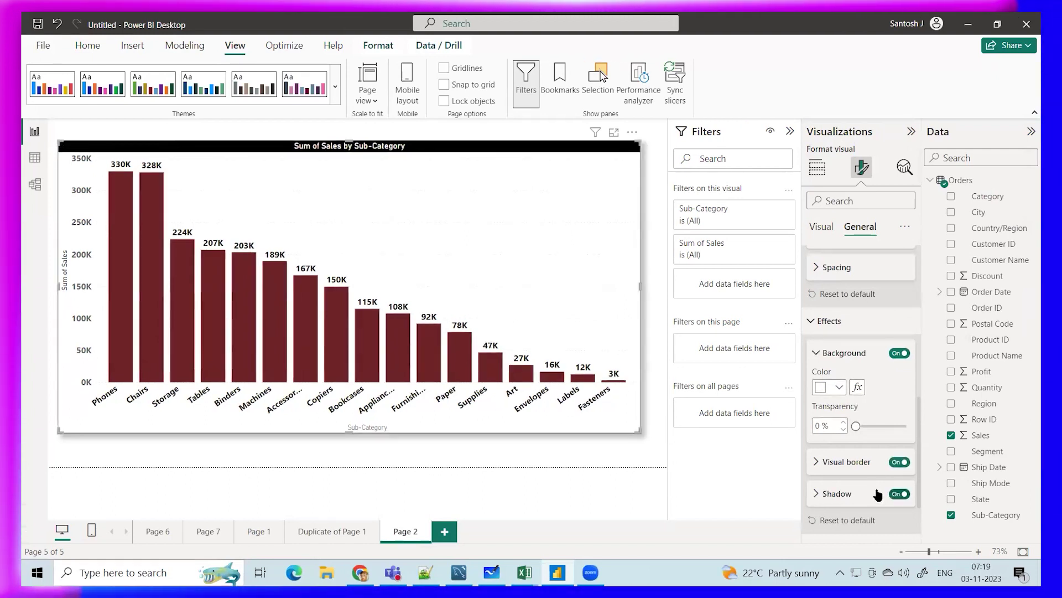
pyautogui.click(645, 455)
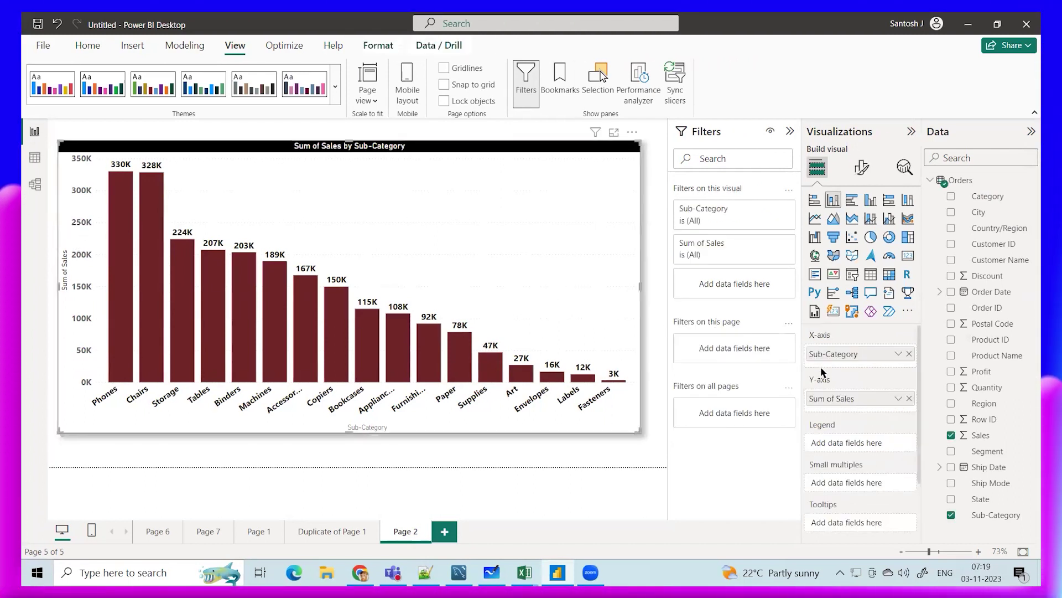
# Set the colour of the chart's Y-axis values to black and deselect the chart
pyautogui.click(861, 171)
pyautogui.click(814, 284)
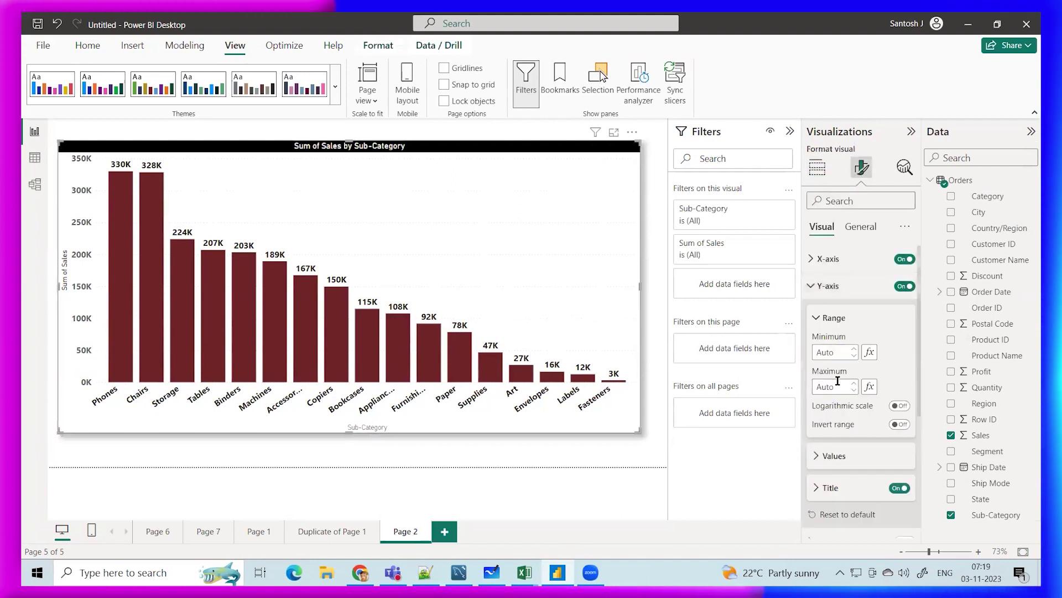
pyautogui.scroll(-3, 839, 384)
pyautogui.click(823, 326)
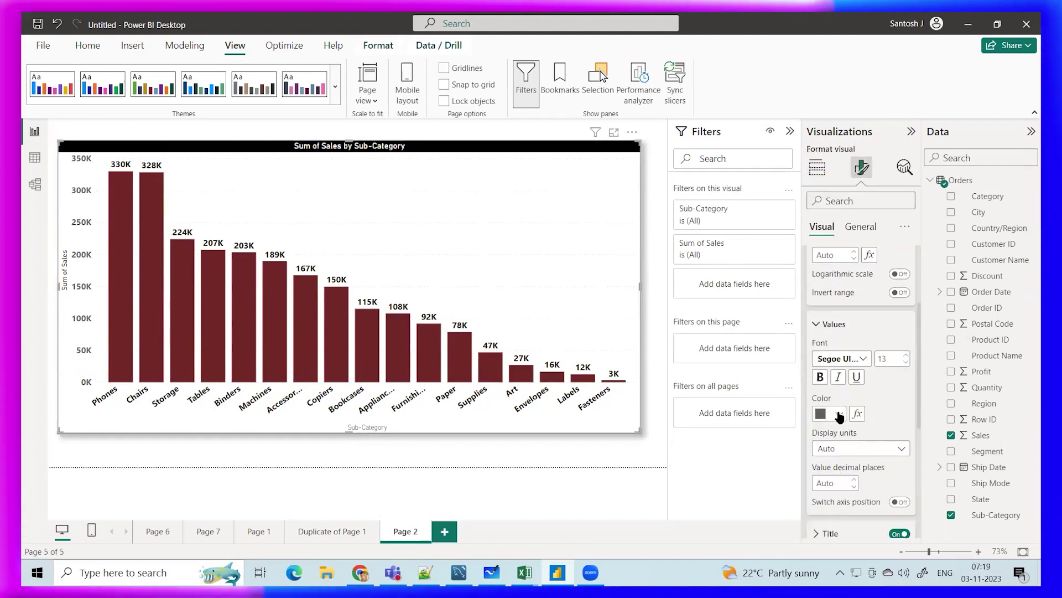
pyautogui.click(839, 413)
pyautogui.click(848, 355)
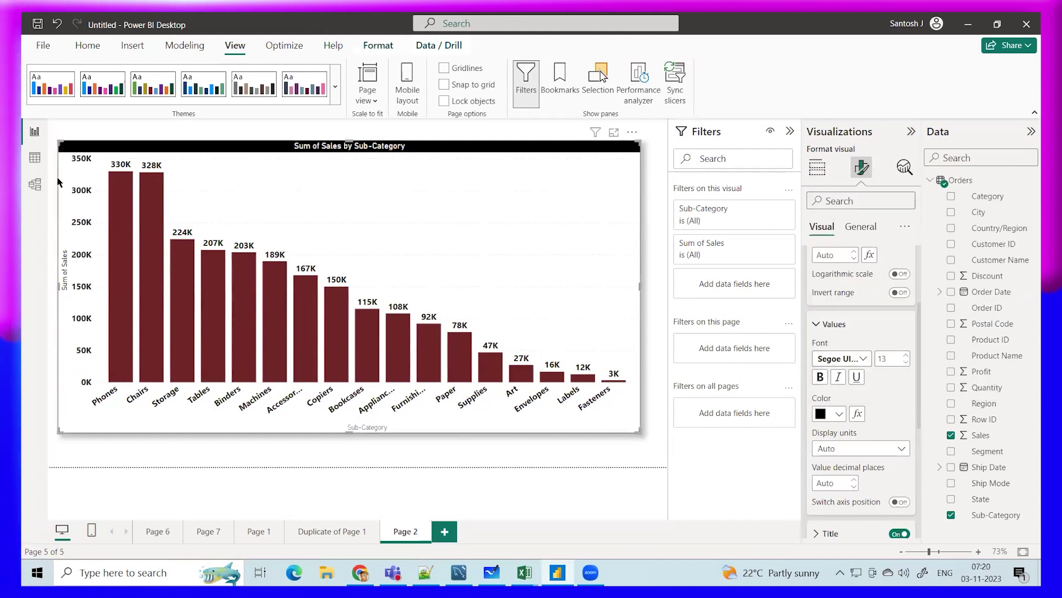
pyautogui.click(651, 319)
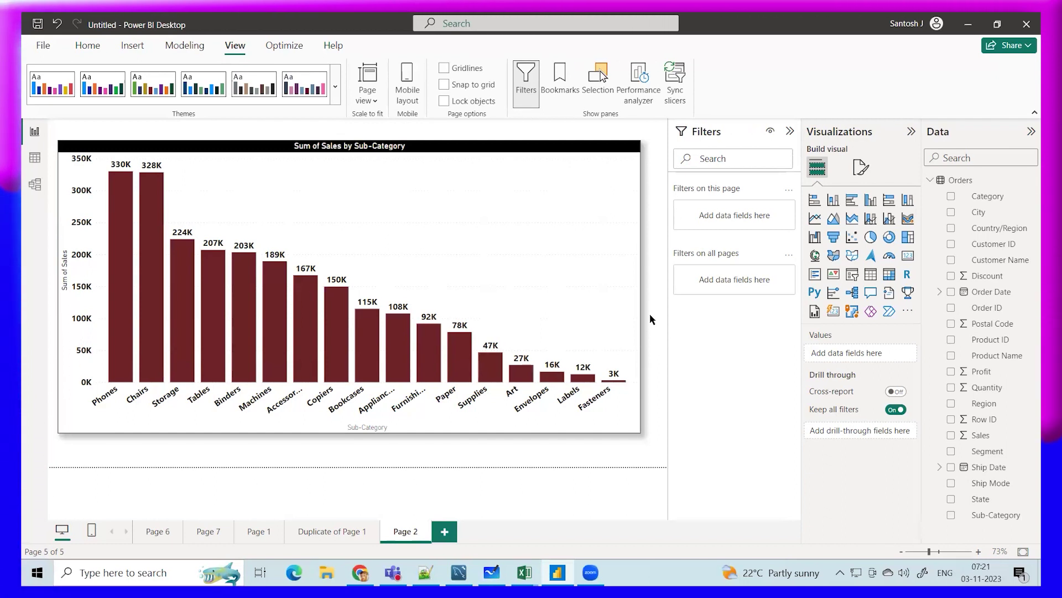
# Capture the screen with the chart selected in Snip & Sketch and underline the Bookcases axis label in orange
pyautogui.click(581, 161)
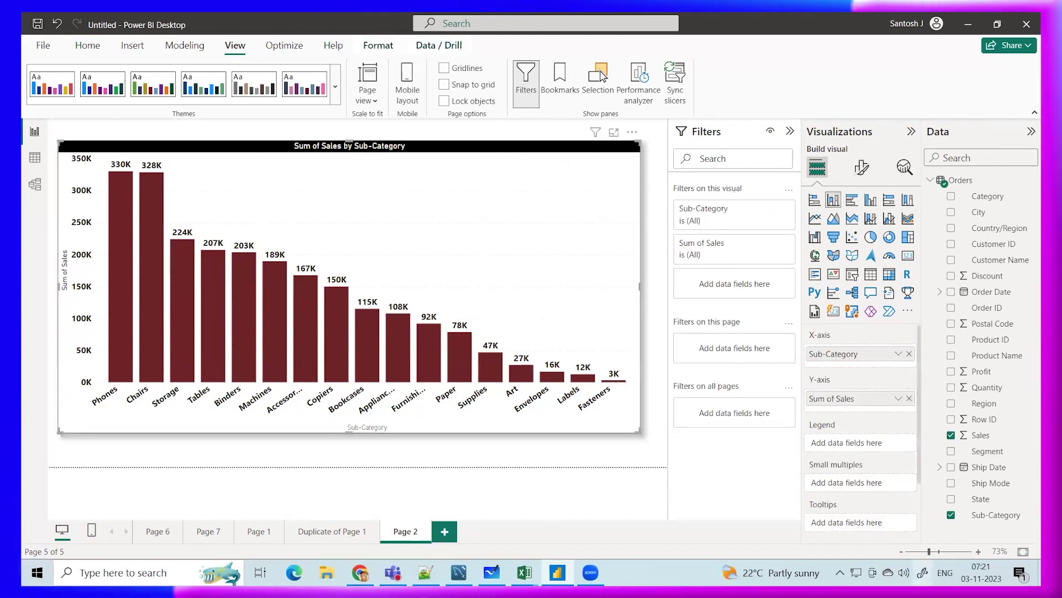
pyautogui.click(944, 550)
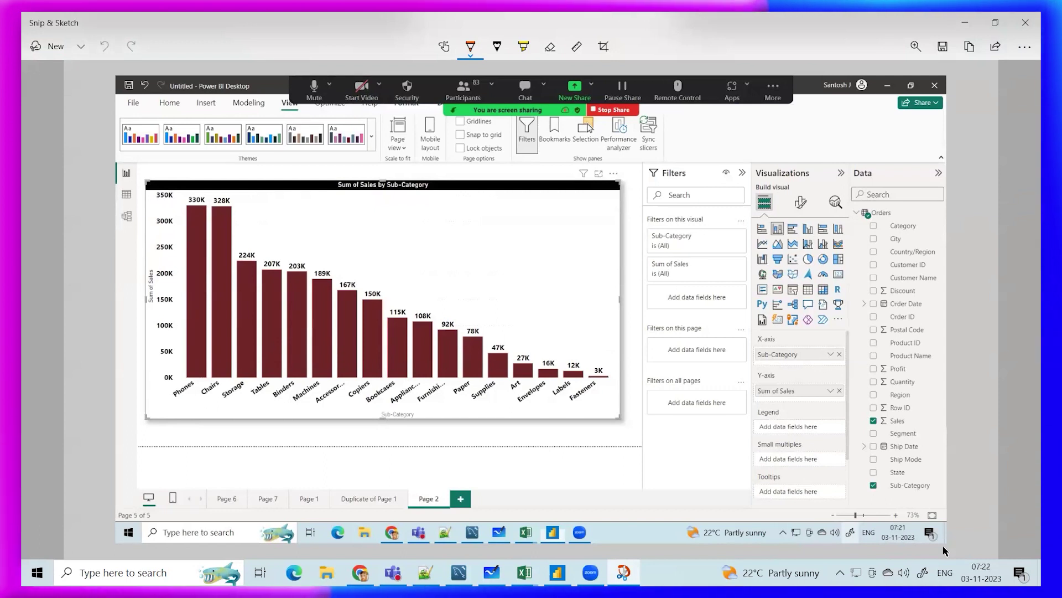
pyautogui.moveTo(376, 400); pyautogui.dragTo(384, 395)
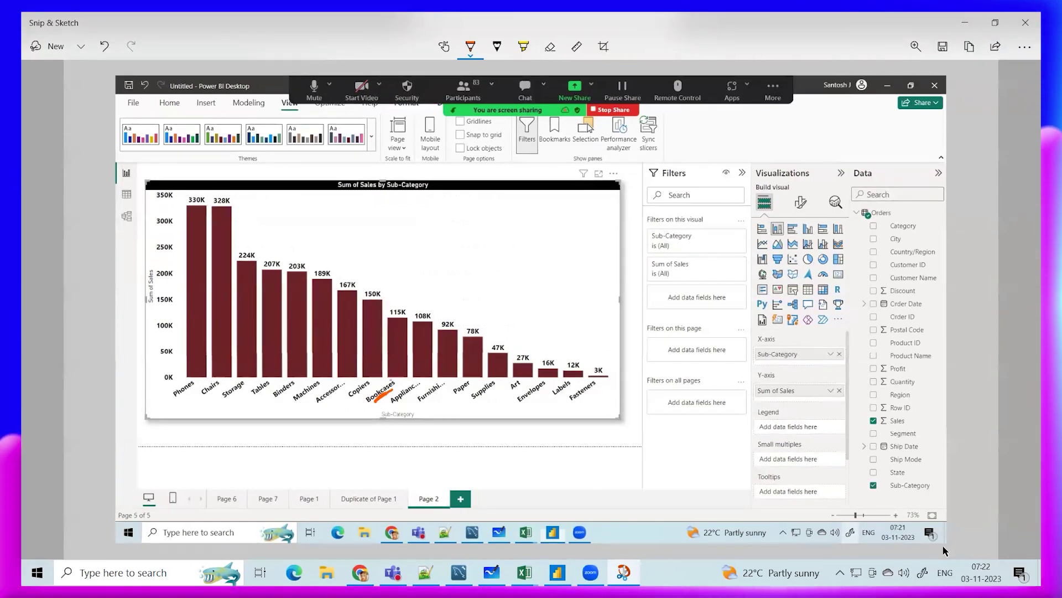
pyautogui.moveTo(389, 378); pyautogui.dragTo(398, 372)
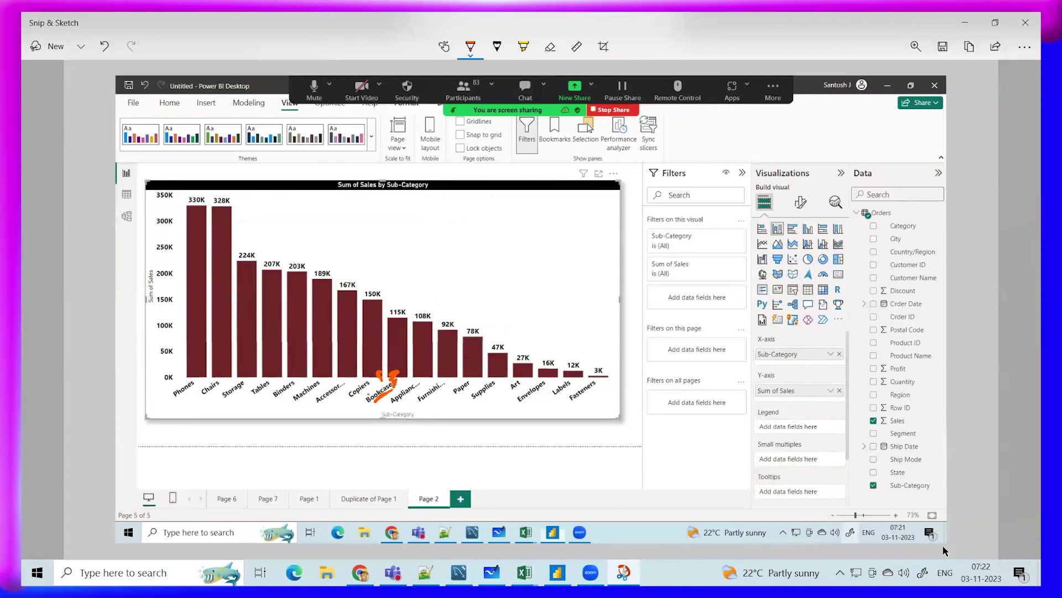
pyautogui.moveTo(381, 387); pyautogui.dragTo(366, 398)
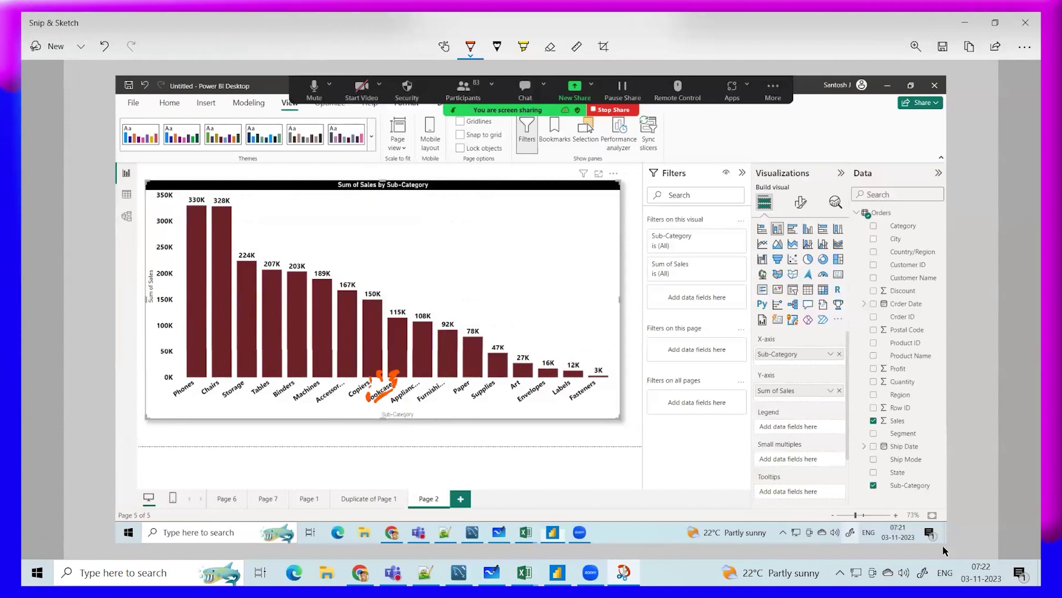
pyautogui.hotkey('ctrl', 'z')
pyautogui.hotkey('ctrl', 'z')
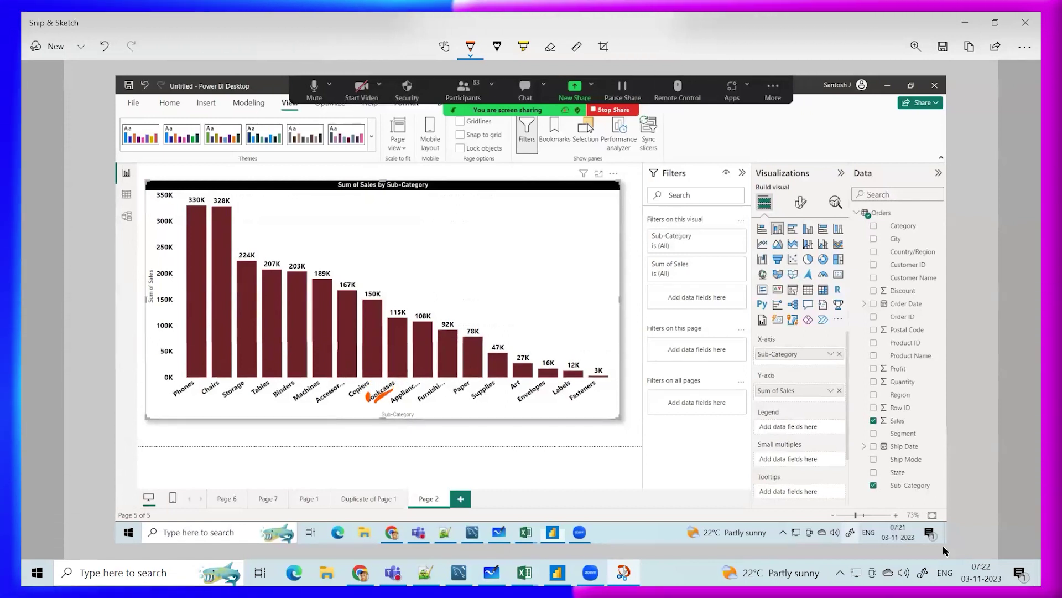
pyautogui.moveTo(373, 405); pyautogui.dragTo(390, 391)
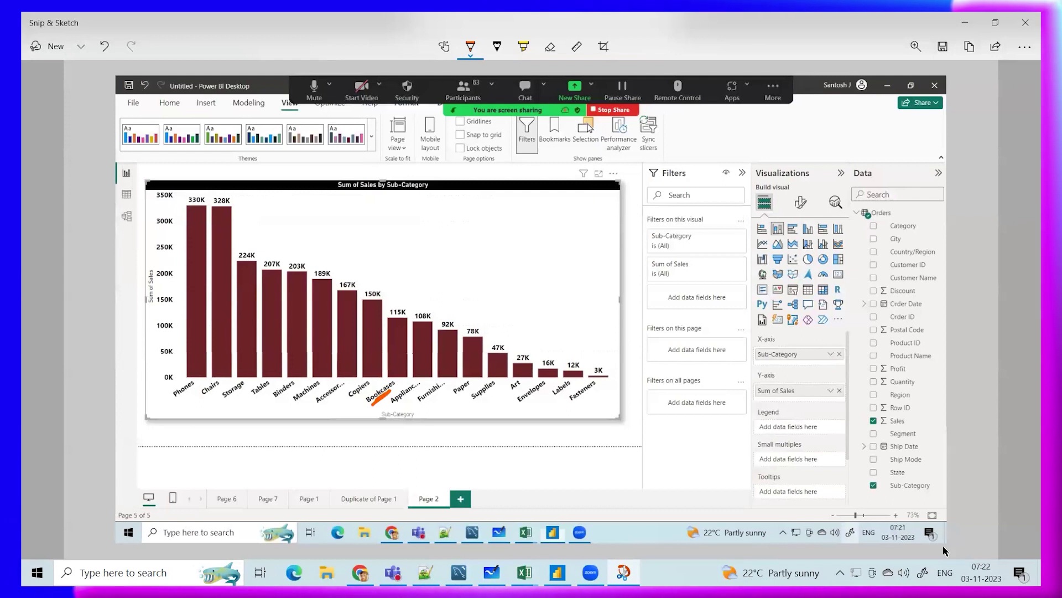
# Tick the Copiers and Bookcases columns in orange and underline the Accessories, Appliances, Furnishings and Fasteners axis labels on the screenshot
pyautogui.moveTo(368, 276); pyautogui.dragTo(383, 271)
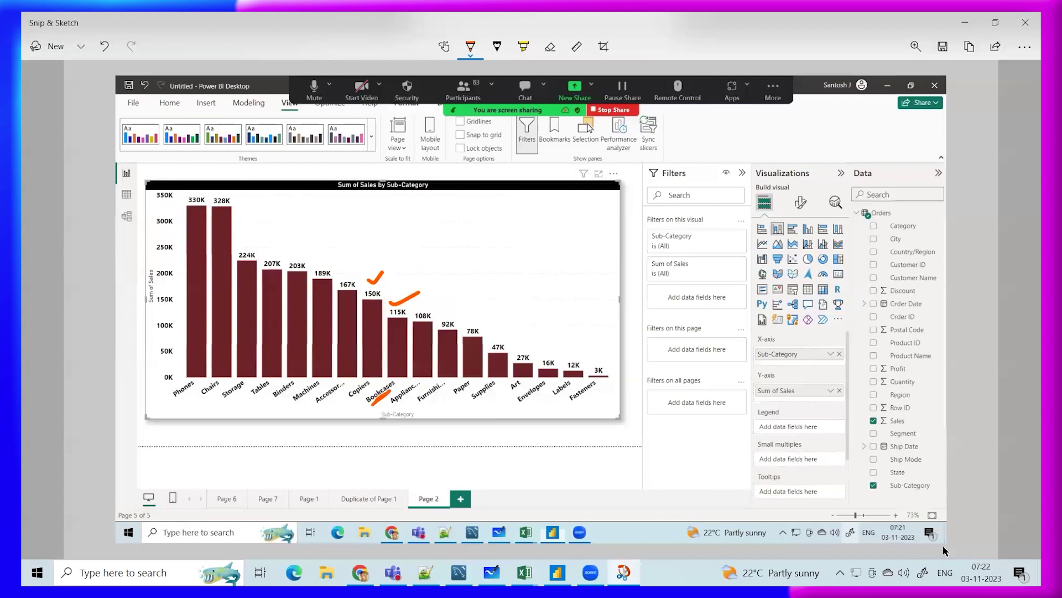
pyautogui.moveTo(325, 402); pyautogui.dragTo(339, 393)
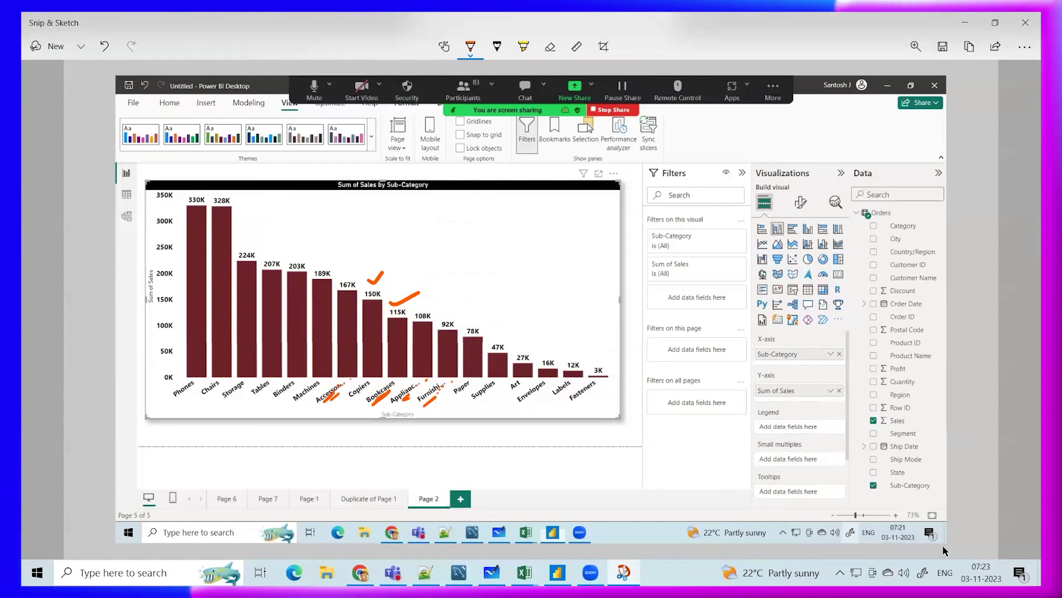
pyautogui.moveTo(573, 404); pyautogui.dragTo(591, 393)
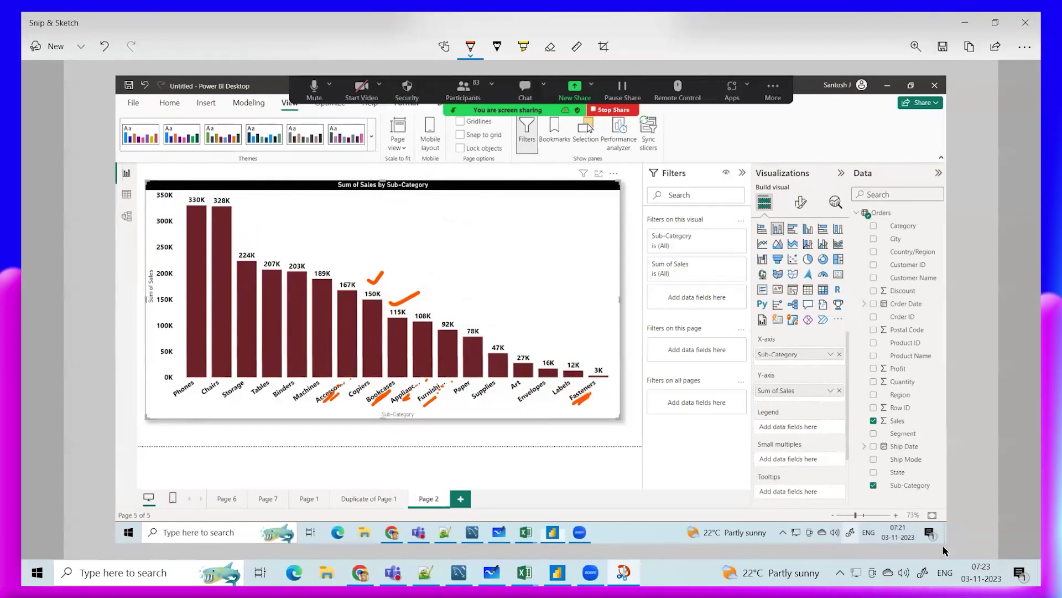
pyautogui.moveTo(599, 414)
pyautogui.mouseDown()
pyautogui.moveTo(622, 412)
pyautogui.moveTo(608, 404)
pyautogui.mouseUp()
pyautogui.moveTo(595, 401); pyautogui.dragTo(617, 391)
pyautogui.moveTo(606, 399); pyautogui.dragTo(605, 392)
pyautogui.moveTo(597, 382); pyautogui.dragTo(611, 387)
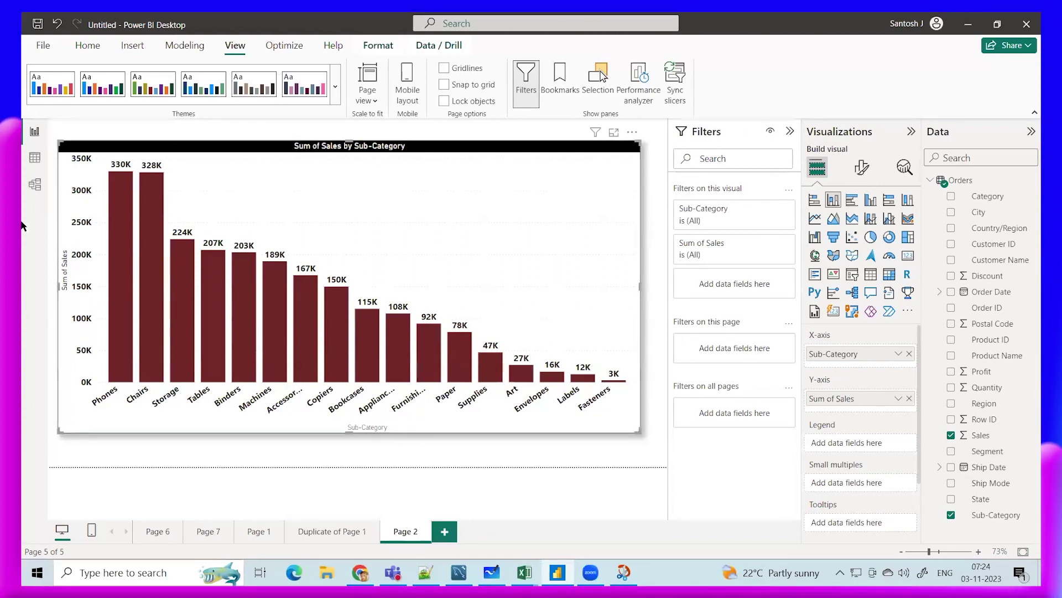
# Replace Category with Region on the X-axis of the Page 6 customer count column chart
pyautogui.click(159, 530)
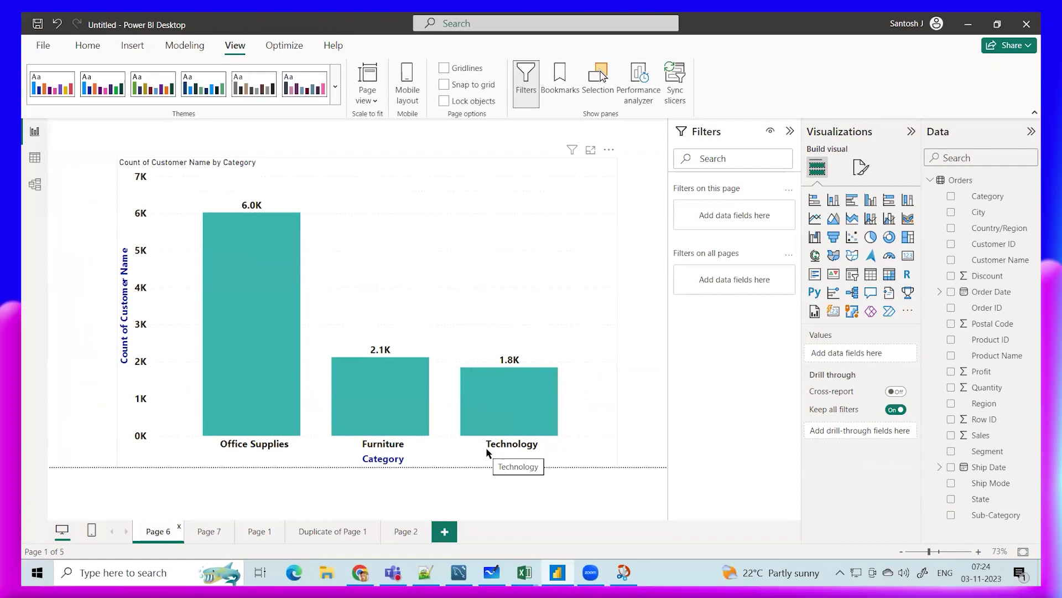
pyautogui.click(398, 532)
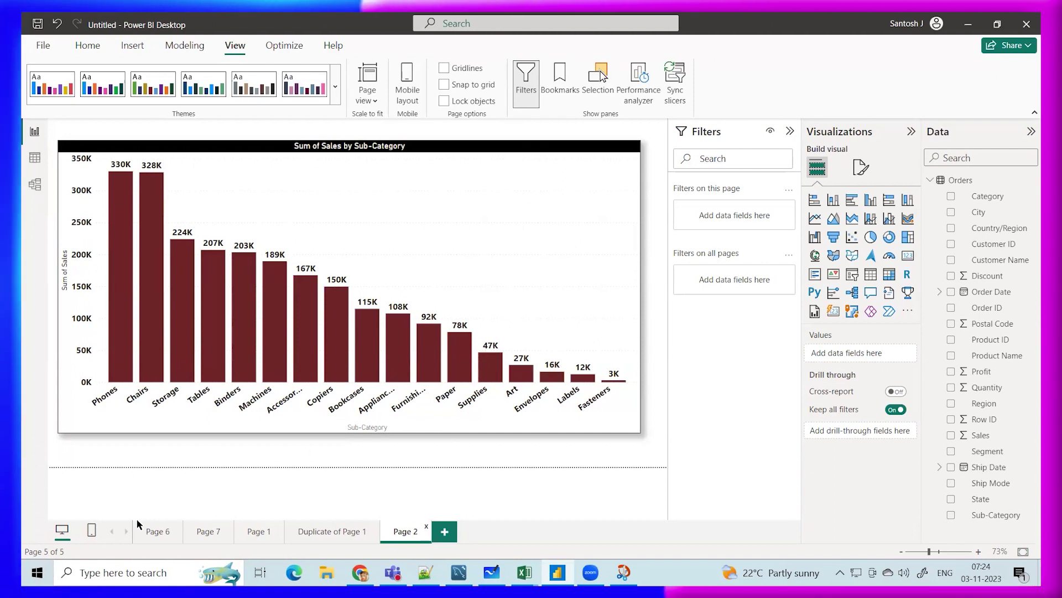
pyautogui.click(145, 531)
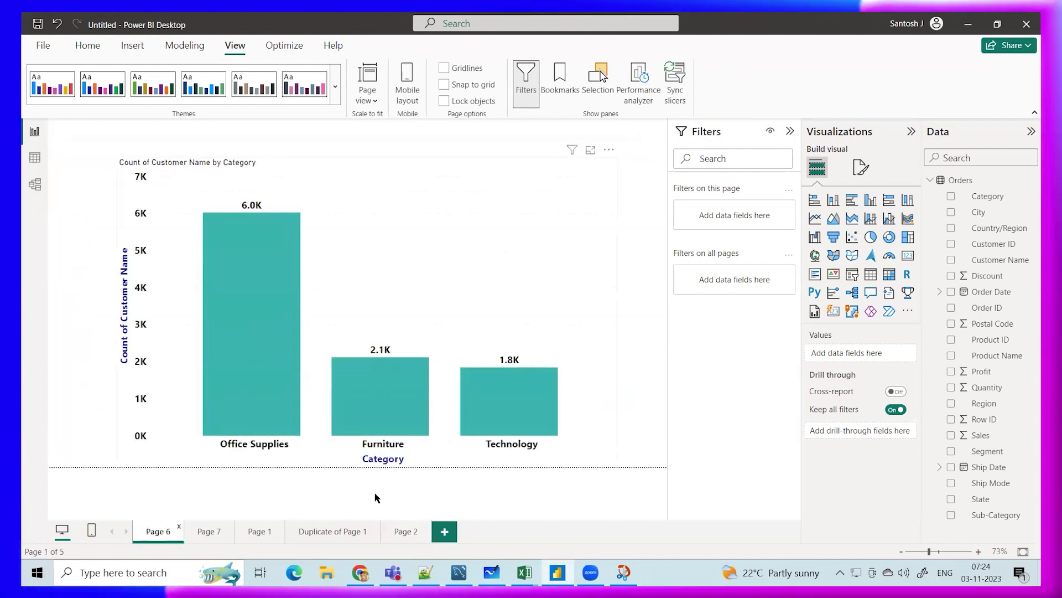
pyautogui.click(570, 303)
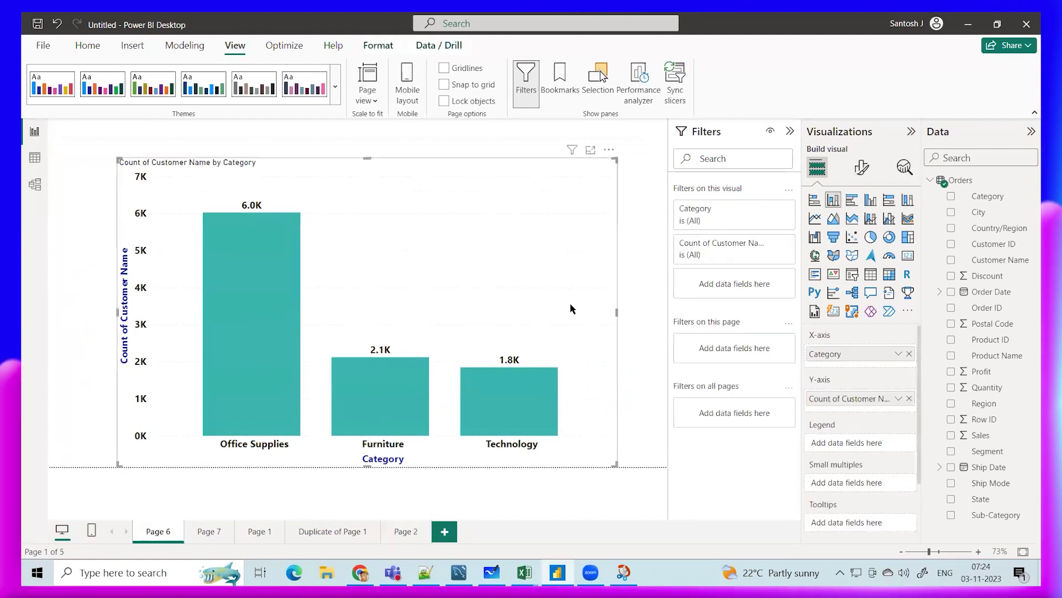
pyautogui.click(909, 354)
pyautogui.moveTo(984, 403); pyautogui.dragTo(859, 356)
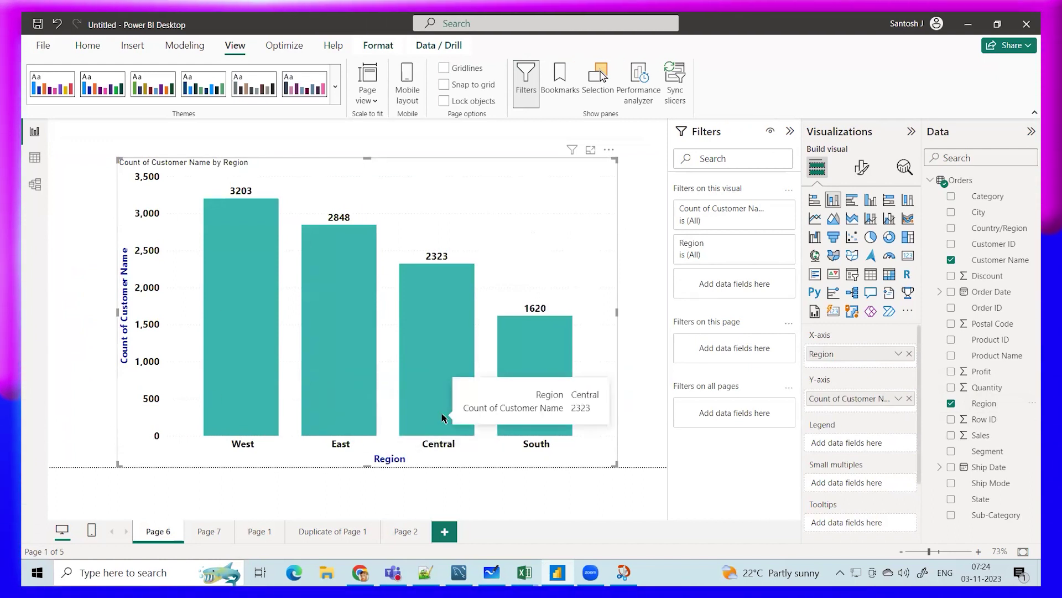
# Compare the chart on Duplicate of Page 1, and turn on Concatenate labels for the X-axis values of the Page 2 column chart
pyautogui.click(349, 532)
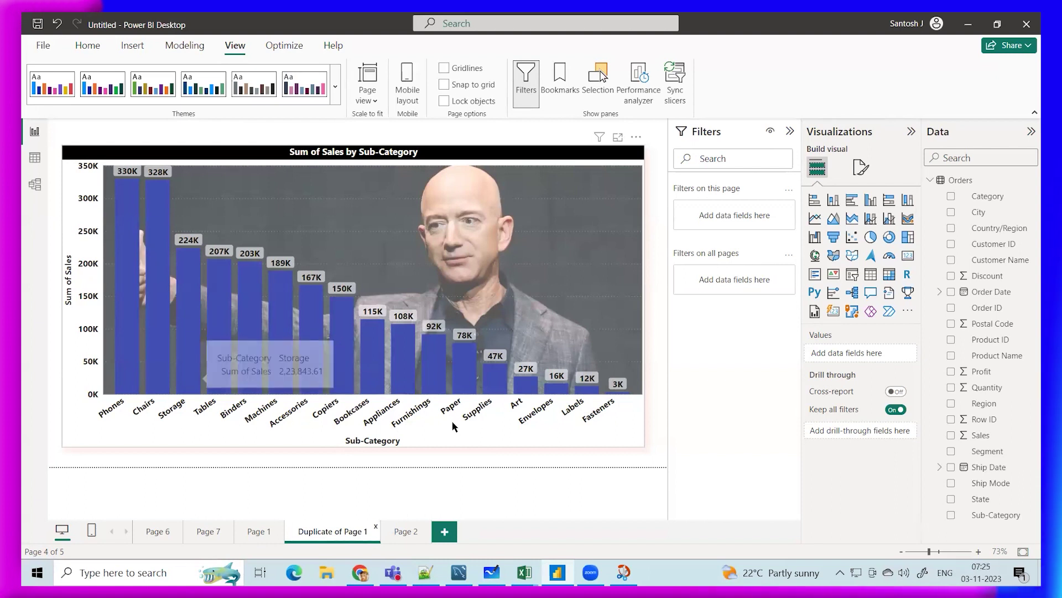
pyautogui.click(405, 530)
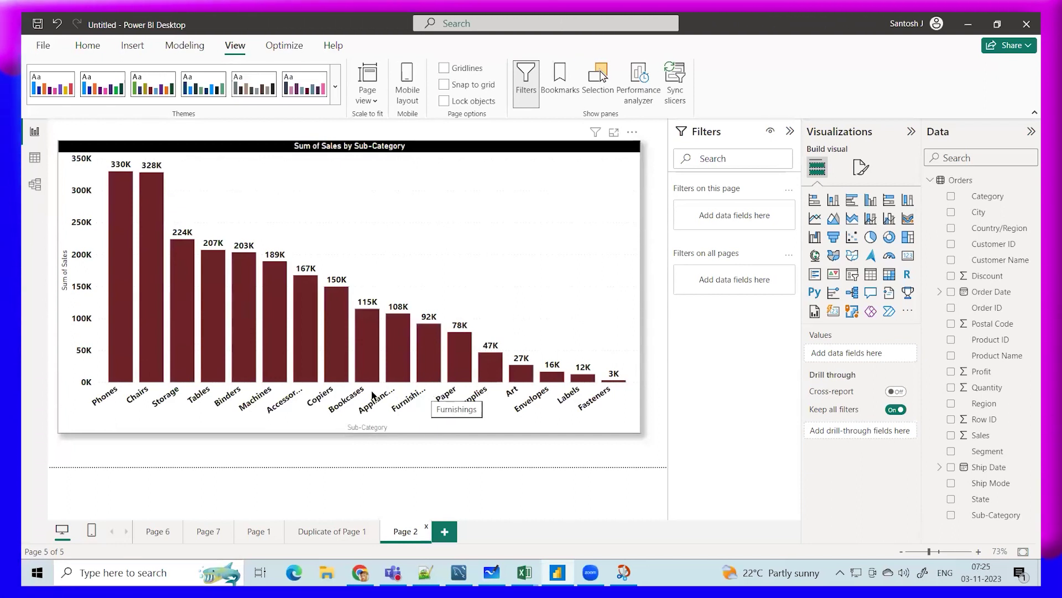
pyautogui.click(487, 271)
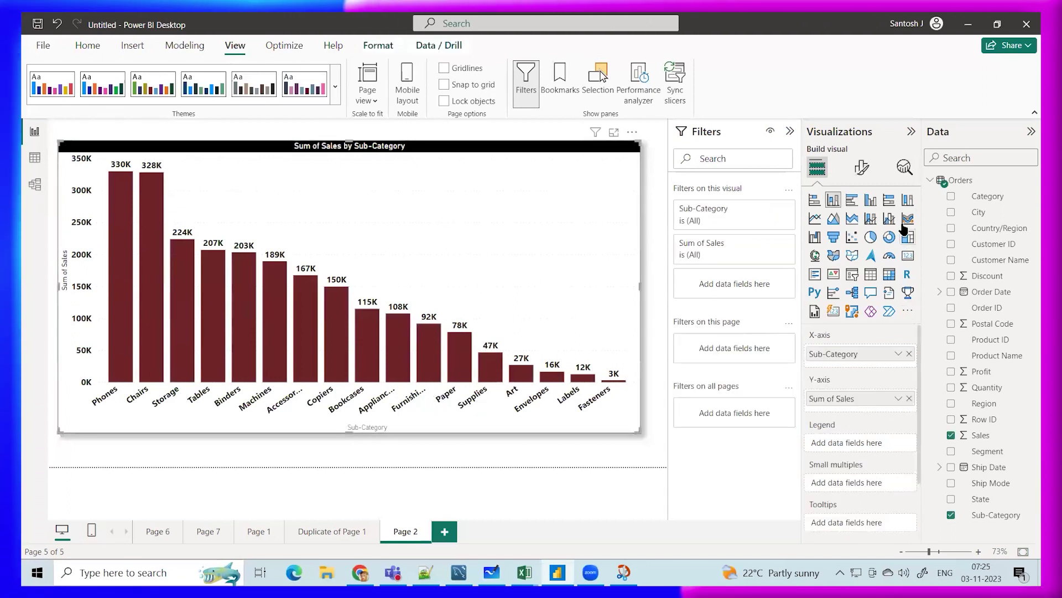
pyautogui.click(861, 167)
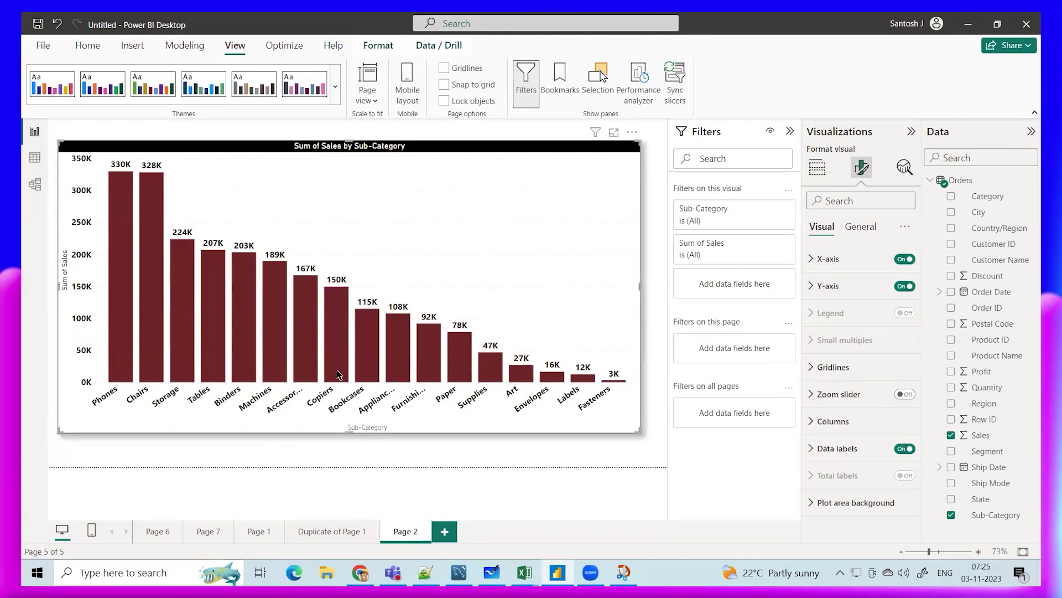
pyautogui.click(811, 259)
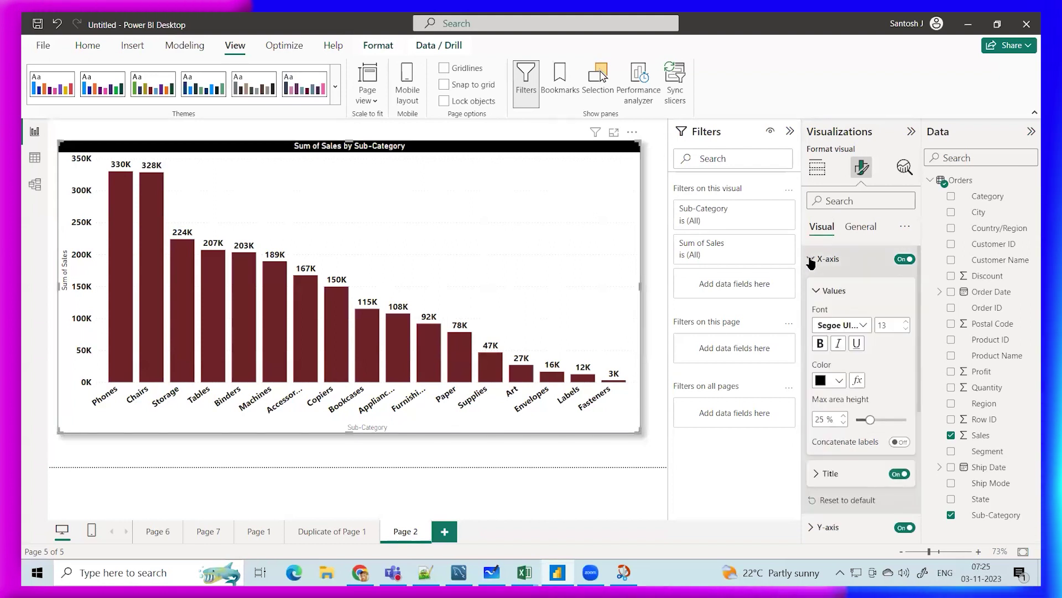
pyautogui.scroll(-2, 815, 300)
pyautogui.scroll(-1, 816, 302)
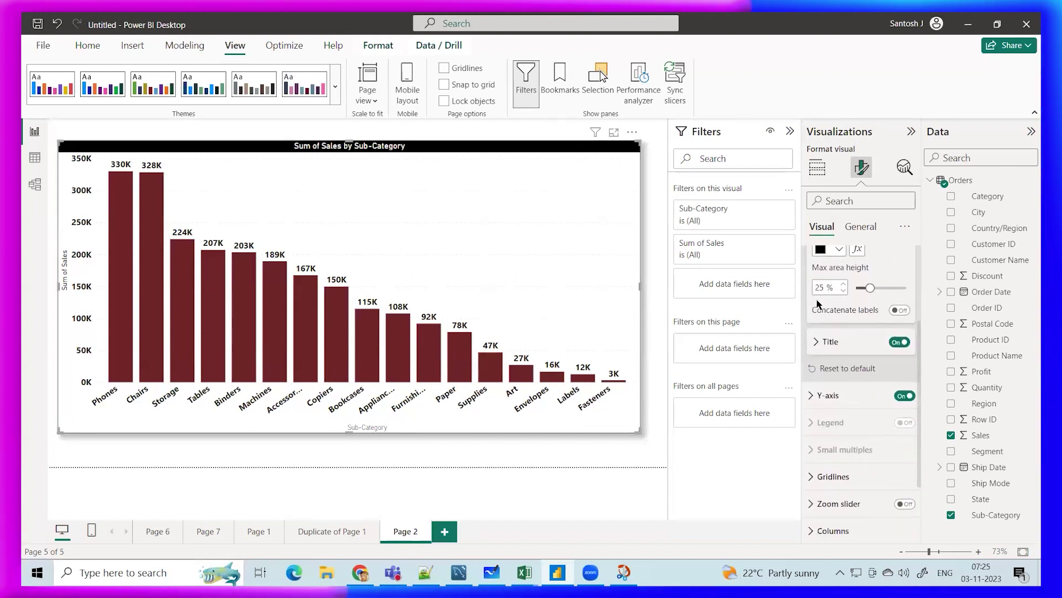
pyautogui.click(825, 342)
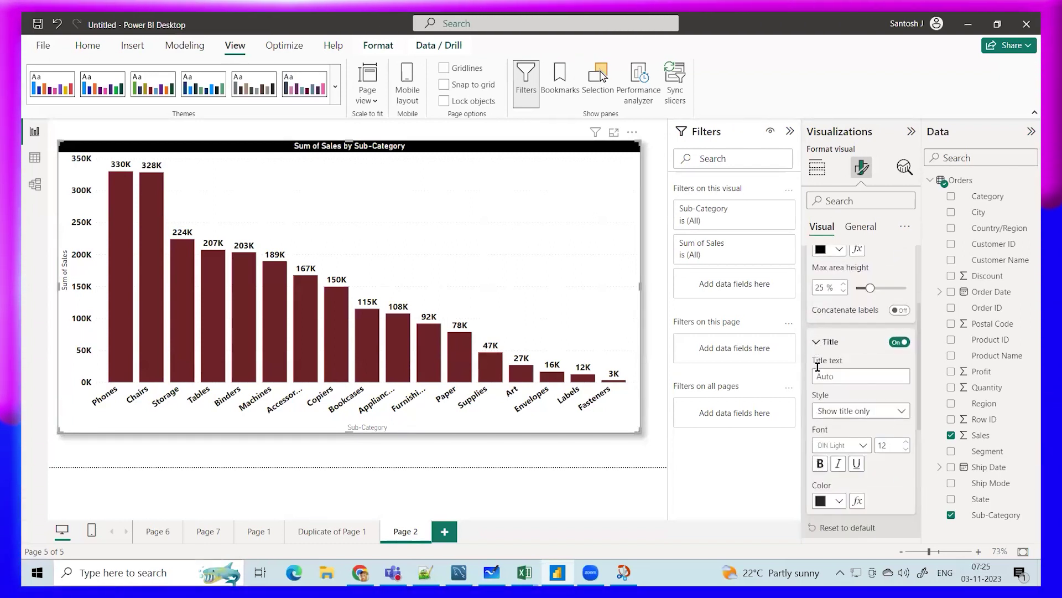
pyautogui.scroll(3, 843, 378)
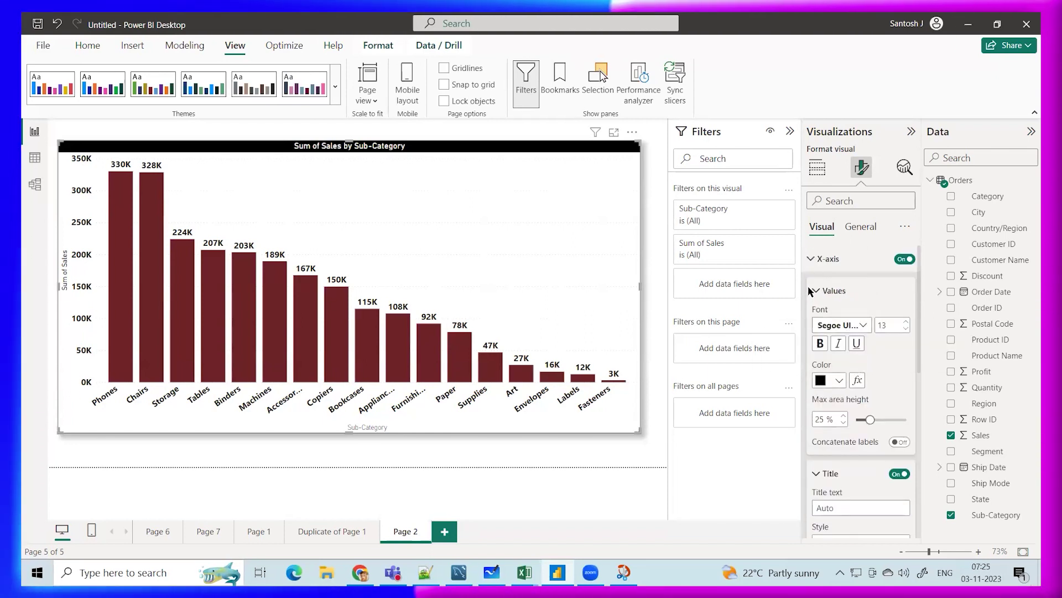
pyautogui.click(901, 444)
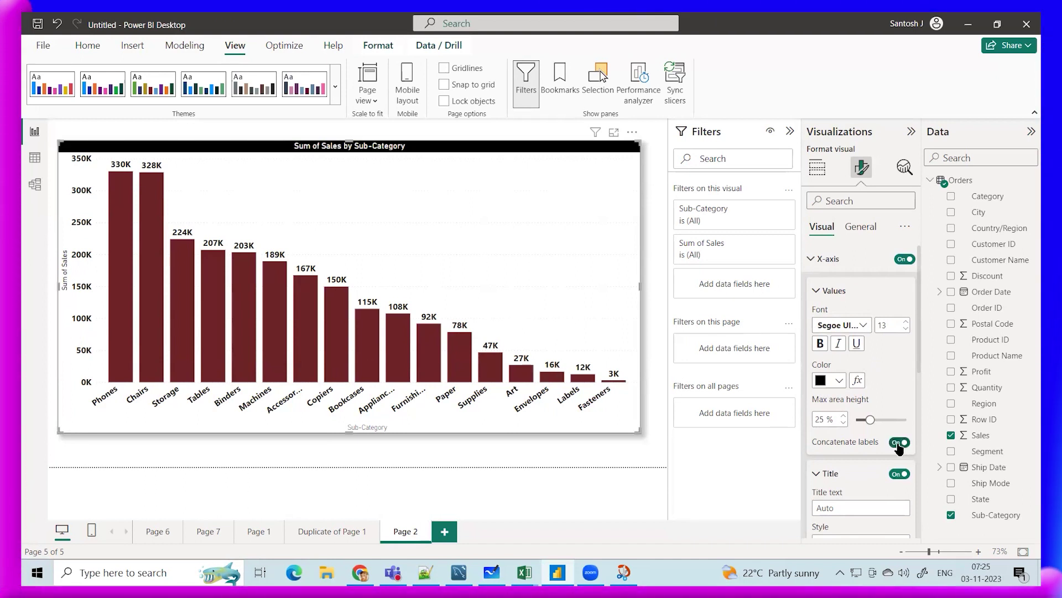
pyautogui.click(816, 289)
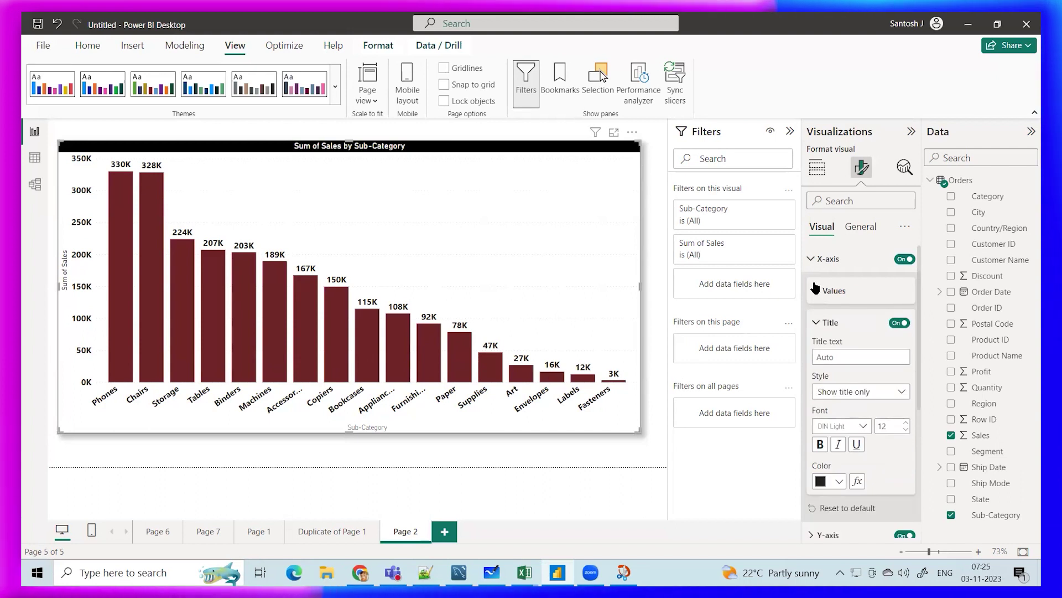
pyautogui.click(816, 322)
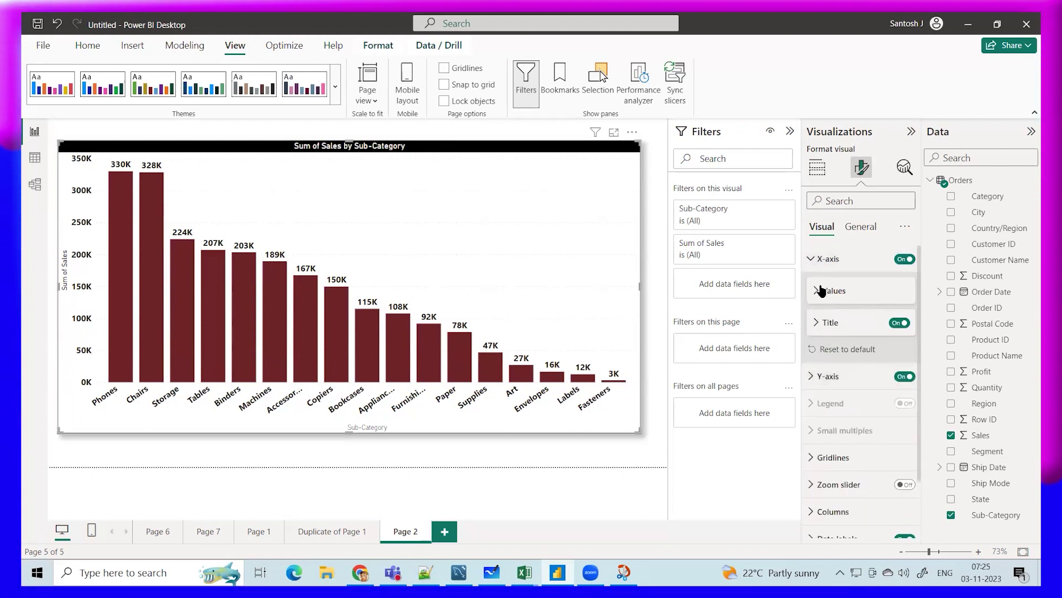
pyautogui.scroll(-1, 821, 291)
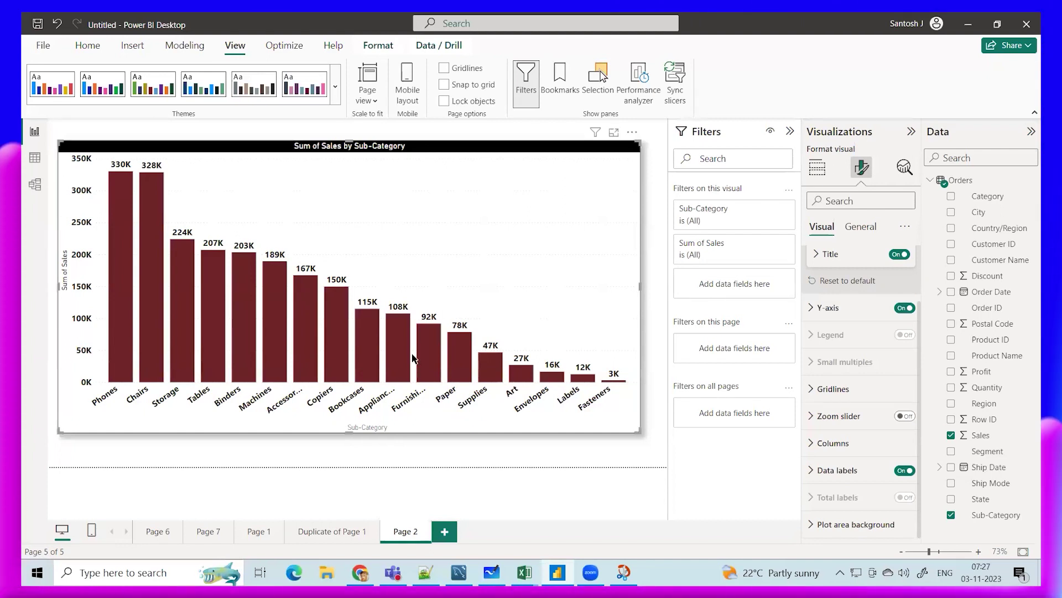
# Check the column chart rule in Excel and convert the Page 2 column chart in Power BI to a stacked bar chart
pyautogui.click(817, 167)
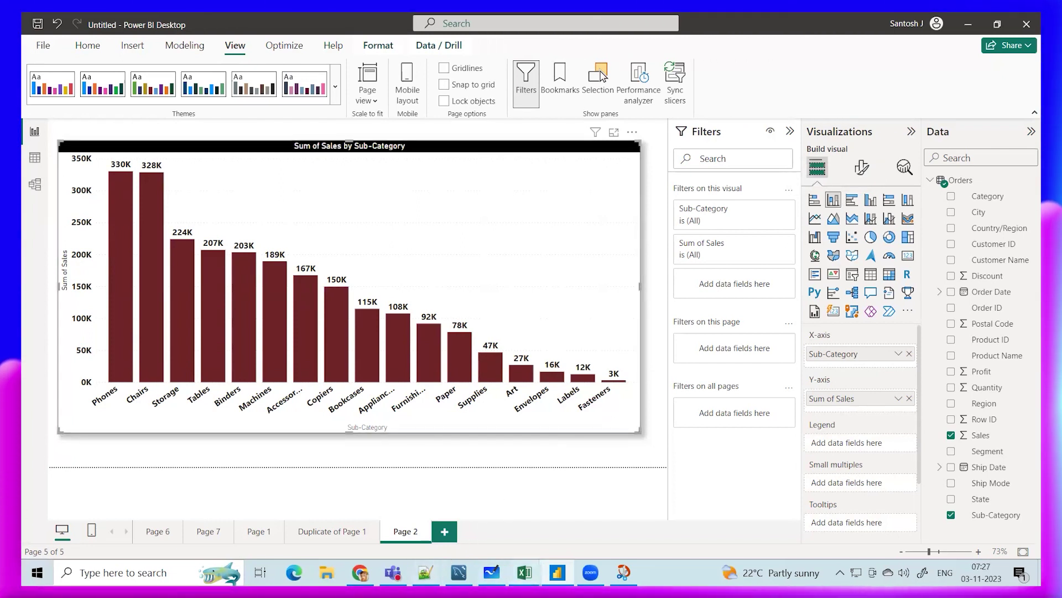
pyautogui.click(525, 572)
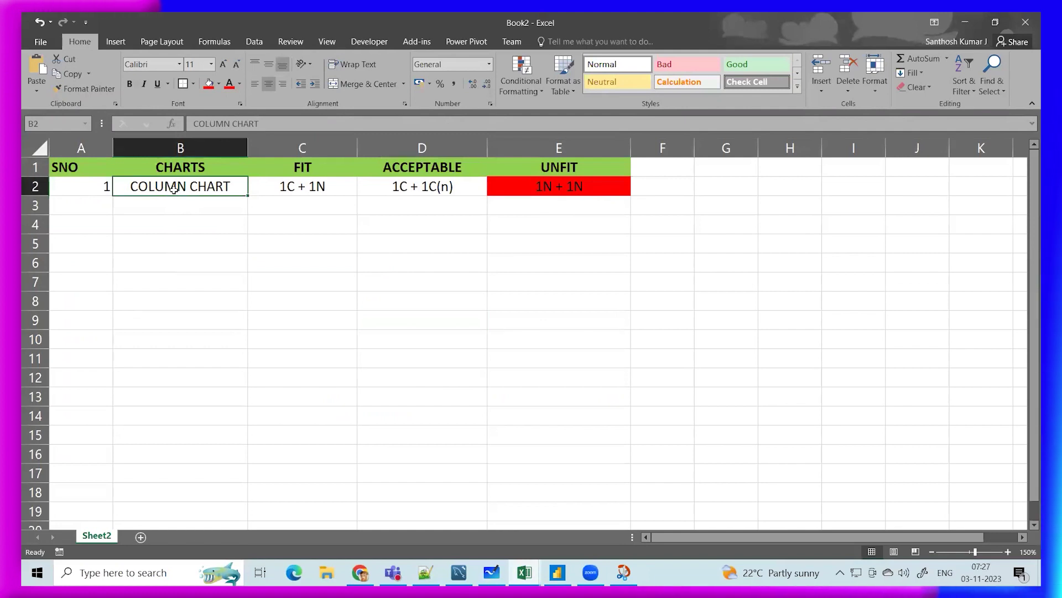
pyautogui.hotkey('alt', 'Tab')
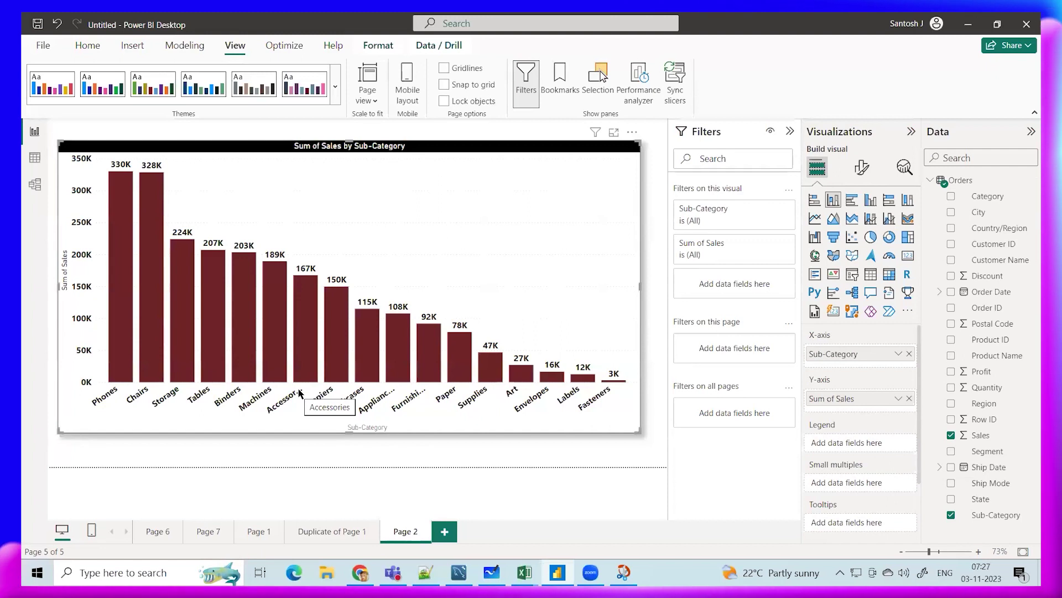
pyautogui.click(815, 201)
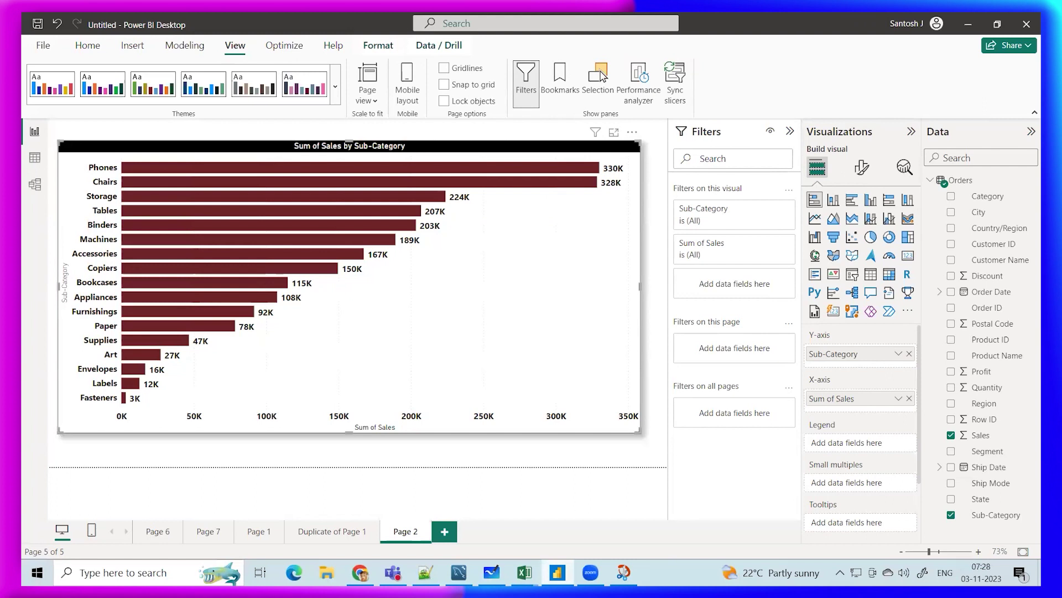
# Switch to Excel and enter serial number 2 in A3 and BAR CHART in B3
pyautogui.moveTo(525, 572)
pyautogui.click(561, 544)
pyautogui.click(83, 205)
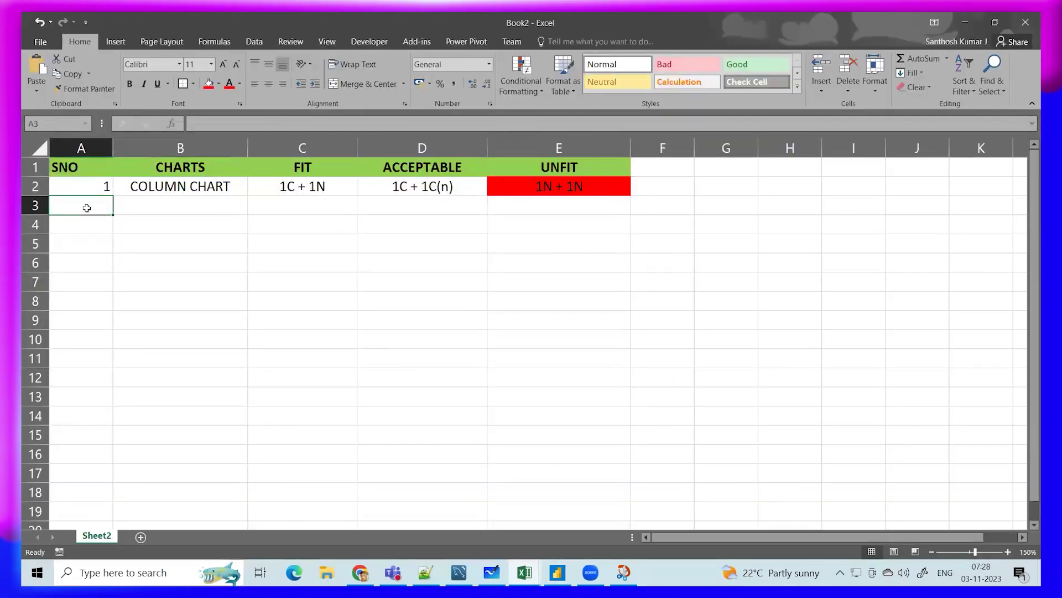
pyautogui.write('2')
pyautogui.click(124, 211)
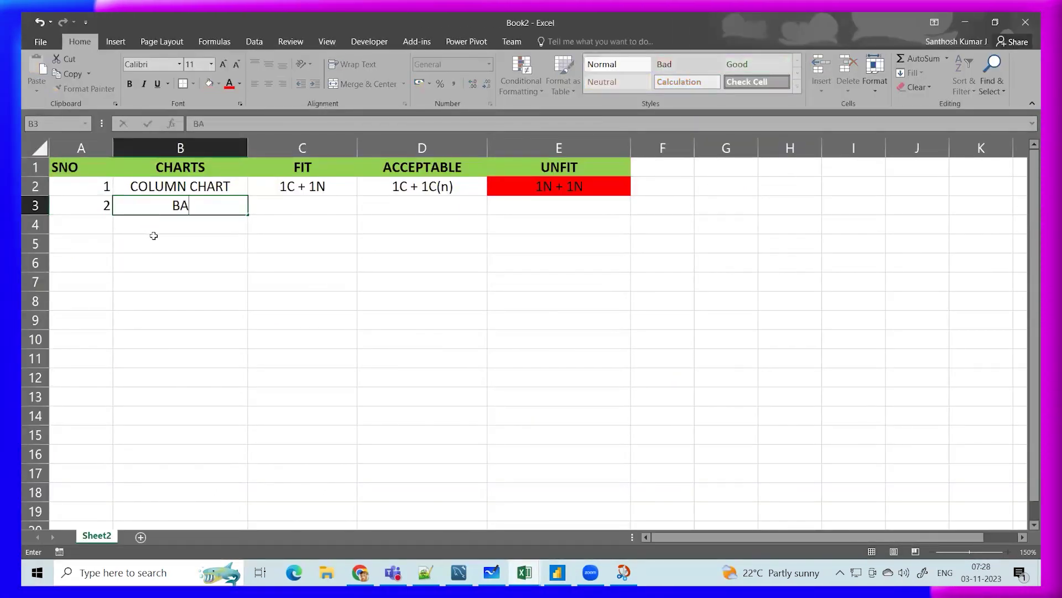
pyautogui.write('BAR CHART')
pyautogui.click(153, 228)
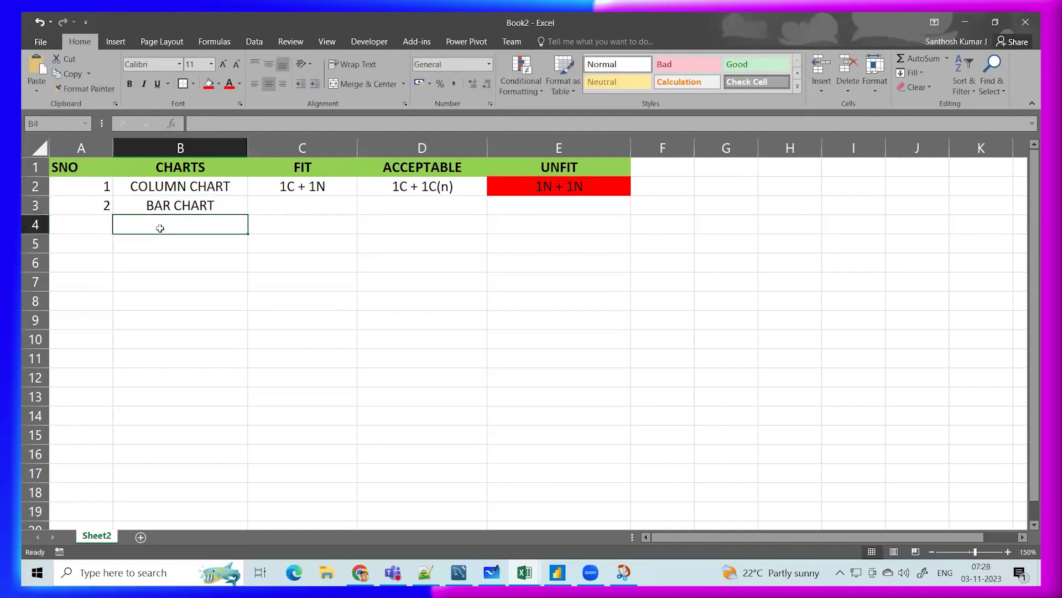
# Switch to Power BI and replace Sub-Category with Profit on the bar chart's Y-axis
pyautogui.hotkey('alt', 'Tab')
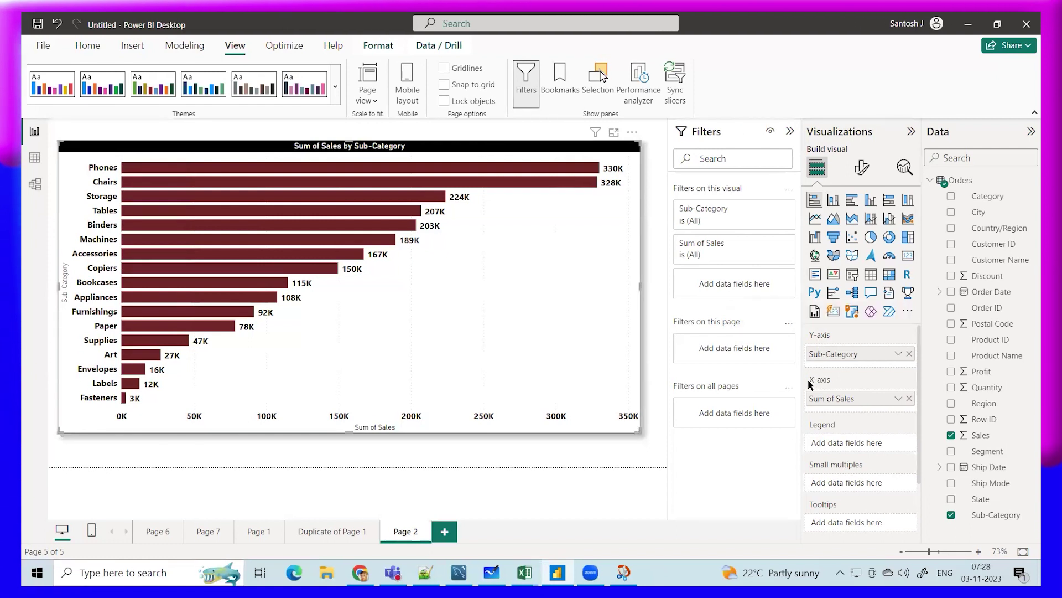
pyautogui.click(910, 353)
pyautogui.moveTo(978, 377); pyautogui.dragTo(858, 354)
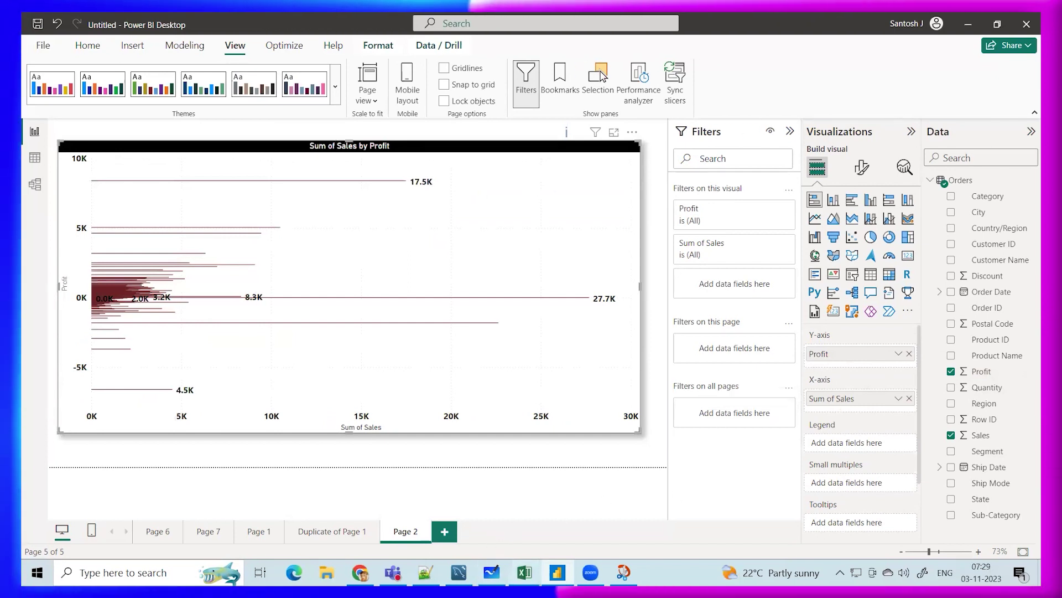
# Switch to Excel and copy the column chart's UNFIT entry 1N + 1N from E2 to E3 for the bar chart
pyautogui.moveTo(524, 572)
pyautogui.click(597, 515)
pyautogui.click(548, 188)
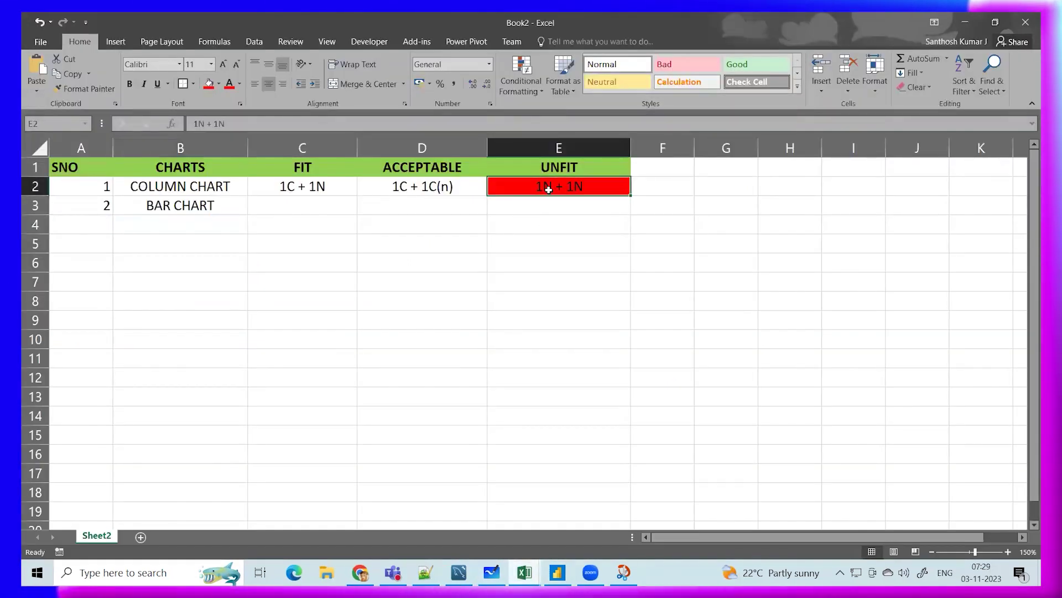
pyautogui.hotkey('ctrl', 'c')
pyautogui.click(546, 205)
pyautogui.press('Return')
pyautogui.click(553, 245)
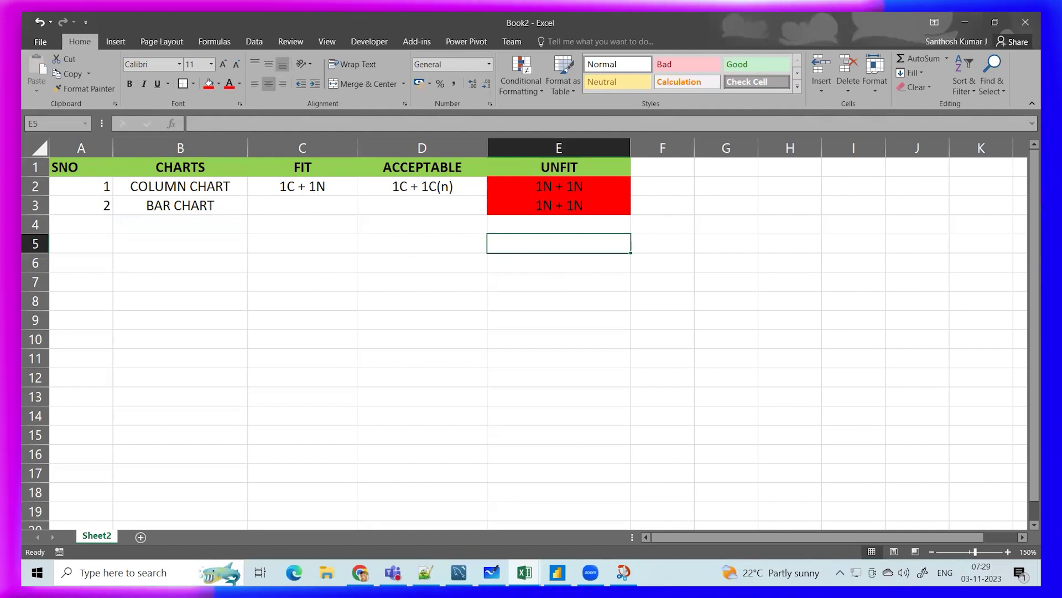
# Switch to Power BI and change the bar chart's Y-axis field from Profit to Category, and finally to Region
pyautogui.click(557, 573)
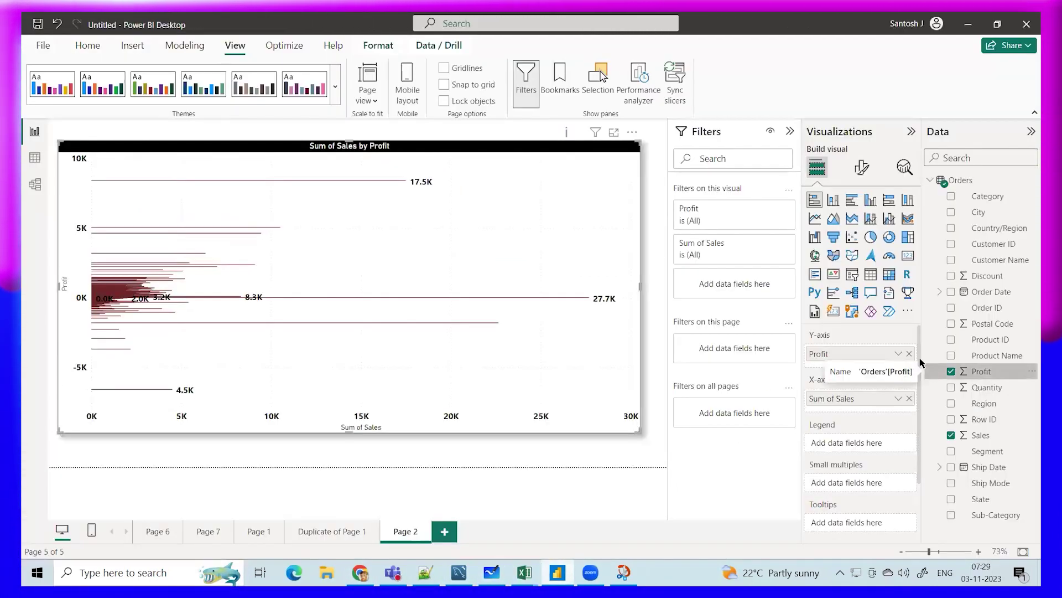
pyautogui.click(909, 354)
pyautogui.moveTo(1000, 200); pyautogui.dragTo(852, 353)
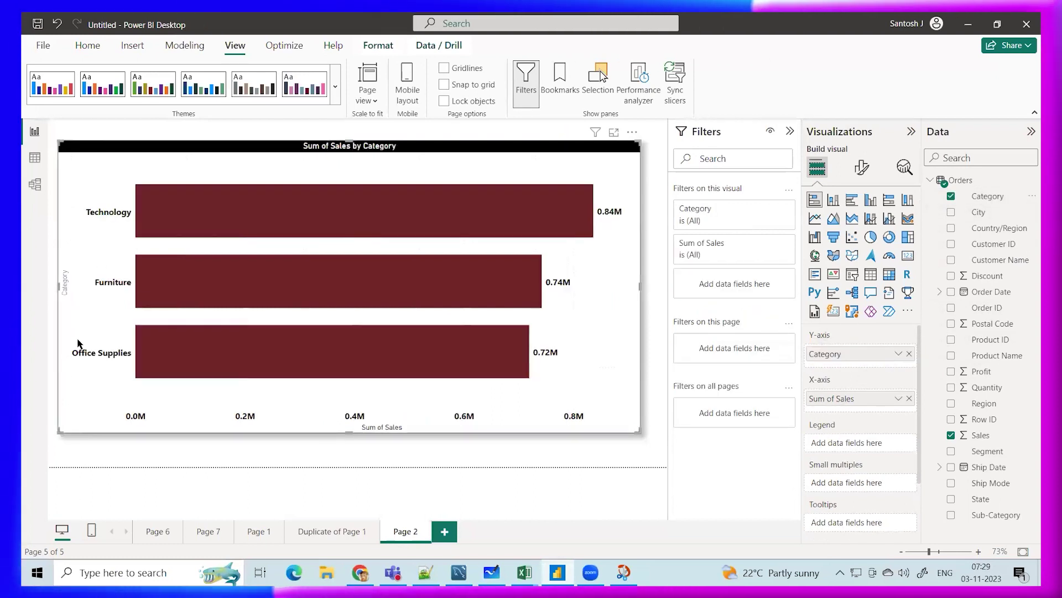
pyautogui.click(908, 354)
pyautogui.moveTo(985, 403); pyautogui.dragTo(854, 356)
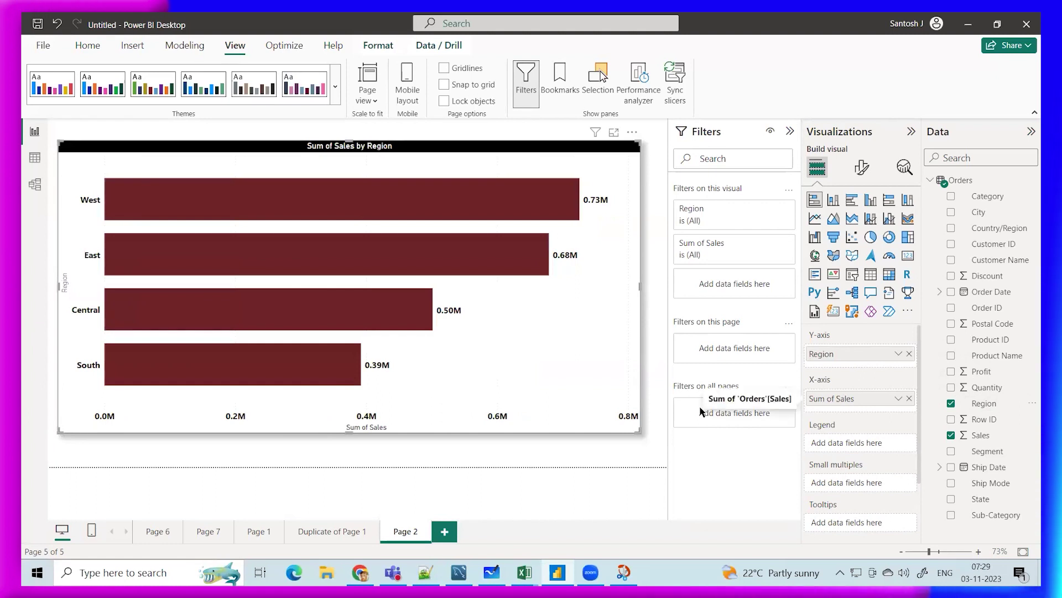
# Switch to Excel and copy the column chart's FIT entry 1C + 1N from C2 to C3 for the bar chart
pyautogui.moveTo(524, 572)
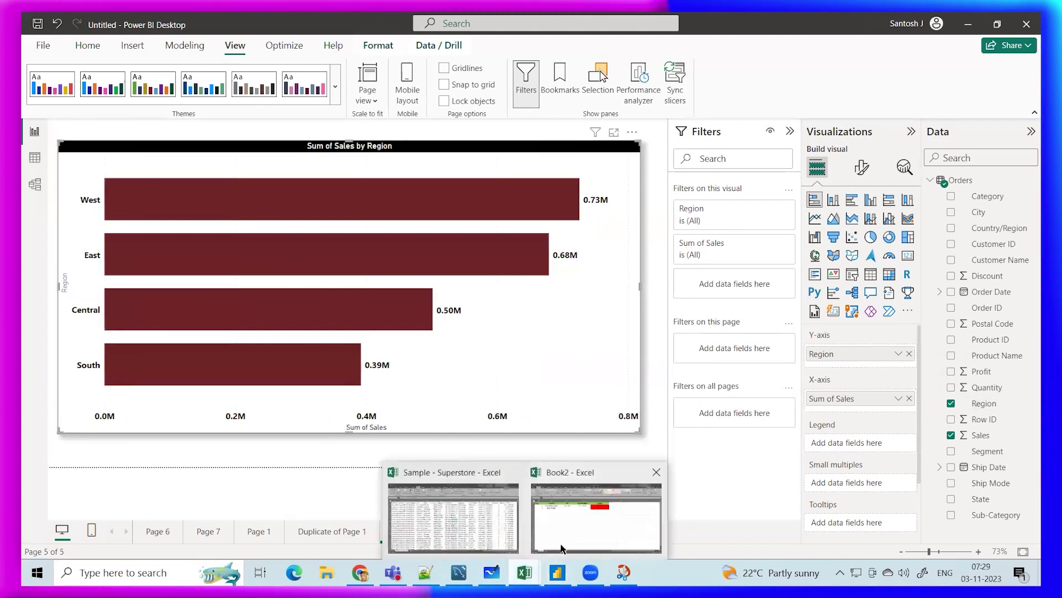
pyautogui.click(554, 543)
pyautogui.click(310, 188)
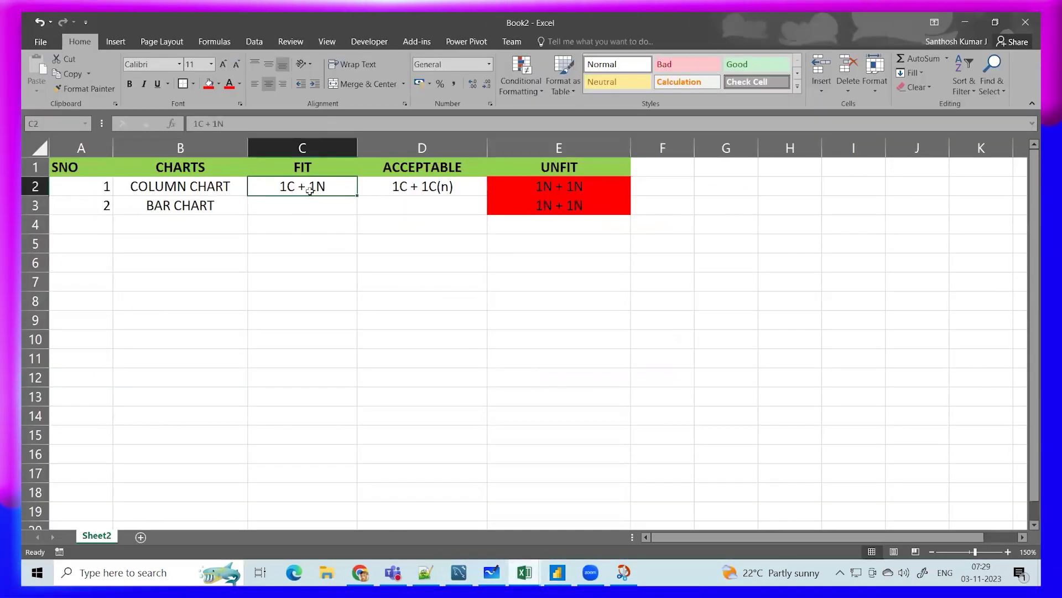
pyautogui.hotkey('ctrl', 'c')
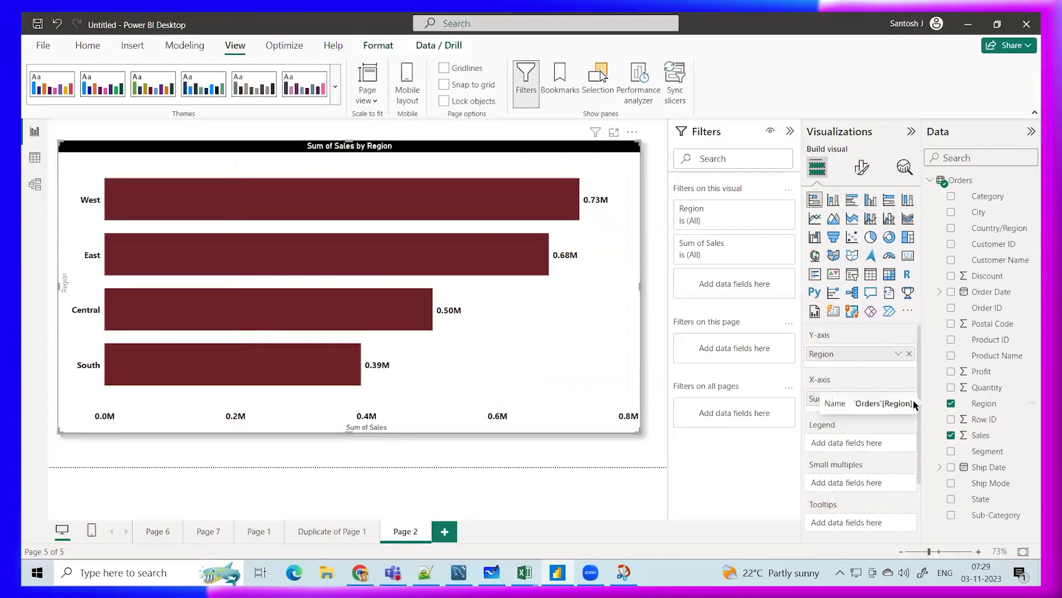
# Switch to Power BI, replace Sales with Customer Name on the bar chart's X-axis, and compare the stacked column and stacked bar versions
pyautogui.moveTo(913, 403); pyautogui.dragTo(969, 441)
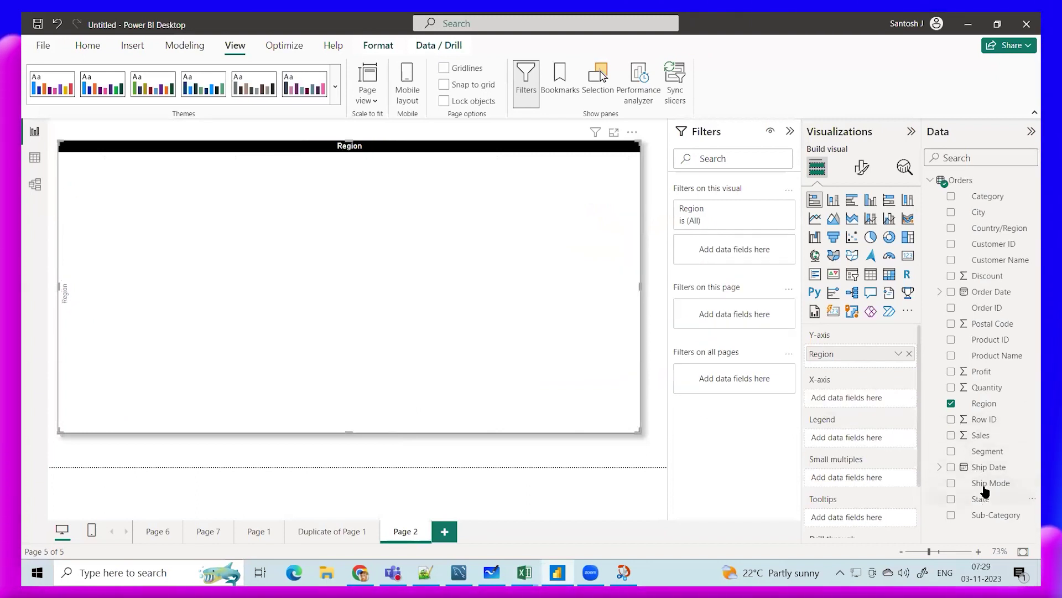
pyautogui.moveTo(960, 304); pyautogui.dragTo(864, 403)
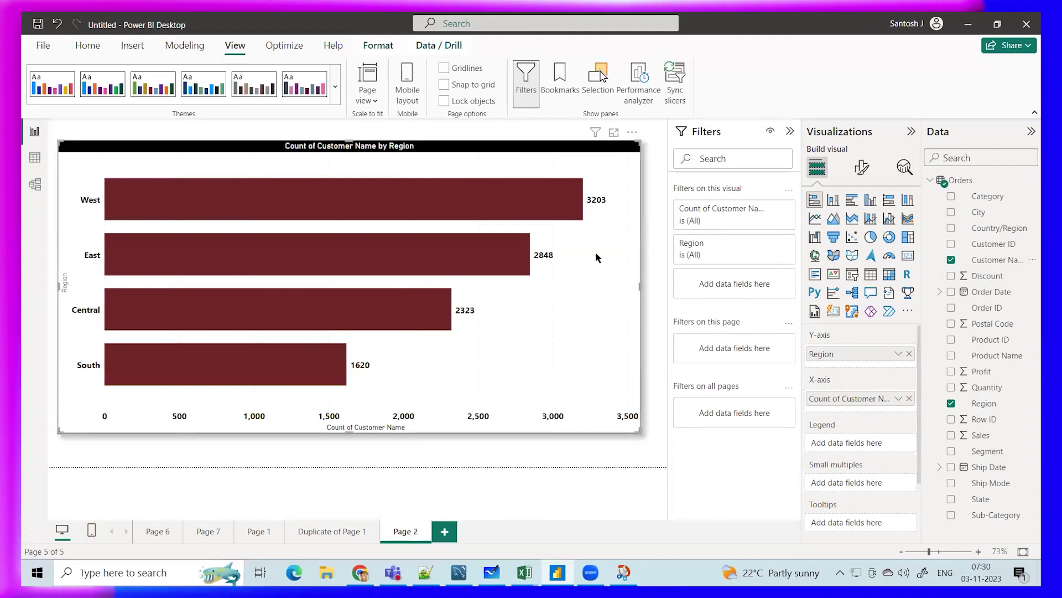
pyautogui.click(833, 201)
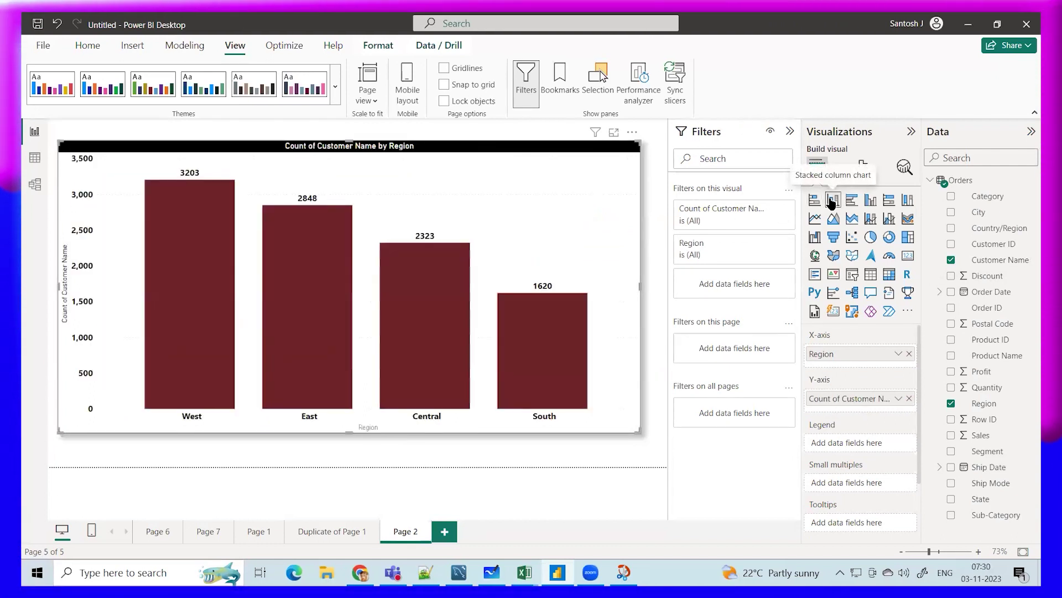
pyautogui.click(815, 202)
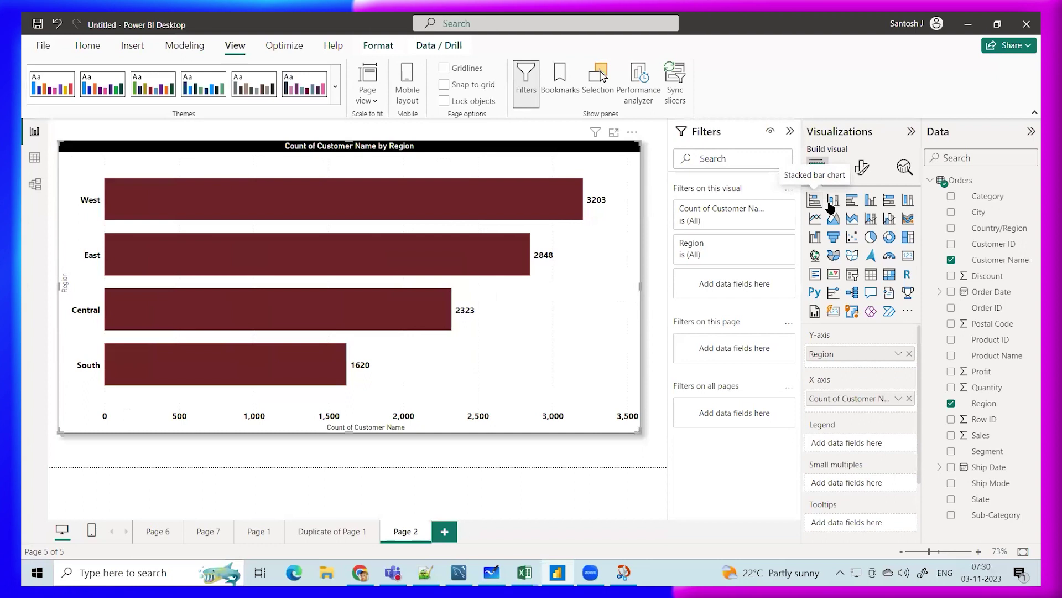
pyautogui.click(833, 200)
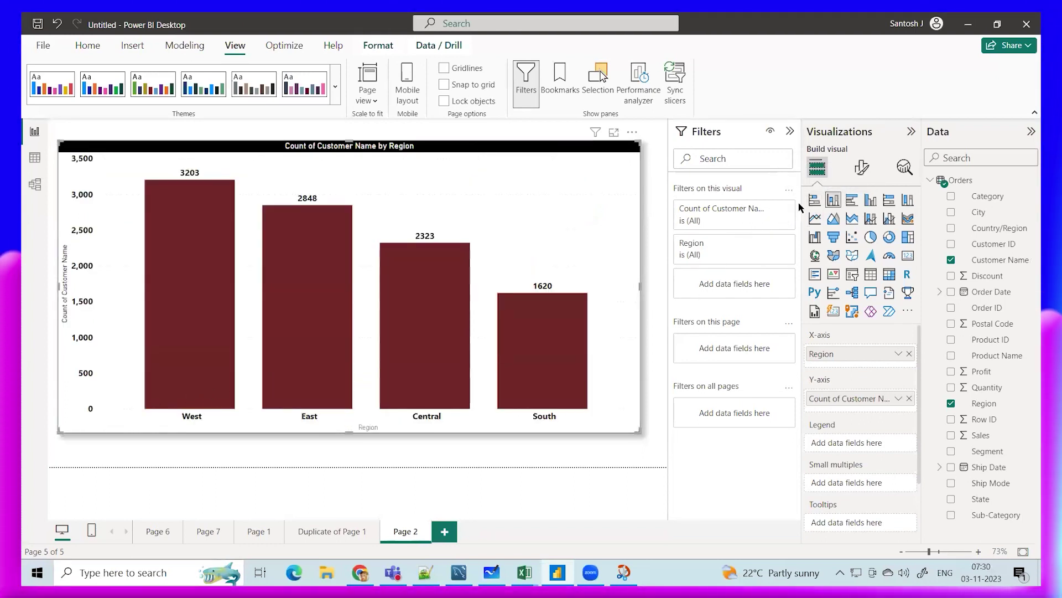
pyautogui.click(813, 202)
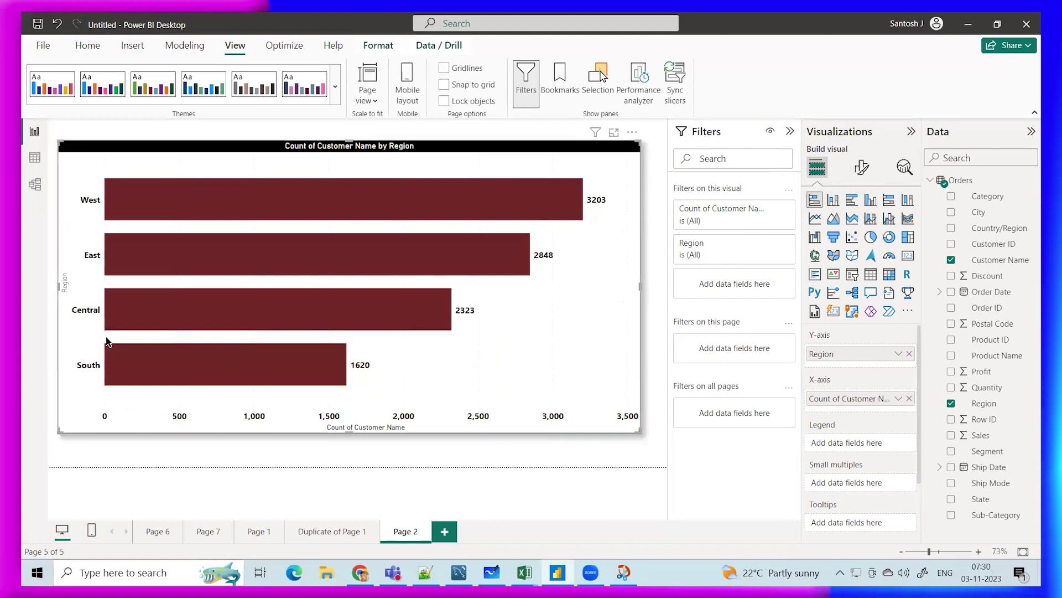
# Switch to Excel and copy the column chart's ACCEPTABLE entry 1C + 1C(n) from D2 to D3 for the bar chart
pyautogui.hotkey('alt', 'Tab')
pyautogui.click(394, 187)
pyautogui.hotkey('ctrl', 'c')
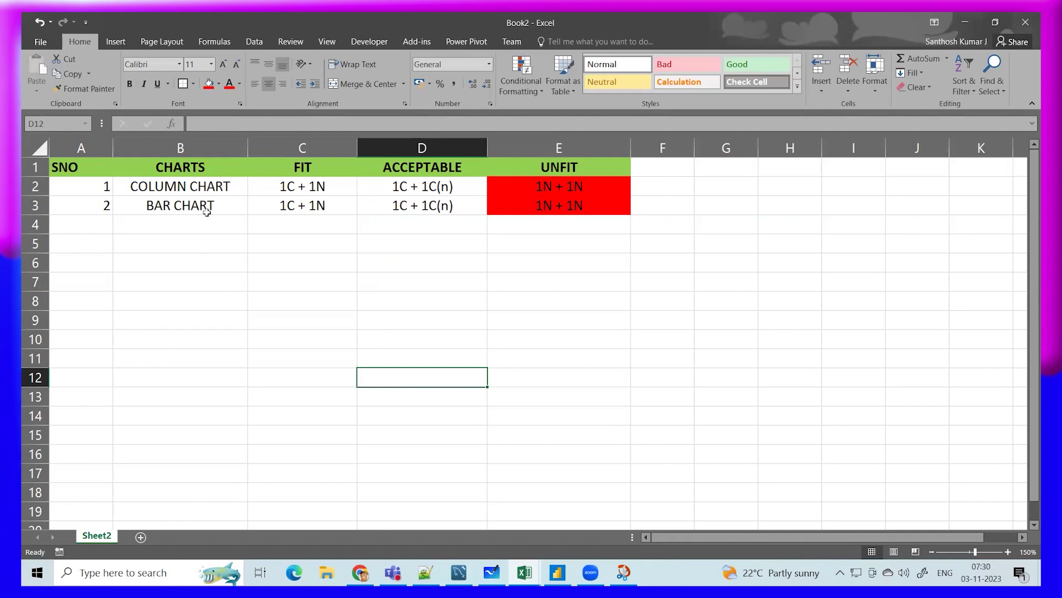
pyautogui.click(201, 187)
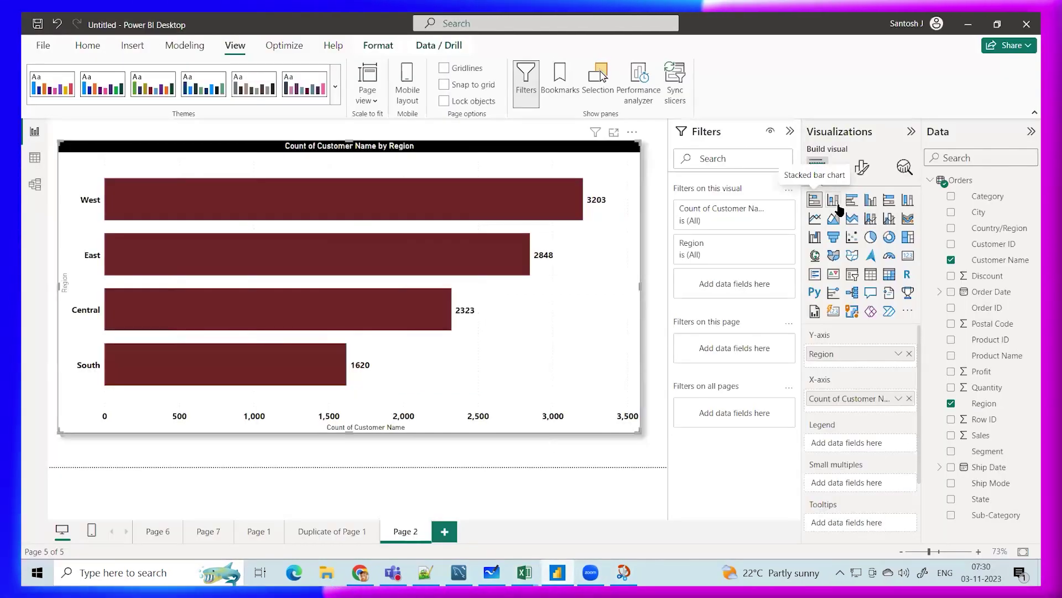
# Switch to Power BI, replace Region with Sub-Category in the stacked column version, and convert the visual back to a stacked bar chart
pyautogui.click(837, 203)
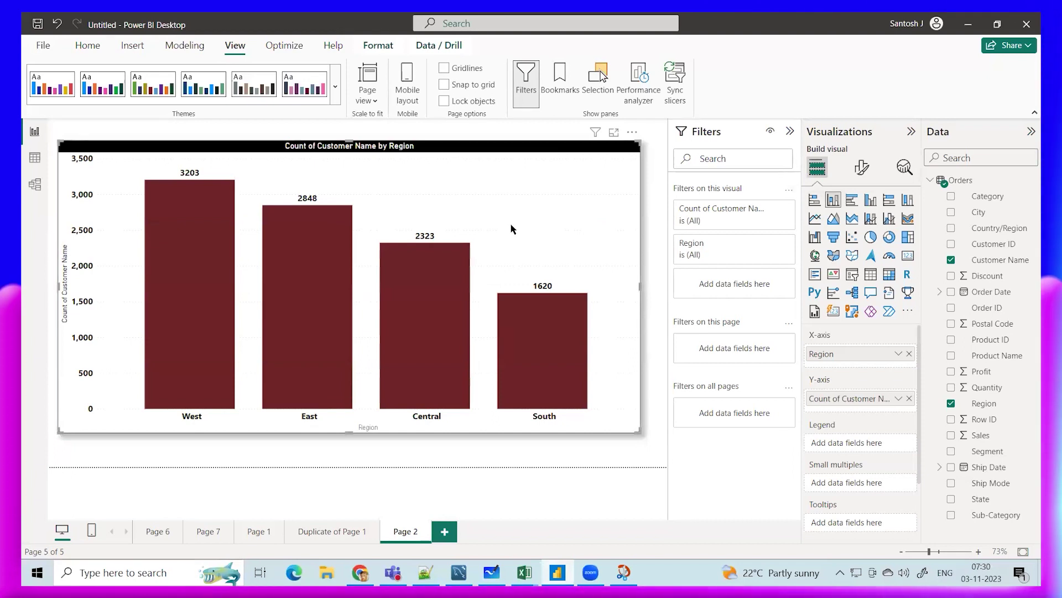
pyautogui.click(909, 354)
pyautogui.moveTo(971, 515); pyautogui.dragTo(847, 354)
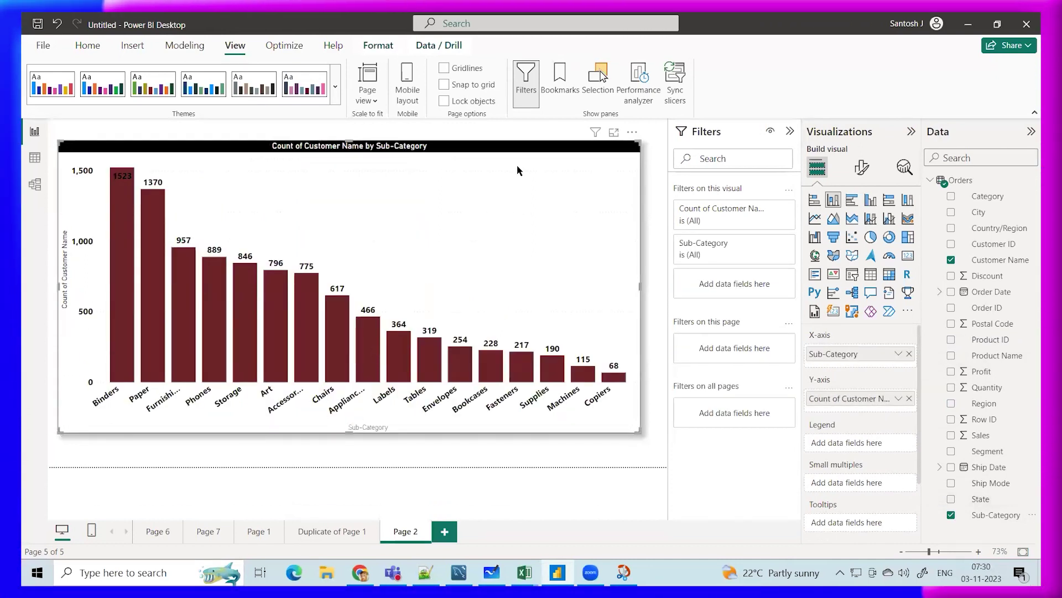
pyautogui.click(816, 200)
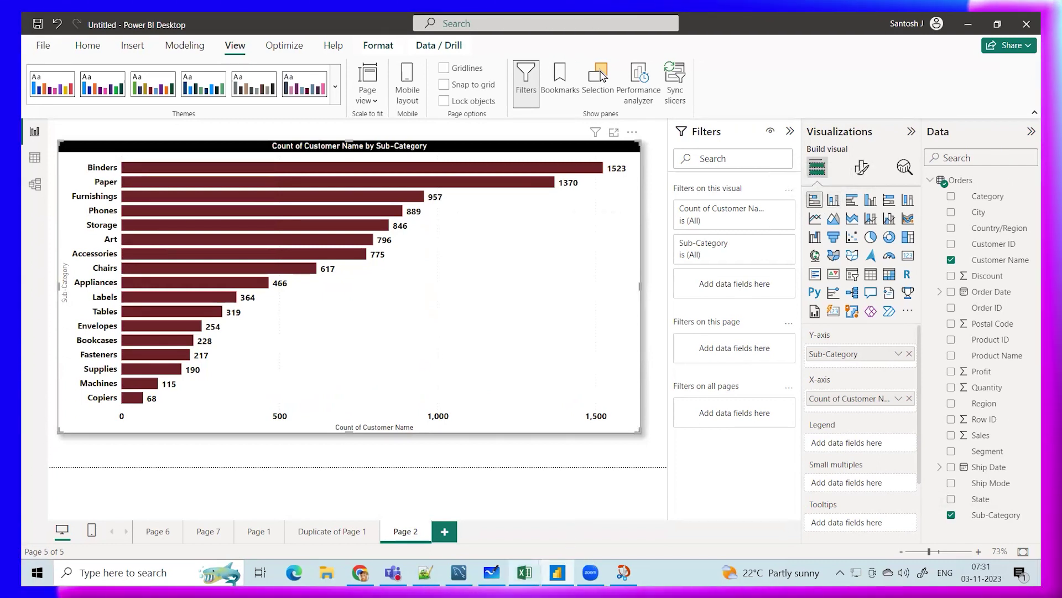
# Switch to the Book2 workbook in Excel and review the fit, acceptable and unfit rules of both charts
pyautogui.moveTo(525, 572)
pyautogui.click(598, 515)
pyautogui.click(358, 311)
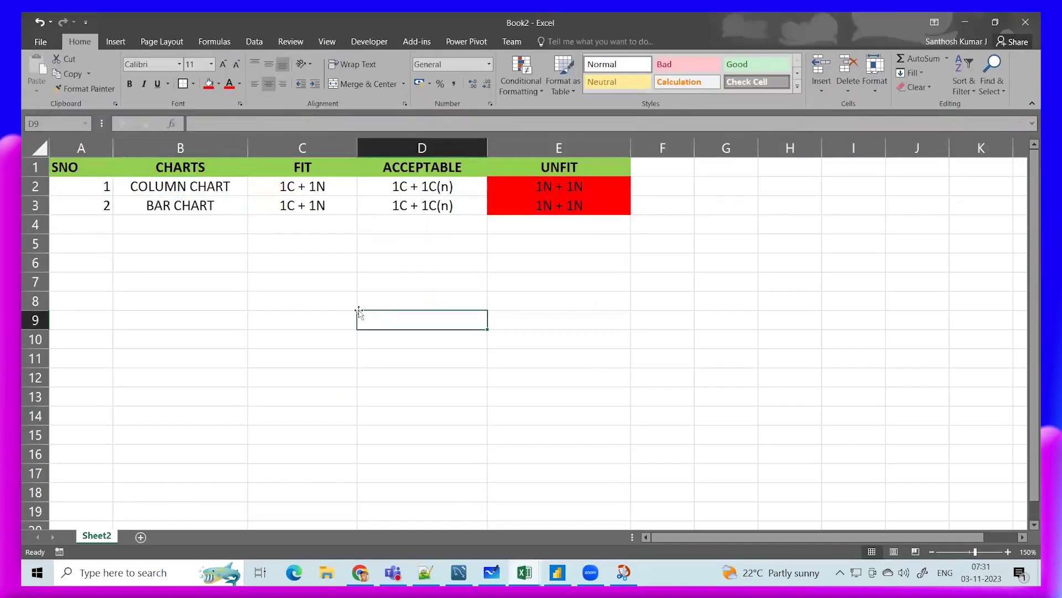
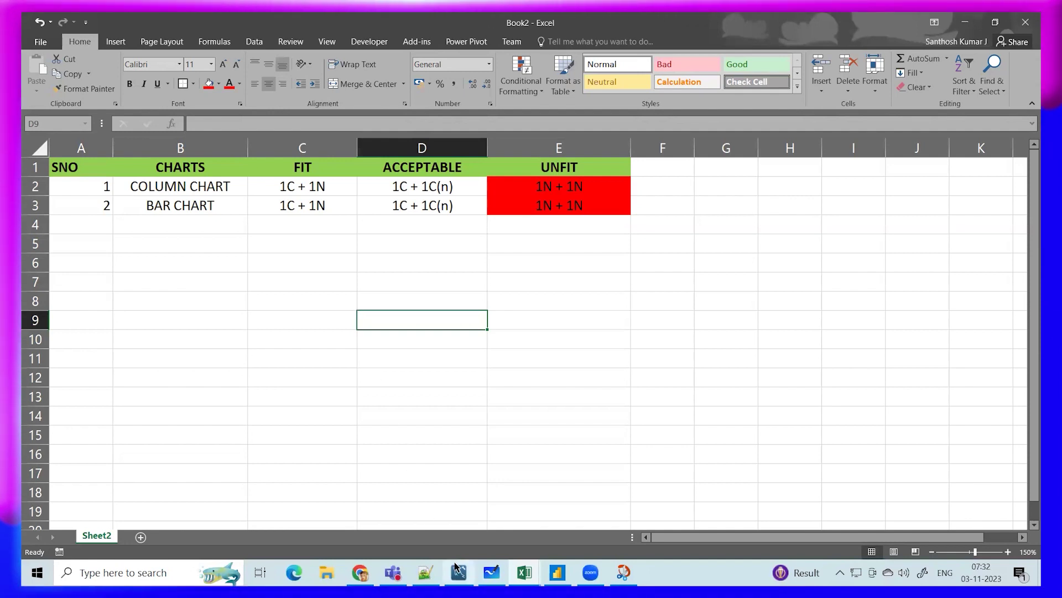
# Switch to Power BI, copy Page 6's column chart to a new page, and replace Customer Name with Sales on the copy's Y-axis
pyautogui.click(557, 572)
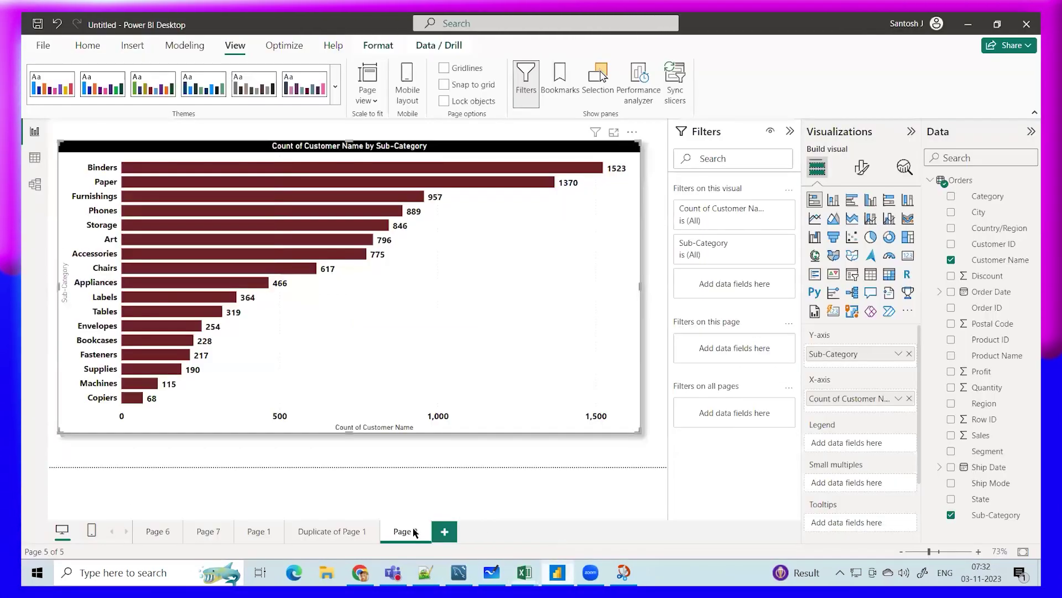
pyautogui.click(210, 532)
pyautogui.click(153, 532)
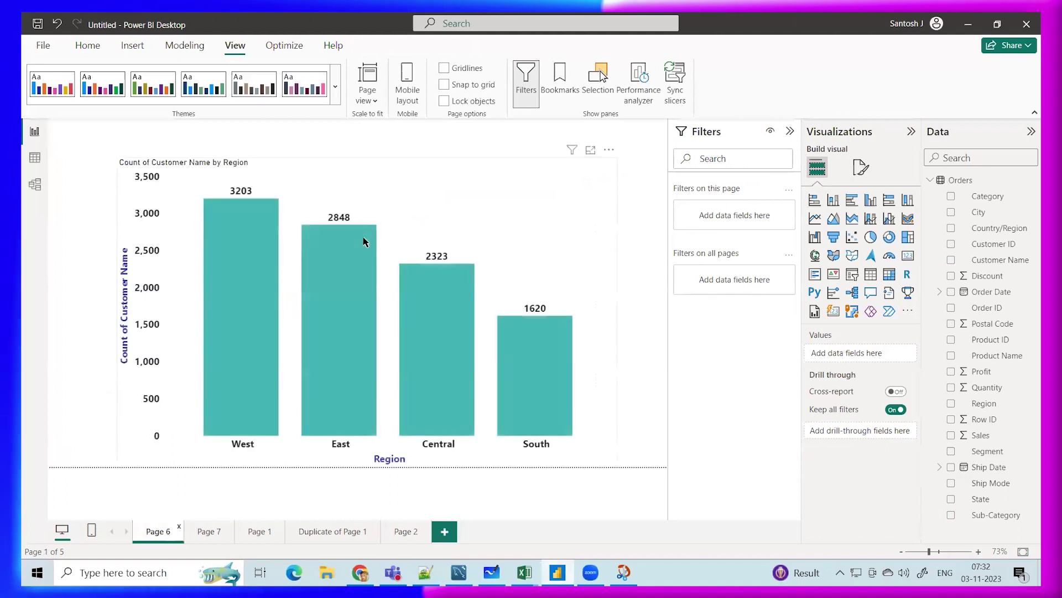
pyautogui.click(404, 208)
pyautogui.hotkey('ctrl', 'c')
pyautogui.click(445, 531)
pyautogui.hotkey('ctrl', 'v')
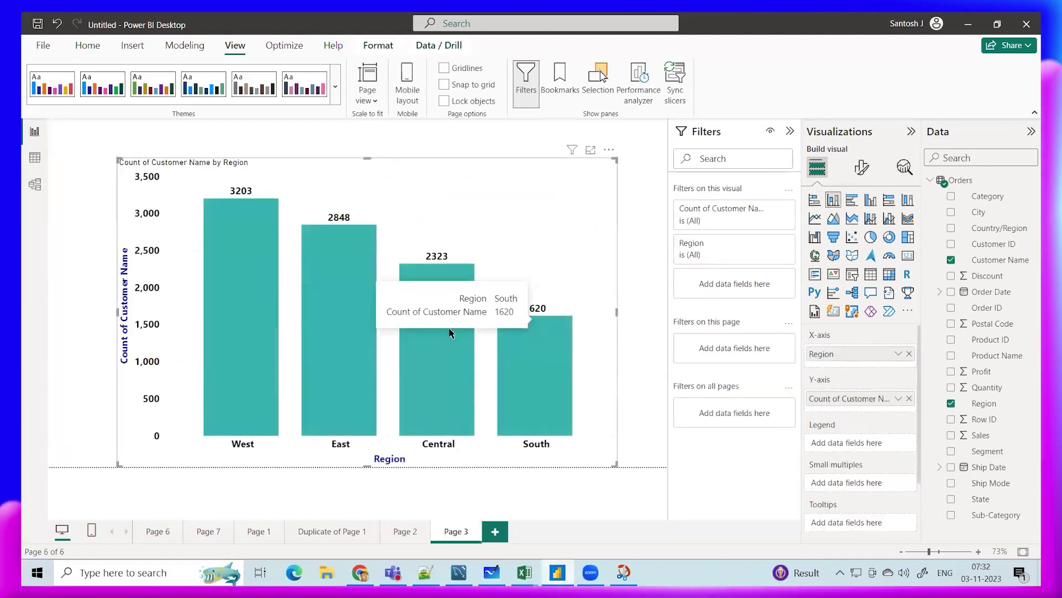
pyautogui.click(909, 398)
pyautogui.click(951, 435)
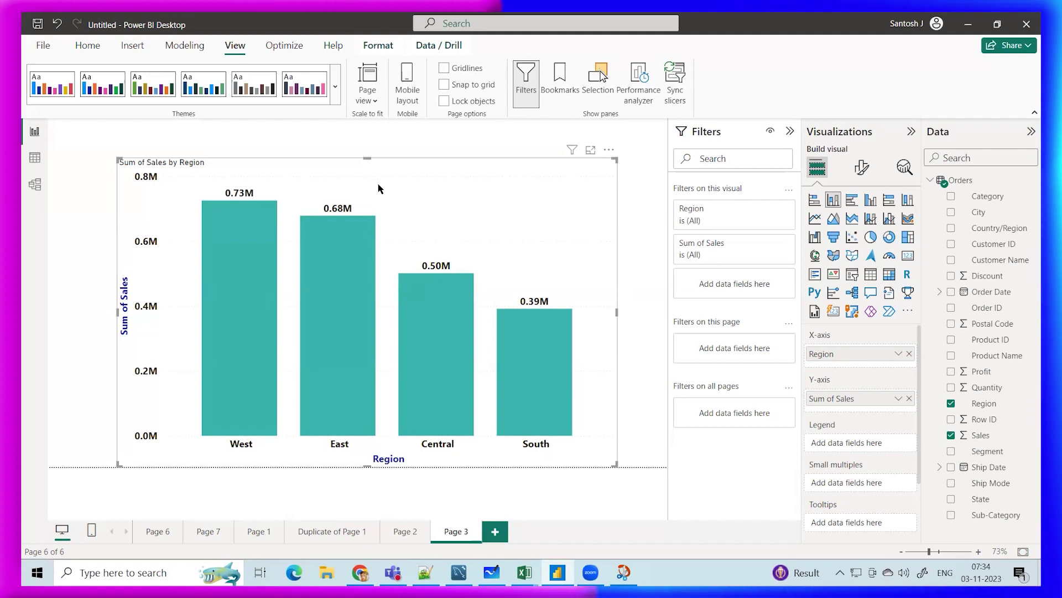
# Turn the Sales by Region chart's data labels off and back on, and set their display units to None
pyautogui.click(862, 168)
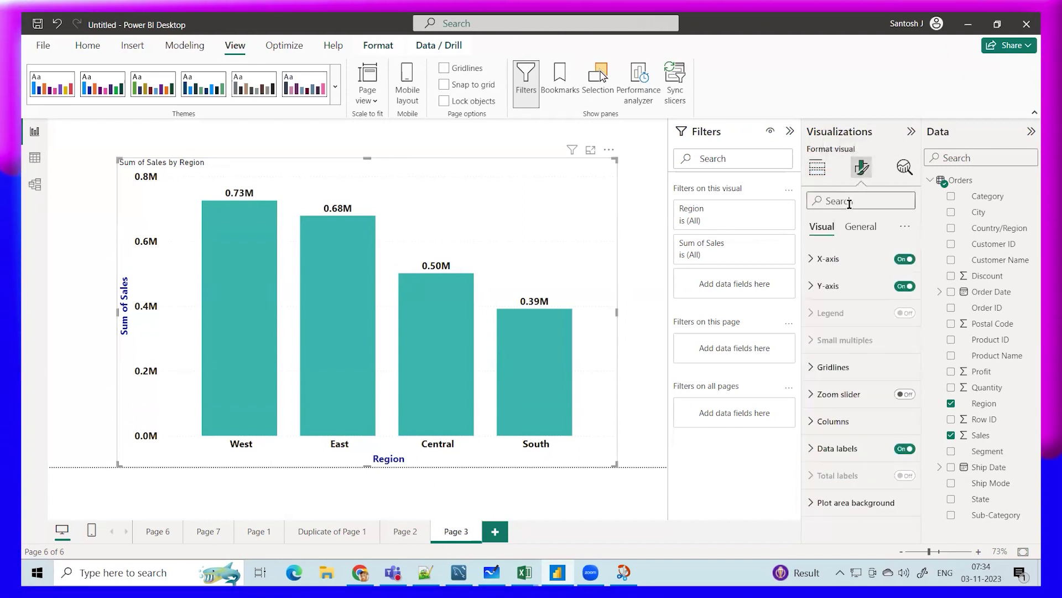
pyautogui.click(906, 448)
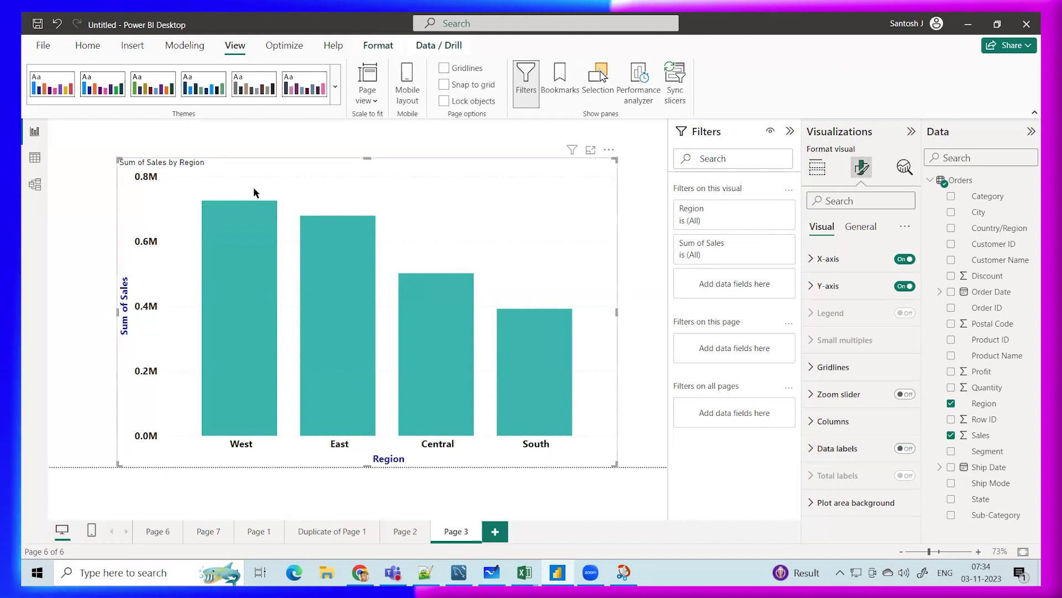
pyautogui.click(905, 448)
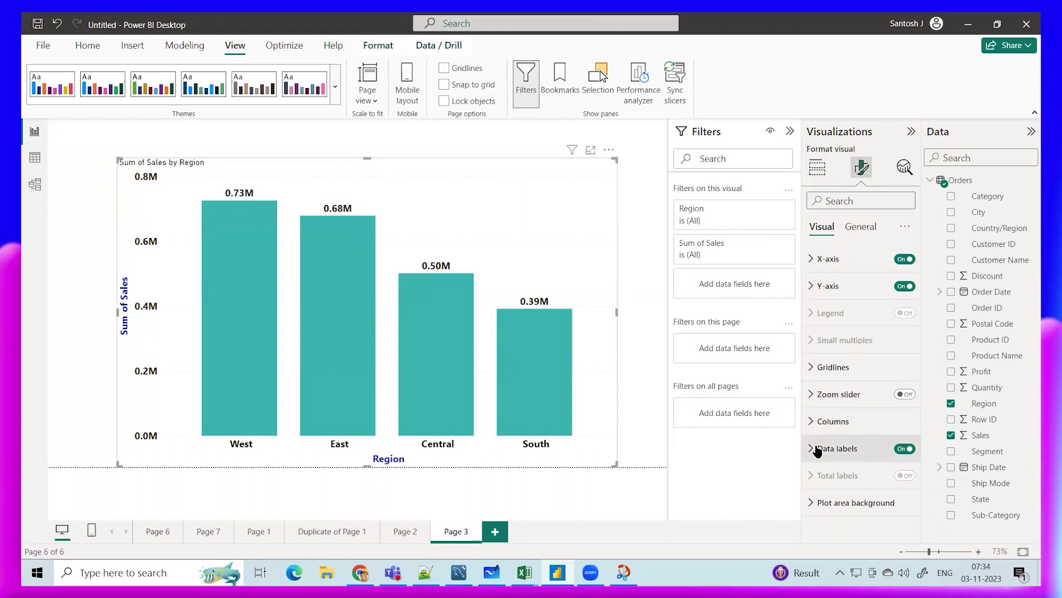
pyautogui.scroll(-5, 812, 451)
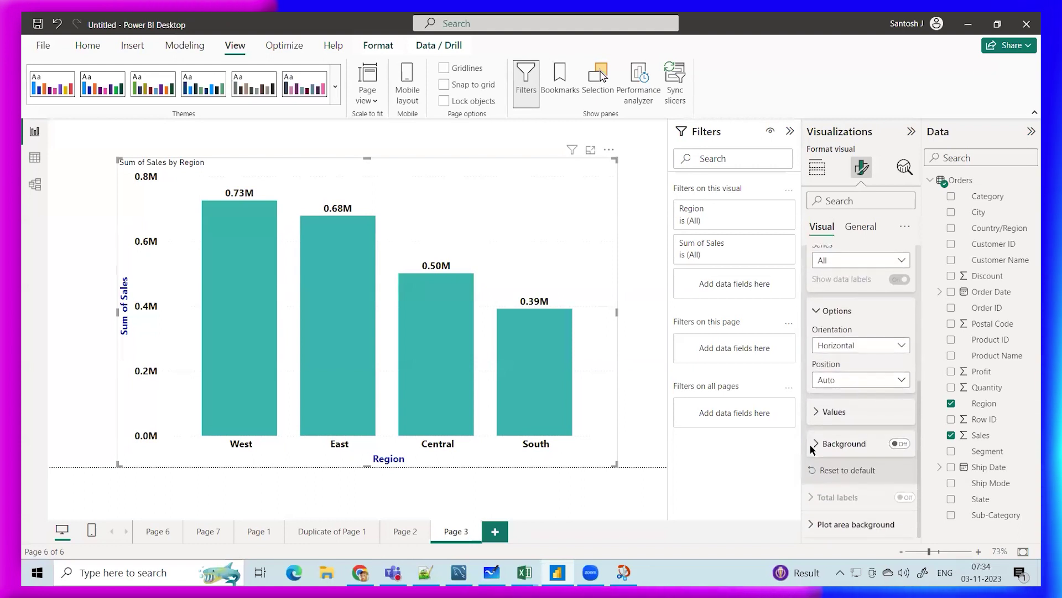
pyautogui.click(830, 413)
pyautogui.scroll(-4, 844, 387)
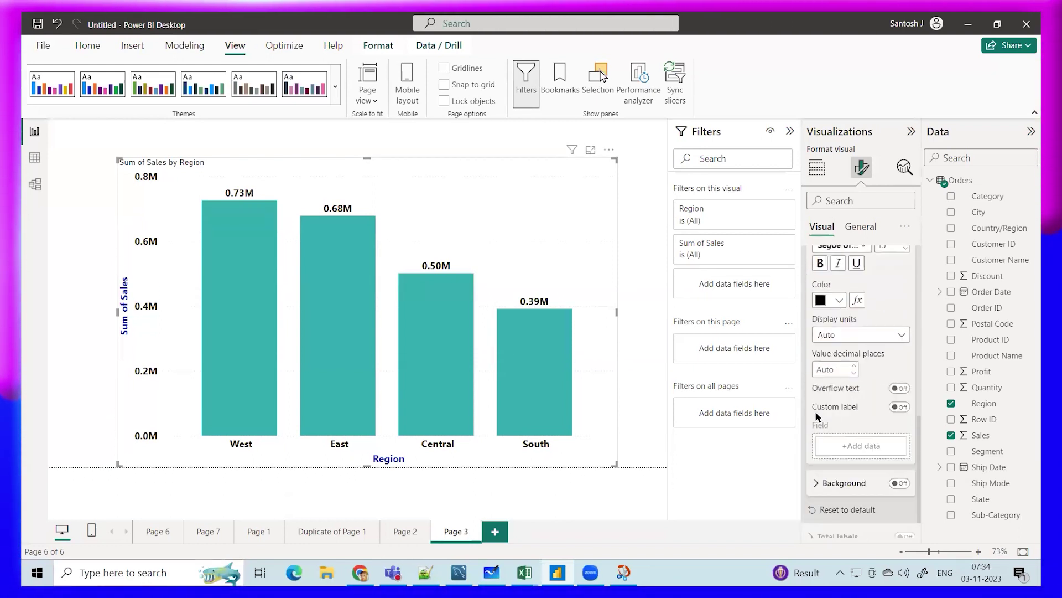
pyautogui.click(841, 298)
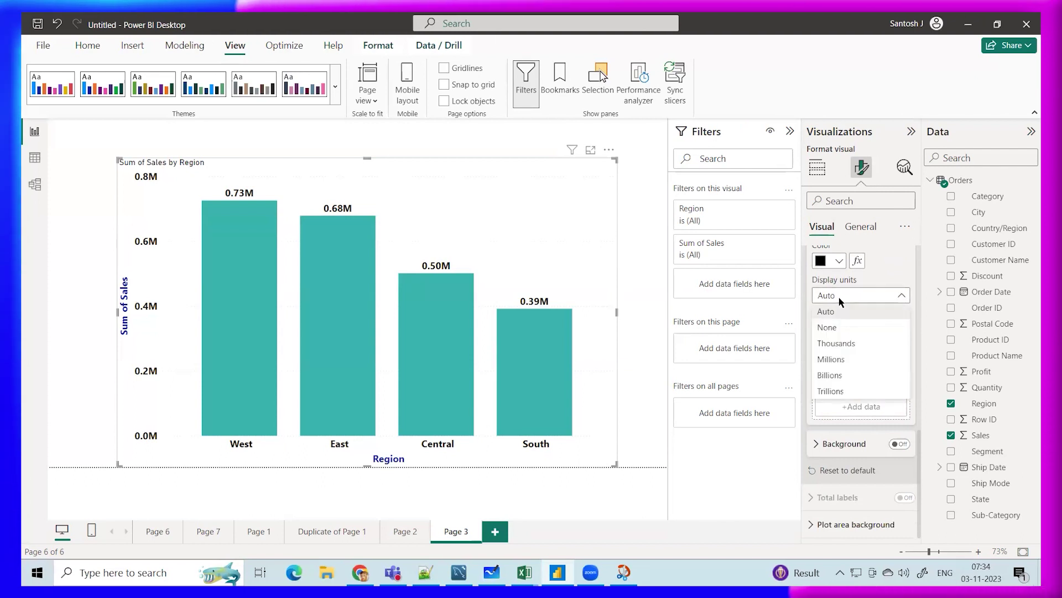
pyautogui.click(833, 328)
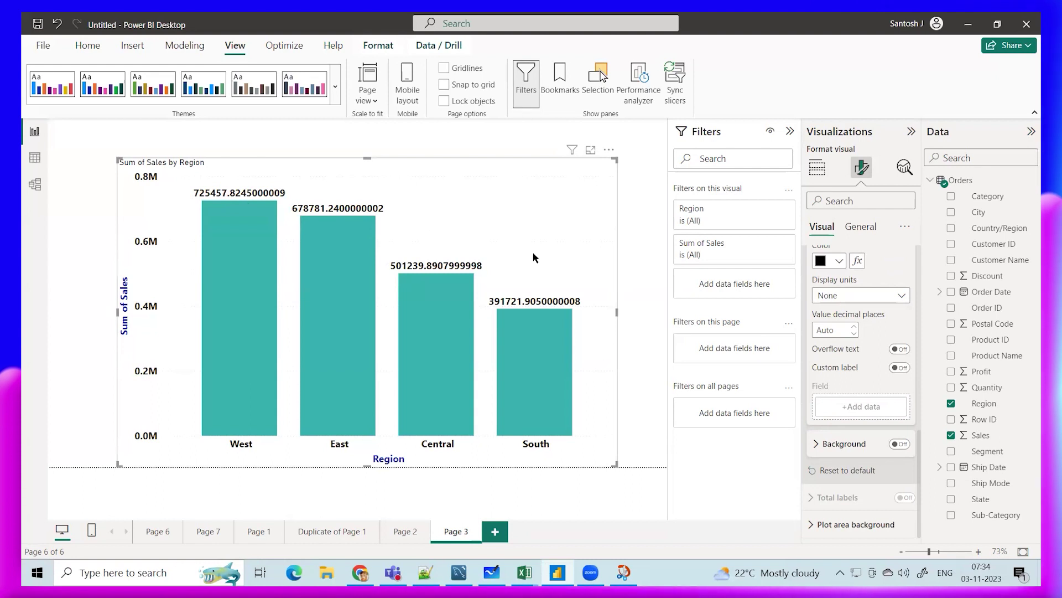
# Try the data labels' display units as Thousands, Millions, Billions and Trillions in turn
pyautogui.click(829, 303)
pyautogui.click(836, 345)
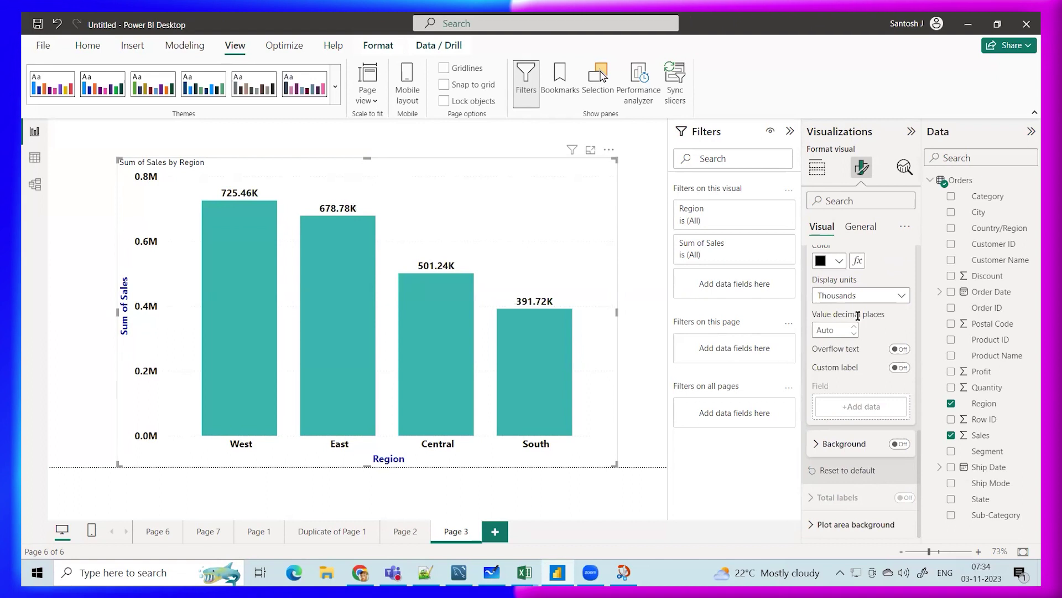
pyautogui.click(861, 298)
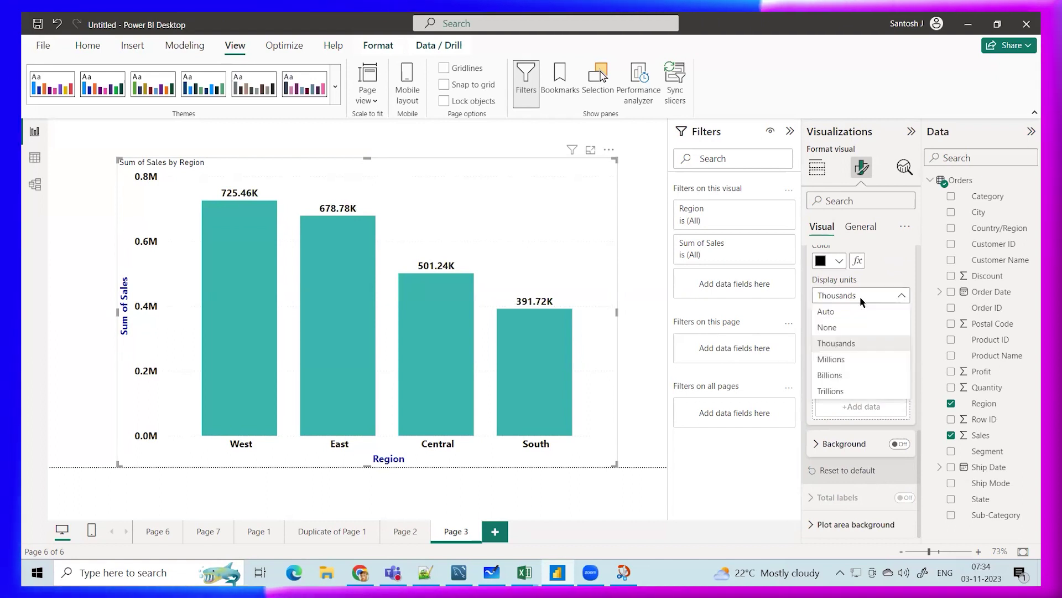
pyautogui.click(835, 359)
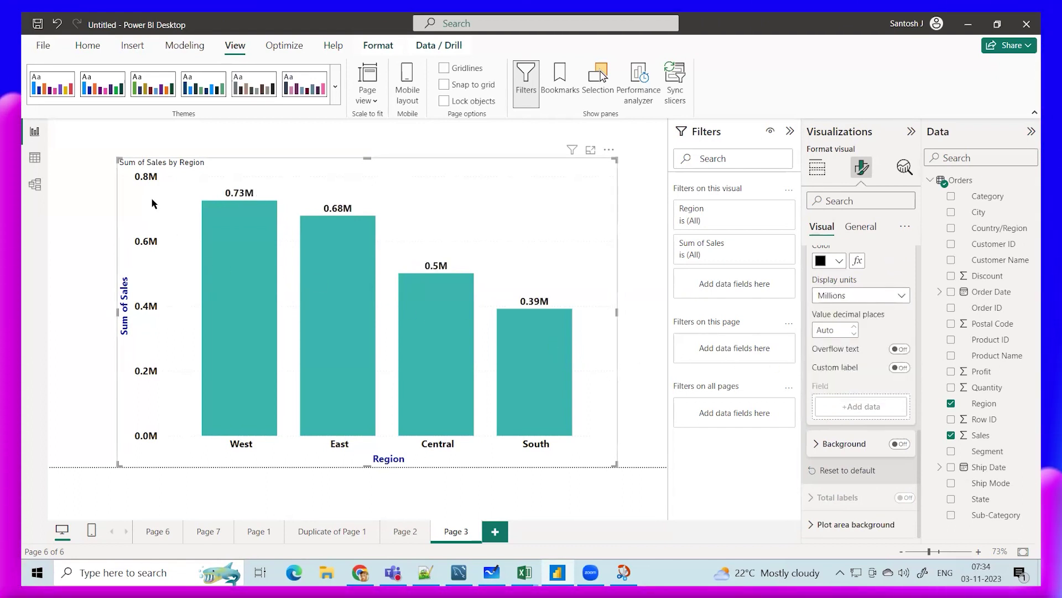
pyautogui.click(861, 295)
pyautogui.click(837, 376)
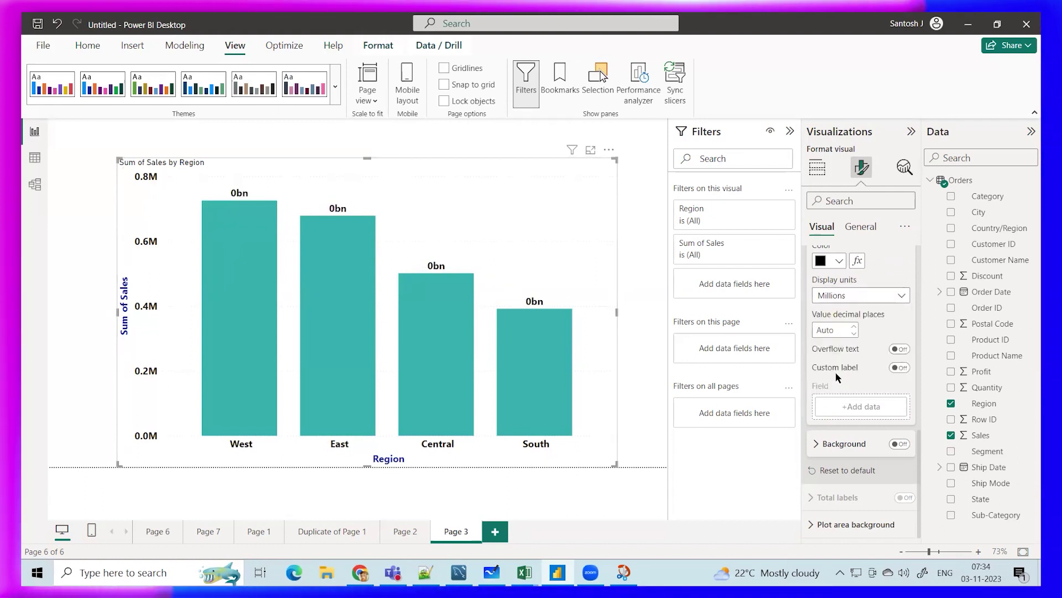
pyautogui.click(861, 295)
pyautogui.click(843, 391)
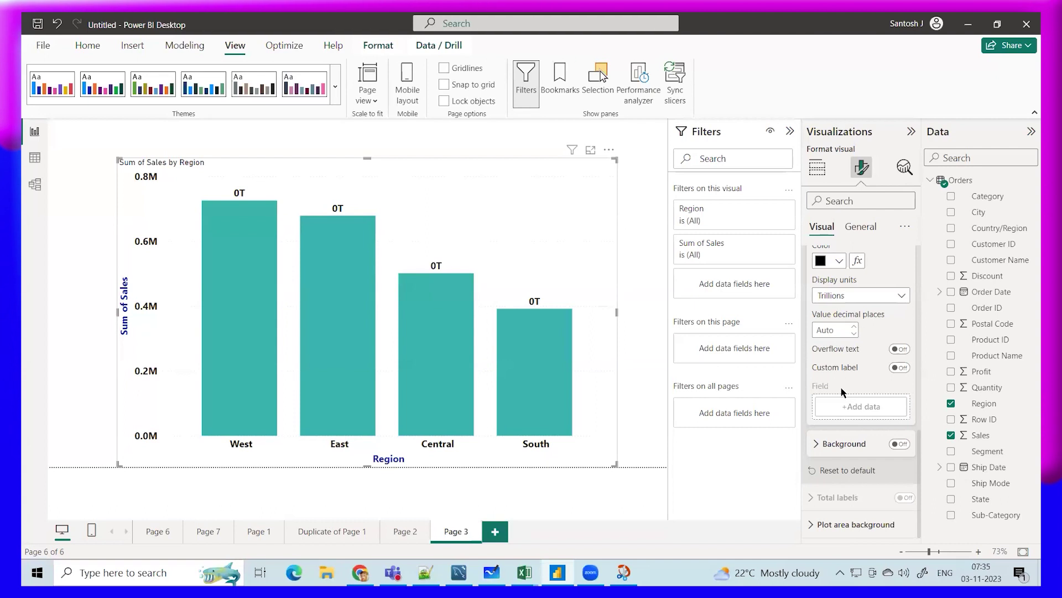
# Set the data labels' display units to Auto, and finally to None
pyautogui.click(845, 302)
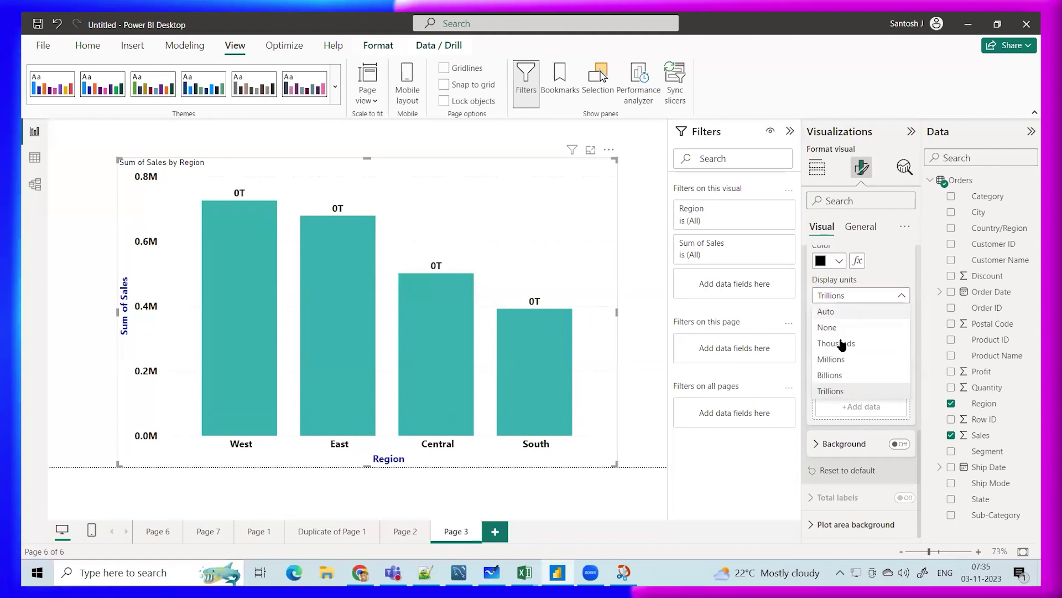
pyautogui.click(836, 310)
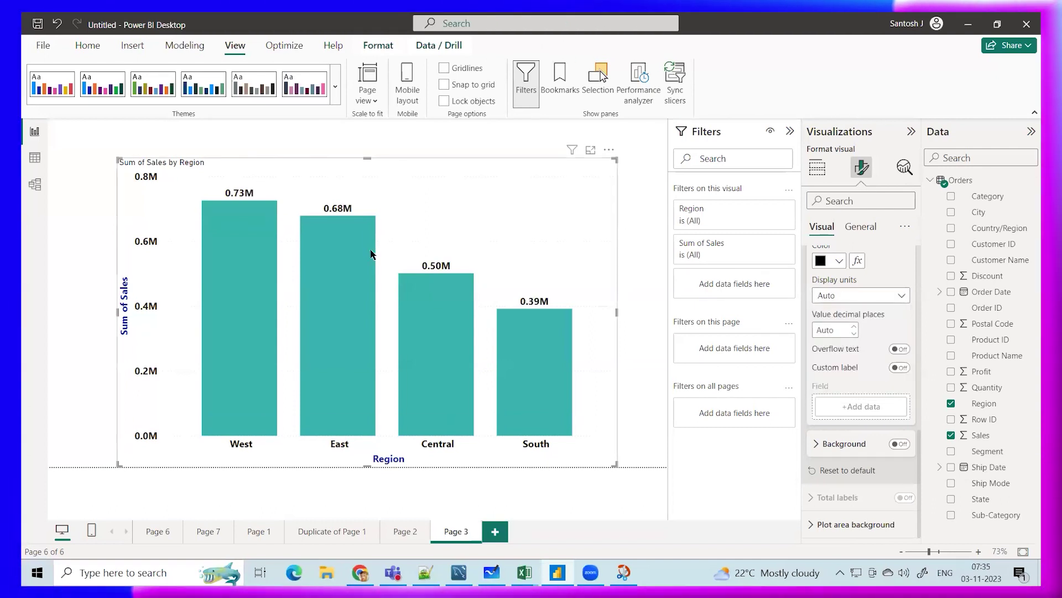
pyautogui.click(835, 296)
pyautogui.click(827, 327)
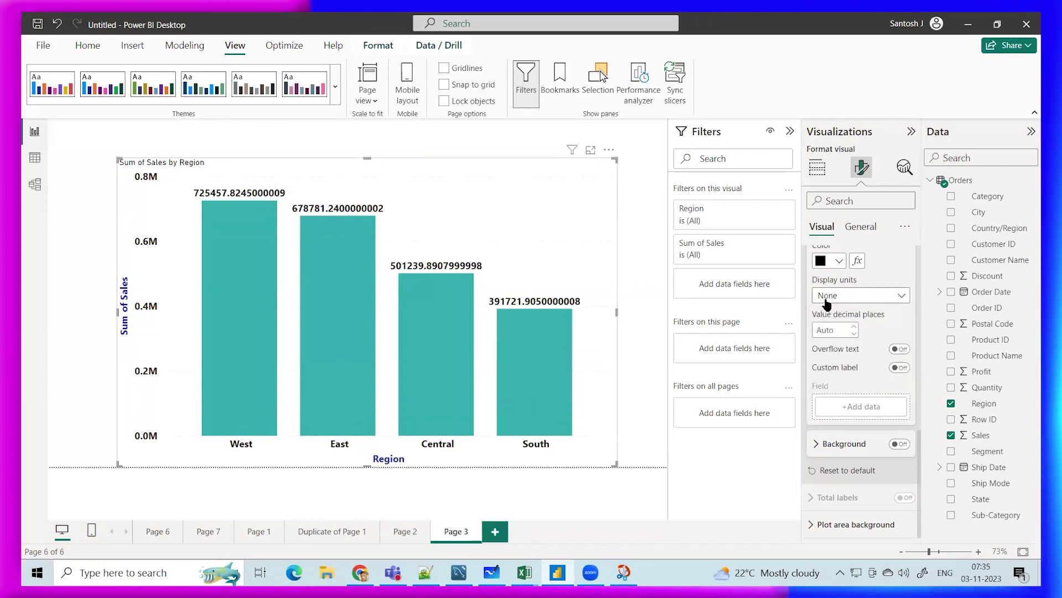
# Try Thousands as the data labels' display units, and set them to Millions
pyautogui.click(827, 299)
pyautogui.click(833, 343)
pyautogui.click(827, 298)
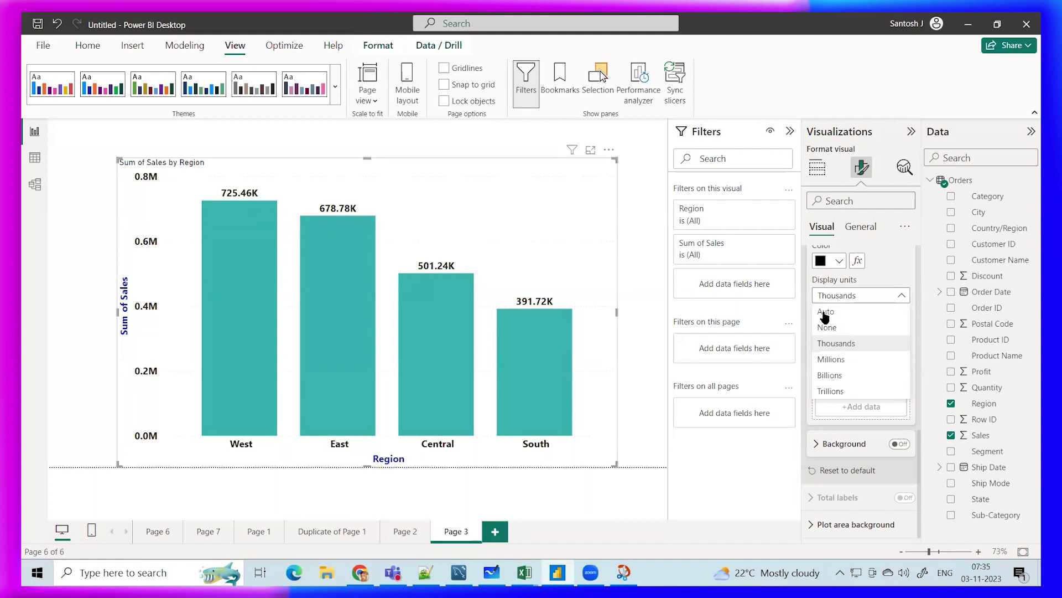
pyautogui.click(830, 359)
pyautogui.click(827, 295)
pyautogui.click(830, 359)
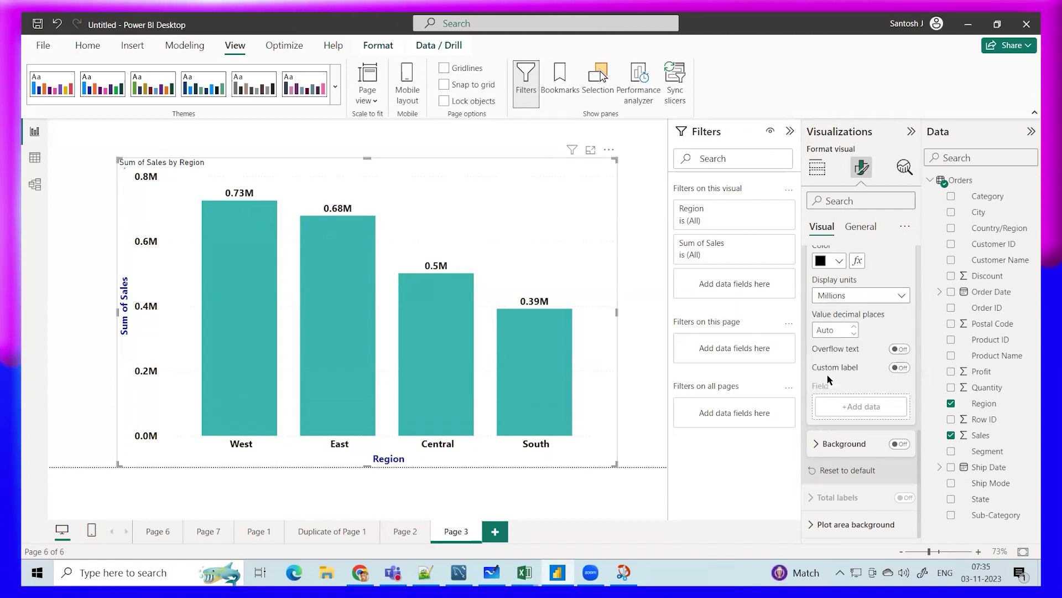
pyautogui.click(831, 300)
pyautogui.click(830, 359)
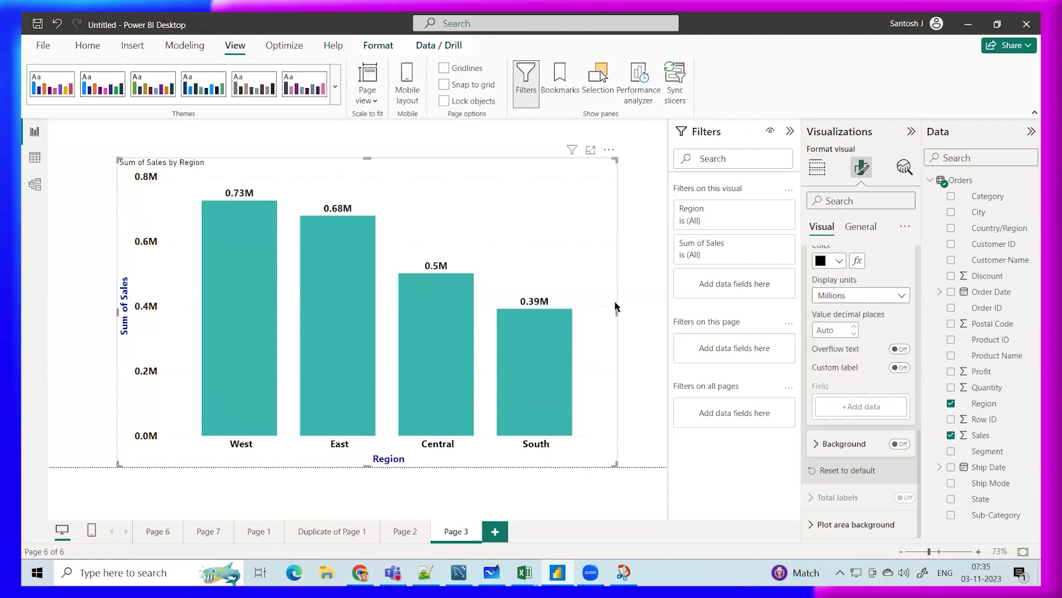
# Try 1 decimal place for the data label values, and set the value decimal places to 2
pyautogui.scroll(3, 842, 328)
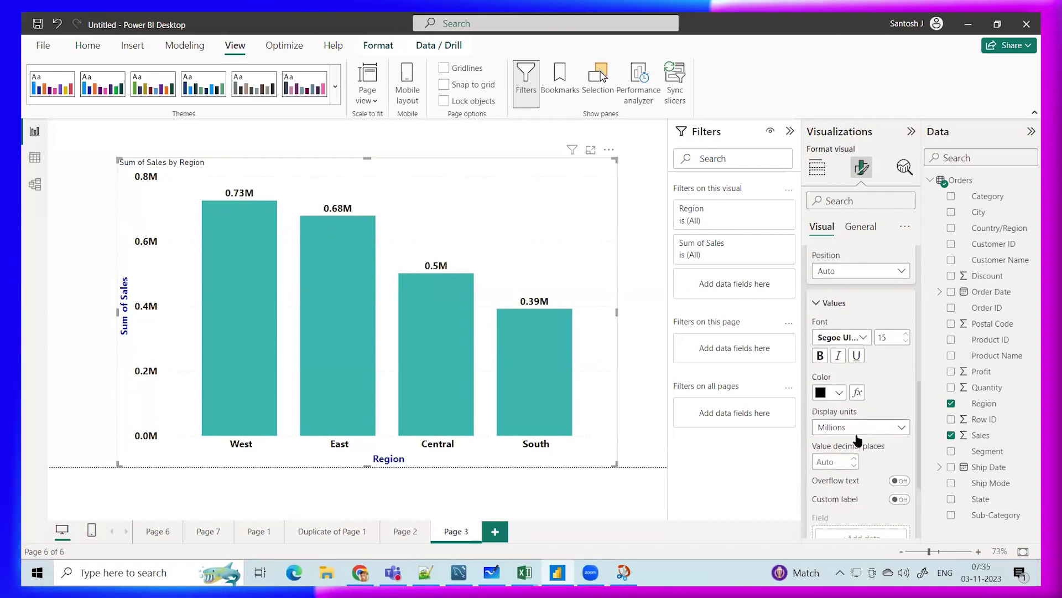
pyautogui.click(835, 461)
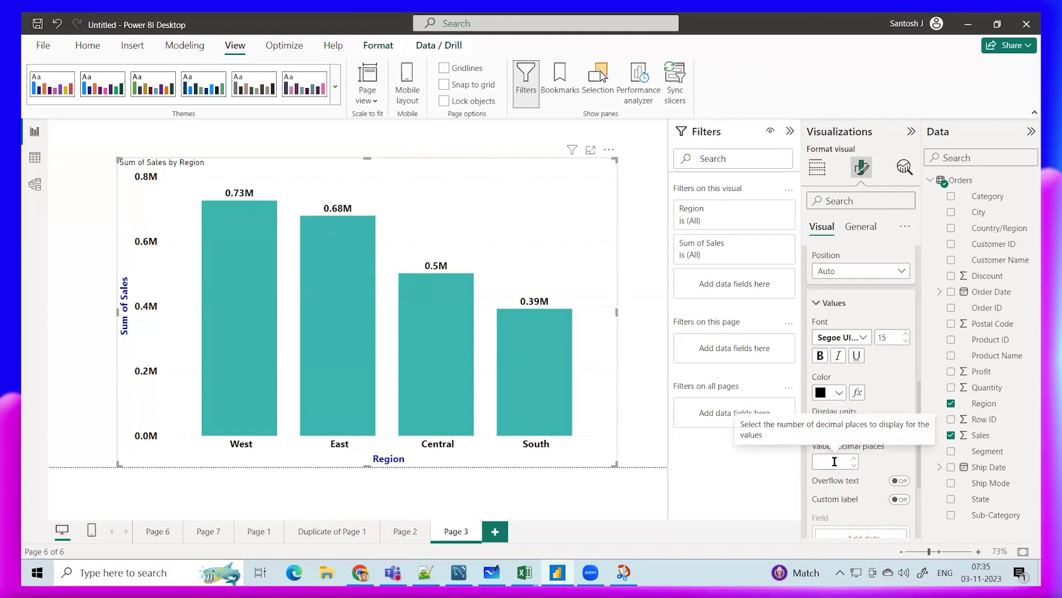
pyautogui.write('1')
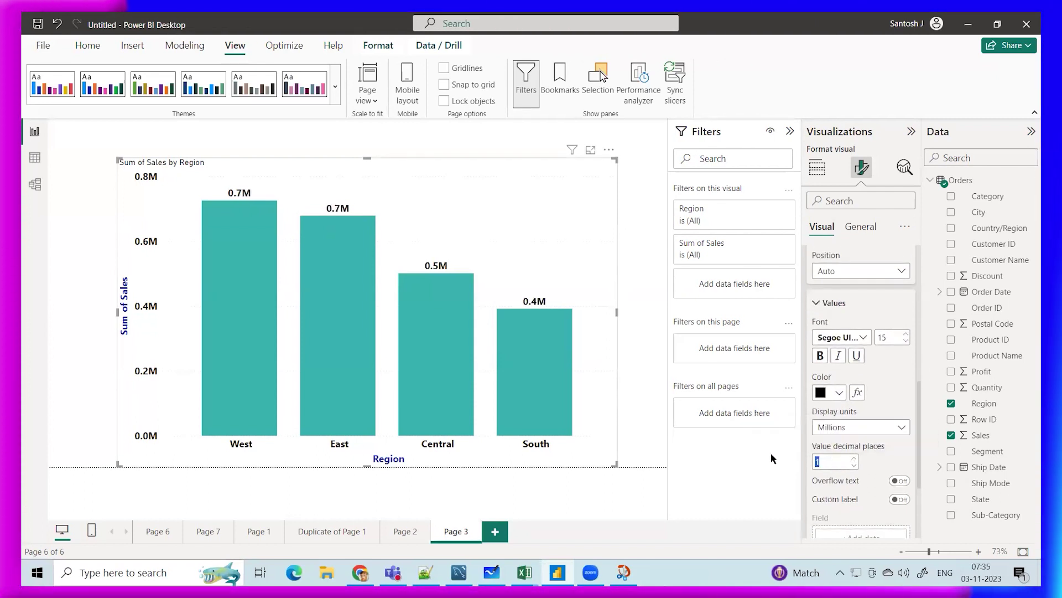
pyautogui.write('2')
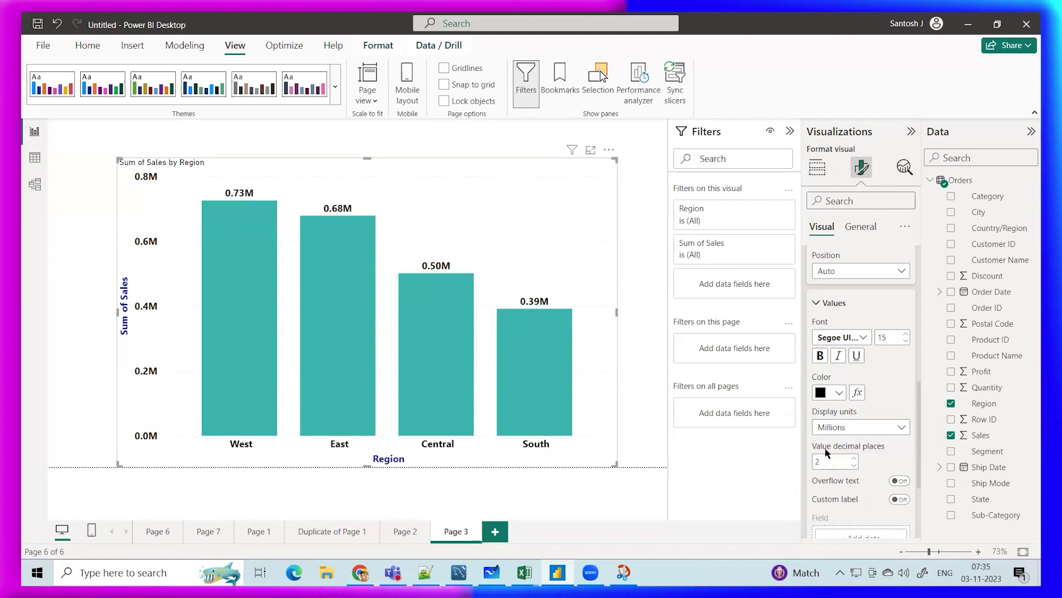
pyautogui.write('3')
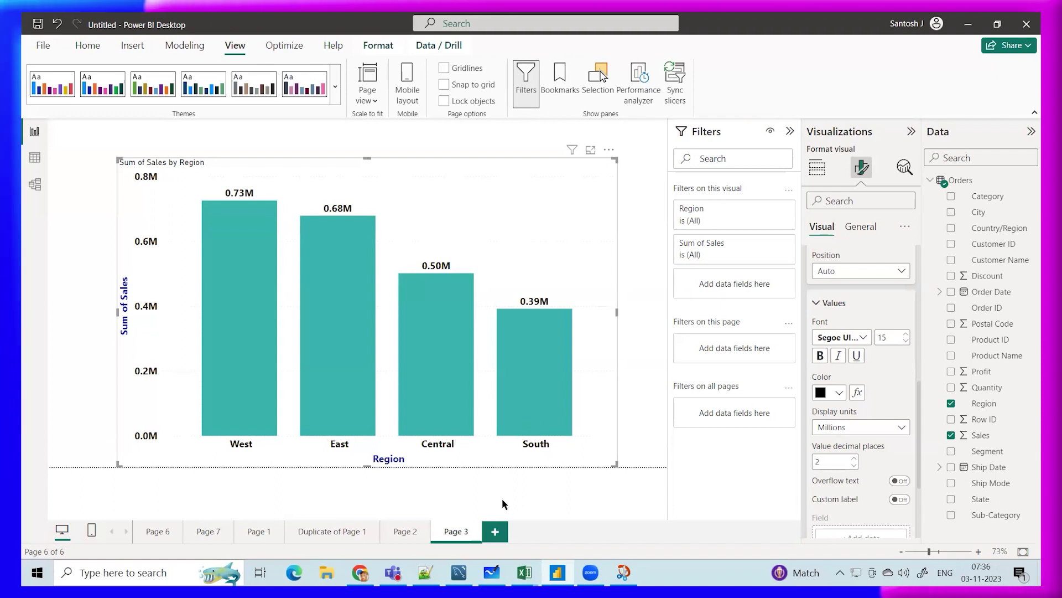
# Switch to the Book2 workbook in Excel and review the column chart's FIT rule
pyautogui.moveTo(524, 572)
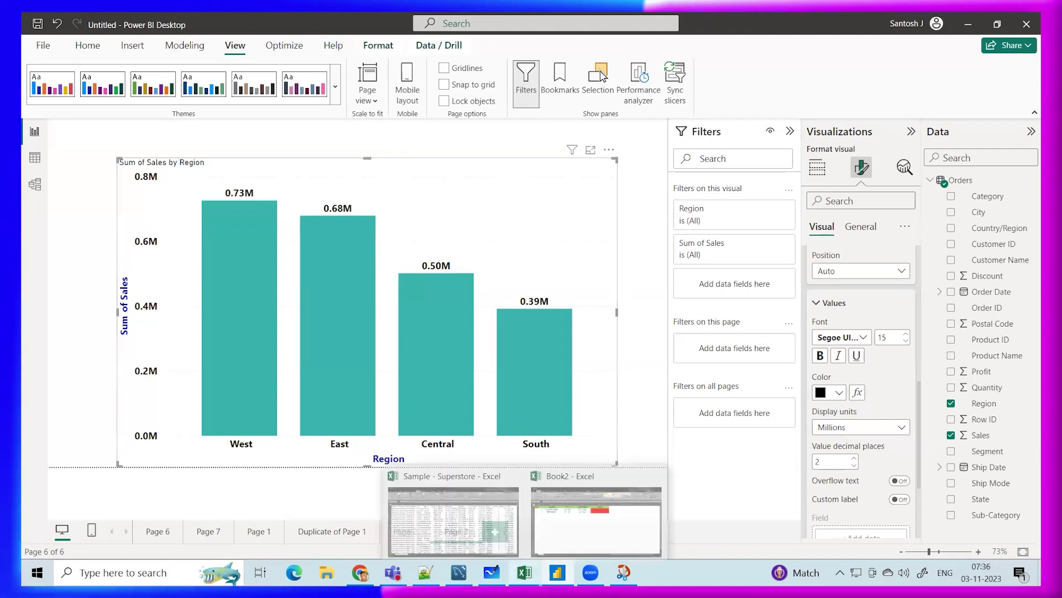
pyautogui.click(575, 515)
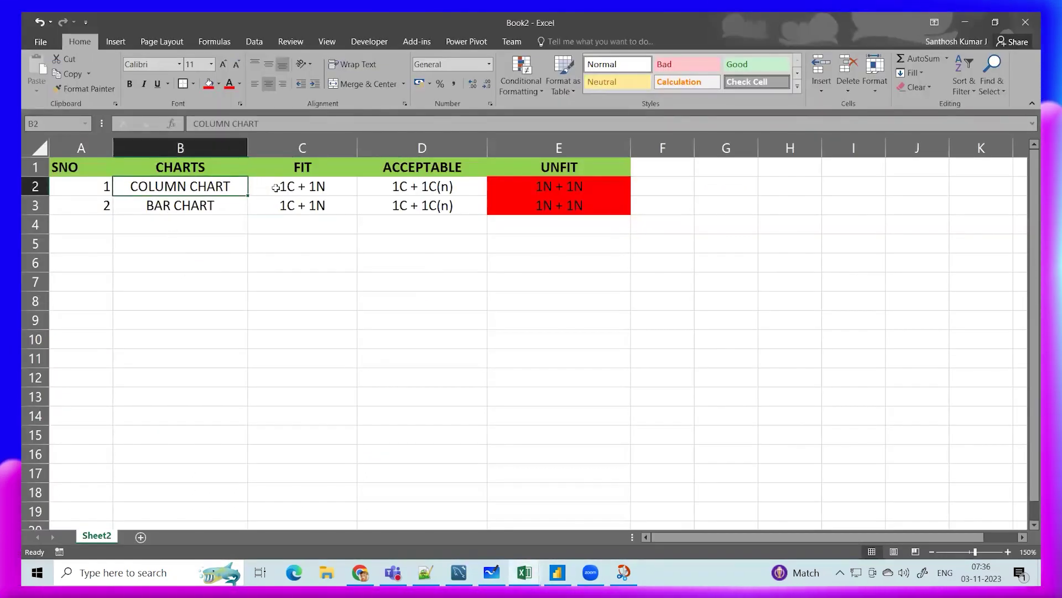
pyautogui.click(314, 188)
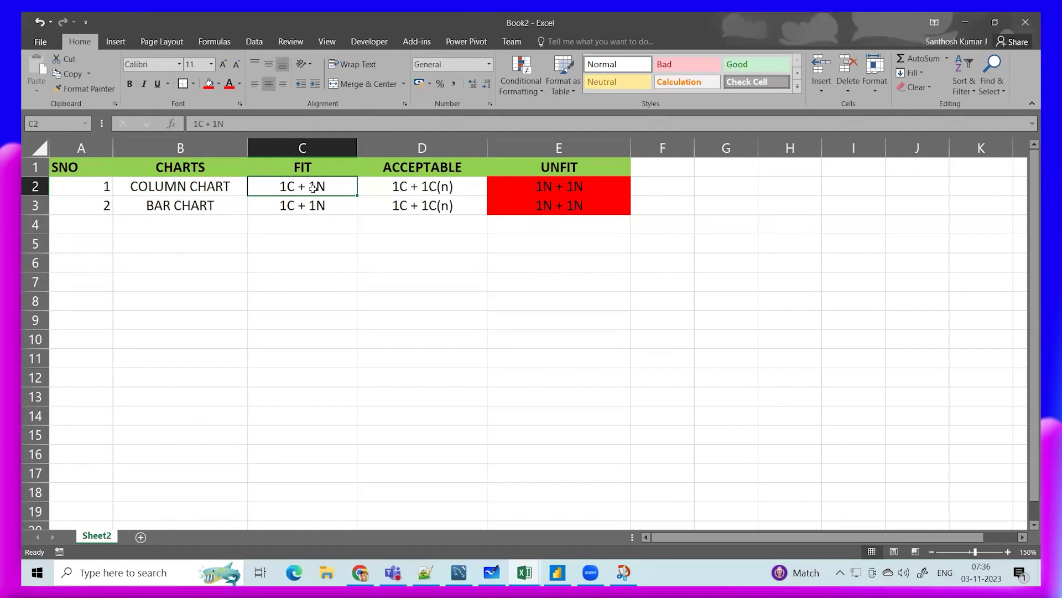
# Switch to Power BI and change the Sales by Region visual to a stacked bar chart
pyautogui.hotkey('alt', 'Tab')
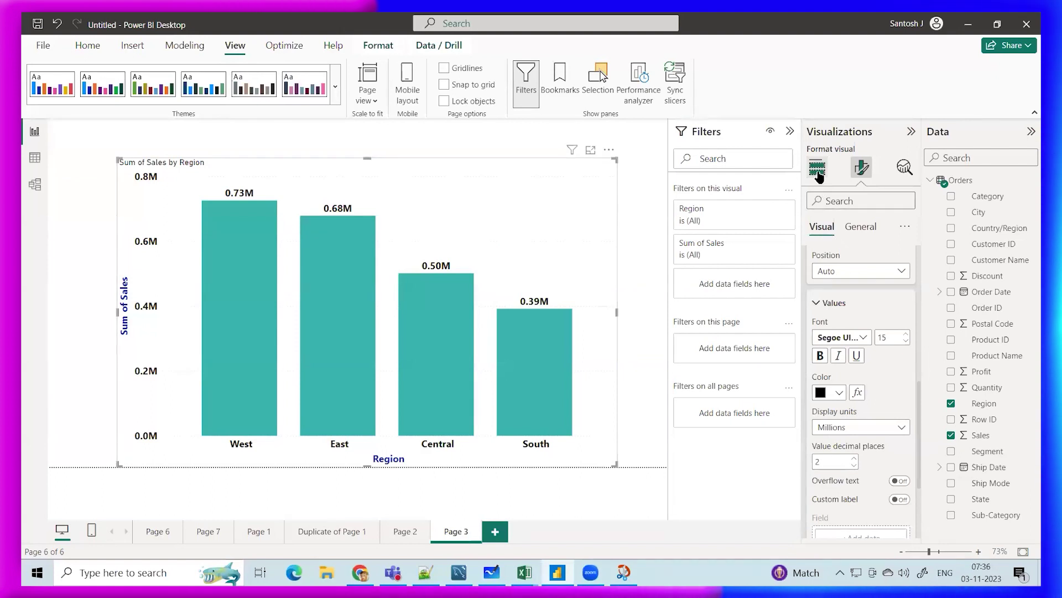
pyautogui.click(818, 170)
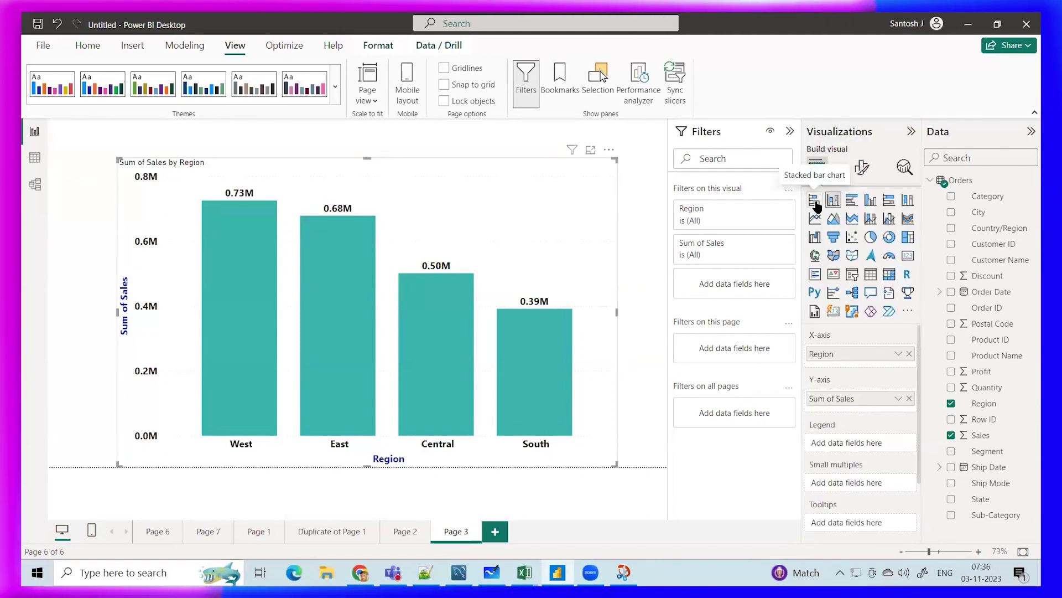
pyautogui.click(816, 202)
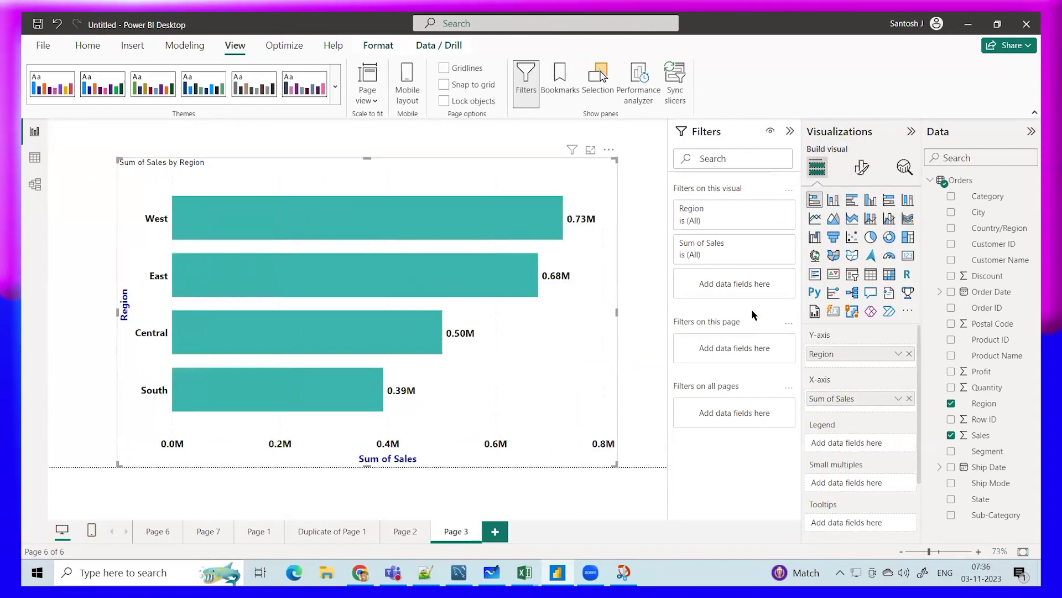
# Look at the bar chart's X-axis display unit options, and change the visual back to a stacked column chart
pyautogui.click(861, 169)
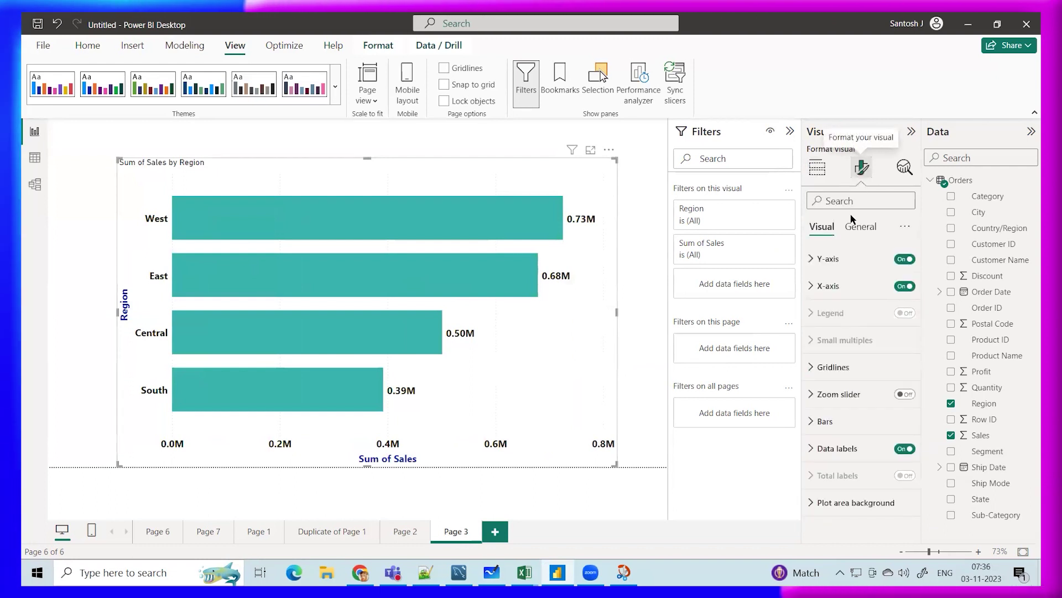
pyautogui.click(813, 258)
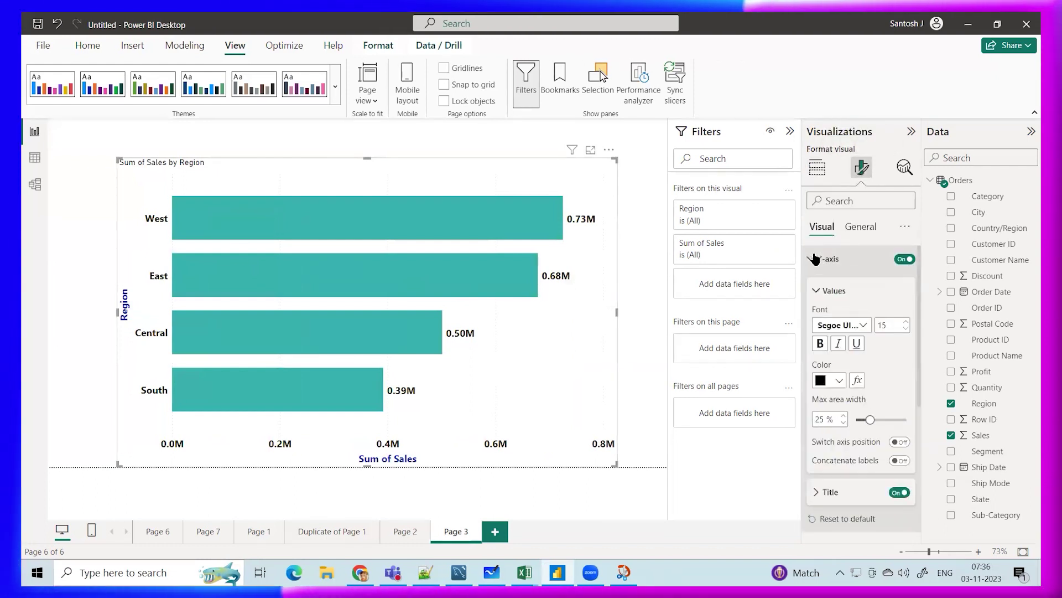
pyautogui.scroll(-10, 825, 332)
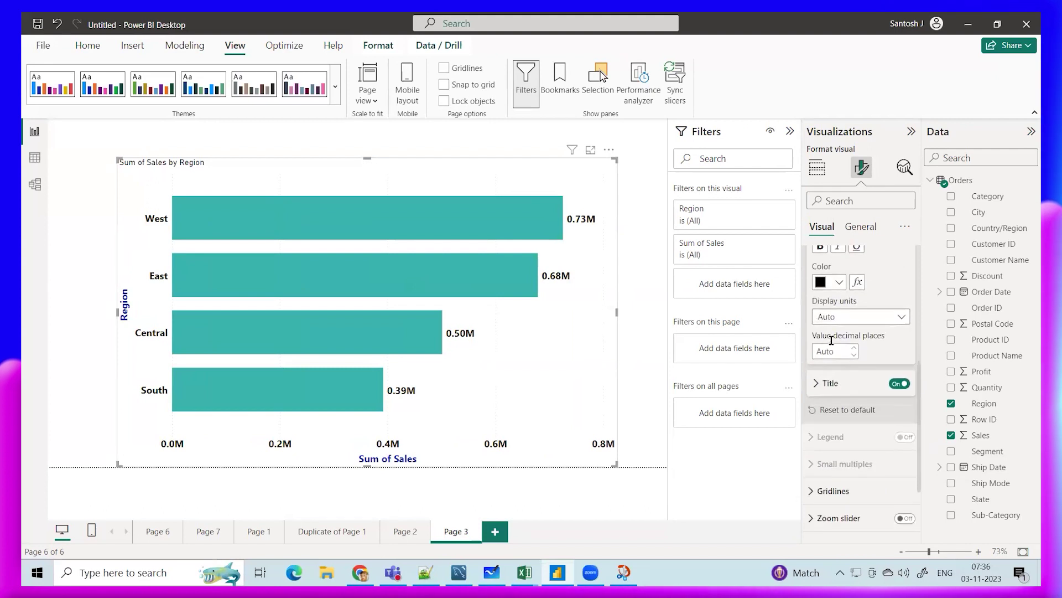
pyautogui.click(840, 318)
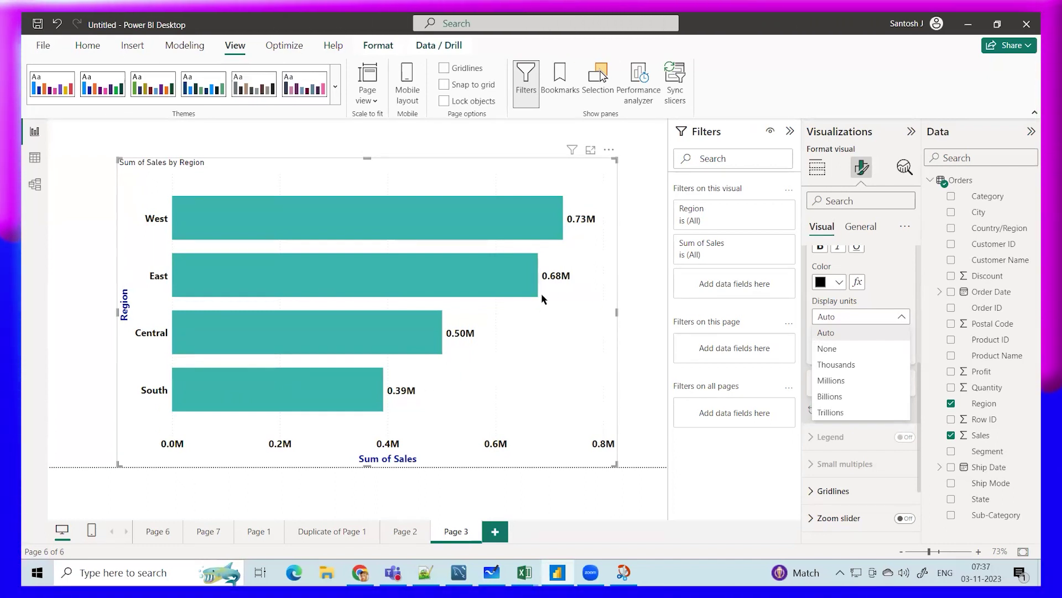
pyautogui.click(597, 190)
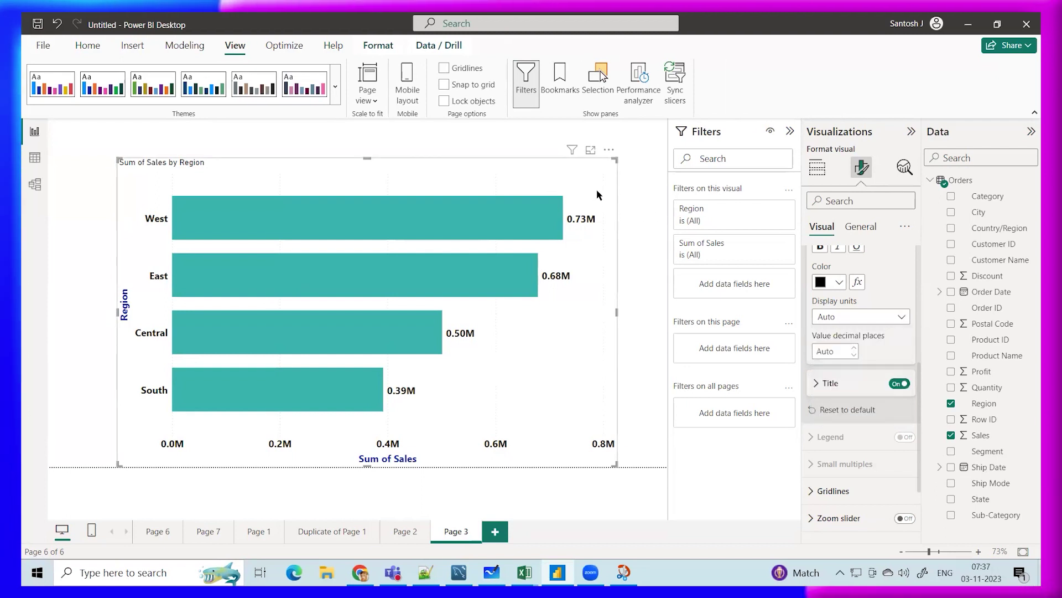
pyautogui.click(823, 171)
pyautogui.click(833, 206)
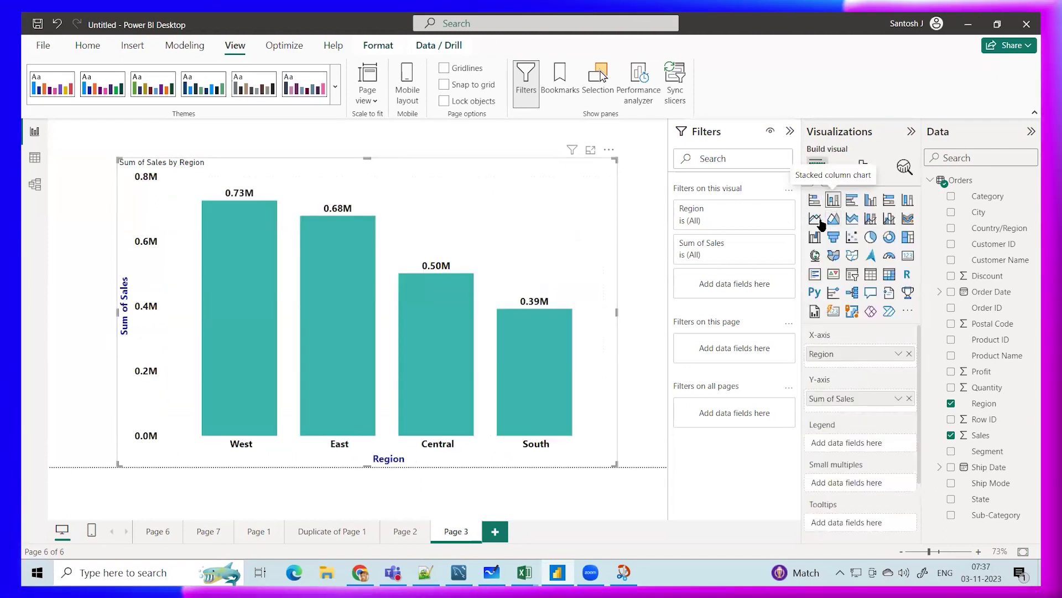
# Switch to the Book2 workbook in Excel and review the chart rules table
pyautogui.hotkey('alt', 'Tab')
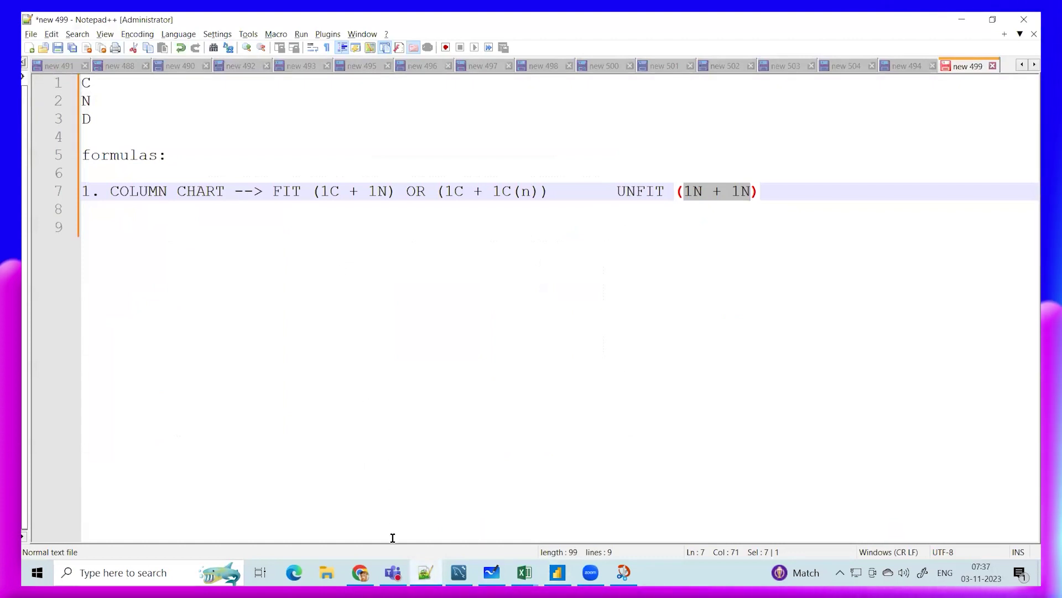
pyautogui.click(525, 572)
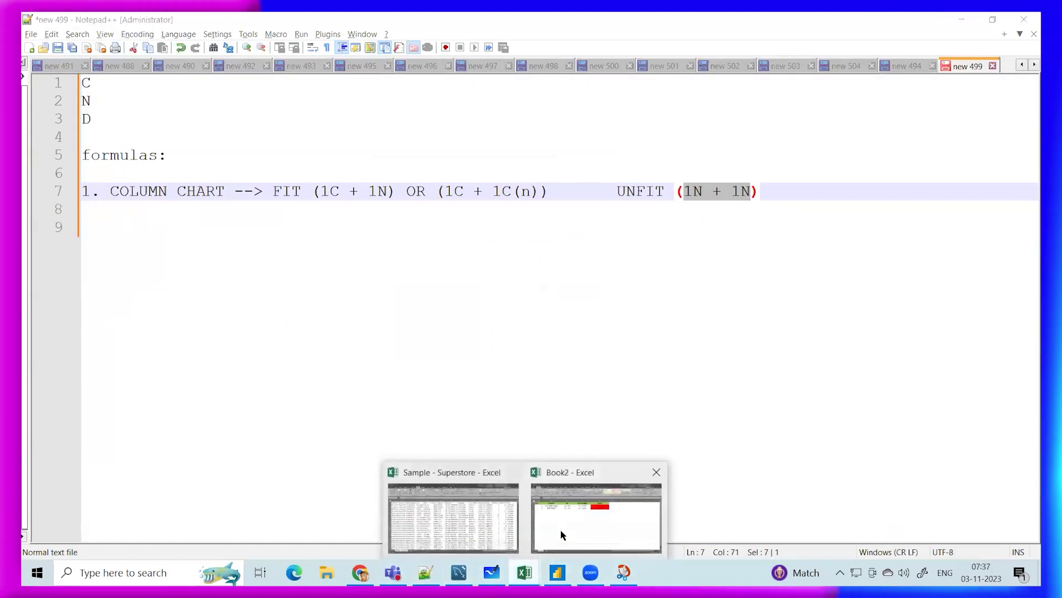
pyautogui.click(563, 534)
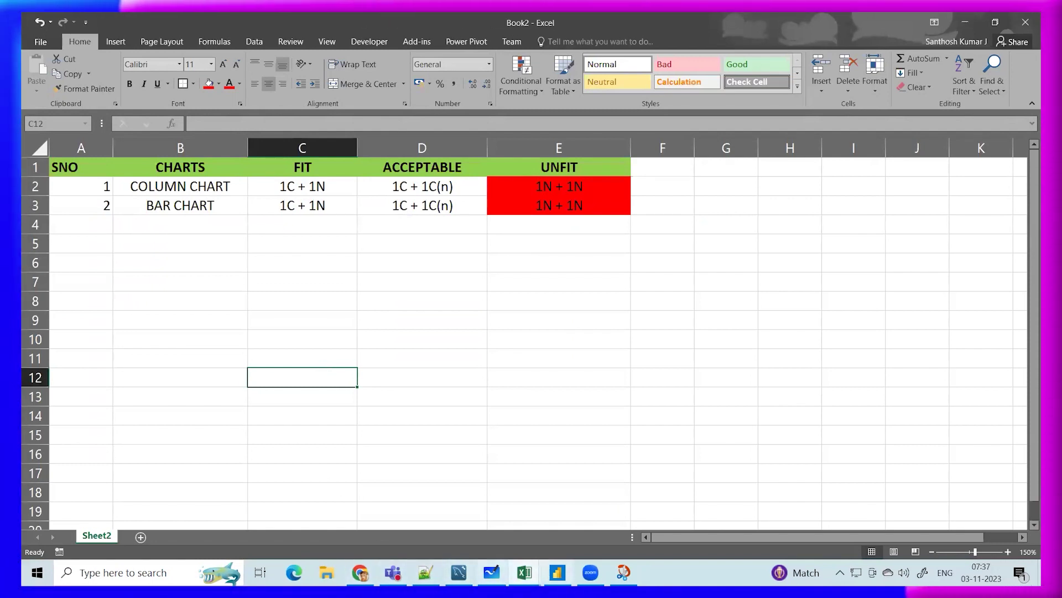
# Switch to Power BI and change the Sales by Region visual to a pie chart
pyautogui.click(557, 572)
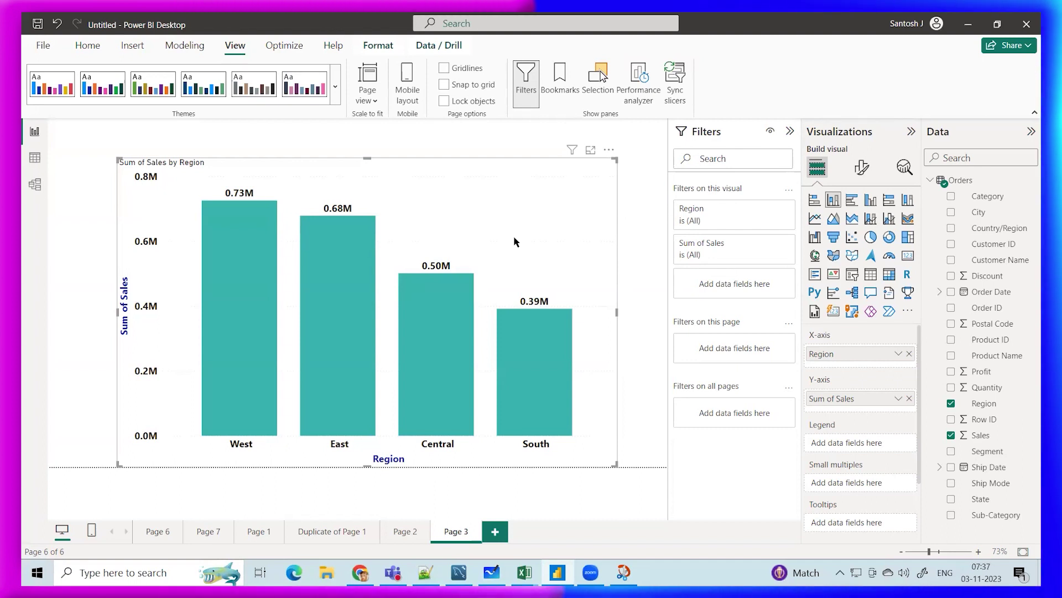
pyautogui.click(870, 237)
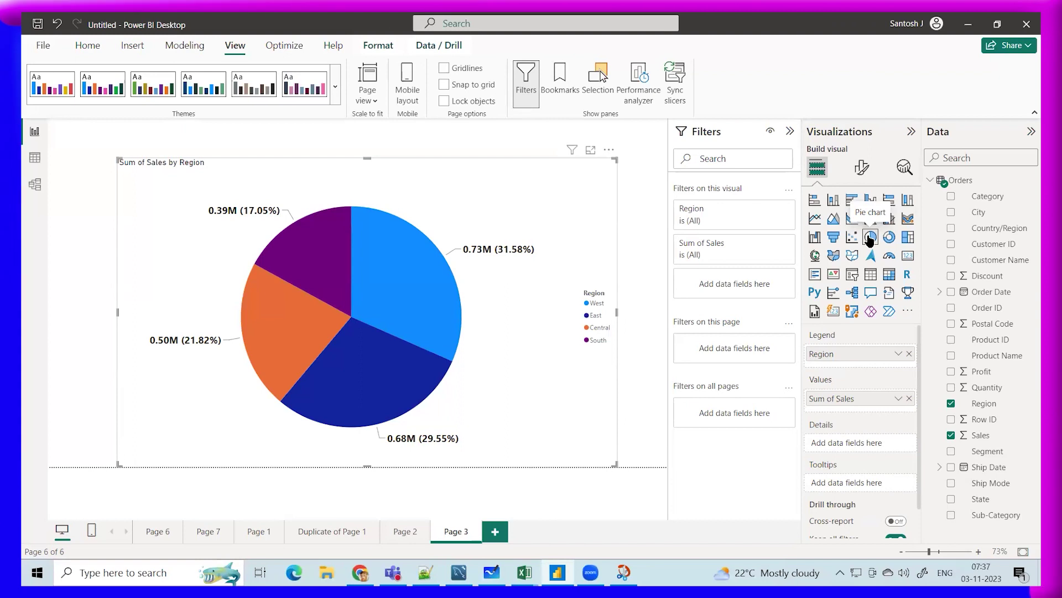
pyautogui.moveTo(525, 255)
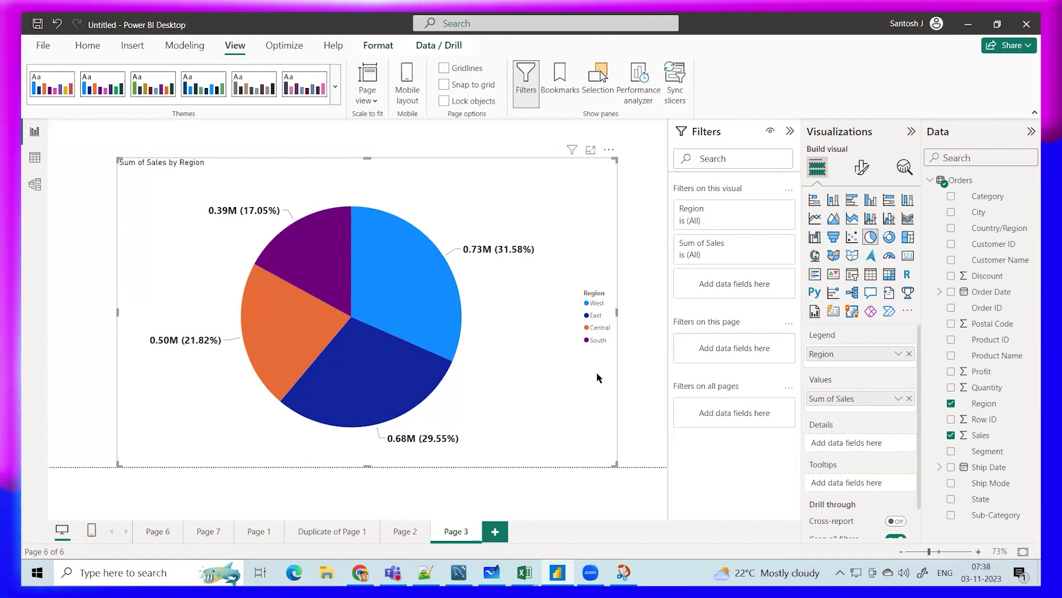
# Try the pie chart's detail label contents as Data value and as Percent of total
pyautogui.click(862, 167)
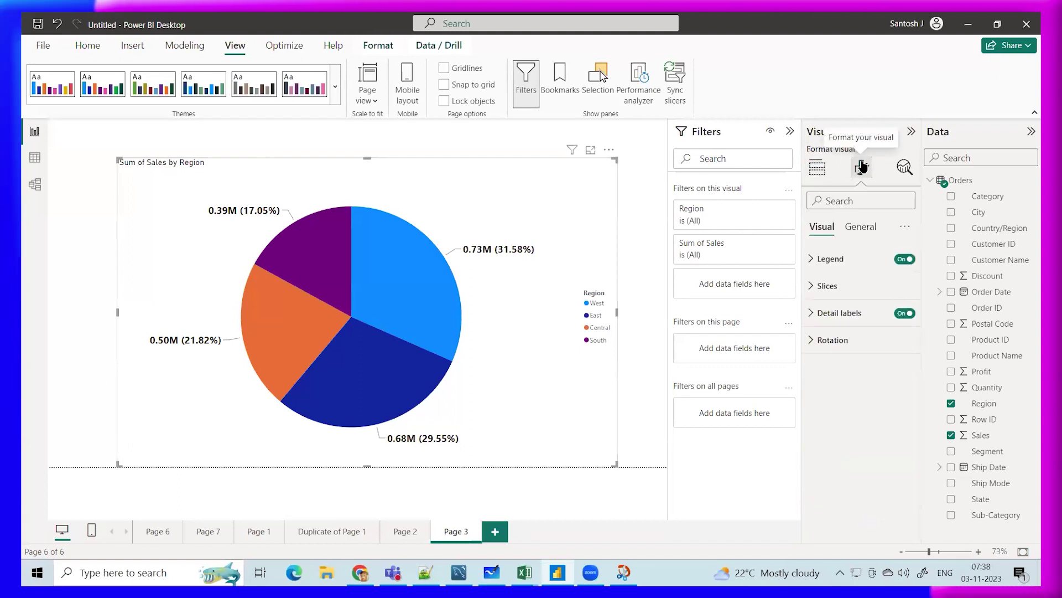
pyautogui.click(838, 312)
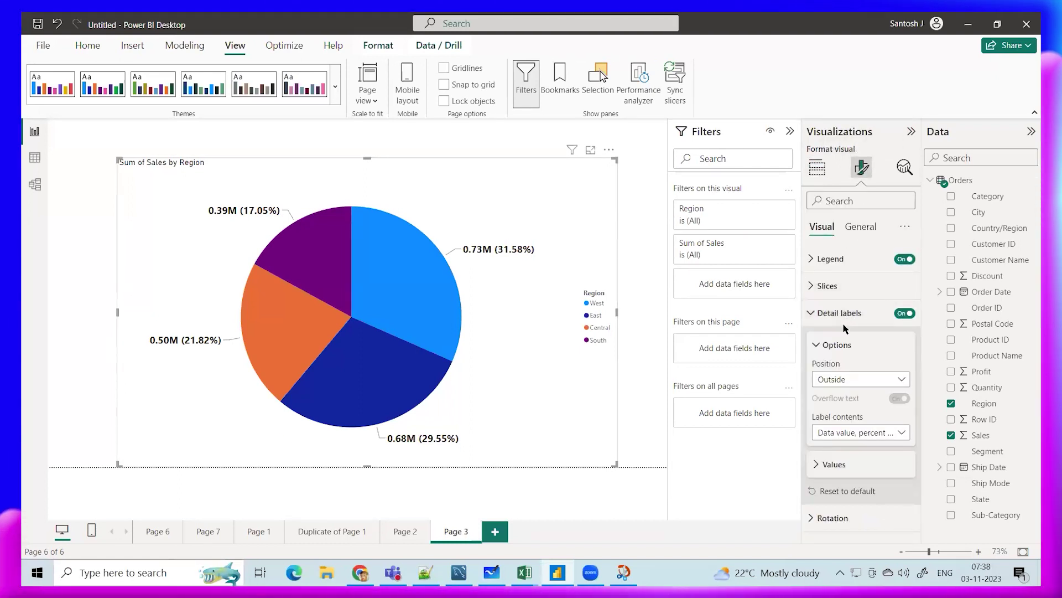
pyautogui.click(902, 433)
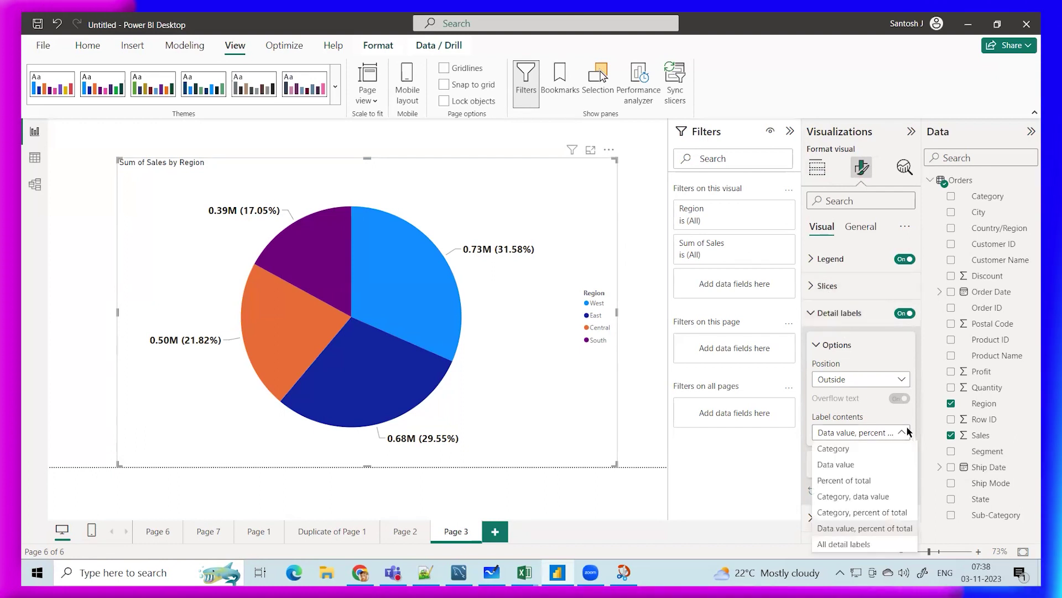
pyautogui.click(847, 464)
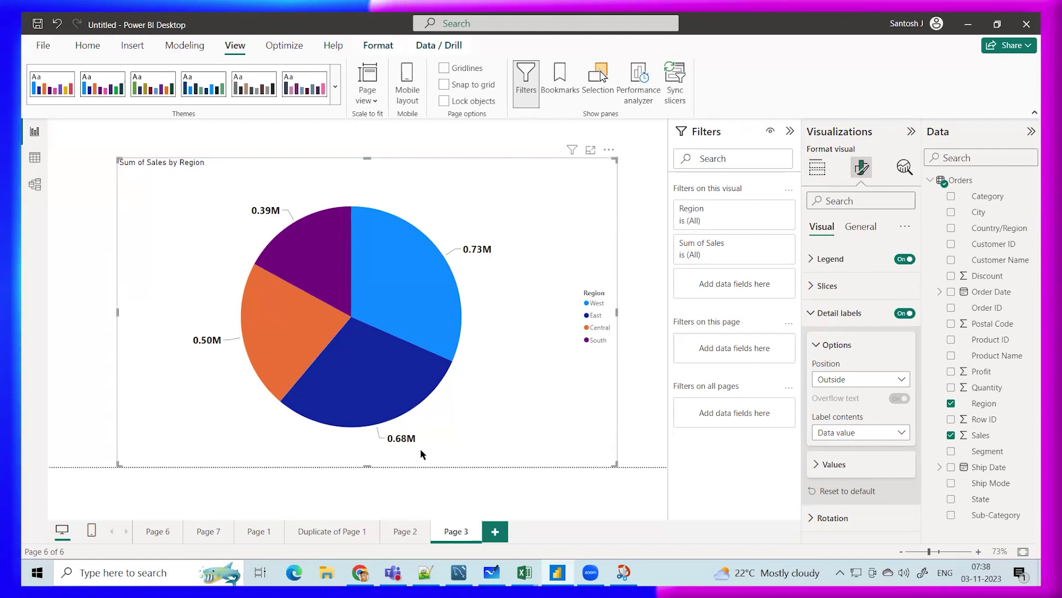
pyautogui.click(894, 431)
pyautogui.click(855, 481)
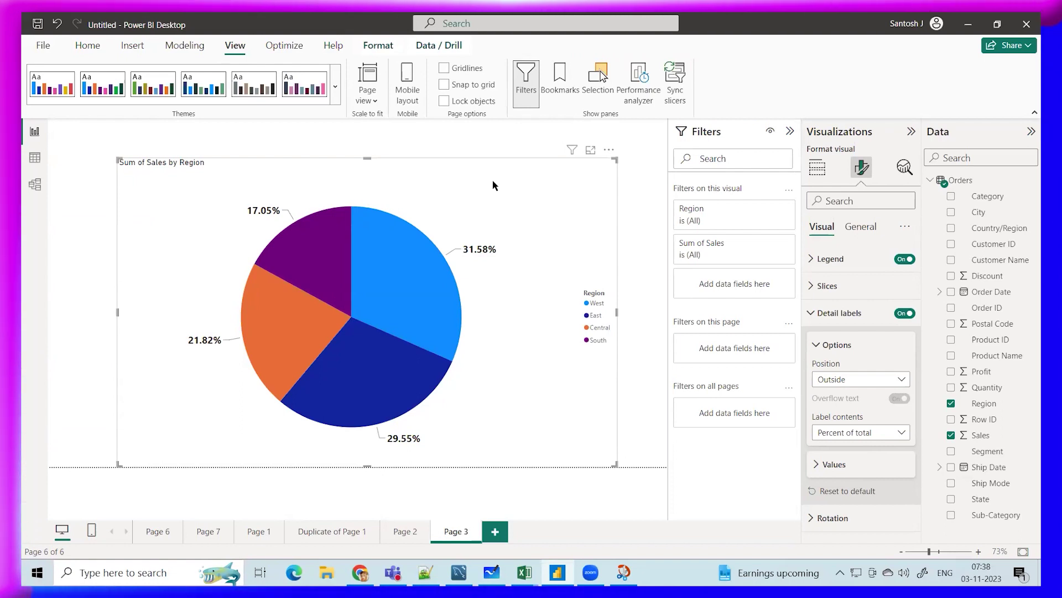
# Try Category, data value as the detail label contents, and set them to Category, percent of total
pyautogui.click(842, 436)
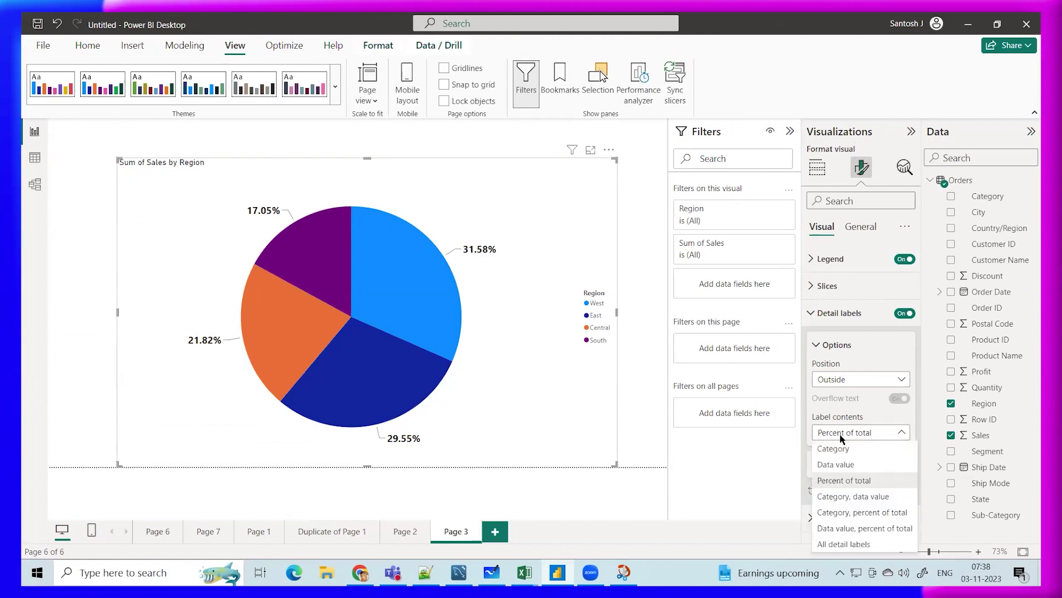
pyautogui.click(831, 497)
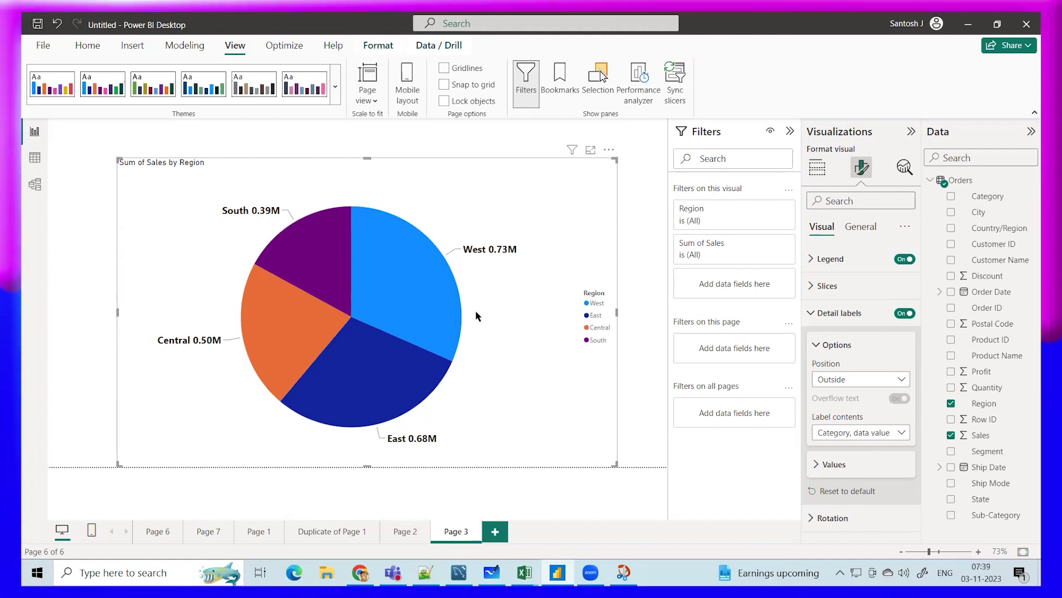
pyautogui.click(888, 434)
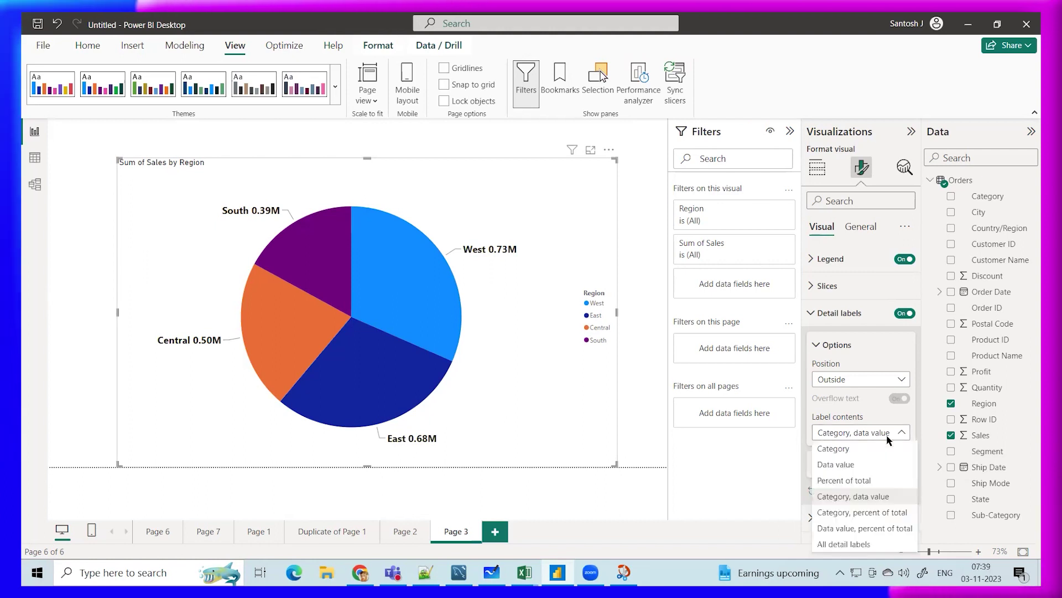
pyautogui.click(860, 514)
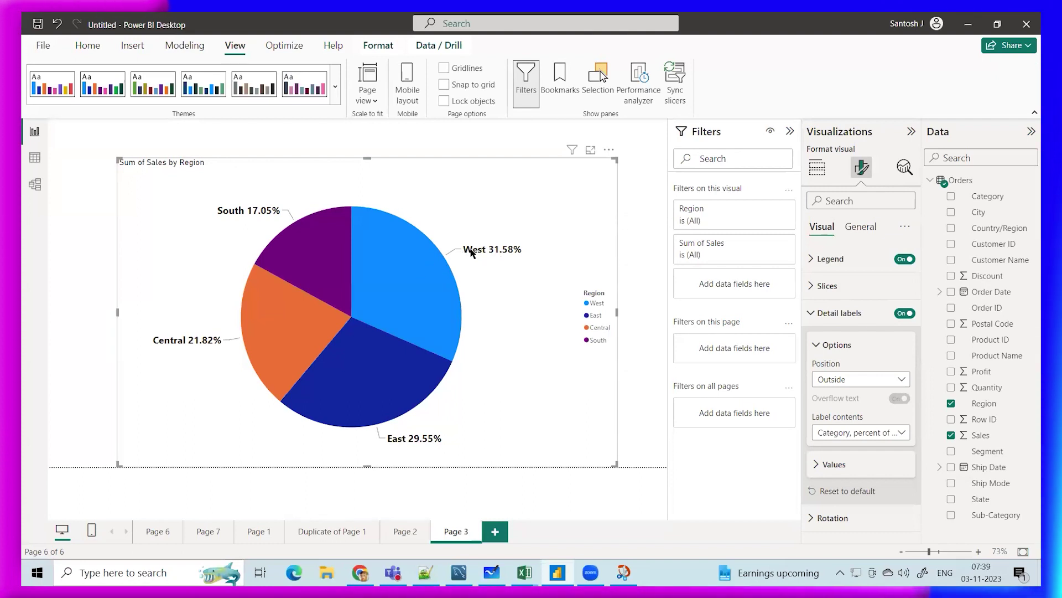
# Try All detail labels as the pie chart's label contents, and set them to Percent of total
pyautogui.click(855, 433)
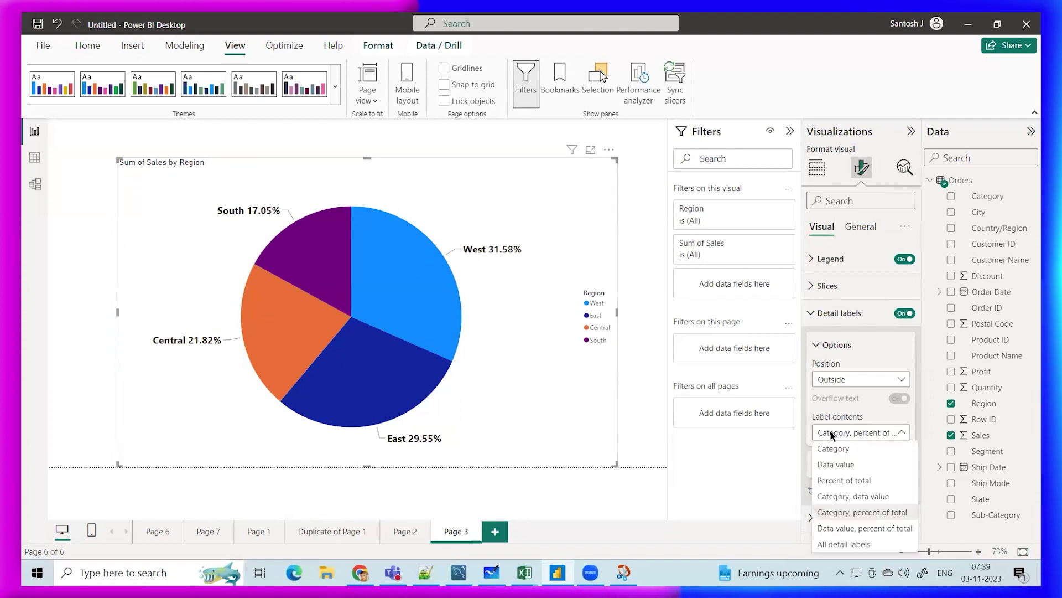
pyautogui.click(838, 545)
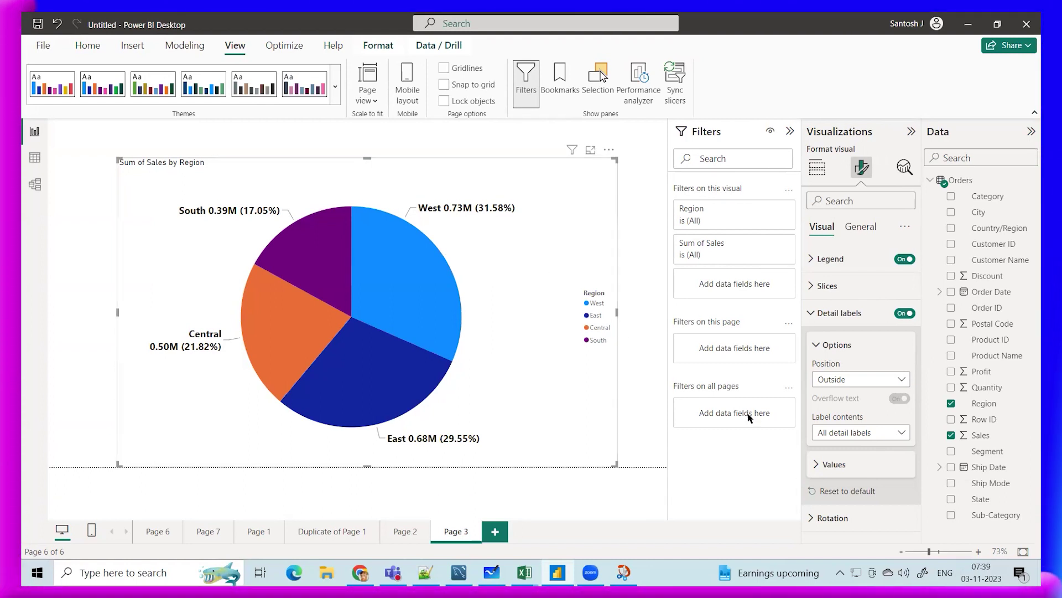
pyautogui.click(842, 462)
pyautogui.click(846, 432)
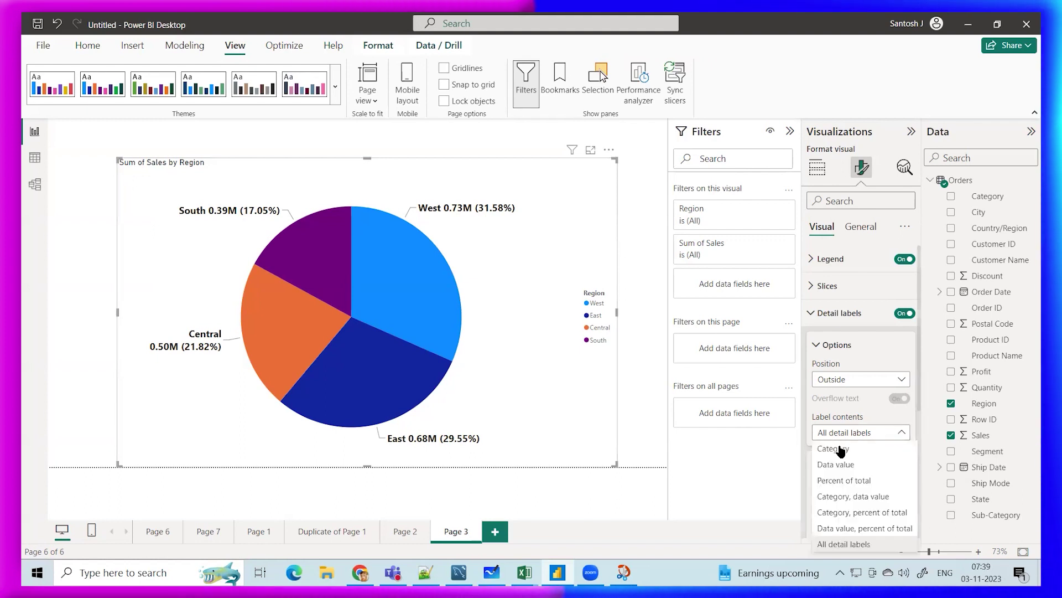
pyautogui.click(839, 479)
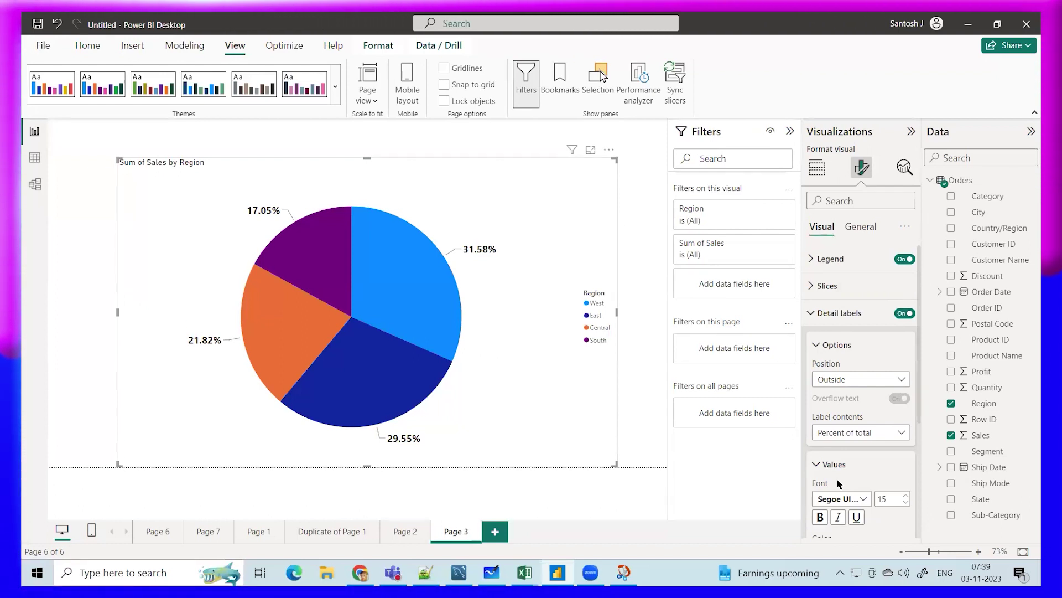
# Switch to the Book2 workbook in Excel and add row 4 to the rules table with SNO 3 and chart PIE
pyautogui.click(524, 573)
pyautogui.click(593, 512)
pyautogui.click(97, 237)
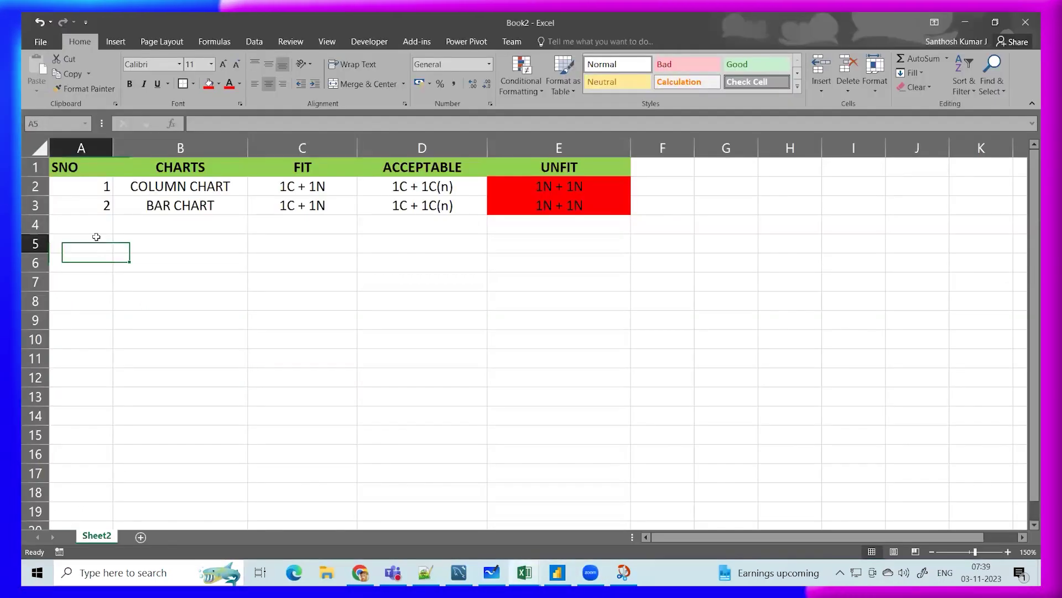
pyautogui.click(100, 228)
pyautogui.write('3')
pyautogui.click(131, 229)
pyautogui.write('PIE')
pyautogui.click(284, 247)
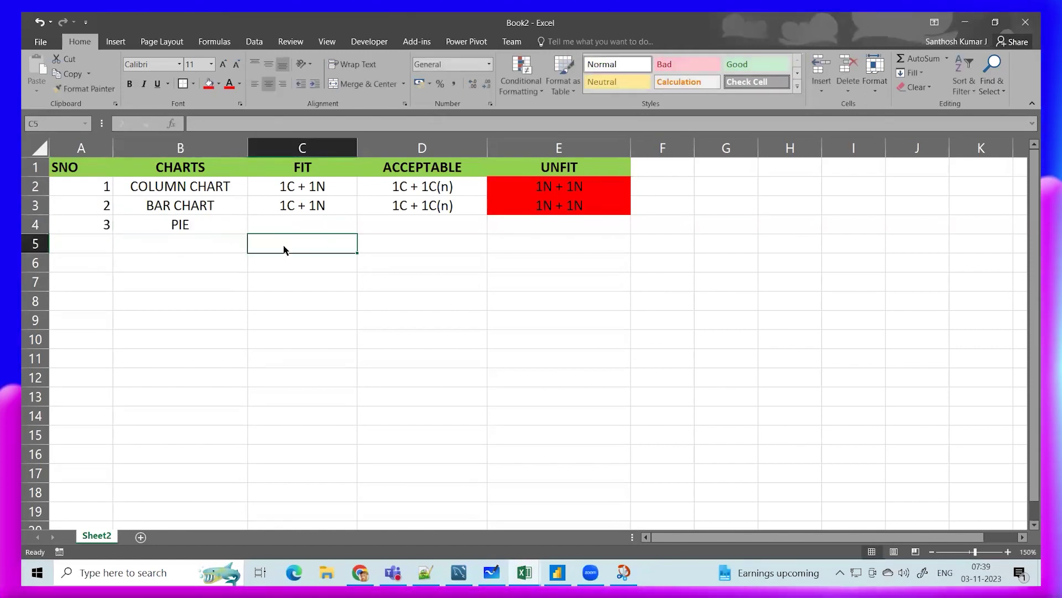
# Compare the Power BI pie chart's fields with the Excel rule headings, and replace Region with Profit in the chart's legend
pyautogui.hotkey('alt', 'Tab')
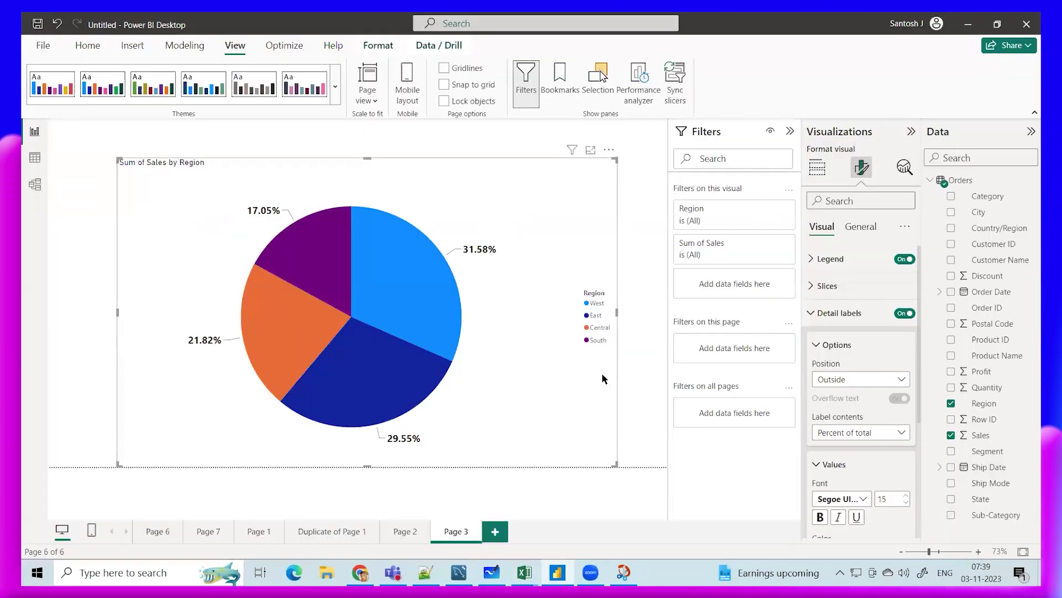
pyautogui.click(817, 173)
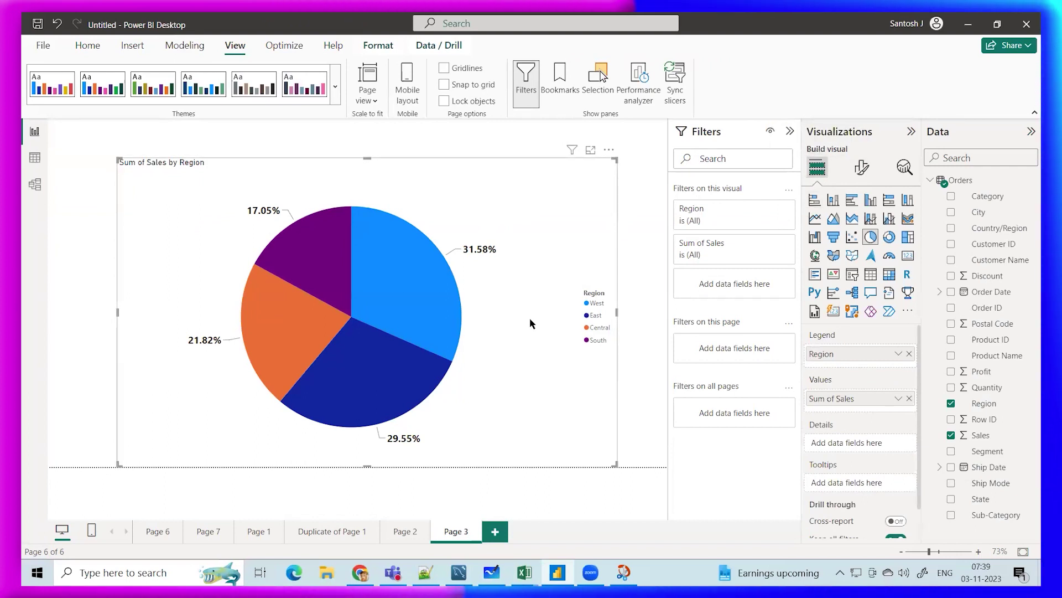
pyautogui.hotkey('alt', 'Tab')
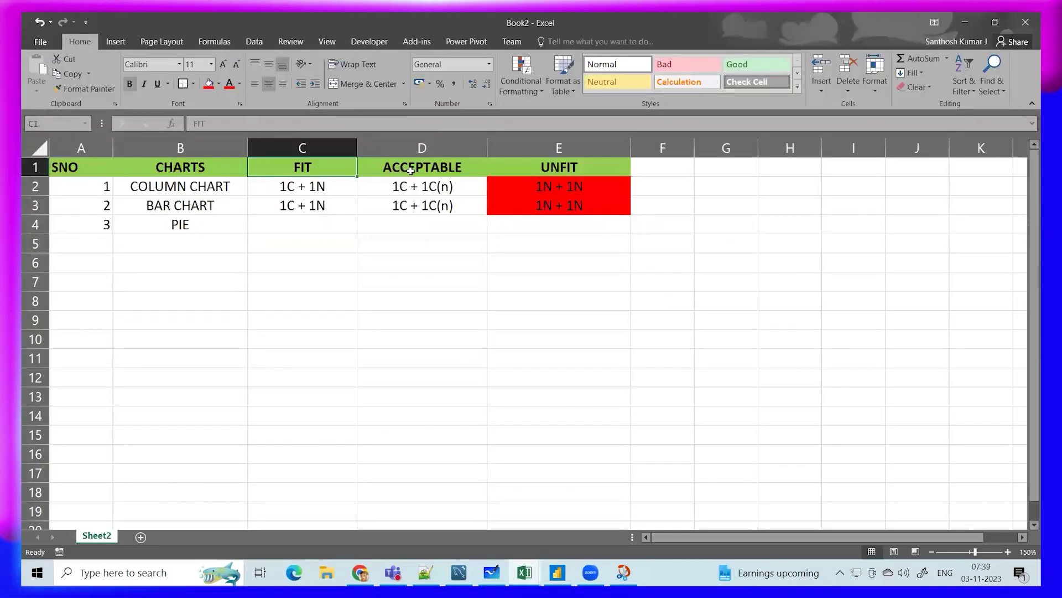
pyautogui.click(410, 171)
pyautogui.click(571, 166)
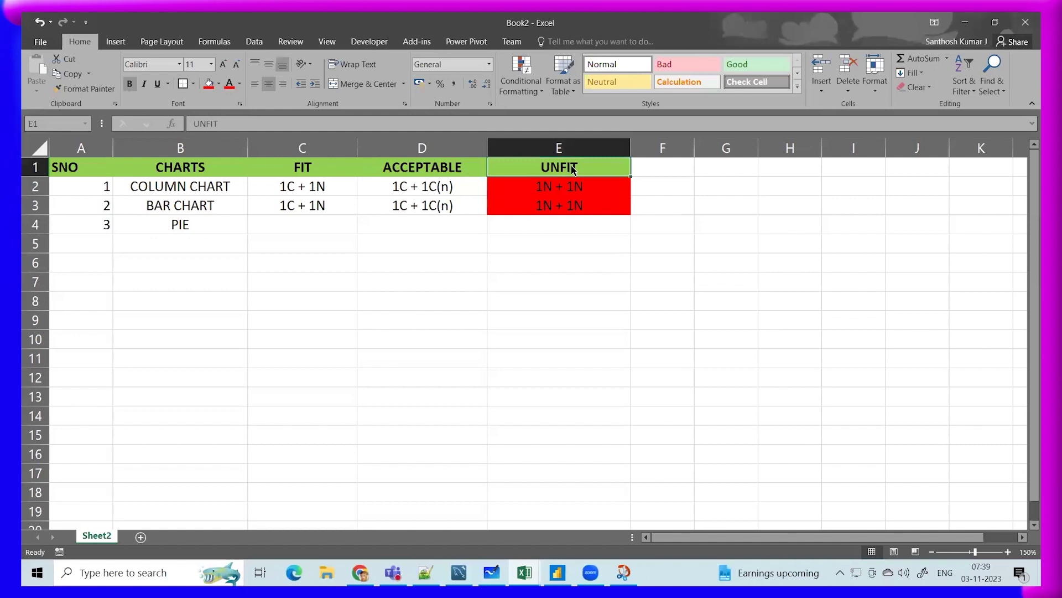
pyautogui.hotkey('alt', 'Tab')
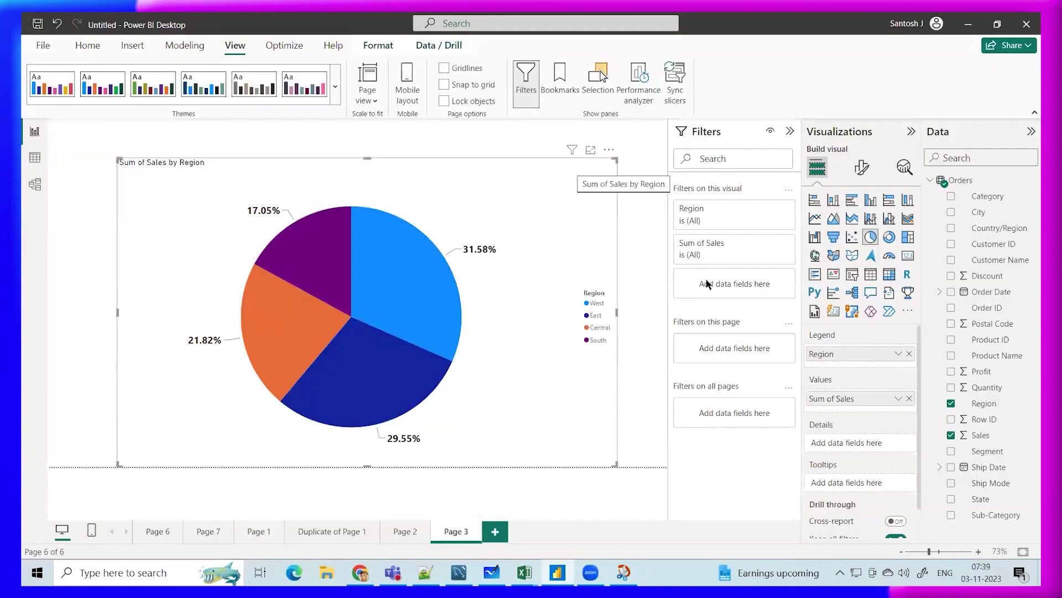
pyautogui.click(909, 353)
pyautogui.moveTo(974, 372); pyautogui.dragTo(861, 362)
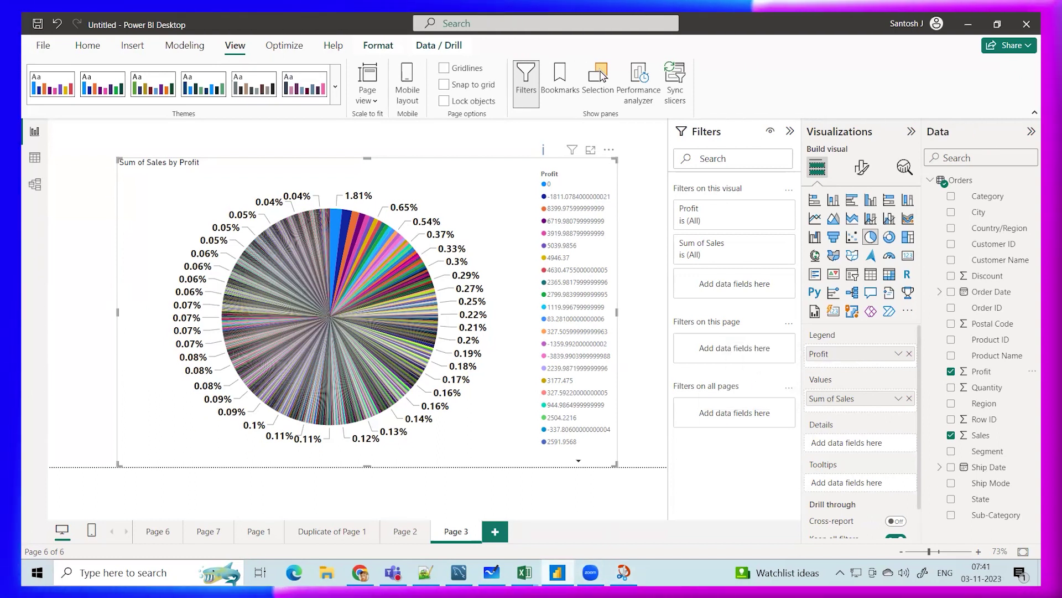
# Check the pie row's UNFIT rule in Excel, and replace Profit with Region in the pie chart's legend in Power BI
pyautogui.moveTo(525, 572)
pyautogui.click(592, 509)
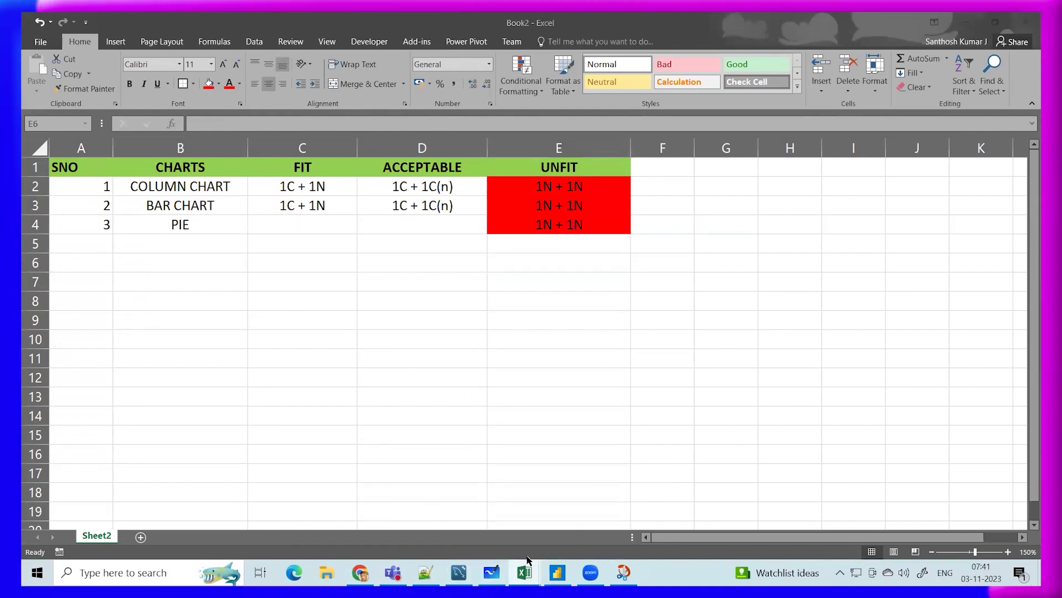
pyautogui.moveTo(525, 564)
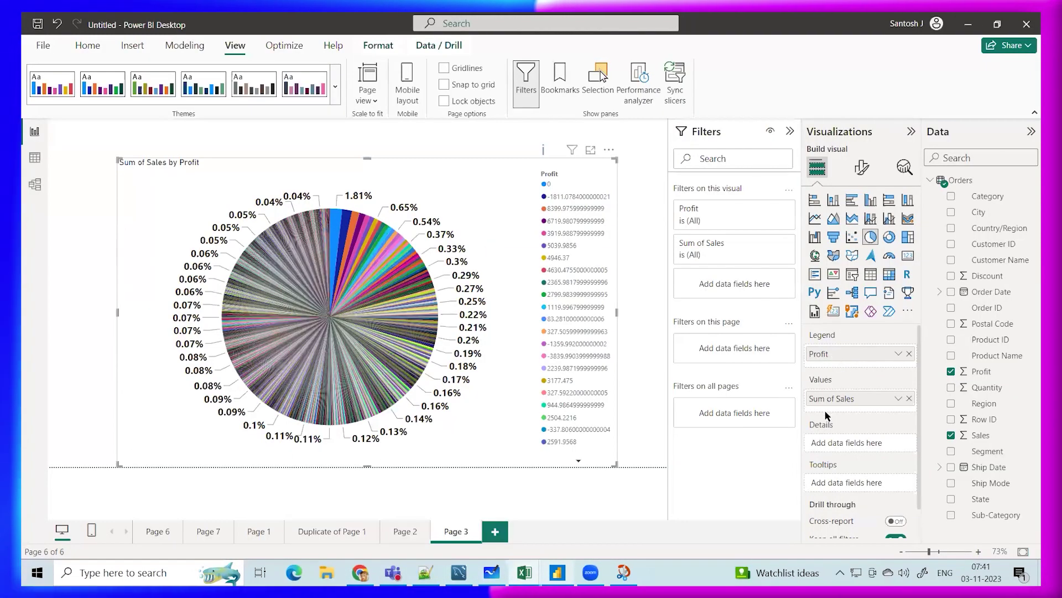
pyautogui.click(909, 353)
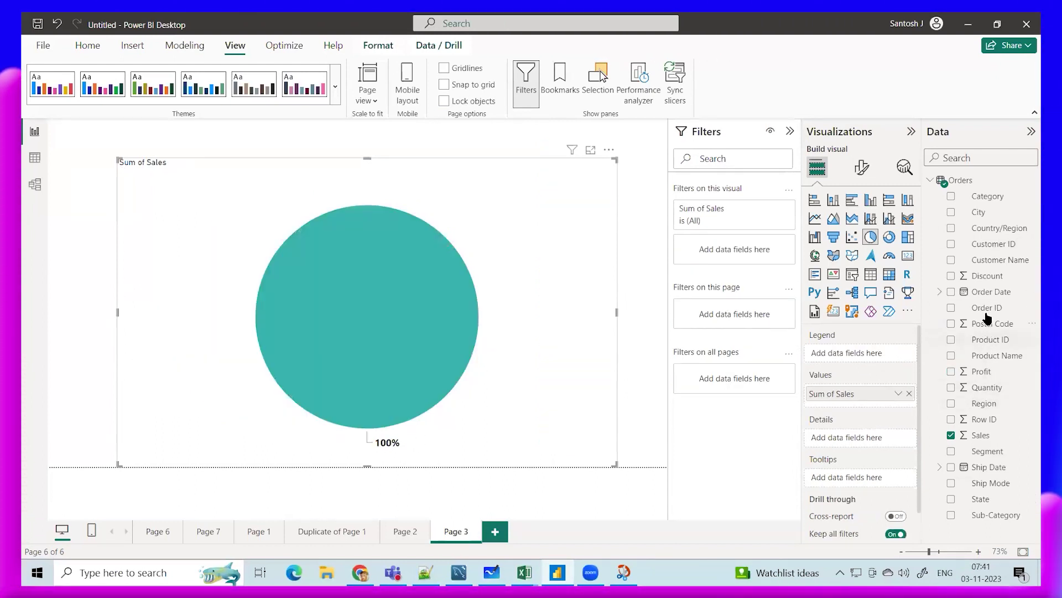
pyautogui.click(983, 405)
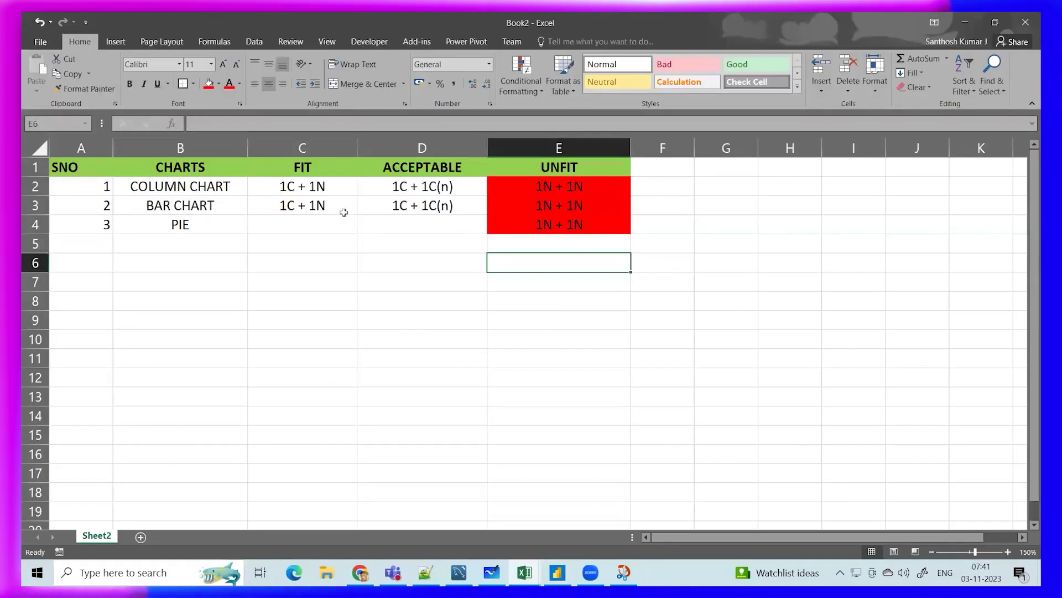
# In the Excel rules table, enter 1C + 1N (%) as the FIT rule for PIE
pyautogui.hotkey('ctrl', 'c')
pyautogui.click(332, 231)
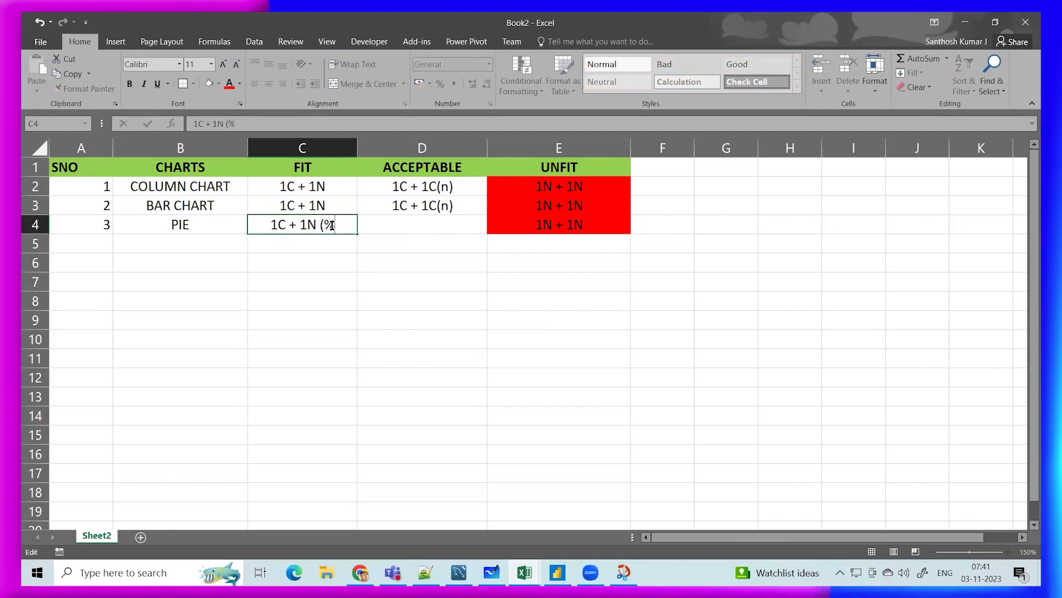
pyautogui.write(')')
pyautogui.click(318, 306)
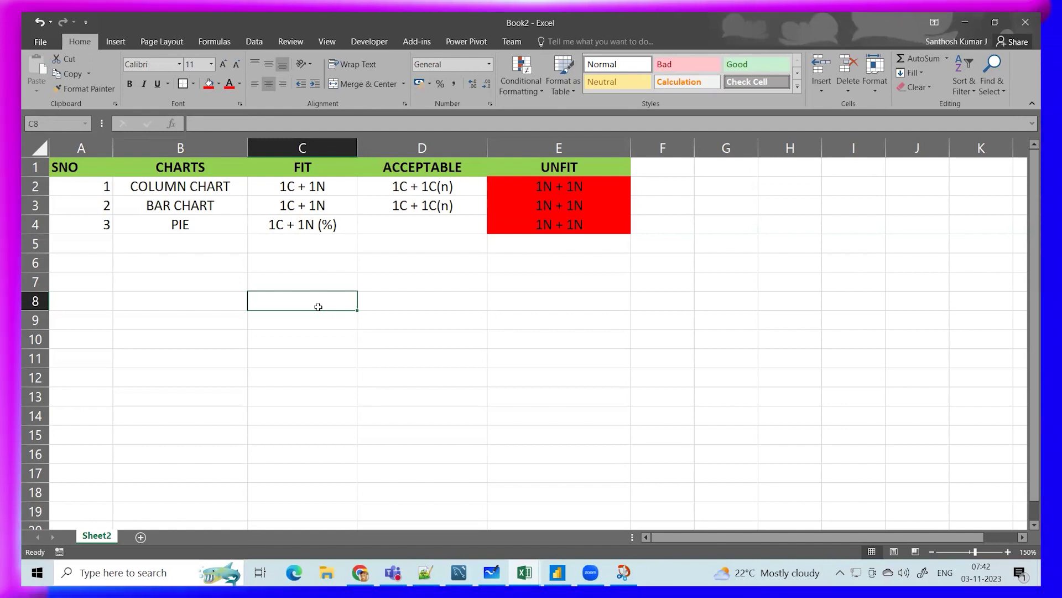
# Review the three FIT rules in Excel, and switch to Power BI to view the pie chart's percentage labels
pyautogui.click(216, 188)
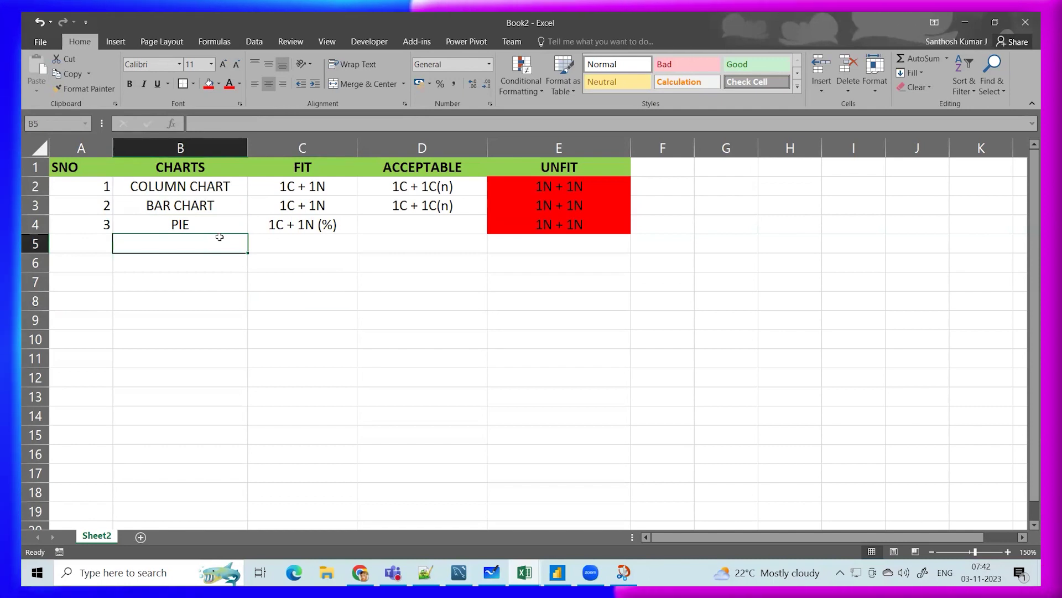
pyautogui.click(301, 186)
pyautogui.click(304, 205)
pyautogui.click(311, 219)
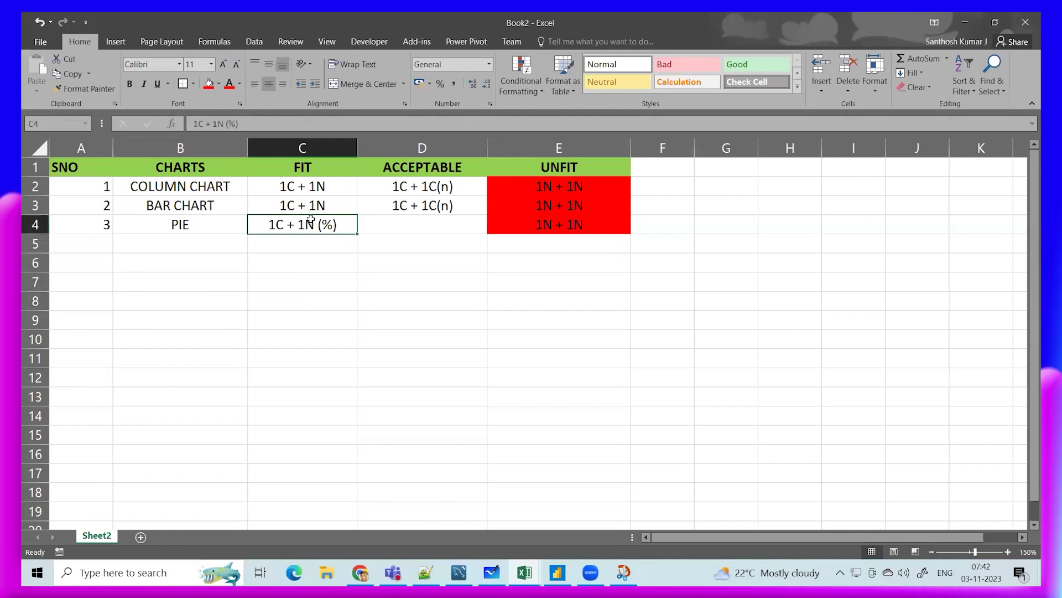
pyautogui.hotkey('alt', 'Tab')
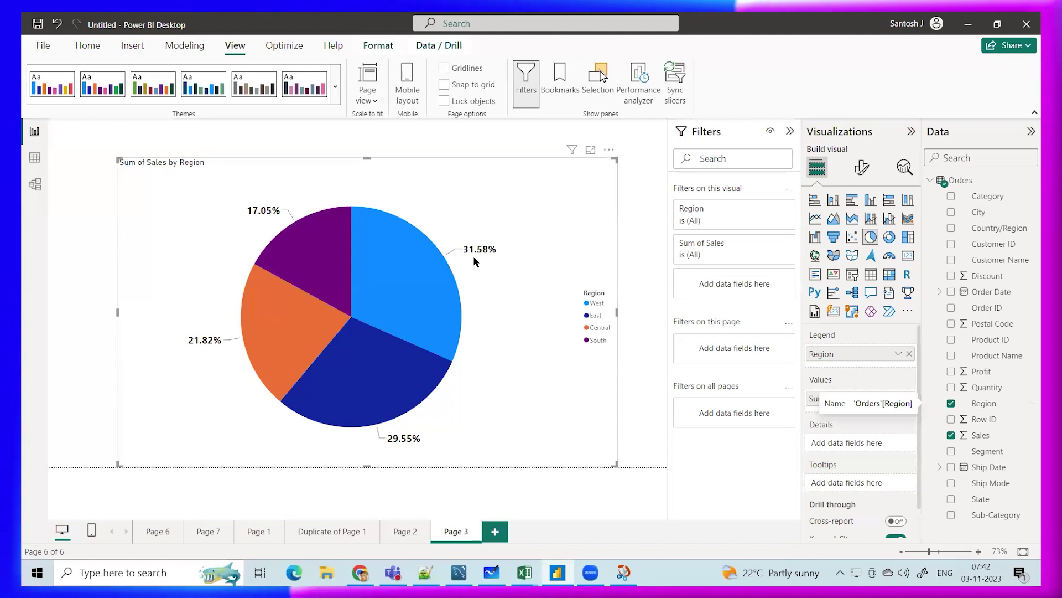
pyautogui.click(663, 319)
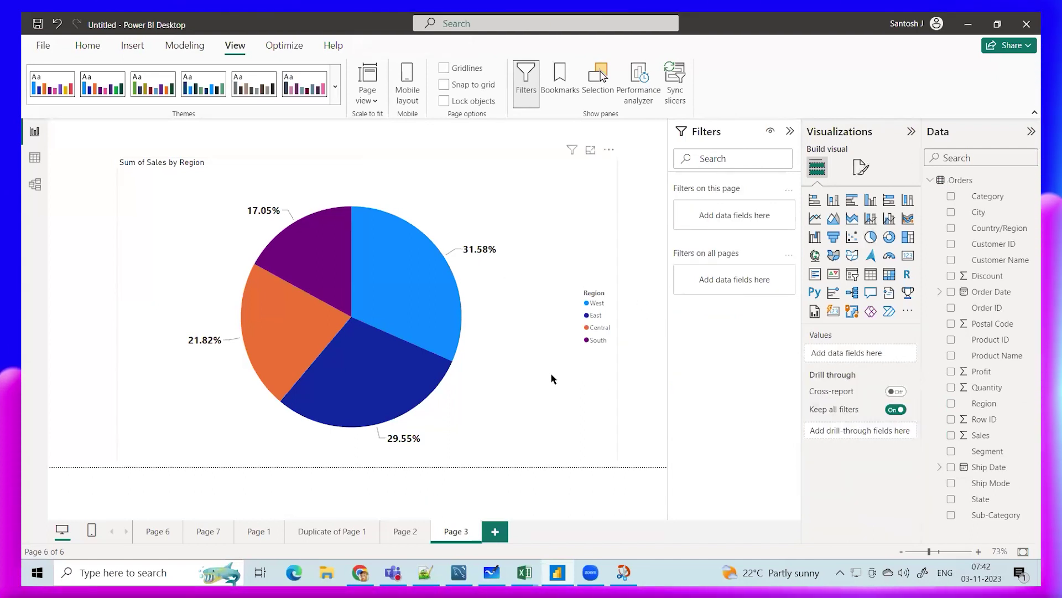
# Switch to Excel and copy the bar chart's ACCEPTABLE rule 1C + 1C(n) into the PIE row
pyautogui.hotkey('alt', 'Tab')
pyautogui.click(434, 209)
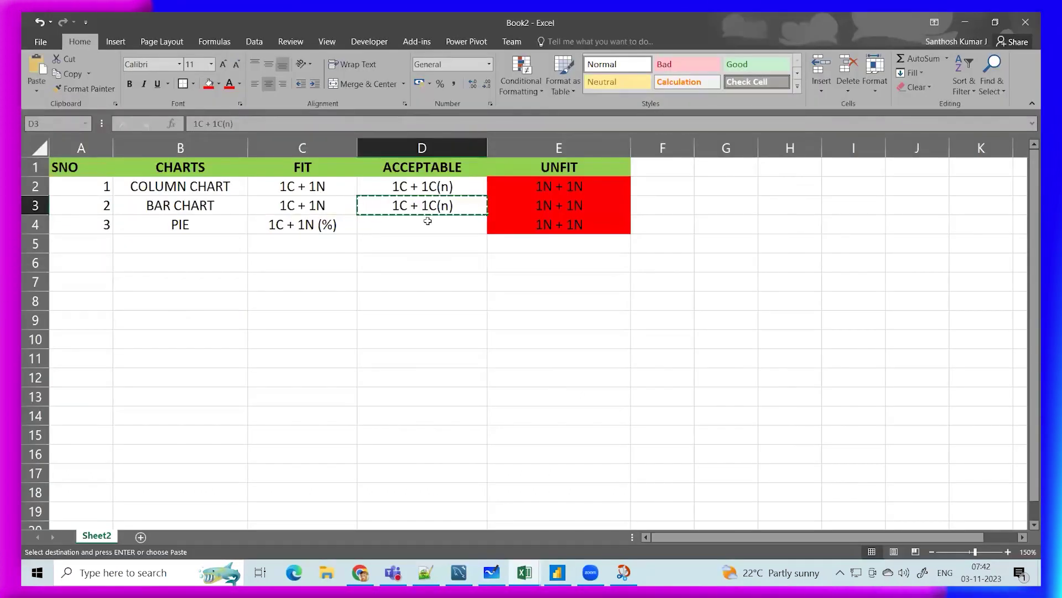
pyautogui.hotkey('ctrl', 'v')
pyautogui.click(436, 257)
pyautogui.click(462, 229)
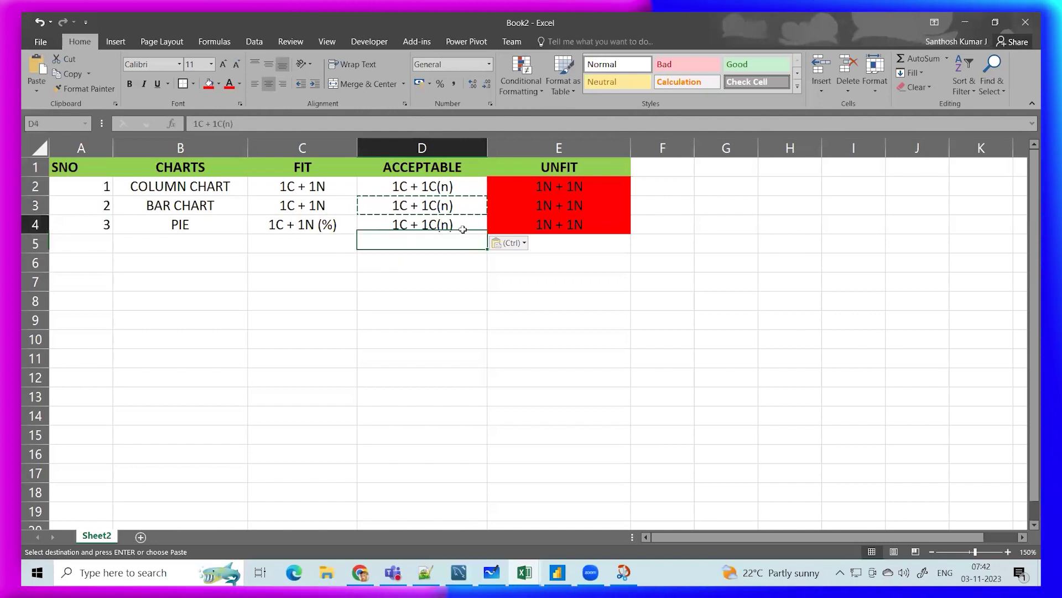
pyautogui.write('`')
pyautogui.press('Escape')
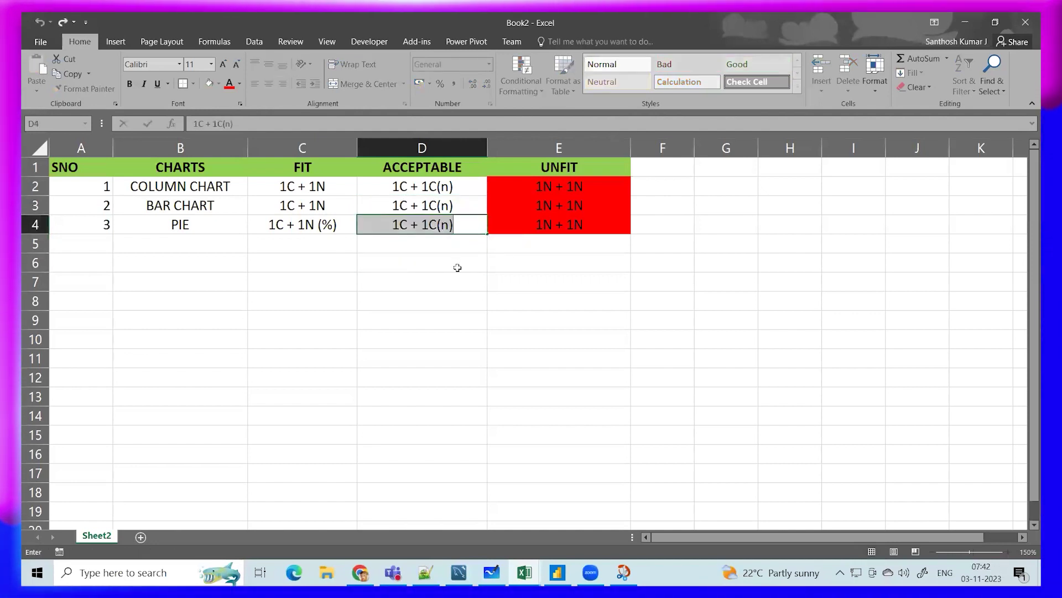
pyautogui.click(457, 268)
# Switch to Power BI and replace Sales with Customer Name in the pie chart's values
pyautogui.hotkey('alt', 'Tab')
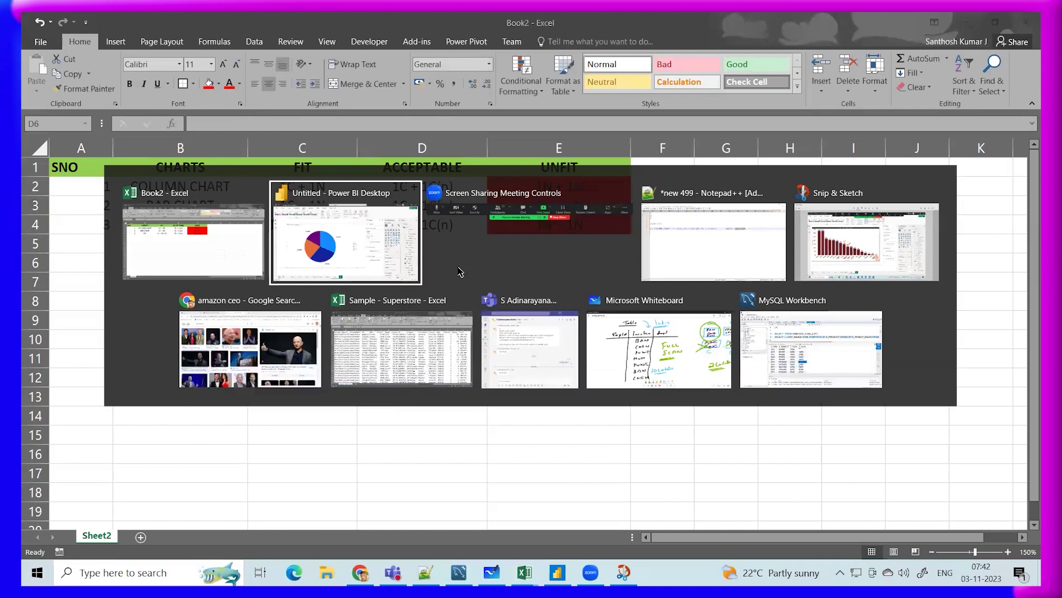
pyautogui.click(909, 398)
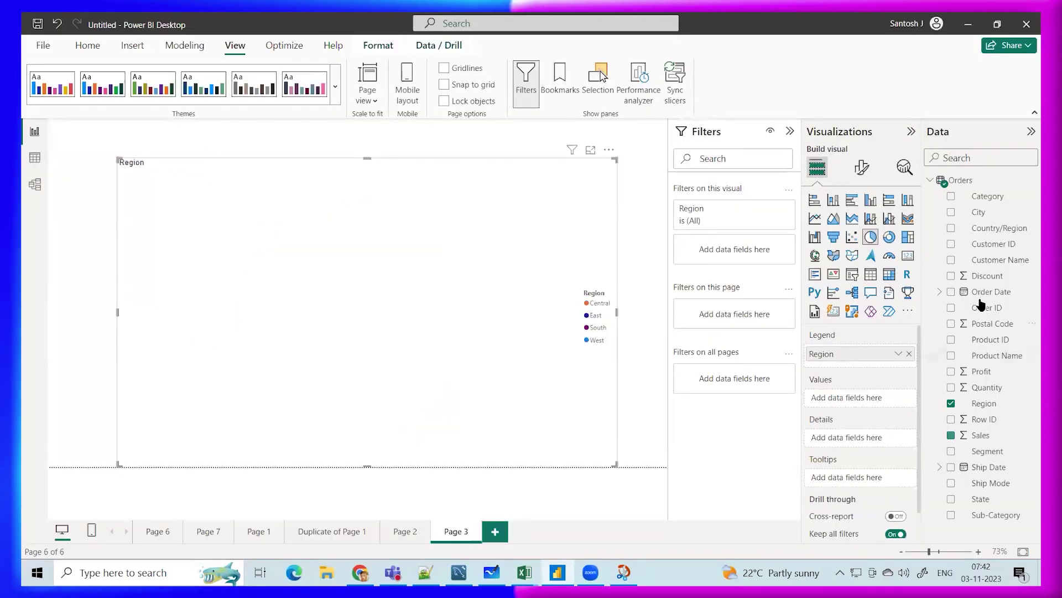
pyautogui.moveTo(994, 259); pyautogui.dragTo(860, 399)
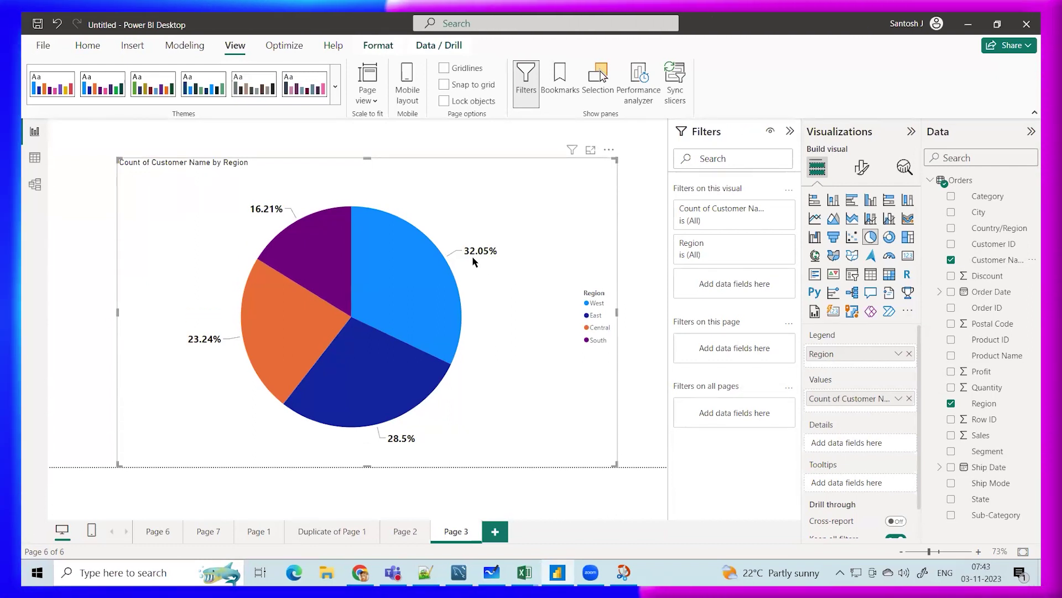
# Switch to Excel and change the ACCEPTABLE rule for PIE to 1C + 1C(n(%))
pyautogui.hotkey('alt', 'Tab')
pyautogui.doubleClick(446, 224)
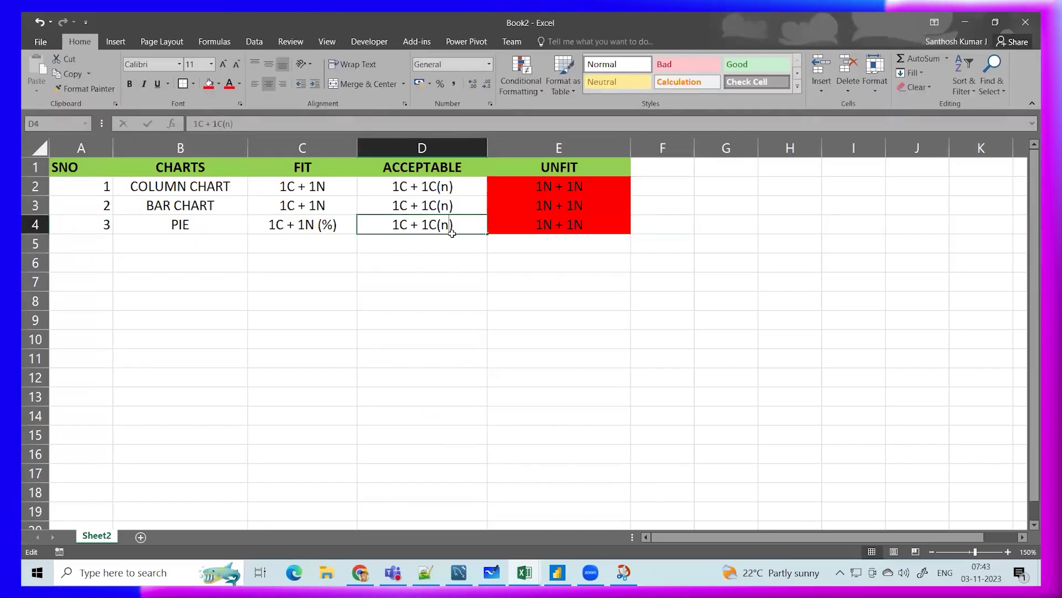
pyautogui.write('(%))')
pyautogui.click(422, 319)
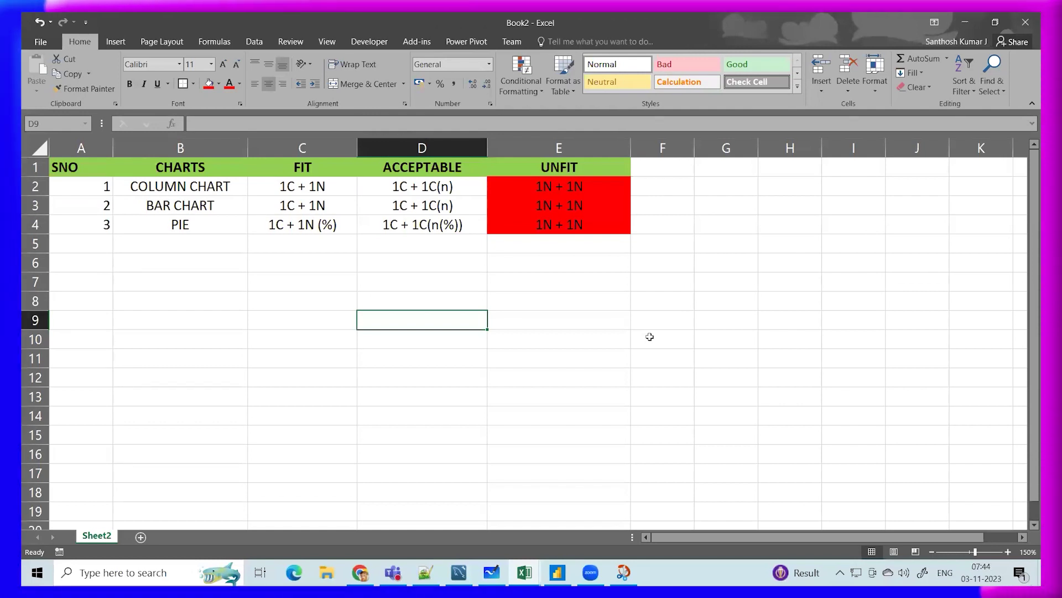
# View the pie chart in Power BI, and return to the Book2 workbook in Excel to check the system calendar
pyautogui.click(613, 265)
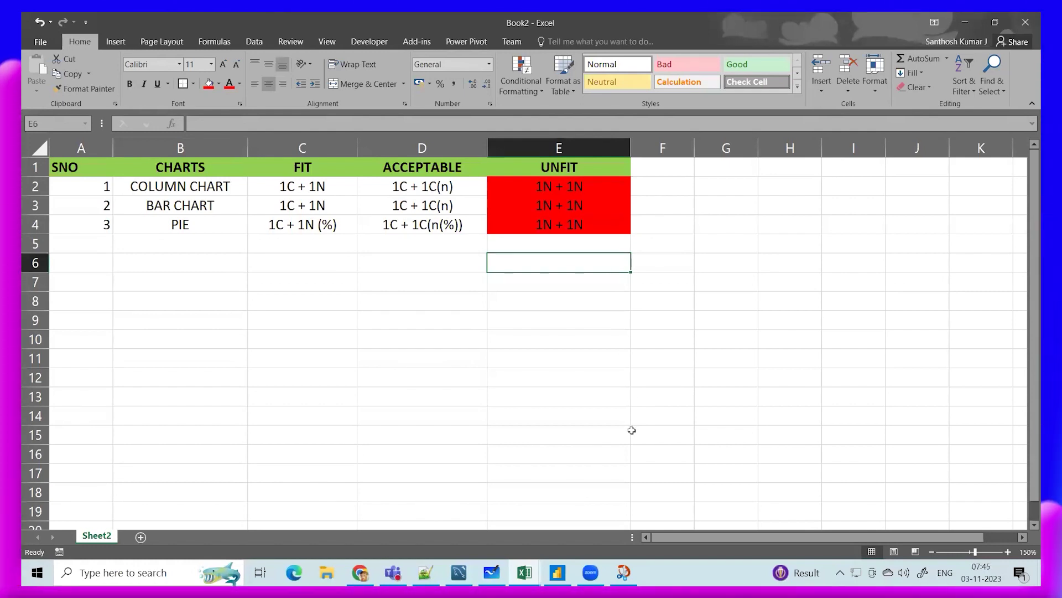
pyautogui.click(561, 572)
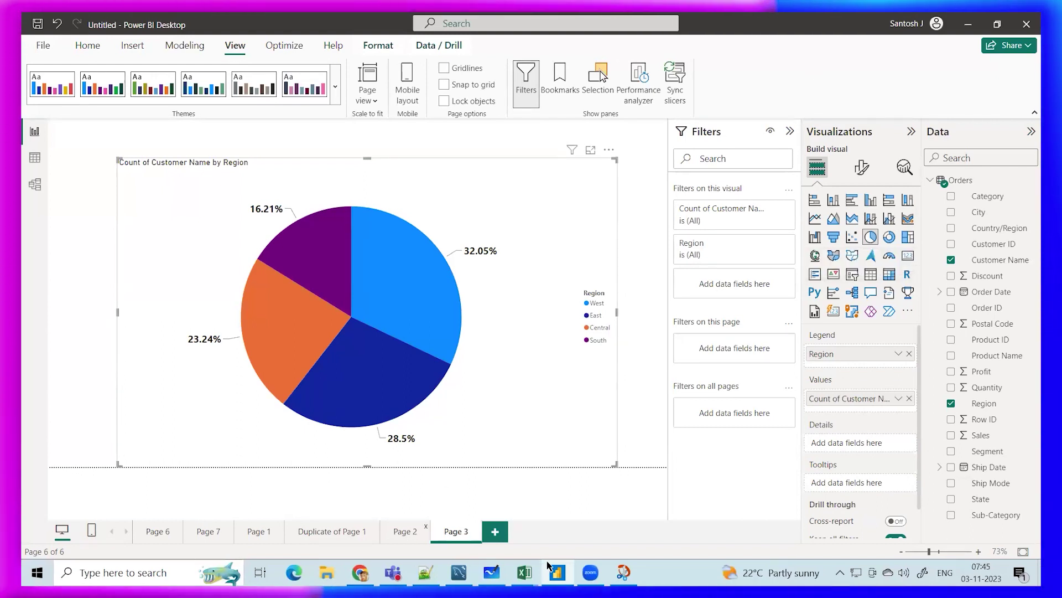
pyautogui.moveTo(525, 572)
pyautogui.click(596, 509)
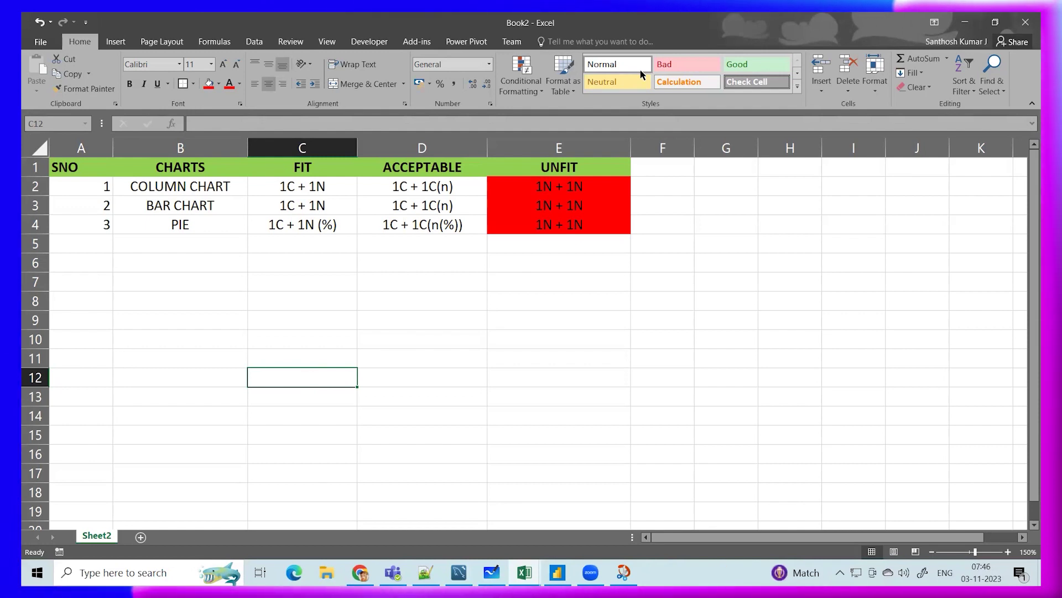
pyautogui.click(642, 169)
pyautogui.click(652, 193)
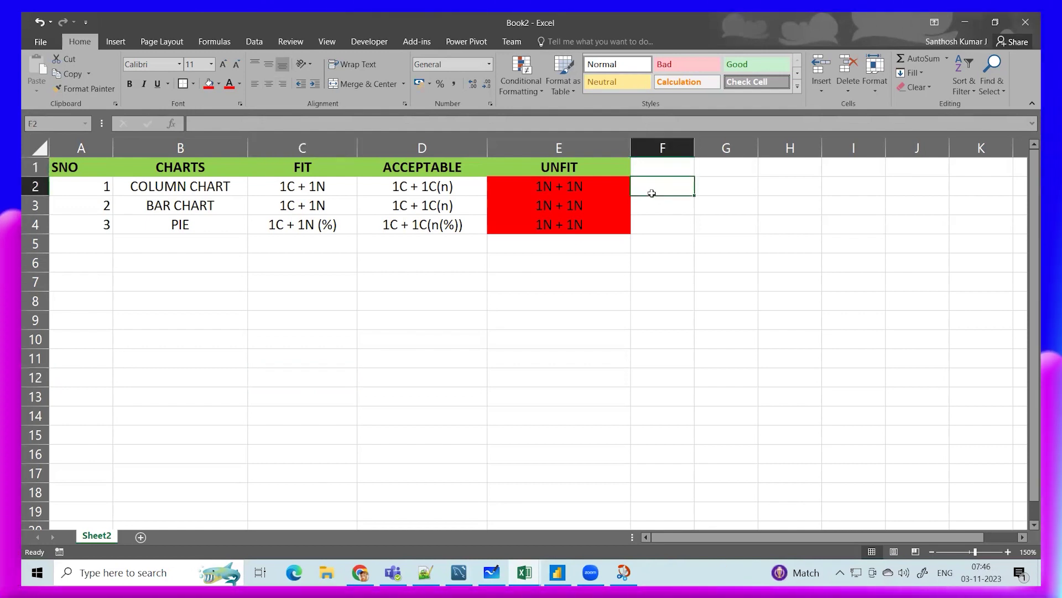
pyautogui.press('super+alt+d')
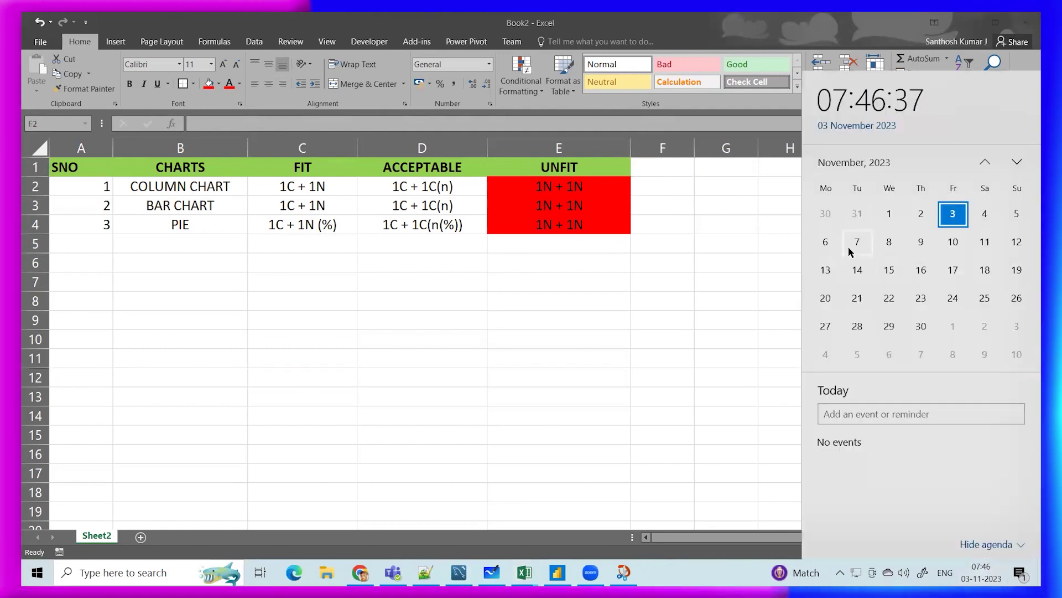
# Check Monday, 6 November 2023 in the system calendar and close it
pyautogui.click(832, 252)
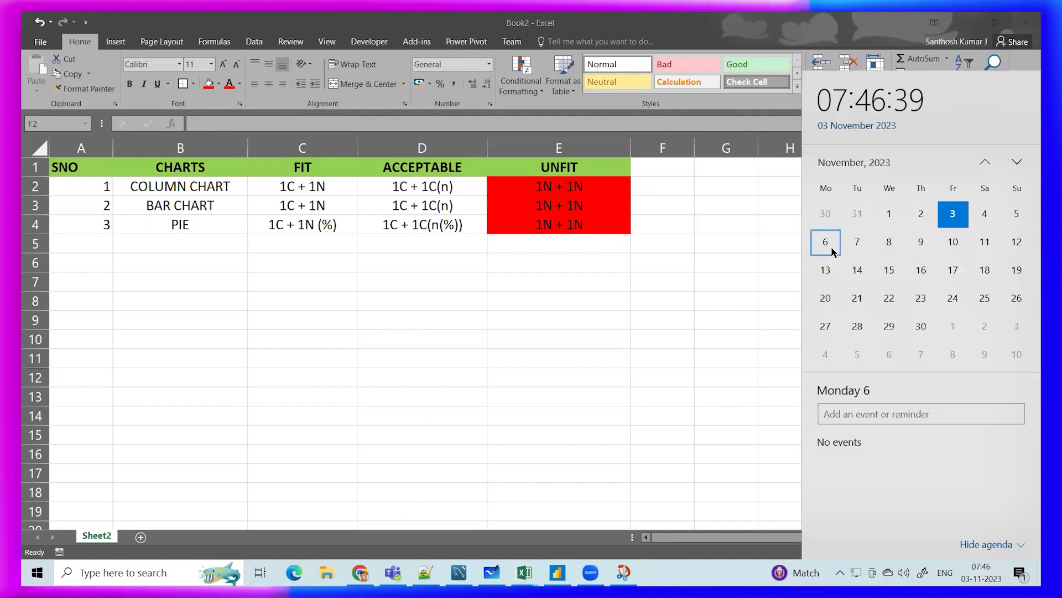
pyautogui.click(725, 290)
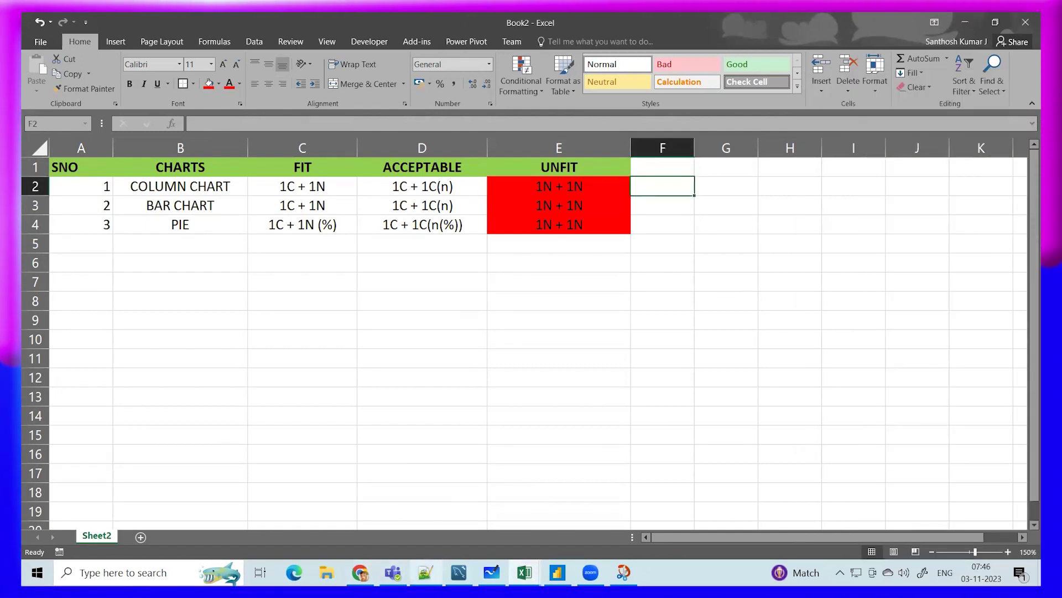
# Switch to Notepad++, create a new document and write the heading 5 FREE CLASSES followed by blank lines
pyautogui.hotkey('alt', 'Tab')
pyautogui.click(29, 48)
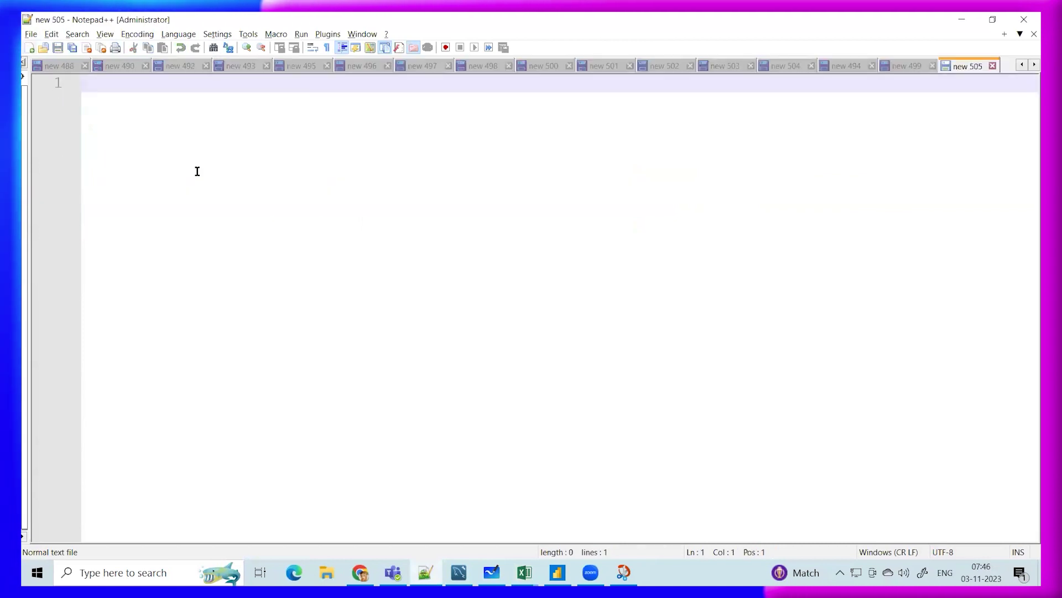
pyautogui.write('5 ')
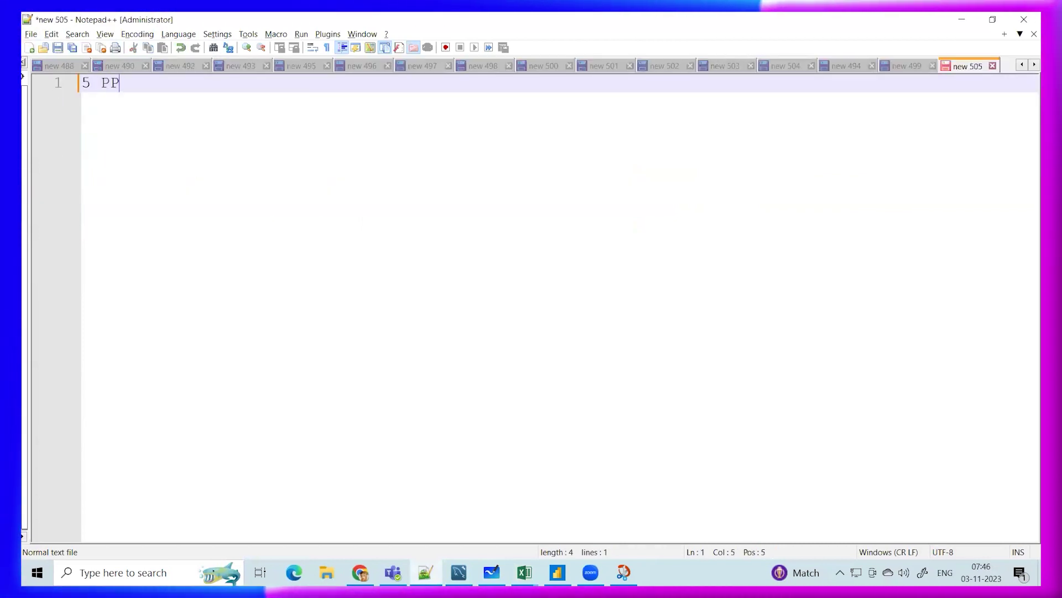
pyautogui.write('FREE CLASSES')
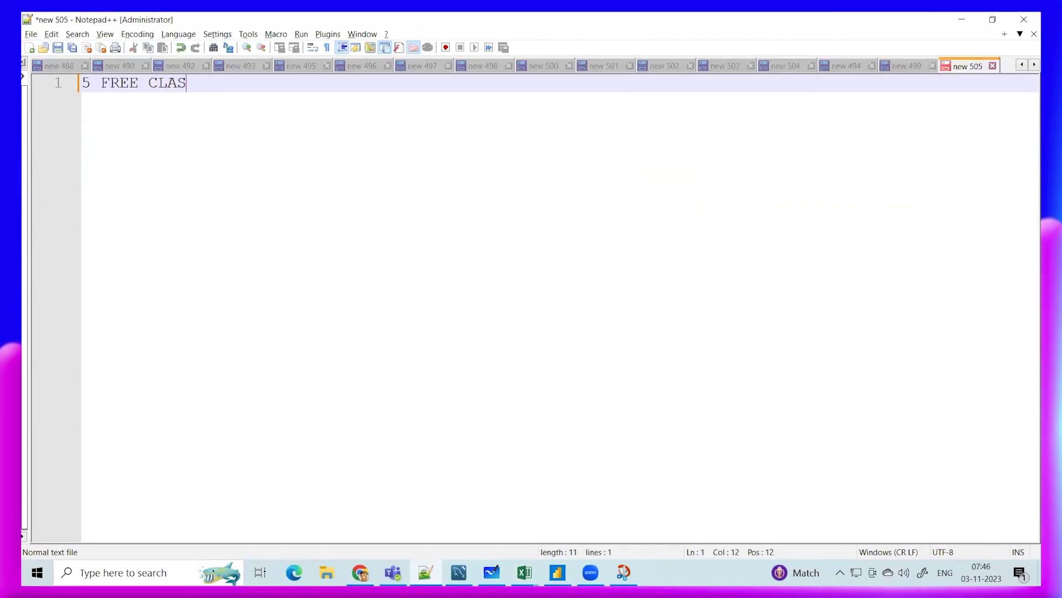
pyautogui.press('Return')
pyautogui.press('Return')
pyautogui.press('Return')
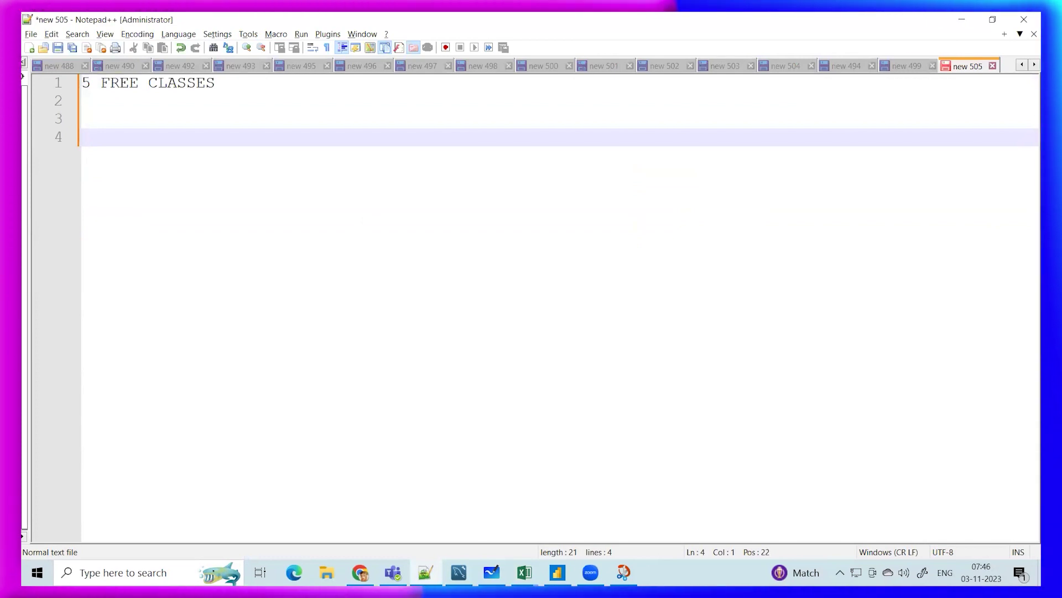
# Add the line PAID CLASSES (6TH NOV) below the free classes heading
pyautogui.write('PAID CLASSES (6TH')
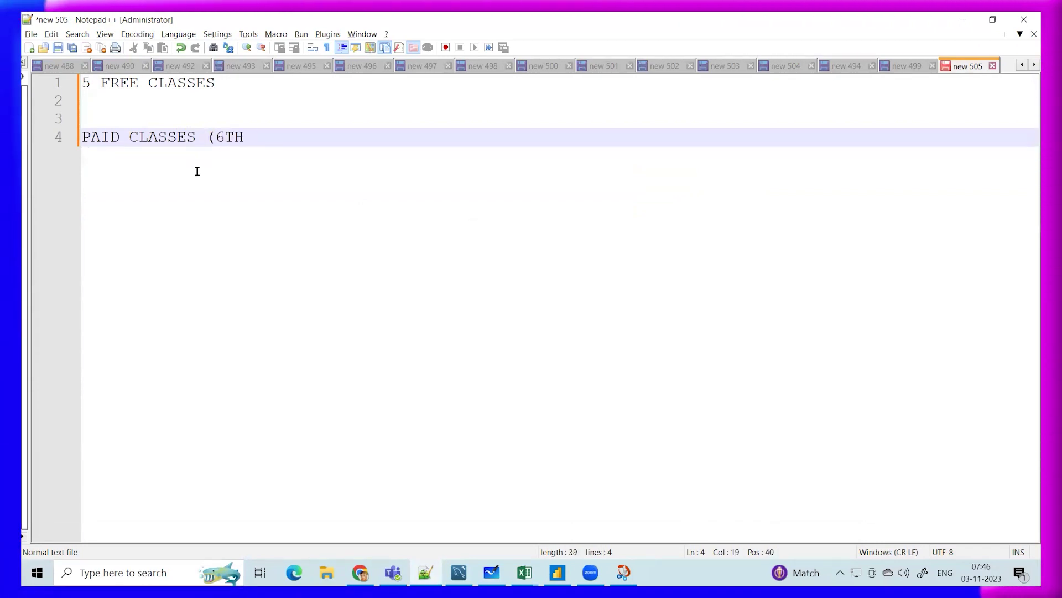
pyautogui.write(' NOV)')
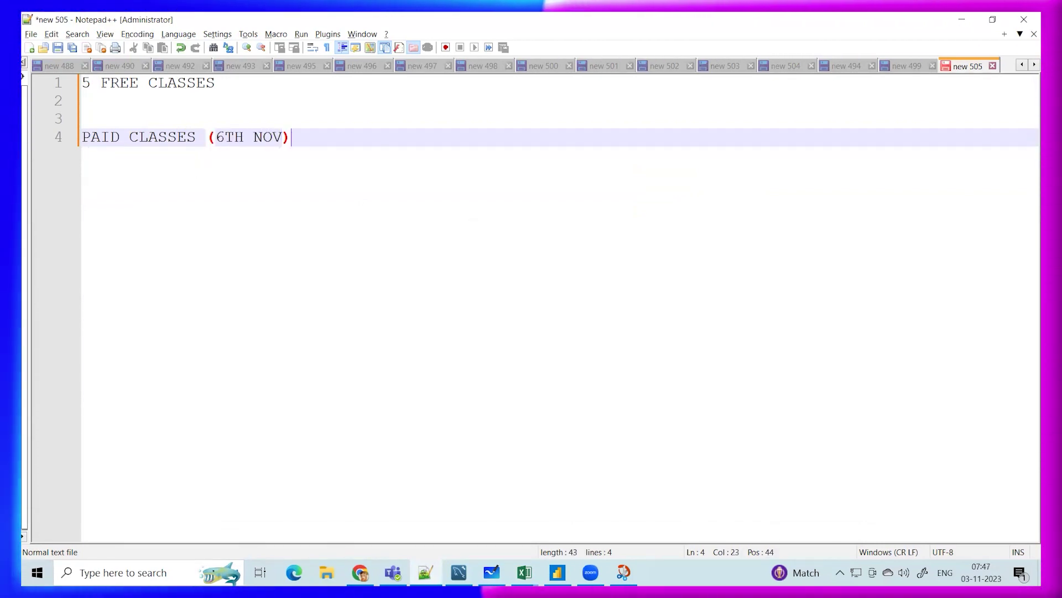
pyautogui.press('Return')
pyautogui.press('Return')
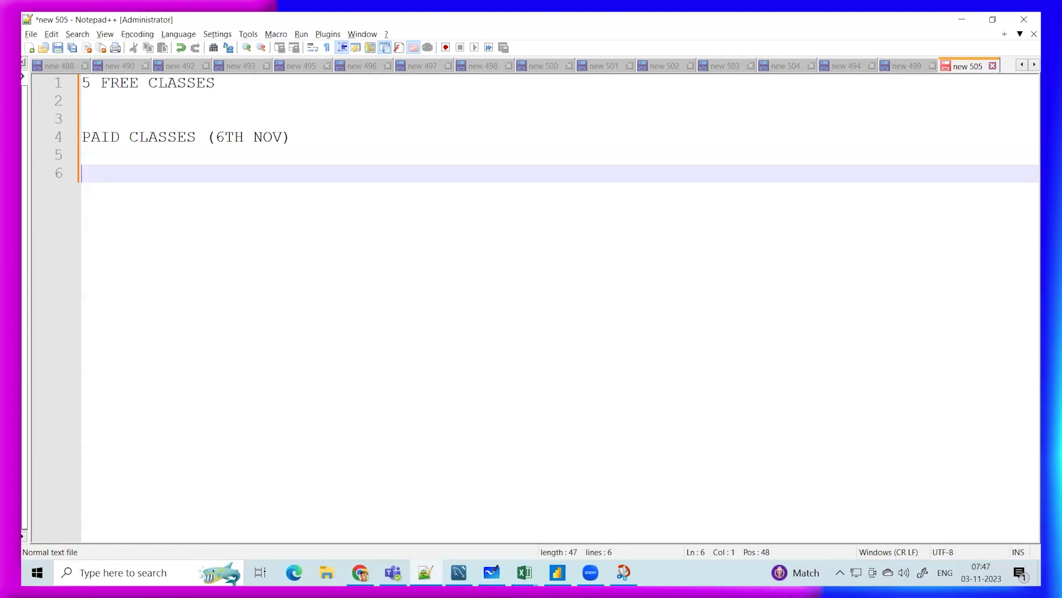
# Add the course duration 4.5 MONTHS and the class time 6:30AM TO 7:45AM as separate lines
pyautogui.press('Return')
pyautogui.write('4.')
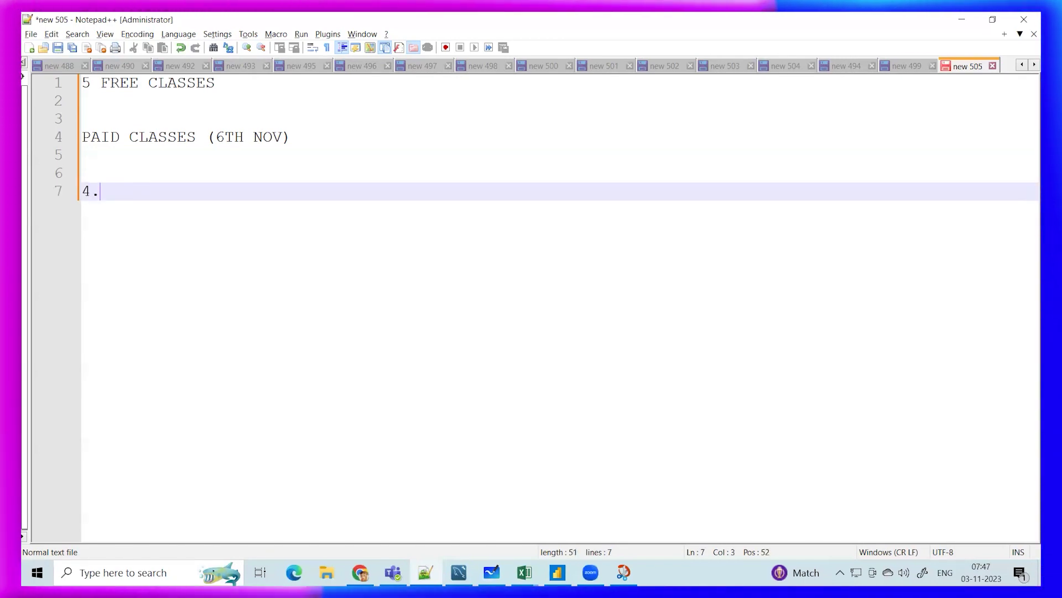
pyautogui.write('5 MONTHS')
pyautogui.press('Return')
pyautogui.press('Return')
pyautogui.write('6:30AM TO')
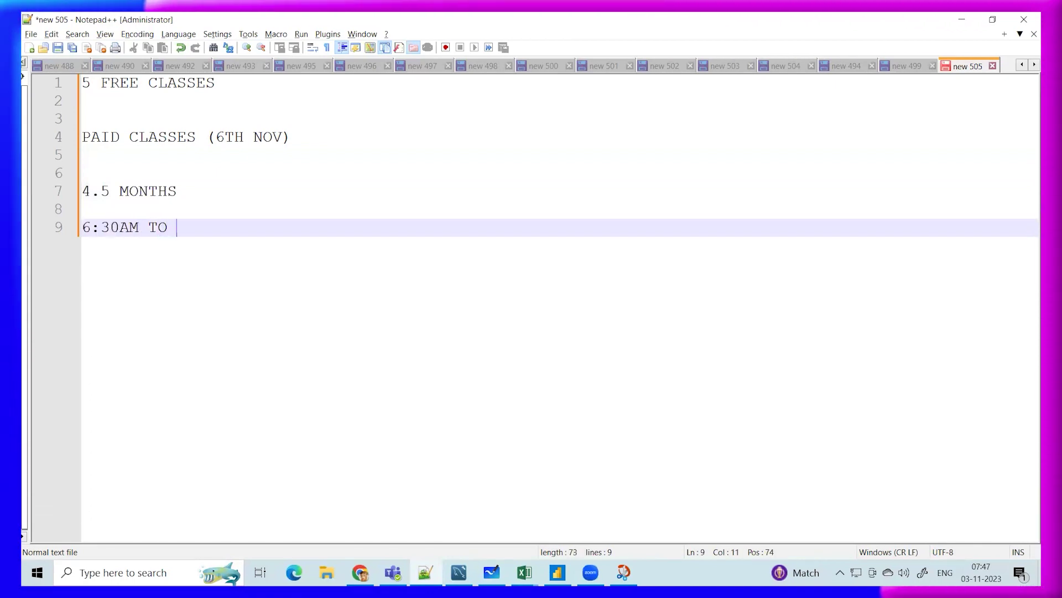
pyautogui.write(' 7:45AM')
pyautogui.press('Return')
pyautogui.press('Return')
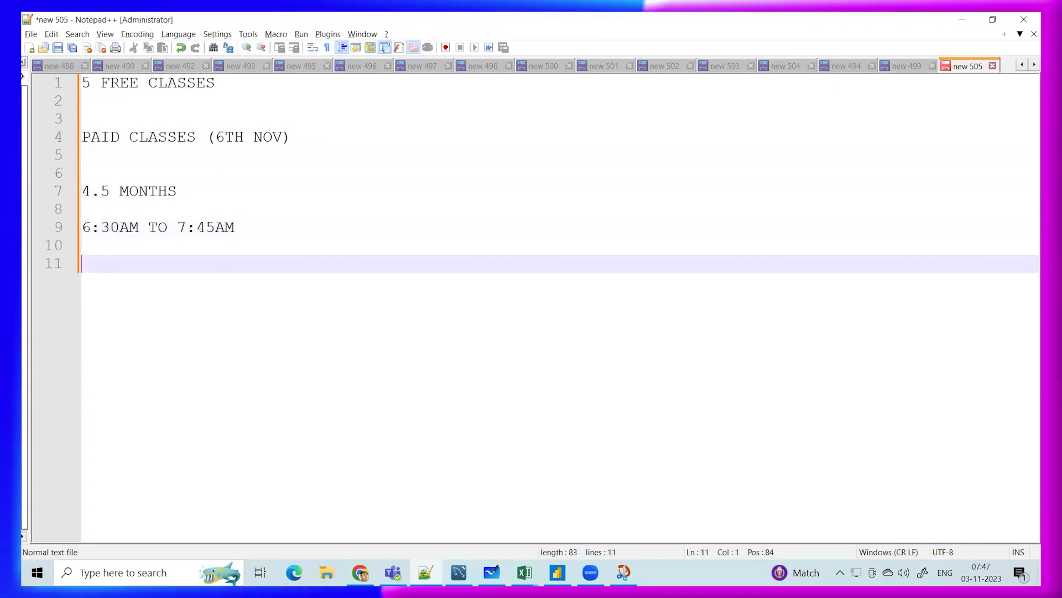
# Add the weekday schedule MON-FRI below the class time
pyautogui.write('MON-FRI')
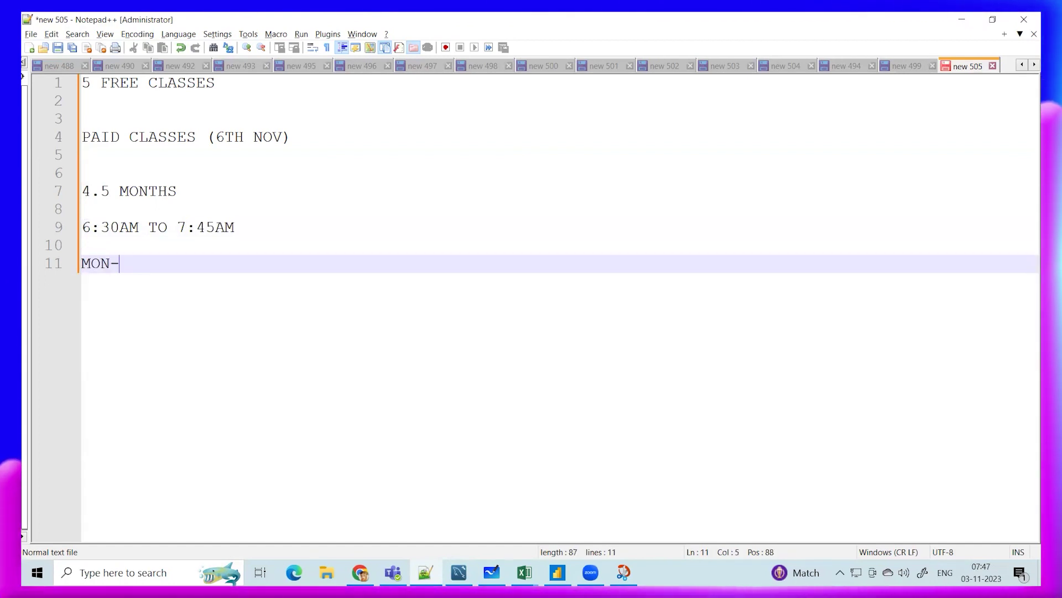
pyautogui.press('Return')
pyautogui.press('Return')
pyautogui.press('Return')
pyautogui.press('BackSpace')
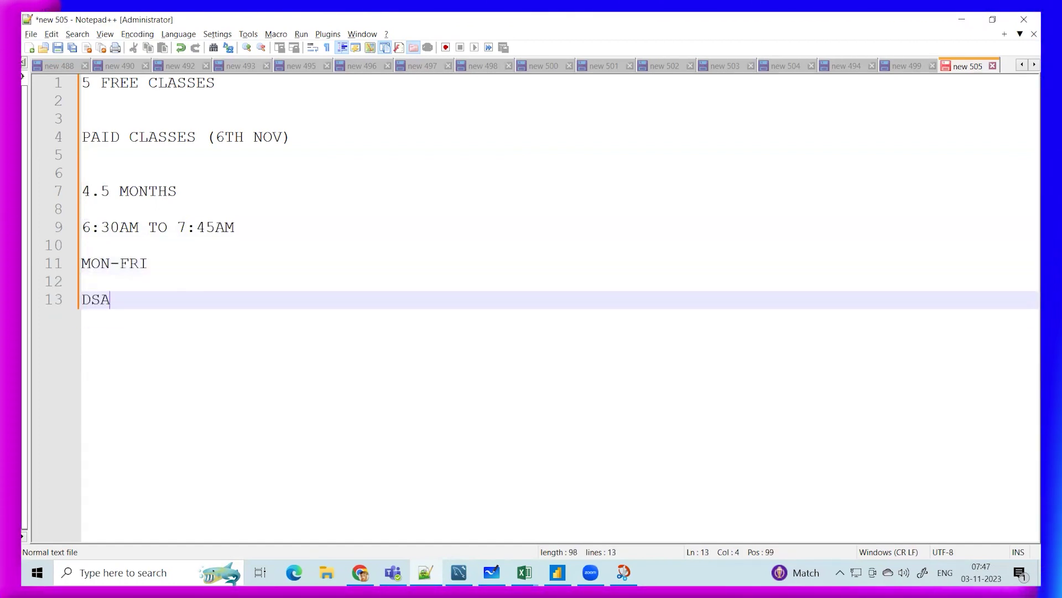
# Add the weekend line SAT-SUN (SOFT SKILLS / DOUBTS / QUESTIONS) below MON-FRI, followed by a blank line
pyautogui.write('SAT')
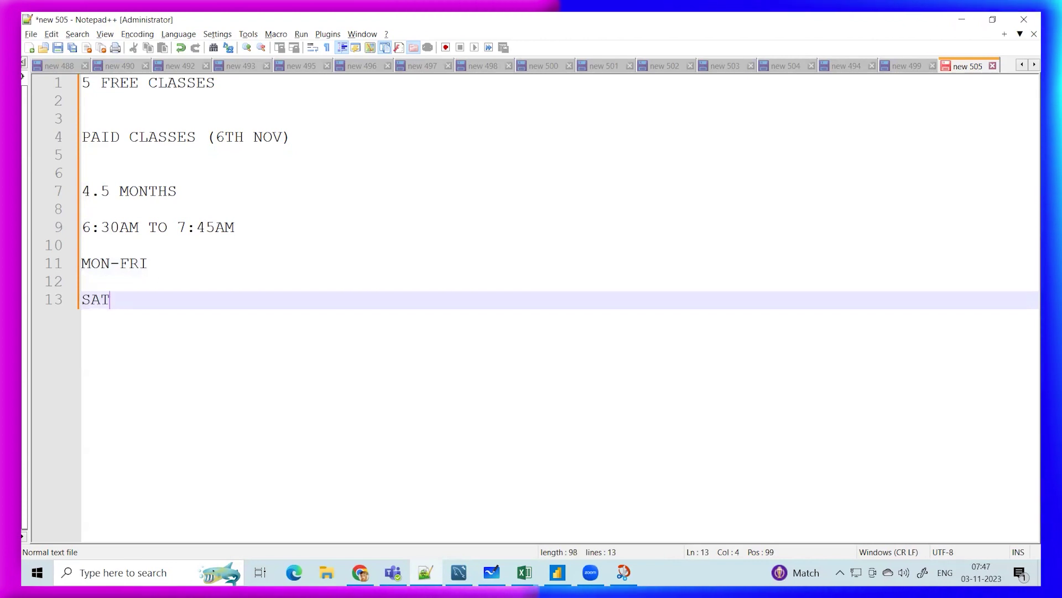
pyautogui.write('-SUN (SOFT SKILL')
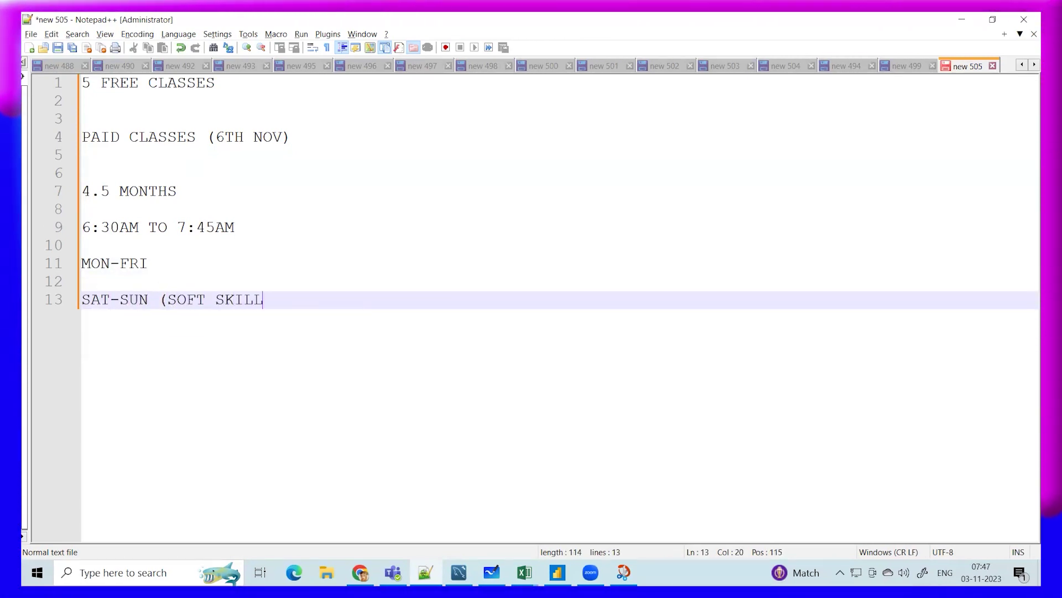
pyautogui.write('S / ')
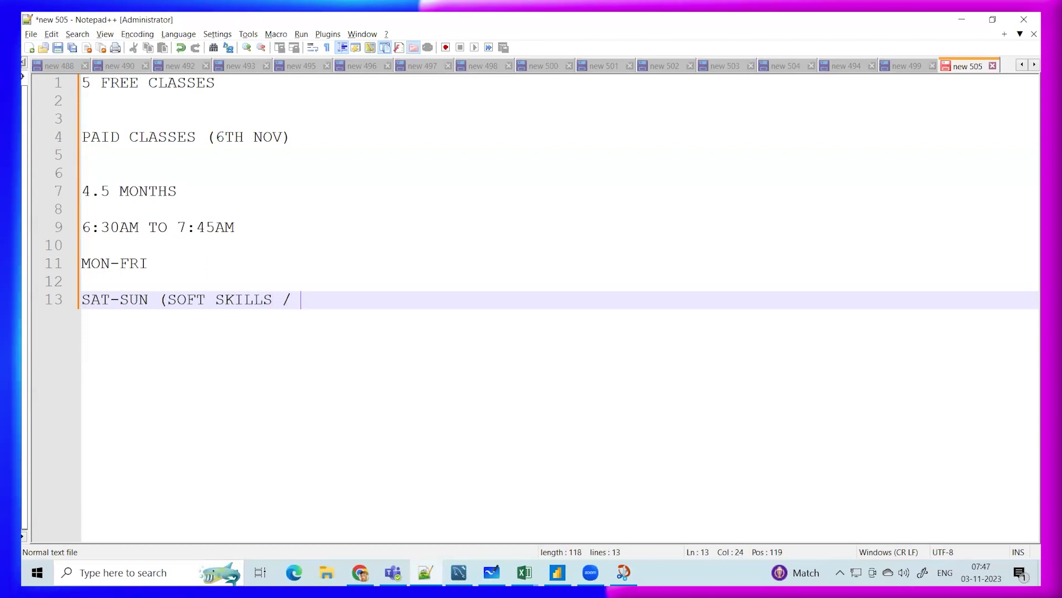
pyautogui.write('DOBU')
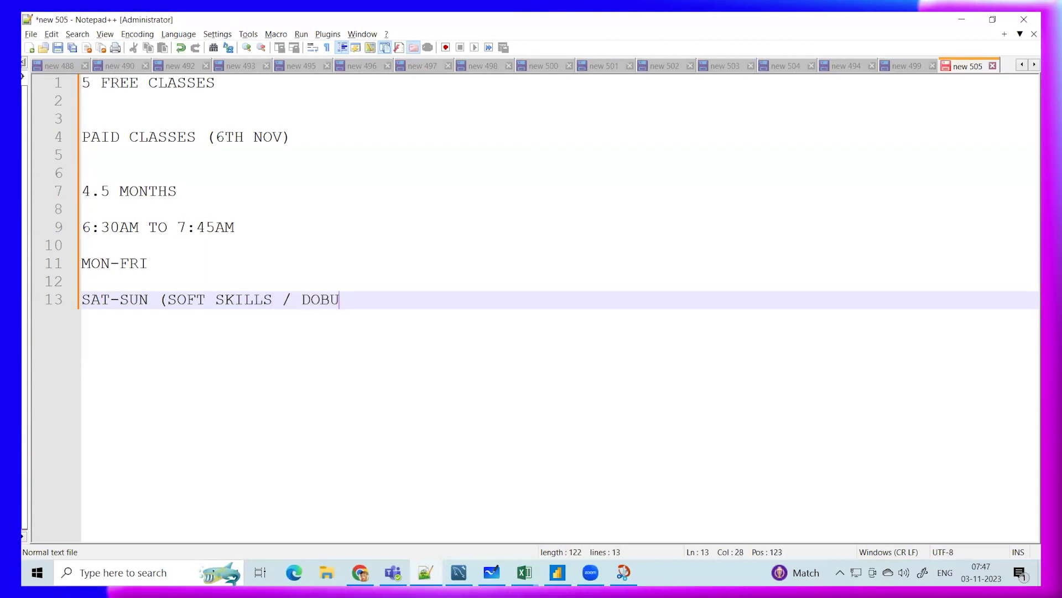
pyautogui.press('BackSpace')
pyautogui.press('BackSpace')
pyautogui.write('UBTS')
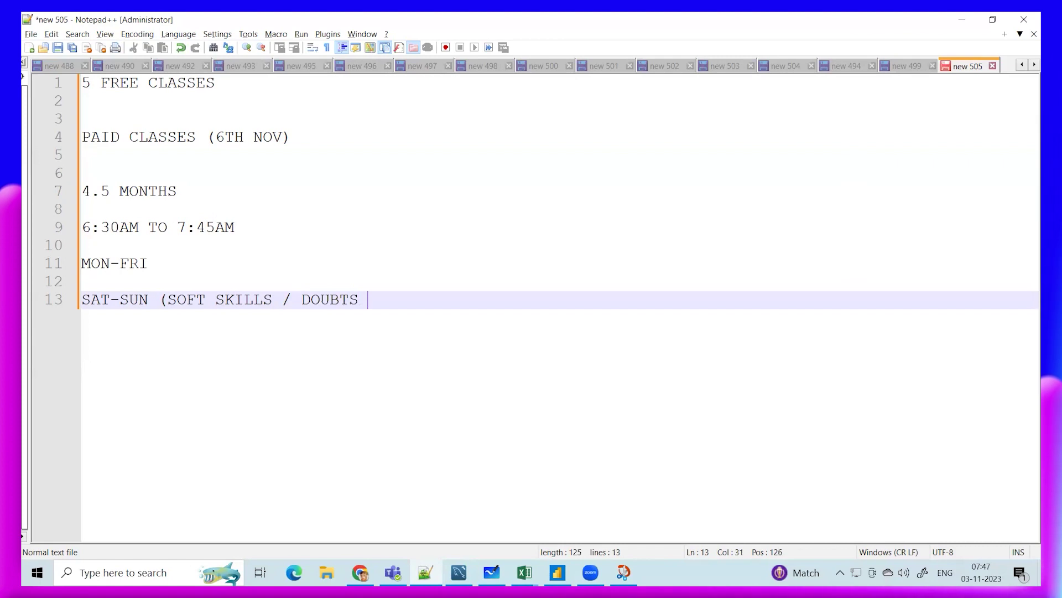
pyautogui.write(' / QUESTIONS')
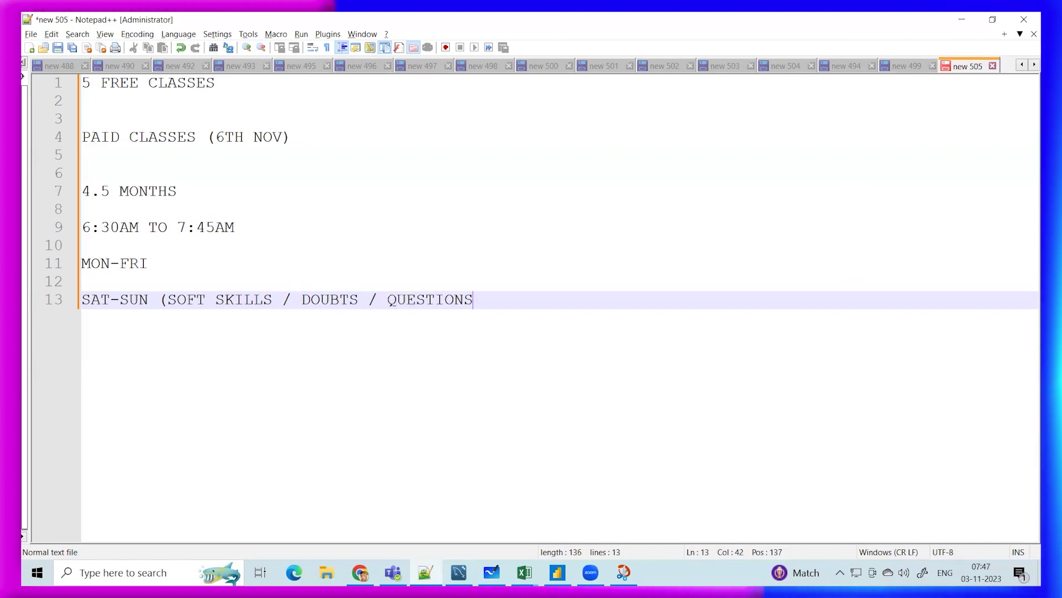
pyautogui.write(')')
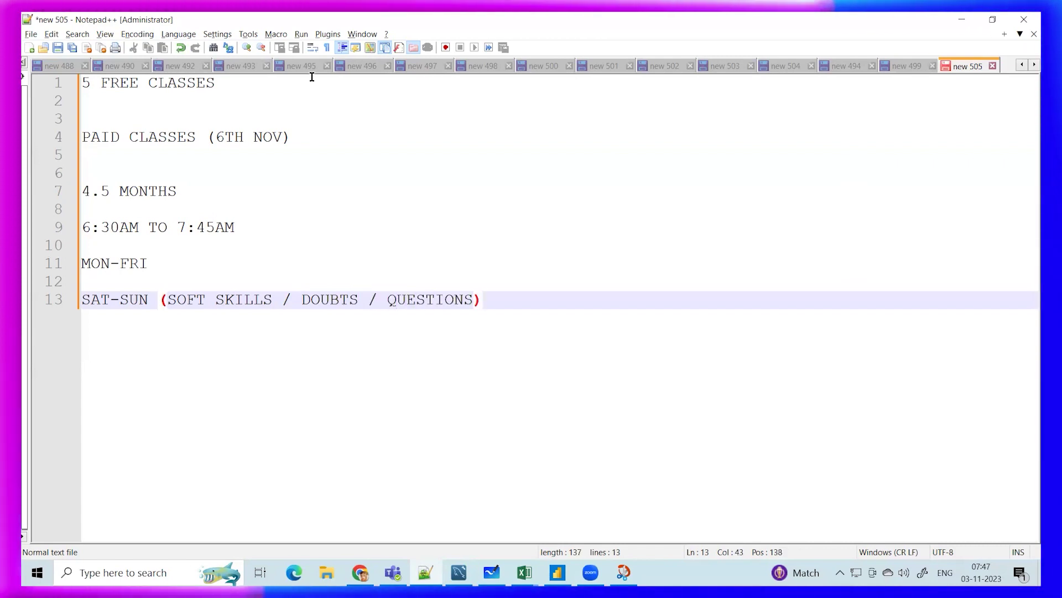
pyautogui.doubleClick(398, 299)
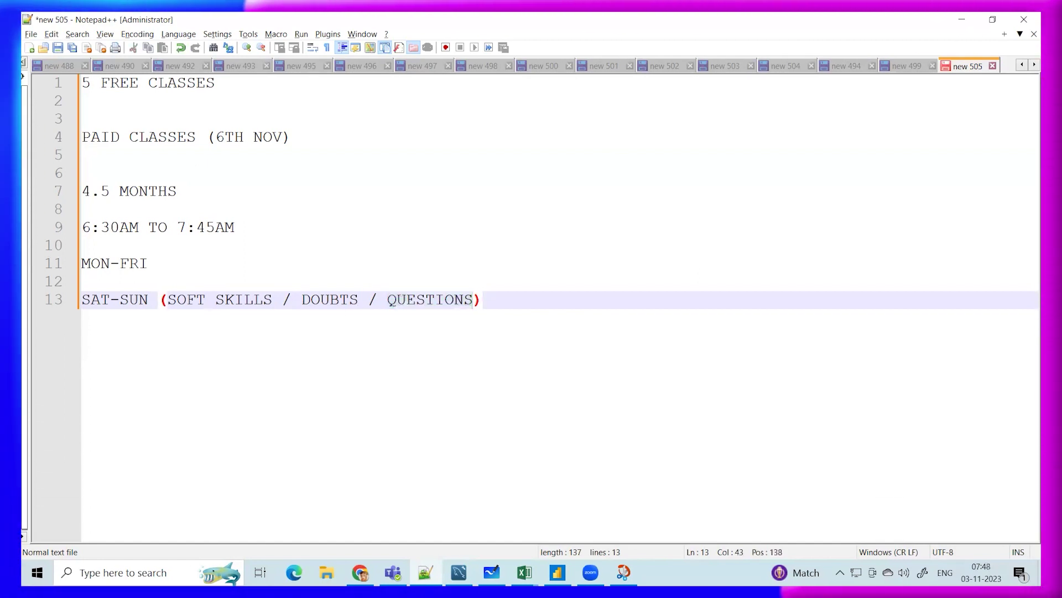
pyautogui.press('Return')
pyautogui.press('Return')
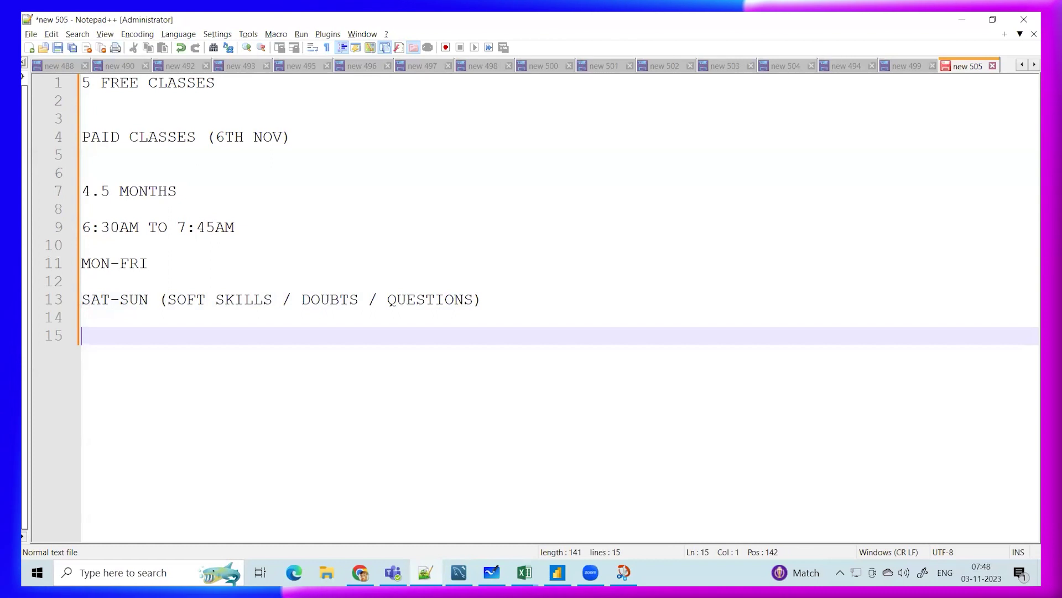